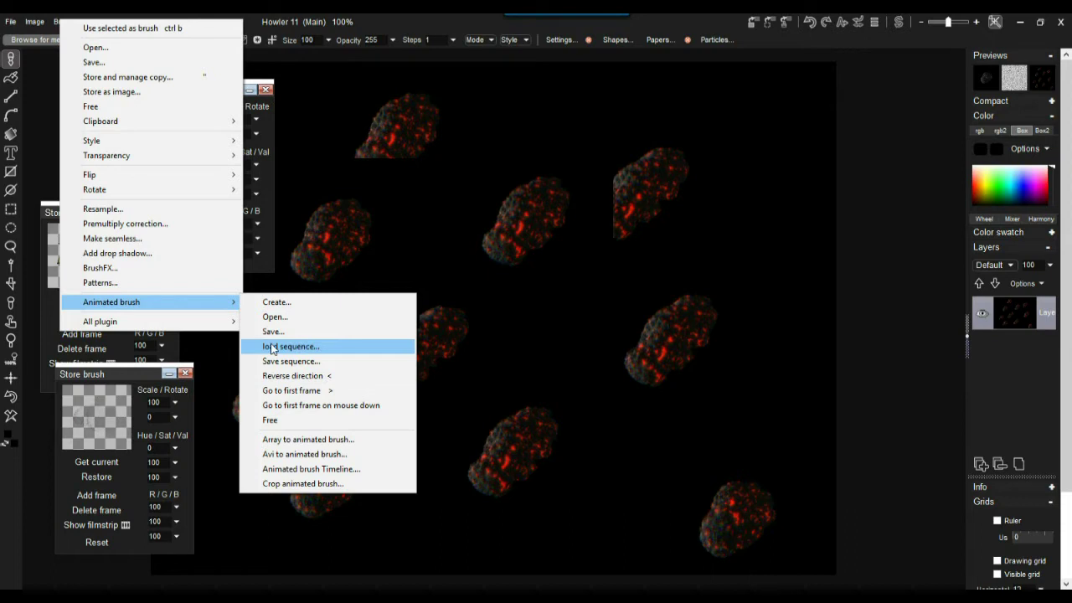
# Move the stored rock brush's settings window toward the canvas's upper-left corner
pyautogui.click(13, 23)
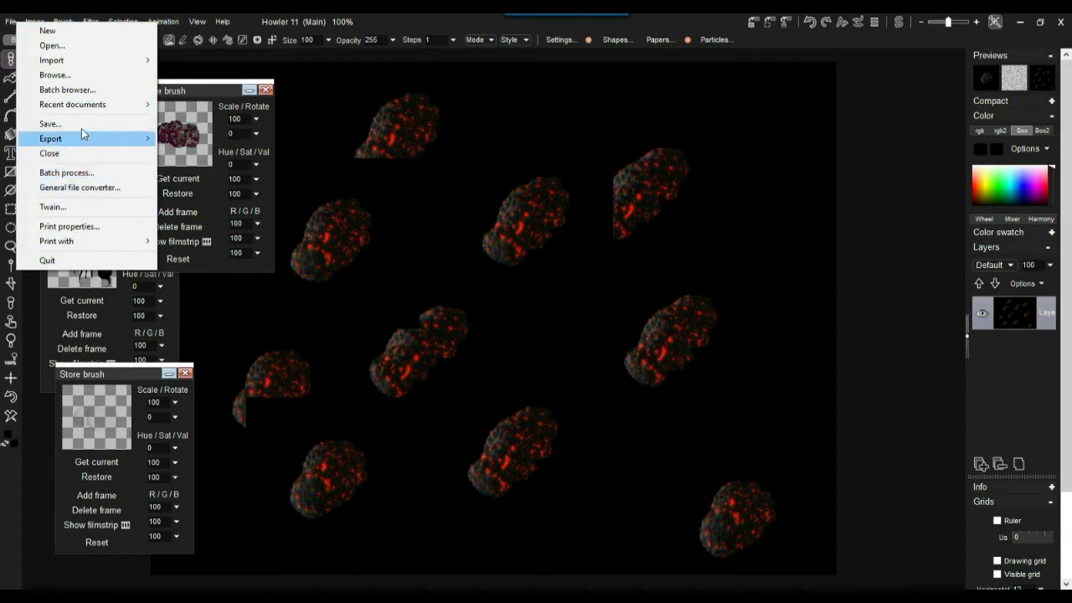
pyautogui.click(382, 27)
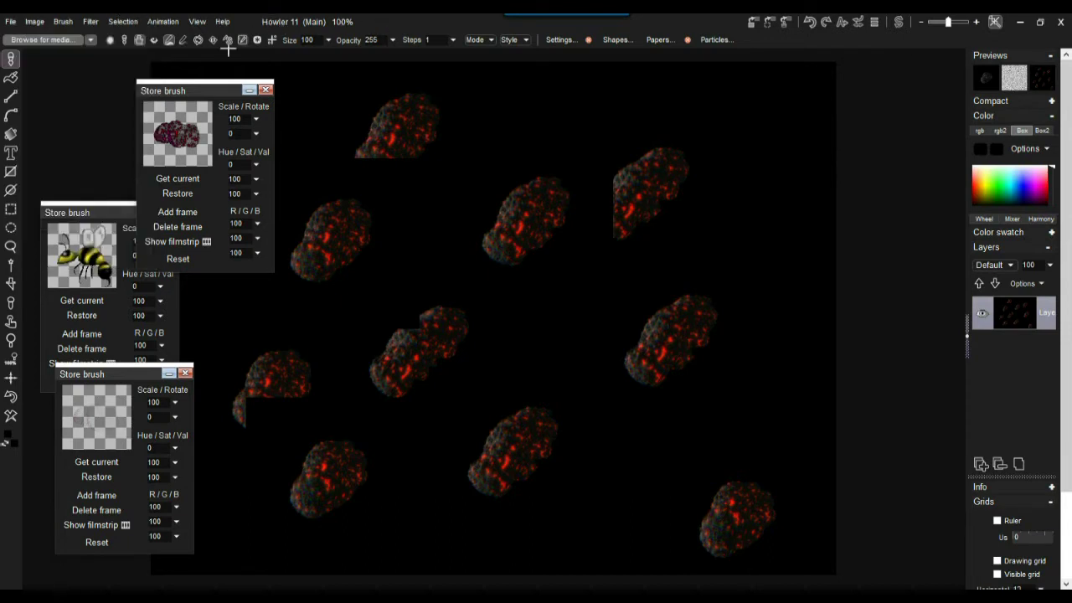
pyautogui.moveTo(220, 92)
pyautogui.mouseDown()
pyautogui.moveTo(132, 83)
pyautogui.moveTo(158, 76)
pyautogui.mouseUp()
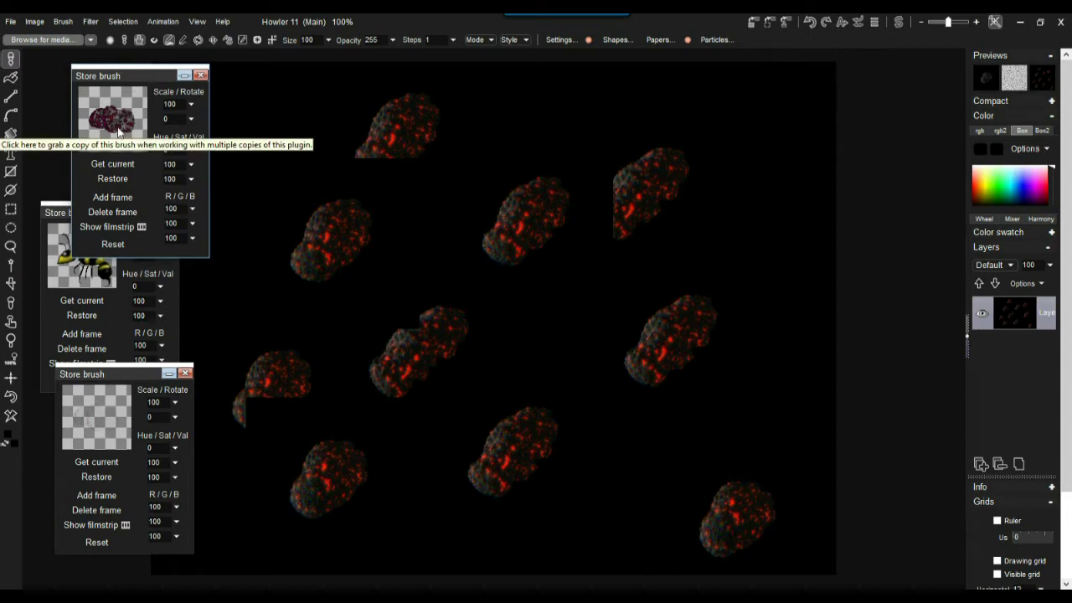
# Choose a muted red as the secondary color and clear the canvas to it
pyautogui.moveTo(350, 227)
pyautogui.mouseDown()
pyautogui.moveTo(343, 275)
pyautogui.moveTo(397, 292)
pyautogui.moveTo(403, 334)
pyautogui.moveTo(352, 370)
pyautogui.moveTo(314, 363)
pyautogui.moveTo(389, 284)
pyautogui.moveTo(525, 288)
pyautogui.moveTo(510, 225)
pyautogui.moveTo(446, 182)
pyautogui.moveTo(383, 162)
pyautogui.moveTo(403, 234)
pyautogui.moveTo(547, 297)
pyautogui.moveTo(618, 218)
pyautogui.moveTo(699, 269)
pyautogui.moveTo(686, 328)
pyautogui.moveTo(596, 348)
pyautogui.moveTo(496, 408)
pyautogui.moveTo(410, 438)
pyautogui.moveTo(332, 442)
pyautogui.moveTo(453, 392)
pyautogui.moveTo(663, 497)
pyautogui.moveTo(711, 480)
pyautogui.moveTo(471, 303)
pyautogui.moveTo(473, 271)
pyautogui.moveTo(462, 300)
pyautogui.moveTo(476, 291)
pyautogui.moveTo(469, 303)
pyautogui.moveTo(482, 313)
pyautogui.moveTo(477, 294)
pyautogui.moveTo(464, 307)
pyautogui.moveTo(482, 303)
pyautogui.moveTo(468, 296)
pyautogui.moveTo(502, 309)
pyautogui.moveTo(478, 282)
pyautogui.moveTo(472, 311)
pyautogui.moveTo(465, 286)
pyautogui.mouseUp()
pyautogui.click(13, 445)
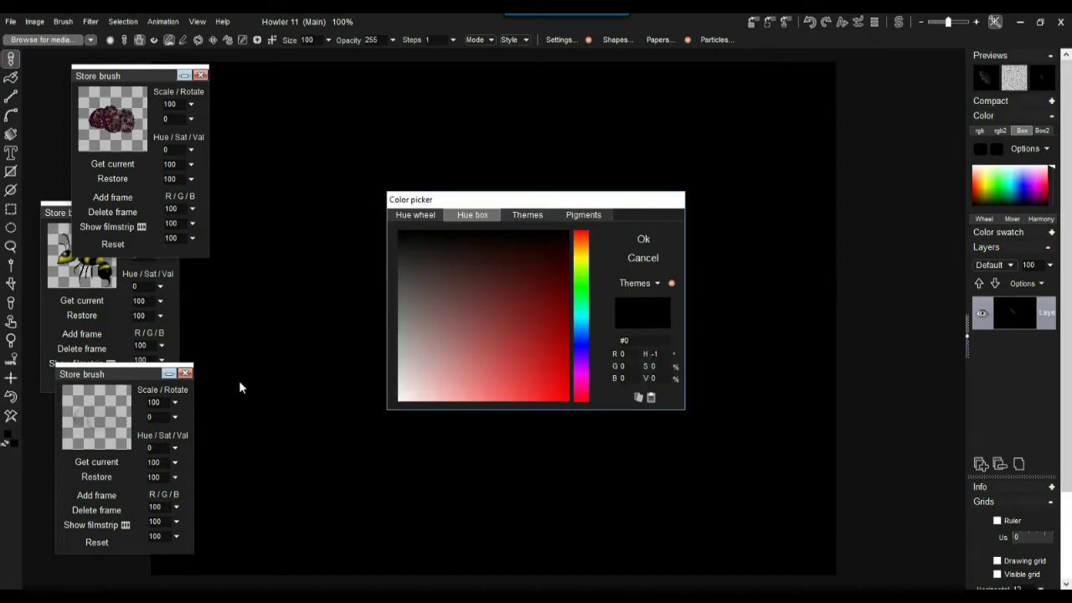
pyautogui.click(456, 335)
pyautogui.click(658, 238)
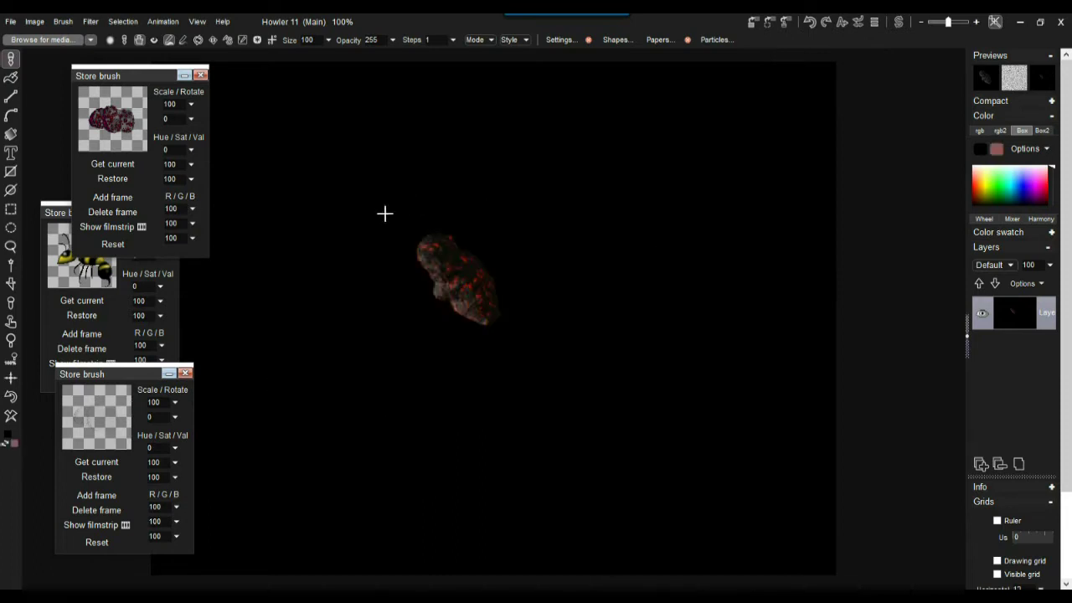
pyautogui.click(11, 416)
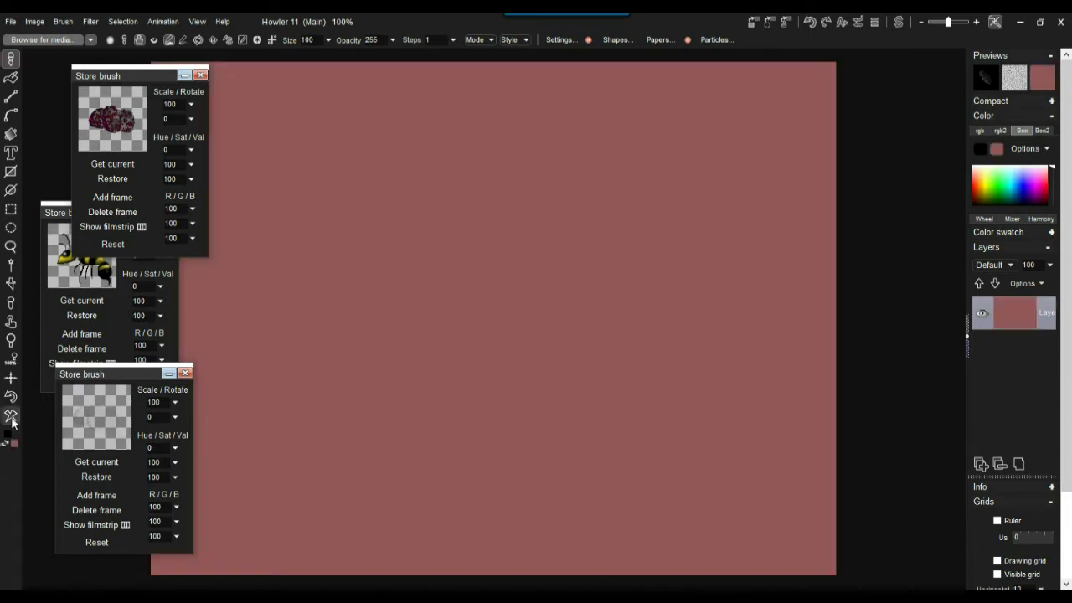
# Stamp the rock brush with its black background at several places across the red canvas
pyautogui.click(467, 266)
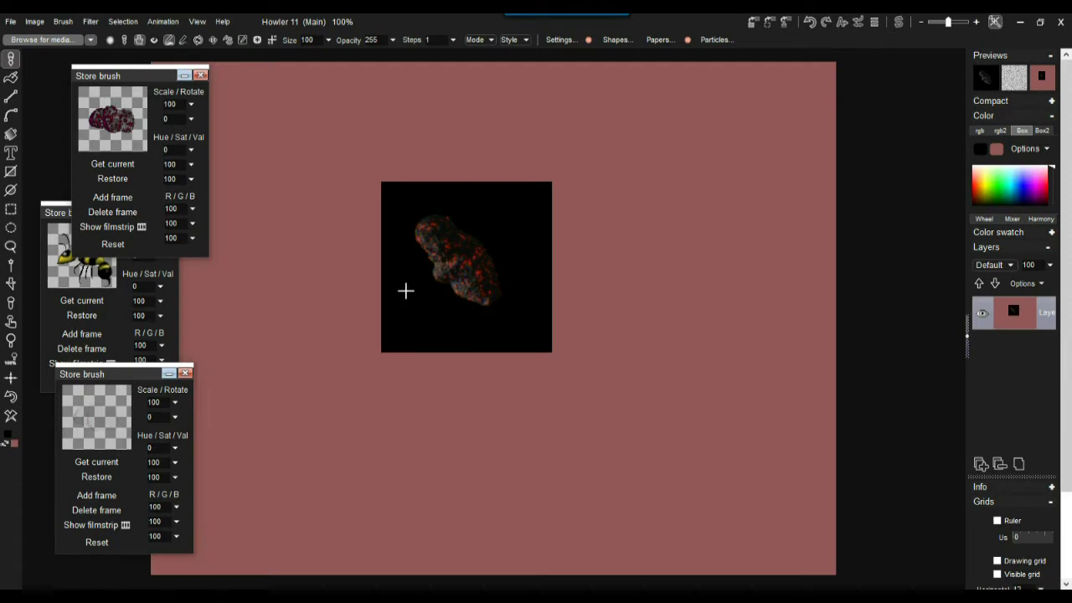
pyautogui.click(661, 299)
pyautogui.click(410, 411)
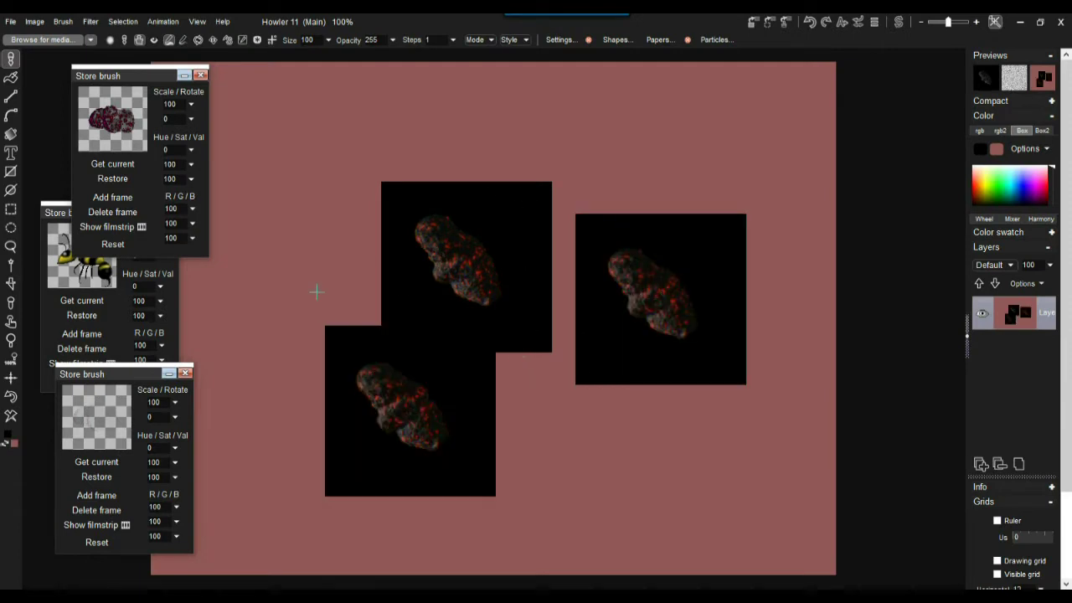
pyautogui.click(314, 255)
pyautogui.click(614, 133)
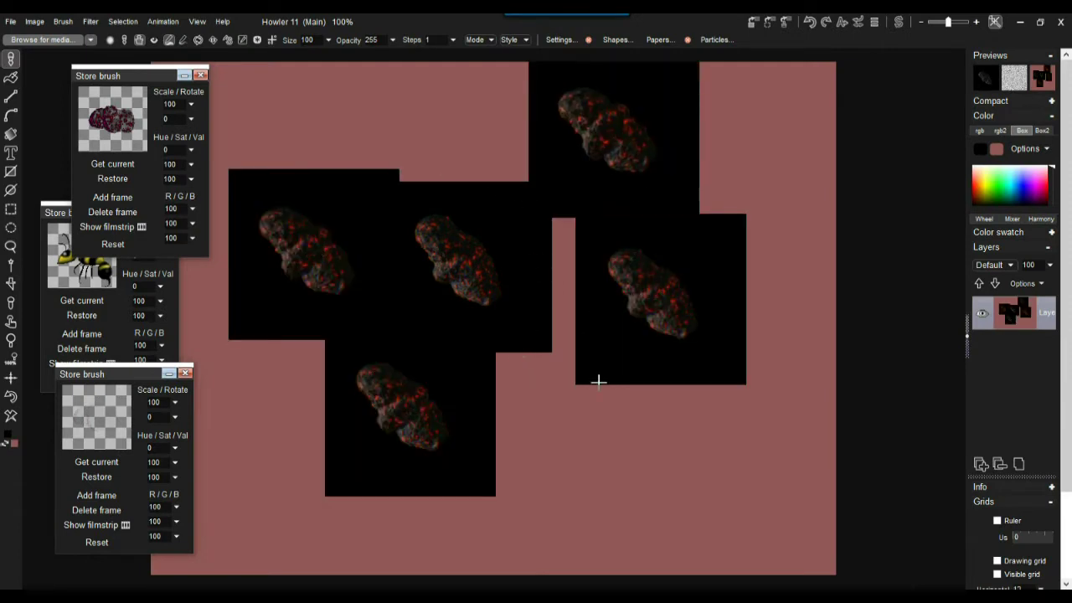
pyautogui.click(572, 436)
# Paint rock brush strokes over the whole canvas, setting the brush steps to 8
pyautogui.moveTo(579, 313)
pyautogui.mouseDown()
pyautogui.moveTo(491, 263)
pyautogui.moveTo(327, 227)
pyautogui.moveTo(302, 419)
pyautogui.moveTo(483, 457)
pyautogui.moveTo(701, 453)
pyautogui.moveTo(761, 267)
pyautogui.moveTo(591, 91)
pyautogui.moveTo(575, 209)
pyautogui.moveTo(689, 328)
pyautogui.moveTo(431, 372)
pyautogui.moveTo(284, 284)
pyautogui.moveTo(469, 431)
pyautogui.moveTo(747, 190)
pyautogui.moveTo(61, 504)
pyautogui.moveTo(699, 577)
pyautogui.moveTo(957, 175)
pyautogui.moveTo(101, 299)
pyautogui.moveTo(334, 393)
pyautogui.moveTo(374, 179)
pyautogui.moveTo(409, 82)
pyautogui.mouseUp()
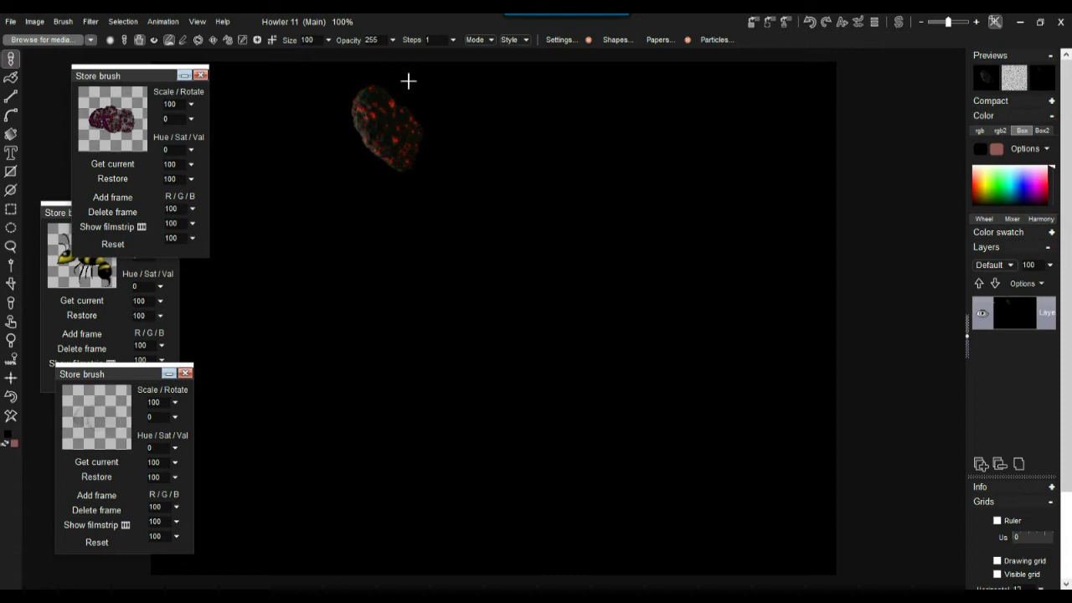
pyautogui.click(453, 40)
pyautogui.moveTo(392, 58); pyautogui.dragTo(466, 62)
pyautogui.moveTo(568, 180)
pyautogui.mouseDown()
pyautogui.moveTo(363, 211)
pyautogui.moveTo(517, 319)
pyautogui.moveTo(496, 363)
pyautogui.moveTo(842, 341)
pyautogui.moveTo(796, 41)
pyautogui.moveTo(558, 258)
pyautogui.moveTo(751, 210)
pyautogui.moveTo(461, 58)
pyautogui.moveTo(378, 64)
pyautogui.mouseUp()
pyautogui.click(452, 40)
pyautogui.moveTo(613, 179)
pyautogui.mouseDown()
pyautogui.moveTo(463, 395)
pyautogui.moveTo(589, 286)
pyautogui.moveTo(408, 327)
pyautogui.moveTo(362, 221)
pyautogui.moveTo(429, 336)
pyautogui.moveTo(491, 263)
pyautogui.moveTo(479, 297)
pyautogui.moveTo(625, 273)
pyautogui.moveTo(742, 211)
pyautogui.mouseUp()
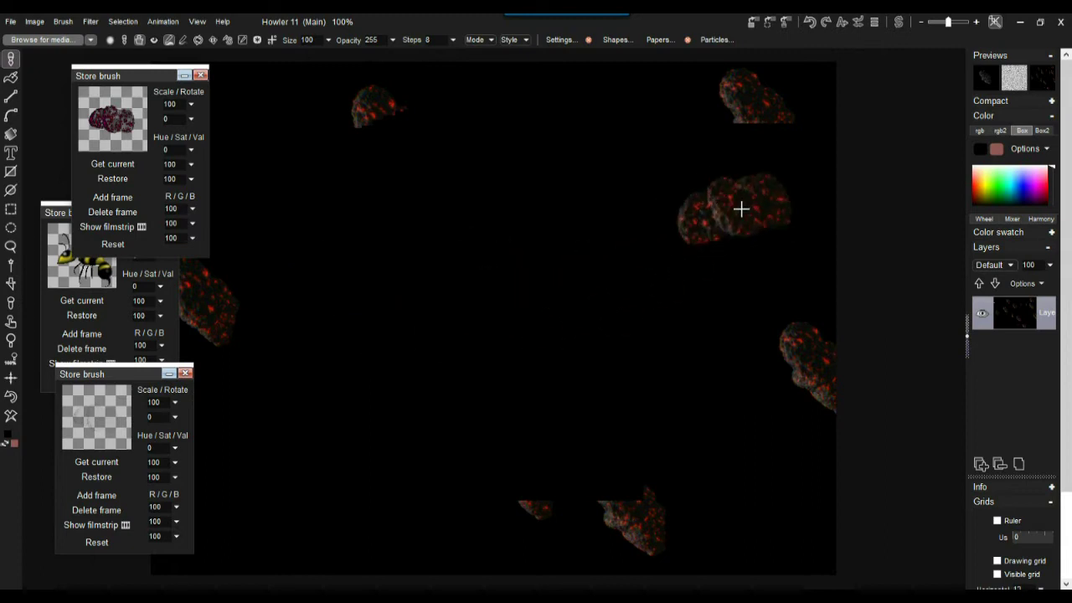
# Clear the canvas to the muted red again and stamp a single rock near its upper middle
pyautogui.click(11, 417)
pyautogui.click(420, 252)
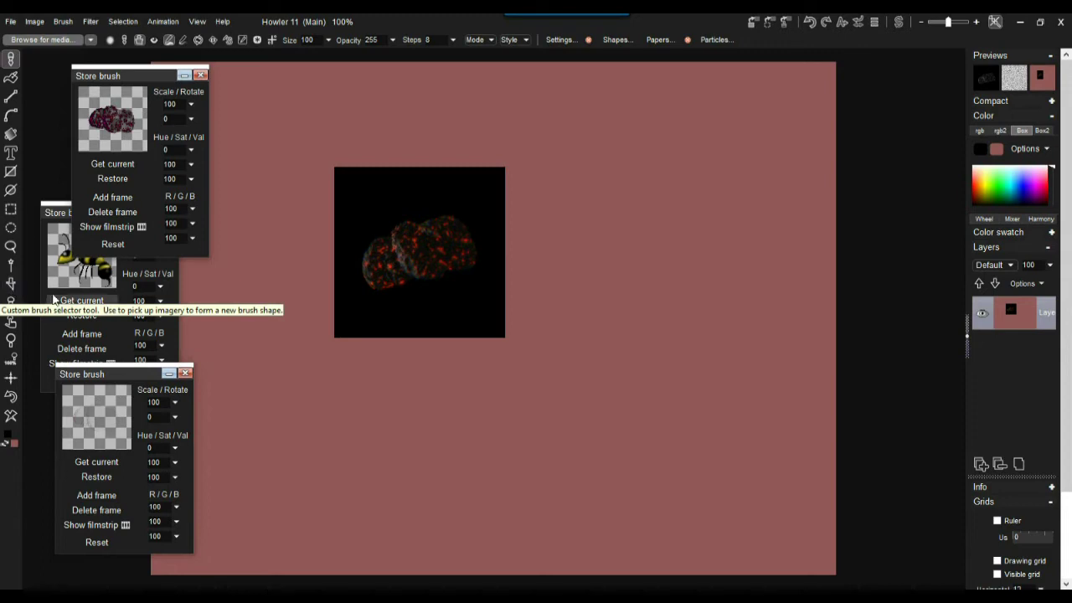
# Sample black as the brush selector's transparent key color and try adjusting the edge transparency curve
pyautogui.click(11, 285)
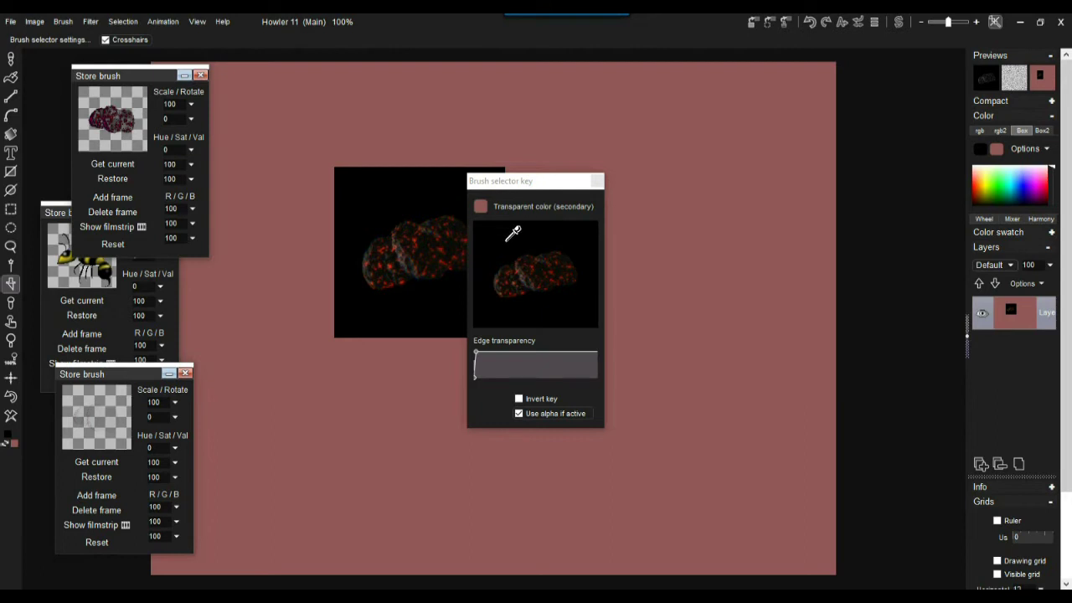
pyautogui.click(528, 257)
pyautogui.moveTo(528, 257)
pyautogui.mouseDown()
pyautogui.moveTo(545, 288)
pyautogui.moveTo(559, 254)
pyautogui.moveTo(541, 267)
pyautogui.moveTo(536, 237)
pyautogui.moveTo(505, 234)
pyautogui.moveTo(505, 224)
pyautogui.mouseUp()
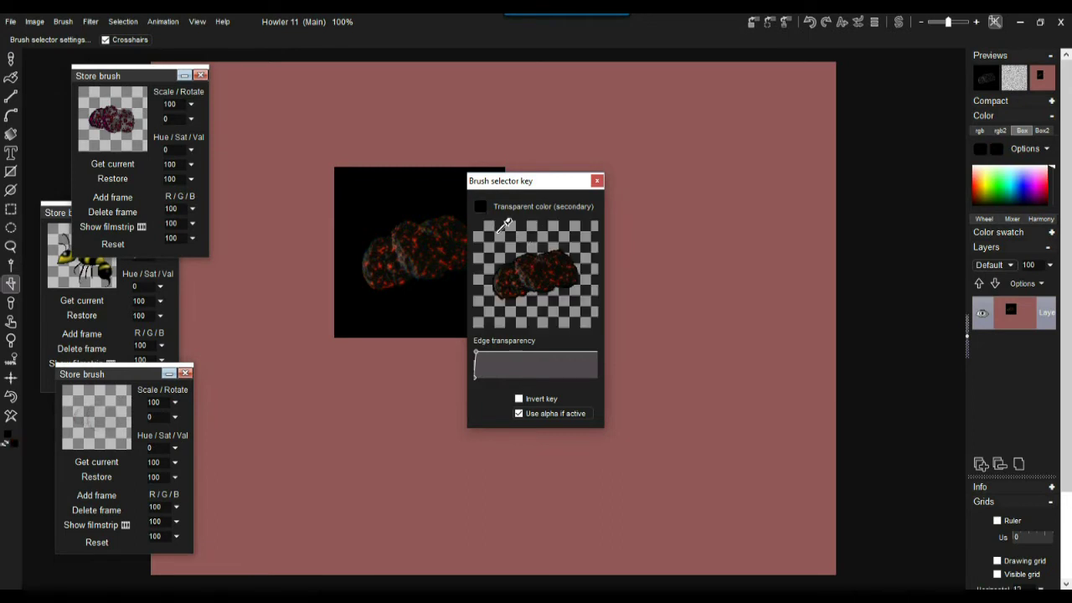
pyautogui.click(504, 352)
pyautogui.moveTo(496, 358)
pyautogui.mouseDown()
pyautogui.moveTo(479, 358)
pyautogui.moveTo(564, 363)
pyautogui.moveTo(477, 356)
pyautogui.mouseUp()
# Store a managed copy of the keyed rock brush, close the key settings, and make the copy the active brush
pyautogui.click(64, 22)
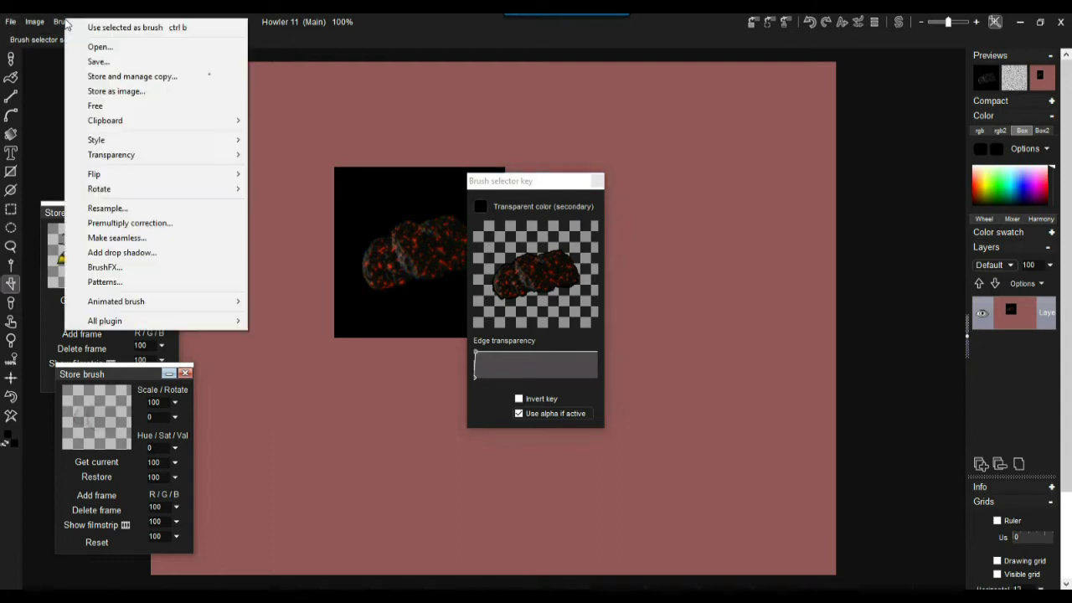
pyautogui.click(125, 77)
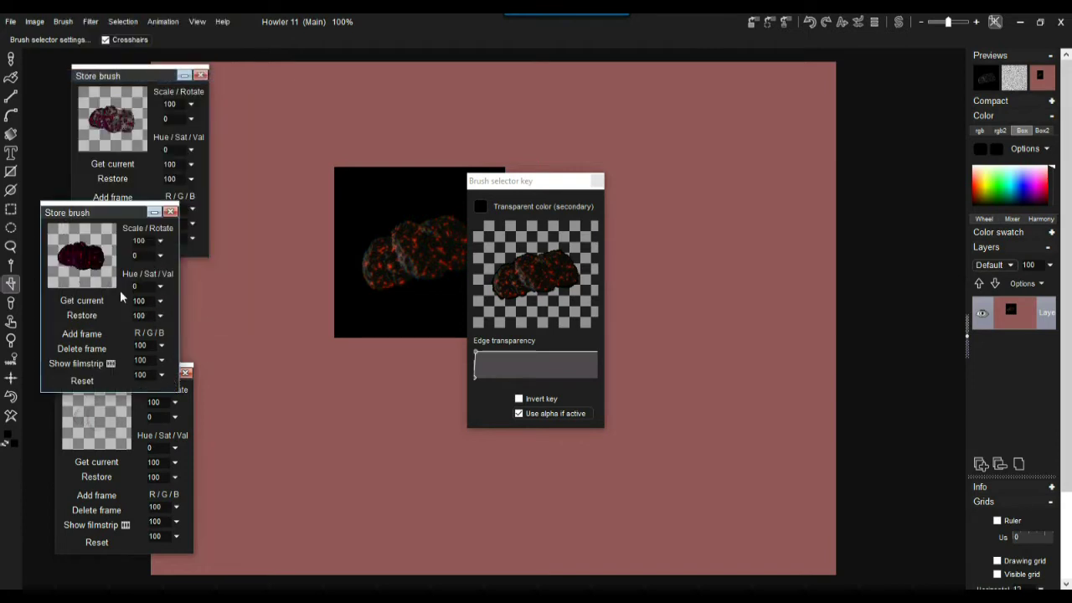
pyautogui.moveTo(105, 216); pyautogui.dragTo(300, 232)
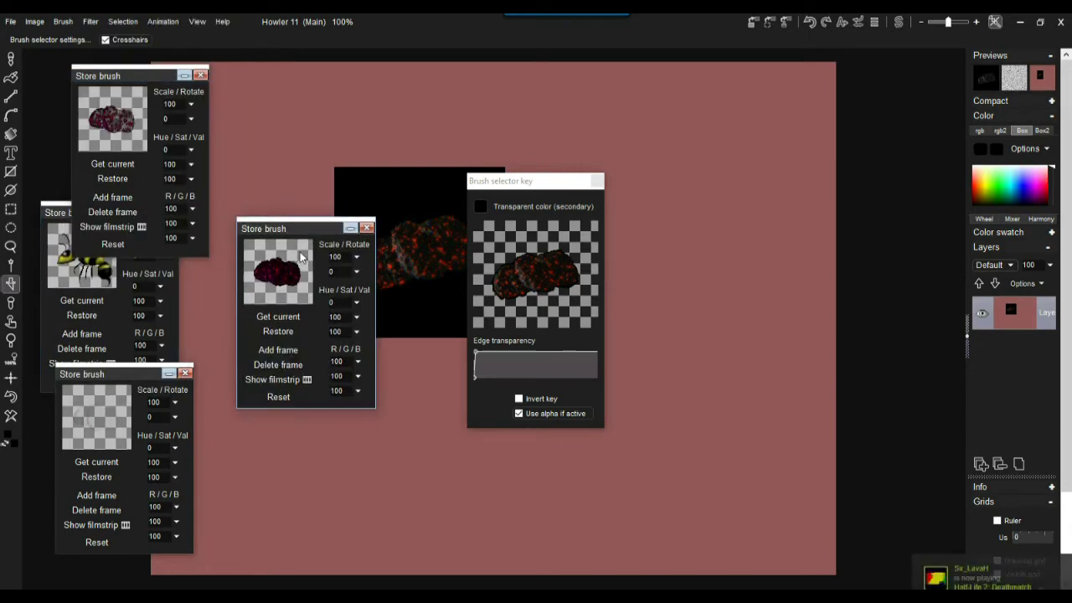
pyautogui.click(596, 181)
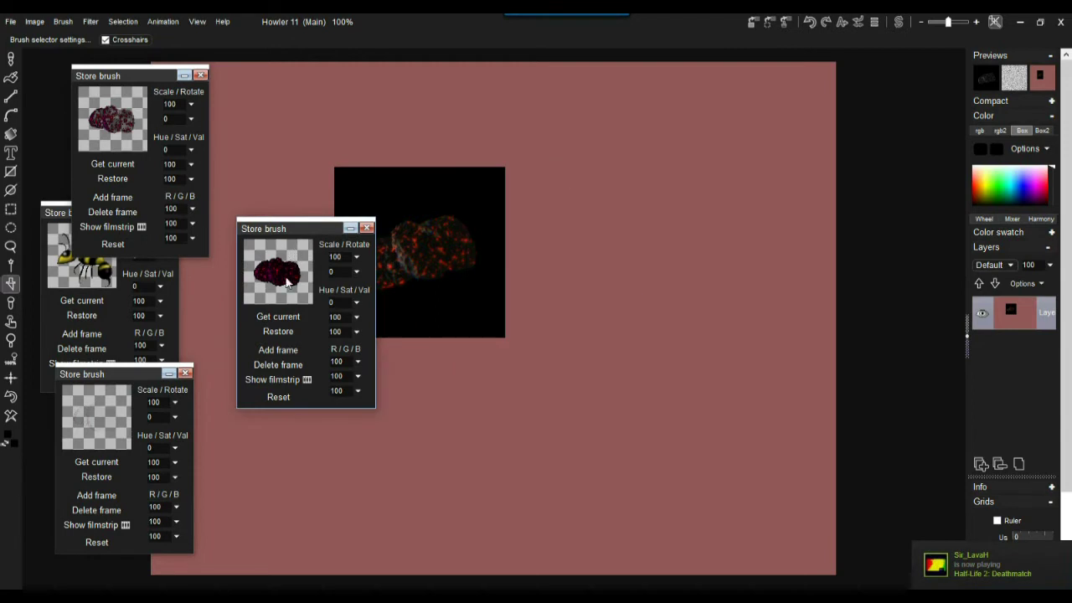
pyautogui.click(292, 289)
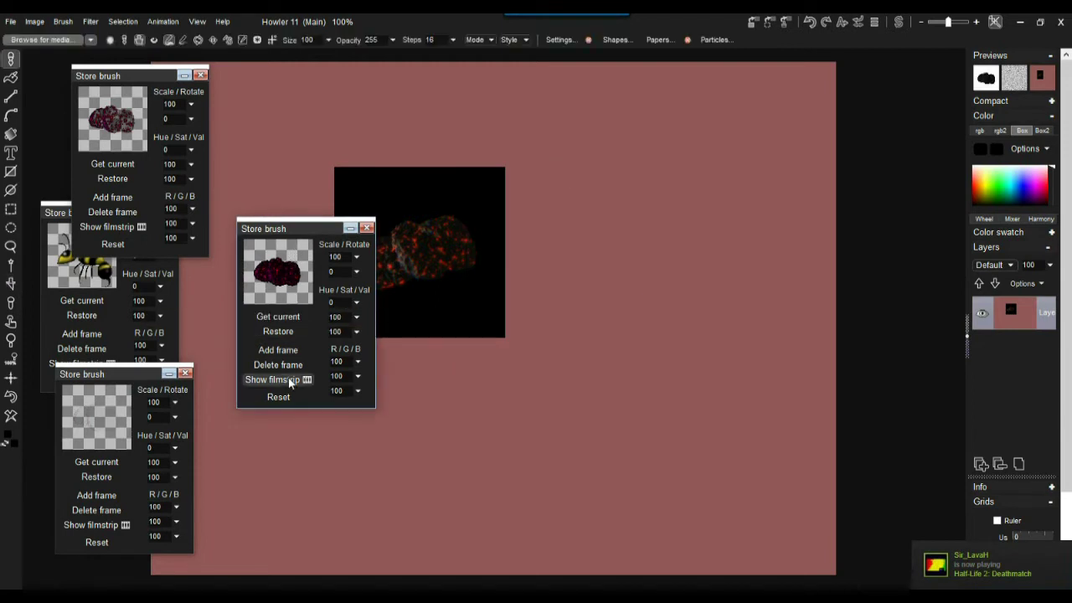
# Examine the stored rock brush's animation frames in its filmstrip, move its window off the stamped rock, and hide the filmstrip
pyautogui.click(272, 379)
pyautogui.moveTo(457, 251)
pyautogui.mouseDown()
pyautogui.moveTo(457, 398)
pyautogui.moveTo(457, 252)
pyautogui.mouseUp()
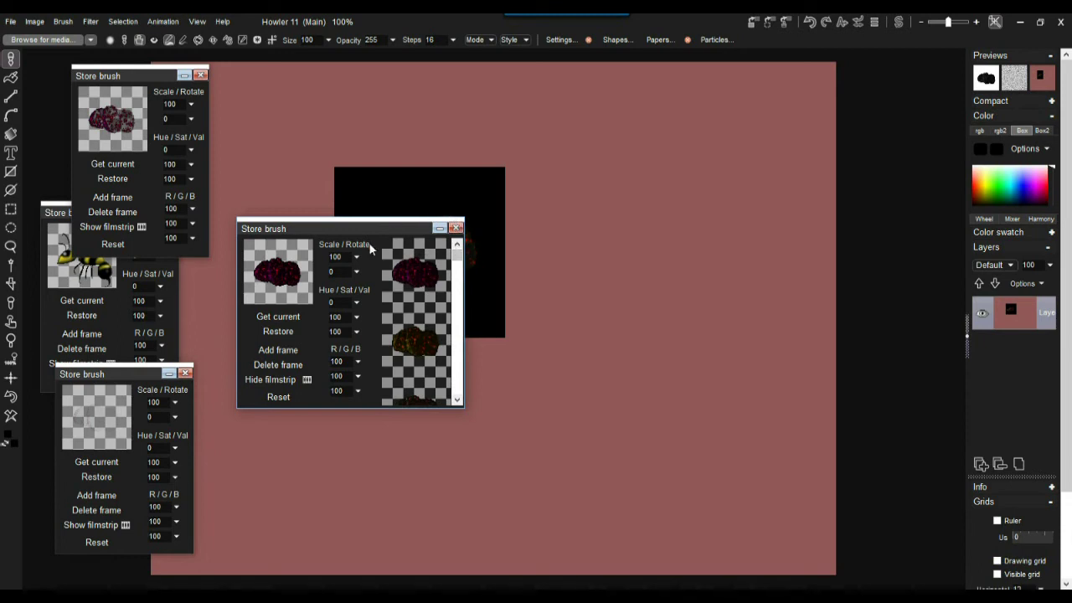
pyautogui.moveTo(367, 226)
pyautogui.mouseDown()
pyautogui.moveTo(235, 296)
pyautogui.moveTo(227, 281)
pyautogui.mouseUp()
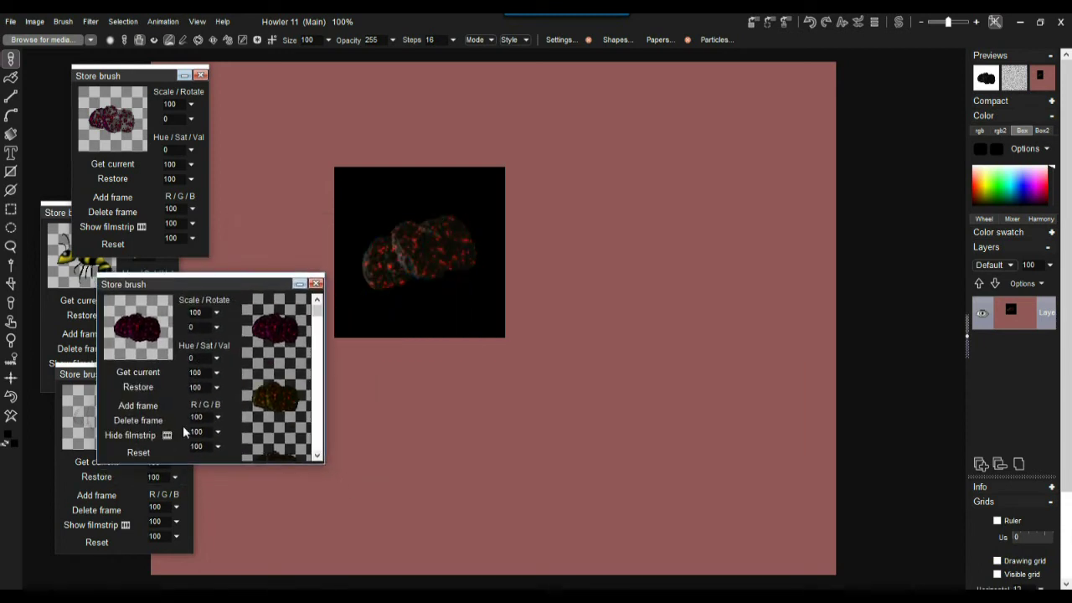
pyautogui.click(139, 435)
# Paint a coiled, overlapping stroke with the transparent rock brush around the middle of the canvas
pyautogui.moveTo(407, 344)
pyautogui.mouseDown()
pyautogui.moveTo(440, 339)
pyautogui.moveTo(405, 419)
pyautogui.moveTo(584, 334)
pyautogui.moveTo(412, 232)
pyautogui.moveTo(395, 351)
pyautogui.moveTo(436, 352)
pyautogui.mouseUp()
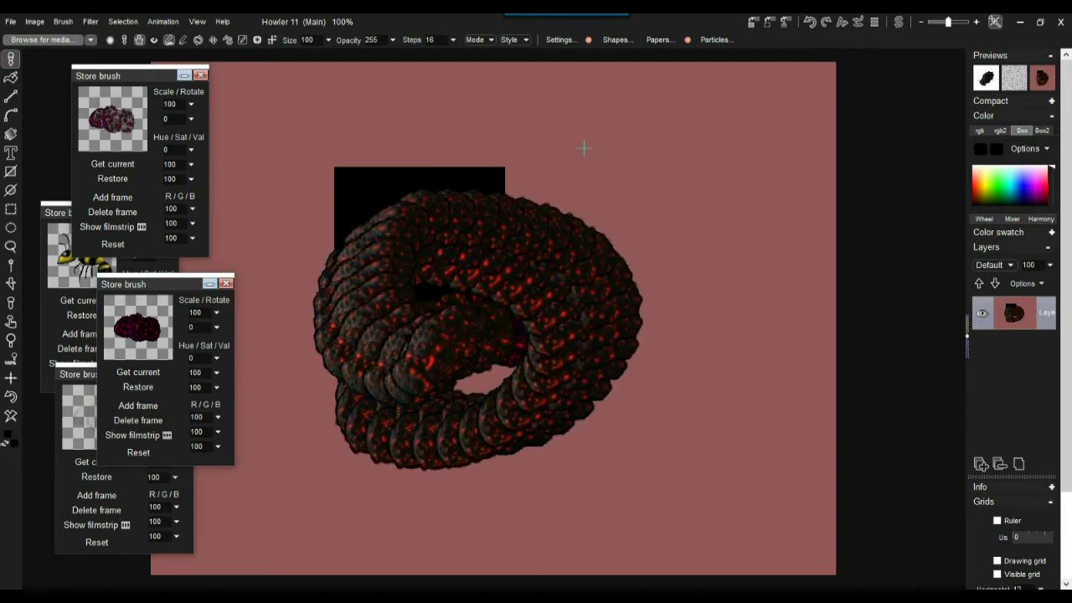
# Set the brush steps to 2 and cover the whole canvas with dense, winding rock brush strokes
pyautogui.click(483, 39)
pyautogui.click(479, 39)
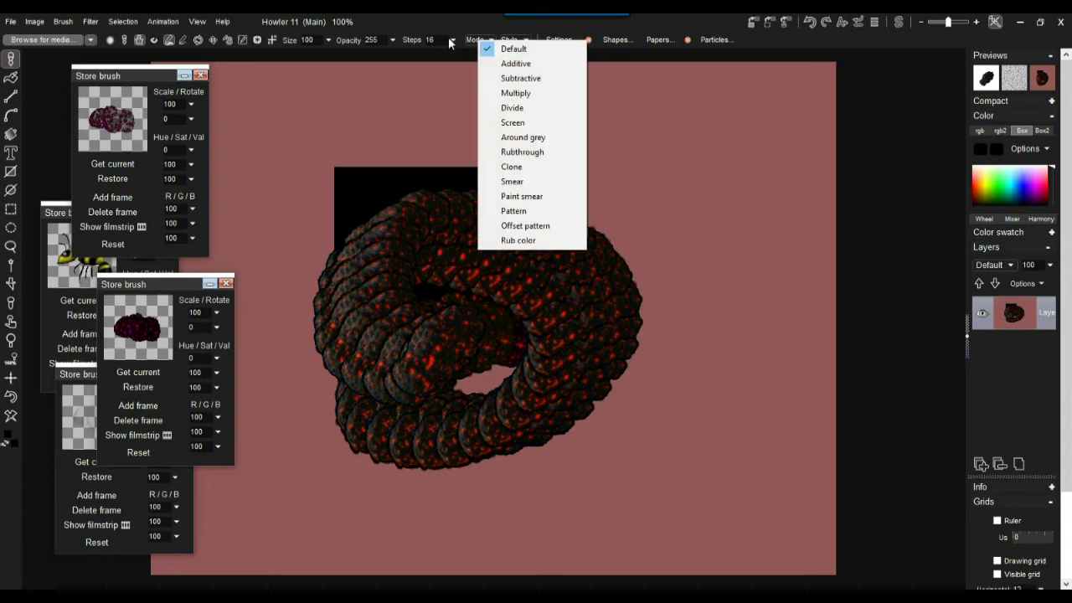
pyautogui.click(438, 38)
pyautogui.click(453, 40)
pyautogui.moveTo(433, 56); pyautogui.dragTo(357, 55)
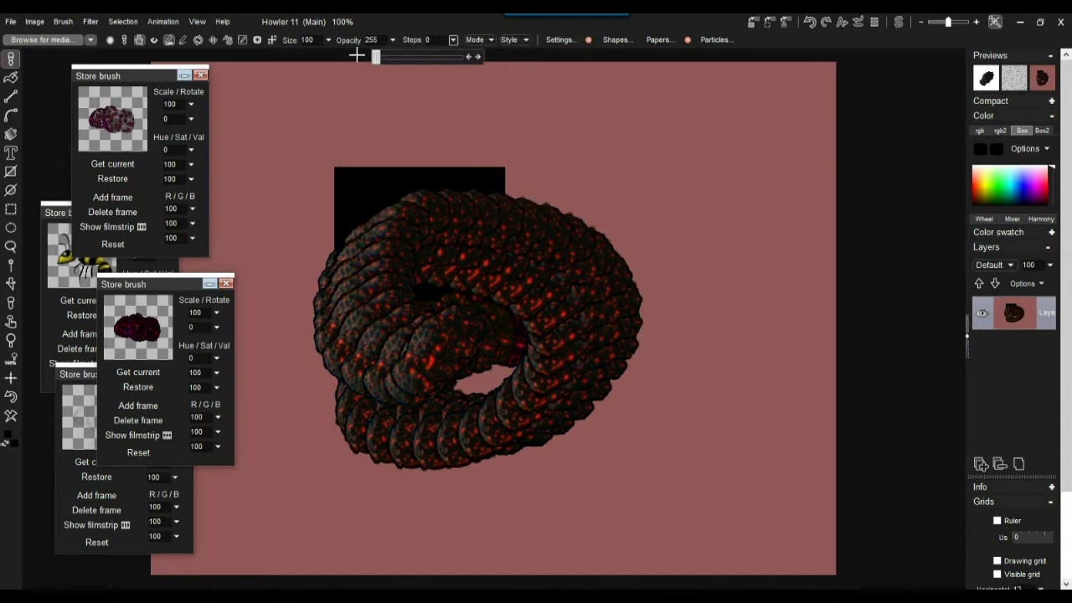
pyautogui.moveTo(604, 148)
pyautogui.mouseDown()
pyautogui.moveTo(616, 152)
pyautogui.moveTo(466, 159)
pyautogui.moveTo(634, 163)
pyautogui.moveTo(629, 292)
pyautogui.moveTo(355, 192)
pyautogui.moveTo(512, 437)
pyautogui.moveTo(531, 237)
pyautogui.moveTo(447, 321)
pyautogui.moveTo(742, 210)
pyautogui.moveTo(546, 100)
pyautogui.moveTo(257, 168)
pyautogui.moveTo(462, 346)
pyautogui.moveTo(663, 223)
pyautogui.moveTo(722, 501)
pyautogui.moveTo(402, 520)
pyautogui.moveTo(173, 479)
pyautogui.moveTo(589, 519)
pyautogui.moveTo(917, 184)
pyautogui.moveTo(556, 70)
pyautogui.moveTo(243, 92)
pyautogui.moveTo(469, 253)
pyautogui.moveTo(801, 295)
pyautogui.moveTo(496, 417)
pyautogui.moveTo(608, 221)
pyautogui.moveTo(461, 386)
pyautogui.moveTo(583, 391)
pyautogui.mouseUp()
pyautogui.scroll(3, 548, 364)
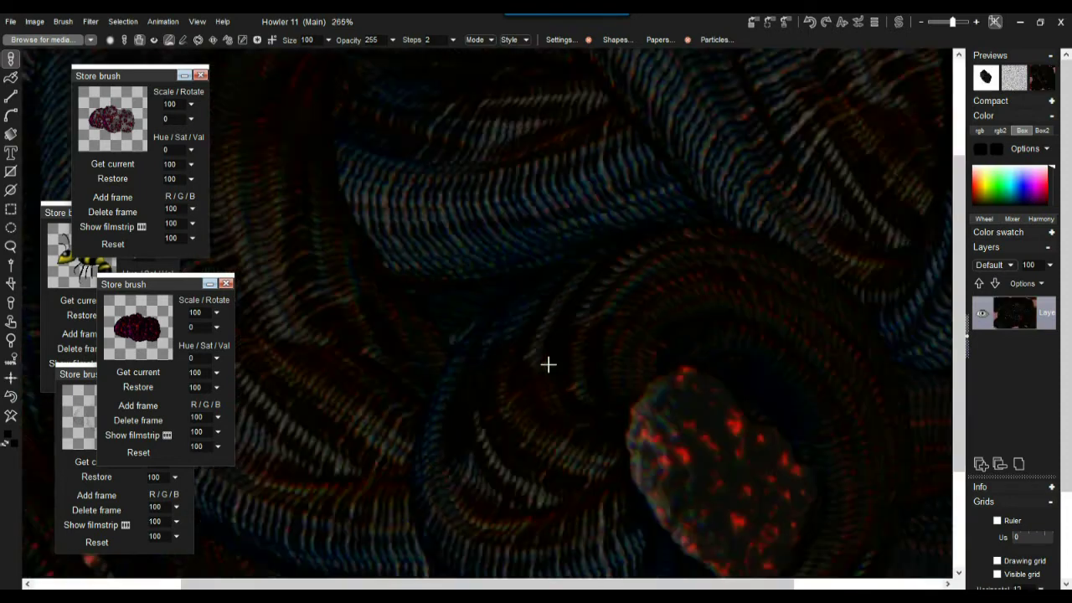
pyautogui.scroll(-5, 548, 363)
pyautogui.moveTo(401, 306)
pyautogui.mouseDown()
pyautogui.moveTo(399, 360)
pyautogui.moveTo(431, 466)
pyautogui.moveTo(561, 474)
pyautogui.moveTo(698, 249)
pyautogui.moveTo(648, 132)
pyautogui.moveTo(347, 131)
pyautogui.moveTo(249, 177)
pyautogui.moveTo(293, 431)
pyautogui.moveTo(321, 494)
pyautogui.moveTo(310, 343)
pyautogui.moveTo(330, 416)
pyautogui.moveTo(353, 447)
pyautogui.moveTo(341, 505)
pyautogui.moveTo(553, 489)
pyautogui.moveTo(712, 334)
pyautogui.moveTo(510, 175)
pyautogui.moveTo(395, 190)
pyautogui.moveTo(490, 162)
pyautogui.moveTo(621, 182)
pyautogui.moveTo(553, 289)
pyautogui.moveTo(658, 356)
pyautogui.moveTo(419, 343)
pyautogui.moveTo(452, 382)
pyautogui.mouseUp()
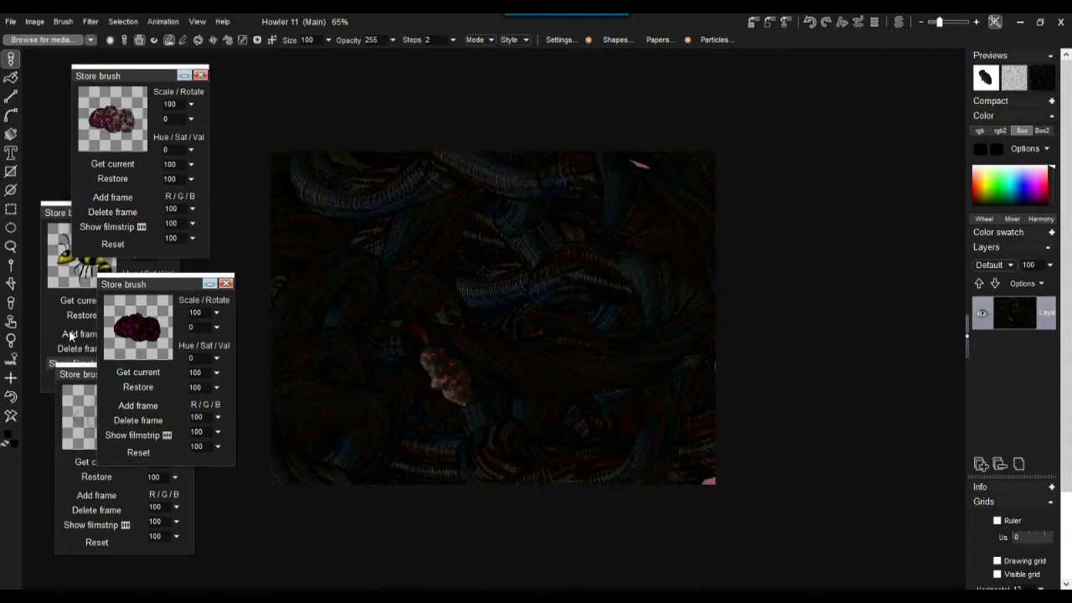
# Turn on both horizontal and vertical mirroring of the canvas
pyautogui.click(272, 39)
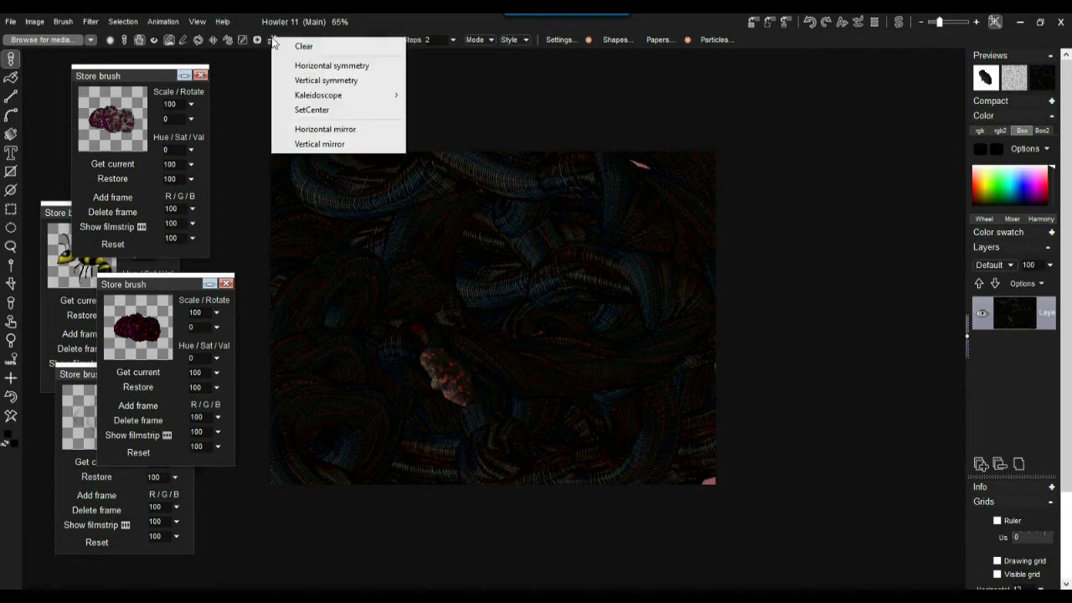
pyautogui.click(343, 136)
pyautogui.click(272, 40)
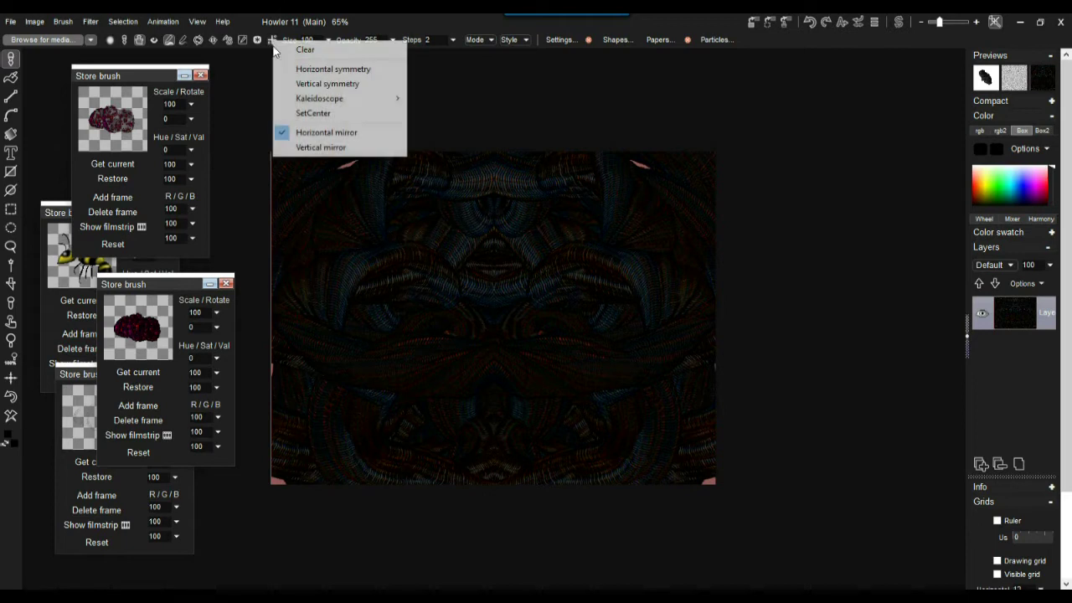
pyautogui.click(325, 148)
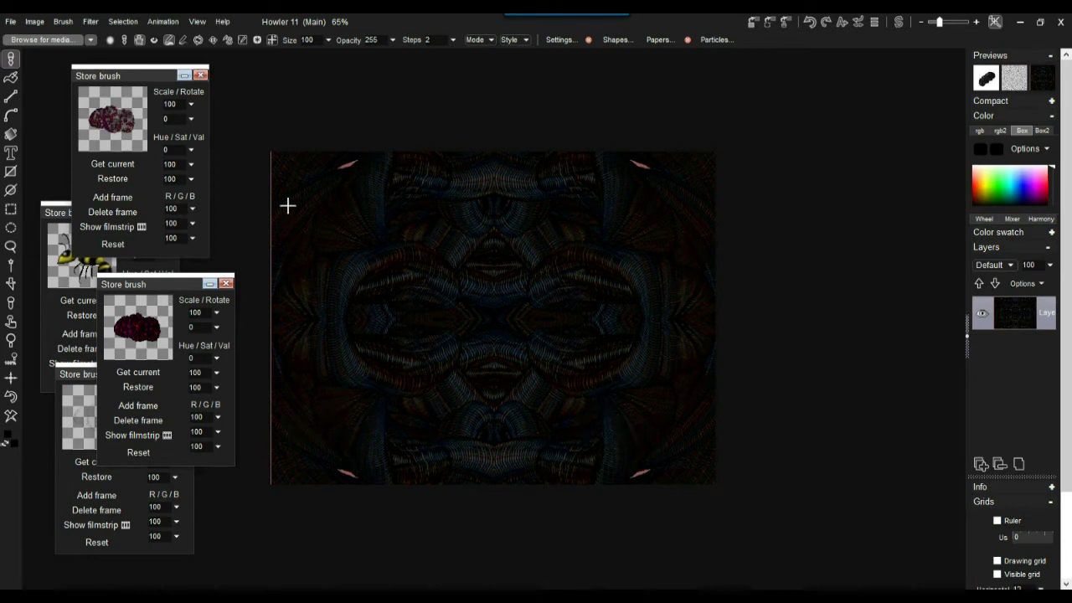
# Paint long curved and diagonal rock brush strokes to build a four-way mirrored pattern across the canvas
pyautogui.scroll(3, 377, 222)
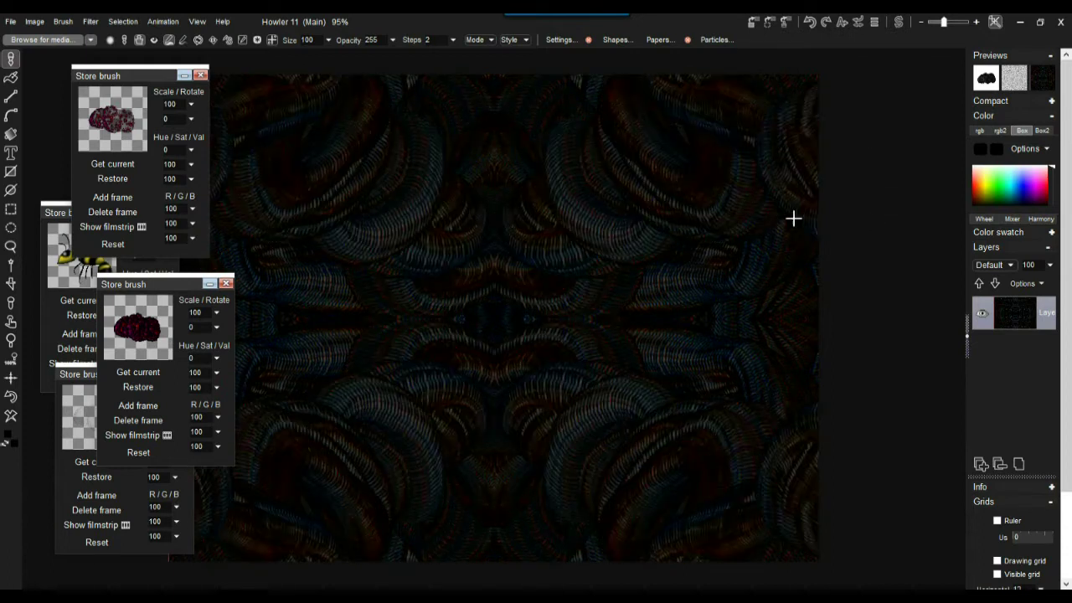
pyautogui.moveTo(646, 258); pyautogui.dragTo(731, 173)
pyautogui.moveTo(509, 141)
pyautogui.mouseDown()
pyautogui.moveTo(718, 127)
pyautogui.moveTo(740, 136)
pyautogui.mouseUp()
pyautogui.moveTo(765, 257)
pyautogui.mouseDown()
pyautogui.moveTo(594, 221)
pyautogui.moveTo(657, 144)
pyautogui.moveTo(848, 265)
pyautogui.moveTo(622, 215)
pyautogui.moveTo(599, 294)
pyautogui.moveTo(747, 315)
pyautogui.mouseUp()
pyautogui.moveTo(692, 359)
pyautogui.mouseDown()
pyautogui.moveTo(728, 271)
pyautogui.moveTo(457, 143)
pyautogui.mouseUp()
pyautogui.moveTo(589, 310)
pyautogui.mouseDown()
pyautogui.moveTo(638, 211)
pyautogui.moveTo(585, 253)
pyautogui.moveTo(458, 306)
pyautogui.moveTo(599, 205)
pyautogui.moveTo(652, 117)
pyautogui.moveTo(733, 380)
pyautogui.moveTo(957, 259)
pyautogui.moveTo(856, 148)
pyautogui.moveTo(716, 259)
pyautogui.moveTo(452, 271)
pyautogui.moveTo(576, 134)
pyautogui.moveTo(953, 39)
pyautogui.mouseUp()
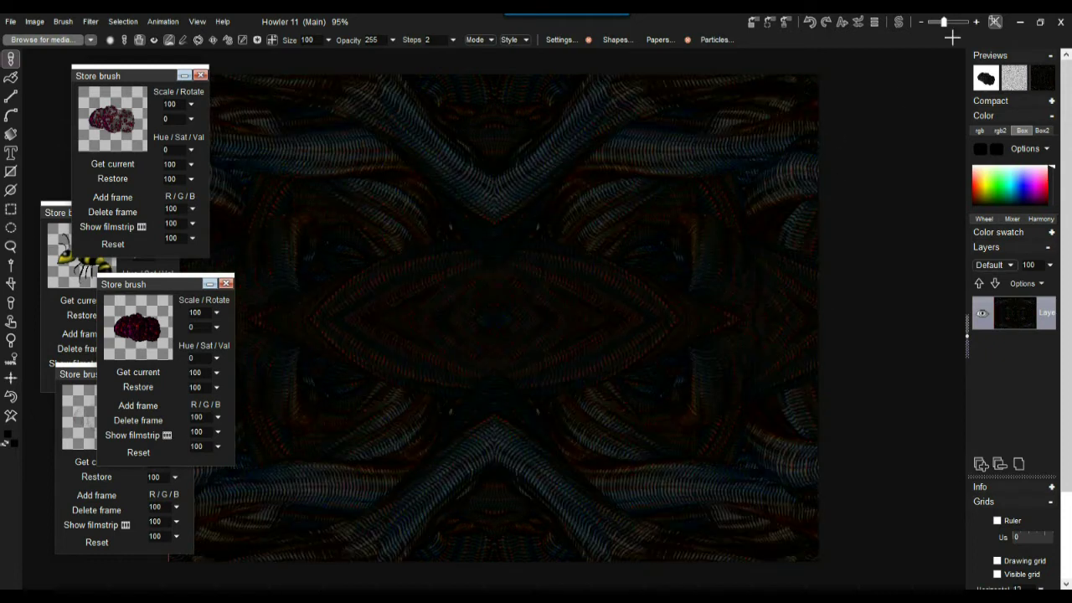
pyautogui.moveTo(495, 317)
pyautogui.mouseDown()
pyautogui.moveTo(877, 70)
pyautogui.moveTo(881, 91)
pyautogui.mouseUp()
pyautogui.moveTo(567, 334); pyautogui.dragTo(855, 189)
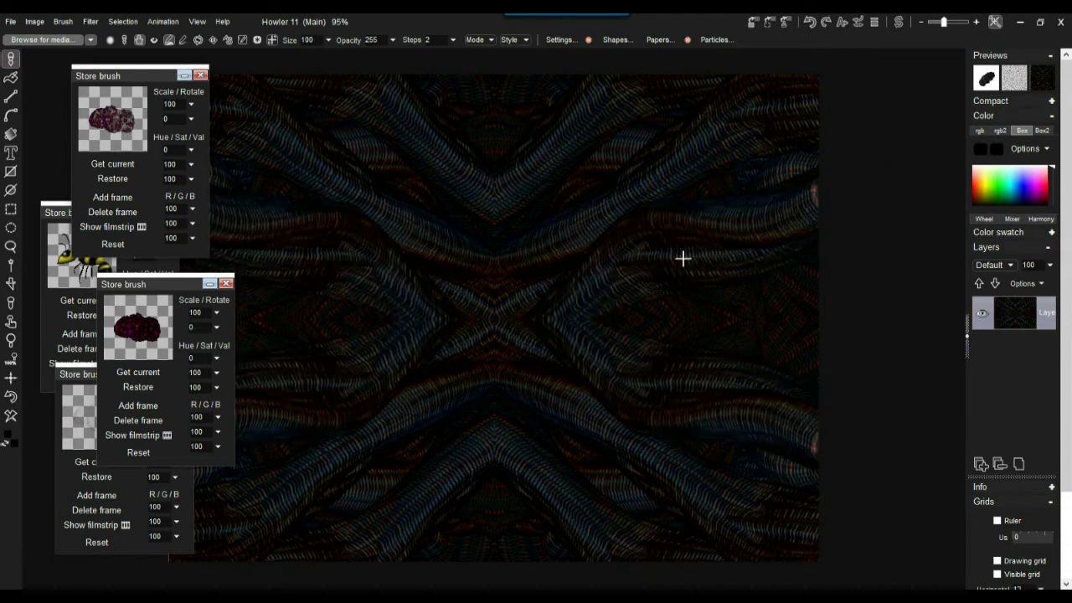
# Open the Post correction curve beside the stored brushes and shift its middle point slightly toward the start of the curve
pyautogui.click(198, 24)
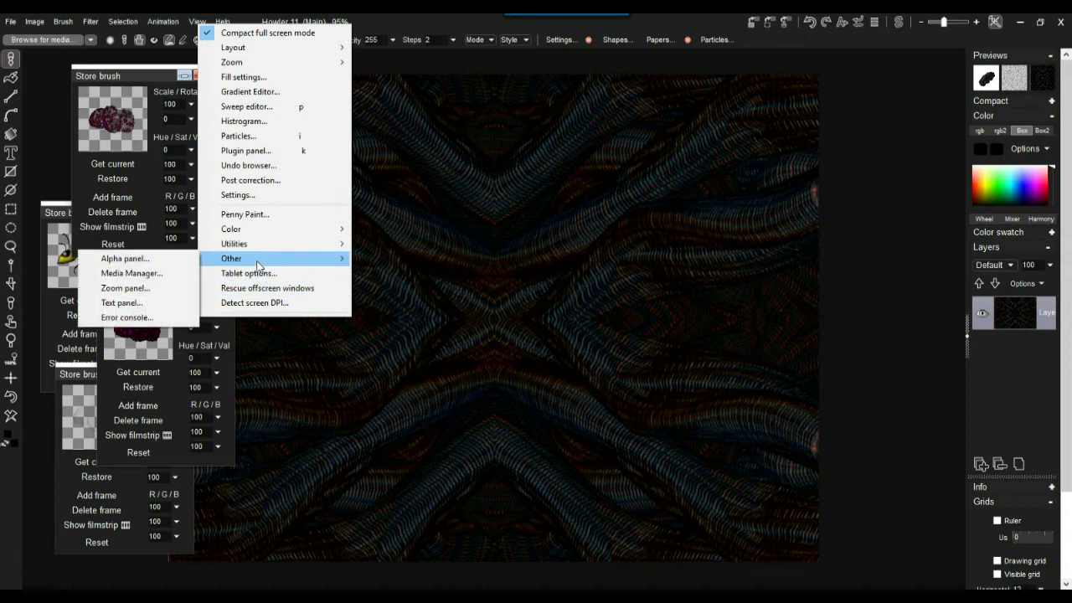
pyautogui.click(281, 183)
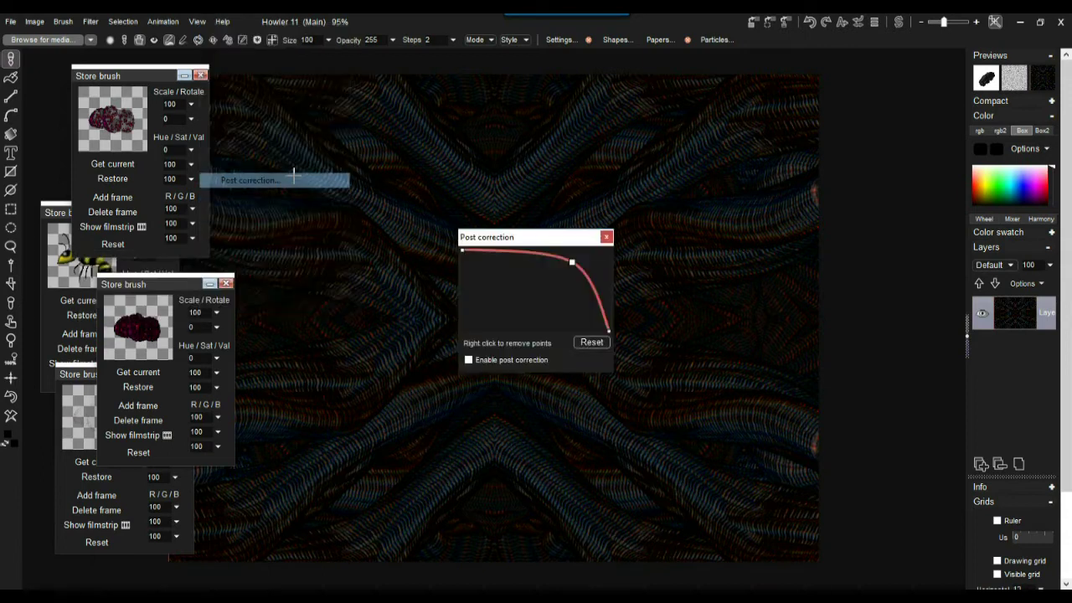
pyautogui.moveTo(556, 241); pyautogui.dragTo(358, 139)
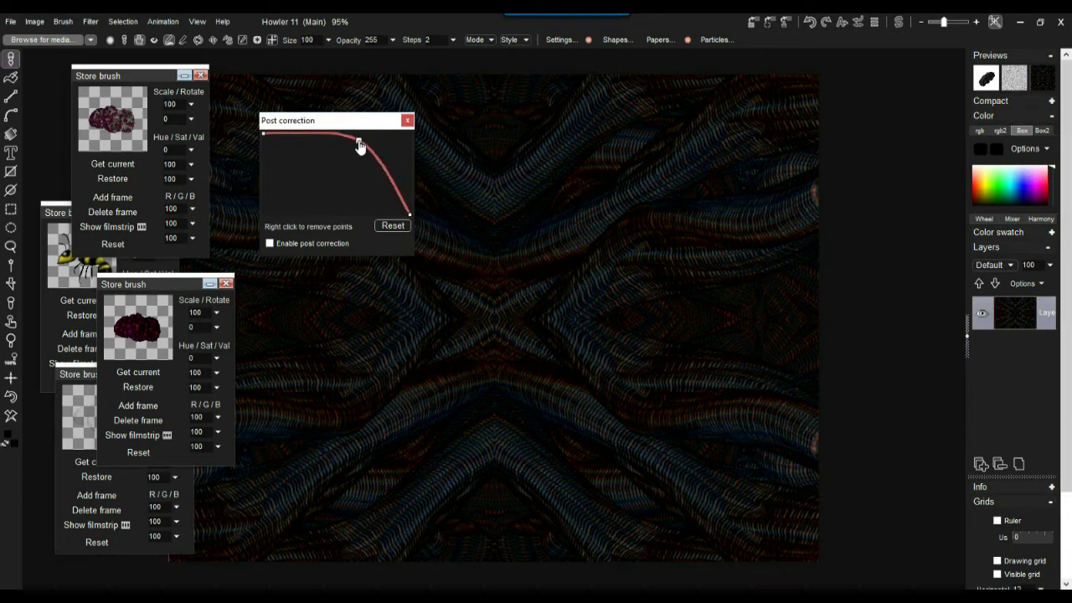
# Paint two diagonal rock brush strokes from the canvas centre toward the upper right with post correction disabled
pyautogui.moveTo(500, 335)
pyautogui.mouseDown()
pyautogui.moveTo(549, 269)
pyautogui.moveTo(661, 185)
pyautogui.moveTo(787, 136)
pyautogui.mouseUp()
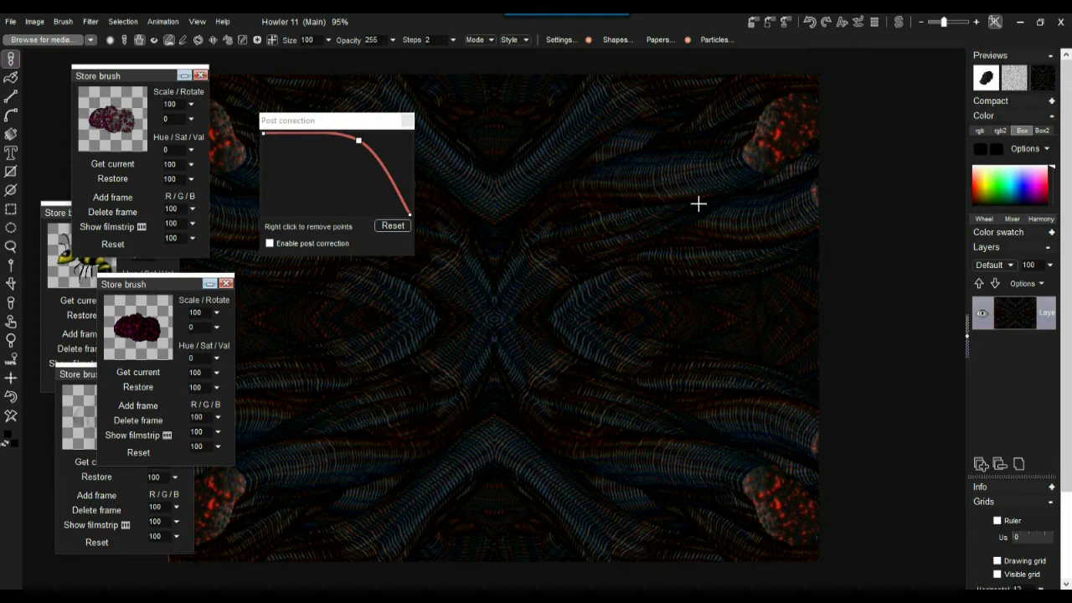
pyautogui.moveTo(527, 341)
pyautogui.mouseDown()
pyautogui.moveTo(654, 237)
pyautogui.moveTo(770, 209)
pyautogui.mouseUp()
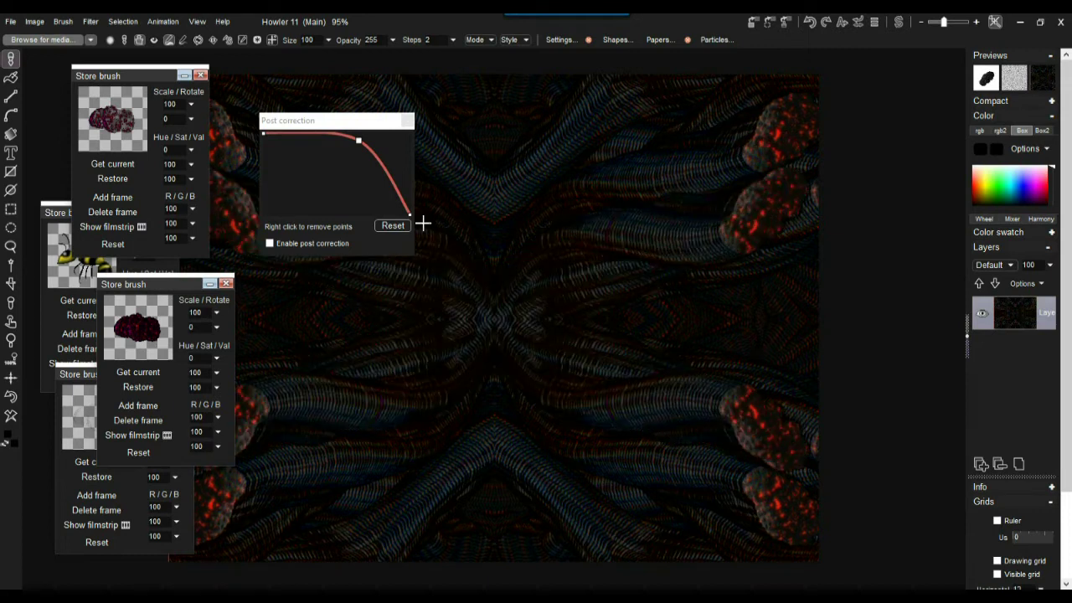
# Enable post correction and try a diagonal rock brush stroke from the centre toward the upper right of the canvas
pyautogui.click(274, 244)
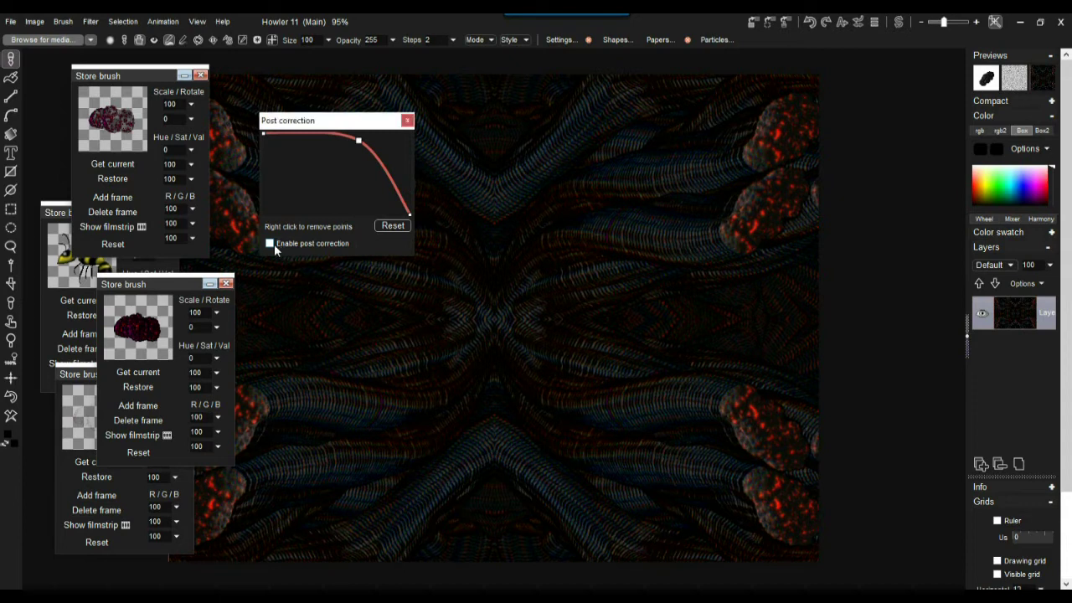
pyautogui.moveTo(520, 380)
pyautogui.mouseDown()
pyautogui.moveTo(497, 355)
pyautogui.moveTo(591, 209)
pyautogui.moveTo(723, 131)
pyautogui.mouseUp()
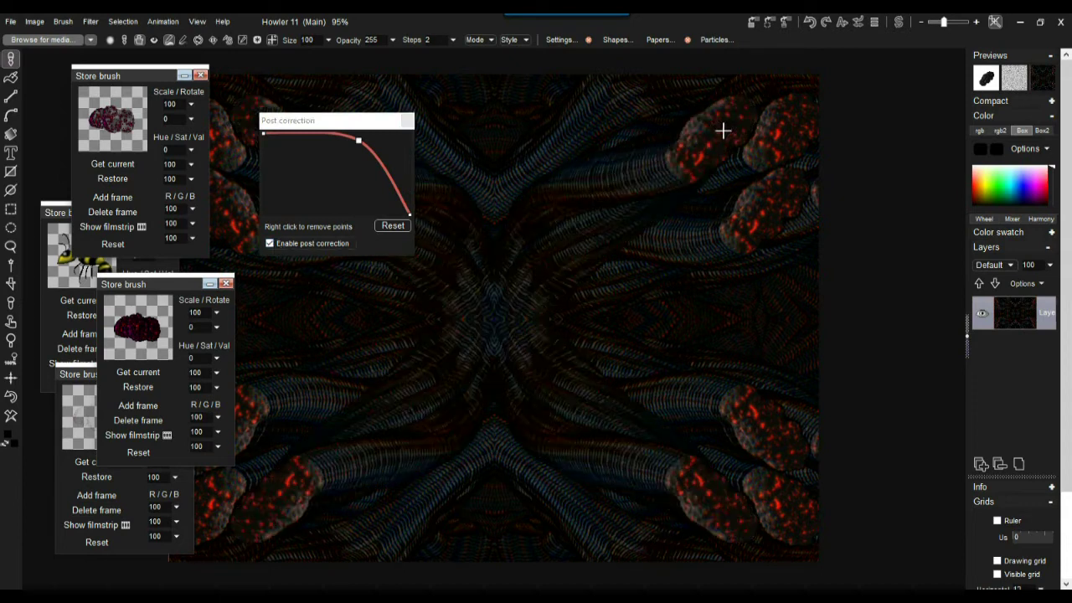
pyautogui.hotkey('ctrl', 'z')
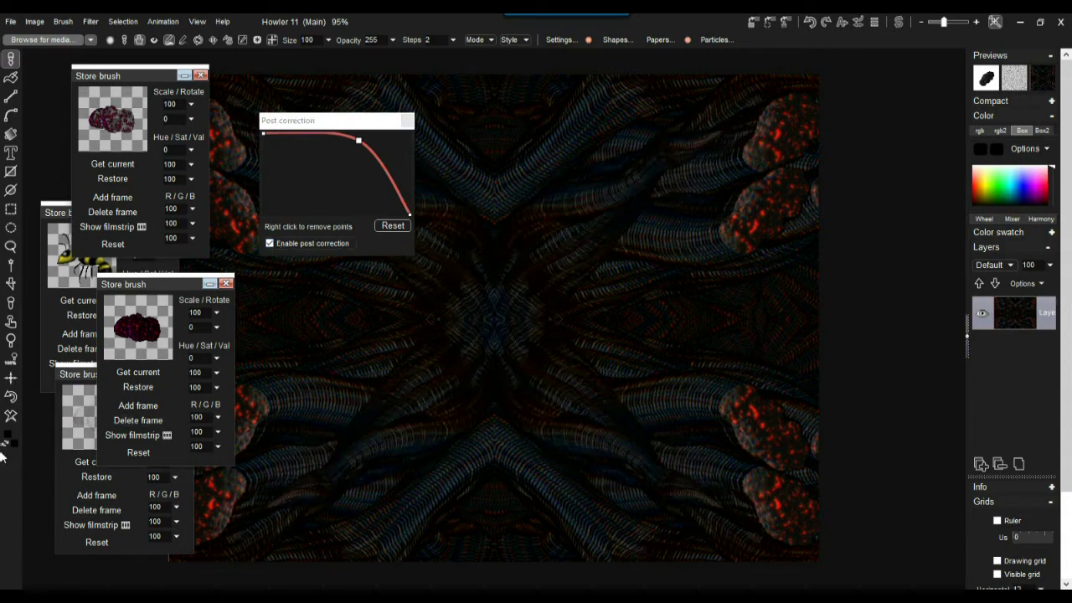
# Clear the canvas to black and paint mirrored rock brush strokes from the centre toward the corners
pyautogui.click(9, 418)
pyautogui.moveTo(494, 344)
pyautogui.mouseDown()
pyautogui.moveTo(563, 216)
pyautogui.moveTo(689, 150)
pyautogui.moveTo(769, 123)
pyautogui.mouseUp()
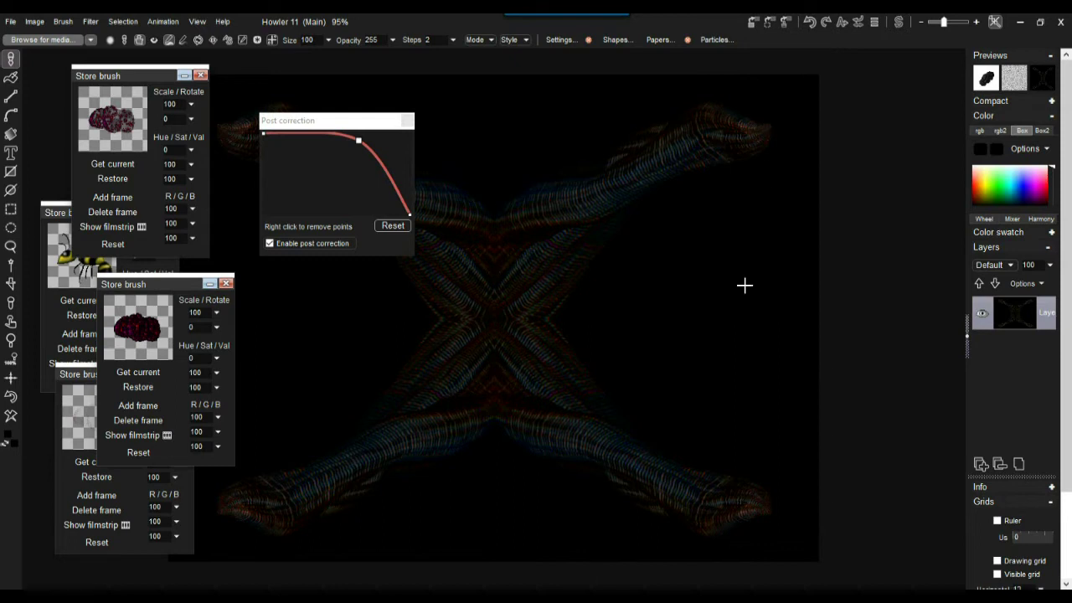
# Reshape the post correction curve into a low, falling curve by lowering its start point and middle point
pyautogui.moveTo(361, 148); pyautogui.dragTo(297, 180)
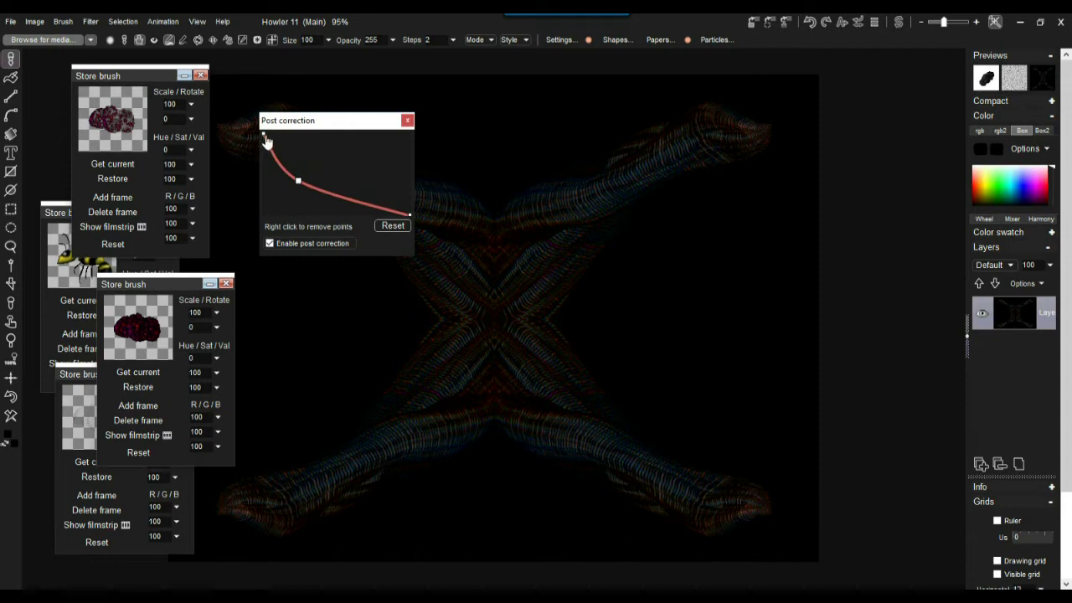
pyautogui.moveTo(265, 139); pyautogui.dragTo(322, 211)
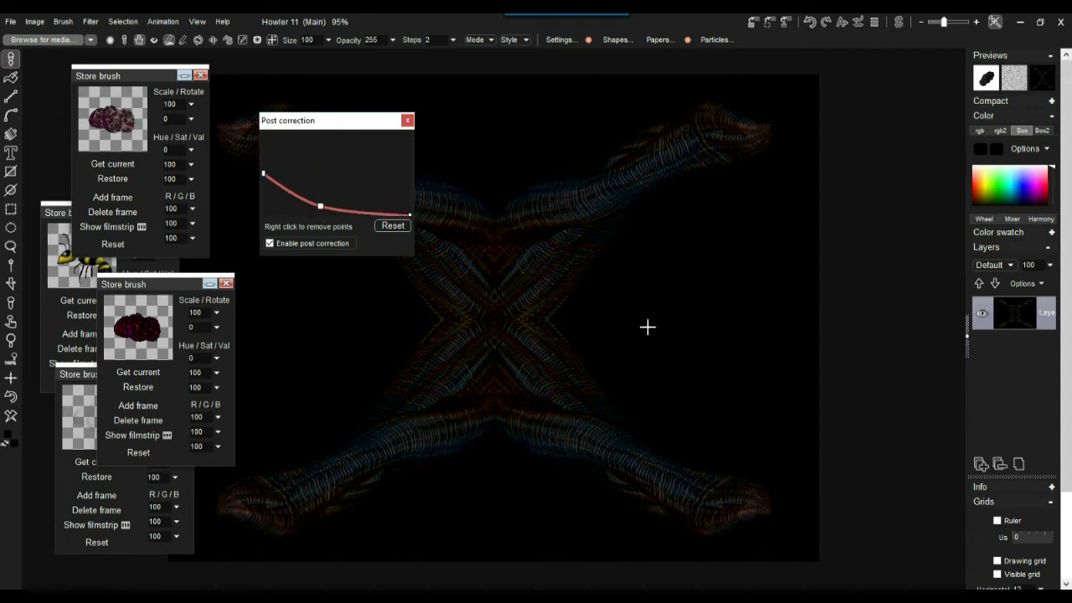
# Paint a series of thin, tapering mirrored strokes radiating from the canvas centre toward its edges
pyautogui.moveTo(499, 295); pyautogui.dragTo(745, 206)
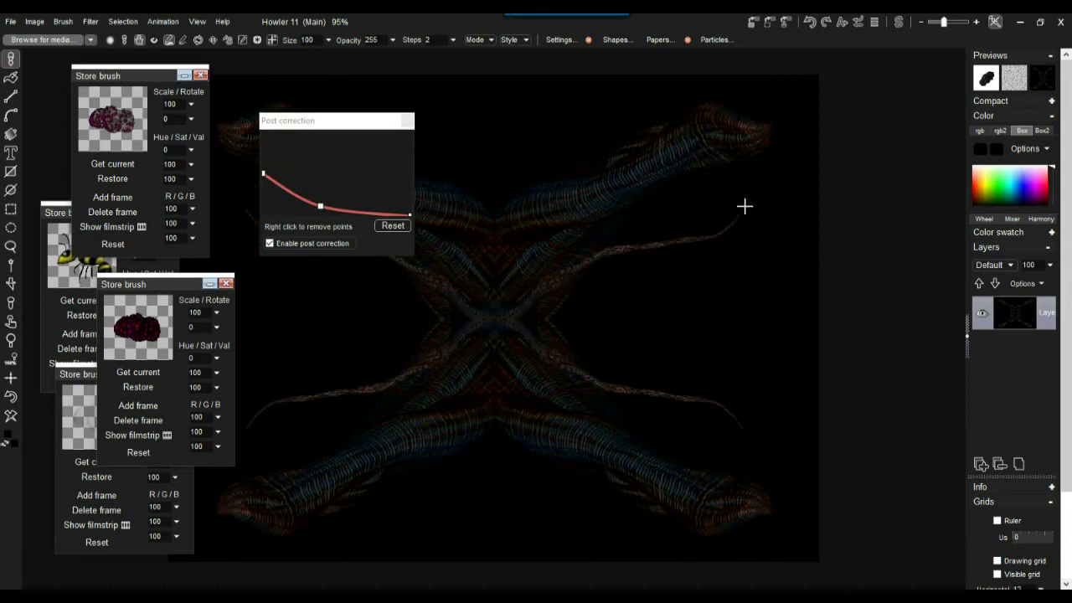
pyautogui.moveTo(505, 314)
pyautogui.mouseDown()
pyautogui.moveTo(641, 268)
pyautogui.moveTo(758, 238)
pyautogui.mouseUp()
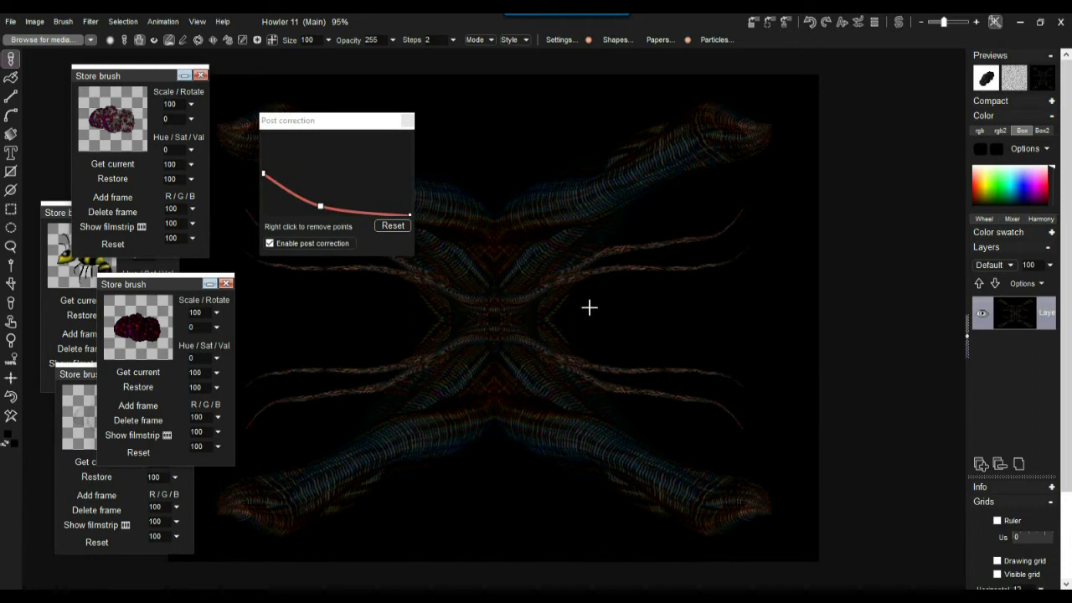
pyautogui.moveTo(495, 321)
pyautogui.mouseDown()
pyautogui.moveTo(686, 304)
pyautogui.moveTo(809, 245)
pyautogui.mouseUp()
pyautogui.moveTo(496, 317); pyautogui.dragTo(727, 100)
pyautogui.moveTo(515, 320)
pyautogui.mouseDown()
pyautogui.moveTo(492, 269)
pyautogui.moveTo(557, 120)
pyautogui.moveTo(689, 93)
pyautogui.mouseUp()
pyautogui.moveTo(506, 337)
pyautogui.mouseDown()
pyautogui.moveTo(514, 292)
pyautogui.moveTo(811, 118)
pyautogui.moveTo(743, 154)
pyautogui.moveTo(845, 156)
pyautogui.mouseUp()
pyautogui.moveTo(522, 313)
pyautogui.mouseDown()
pyautogui.moveTo(762, 175)
pyautogui.moveTo(732, 108)
pyautogui.mouseUp()
# Add points to the post correction curve to form a wave with two high peaks and two low valleys
pyautogui.moveTo(326, 214); pyautogui.dragTo(340, 150)
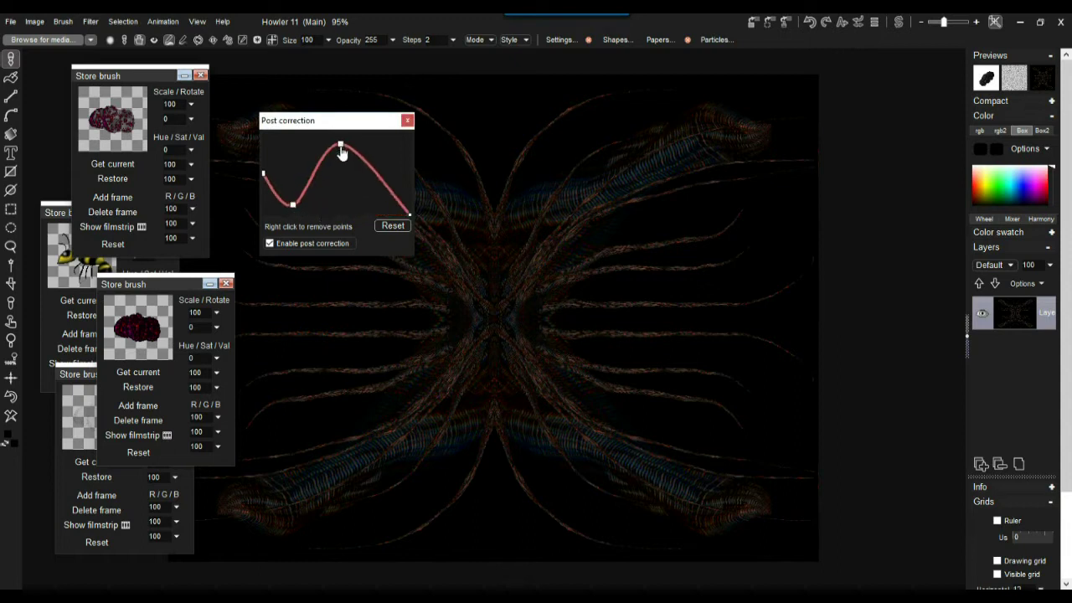
pyautogui.click(365, 206)
pyautogui.moveTo(387, 215); pyautogui.dragTo(395, 150)
# Paint long, winding mirrored strokes of varying width across the canvas using the wavy post correction curve
pyautogui.moveTo(514, 311)
pyautogui.mouseDown()
pyautogui.moveTo(672, 152)
pyautogui.moveTo(743, 200)
pyautogui.moveTo(696, 377)
pyautogui.moveTo(639, 320)
pyautogui.mouseUp()
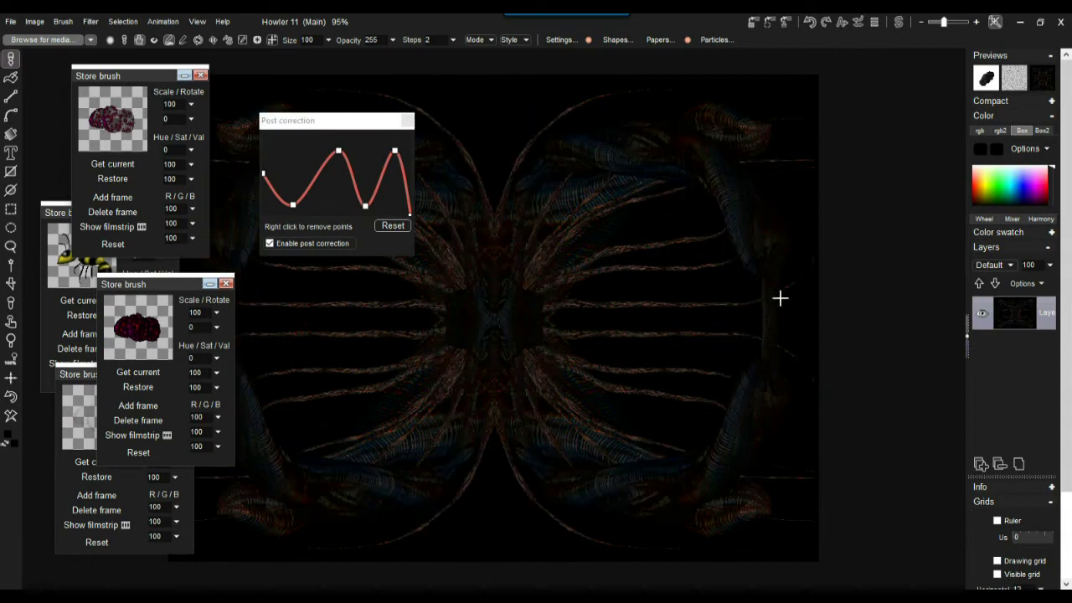
pyautogui.moveTo(511, 239)
pyautogui.mouseDown()
pyautogui.moveTo(634, 249)
pyautogui.moveTo(598, 199)
pyautogui.moveTo(672, 154)
pyautogui.mouseUp()
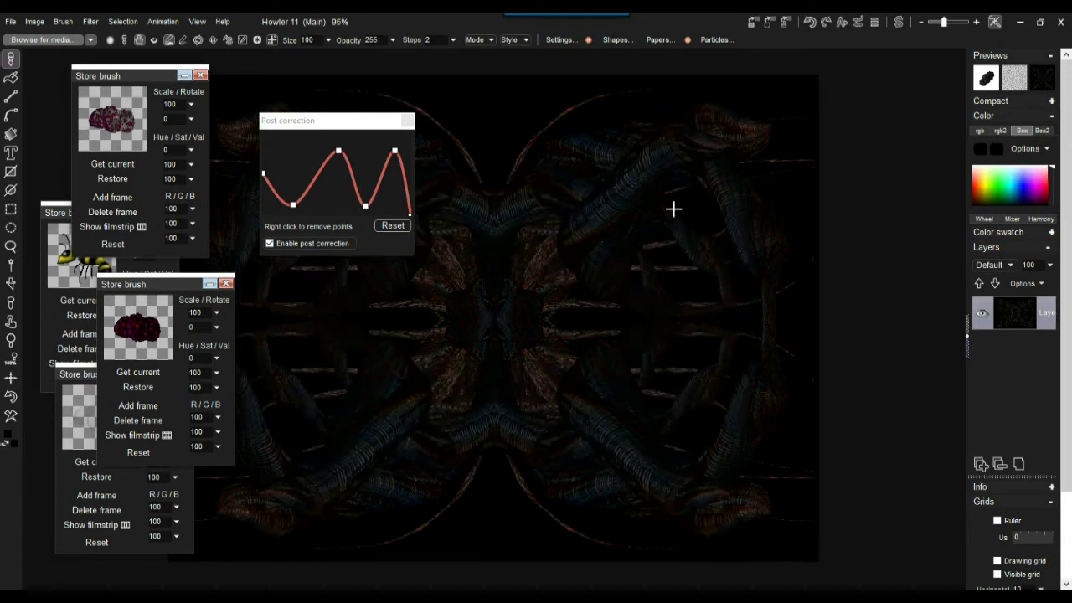
pyautogui.moveTo(503, 122); pyautogui.dragTo(916, 306)
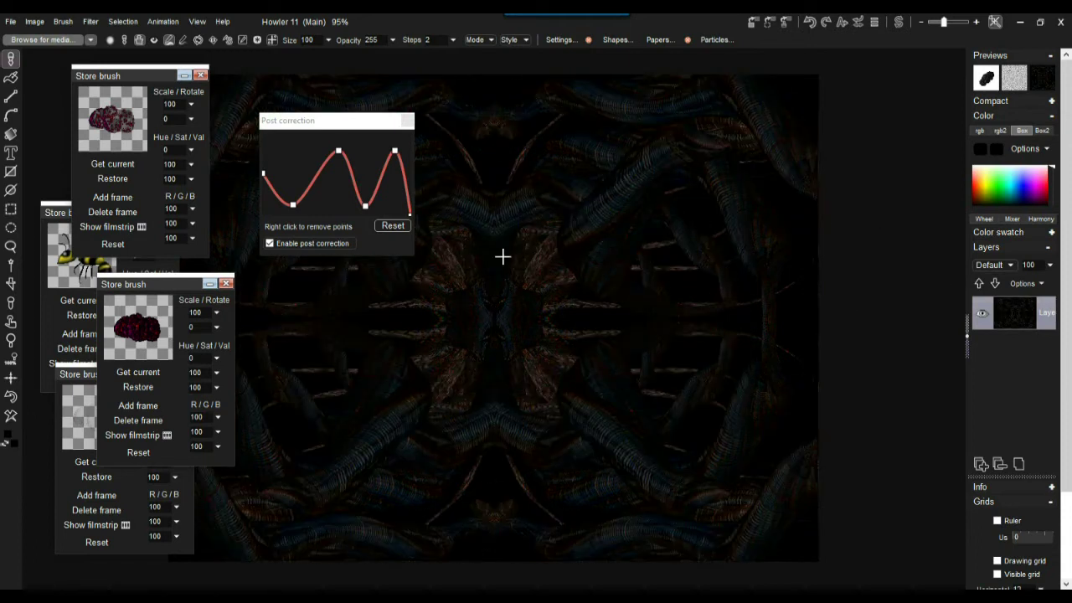
# Move the Post correction window and the dark rock's Store brush window off the canvas
pyautogui.moveTo(322, 121); pyautogui.dragTo(911, 402)
pyautogui.moveTo(159, 290)
pyautogui.mouseDown()
pyautogui.moveTo(892, 196)
pyautogui.moveTo(899, 178)
pyautogui.mouseUp()
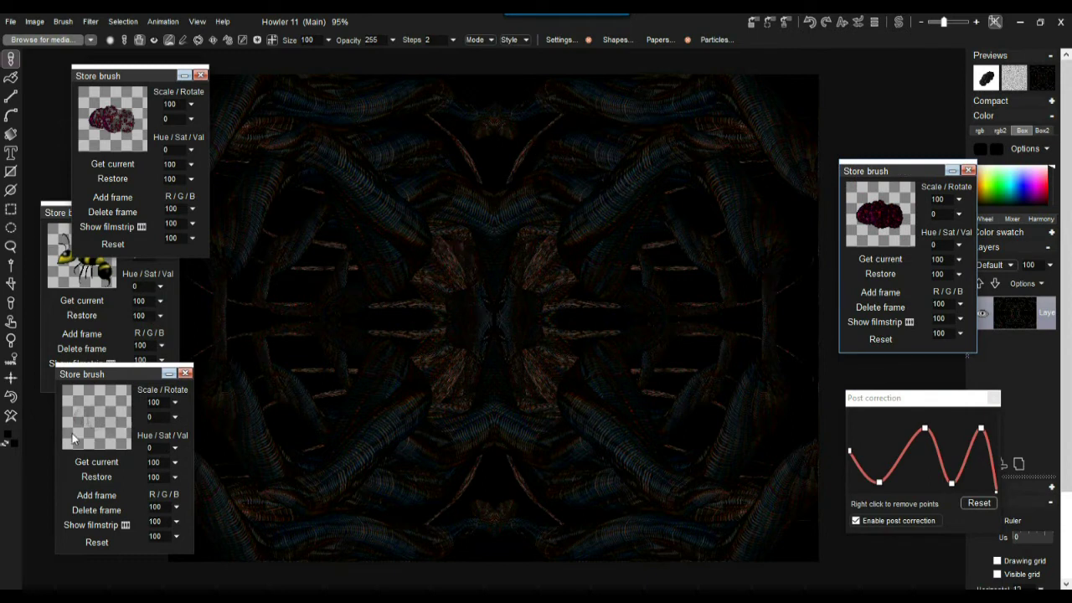
# Set the secondary color to a dark grayish teal and clear the canvas to that color
pyautogui.click(13, 442)
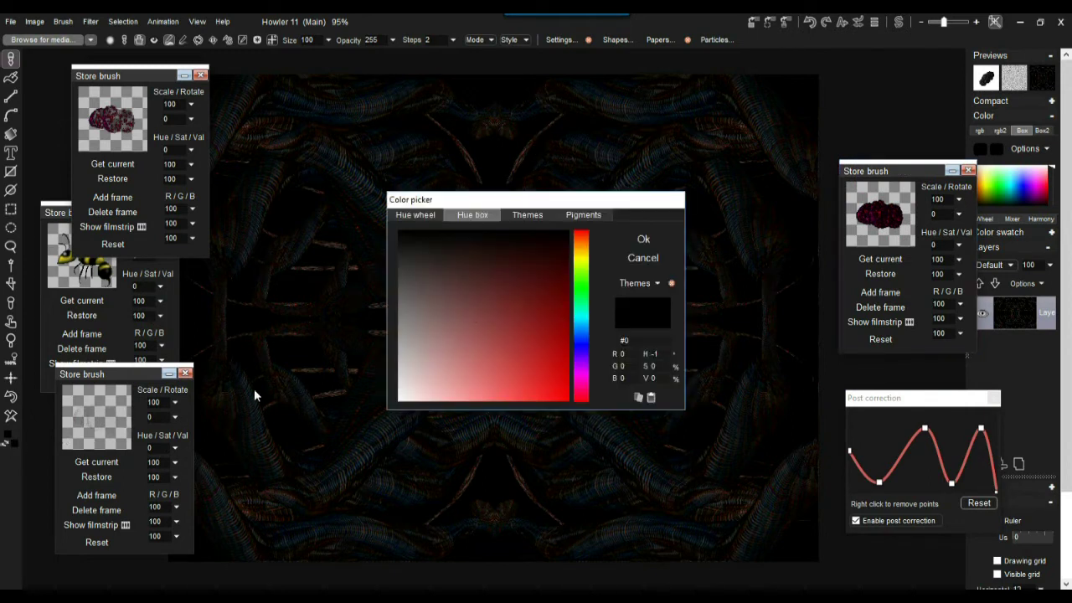
pyautogui.click(445, 271)
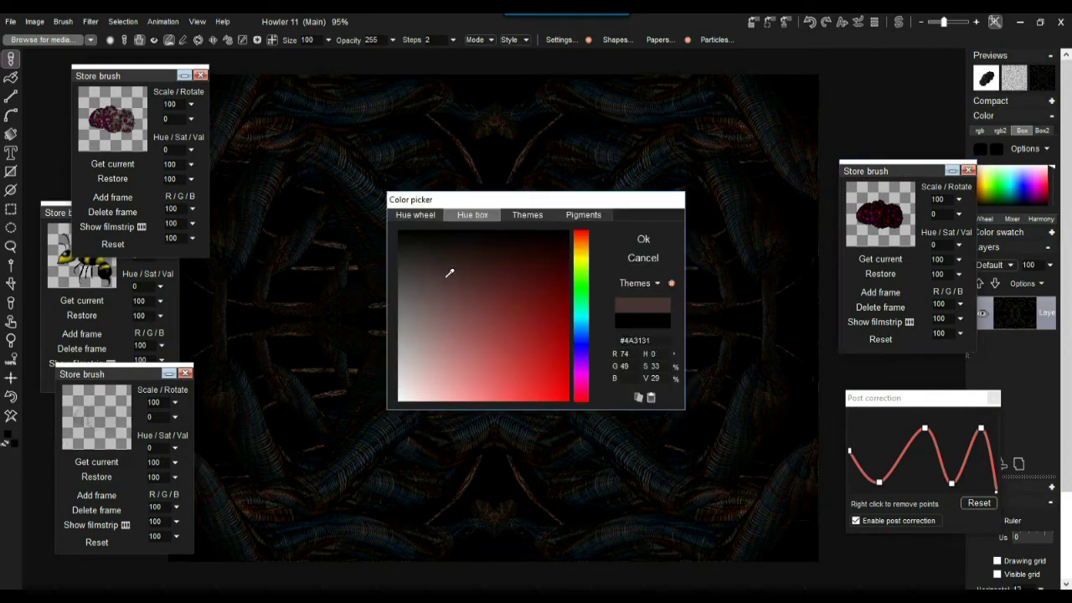
pyautogui.click(581, 253)
pyautogui.click(580, 311)
pyautogui.click(644, 240)
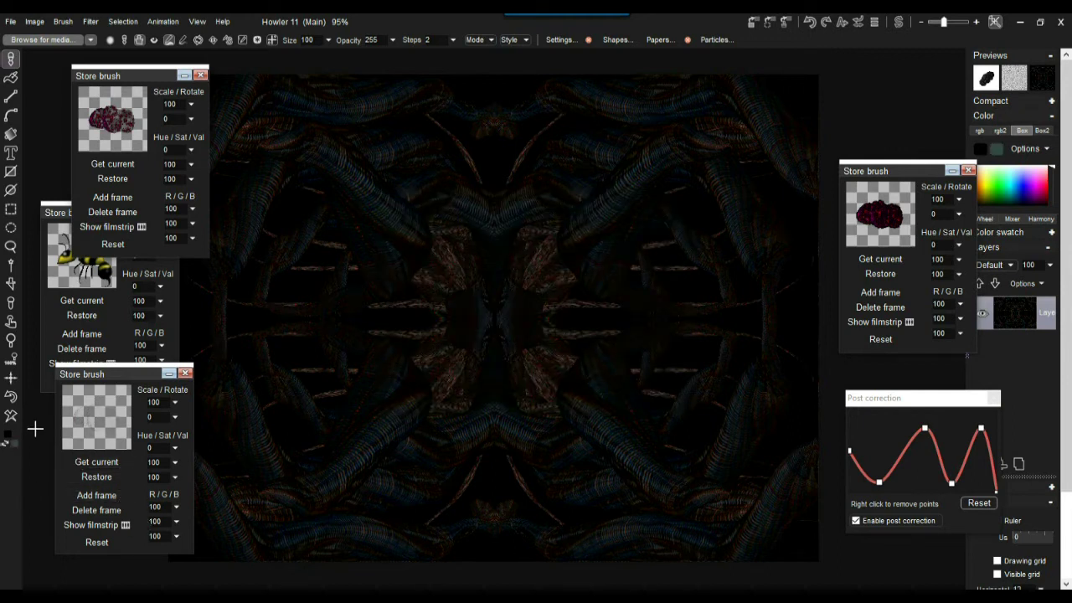
pyautogui.click(11, 415)
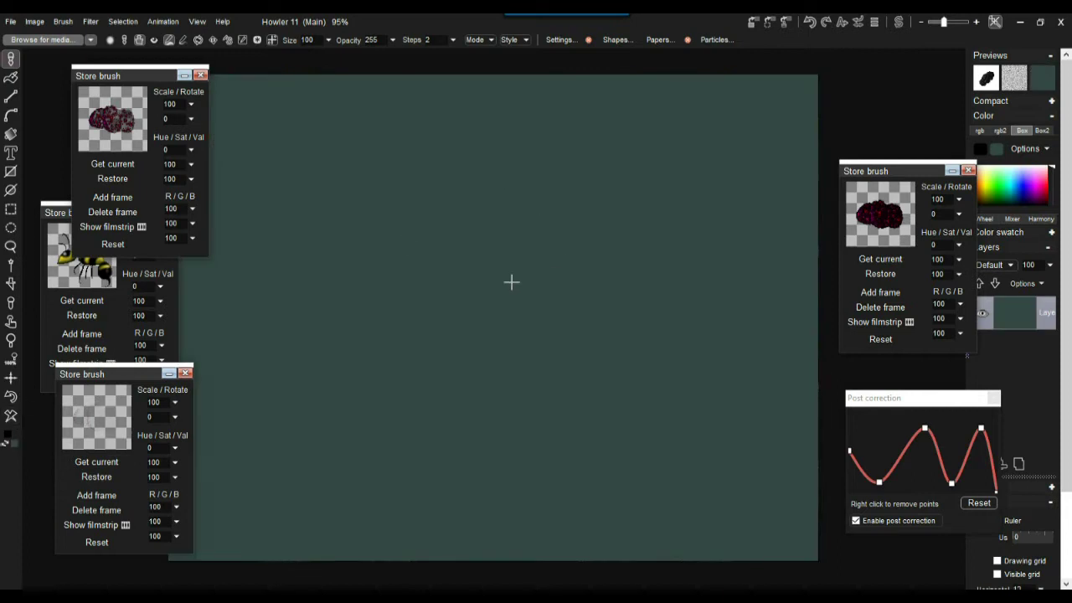
# Paint a large mirrored ring of varying thickness and a smaller oval ring inside it around the canvas centre
pyautogui.moveTo(495, 142)
pyautogui.mouseDown()
pyautogui.moveTo(522, 153)
pyautogui.moveTo(705, 467)
pyautogui.mouseUp()
pyautogui.moveTo(588, 319); pyautogui.dragTo(445, 248)
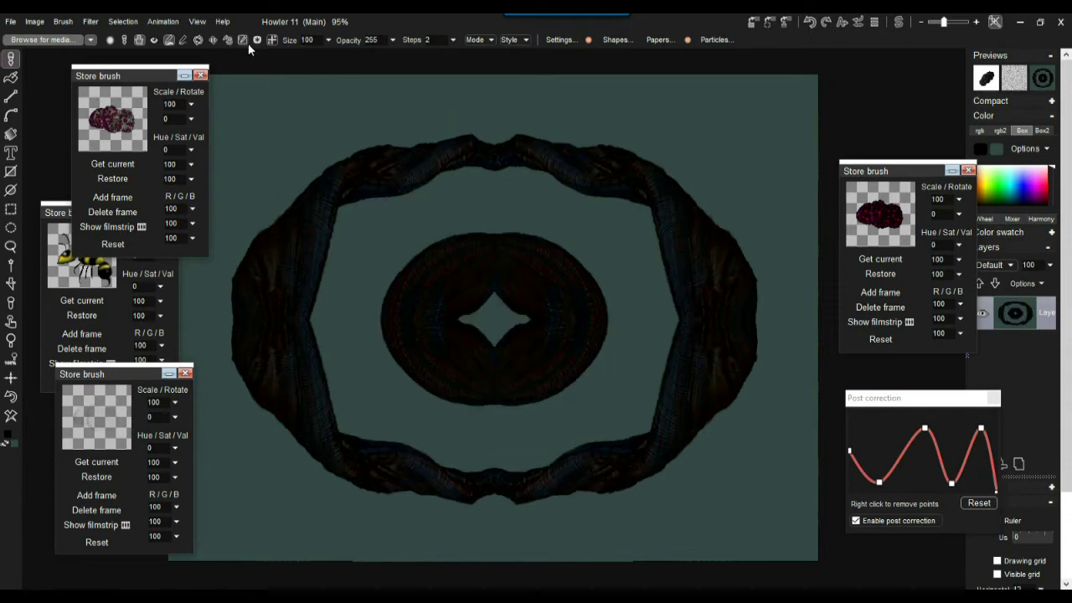
# Clear the horizontal and vertical mirroring and clear the canvas to the teal background
pyautogui.click(273, 44)
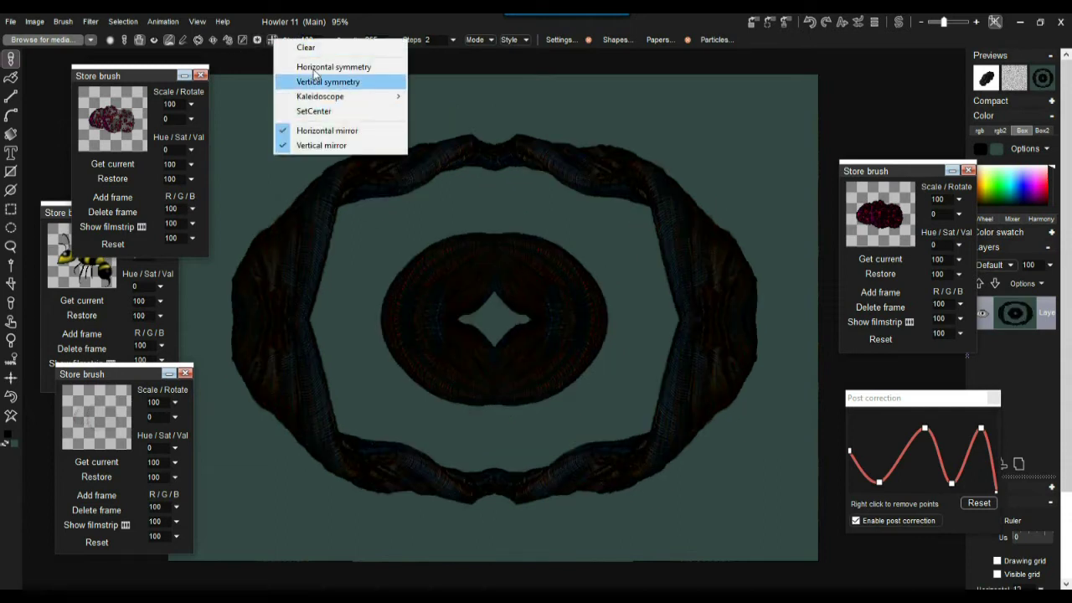
pyautogui.click(313, 50)
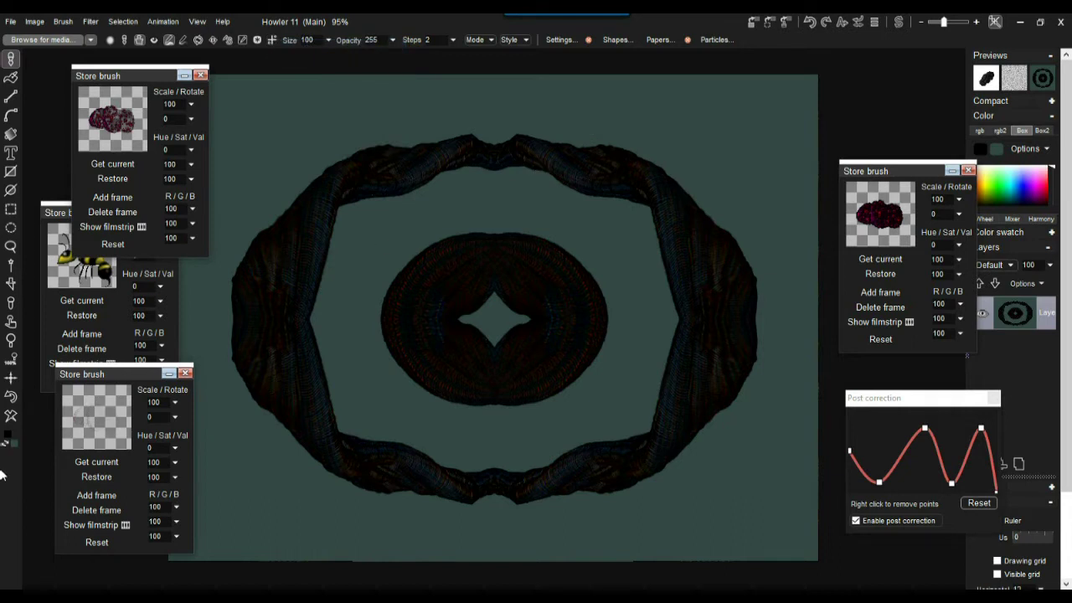
pyautogui.click(16, 416)
# Paint one long spiral stroke of varying thickness around the canvas and inspect its detail
pyautogui.moveTo(475, 173)
pyautogui.mouseDown()
pyautogui.moveTo(627, 163)
pyautogui.moveTo(699, 313)
pyautogui.moveTo(472, 471)
pyautogui.moveTo(304, 343)
pyautogui.moveTo(323, 214)
pyautogui.moveTo(415, 335)
pyautogui.moveTo(576, 286)
pyautogui.mouseUp()
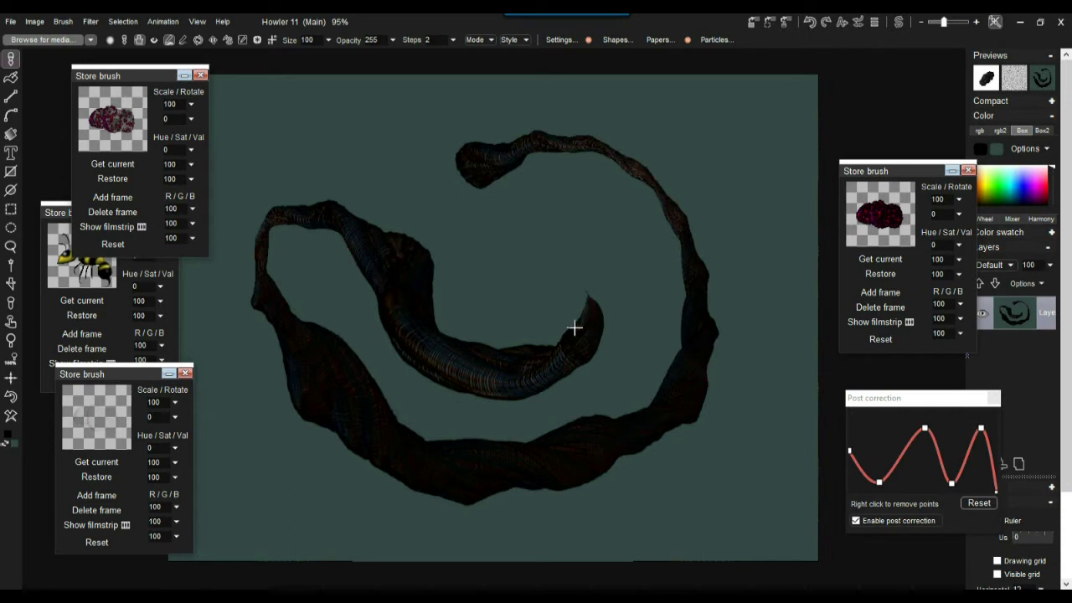
pyautogui.scroll(3, 587, 322)
pyautogui.scroll(-5, 589, 325)
pyautogui.scroll(1, 585, 298)
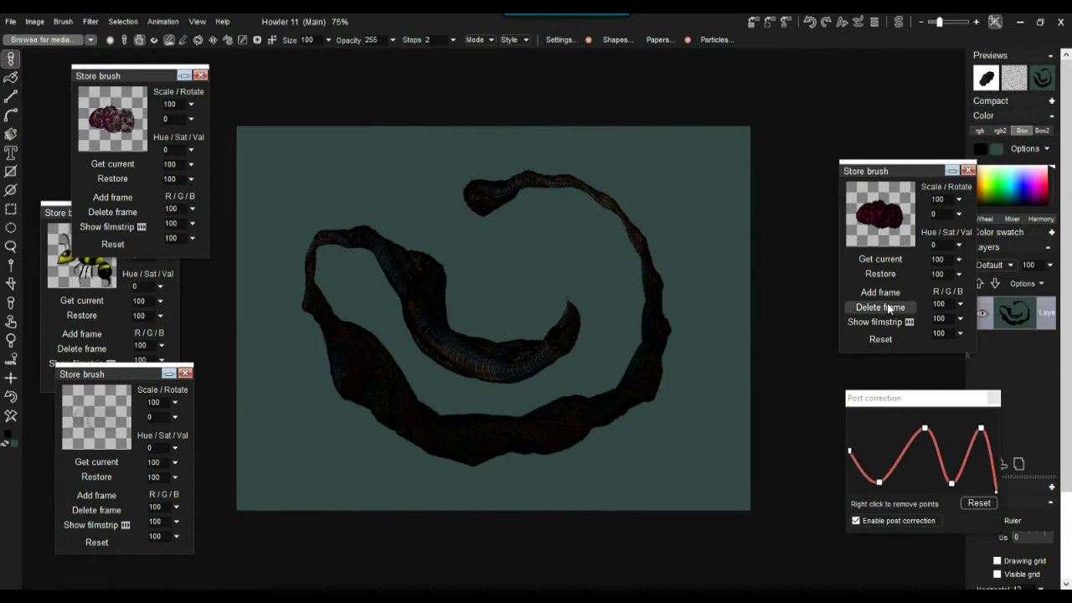
# Disable post correction and close the Post correction window
pyautogui.moveTo(940, 399); pyautogui.dragTo(843, 403)
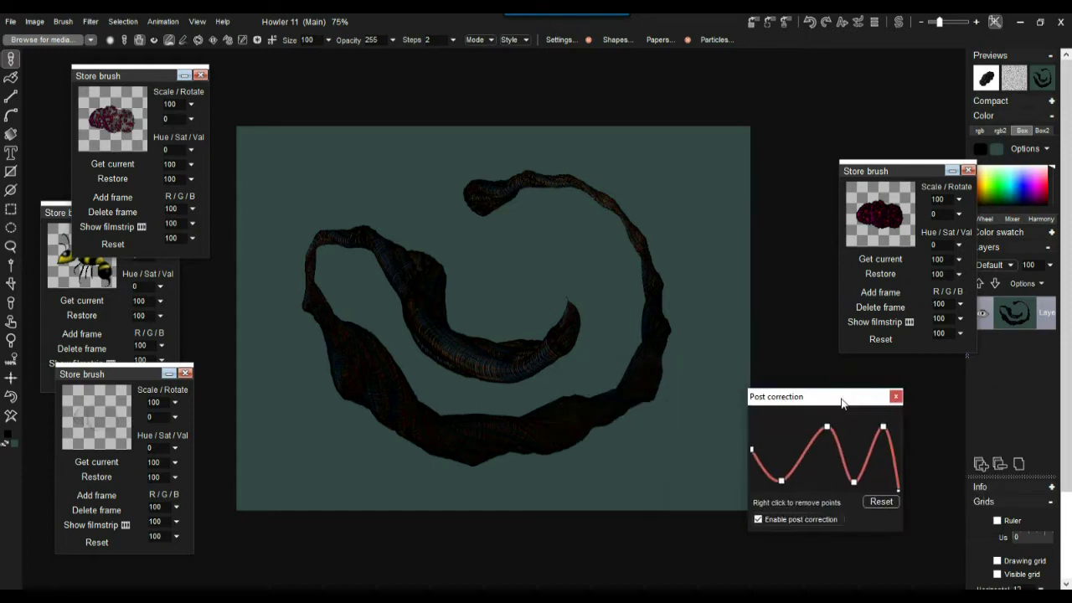
pyautogui.click(790, 520)
pyautogui.moveTo(849, 402); pyautogui.dragTo(906, 408)
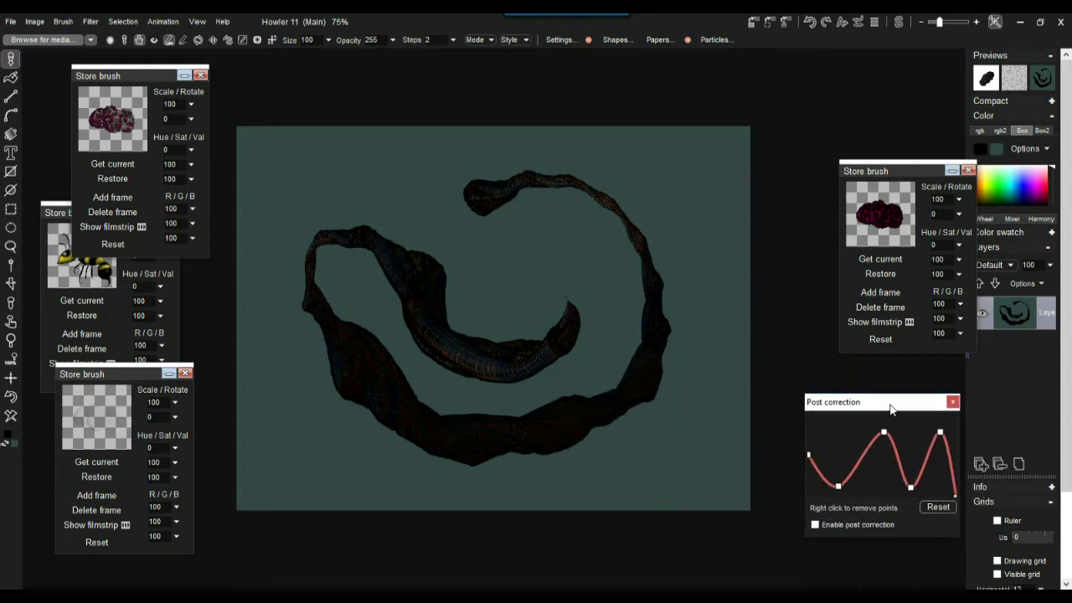
pyautogui.click(952, 403)
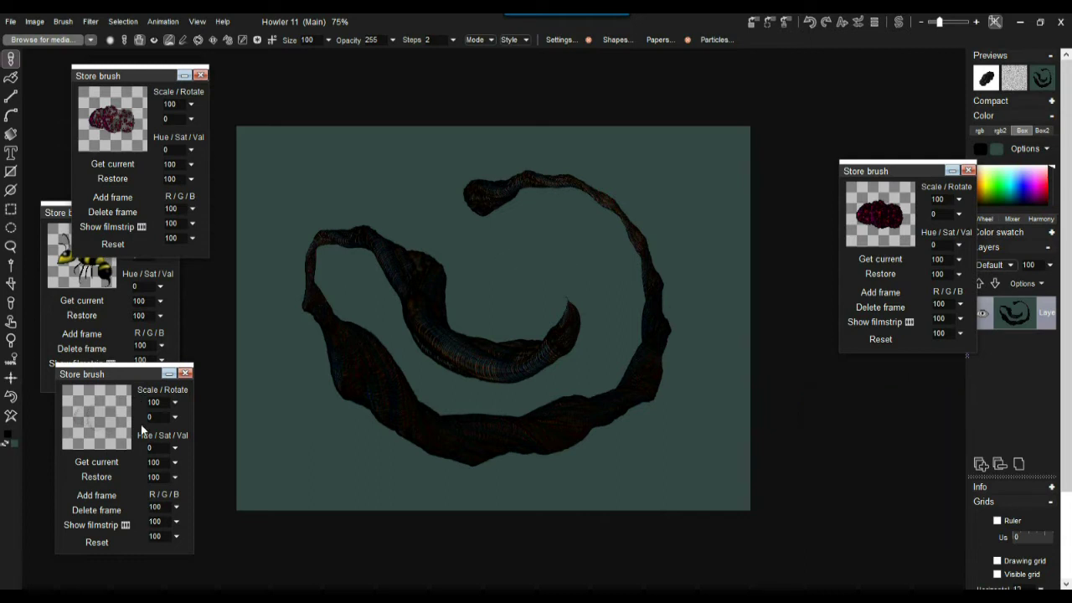
# Clear the canvas and paint one thick, twisting spiral with the rock brush, ending near the canvas centre
pyautogui.click(11, 416)
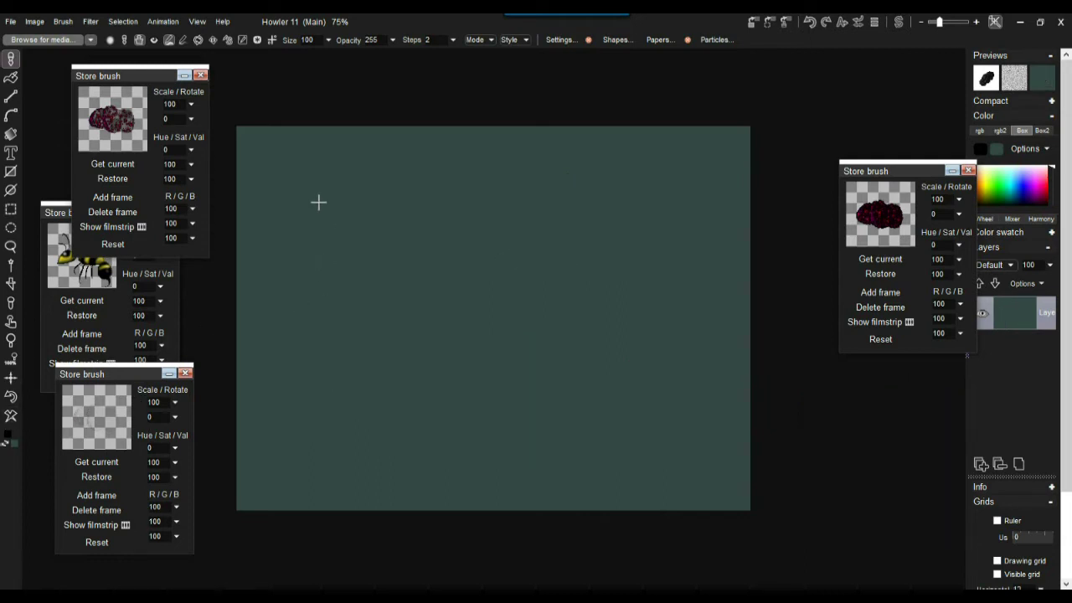
pyautogui.moveTo(352, 201)
pyautogui.mouseDown()
pyautogui.moveTo(555, 183)
pyautogui.moveTo(671, 308)
pyautogui.moveTo(554, 428)
pyautogui.moveTo(406, 438)
pyautogui.moveTo(321, 286)
pyautogui.moveTo(508, 309)
pyautogui.mouseUp()
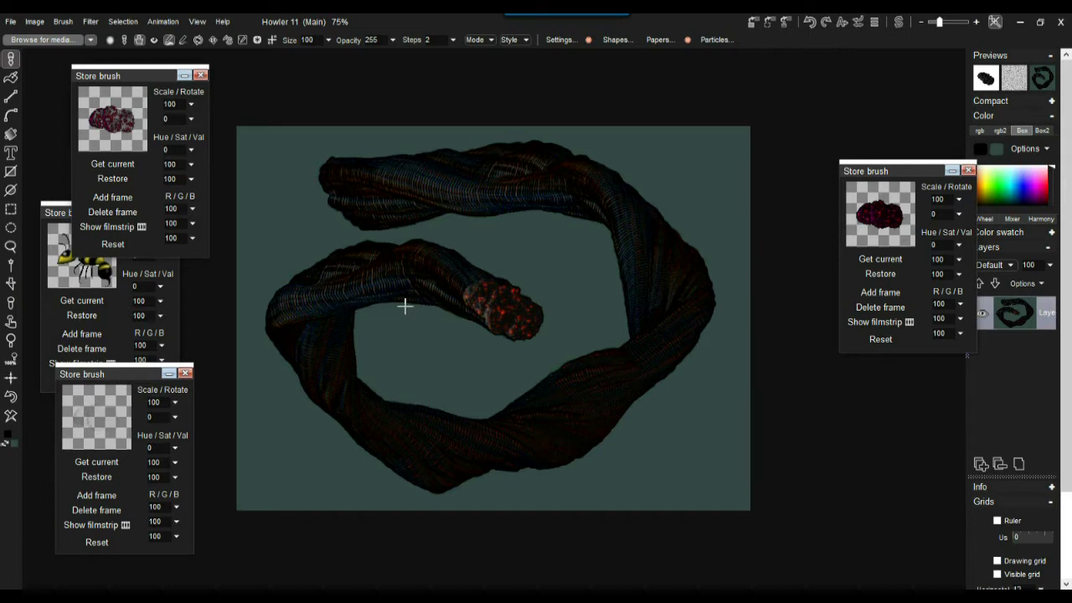
# Open the timeline editor for the animated rock brush
pyautogui.click(65, 24)
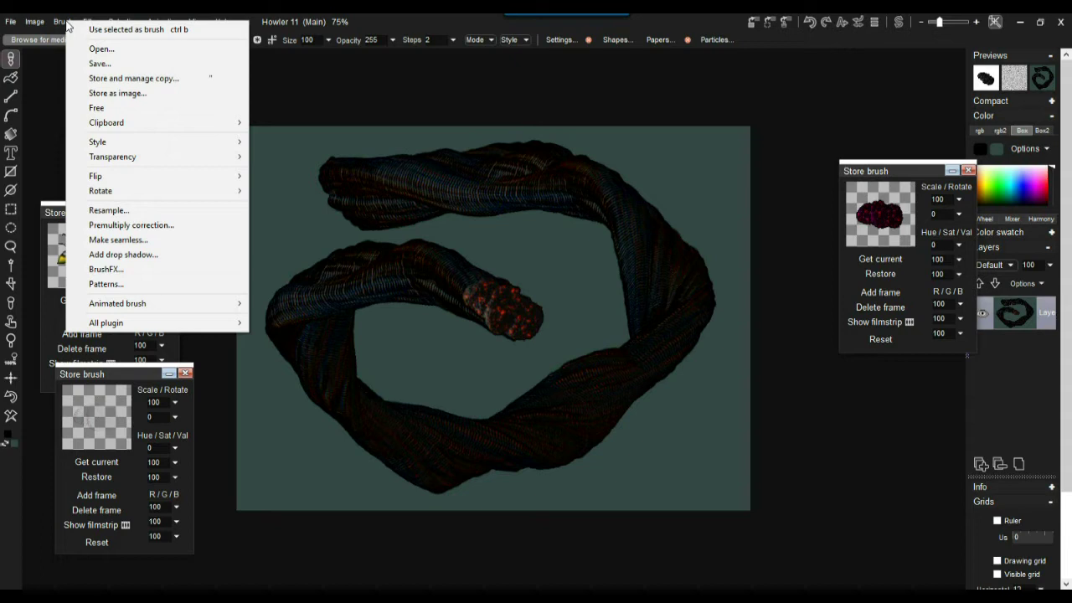
pyautogui.moveTo(134, 304)
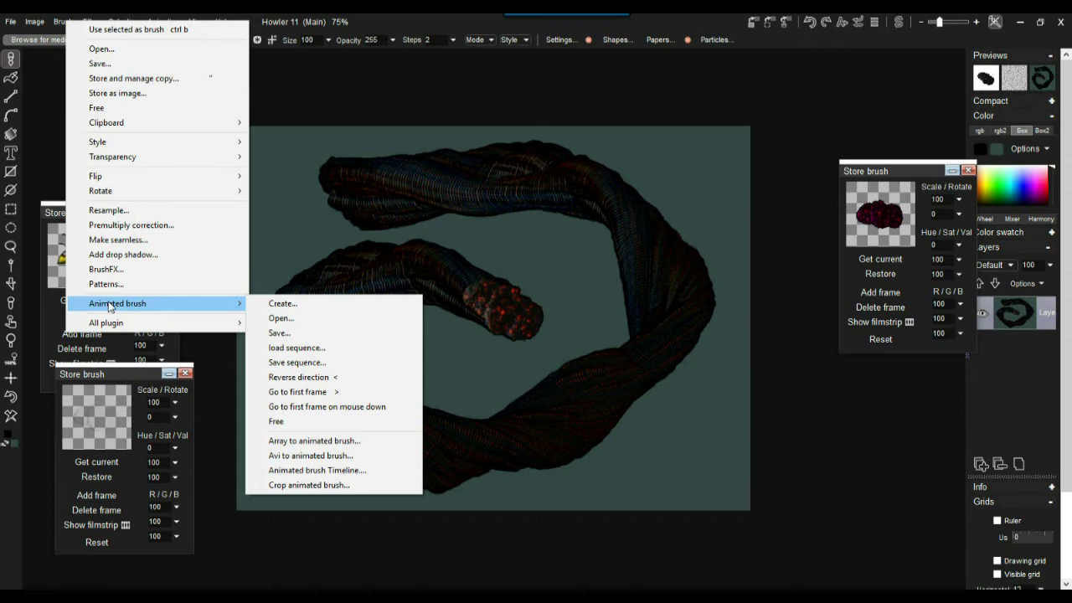
pyautogui.click(357, 474)
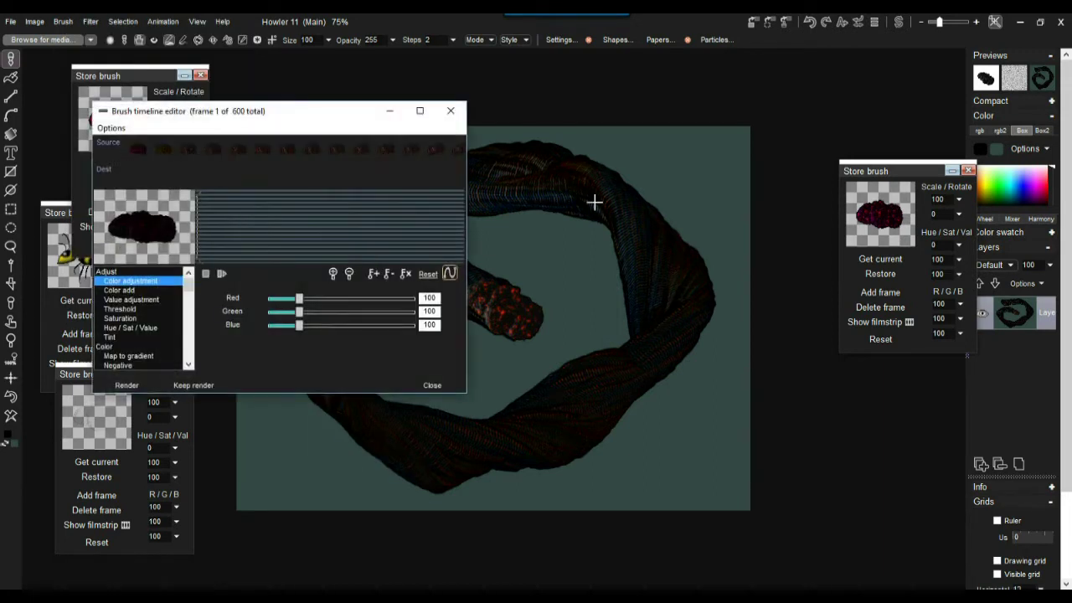
# Widen the Brush timeline editor and scrub through the rock brush's animation frames, stopping at frame 187
pyautogui.moveTo(383, 243)
pyautogui.mouseDown()
pyautogui.moveTo(423, 242)
pyautogui.moveTo(268, 243)
pyautogui.mouseUp()
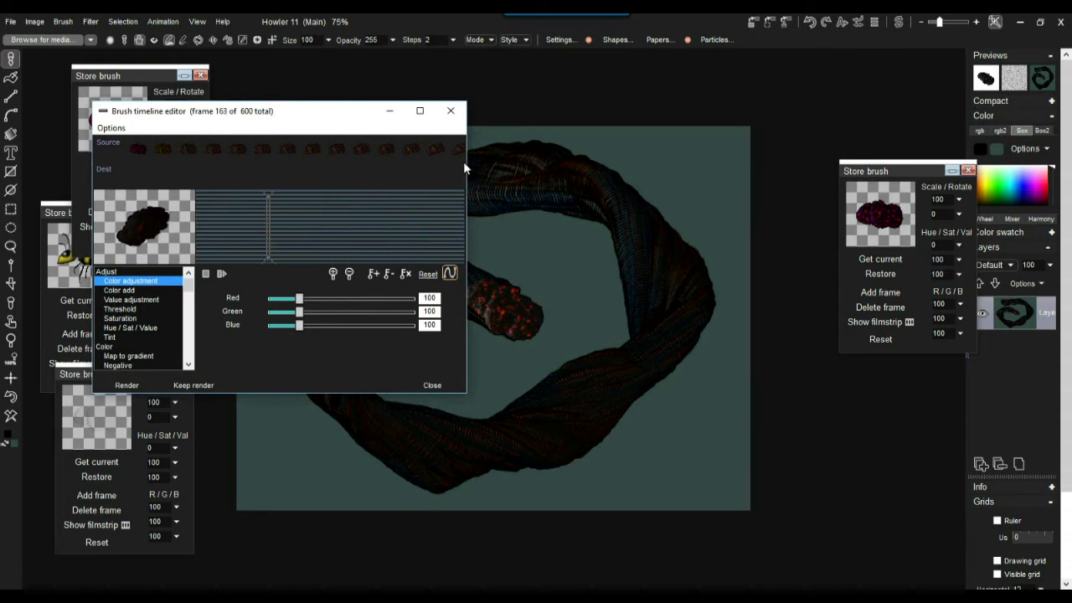
pyautogui.moveTo(467, 160); pyautogui.dragTo(894, 160)
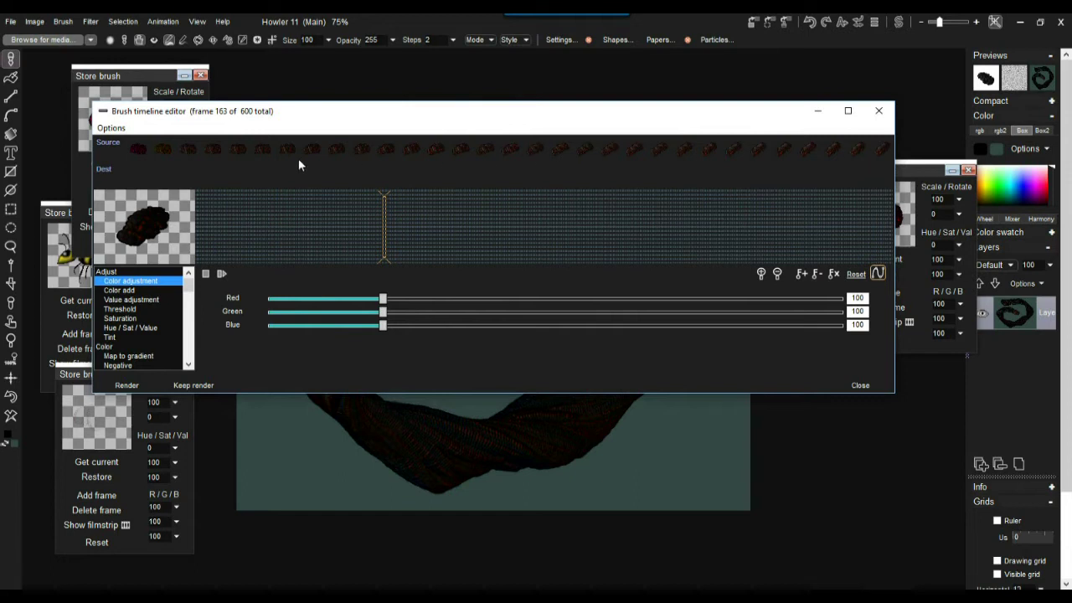
pyautogui.moveTo(386, 269); pyautogui.dragTo(261, 229)
pyautogui.moveTo(796, 219); pyautogui.dragTo(411, 221)
# Try raised Color adjustment values, and Color add with Red -48, Green -31 and Blue 41 on the rock brush
pyautogui.moveTo(383, 300); pyautogui.dragTo(595, 300)
pyautogui.moveTo(383, 311); pyautogui.dragTo(457, 325)
pyautogui.click(122, 290)
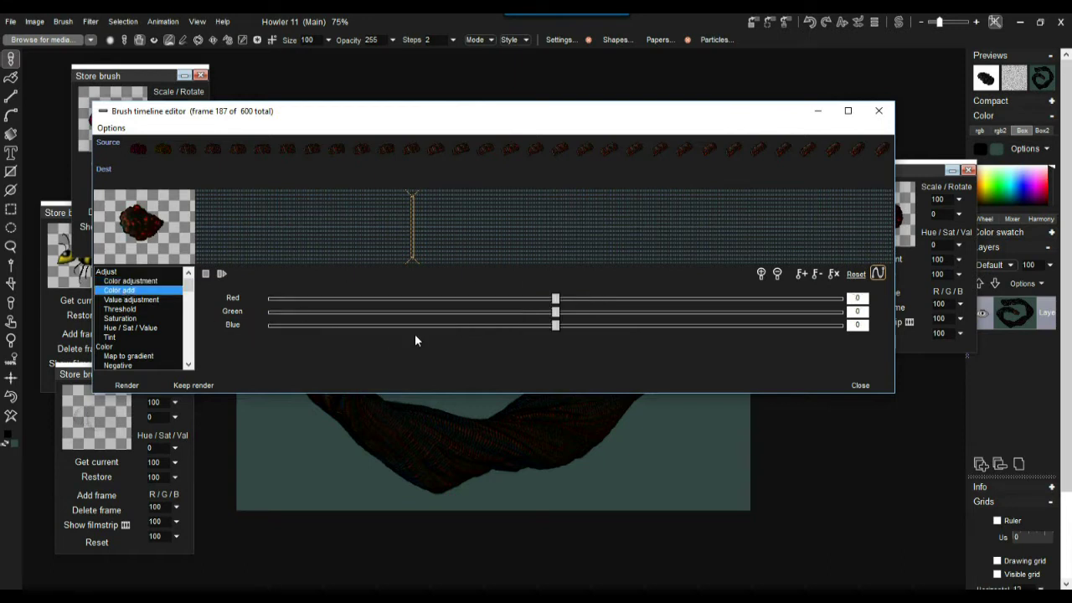
pyautogui.moveTo(583, 302); pyautogui.dragTo(682, 303)
pyautogui.moveTo(570, 312)
pyautogui.mouseDown()
pyautogui.moveTo(621, 313)
pyautogui.moveTo(428, 298)
pyautogui.mouseUp()
pyautogui.moveTo(620, 312); pyautogui.dragTo(522, 311)
pyautogui.click(502, 298)
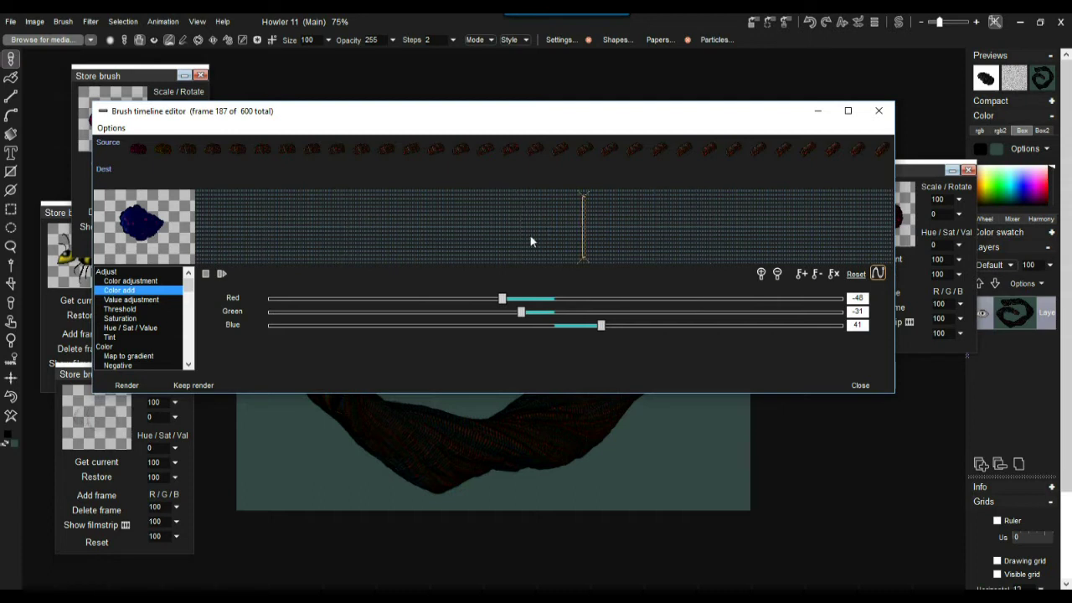
# Preview the Threshold, Saturation, Tint, Hue / Sat / Value, Negative and 8 bit random dither effects on the brush
pyautogui.click(121, 311)
pyautogui.click(124, 320)
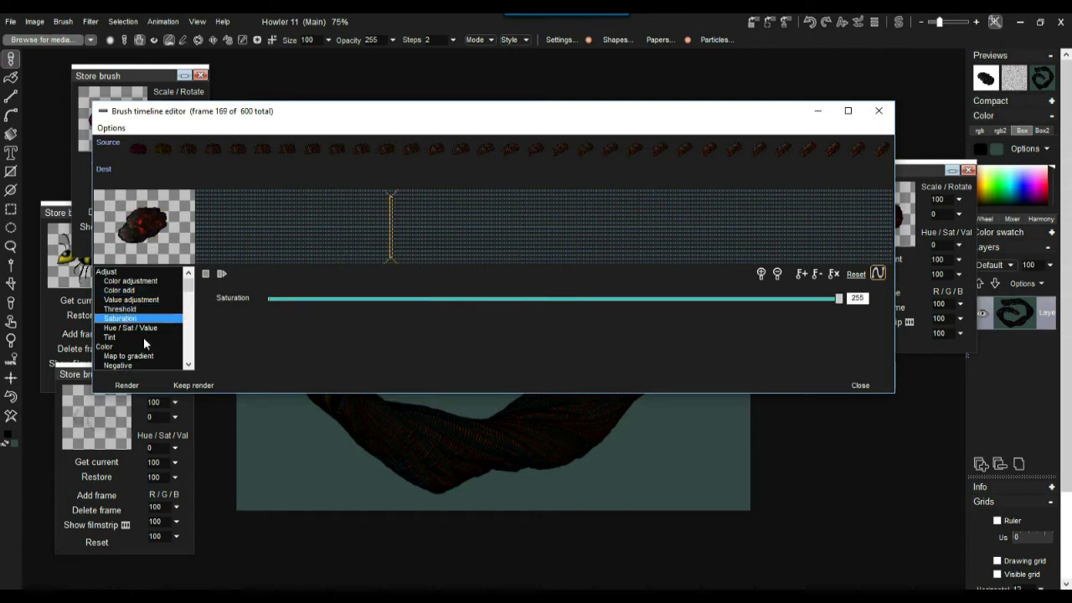
pyautogui.click(145, 338)
pyautogui.click(137, 330)
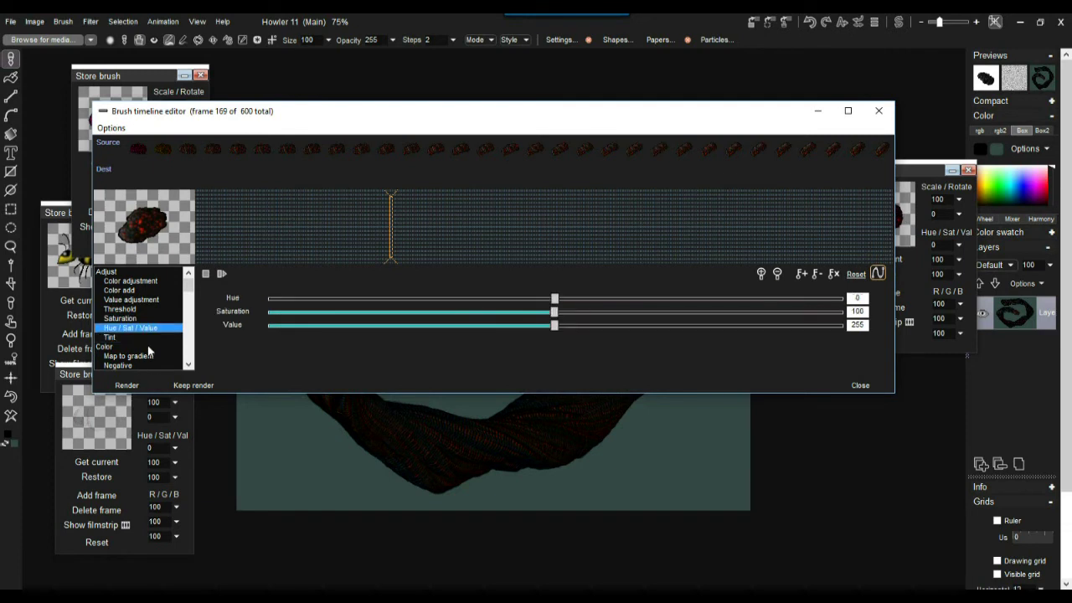
pyautogui.moveTo(191, 286); pyautogui.dragTo(191, 295)
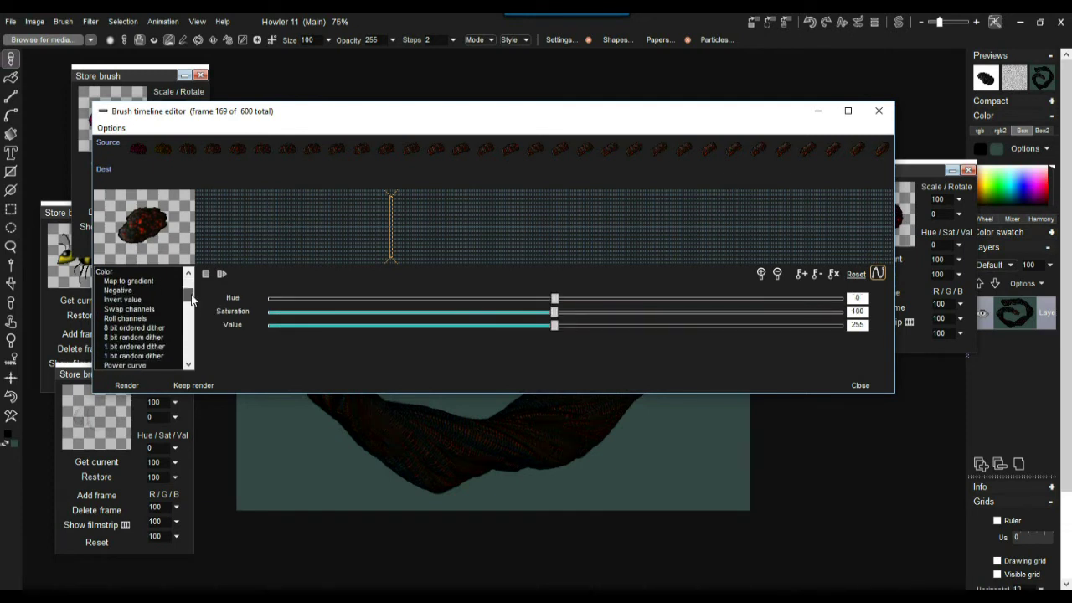
pyautogui.click(121, 291)
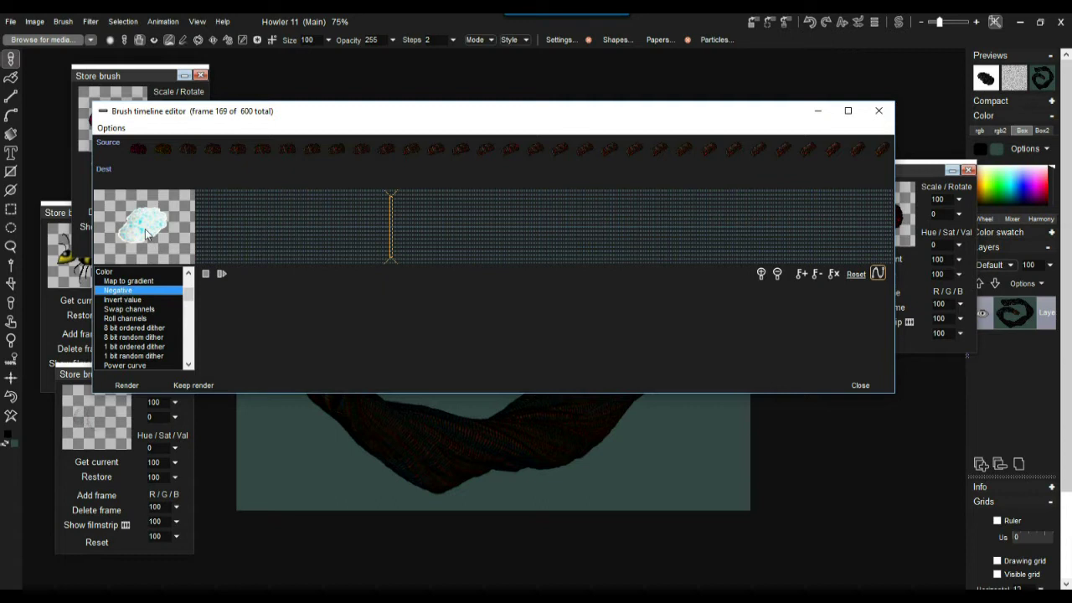
pyautogui.click(126, 338)
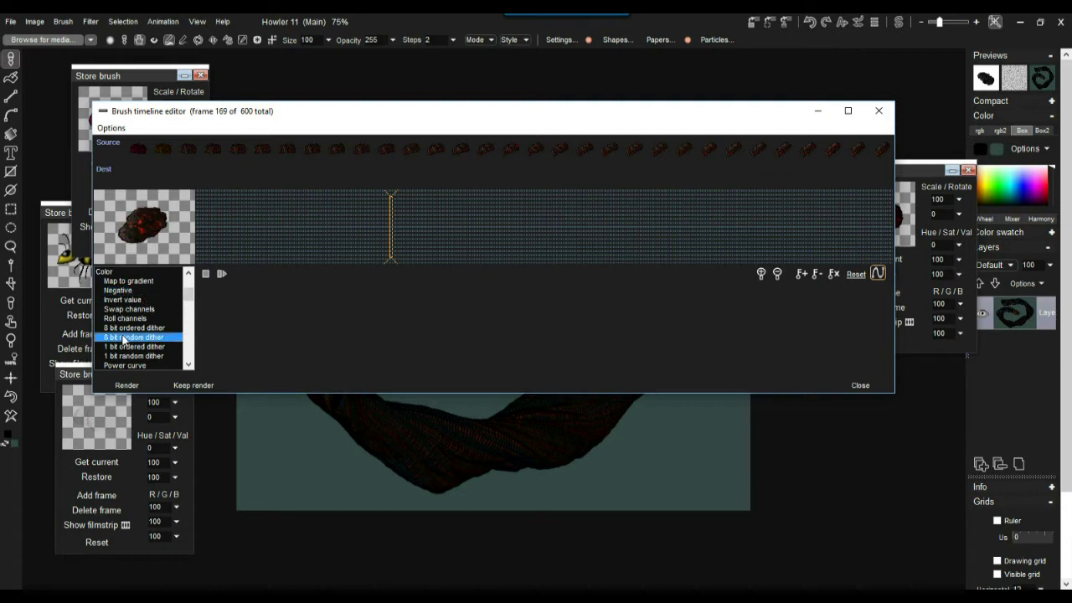
# Try the blur effects on the brush, including Gaussian blur at 41, Motion blur, and Zoom blur with Factor 43
pyautogui.moveTo(190, 295); pyautogui.dragTo(189, 314)
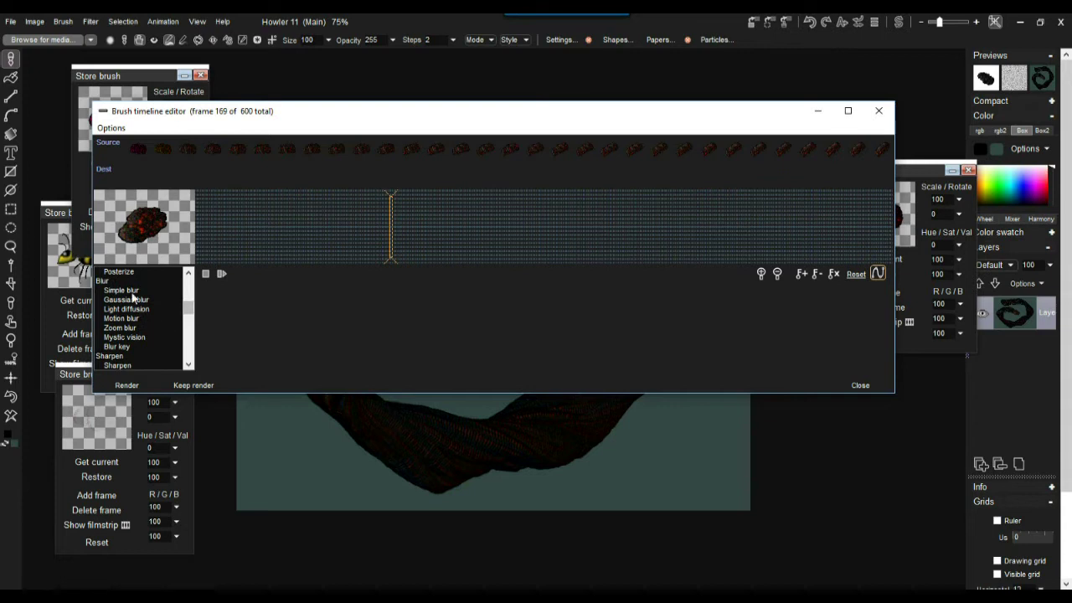
pyautogui.click(133, 301)
pyautogui.moveTo(546, 298); pyautogui.dragTo(628, 298)
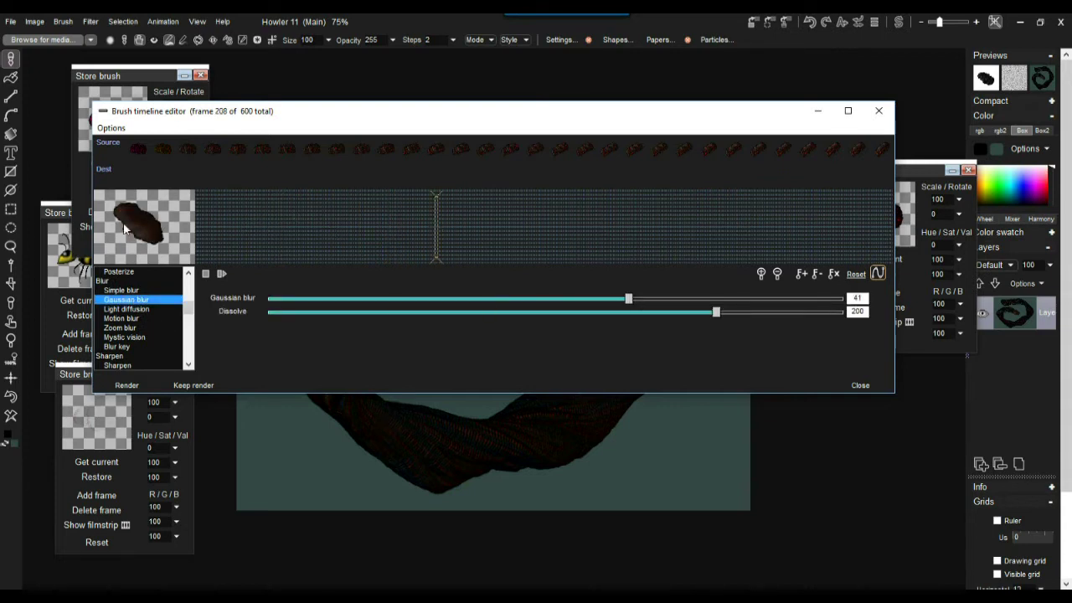
pyautogui.click(126, 318)
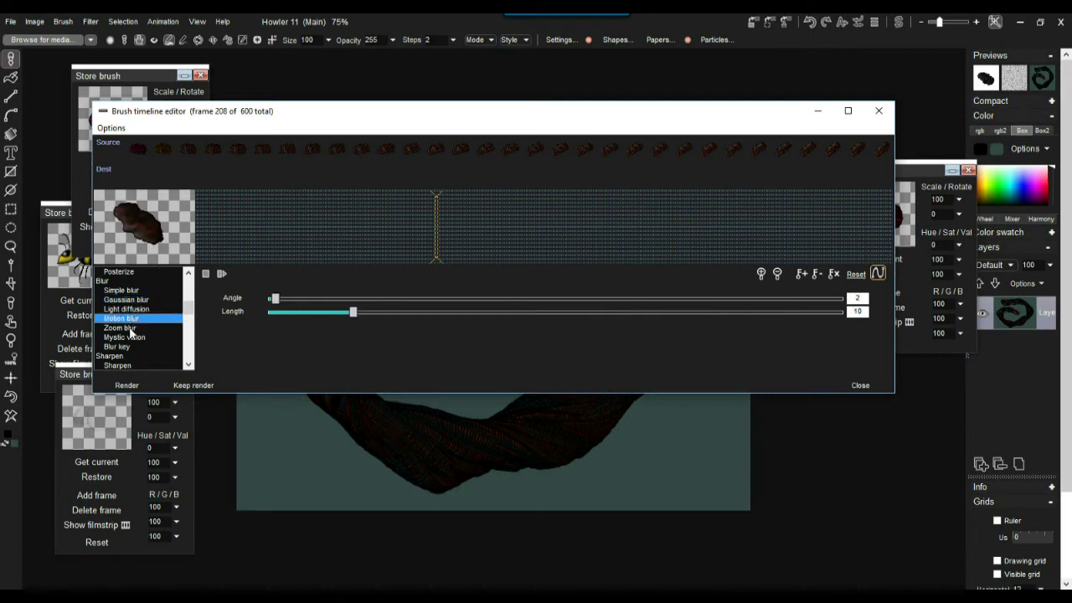
pyautogui.click(132, 327)
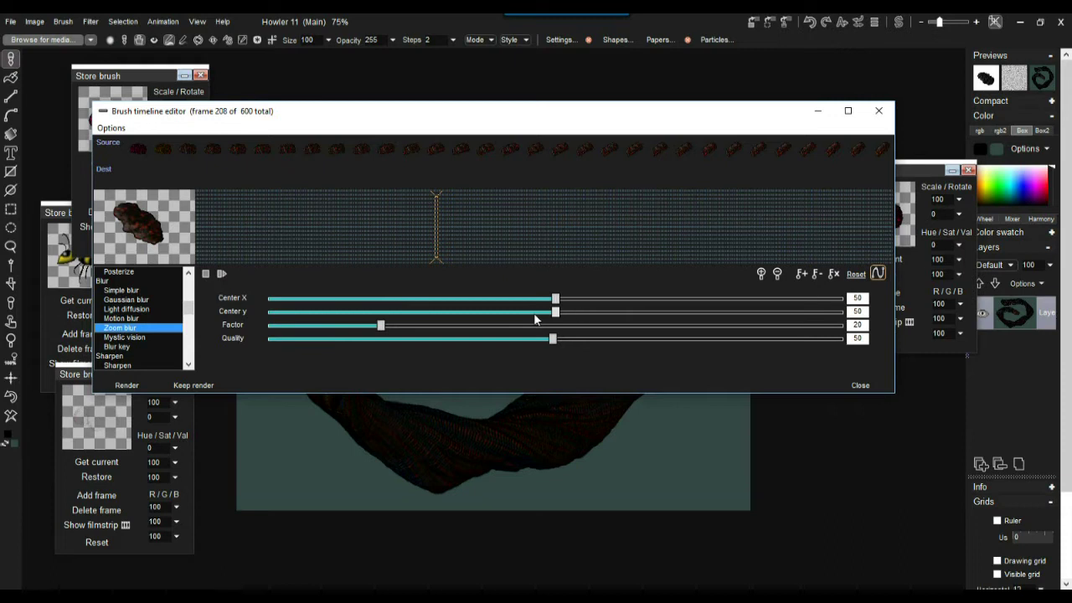
pyautogui.moveTo(416, 333); pyautogui.dragTo(513, 327)
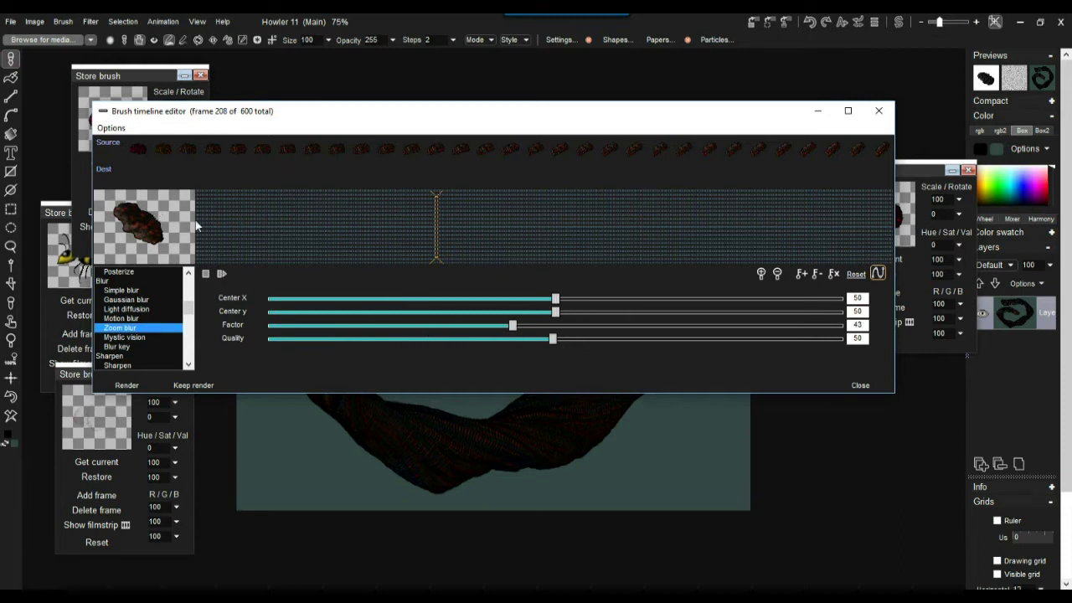
# Select the Transform effect for the brush, try Rotate at 113 and return it to 0
pyautogui.click(193, 329)
pyautogui.moveTo(193, 329); pyautogui.dragTo(199, 333)
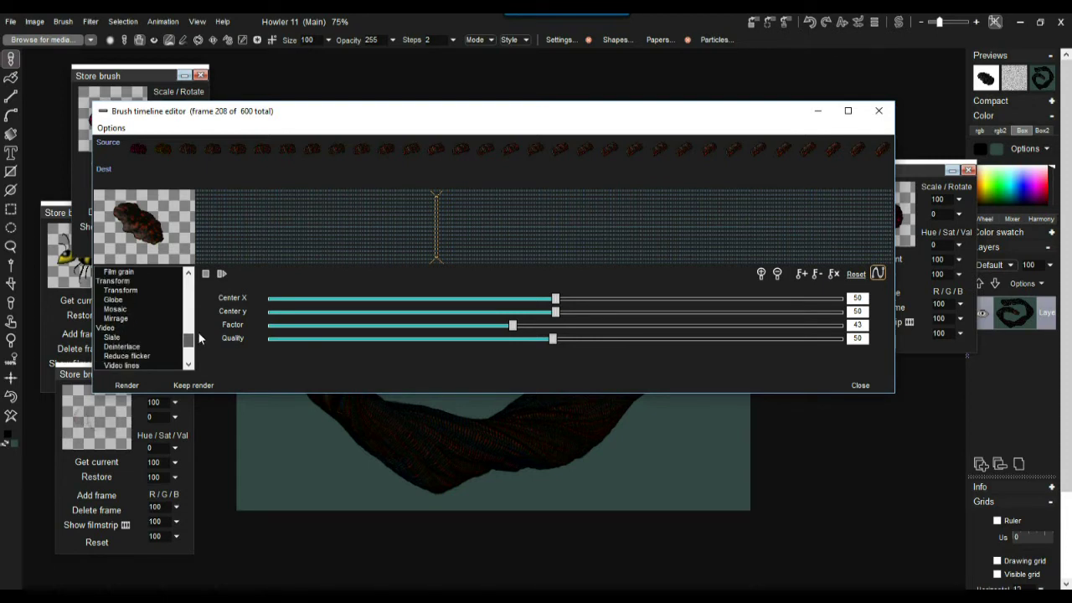
pyautogui.click(121, 291)
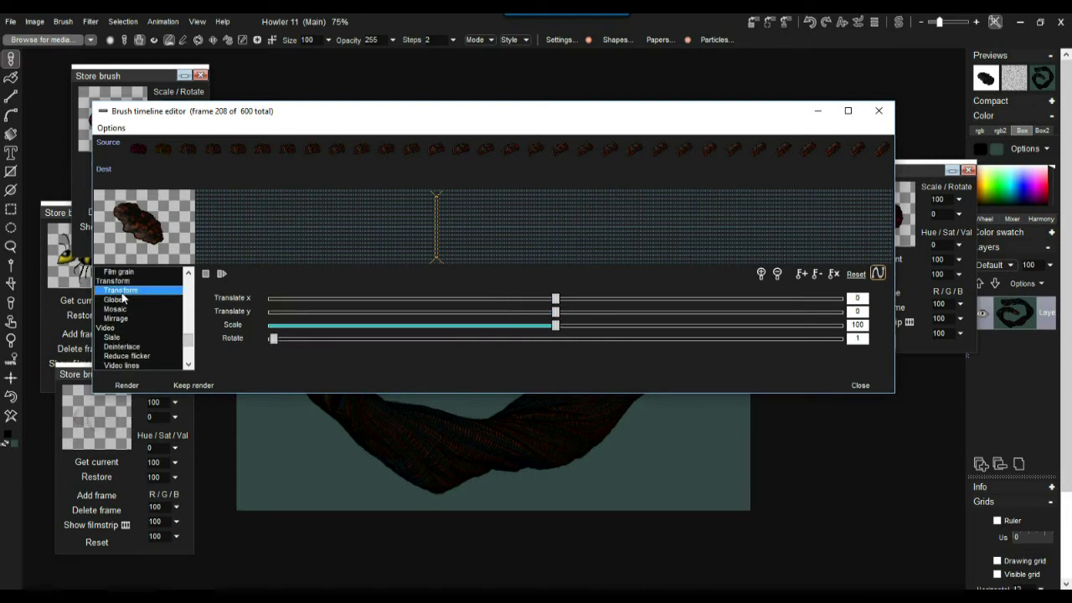
pyautogui.moveTo(280, 345)
pyautogui.mouseDown()
pyautogui.moveTo(330, 339)
pyautogui.moveTo(270, 339)
pyautogui.mouseUp()
pyautogui.moveTo(275, 339); pyautogui.dragTo(453, 340)
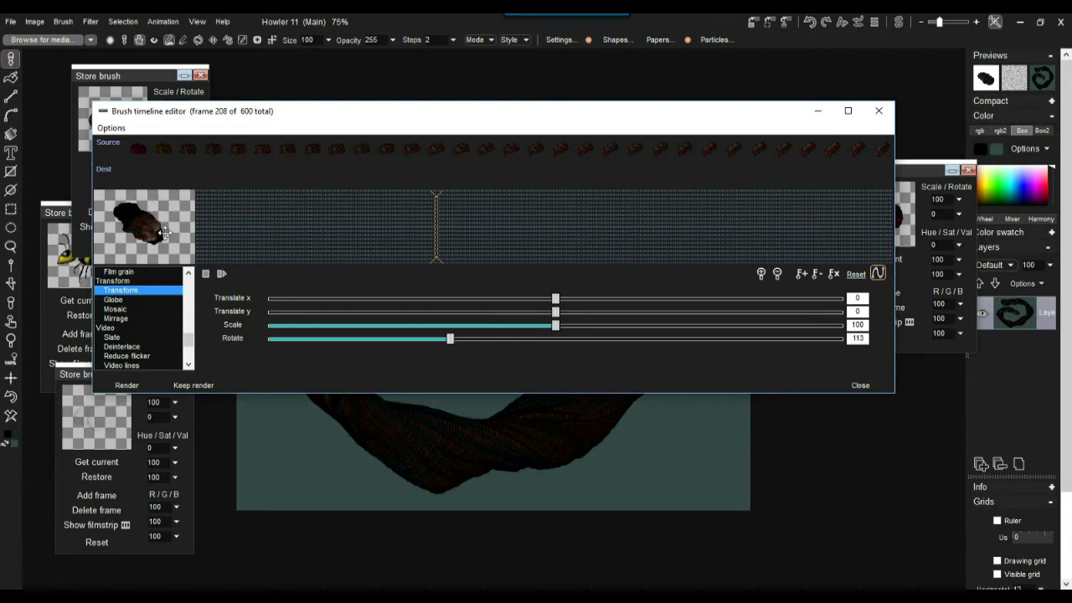
pyautogui.moveTo(455, 342)
pyautogui.mouseDown()
pyautogui.moveTo(377, 340)
pyautogui.moveTo(282, 357)
pyautogui.mouseUp()
# Try the Transform Scale at 38 and 166, ending with it set to 0
pyautogui.moveTo(555, 331); pyautogui.dragTo(382, 327)
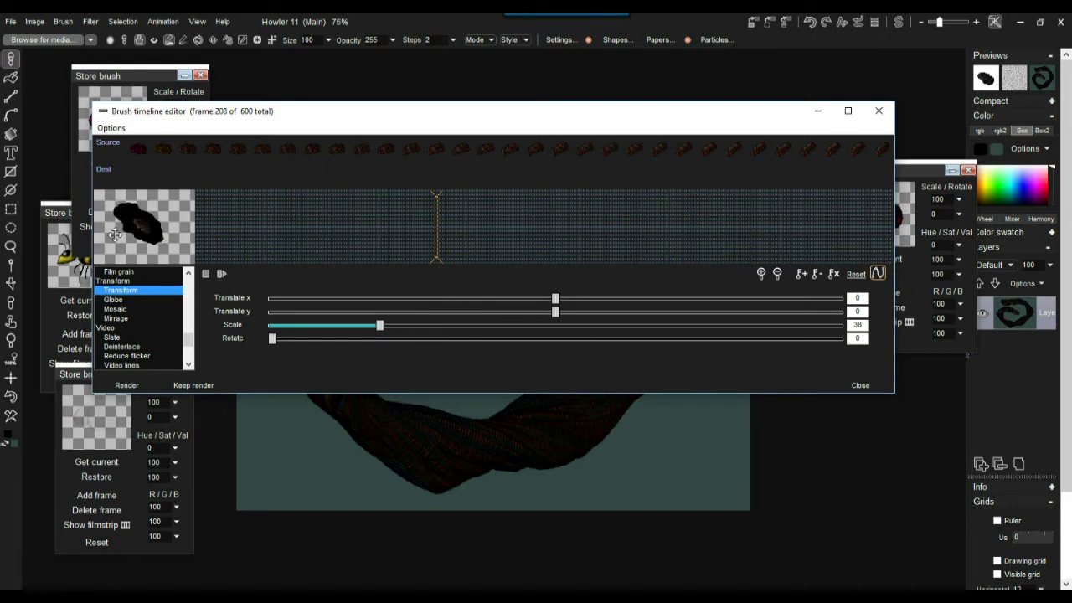
pyautogui.moveTo(408, 335)
pyautogui.mouseDown()
pyautogui.moveTo(752, 340)
pyautogui.moveTo(712, 331)
pyautogui.moveTo(744, 330)
pyautogui.mouseUp()
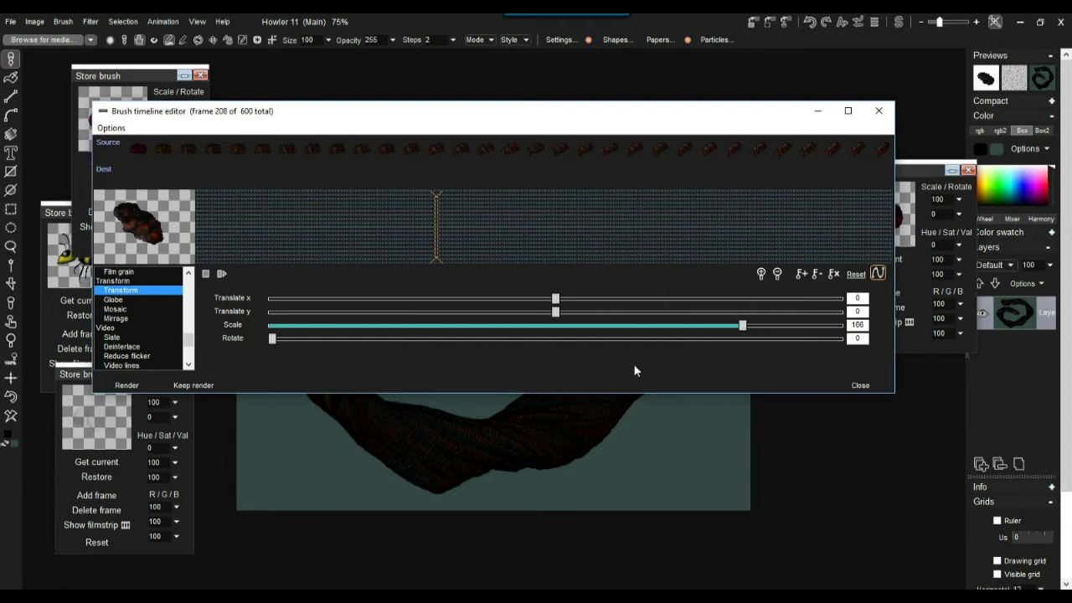
pyautogui.moveTo(745, 333); pyautogui.dragTo(273, 331)
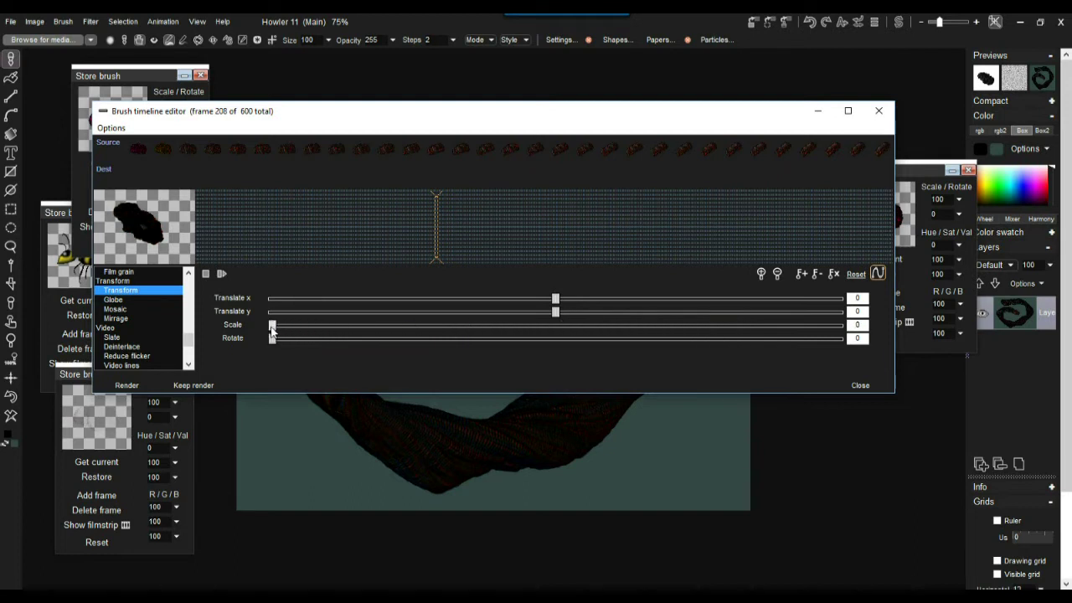
# Keyframe the Transform Scale at 0 on frame 2 and at 100 on frame 104
pyautogui.moveTo(217, 242); pyautogui.dragTo(197, 245)
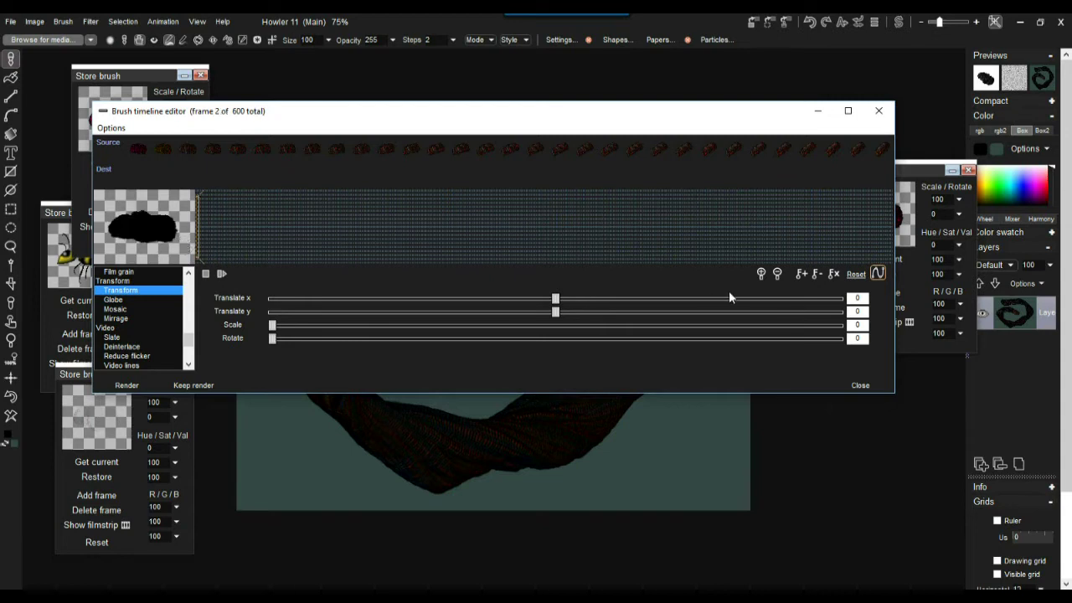
pyautogui.click(316, 227)
pyautogui.moveTo(278, 329); pyautogui.dragTo(558, 327)
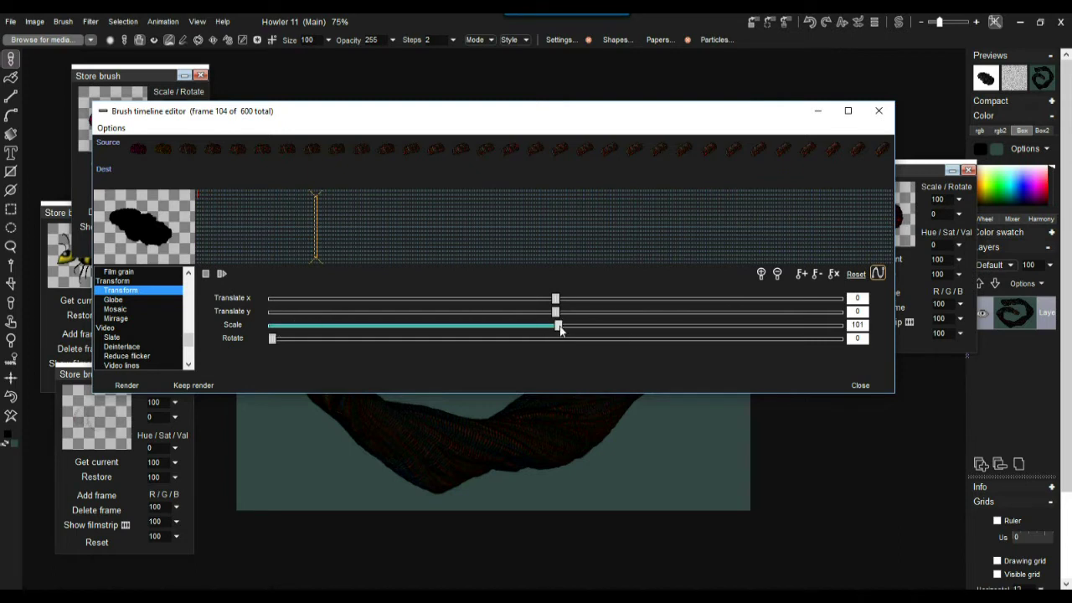
pyautogui.doubleClick(862, 325)
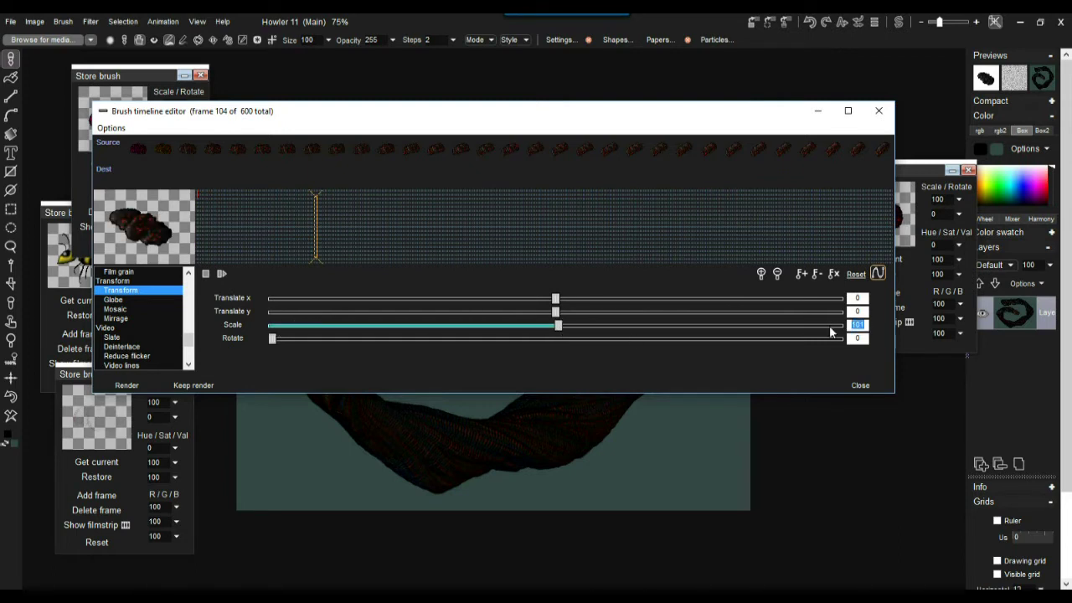
pyautogui.write('100')
pyautogui.click(801, 274)
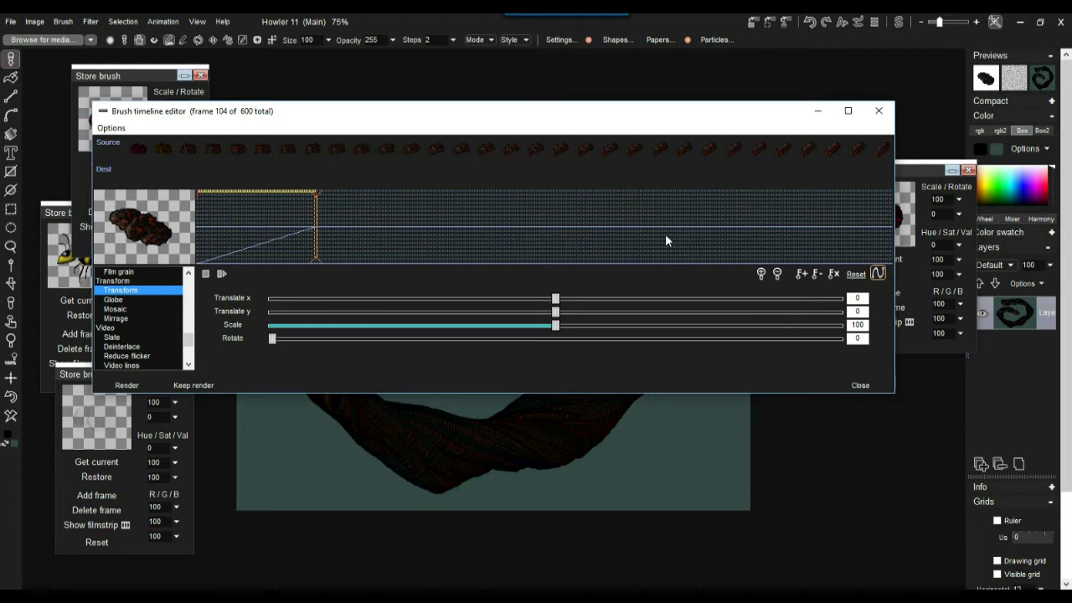
# Add a Transform keyframe with Scale 145 at frame 245
pyautogui.click(479, 245)
pyautogui.moveTo(566, 333); pyautogui.dragTo(694, 331)
pyautogui.click(800, 276)
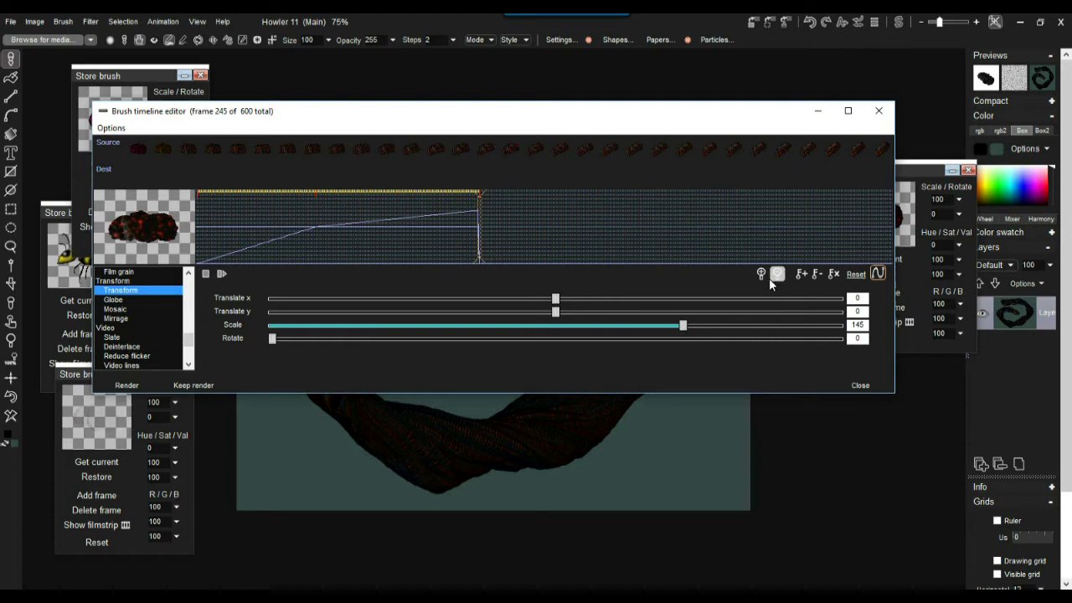
# Add a Transform keyframe with Scale 59 at frame 375 and check the frames around it
pyautogui.click(630, 240)
pyautogui.moveTo(683, 325); pyautogui.dragTo(442, 339)
pyautogui.click(801, 277)
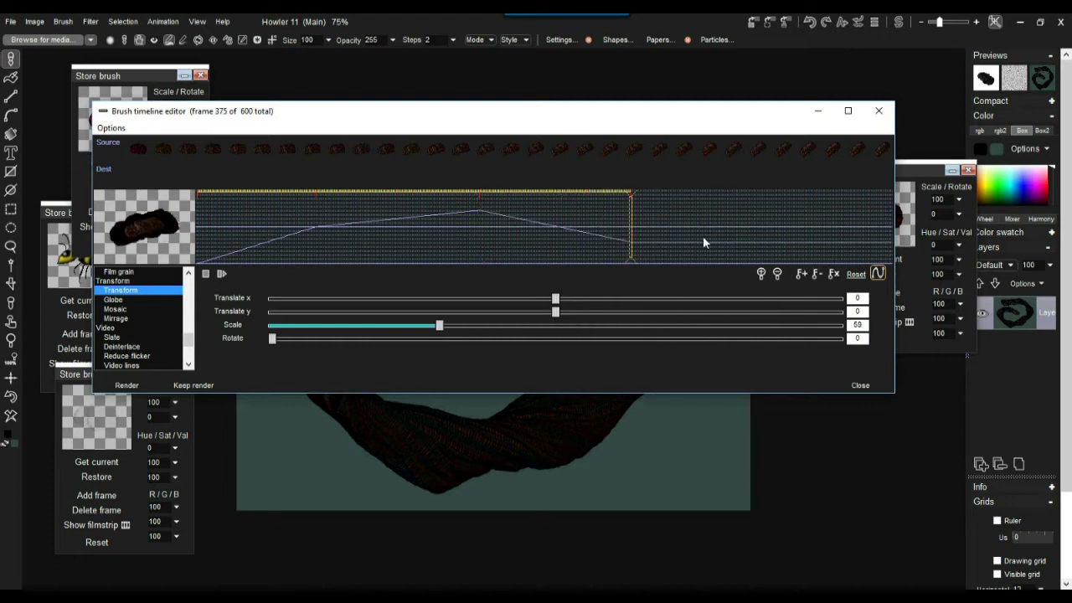
pyautogui.moveTo(632, 263); pyautogui.dragTo(561, 253)
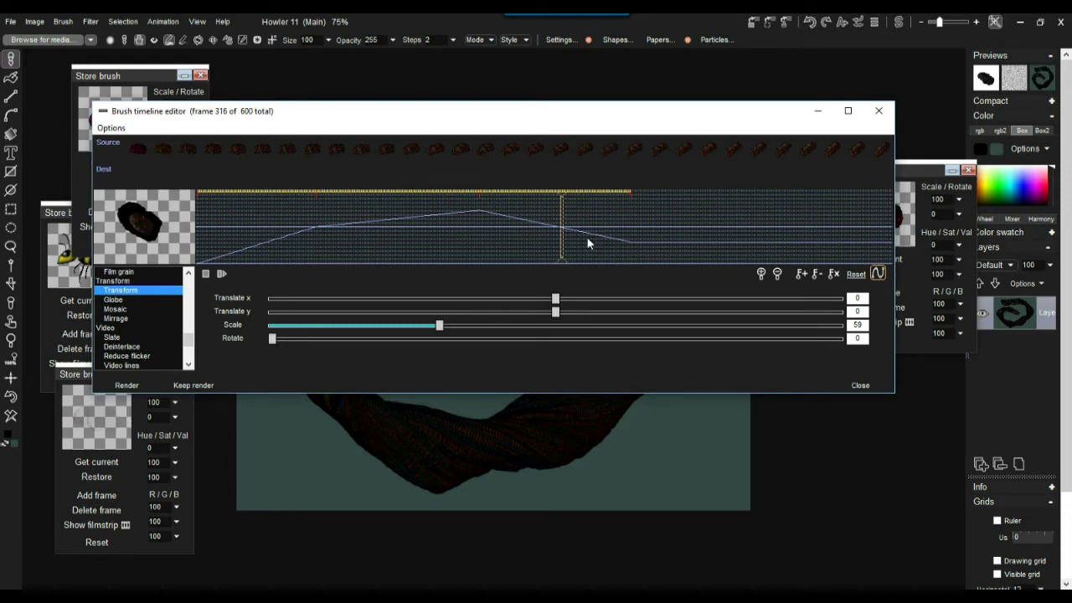
pyautogui.click(634, 241)
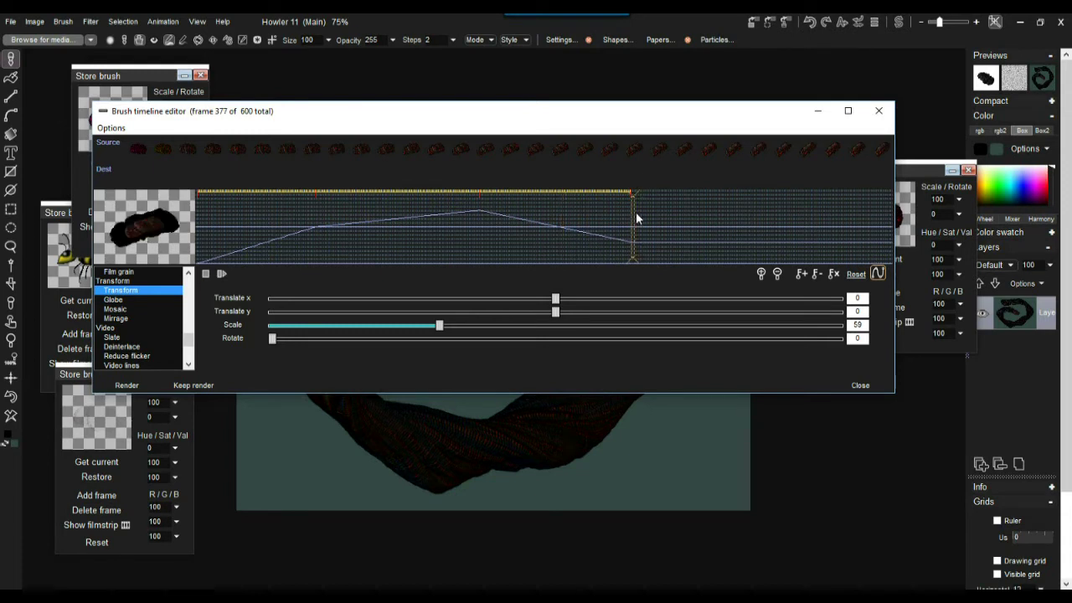
pyautogui.click(657, 199)
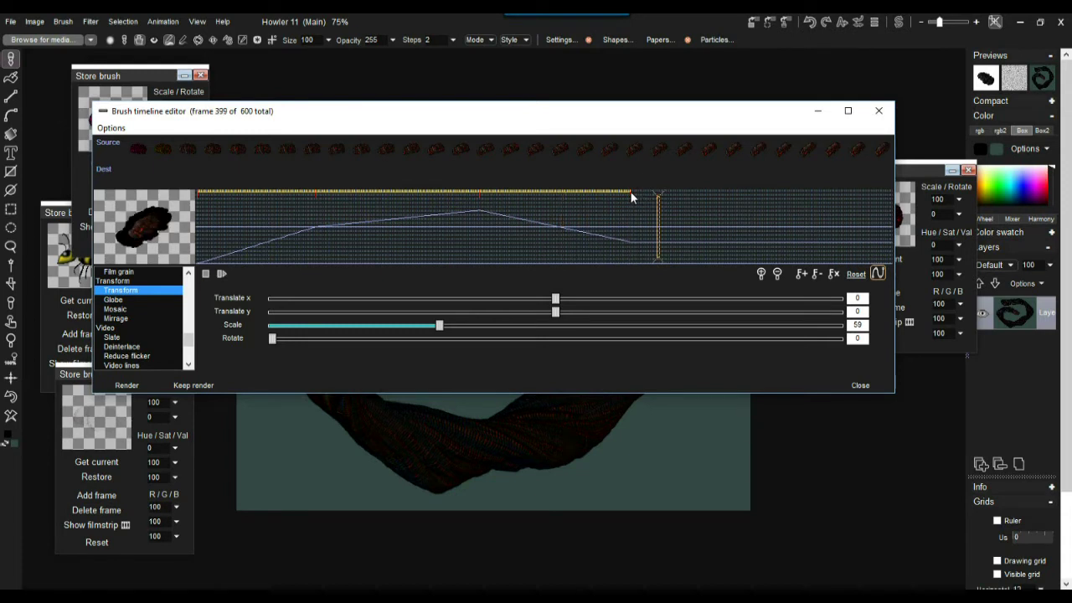
# Delete the keyframe at frame 375 and add one with Scale 64 at frame 304
pyautogui.click(631, 192)
pyautogui.click(815, 275)
pyautogui.click(549, 206)
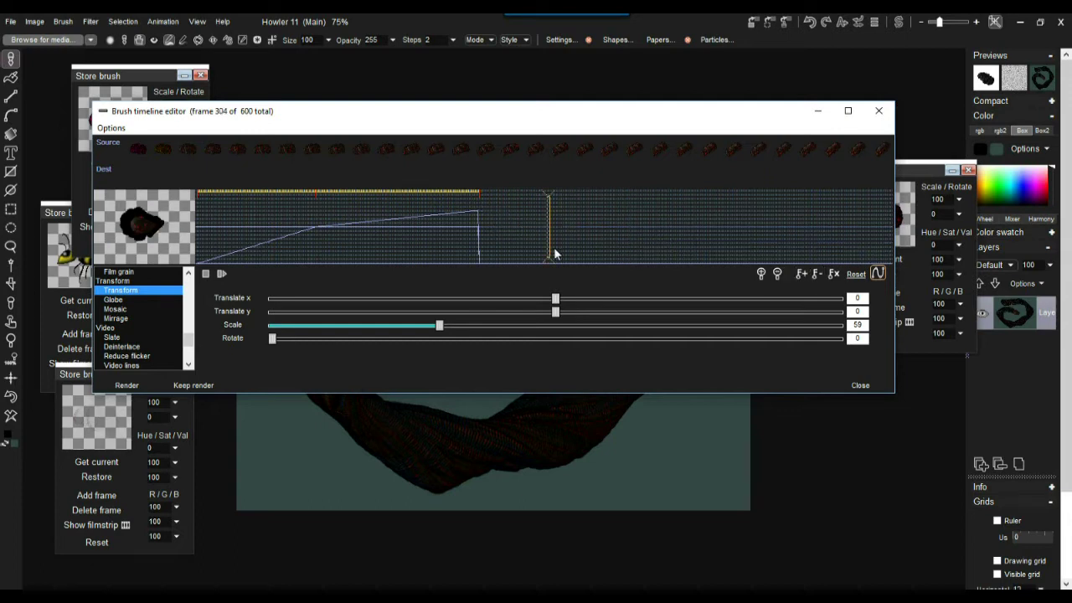
pyautogui.moveTo(437, 326); pyautogui.dragTo(453, 326)
pyautogui.click(802, 275)
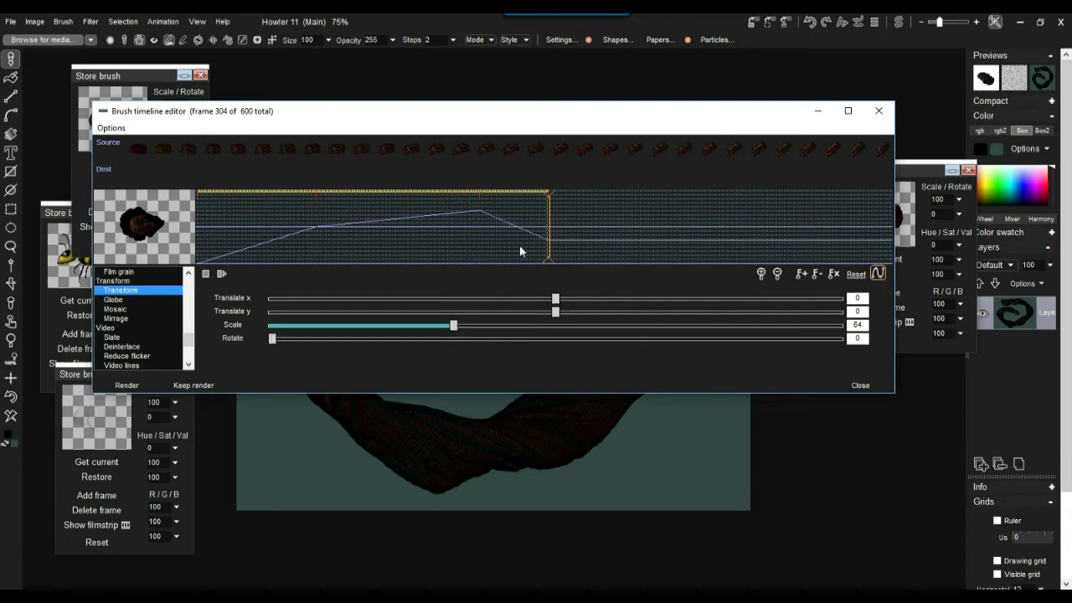
# Add a Transform keyframe with an enlarged Scale at frame 483
pyautogui.click(794, 227)
pyautogui.click(755, 227)
pyautogui.click(668, 327)
pyautogui.moveTo(672, 333); pyautogui.dragTo(842, 327)
pyautogui.click(802, 275)
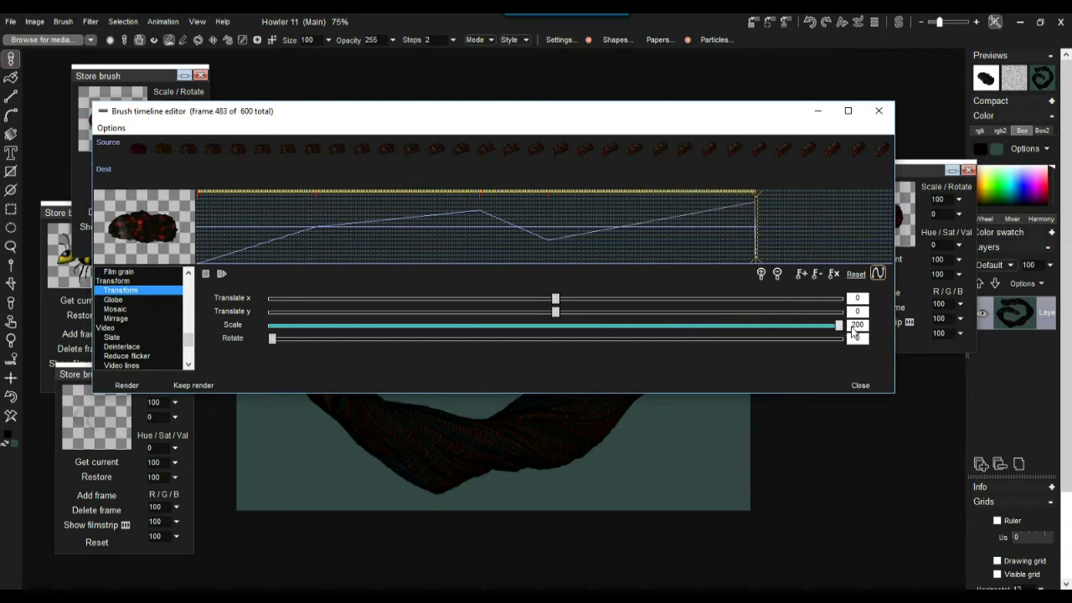
pyautogui.click(801, 277)
# Add a closing Transform keyframe with Scale 0 at frame 599
pyautogui.moveTo(372, 325); pyautogui.dragTo(270, 325)
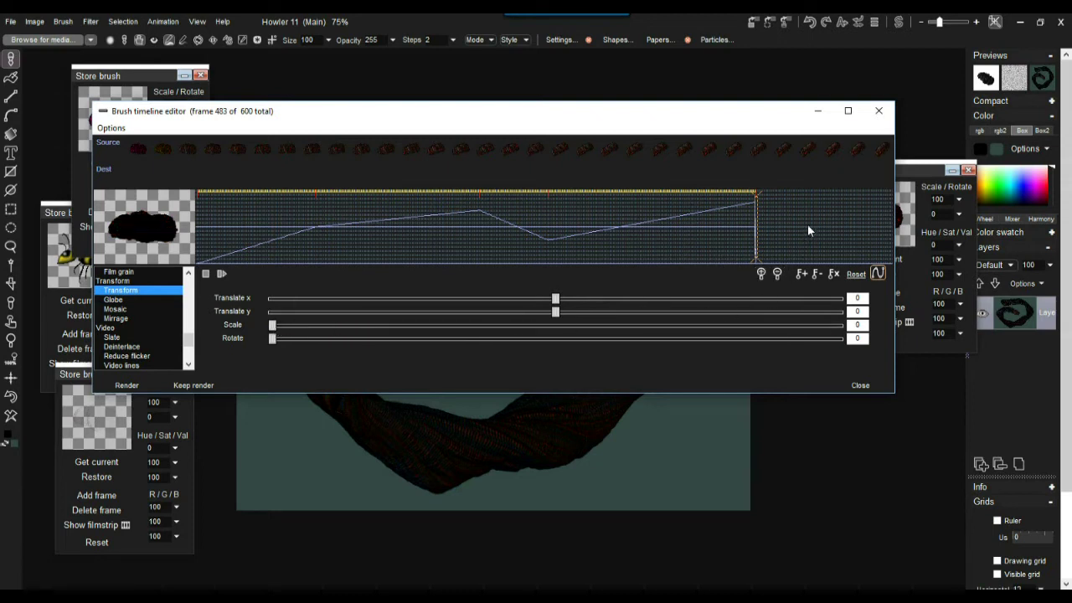
pyautogui.click(888, 243)
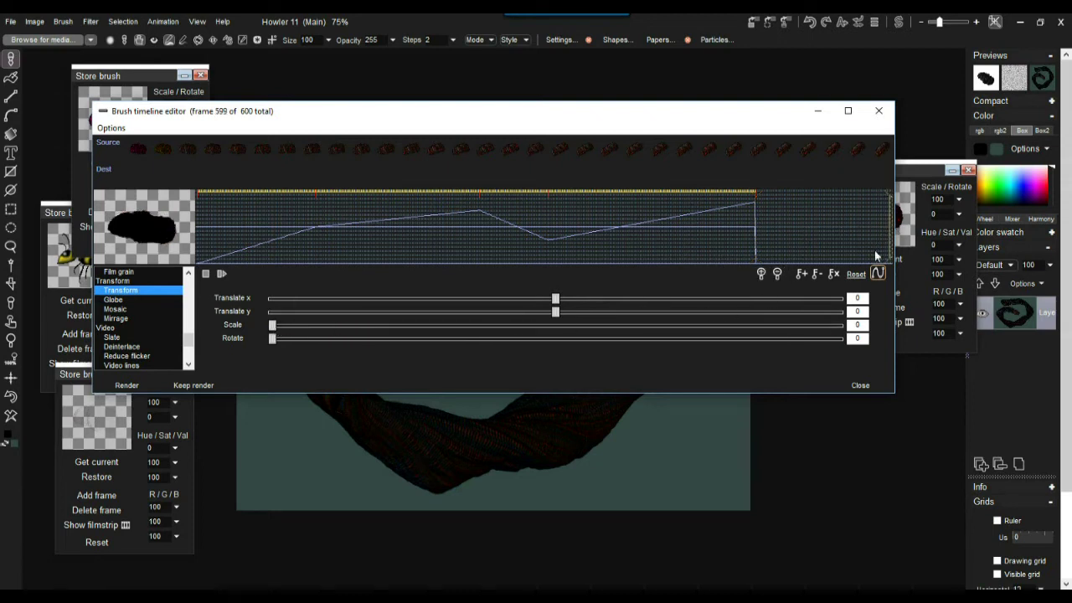
pyautogui.click(801, 274)
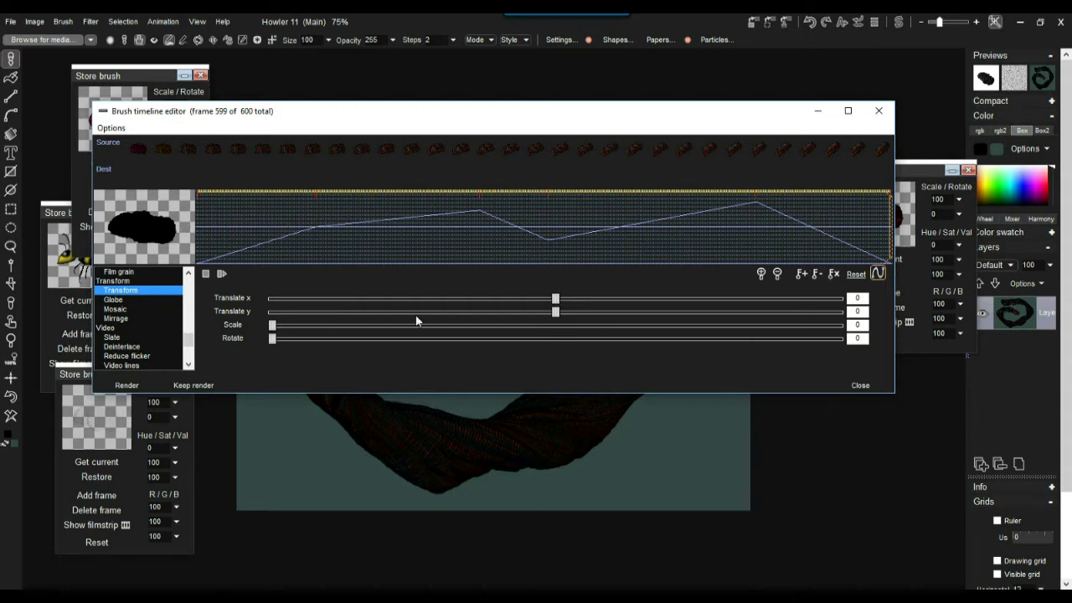
# Render the keyframed Transform scale across all 600 frames and keep the render as the new source
pyautogui.click(123, 386)
pyautogui.moveTo(895, 174); pyautogui.dragTo(1064, 173)
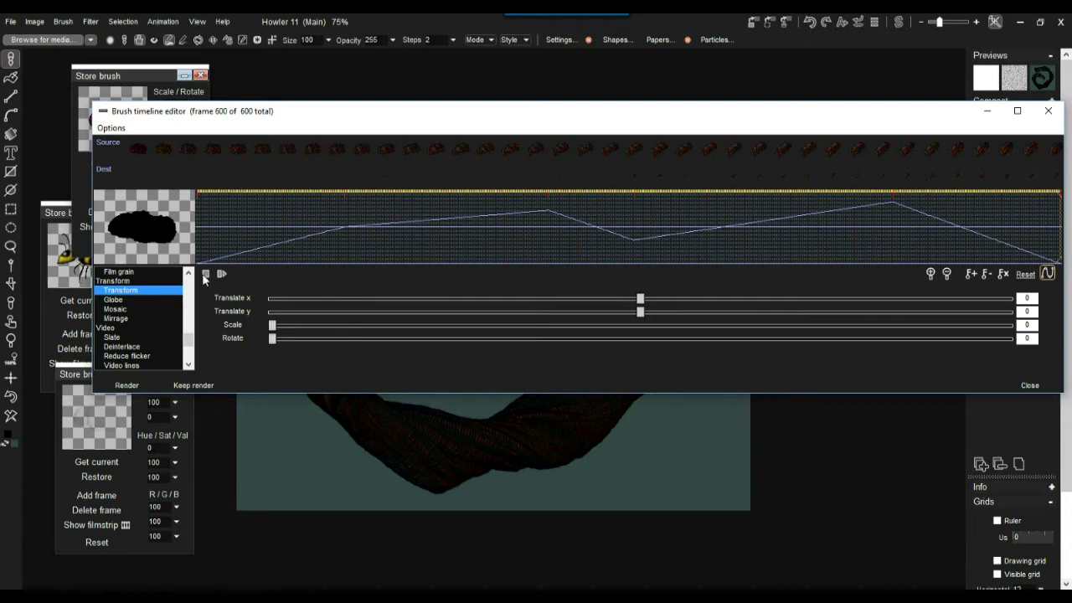
pyautogui.click(204, 388)
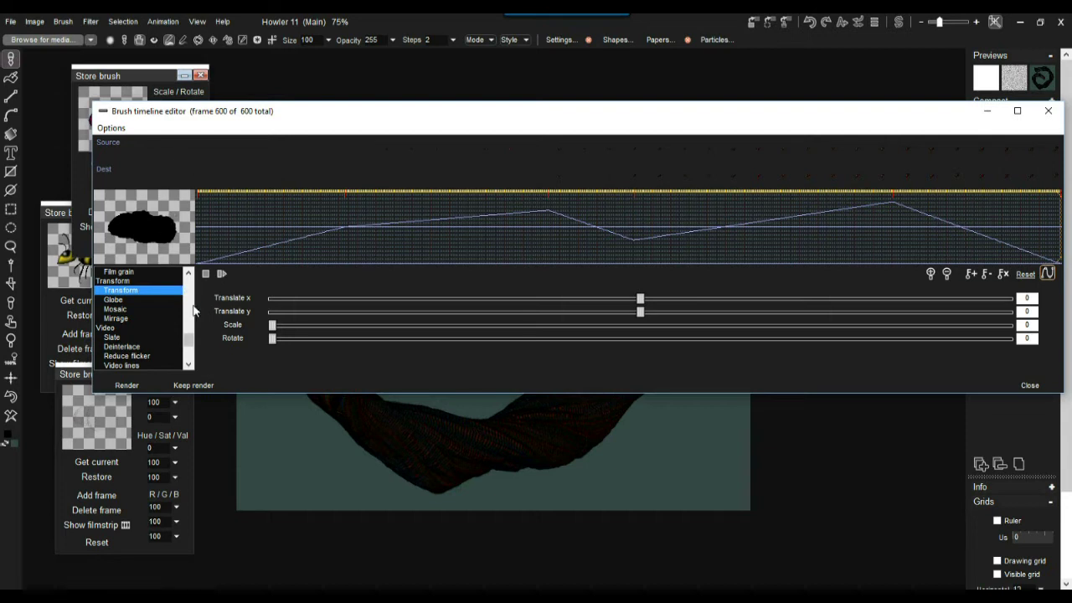
# Render the brush frames with a Color add filter set to Green 158 and Blue 201
pyautogui.moveTo(189, 340); pyautogui.dragTo(188, 289)
pyautogui.click(119, 290)
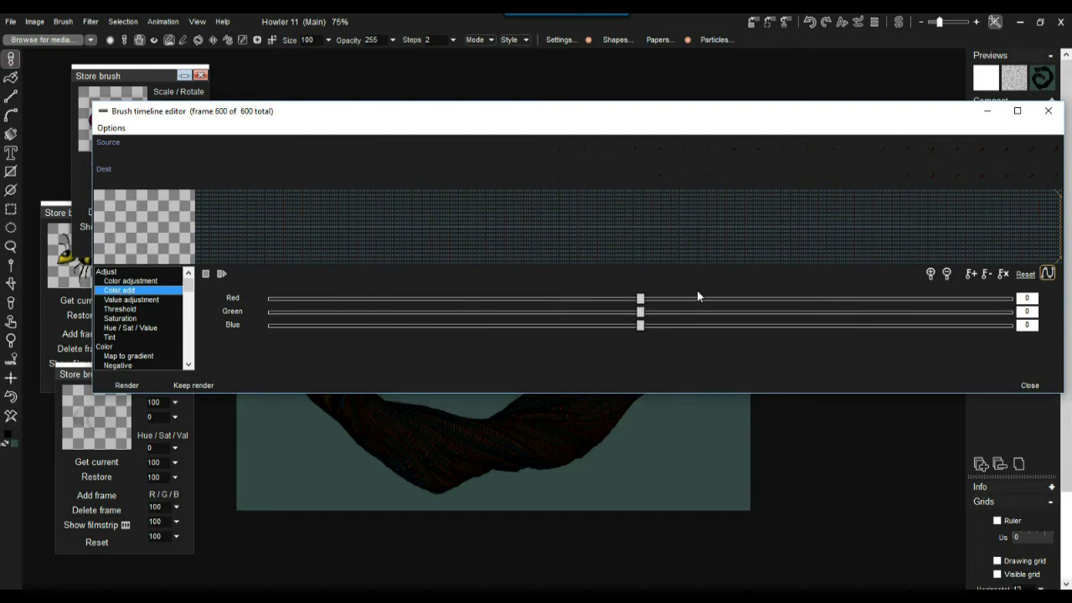
pyautogui.moveTo(666, 317); pyautogui.dragTo(777, 315)
pyautogui.moveTo(640, 325); pyautogui.dragTo(832, 331)
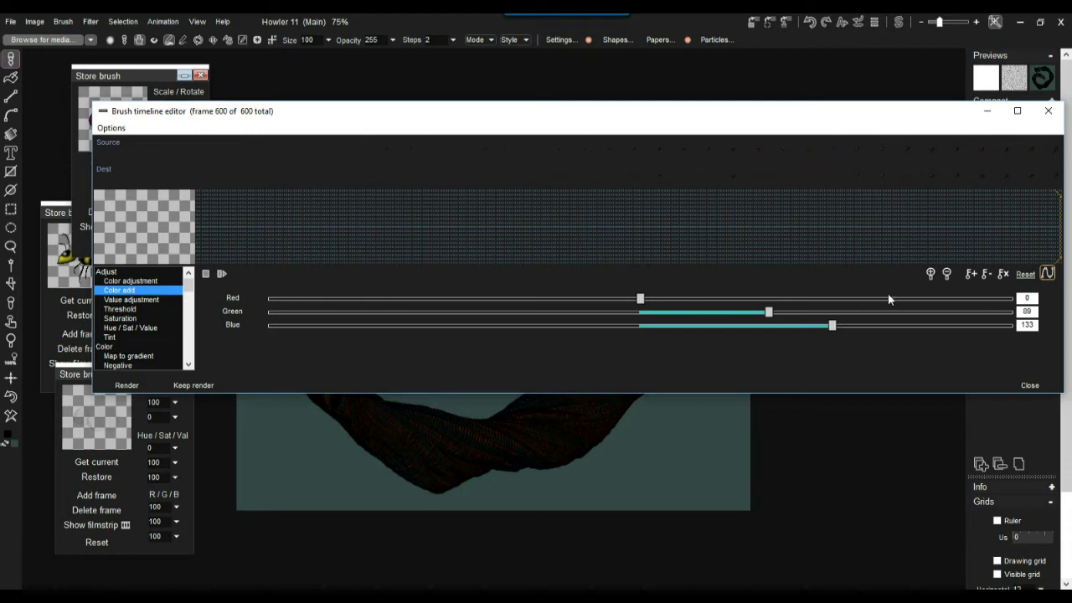
pyautogui.moveTo(779, 312); pyautogui.dragTo(870, 313)
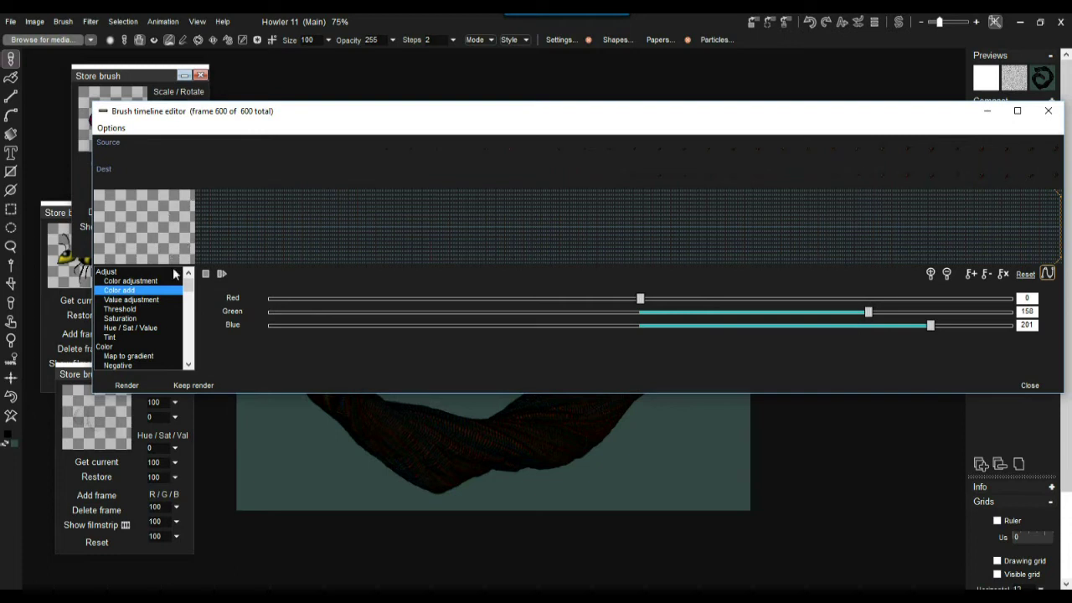
pyautogui.click(126, 385)
# Set Color add to Red 19, Green 40 and Blue 25 and render the brush frames again
pyautogui.moveTo(868, 312); pyautogui.dragTo(689, 312)
pyautogui.moveTo(929, 325); pyautogui.dragTo(668, 299)
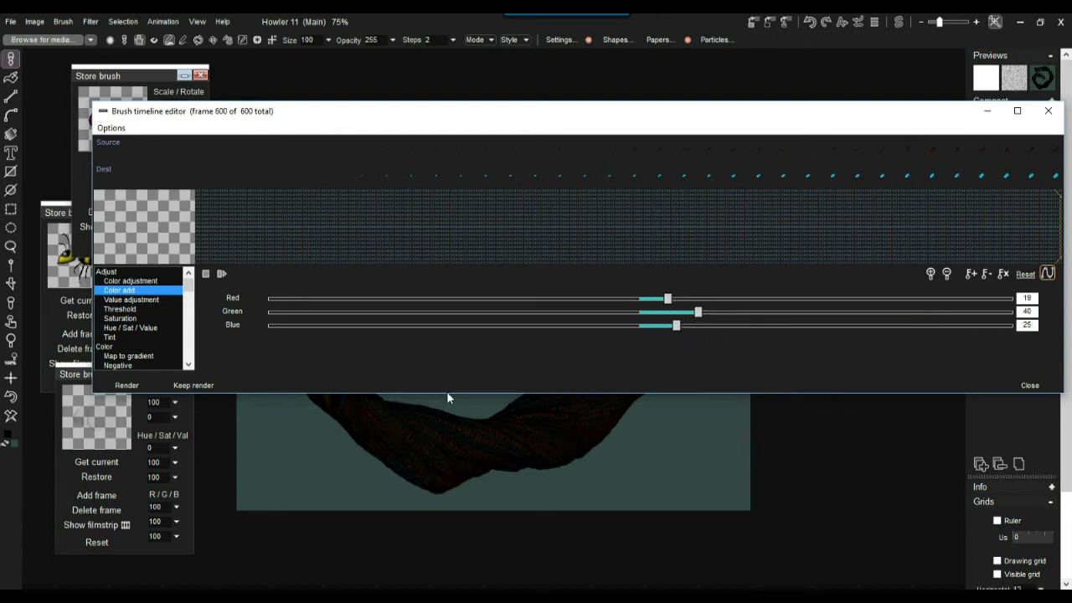
pyautogui.click(126, 385)
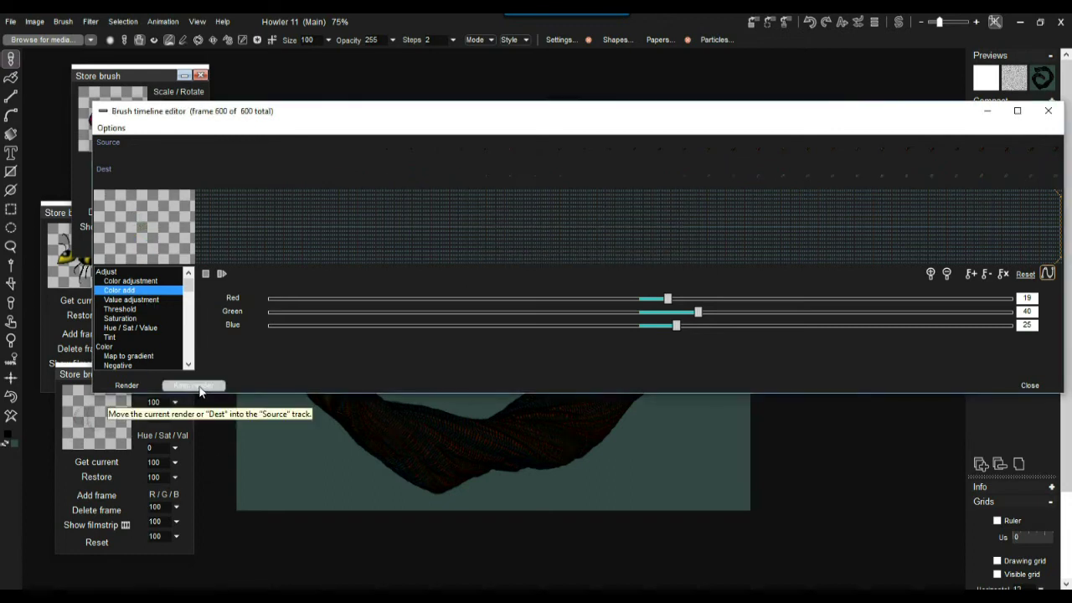
# Use the rendered Dest frames as the brush and paint overlapping swirls across the whole canvas
pyautogui.click(111, 127)
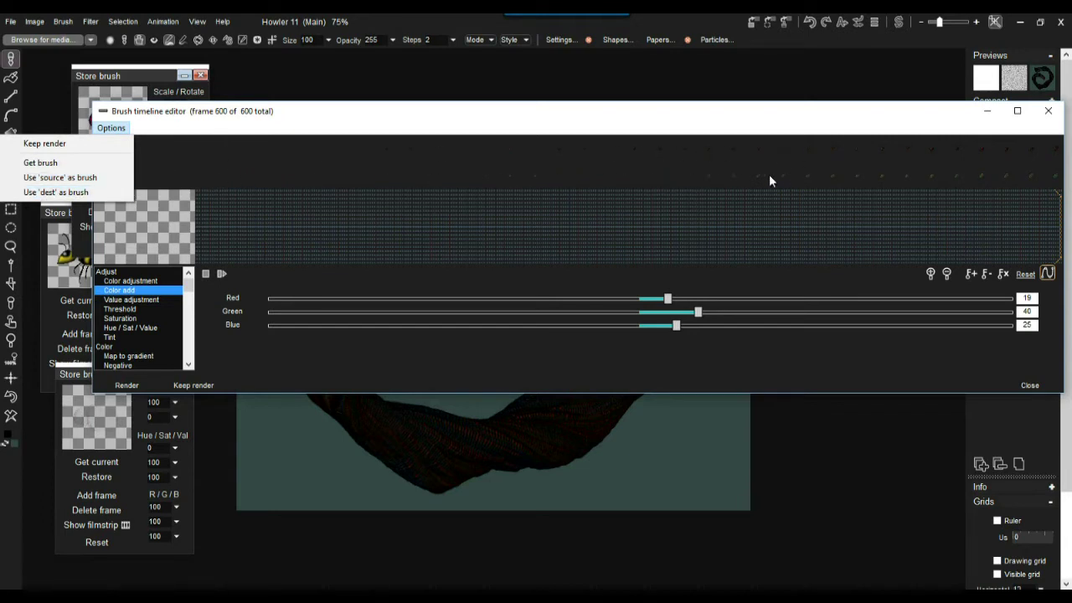
pyautogui.click(63, 194)
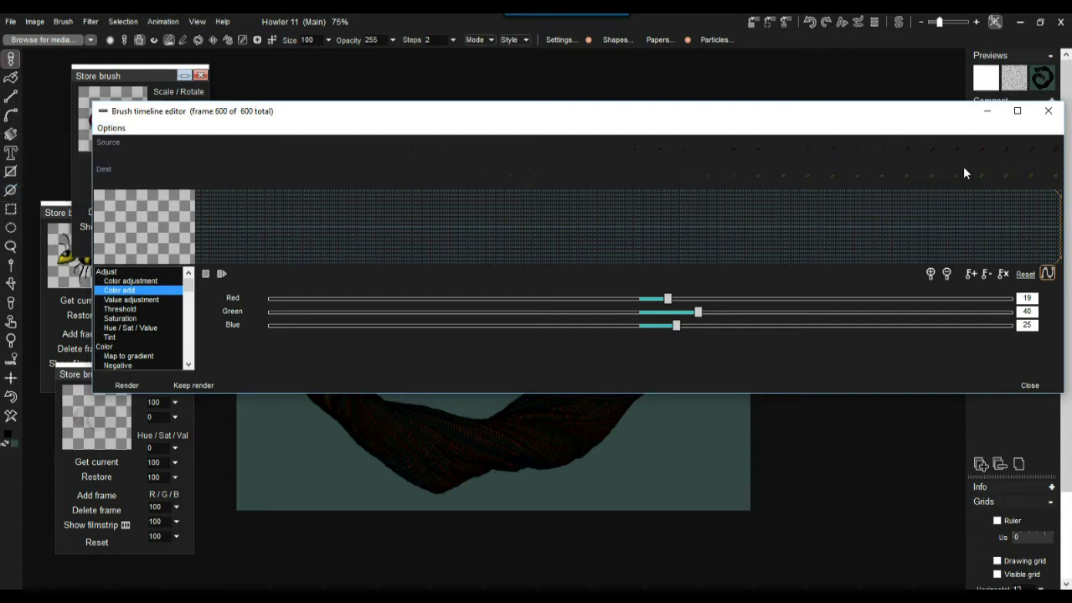
pyautogui.click(1049, 113)
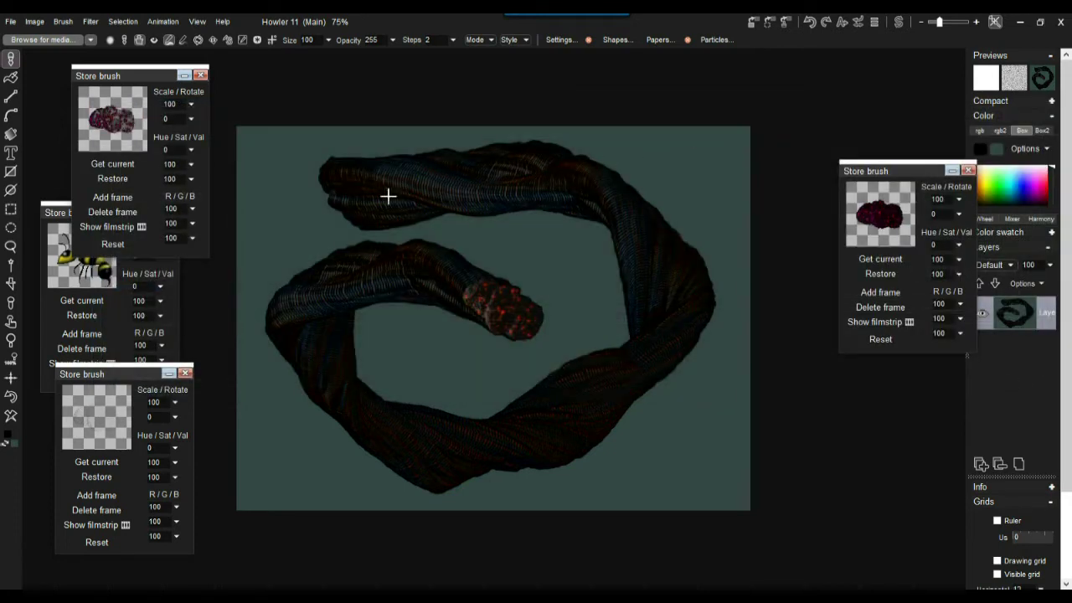
pyautogui.moveTo(439, 212)
pyautogui.mouseDown()
pyautogui.moveTo(592, 266)
pyautogui.moveTo(459, 361)
pyautogui.moveTo(579, 428)
pyautogui.moveTo(432, 240)
pyautogui.moveTo(319, 280)
pyautogui.moveTo(447, 406)
pyautogui.moveTo(499, 246)
pyautogui.moveTo(687, 237)
pyautogui.moveTo(678, 370)
pyautogui.moveTo(513, 357)
pyautogui.moveTo(418, 248)
pyautogui.moveTo(331, 232)
pyautogui.moveTo(251, 310)
pyautogui.moveTo(239, 461)
pyautogui.moveTo(402, 485)
pyautogui.moveTo(424, 379)
pyautogui.moveTo(392, 329)
pyautogui.moveTo(428, 264)
pyautogui.moveTo(528, 241)
pyautogui.moveTo(599, 264)
pyautogui.moveTo(616, 326)
pyautogui.moveTo(589, 366)
pyautogui.moveTo(522, 386)
pyautogui.moveTo(339, 355)
pyautogui.moveTo(333, 299)
pyautogui.moveTo(370, 280)
pyautogui.moveTo(418, 283)
pyautogui.moveTo(500, 382)
pyautogui.moveTo(585, 368)
pyautogui.moveTo(615, 279)
pyautogui.moveTo(472, 188)
pyautogui.moveTo(332, 192)
pyautogui.moveTo(361, 328)
pyautogui.moveTo(526, 288)
pyautogui.moveTo(656, 201)
pyautogui.moveTo(668, 402)
pyautogui.moveTo(452, 384)
pyautogui.moveTo(574, 226)
pyautogui.moveTo(616, 330)
pyautogui.moveTo(394, 383)
pyautogui.moveTo(582, 493)
pyautogui.moveTo(484, 291)
pyautogui.moveTo(384, 368)
pyautogui.moveTo(543, 184)
pyautogui.moveTo(631, 266)
pyautogui.moveTo(604, 211)
pyautogui.moveTo(679, 343)
pyautogui.moveTo(557, 364)
pyautogui.moveTo(603, 322)
pyautogui.moveTo(433, 308)
pyautogui.moveTo(254, 125)
pyautogui.moveTo(431, 267)
pyautogui.moveTo(249, 408)
pyautogui.moveTo(503, 388)
pyautogui.moveTo(366, 478)
pyautogui.moveTo(380, 415)
pyautogui.moveTo(607, 401)
pyautogui.moveTo(782, 433)
pyautogui.moveTo(658, 396)
pyautogui.moveTo(597, 194)
pyautogui.moveTo(666, 268)
pyautogui.moveTo(311, 226)
pyautogui.moveTo(491, 372)
pyautogui.moveTo(388, 376)
pyautogui.moveTo(657, 353)
pyautogui.moveTo(711, 381)
pyautogui.mouseUp()
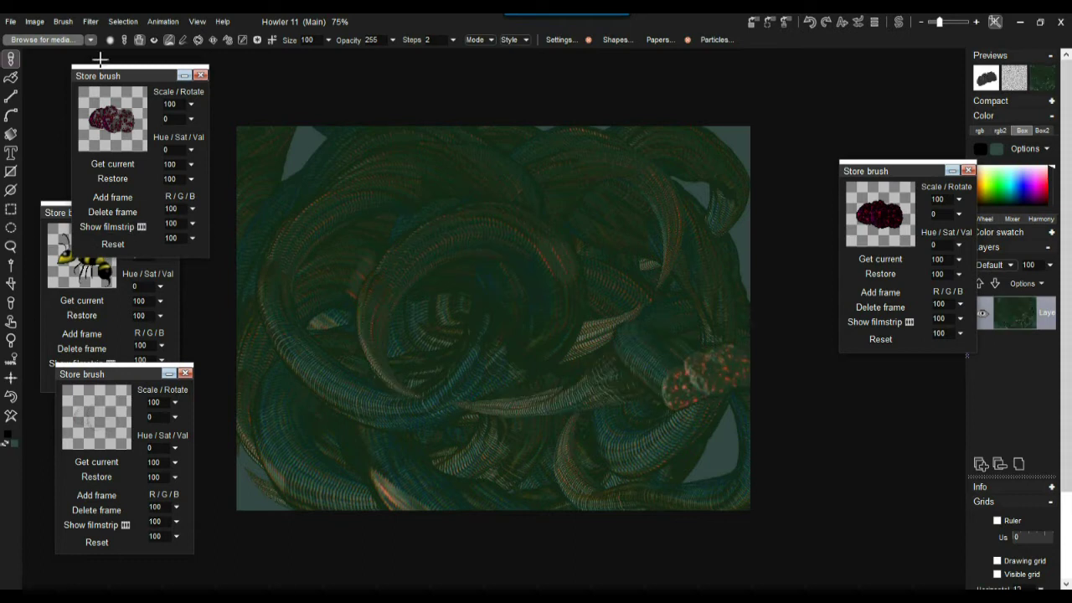
# Store a managed copy of the tinted animated brush and move its Store brush window away from the other stored brushes
pyautogui.click(62, 21)
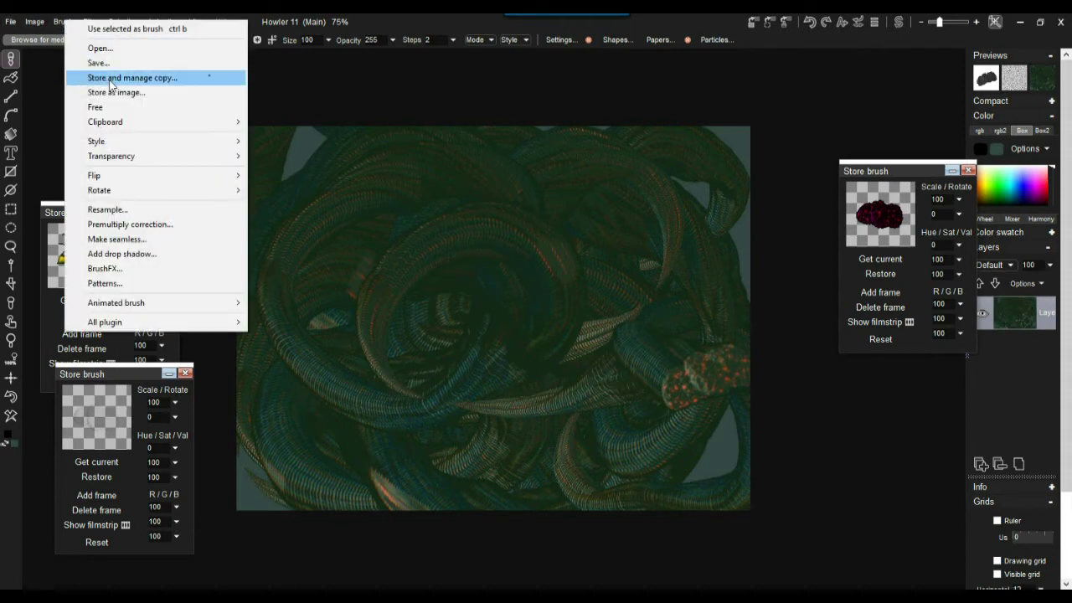
pyautogui.click(110, 78)
pyautogui.moveTo(105, 217)
pyautogui.mouseDown()
pyautogui.moveTo(216, 245)
pyautogui.moveTo(204, 262)
pyautogui.mouseUp()
# Paint coiling strokes with the stored red lava-rock brush, followed by strokes with the newly stored green-tinted brush
pyautogui.click(121, 114)
pyautogui.moveTo(449, 182)
pyautogui.mouseDown()
pyautogui.moveTo(562, 220)
pyautogui.moveTo(483, 244)
pyautogui.moveTo(641, 427)
pyautogui.mouseUp()
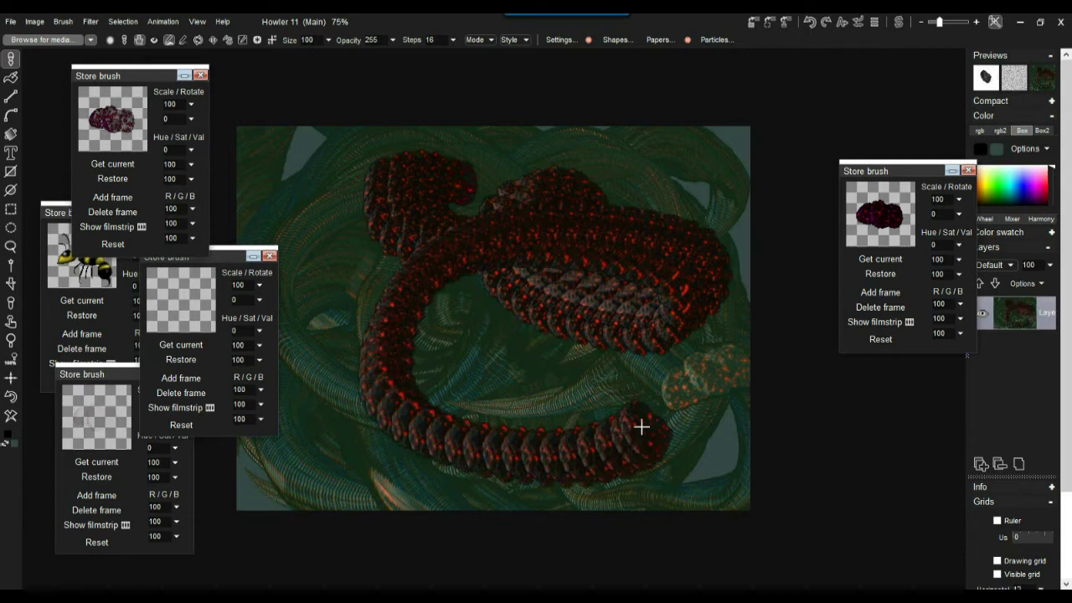
pyautogui.click(173, 289)
pyautogui.moveTo(550, 447)
pyautogui.mouseDown()
pyautogui.moveTo(503, 350)
pyautogui.moveTo(562, 384)
pyautogui.moveTo(335, 271)
pyautogui.moveTo(366, 160)
pyautogui.moveTo(729, 285)
pyautogui.moveTo(479, 269)
pyautogui.moveTo(316, 279)
pyautogui.mouseUp()
pyautogui.moveTo(247, 253)
pyautogui.mouseDown()
pyautogui.moveTo(269, 238)
pyautogui.moveTo(312, 319)
pyautogui.moveTo(328, 328)
pyautogui.moveTo(235, 240)
pyautogui.moveTo(227, 196)
pyautogui.mouseUp()
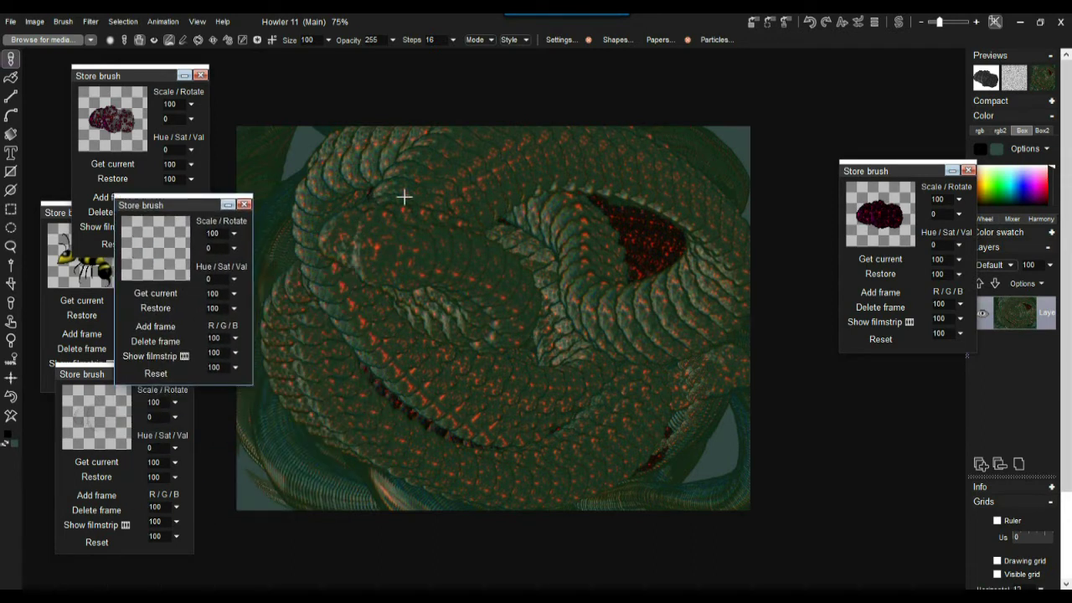
# Pick up the newly stored tinted brush and set its Steps to 2
pyautogui.click(163, 247)
pyautogui.click(453, 40)
pyautogui.moveTo(394, 57); pyautogui.dragTo(385, 62)
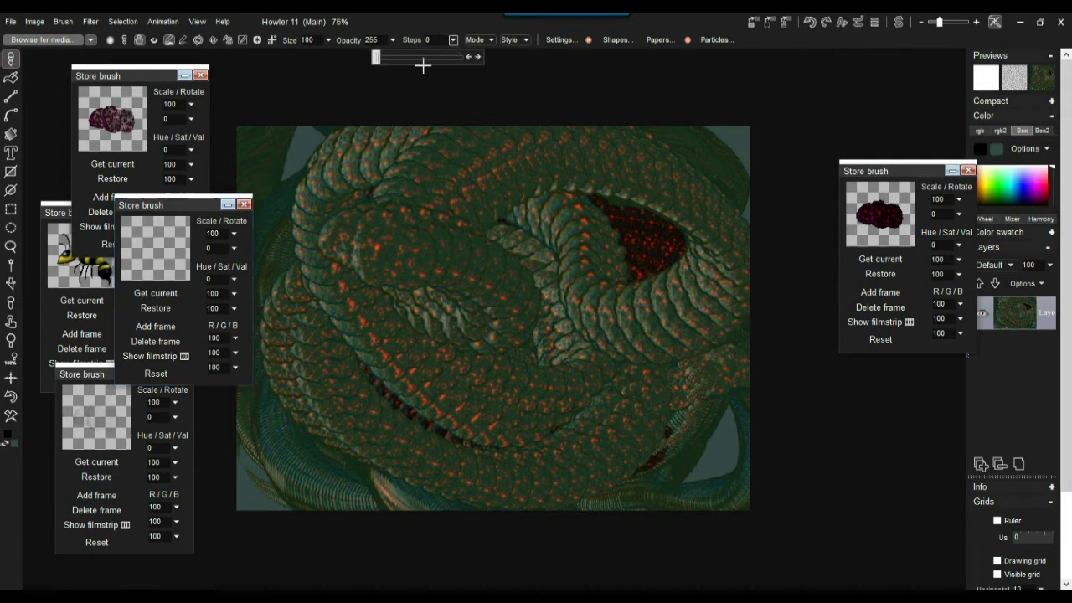
pyautogui.click(477, 57)
# Save the brush as media in the _PS category with a name starting "that's wicked from" and load it from the browser
pyautogui.click(57, 39)
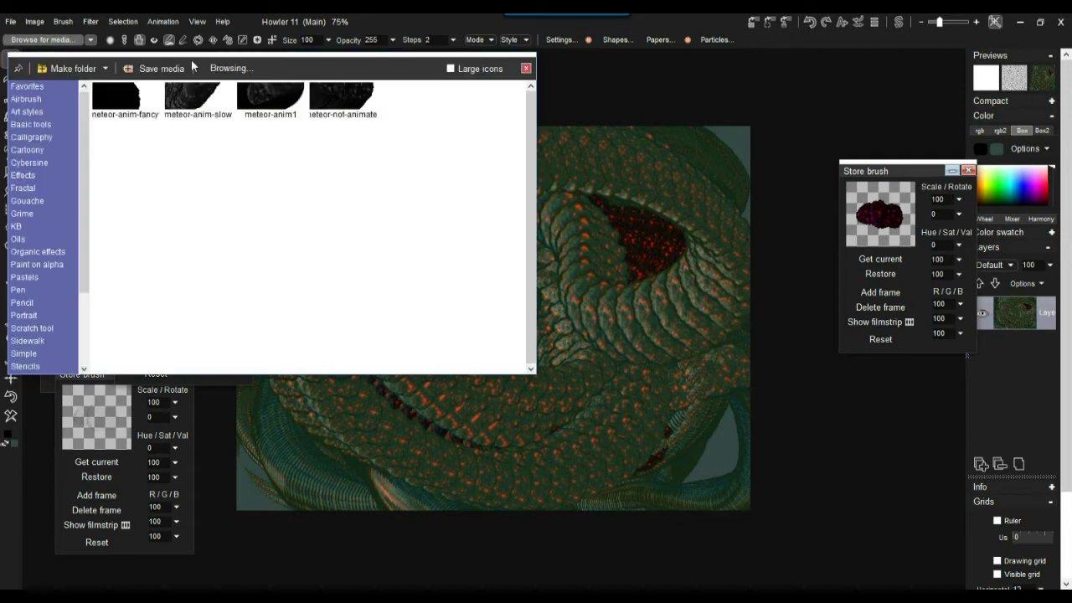
pyautogui.moveTo(261, 68); pyautogui.dragTo(502, 90)
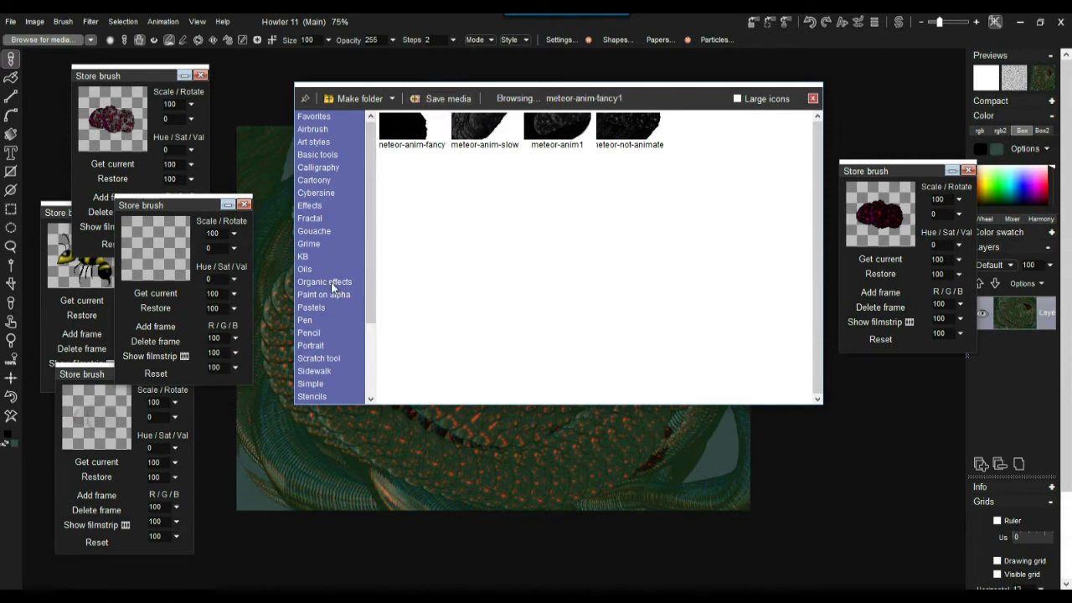
pyautogui.moveTo(371, 282); pyautogui.dragTo(373, 396)
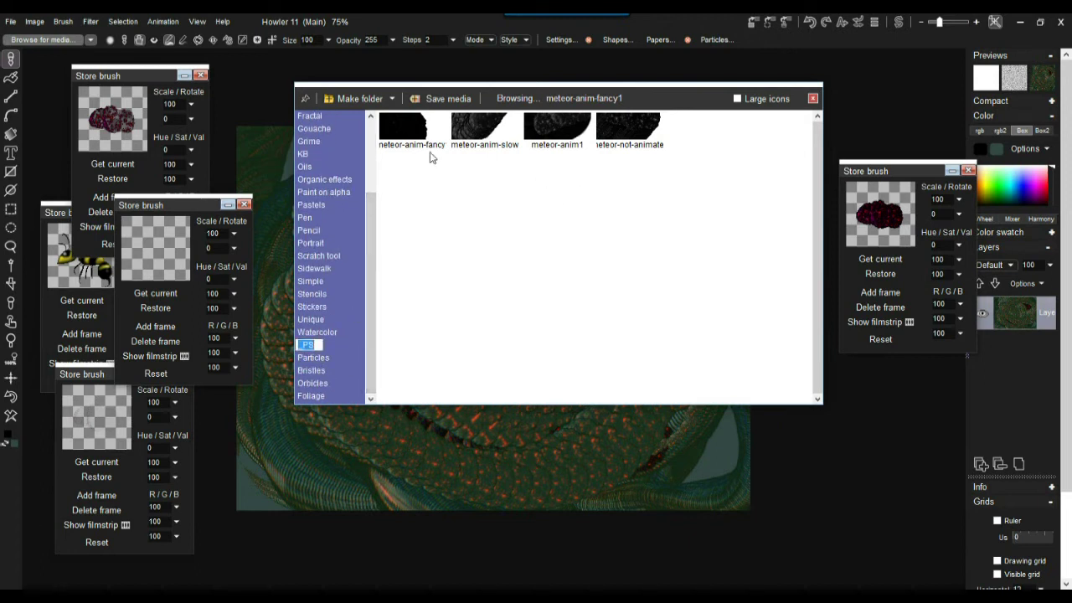
pyautogui.click(449, 100)
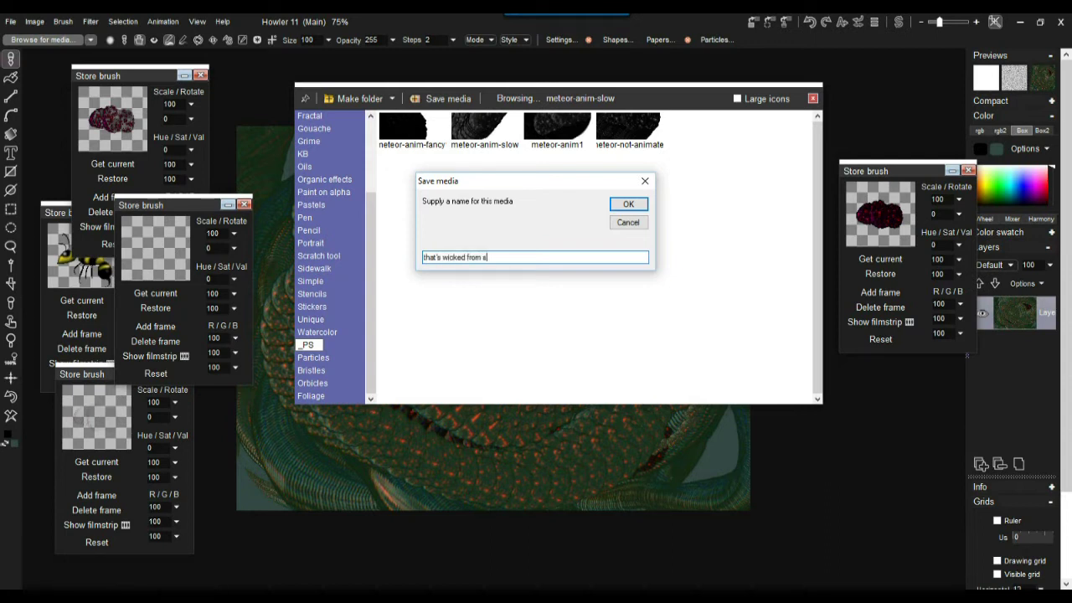
pyautogui.click(633, 204)
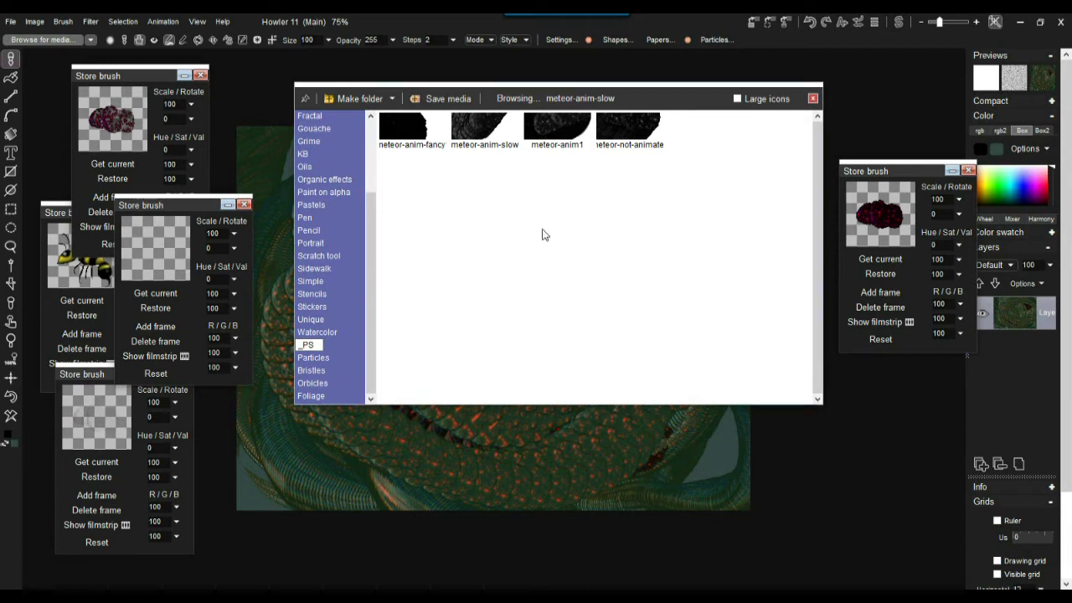
pyautogui.click(707, 131)
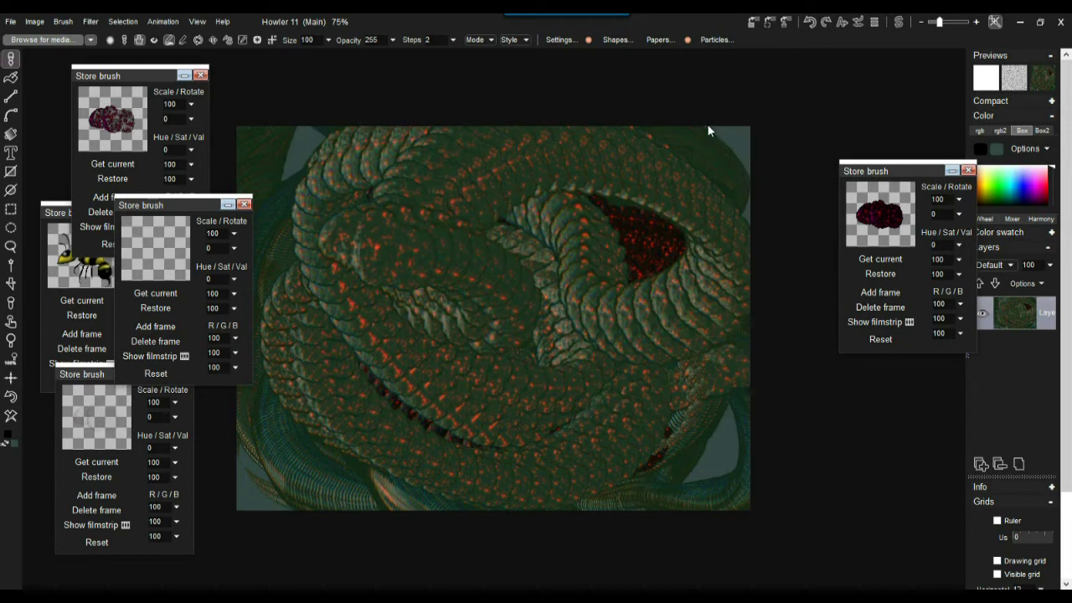
# Test the loaded brush, clear the canvas, and paint coiling strokes with the stored green-tinted brush
pyautogui.moveTo(393, 276)
pyautogui.mouseDown()
pyautogui.moveTo(434, 374)
pyautogui.moveTo(513, 267)
pyautogui.moveTo(410, 285)
pyautogui.moveTo(426, 184)
pyautogui.moveTo(691, 275)
pyautogui.moveTo(562, 319)
pyautogui.moveTo(656, 393)
pyautogui.moveTo(411, 472)
pyautogui.moveTo(287, 336)
pyautogui.moveTo(552, 289)
pyautogui.moveTo(674, 239)
pyautogui.moveTo(431, 201)
pyautogui.moveTo(648, 264)
pyautogui.moveTo(483, 412)
pyautogui.moveTo(405, 355)
pyautogui.moveTo(486, 419)
pyautogui.moveTo(353, 236)
pyautogui.moveTo(482, 174)
pyautogui.moveTo(701, 214)
pyautogui.moveTo(579, 288)
pyautogui.moveTo(522, 390)
pyautogui.moveTo(605, 367)
pyautogui.moveTo(422, 323)
pyautogui.moveTo(363, 387)
pyautogui.moveTo(580, 512)
pyautogui.moveTo(763, 383)
pyautogui.moveTo(588, 174)
pyautogui.moveTo(426, 172)
pyautogui.moveTo(345, 213)
pyautogui.moveTo(333, 269)
pyautogui.mouseUp()
pyautogui.click(12, 416)
pyautogui.click(158, 239)
pyautogui.moveTo(352, 304)
pyautogui.mouseDown()
pyautogui.moveTo(572, 361)
pyautogui.moveTo(542, 274)
pyautogui.moveTo(711, 366)
pyautogui.moveTo(340, 232)
pyautogui.moveTo(495, 277)
pyautogui.moveTo(624, 293)
pyautogui.mouseUp()
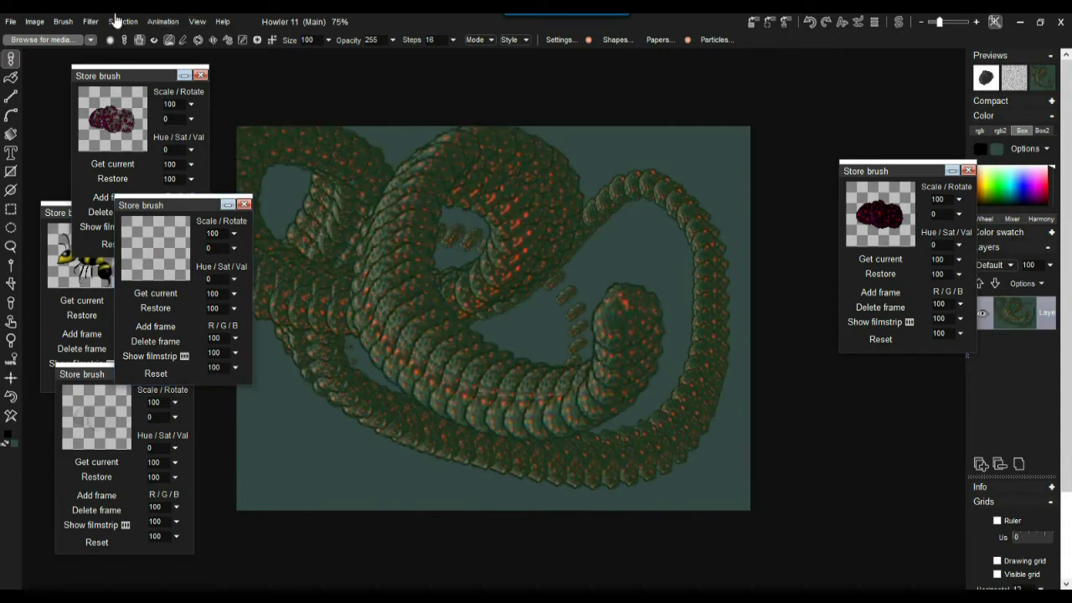
# Load the saved brush from the media browser again and paint dense swirls over the coils
pyautogui.click(15, 41)
pyautogui.click(419, 107)
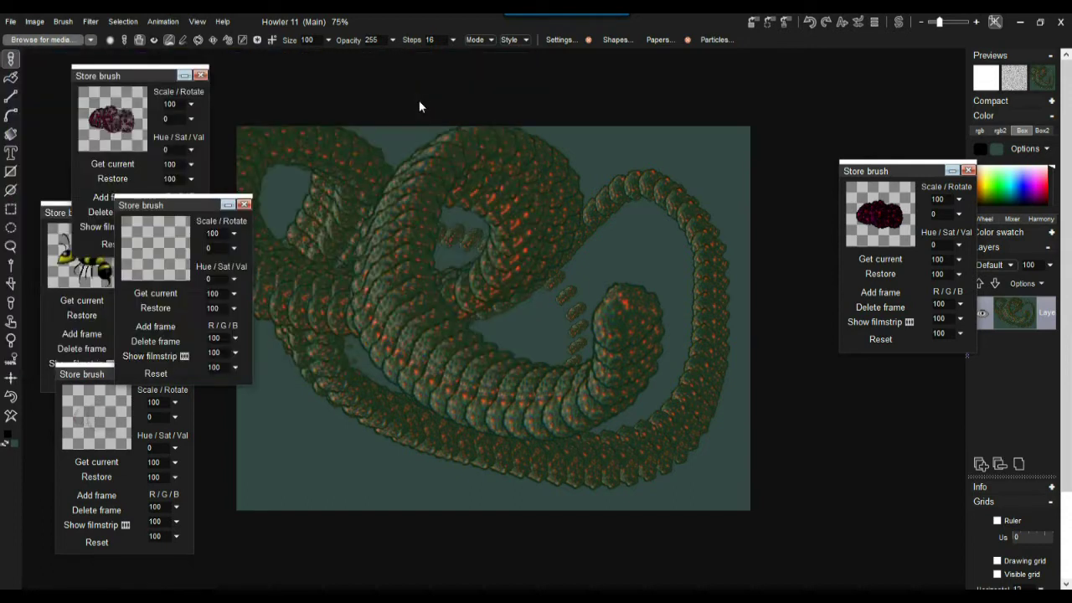
pyautogui.moveTo(403, 215)
pyautogui.mouseDown()
pyautogui.moveTo(486, 255)
pyautogui.moveTo(620, 194)
pyautogui.moveTo(714, 331)
pyautogui.moveTo(563, 312)
pyautogui.moveTo(458, 131)
pyautogui.moveTo(280, 211)
pyautogui.moveTo(433, 192)
pyautogui.moveTo(526, 398)
pyautogui.moveTo(418, 421)
pyautogui.moveTo(438, 357)
pyautogui.moveTo(516, 410)
pyautogui.moveTo(593, 393)
pyautogui.moveTo(598, 220)
pyautogui.moveTo(488, 95)
pyautogui.moveTo(545, 307)
pyautogui.moveTo(399, 346)
pyautogui.moveTo(369, 429)
pyautogui.moveTo(368, 485)
pyautogui.moveTo(613, 476)
pyautogui.moveTo(725, 441)
pyautogui.moveTo(510, 292)
pyautogui.moveTo(319, 375)
pyautogui.moveTo(268, 246)
pyautogui.moveTo(434, 345)
pyautogui.moveTo(784, 388)
pyautogui.moveTo(519, 273)
pyautogui.moveTo(531, 399)
pyautogui.mouseUp()
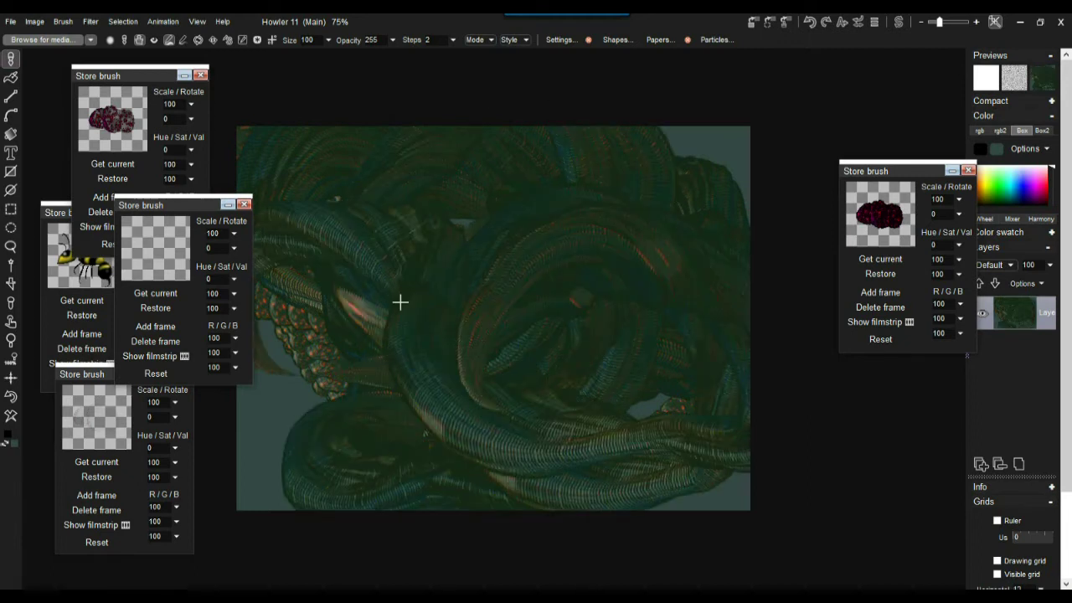
# Store another managed copy of the brush and paint swirls with its Hue shifted to 73
pyautogui.click(63, 23)
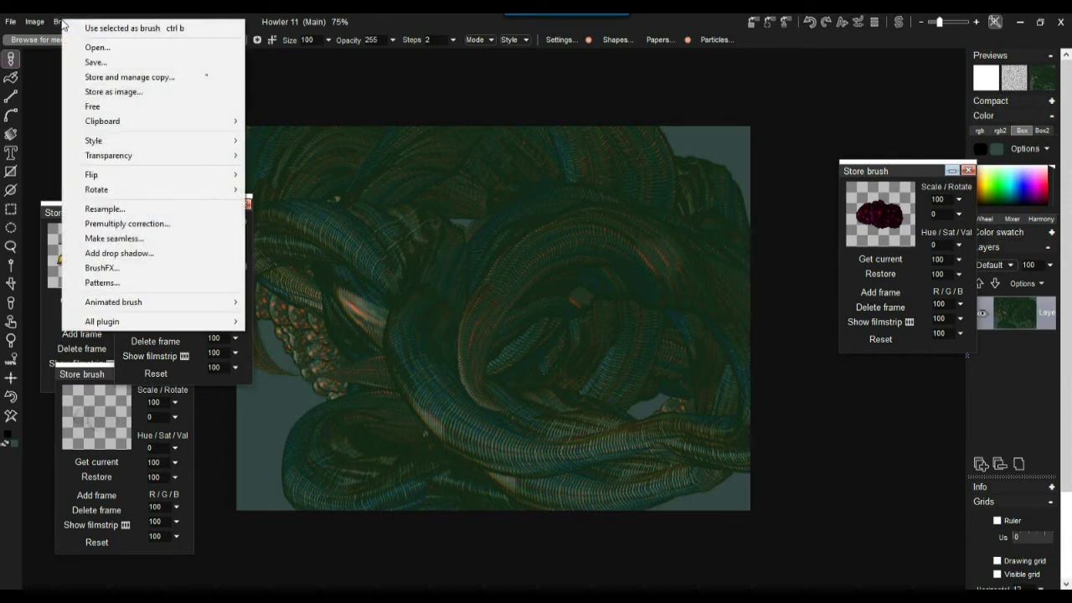
pyautogui.click(101, 78)
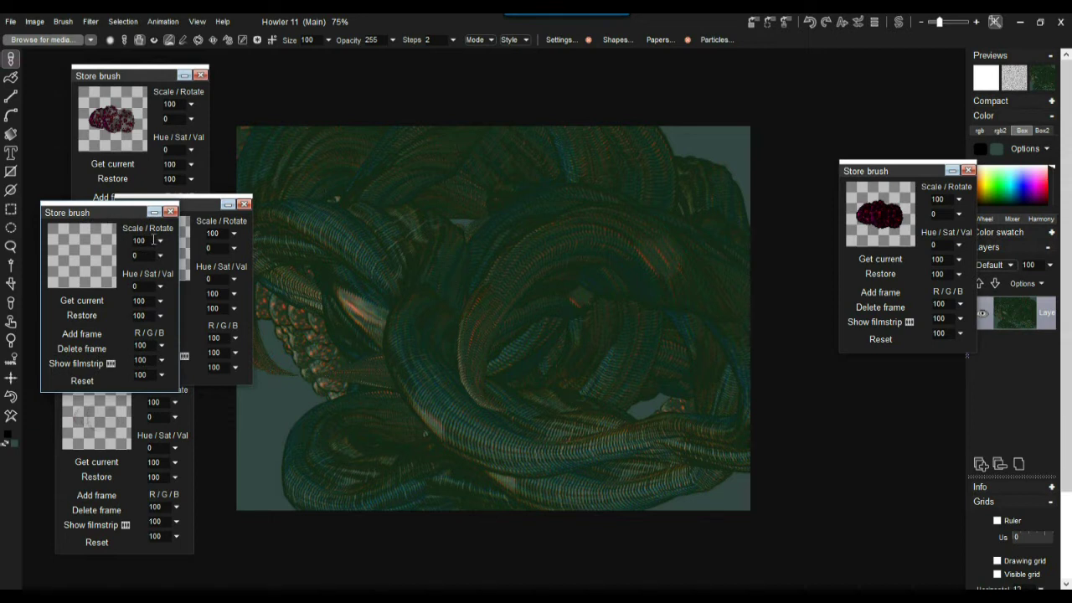
pyautogui.click(160, 287)
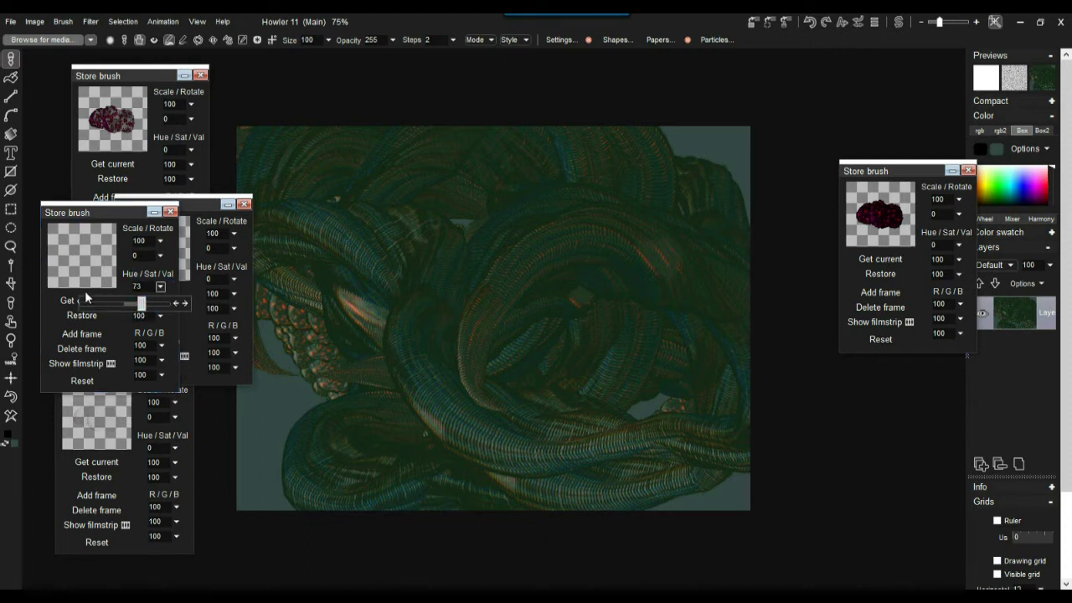
pyautogui.moveTo(427, 205)
pyautogui.mouseDown()
pyautogui.moveTo(525, 214)
pyautogui.moveTo(527, 330)
pyautogui.moveTo(398, 415)
pyautogui.moveTo(576, 463)
pyautogui.moveTo(666, 297)
pyautogui.moveTo(438, 225)
pyautogui.moveTo(302, 197)
pyautogui.moveTo(479, 158)
pyautogui.moveTo(653, 167)
pyautogui.moveTo(727, 337)
pyautogui.moveTo(506, 353)
pyautogui.moveTo(473, 446)
pyautogui.moveTo(629, 377)
pyautogui.moveTo(418, 285)
pyautogui.moveTo(320, 422)
pyautogui.moveTo(258, 448)
pyautogui.moveTo(549, 493)
pyautogui.moveTo(742, 447)
pyautogui.moveTo(475, 283)
pyautogui.moveTo(354, 302)
pyautogui.moveTo(445, 175)
pyautogui.moveTo(625, 374)
pyautogui.moveTo(482, 312)
pyautogui.mouseUp()
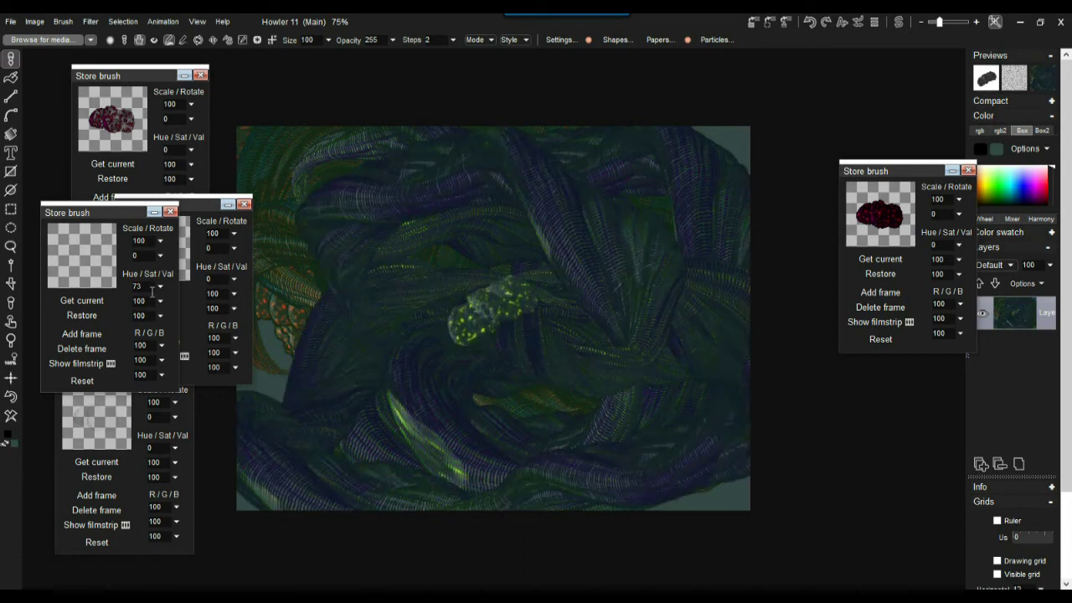
# Show the filmstrip of the hue-shifted stored brush and look through its frames
pyautogui.click(83, 366)
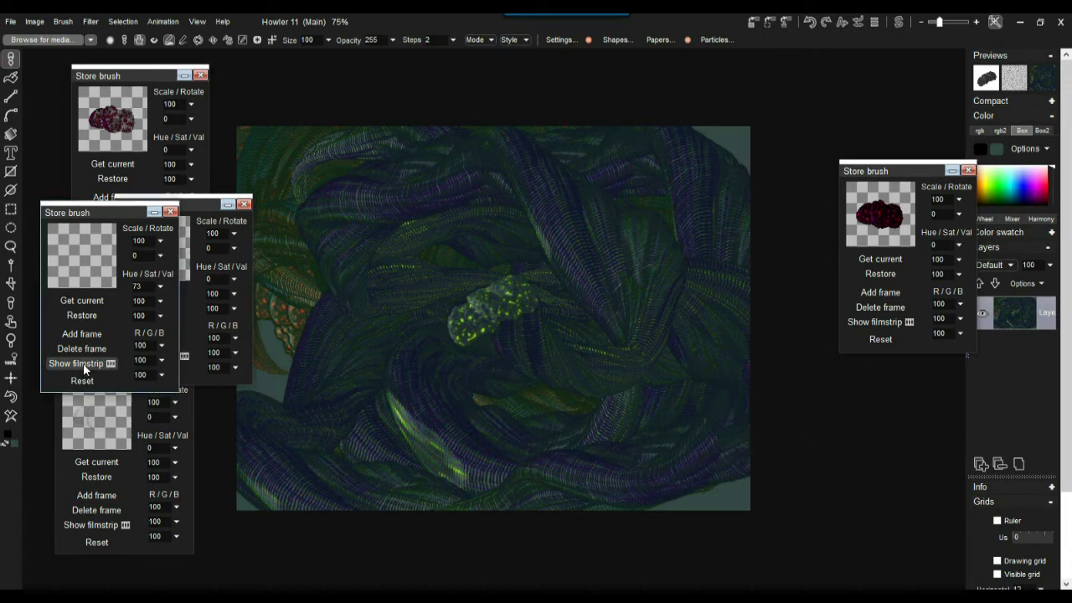
pyautogui.click(83, 362)
pyautogui.moveTo(262, 243)
pyautogui.mouseDown()
pyautogui.moveTo(263, 308)
pyautogui.moveTo(263, 288)
pyautogui.mouseUp()
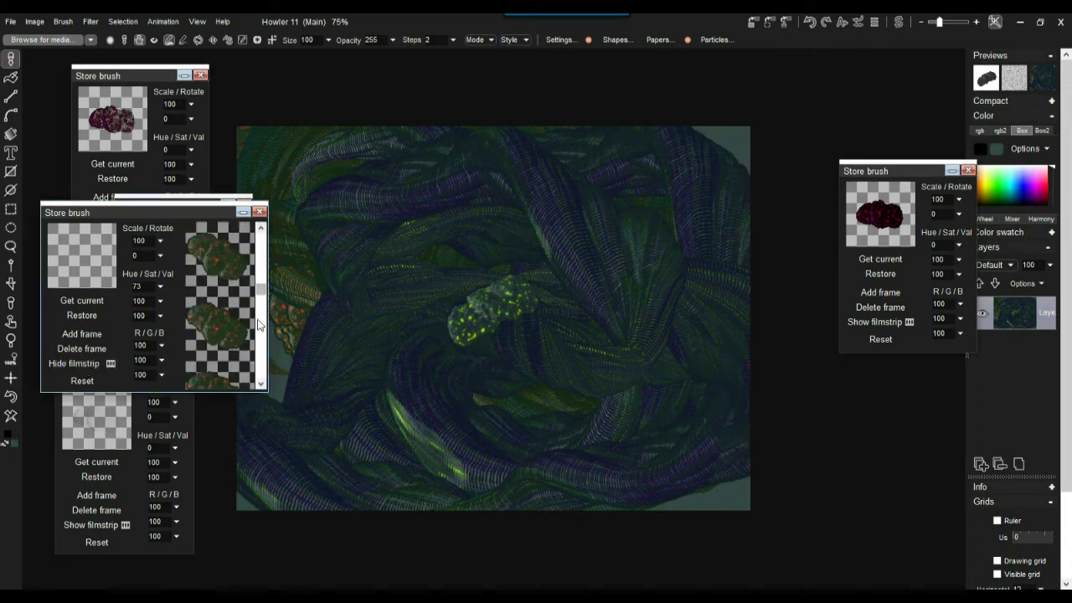
# Set the stored brush's Hue to -117 and paint overlapping loops over the middle of the canvas
pyautogui.click(161, 287)
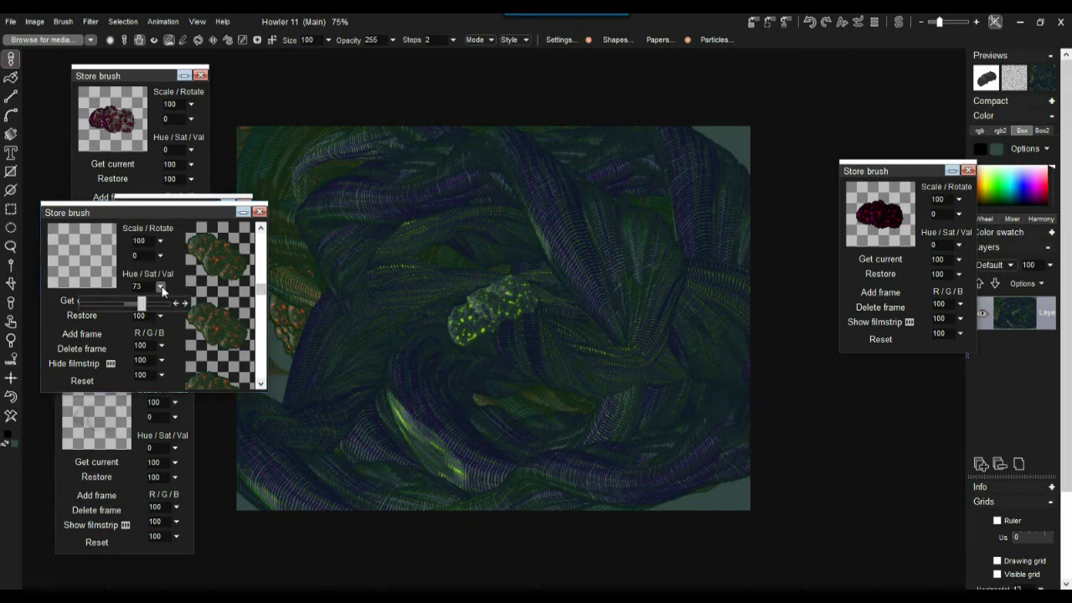
pyautogui.moveTo(97, 303); pyautogui.dragTo(98, 307)
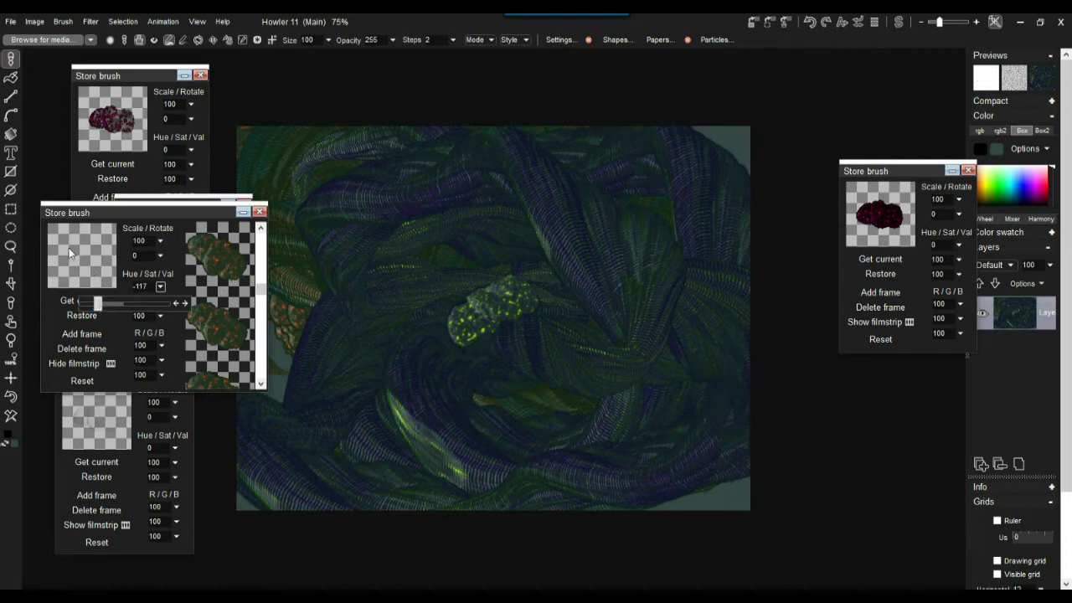
pyautogui.moveTo(431, 251)
pyautogui.mouseDown()
pyautogui.moveTo(402, 319)
pyautogui.moveTo(455, 451)
pyautogui.moveTo(593, 275)
pyautogui.moveTo(449, 320)
pyautogui.moveTo(482, 170)
pyautogui.moveTo(528, 181)
pyautogui.moveTo(338, 266)
pyautogui.moveTo(453, 361)
pyautogui.moveTo(630, 332)
pyautogui.moveTo(625, 270)
pyautogui.moveTo(383, 248)
pyautogui.moveTo(517, 274)
pyautogui.moveTo(528, 424)
pyautogui.moveTo(411, 425)
pyautogui.moveTo(414, 307)
pyautogui.mouseUp()
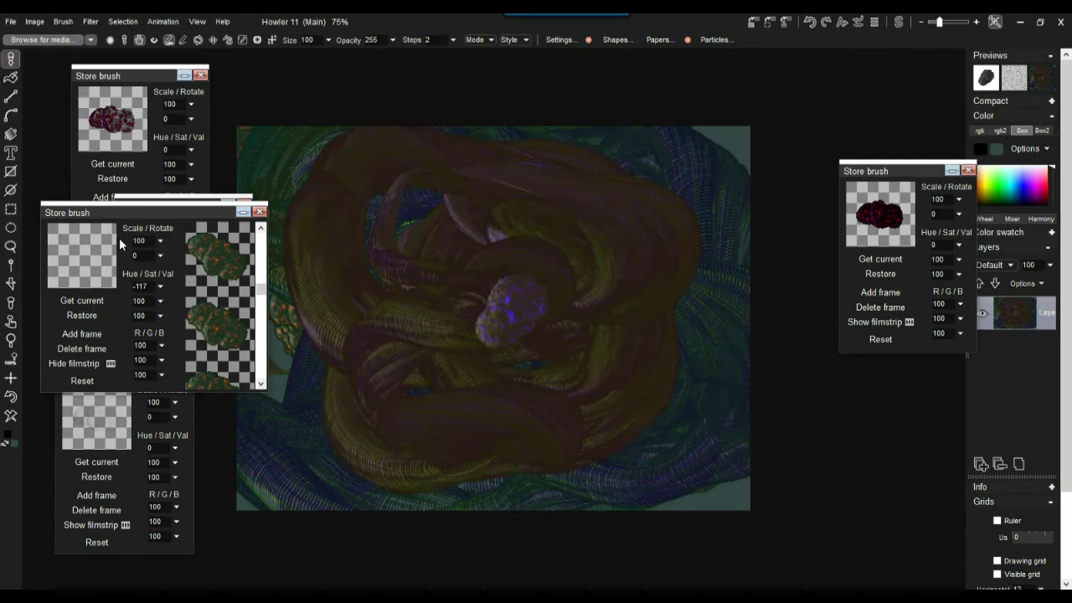
# Return the filmstrip to its first frames and move the stored brush window below the other Store brush windows
pyautogui.moveTo(265, 293); pyautogui.dragTo(270, 245)
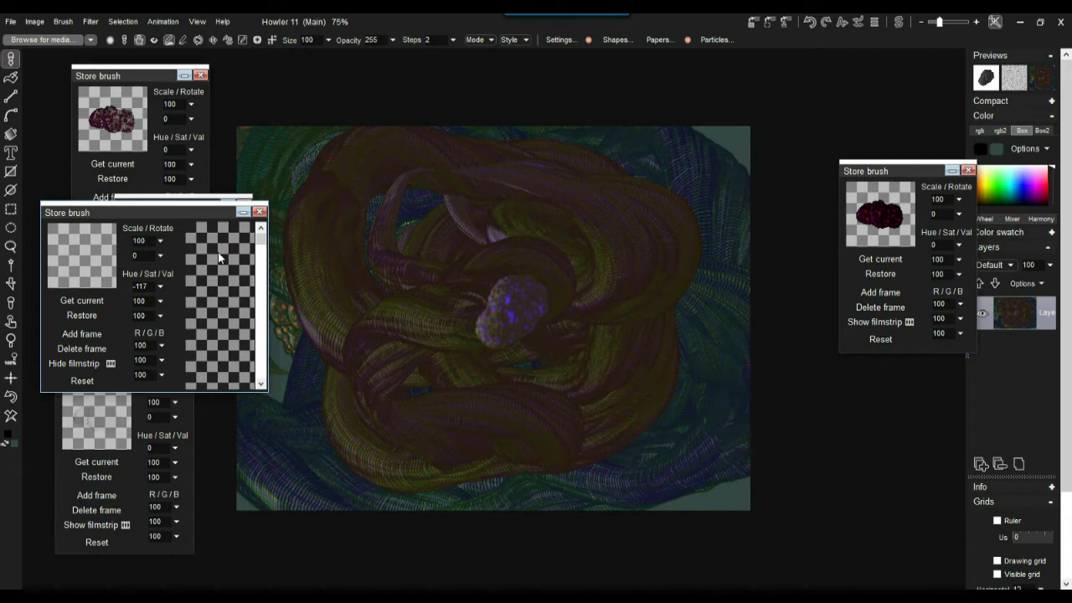
pyautogui.moveTo(105, 208); pyautogui.dragTo(98, 247)
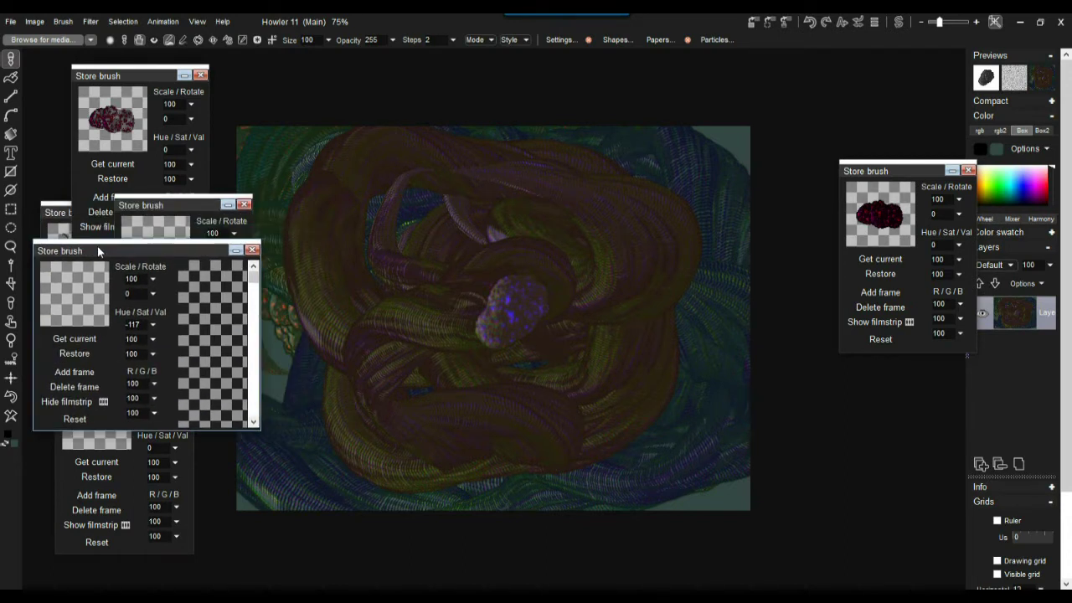
# Hide the filmstrip of the stored brush with Hue -117 and clear the painted canvas
pyautogui.click(67, 402)
pyautogui.moveTo(335, 266)
pyautogui.mouseDown()
pyautogui.moveTo(597, 279)
pyautogui.moveTo(469, 273)
pyautogui.moveTo(541, 168)
pyautogui.moveTo(503, 201)
pyautogui.mouseUp()
pyautogui.click(12, 414)
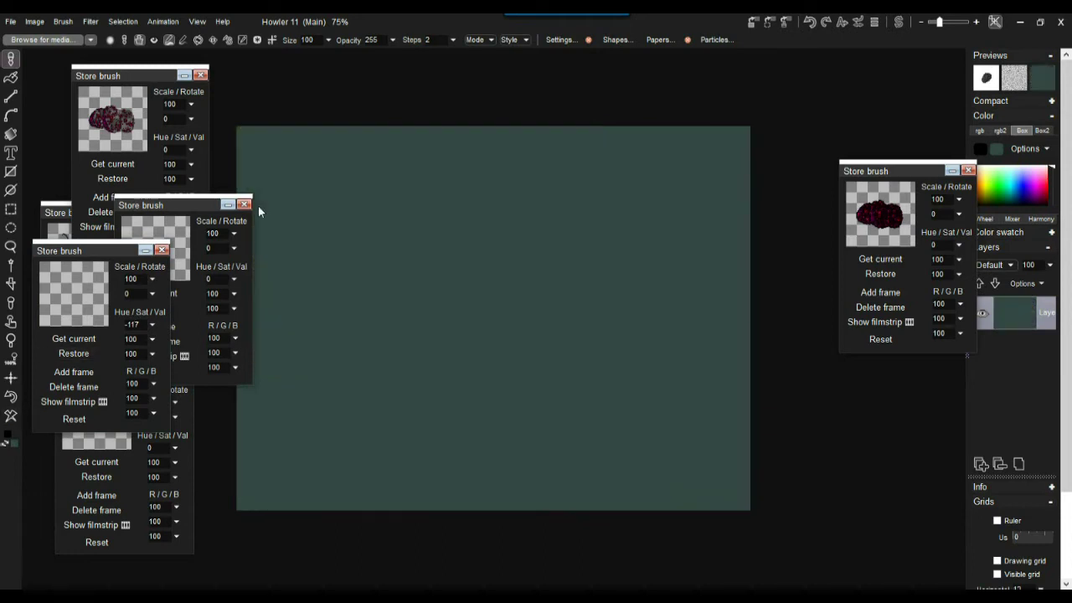
# Paint freehand loops around the empty canvas with the hue-shifted lava-rock brush
pyautogui.click(12, 114)
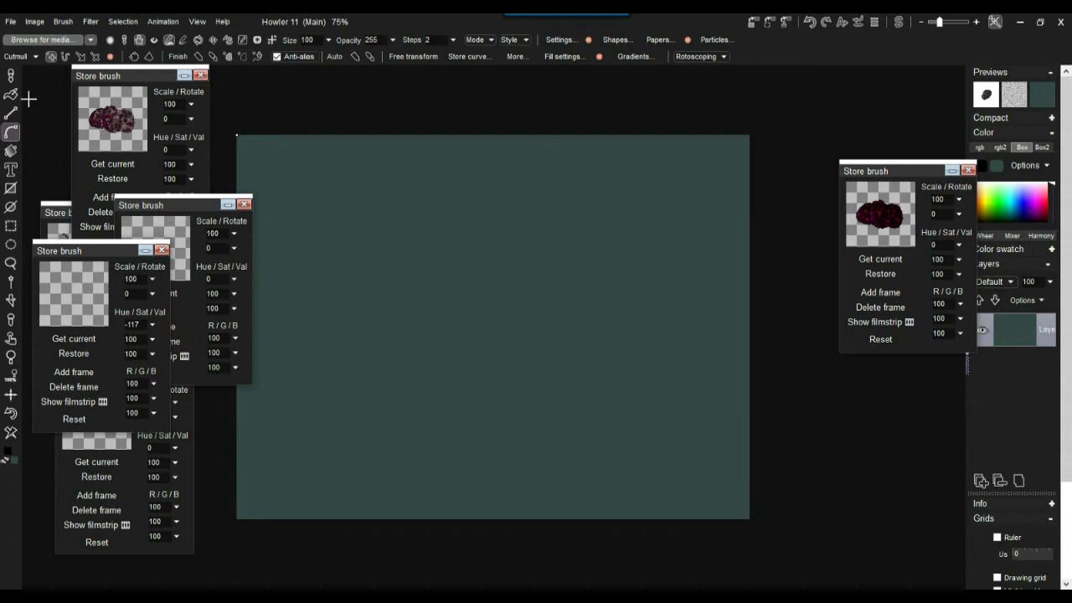
pyautogui.click(11, 75)
pyautogui.moveTo(267, 177)
pyautogui.mouseDown()
pyautogui.moveTo(700, 242)
pyautogui.moveTo(283, 300)
pyautogui.moveTo(570, 441)
pyautogui.moveTo(397, 246)
pyautogui.mouseUp()
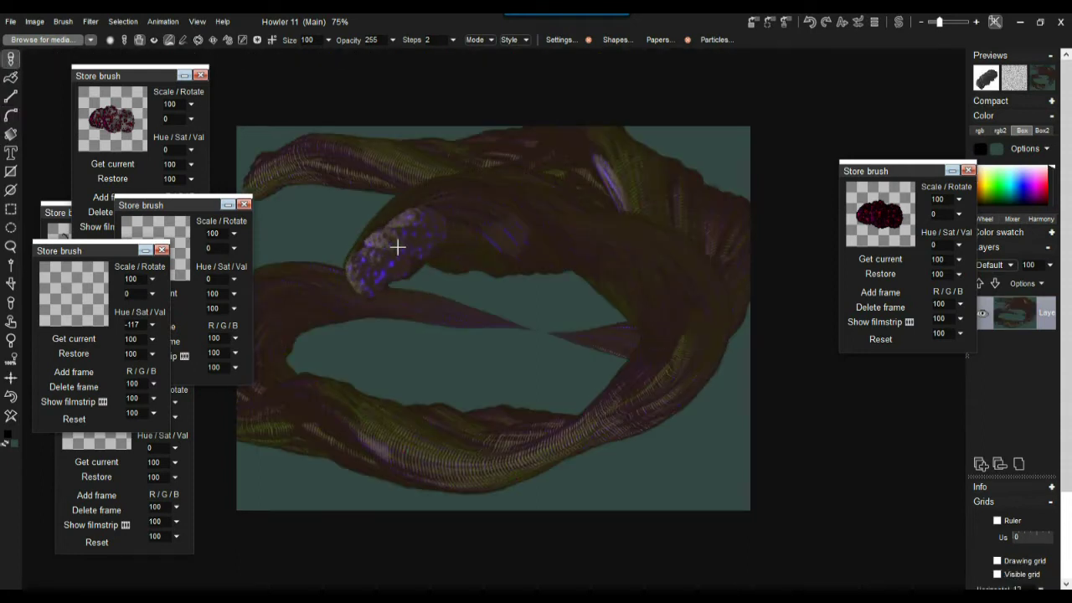
# Paint a straight diagonal line from the canvas's upper left to its lower right, and clear the canvas
pyautogui.click(10, 100)
pyautogui.moveTo(303, 187)
pyautogui.mouseDown()
pyautogui.moveTo(624, 483)
pyautogui.moveTo(746, 500)
pyautogui.moveTo(701, 483)
pyautogui.moveTo(704, 507)
pyautogui.moveTo(710, 480)
pyautogui.mouseUp()
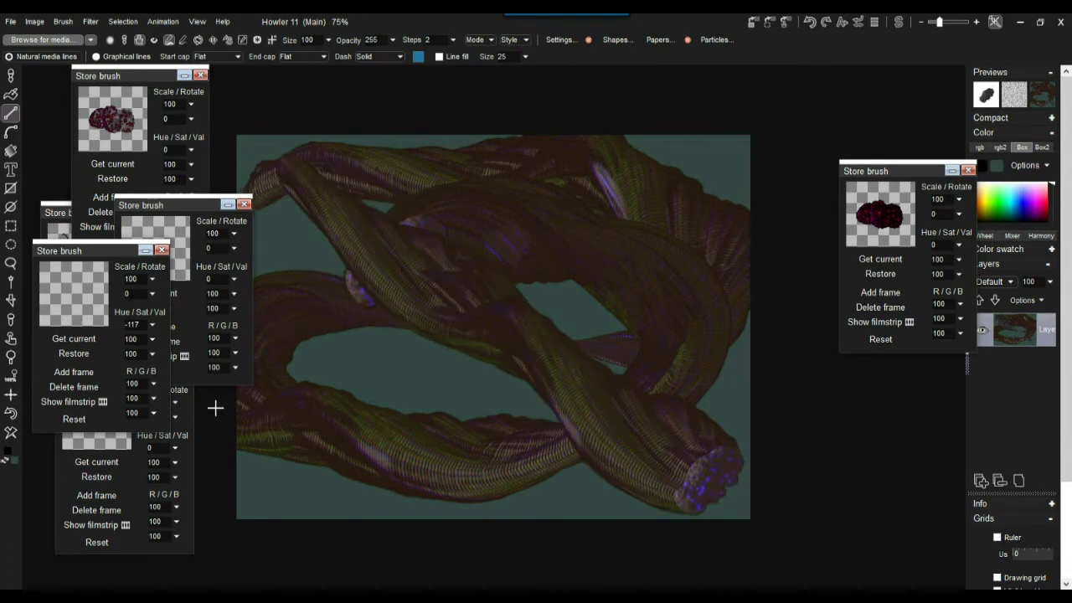
pyautogui.click(10, 432)
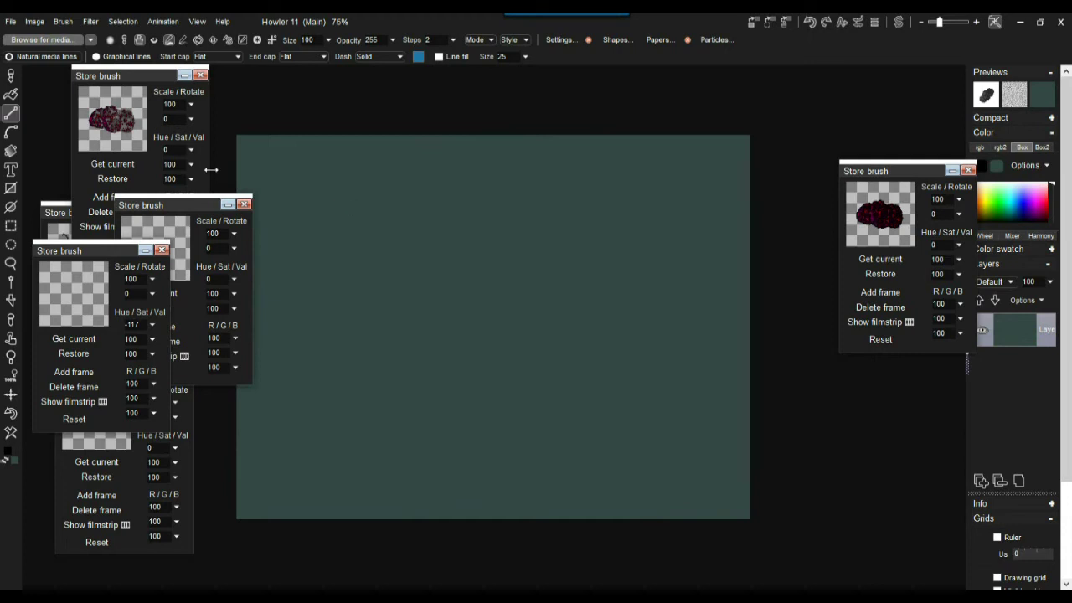
# Draw a Z-shaped Catmull curve with four points, two near the canvas's upper edge and two near its lower edge
pyautogui.click(14, 139)
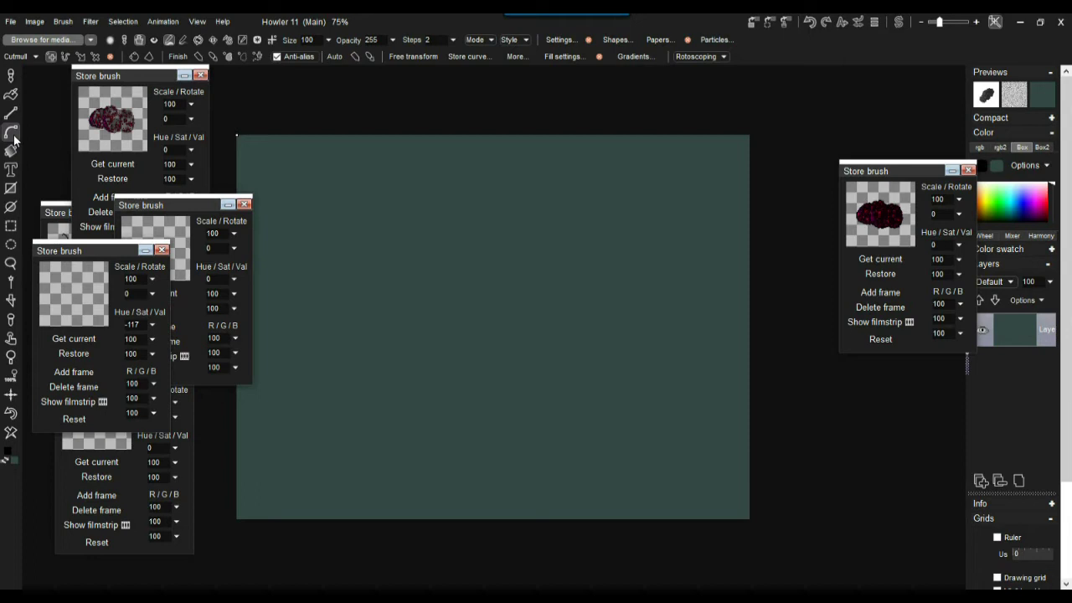
pyautogui.click(295, 176)
pyautogui.click(675, 175)
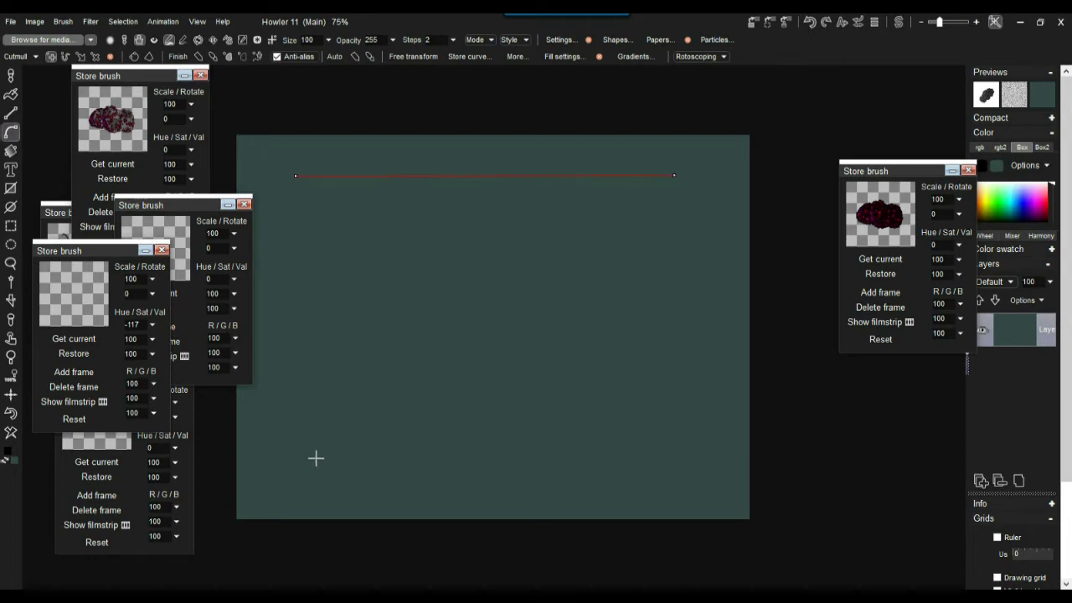
pyautogui.click(279, 475)
pyautogui.click(707, 481)
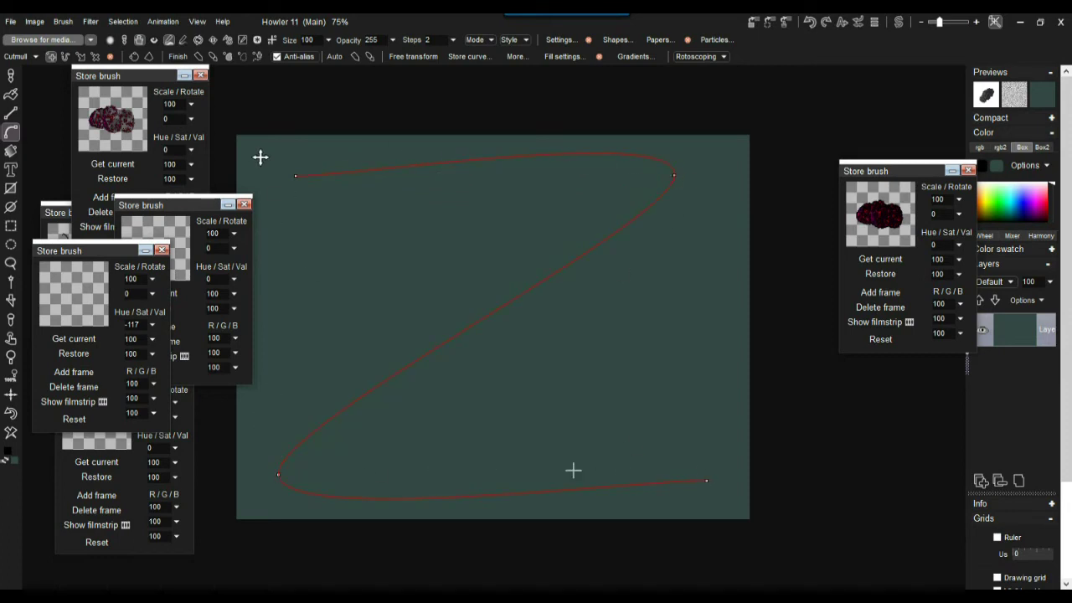
# Change the curve type to B-spline, and reshape it by moving the upper-right point past the canvas edge and inserting a left-side point
pyautogui.click(30, 56)
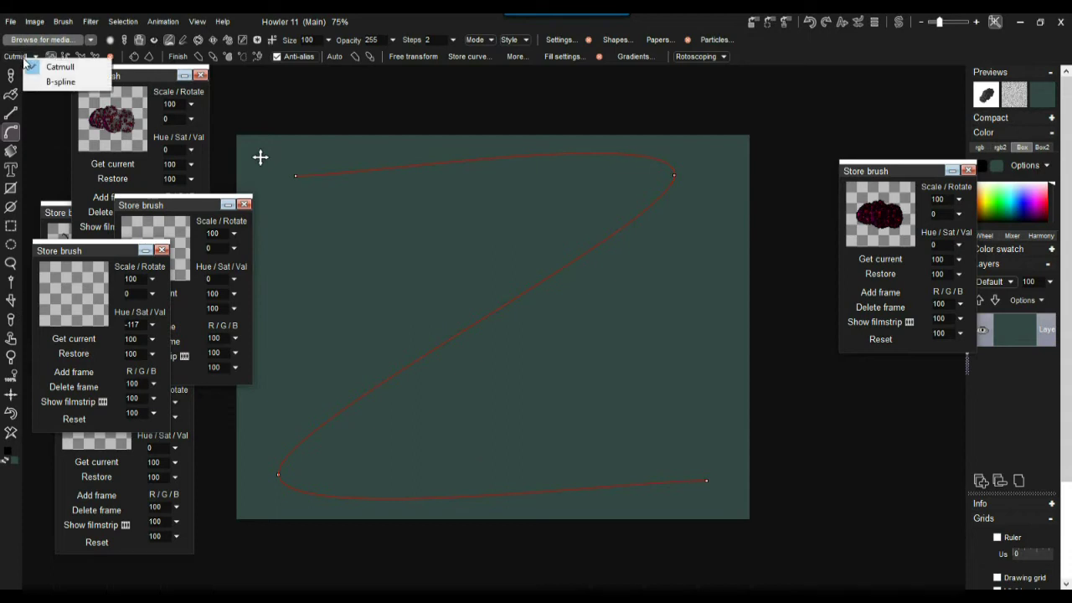
pyautogui.click(60, 82)
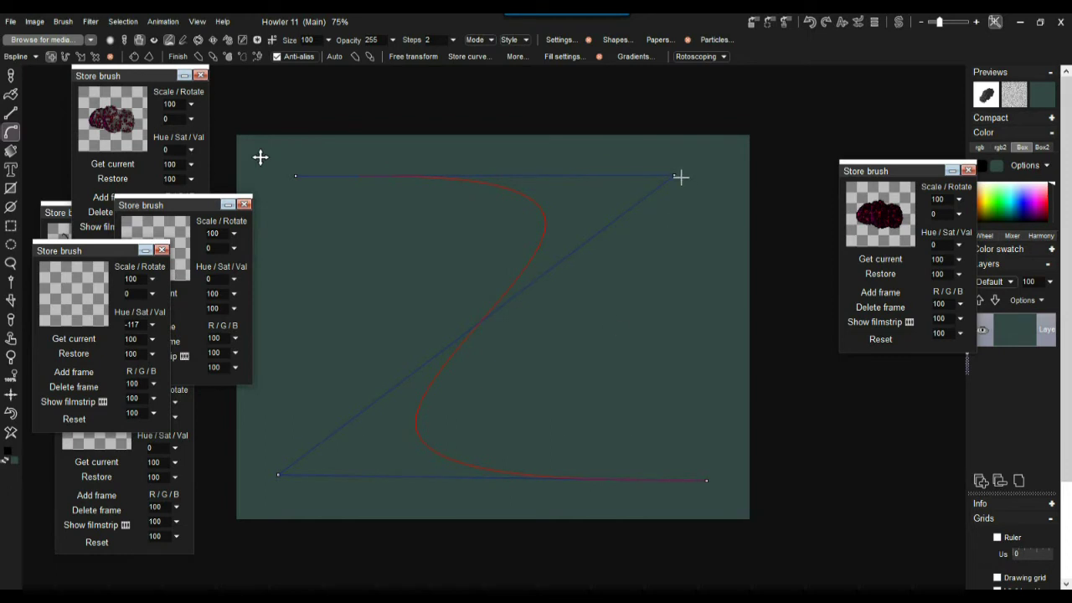
pyautogui.moveTo(681, 176); pyautogui.dragTo(784, 179)
pyautogui.moveTo(575, 289); pyautogui.dragTo(332, 270)
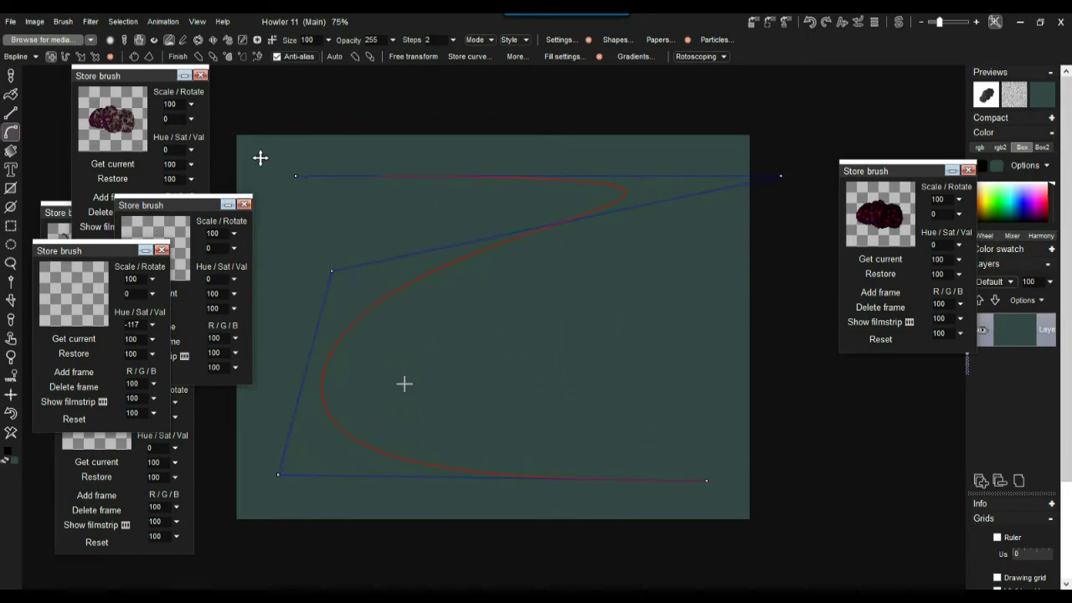
# Extend the B-spline back to its starting point as a closed loop, and reposition the two control points on its closing side
pyautogui.click(706, 356)
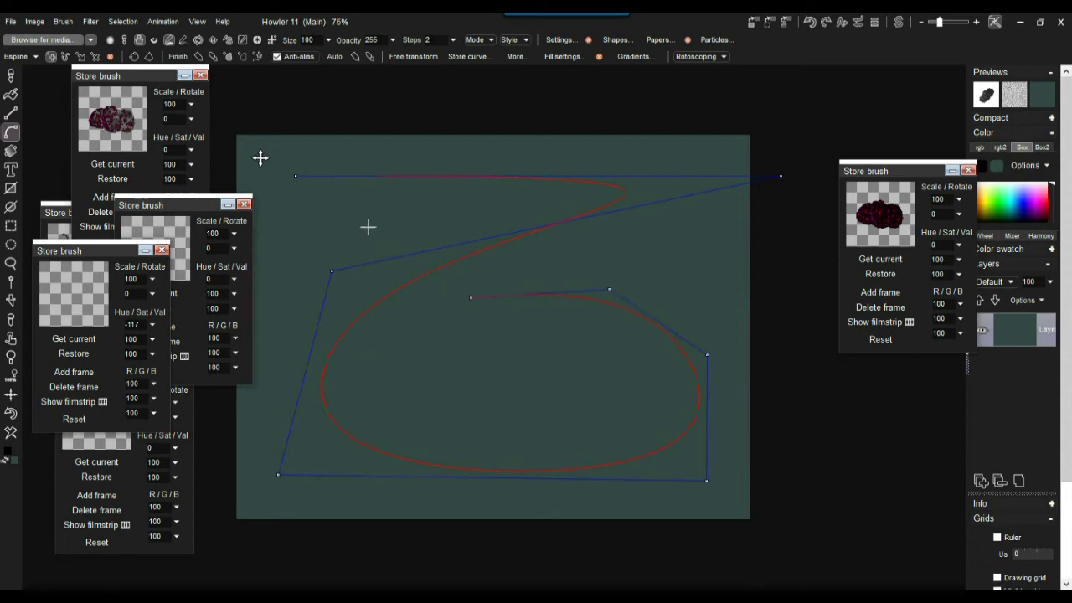
pyautogui.click(292, 176)
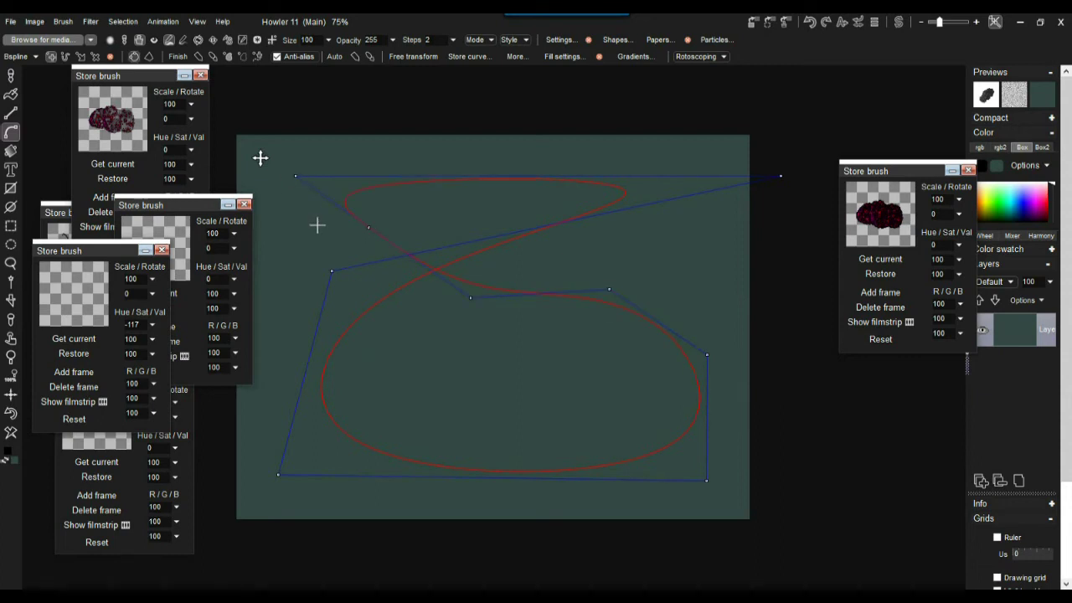
pyautogui.moveTo(470, 297); pyautogui.dragTo(474, 351)
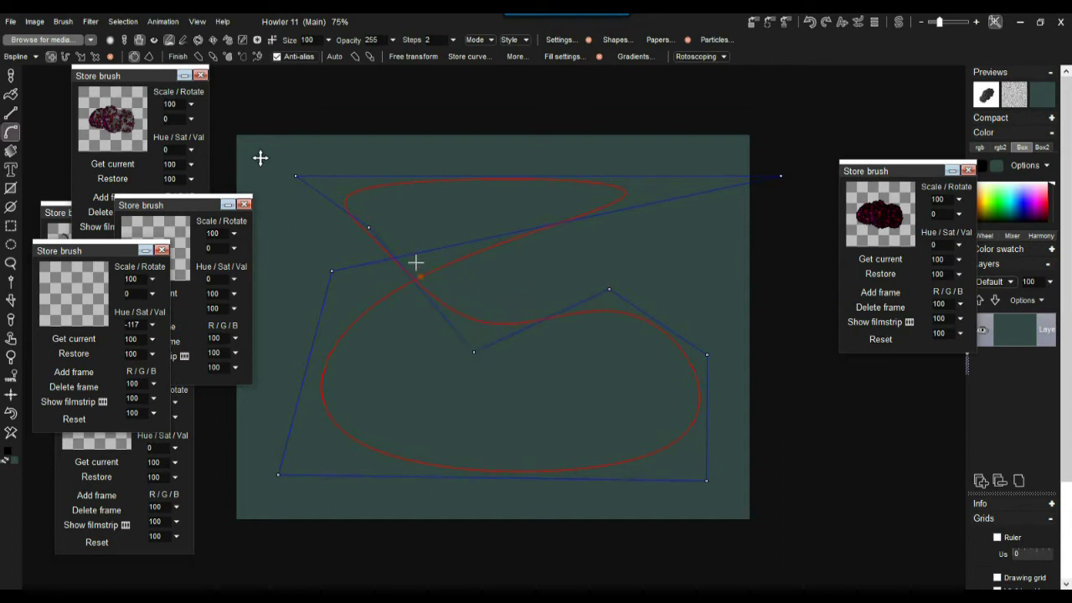
pyautogui.moveTo(366, 226); pyautogui.dragTo(335, 210)
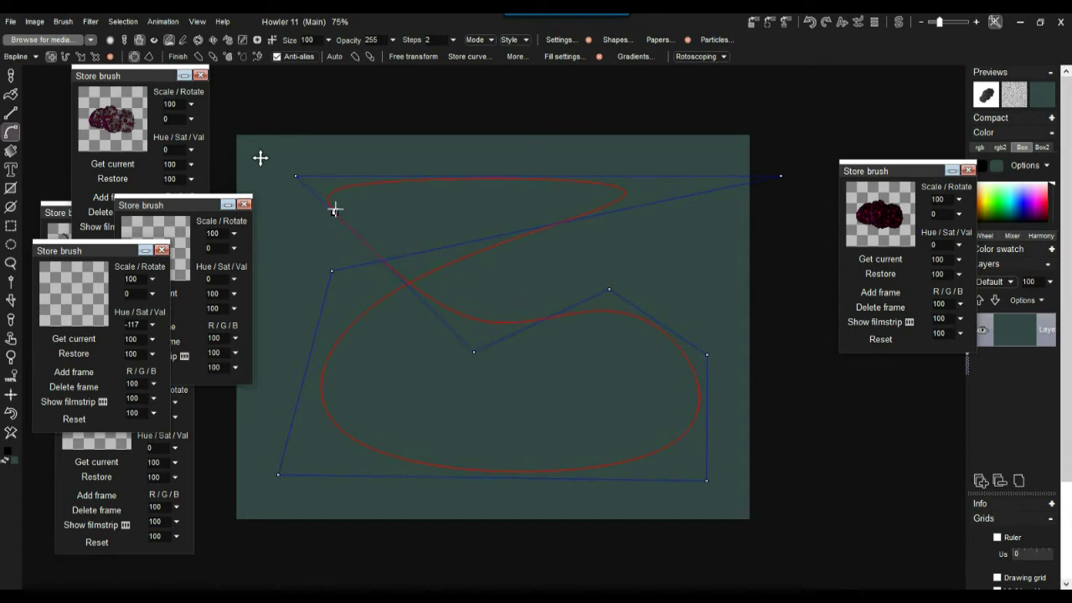
# Discard the closed curve and draw a new open B-spline arc with four control points in the canvas's upper half
pyautogui.click(134, 57)
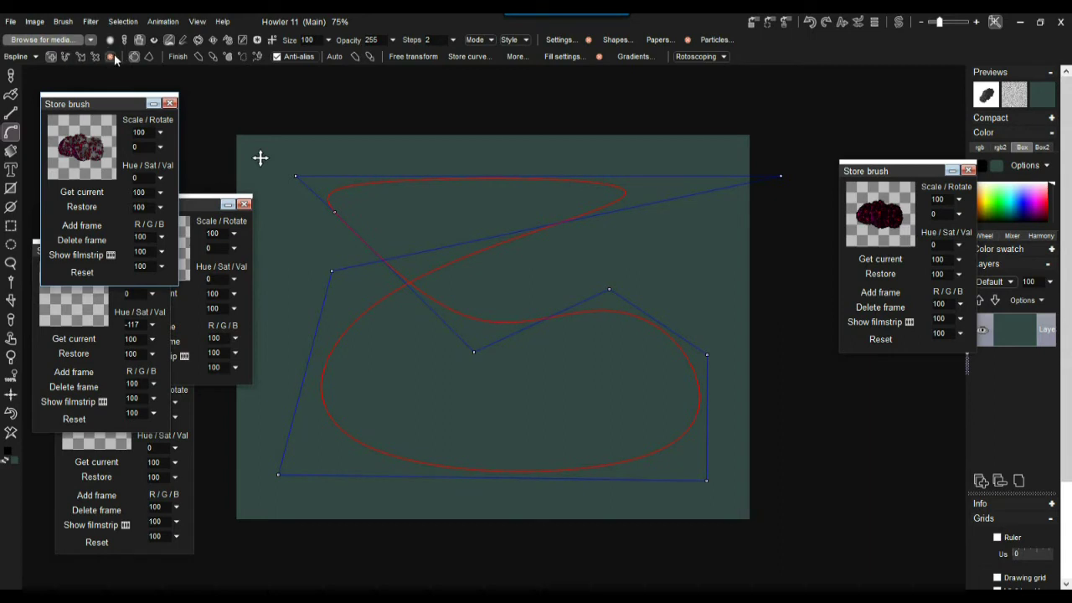
pyautogui.click(113, 56)
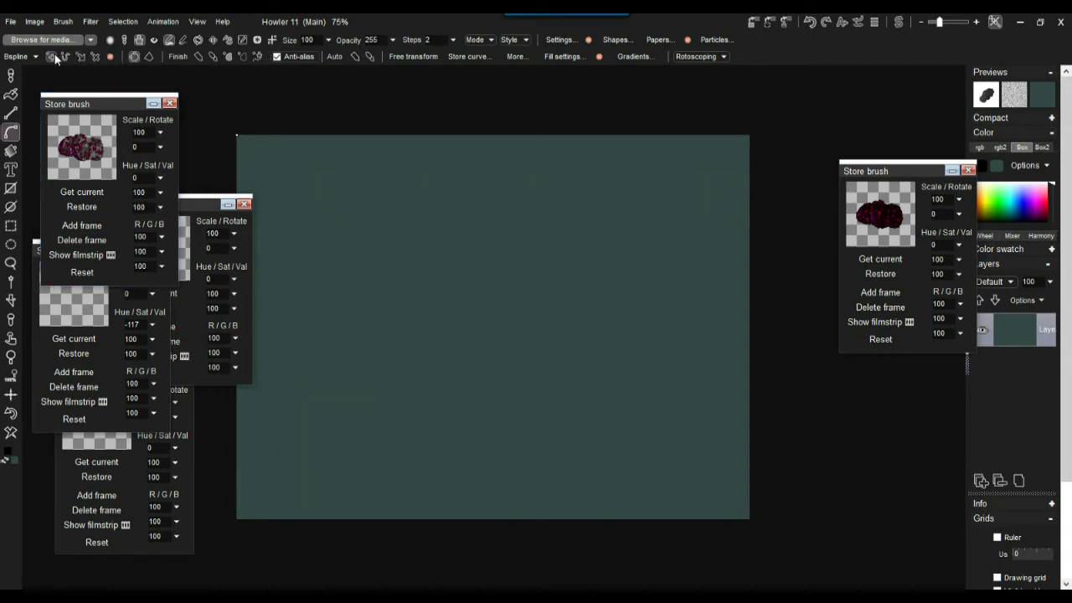
pyautogui.click(374, 199)
pyautogui.click(621, 178)
pyautogui.click(690, 257)
pyautogui.click(535, 321)
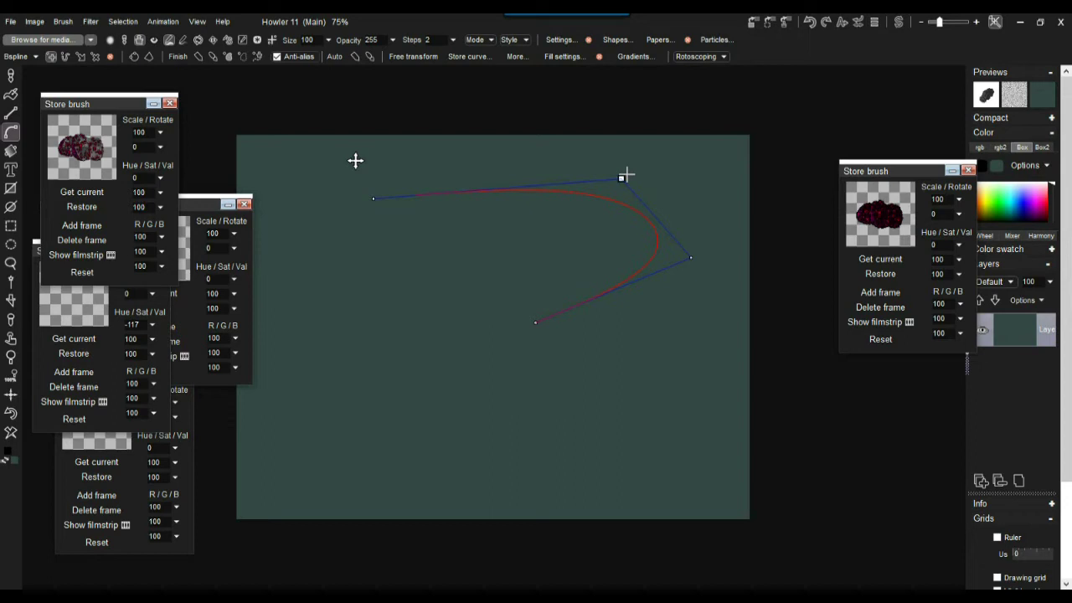
# Add an end point to the arc, then shift the second control point left and the end point down to the lower left
pyautogui.moveTo(627, 175); pyautogui.dragTo(652, 165)
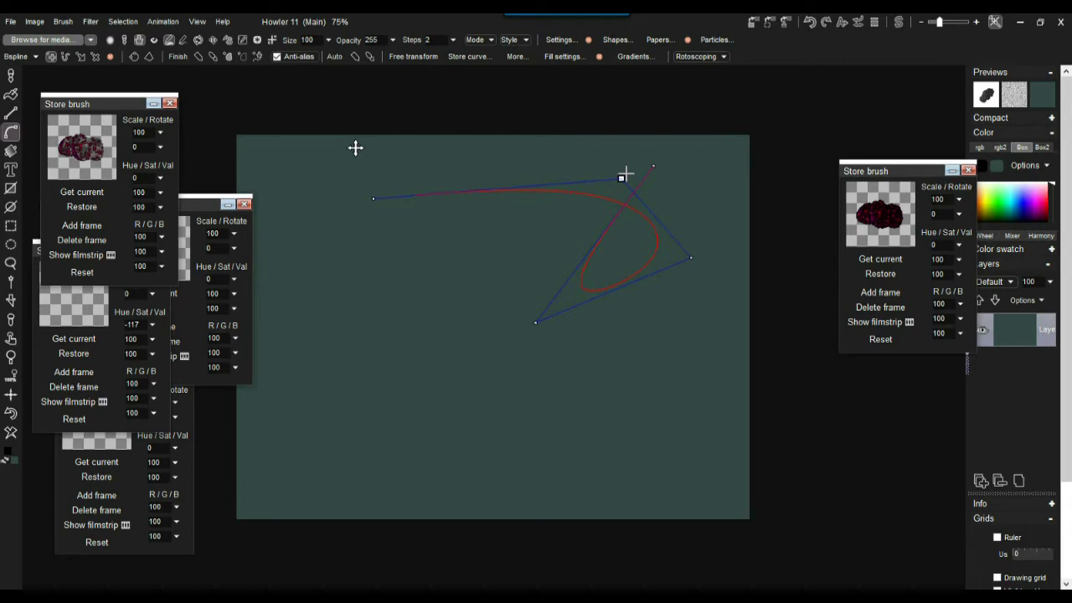
pyautogui.moveTo(627, 176); pyautogui.dragTo(569, 160)
pyautogui.moveTo(658, 167); pyautogui.dragTo(459, 295)
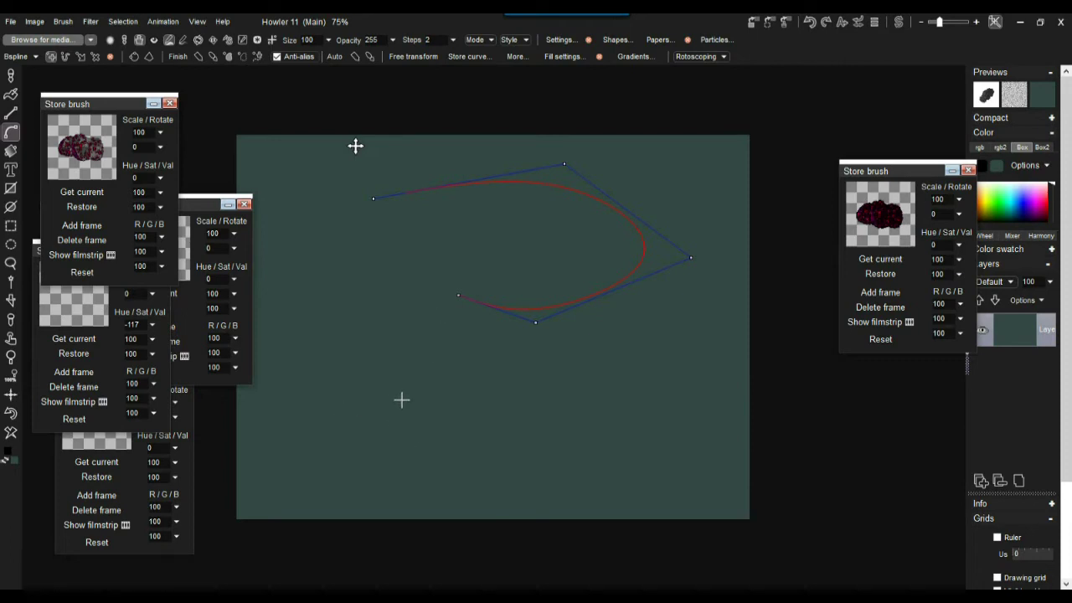
# Add three closely spaced control points curling upward from the curve's lower-left end
pyautogui.click(456, 289)
pyautogui.click(456, 279)
pyautogui.click(463, 273)
# Insert another control point in the small hook and bring the curve's end point back close to it
pyautogui.scroll(5, 468, 269)
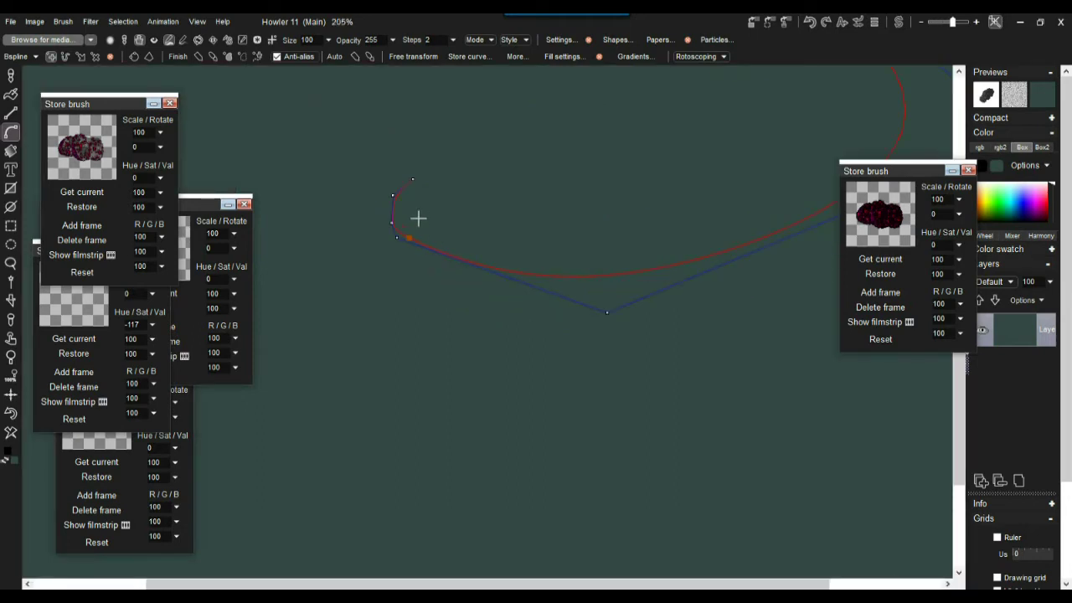
pyautogui.scroll(3, 444, 212)
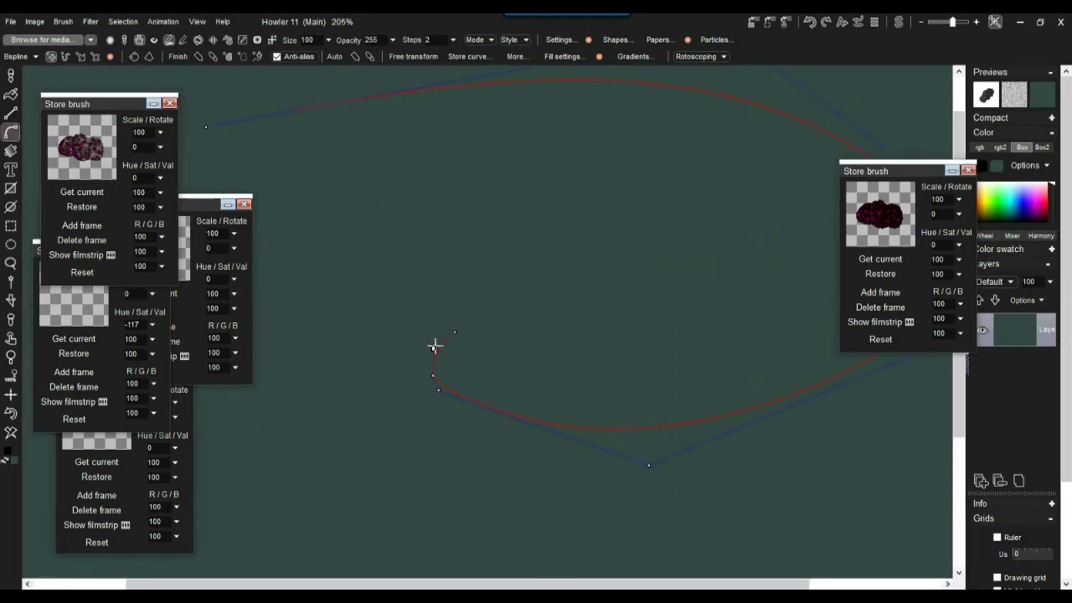
pyautogui.scroll(3, 435, 344)
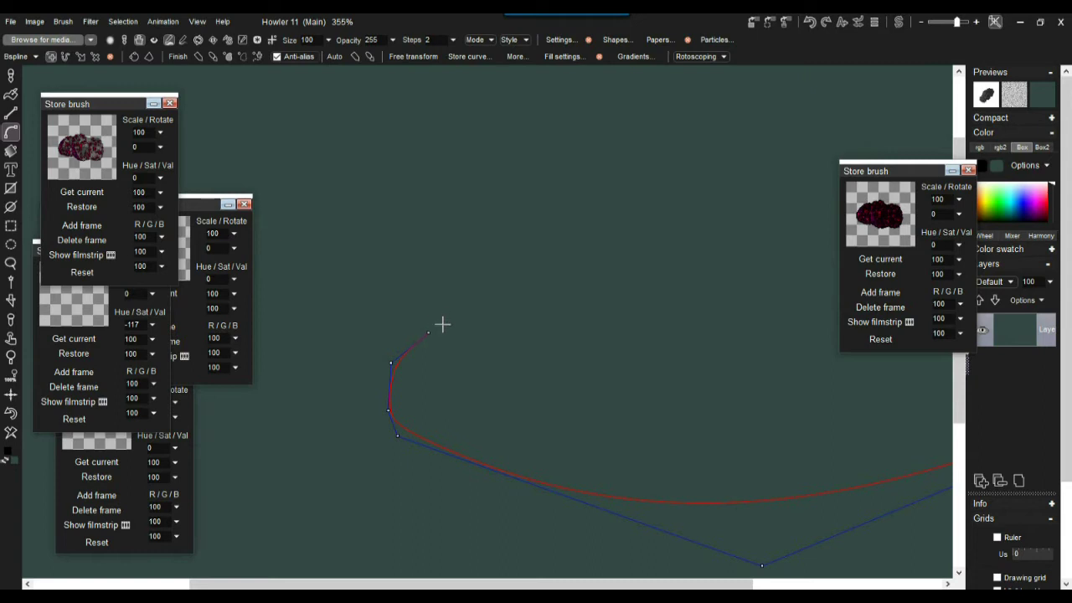
pyautogui.moveTo(451, 322); pyautogui.dragTo(418, 337)
pyautogui.moveTo(402, 349); pyautogui.dragTo(565, 314)
pyautogui.scroll(2, 472, 326)
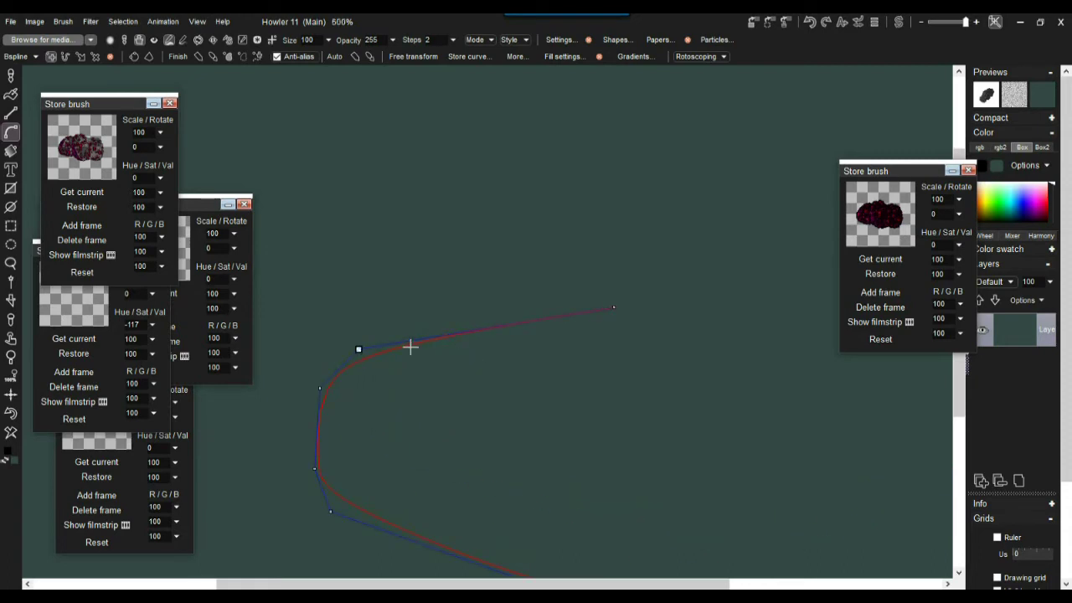
pyautogui.moveTo(619, 309); pyautogui.dragTo(380, 343)
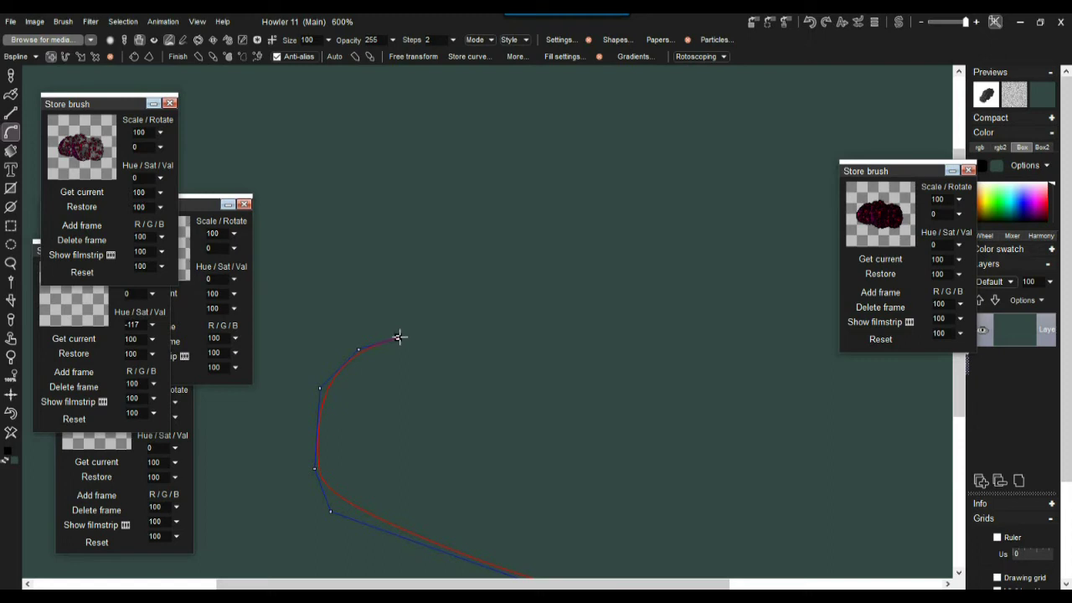
# Pull the hook's upper control point outward, insert a point beside the end, and move both back into a tight curl
pyautogui.moveTo(358, 349); pyautogui.dragTo(297, 270)
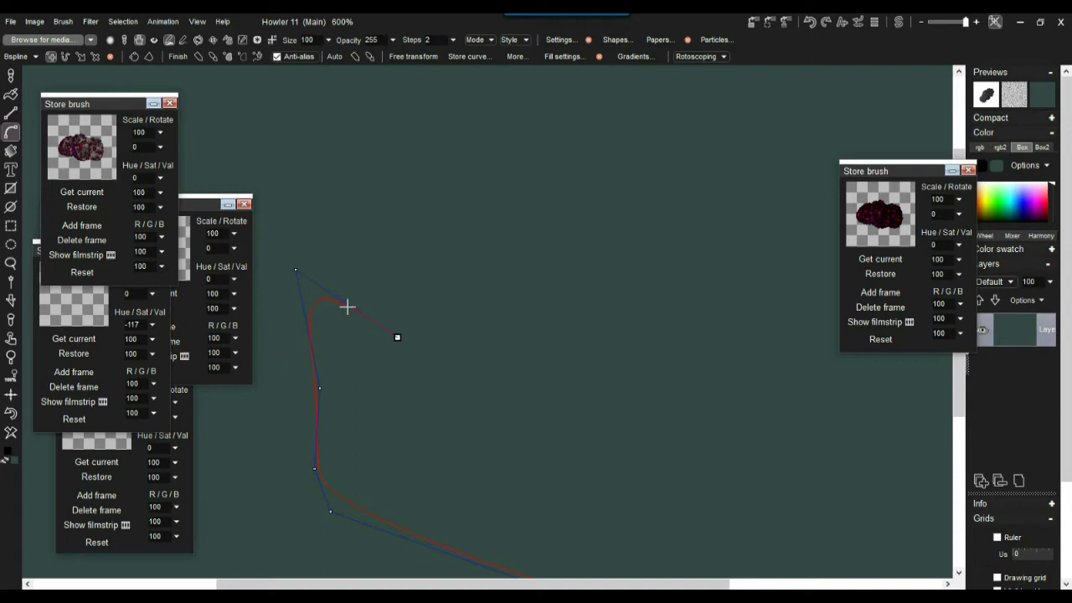
pyautogui.moveTo(298, 269); pyautogui.dragTo(291, 176)
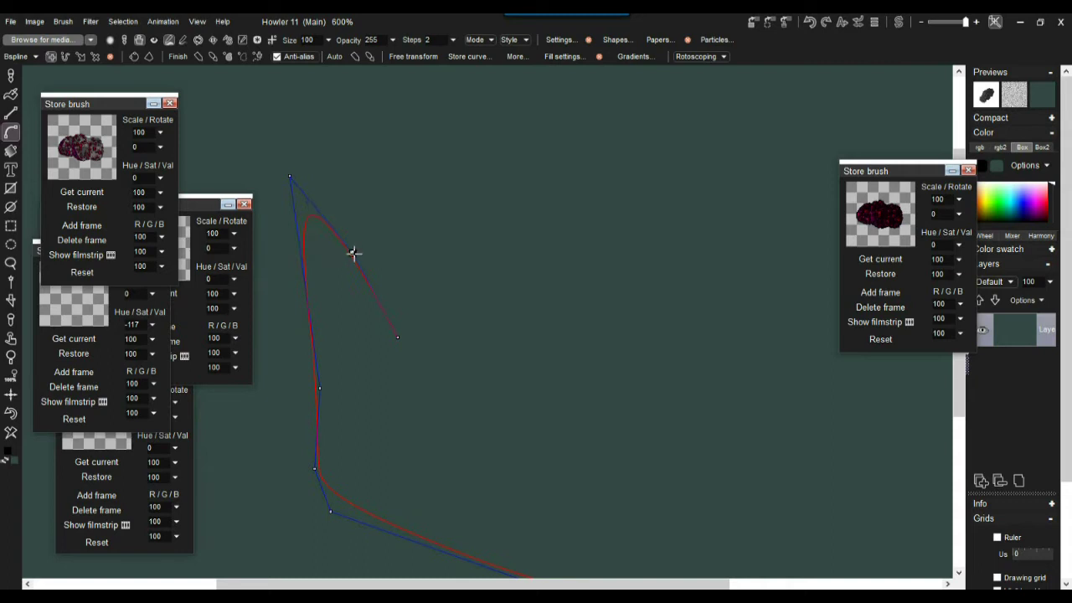
pyautogui.moveTo(291, 179); pyautogui.dragTo(349, 334)
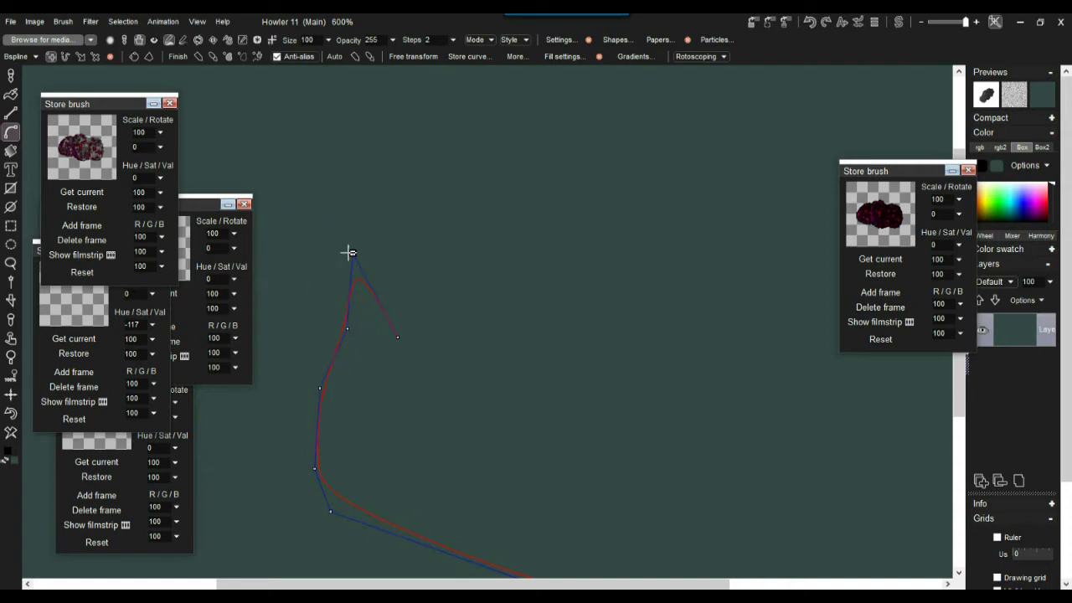
pyautogui.moveTo(352, 251); pyautogui.dragTo(376, 325)
# Extend the hooked end of the curve with two widely spaced control points rising toward the upper right
pyautogui.scroll(-2, 646, 372)
pyautogui.scroll(-5, 646, 372)
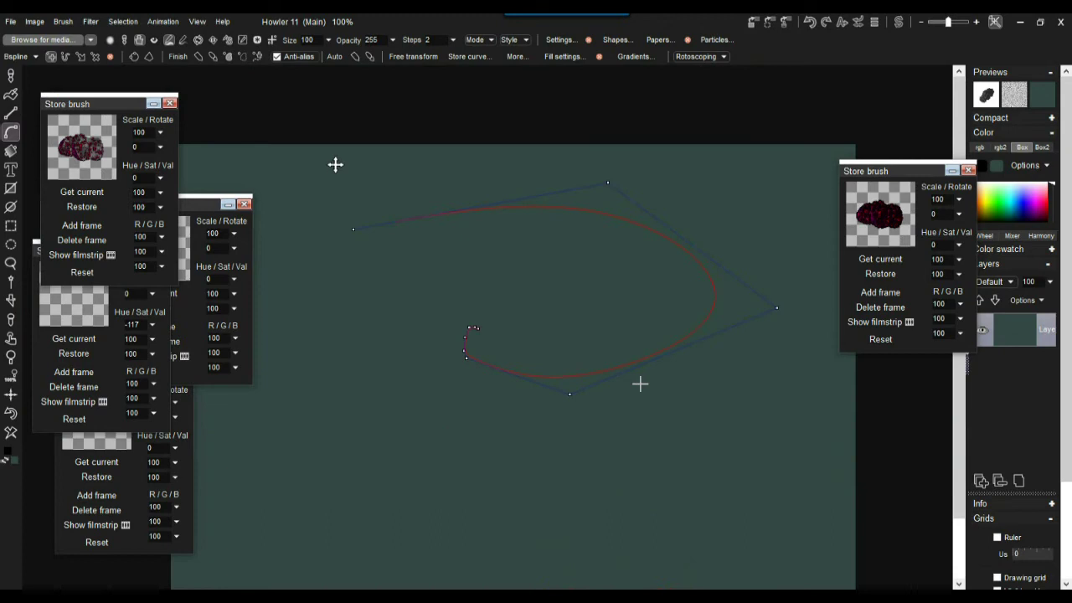
pyautogui.scroll(5, 383, 337)
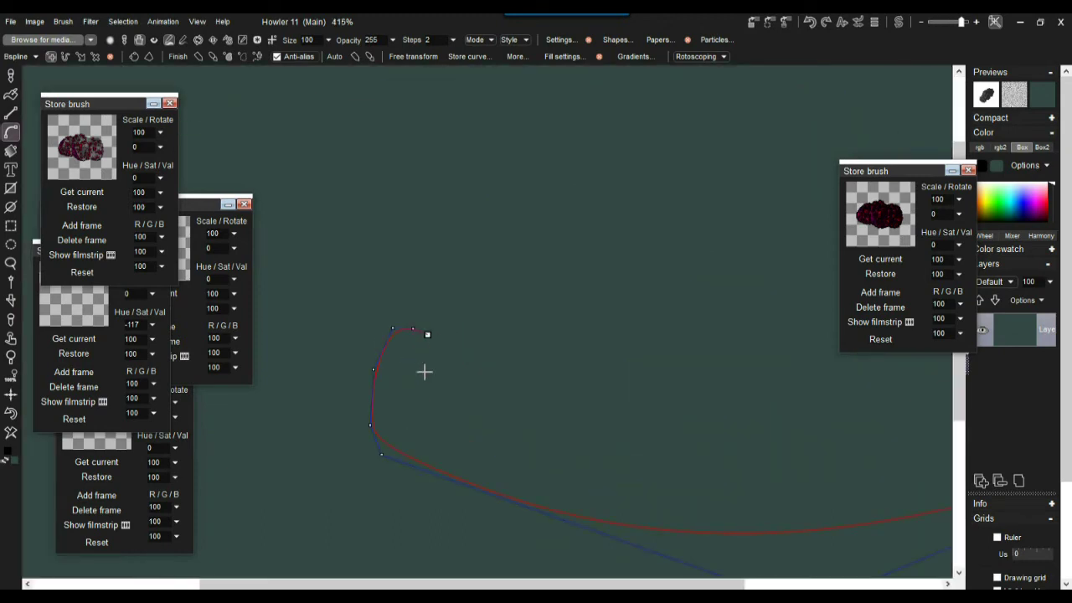
pyautogui.scroll(1, 423, 370)
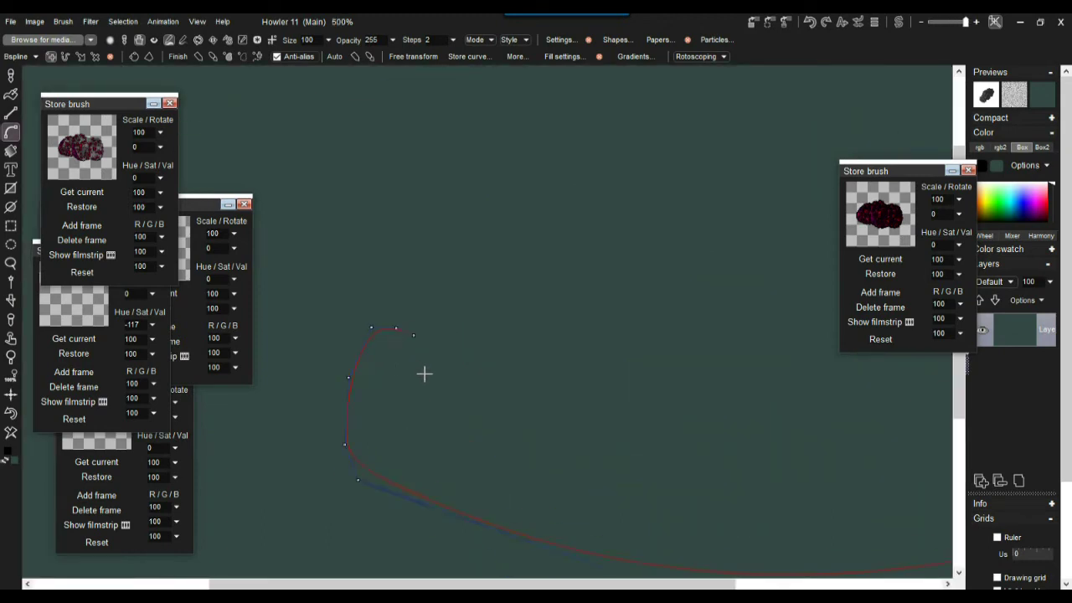
pyautogui.click(507, 358)
pyautogui.click(613, 263)
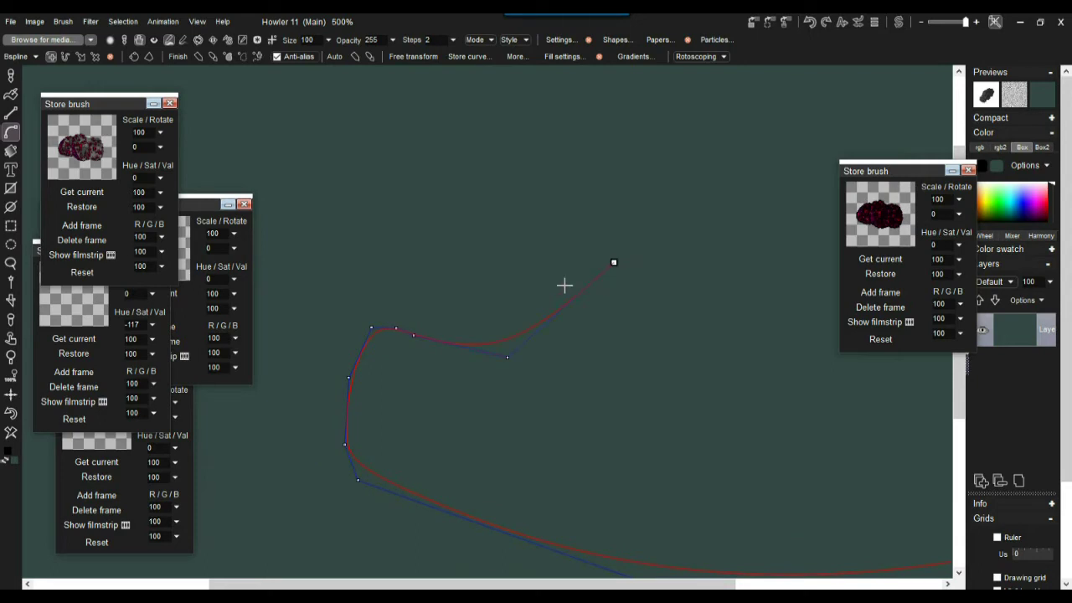
pyautogui.scroll(-6, 469, 287)
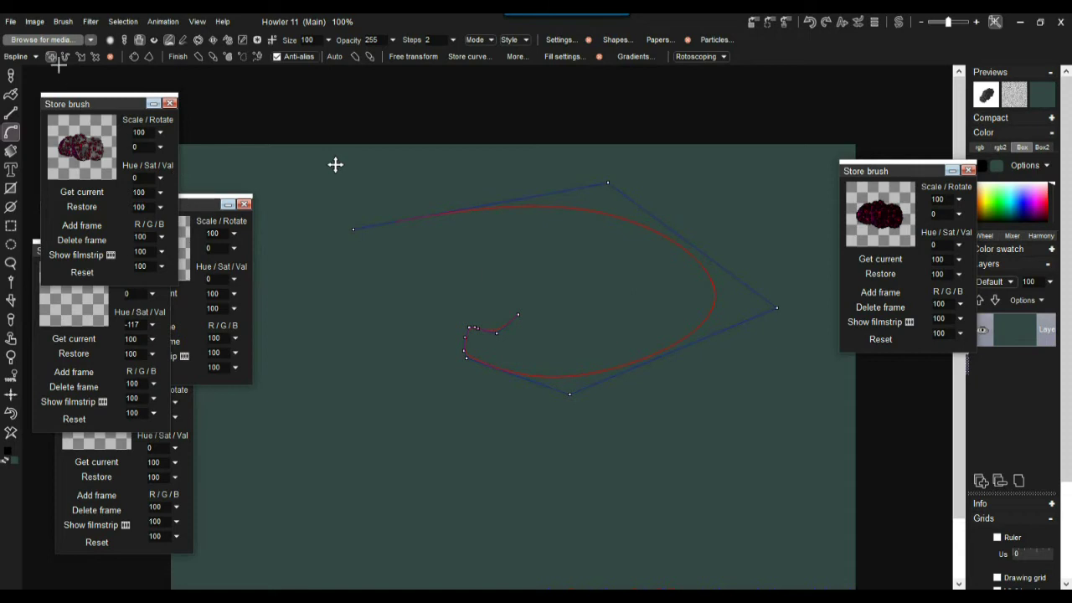
# Try stroking the curve with the Totally oils brush and pick bright green as the paint color
pyautogui.click(92, 45)
pyautogui.moveTo(127, 50)
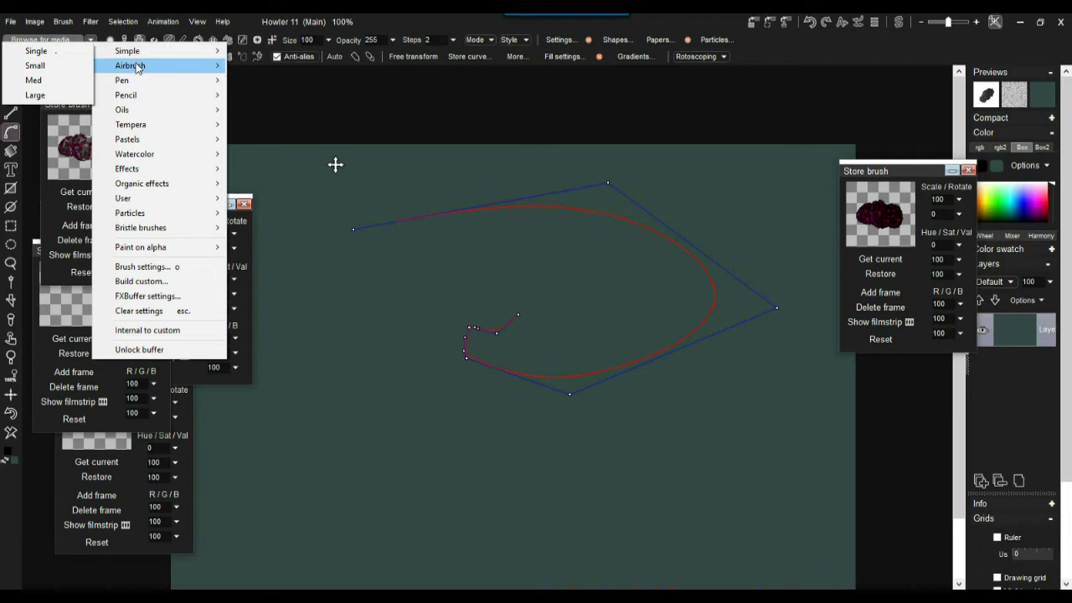
pyautogui.moveTo(149, 115)
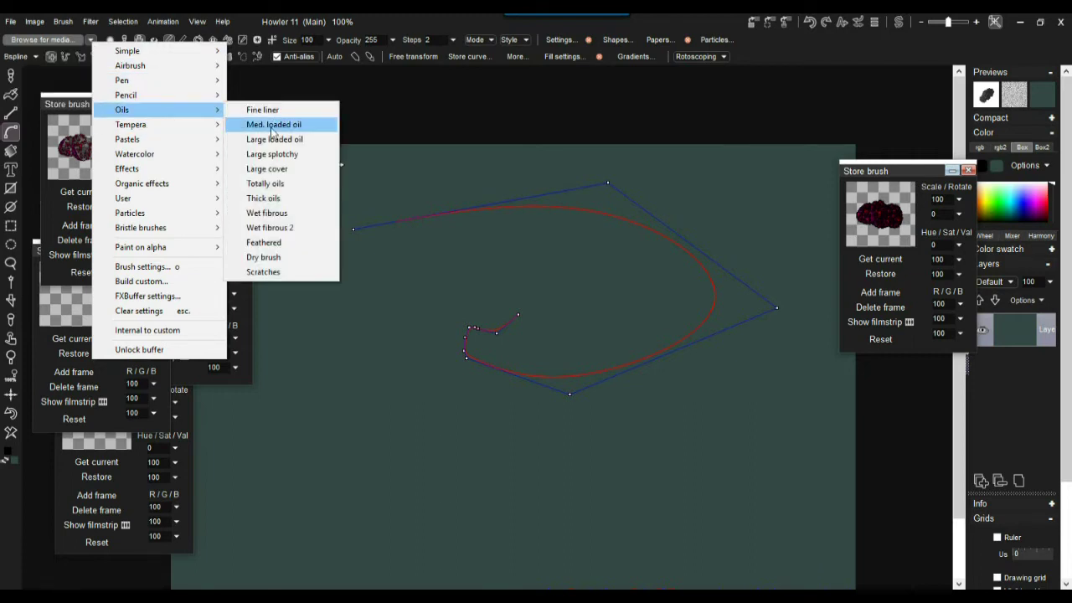
pyautogui.click(278, 184)
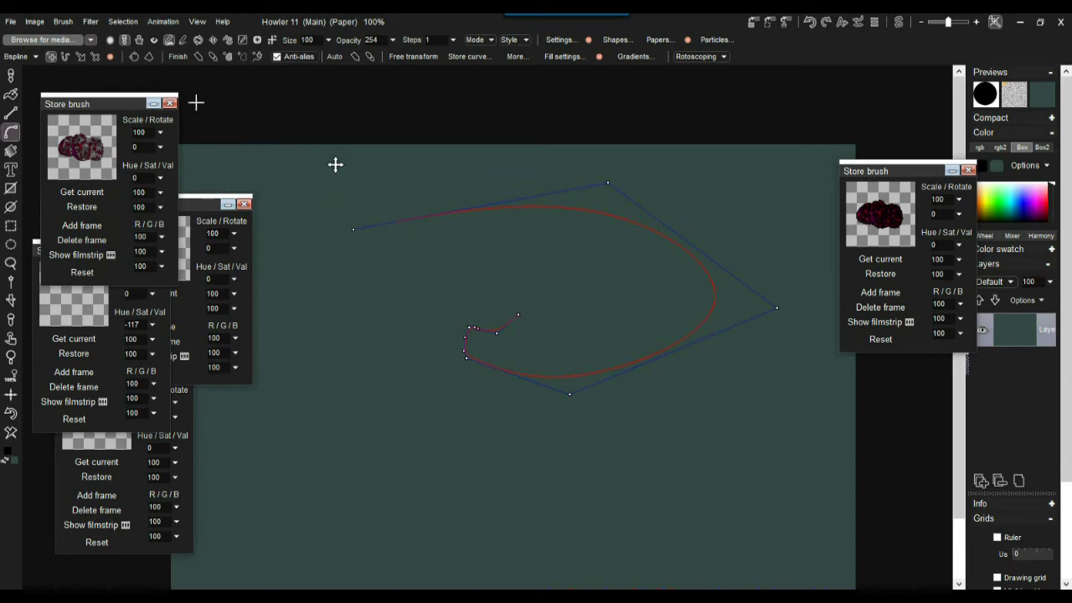
pyautogui.click(196, 56)
pyautogui.click(996, 195)
pyautogui.scroll(3, 587, 222)
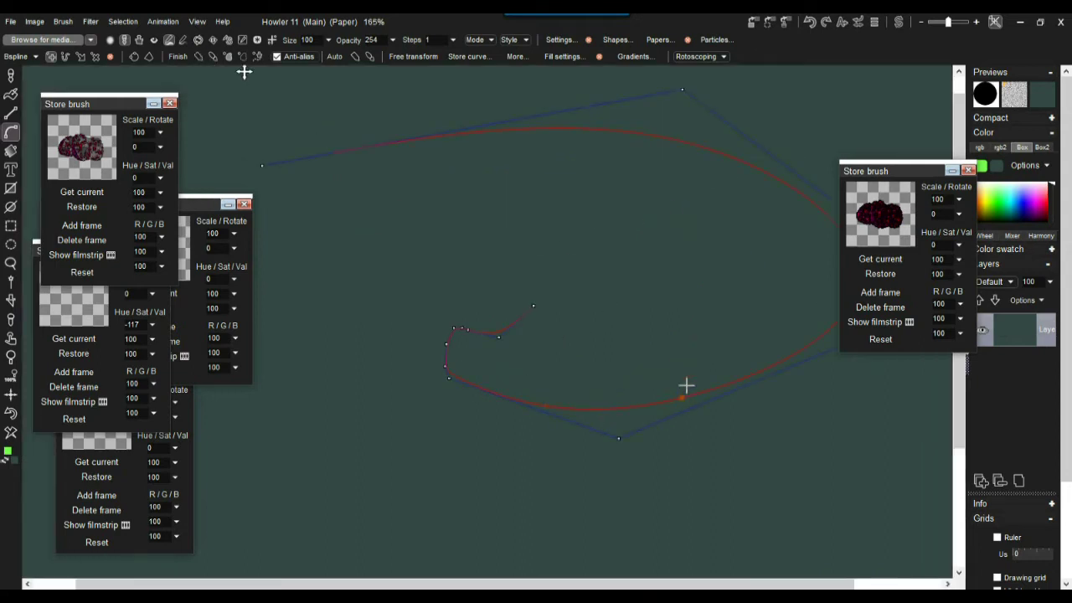
pyautogui.moveTo(651, 271); pyautogui.dragTo(611, 298)
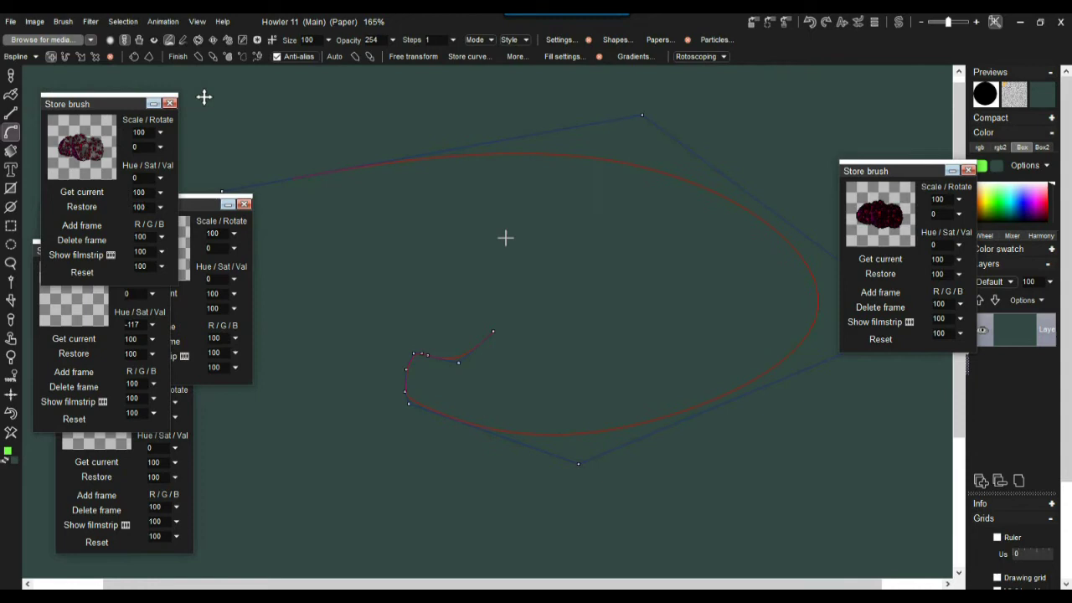
# Stroke the full curve in green with the Large airbrush preset
pyautogui.click(91, 40)
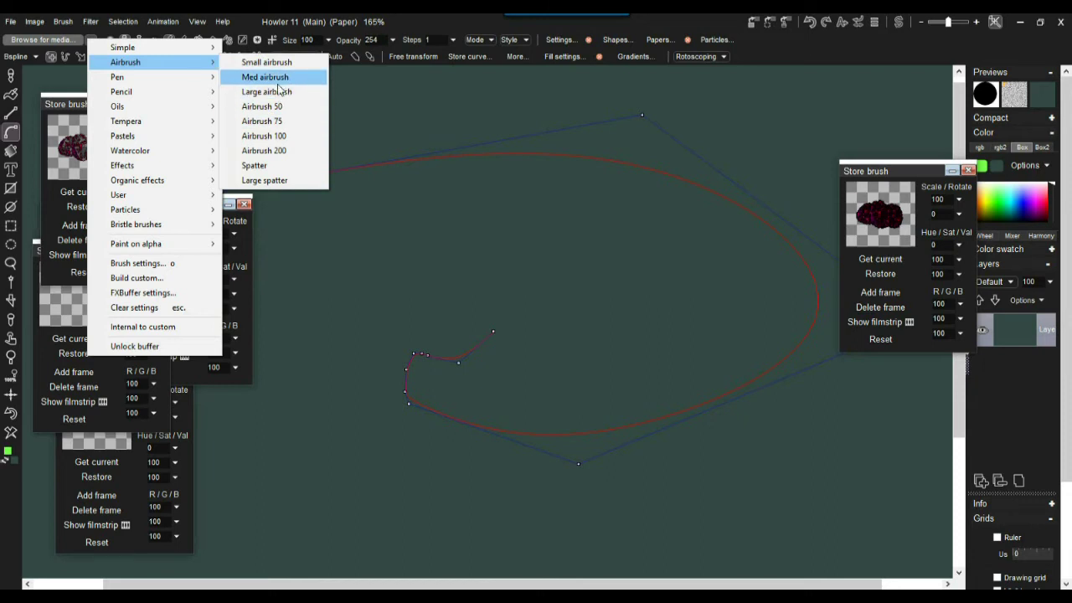
pyautogui.click(279, 90)
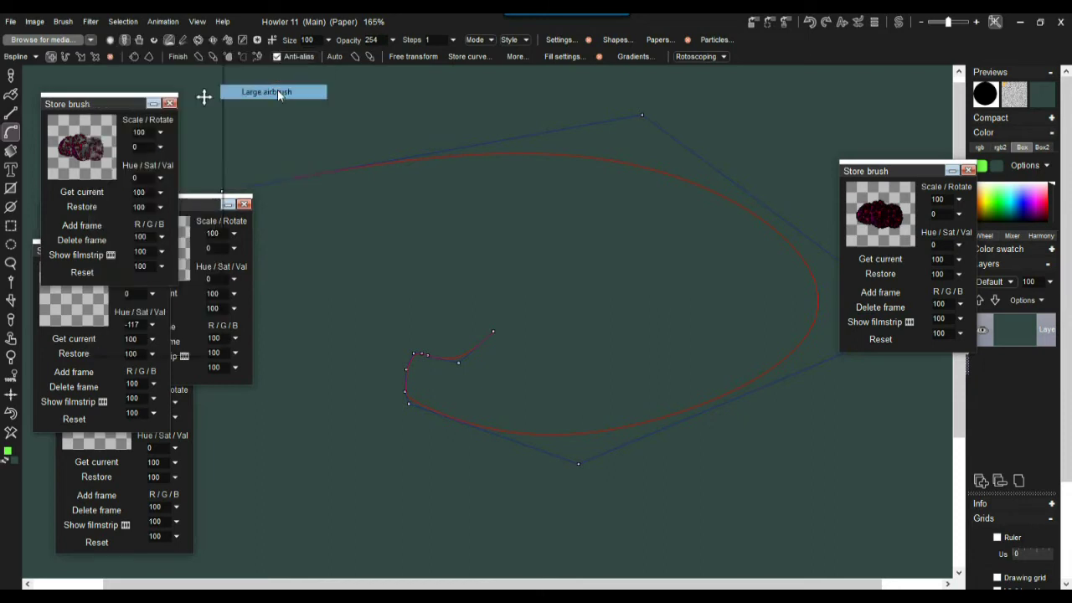
pyautogui.click(199, 55)
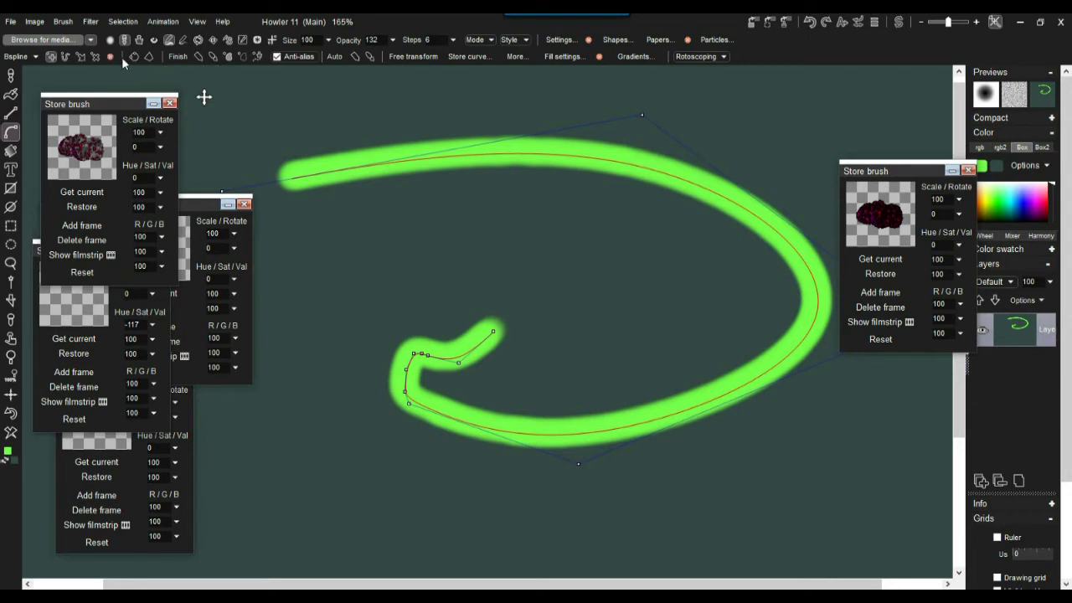
# Switch back to the Totally oils brush and stroke over the green curve twice to smear the paint
pyautogui.click(90, 41)
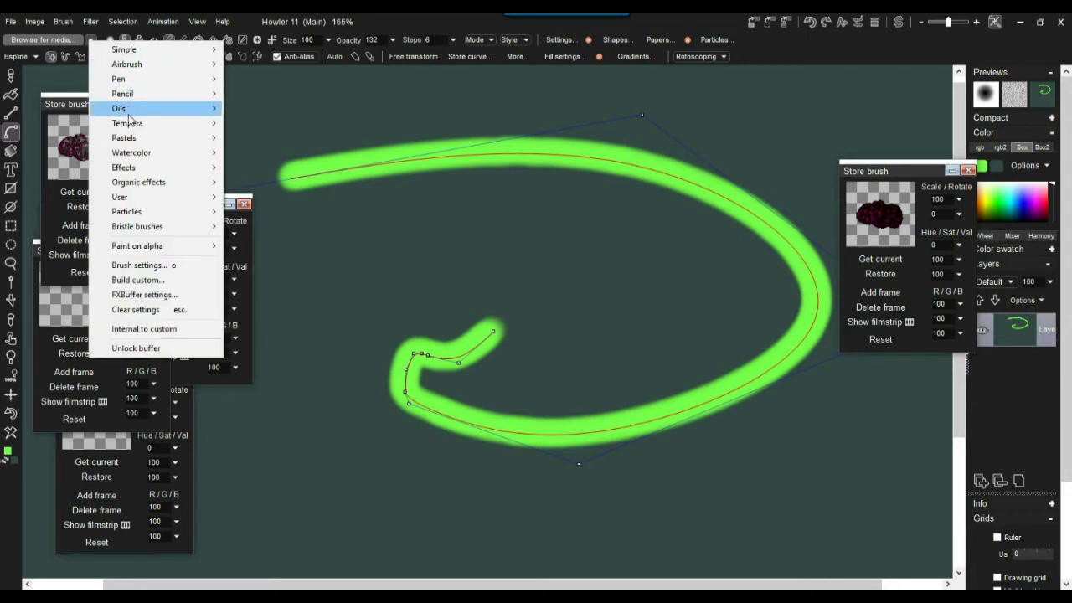
pyautogui.moveTo(129, 116)
pyautogui.click(251, 183)
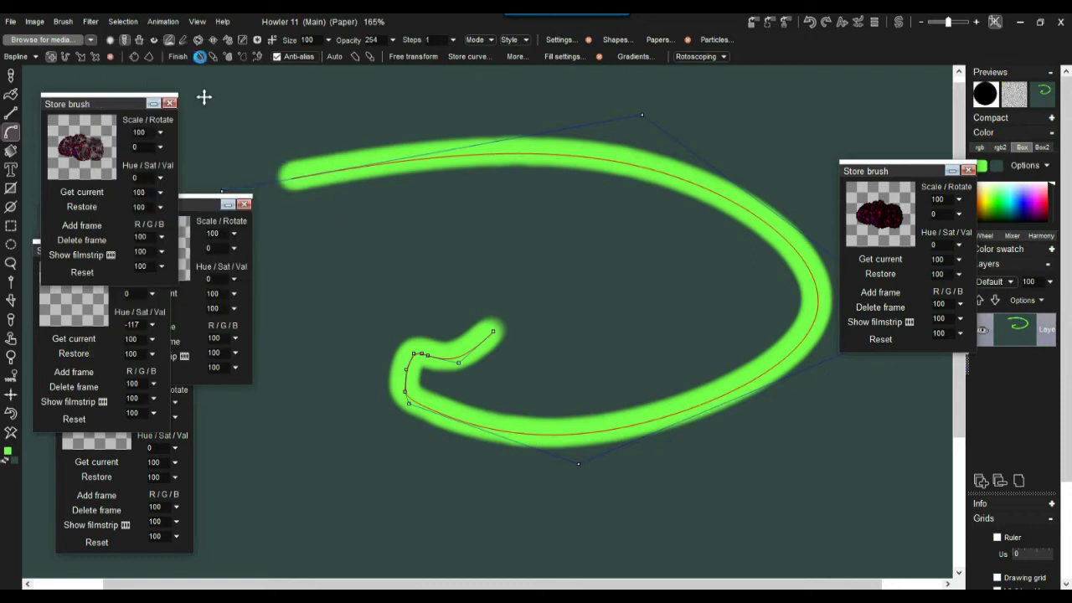
pyautogui.click(200, 57)
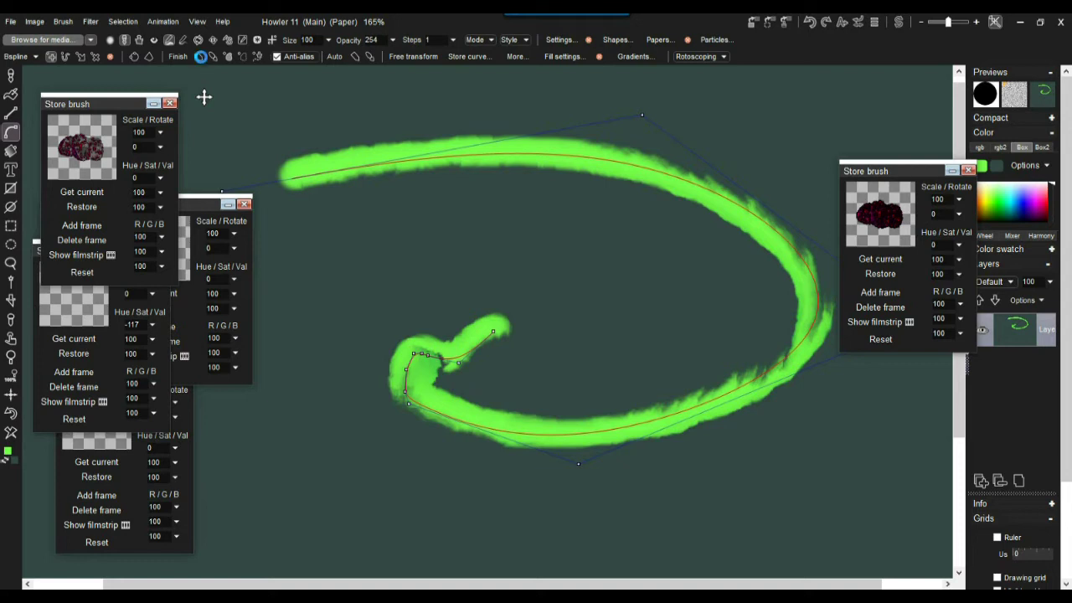
pyautogui.click(200, 56)
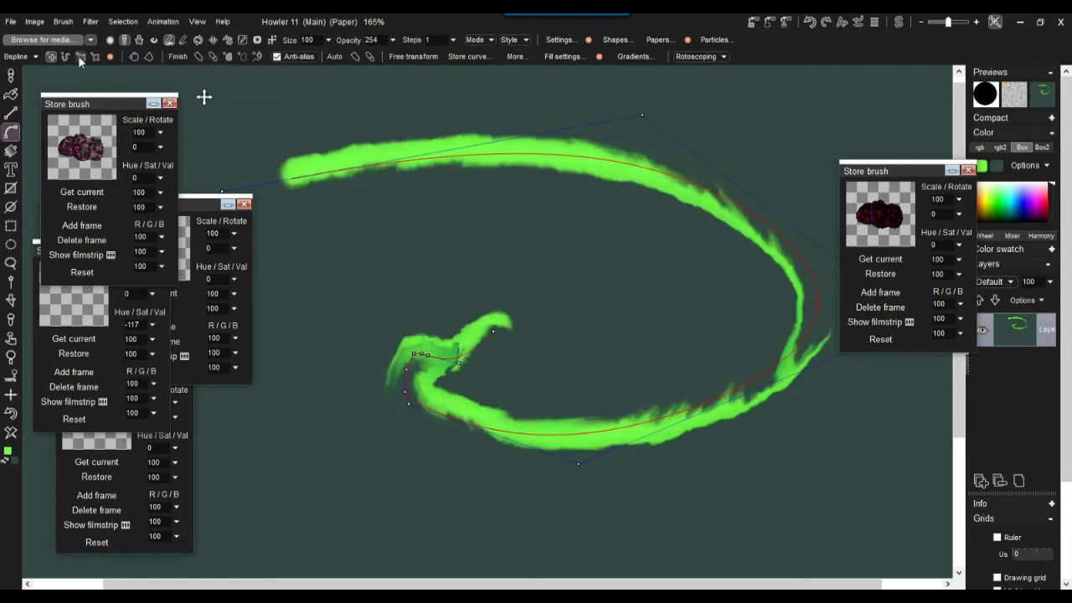
# Fill the area enclosed by the curve with green paint and inspect the bumpy paper texture up close
pyautogui.click(226, 57)
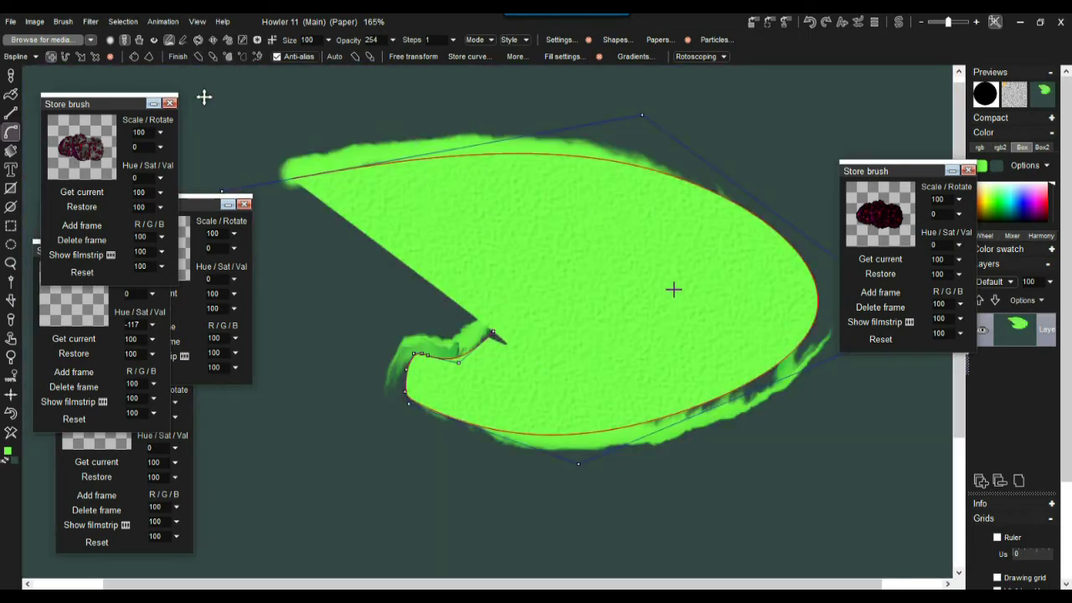
pyautogui.scroll(3, 632, 222)
pyautogui.scroll(-1, 630, 234)
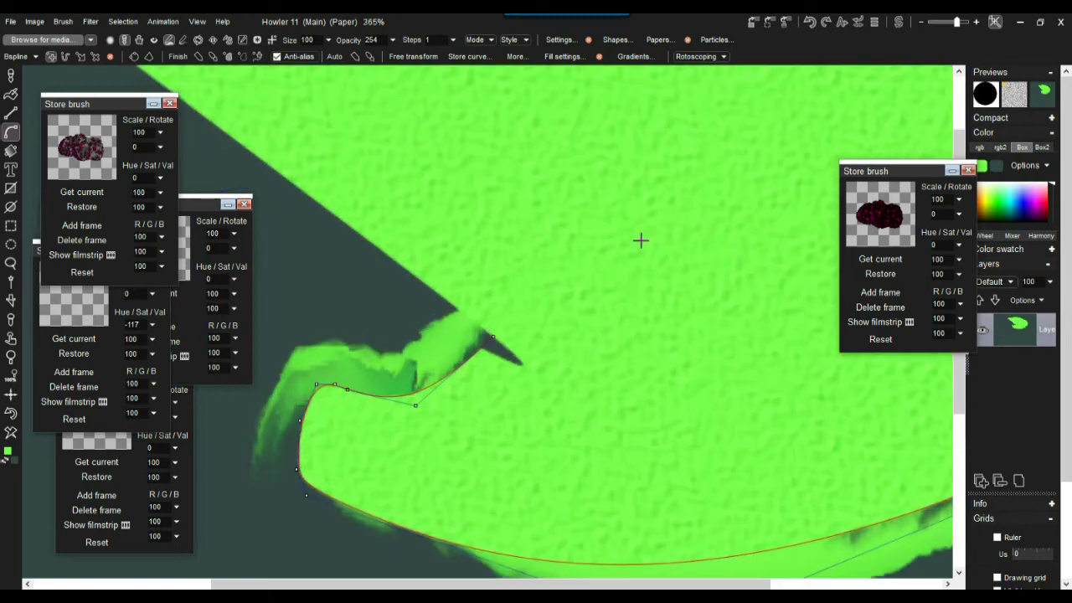
pyautogui.scroll(-2, 639, 239)
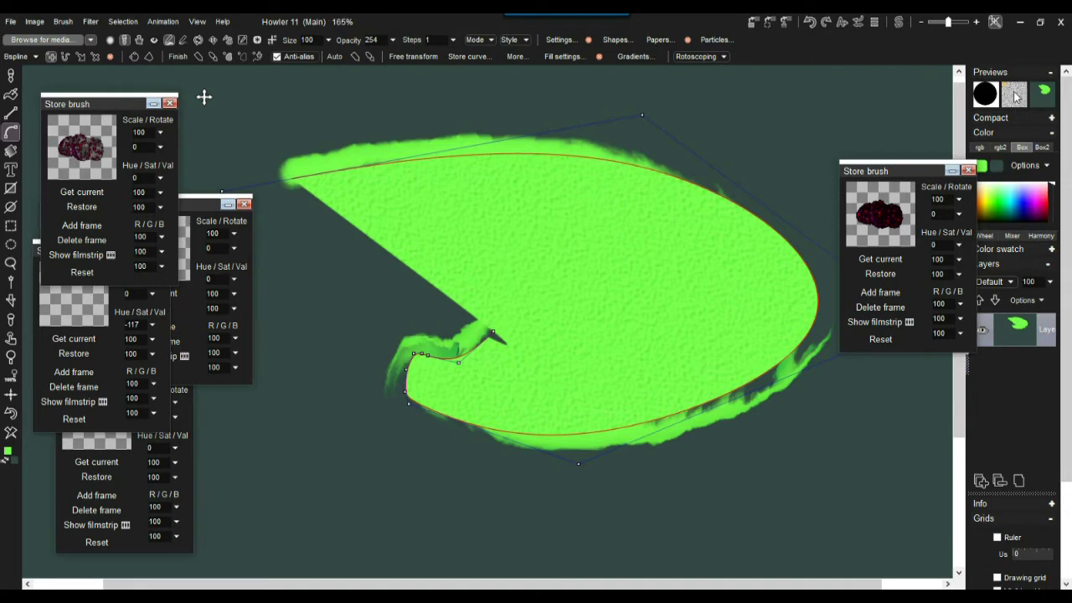
# Choose the coarse woven paper texture, raise its relief slightly, and fill the curve's shape with it
pyautogui.click(656, 40)
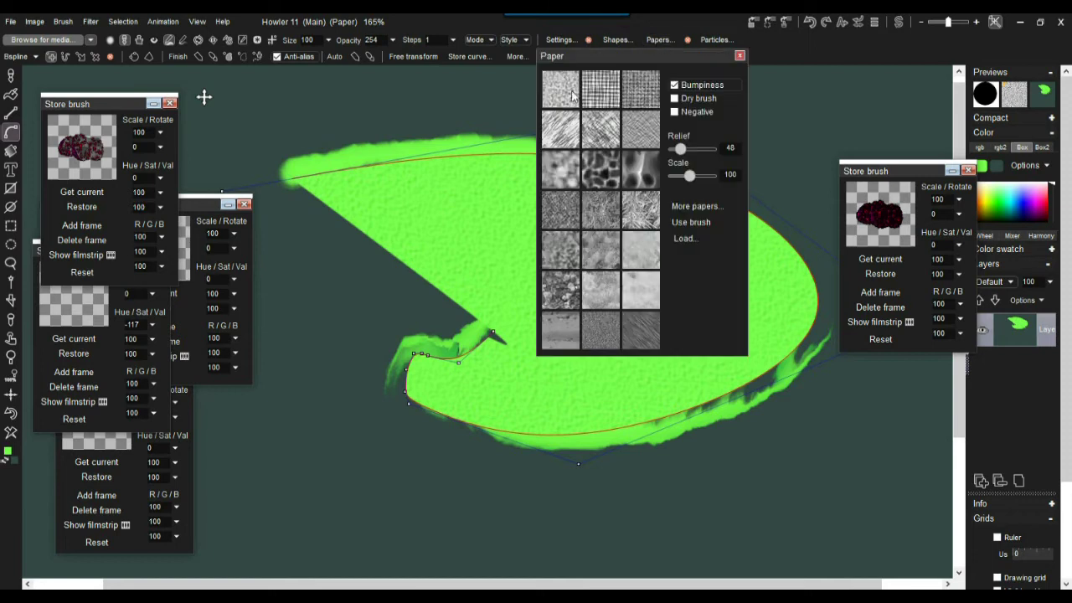
pyautogui.click(601, 86)
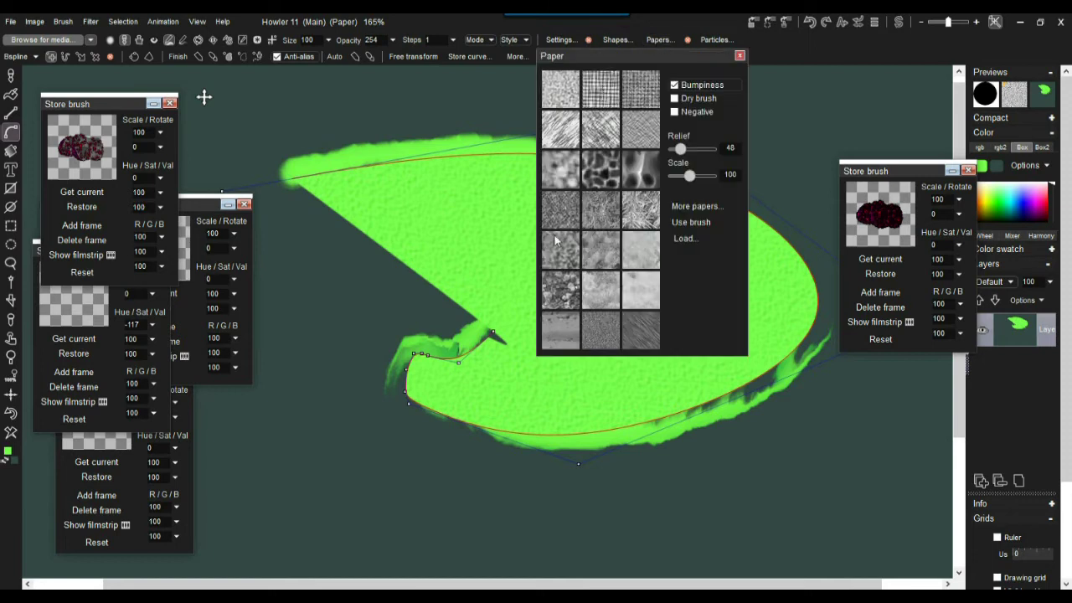
pyautogui.click(565, 293)
pyautogui.click(648, 203)
pyautogui.click(611, 167)
pyautogui.click(654, 90)
pyautogui.click(598, 87)
pyautogui.moveTo(680, 148); pyautogui.dragTo(690, 148)
pyautogui.click(740, 57)
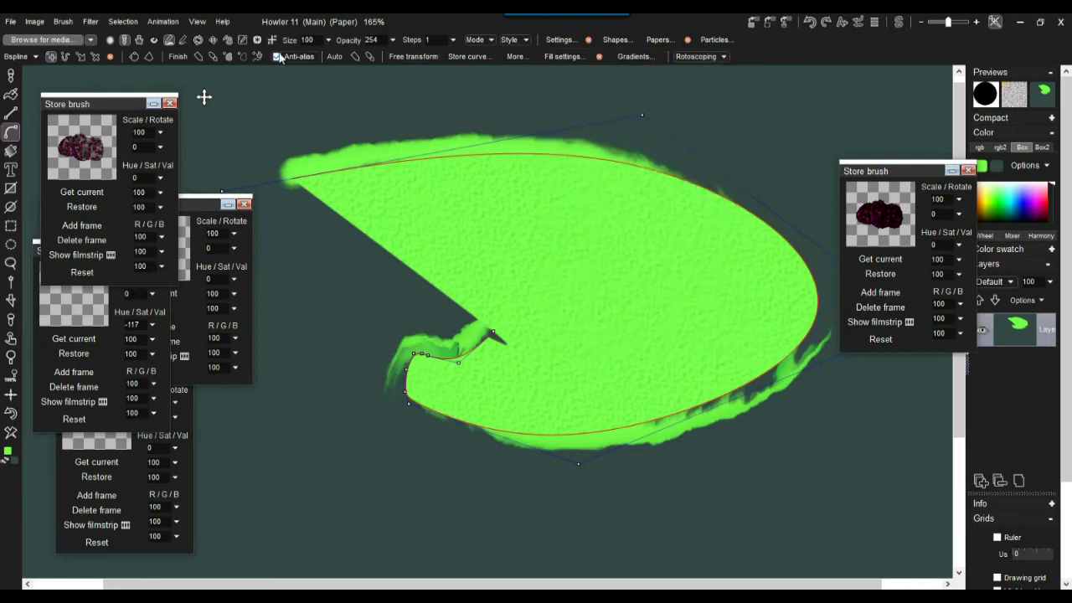
pyautogui.click(226, 56)
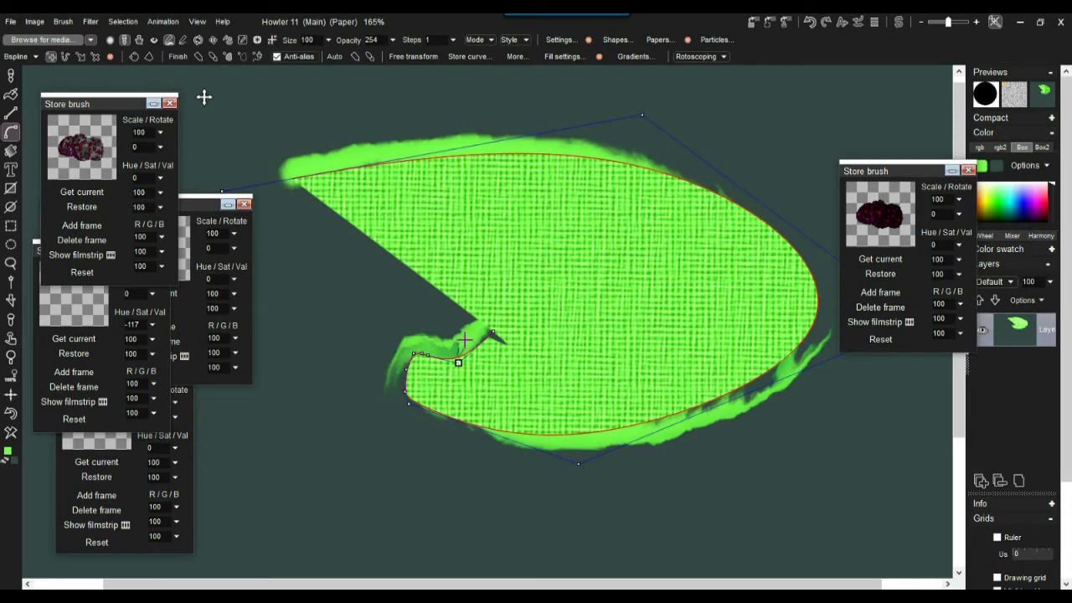
# Clear the canvas and stroke the curve with the Simple Small brush
pyautogui.click(12, 433)
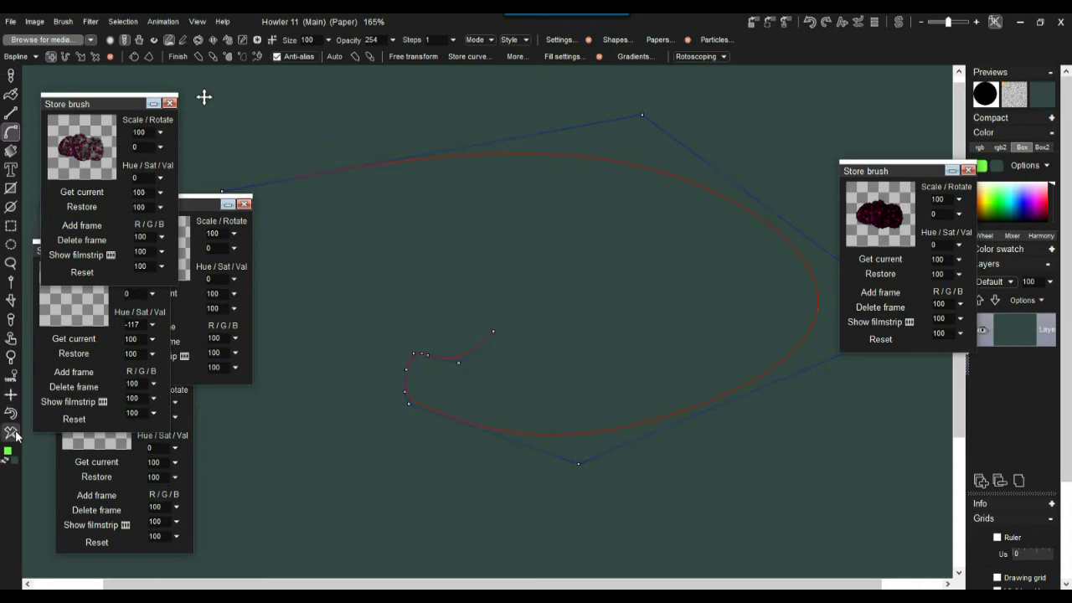
pyautogui.click(91, 42)
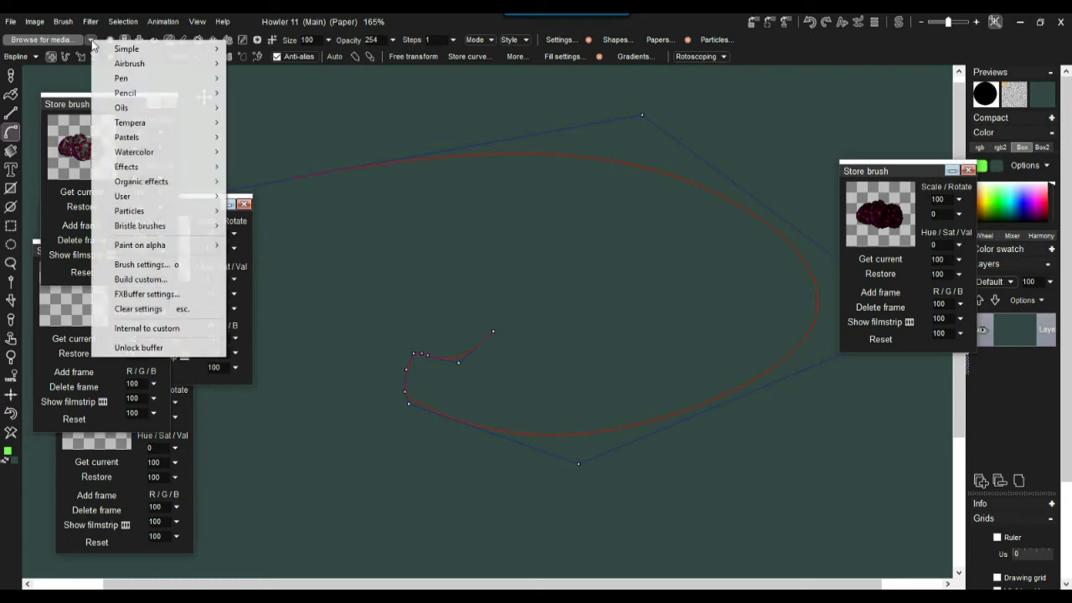
pyautogui.moveTo(139, 49)
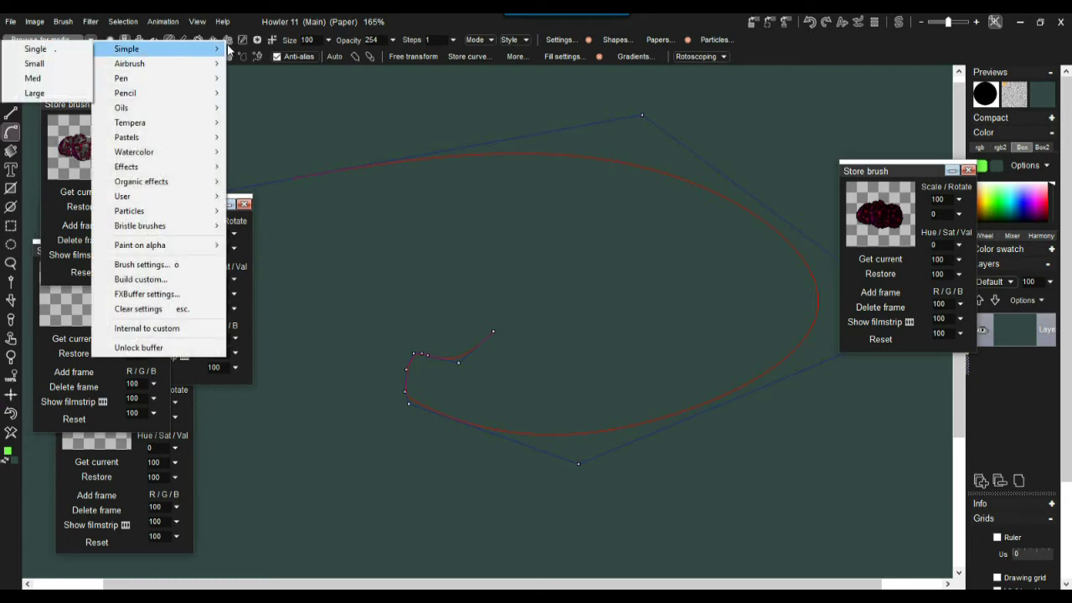
pyautogui.click(61, 65)
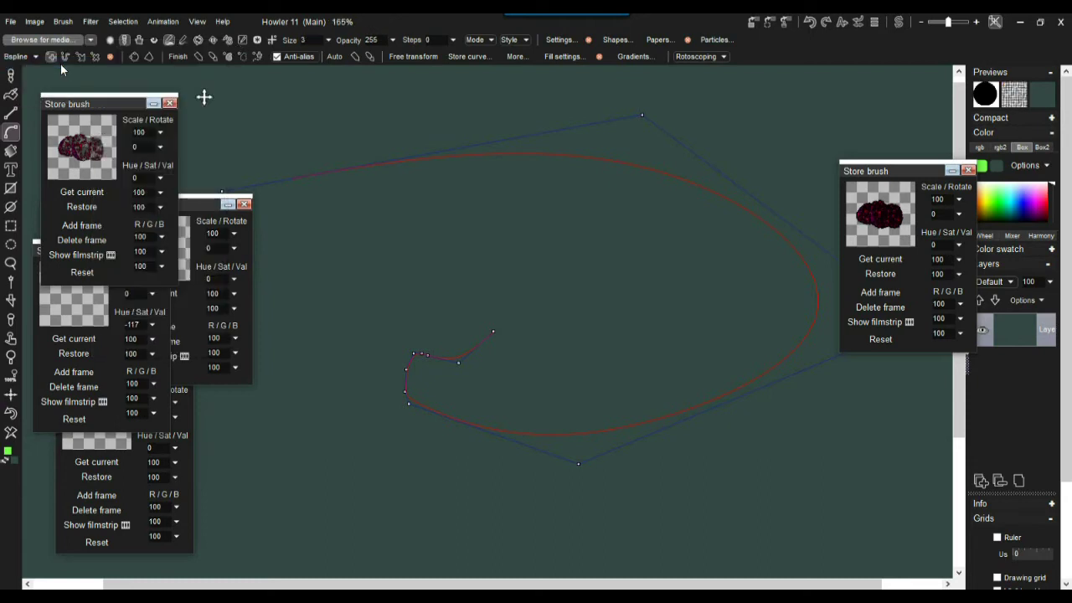
pyautogui.click(198, 57)
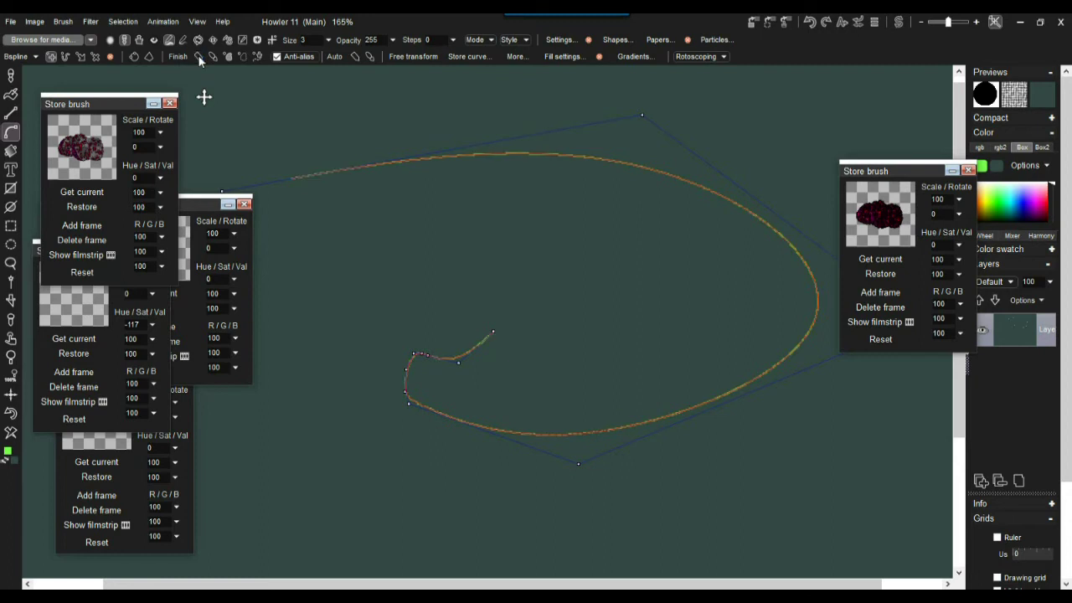
# Stroke the curve at brush size 29 and clear the canvas
pyautogui.click(328, 40)
pyautogui.moveTo(255, 57); pyautogui.dragTo(275, 56)
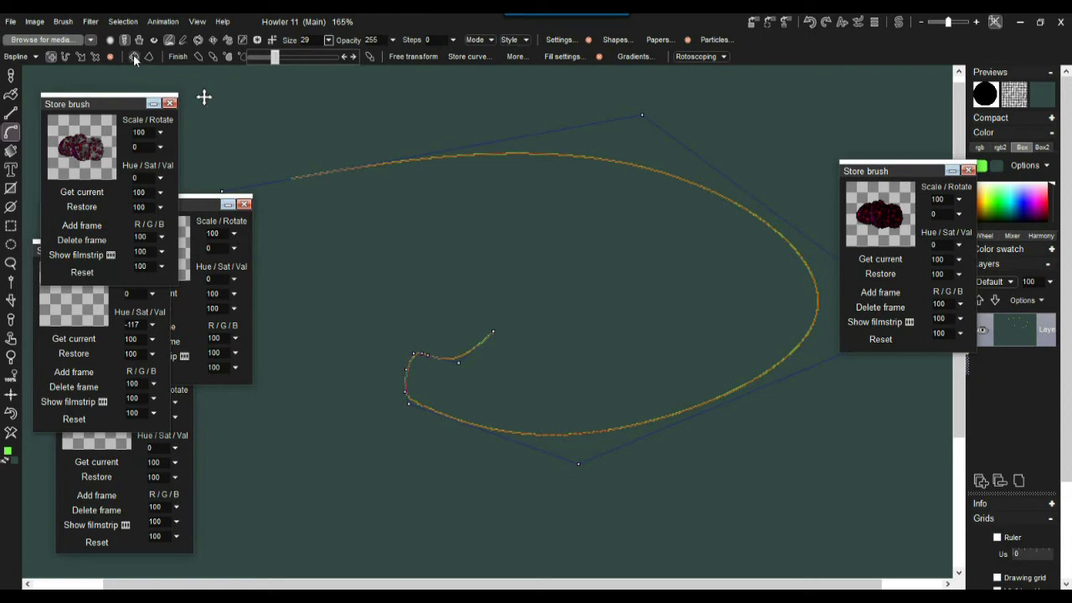
pyautogui.click(199, 56)
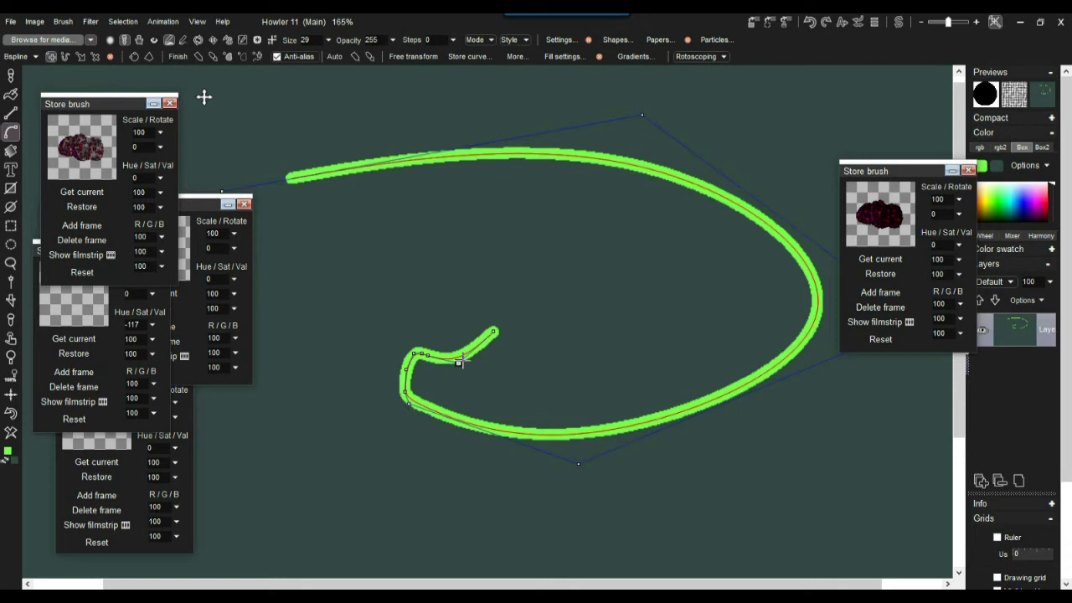
pyautogui.click(11, 432)
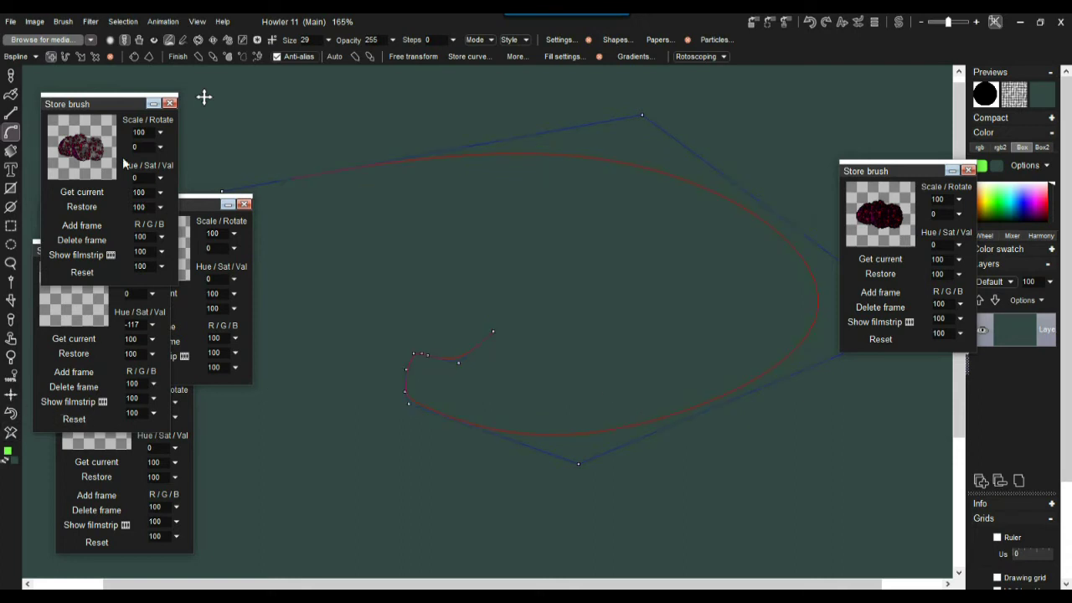
# Paint the curve with tapered strokes, first at the current size and again with the brush size set to 100
pyautogui.click(214, 57)
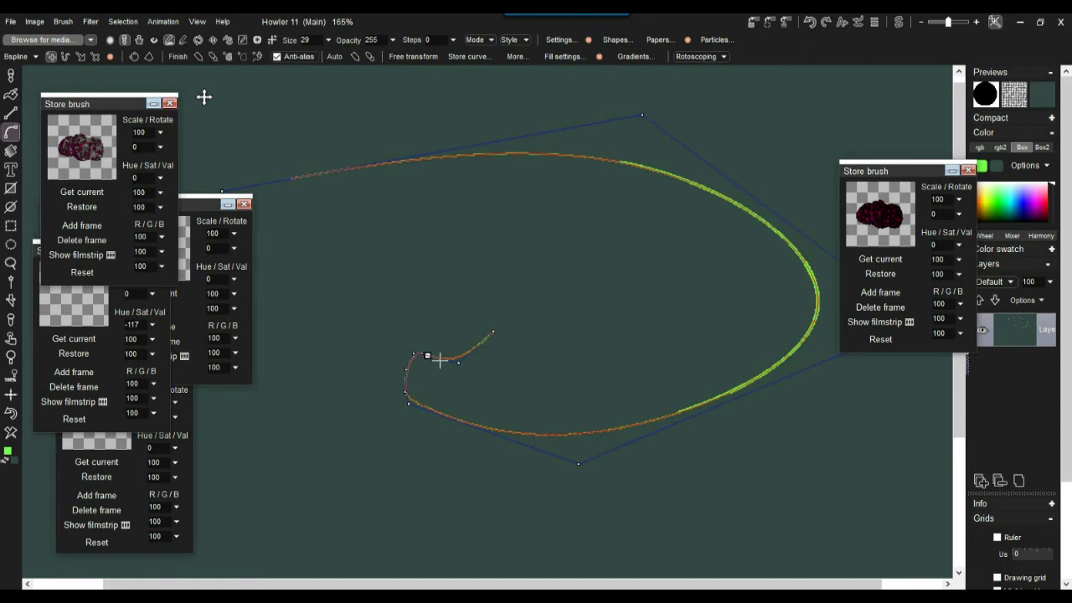
pyautogui.click(330, 41)
pyautogui.moveTo(312, 56); pyautogui.dragTo(361, 61)
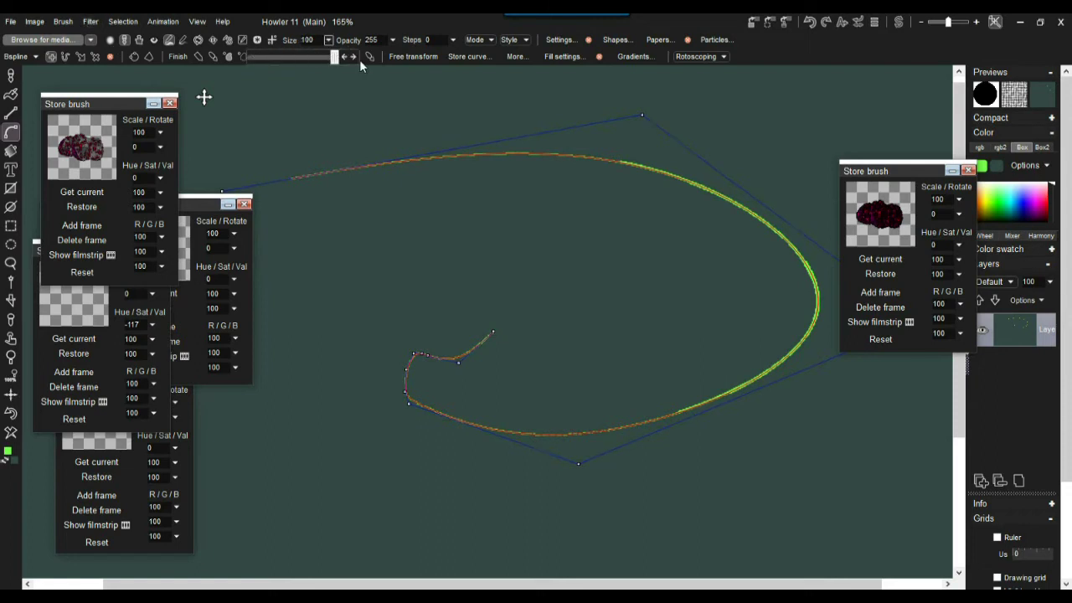
pyautogui.click(213, 56)
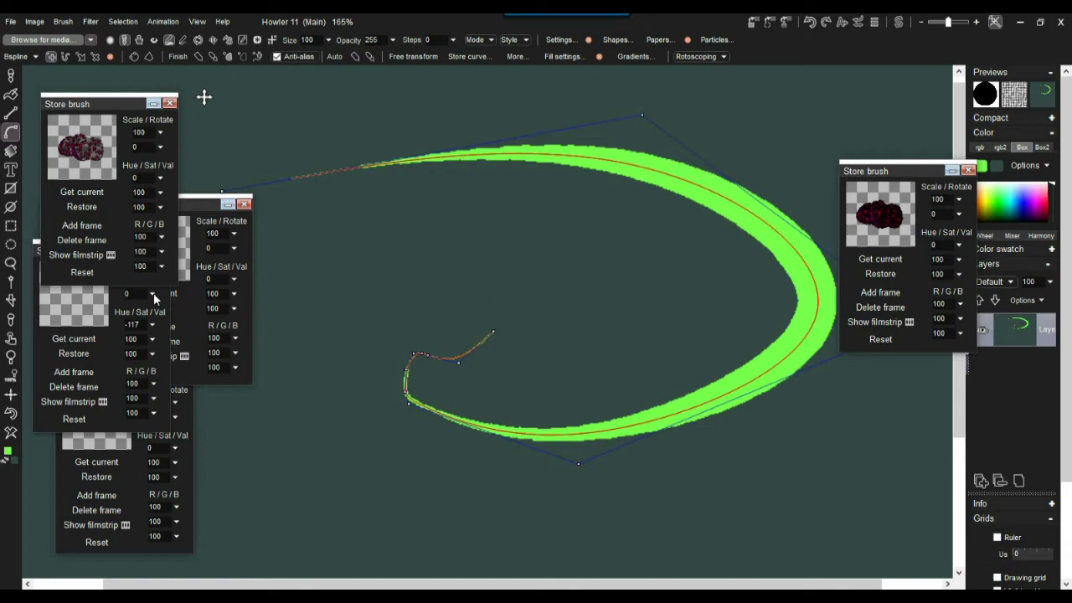
# Paint the curve with the stored dark lava-rock brush at size 36, using a tapered, a uniform and another tapered stroke
pyautogui.click(883, 211)
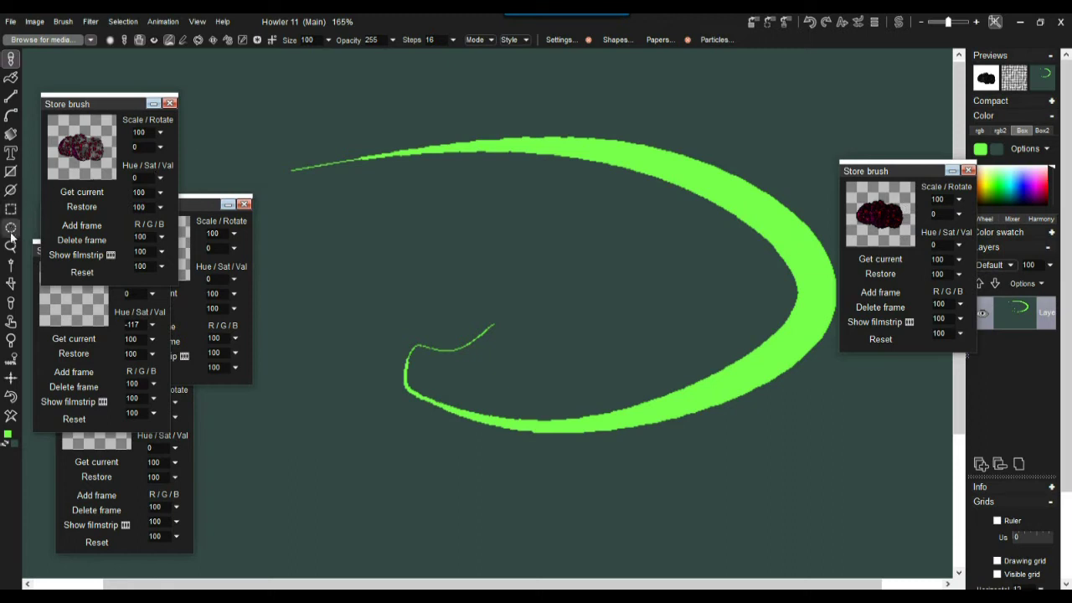
pyautogui.click(11, 115)
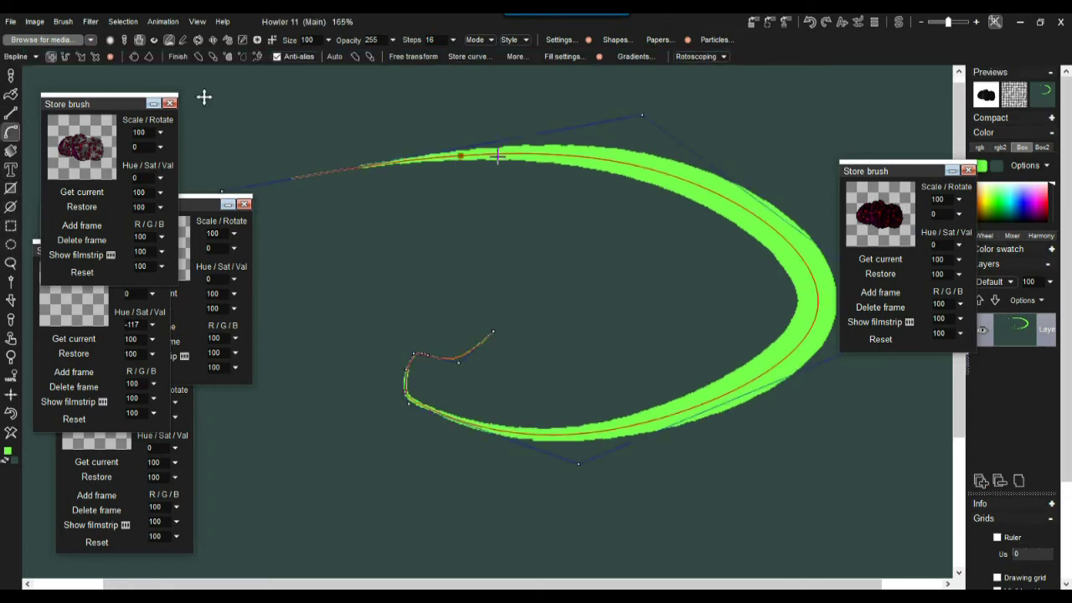
pyautogui.click(328, 39)
pyautogui.moveTo(288, 63); pyautogui.dragTo(282, 62)
pyautogui.click(212, 57)
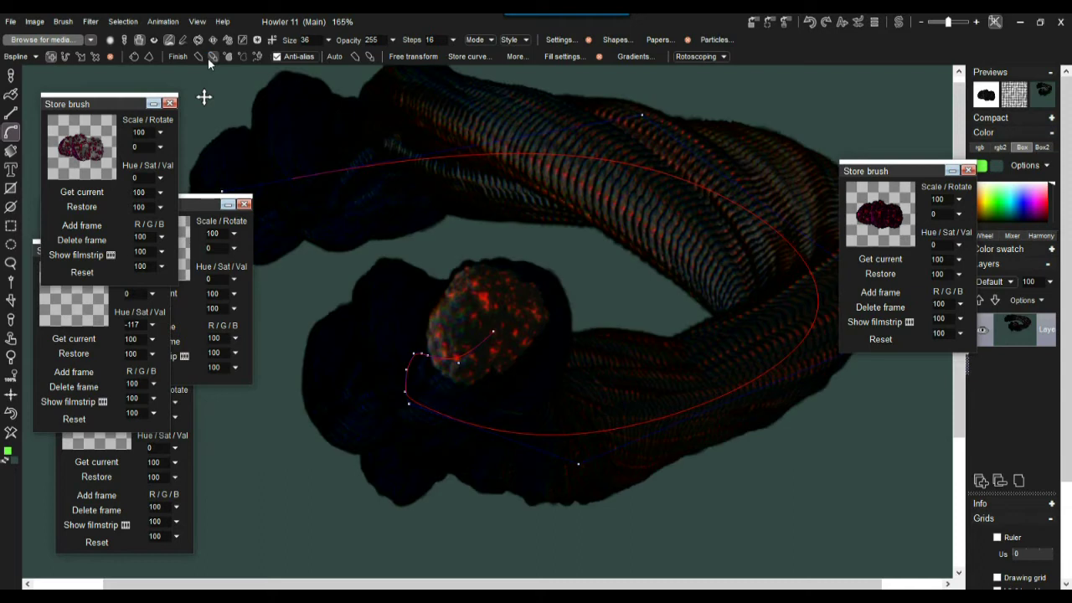
pyautogui.click(198, 57)
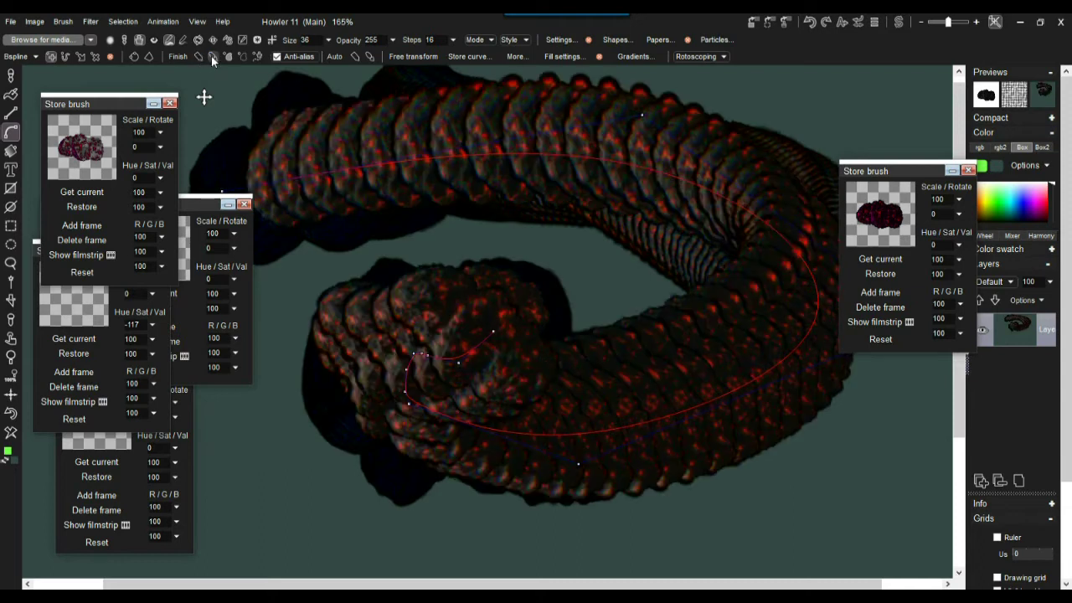
pyautogui.click(212, 56)
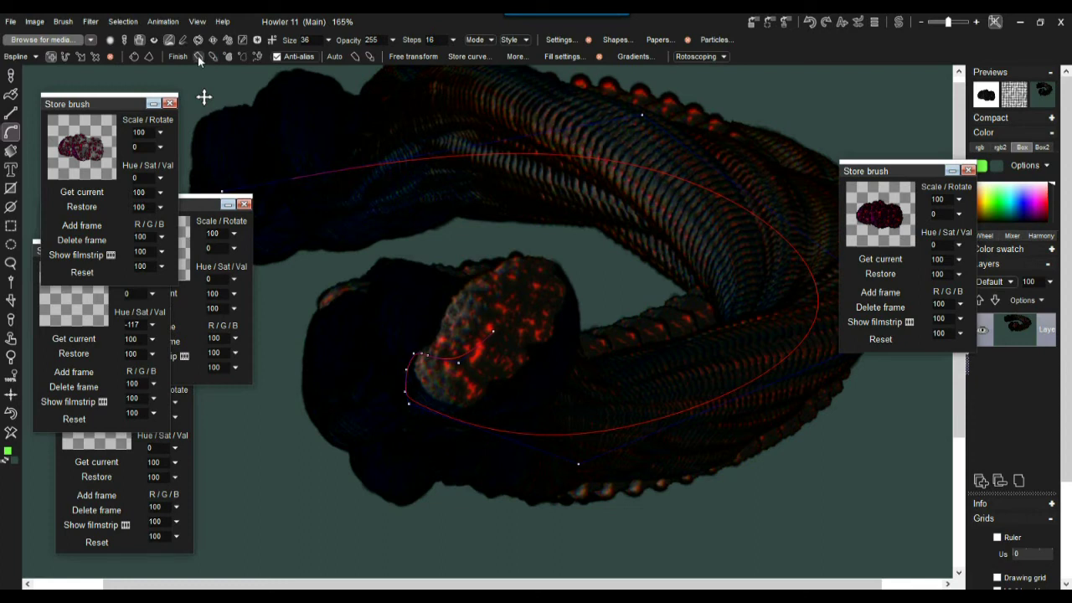
# Set the brush steps to 97 and stroke the existing curve with the stored lava-rock brush
pyautogui.click(198, 56)
pyautogui.click(454, 40)
pyautogui.click(381, 65)
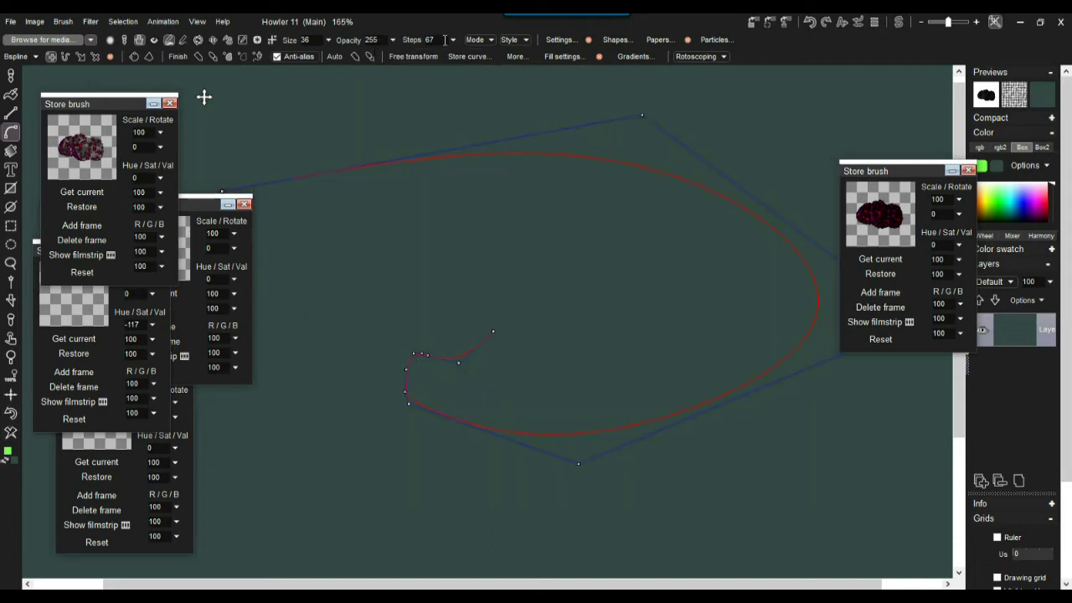
pyautogui.click(454, 40)
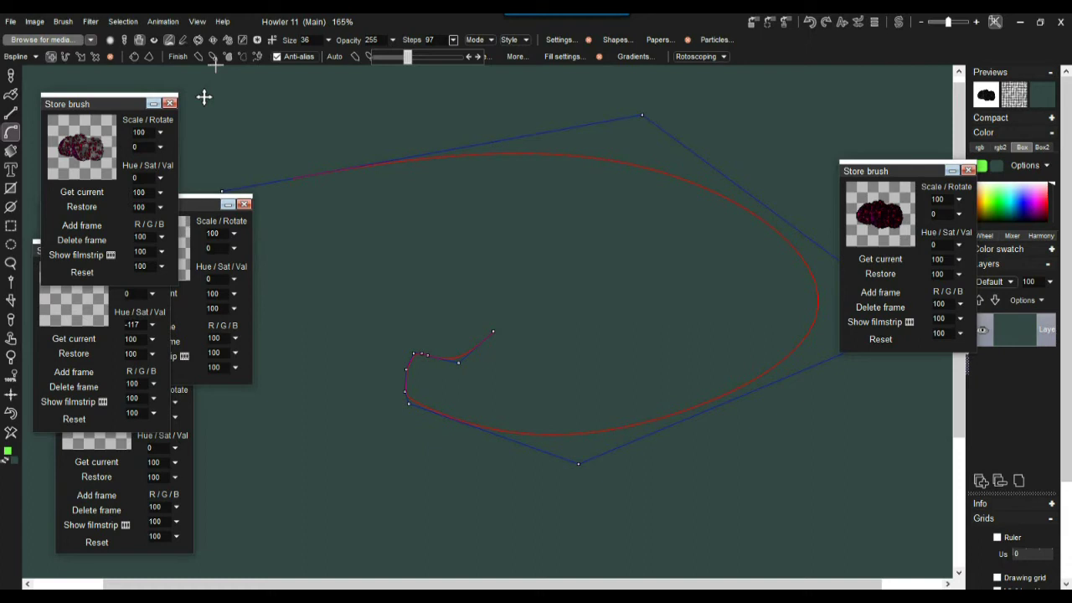
pyautogui.click(211, 57)
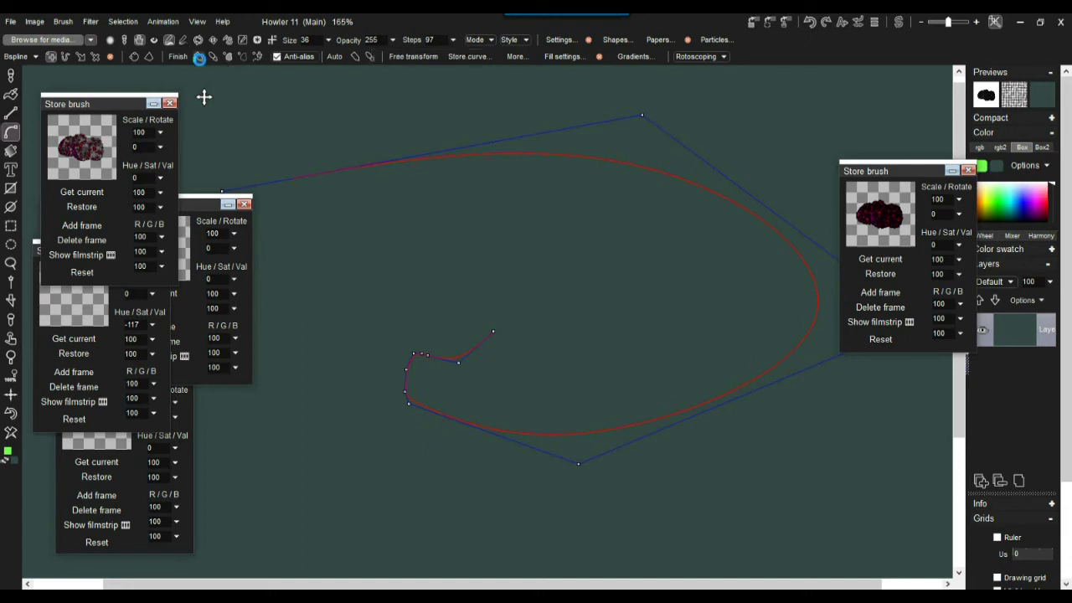
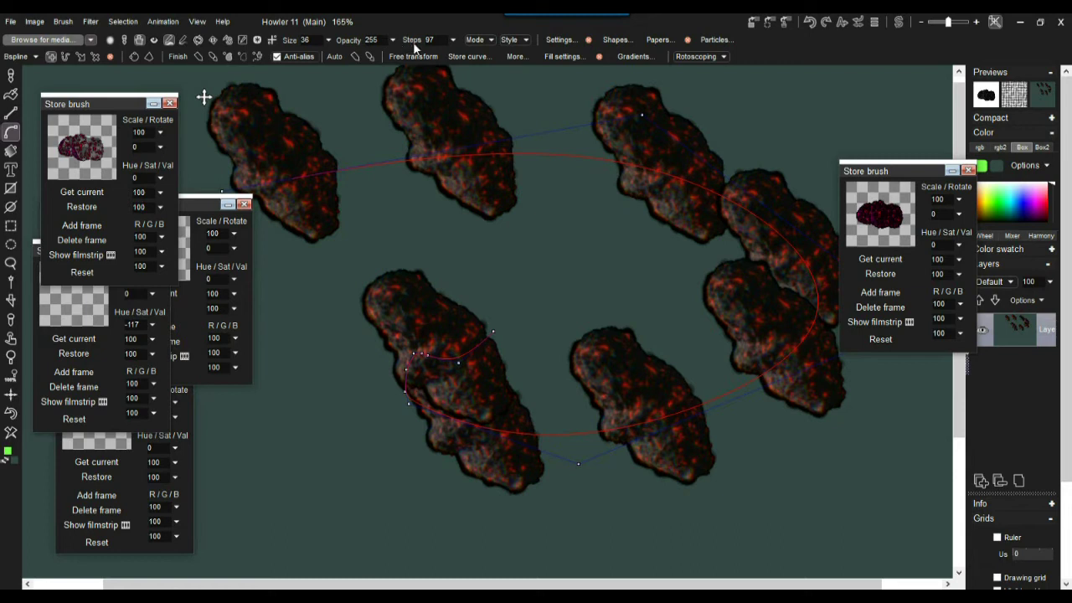
# Set the brush steps to 22, stroke the curve with the lava-rock brush and clear the canvas
pyautogui.click(454, 39)
pyautogui.moveTo(453, 40); pyautogui.dragTo(384, 66)
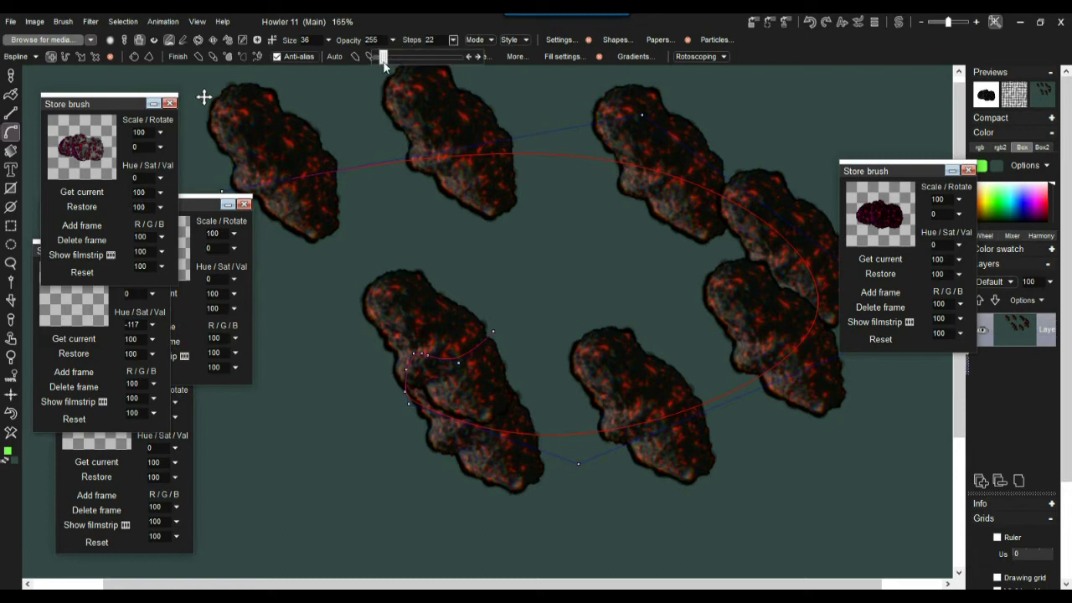
pyautogui.click(200, 56)
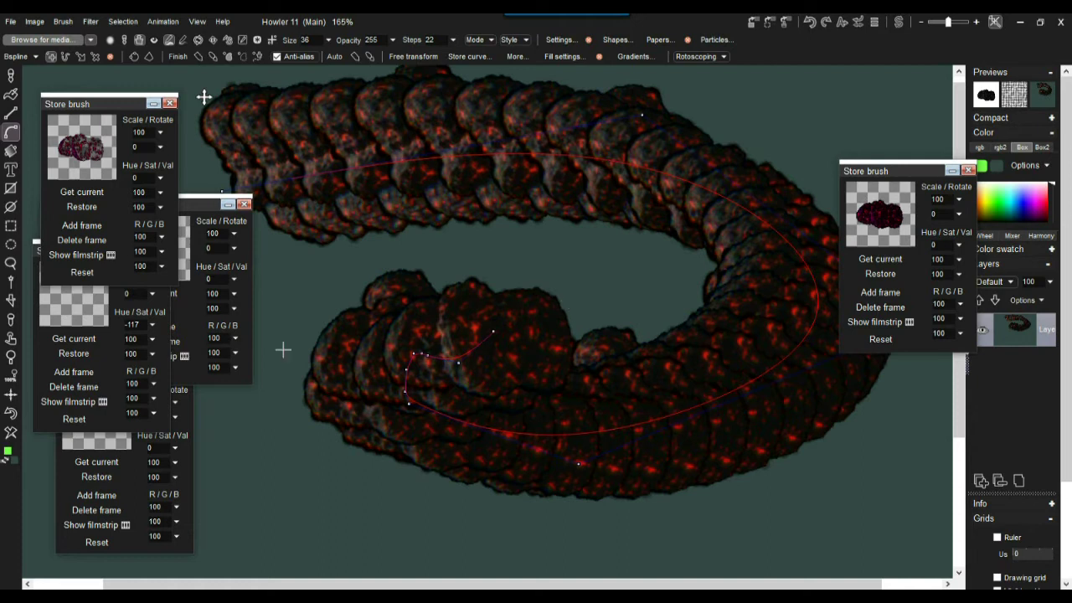
pyautogui.click(12, 433)
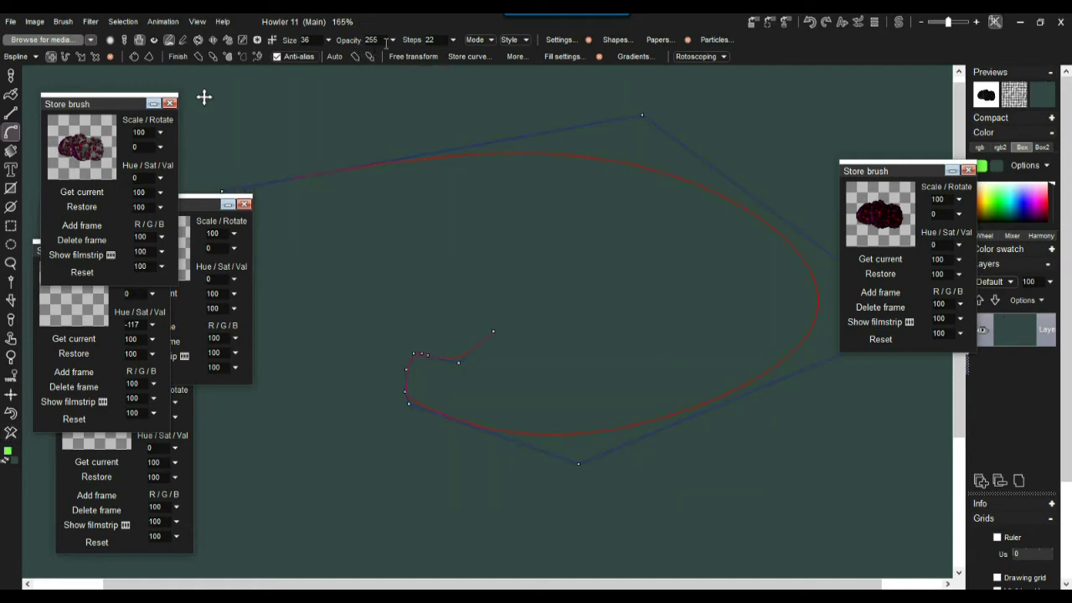
# Set the brush steps to 6 and stroke the curve on the empty canvas
pyautogui.click(453, 40)
pyautogui.moveTo(397, 57); pyautogui.dragTo(378, 63)
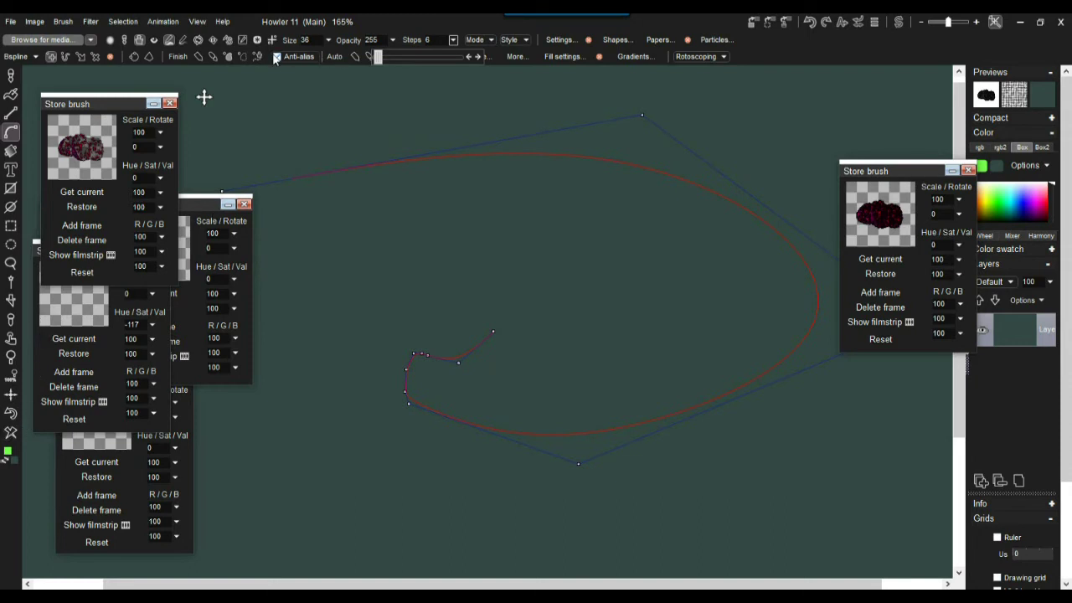
pyautogui.click(201, 57)
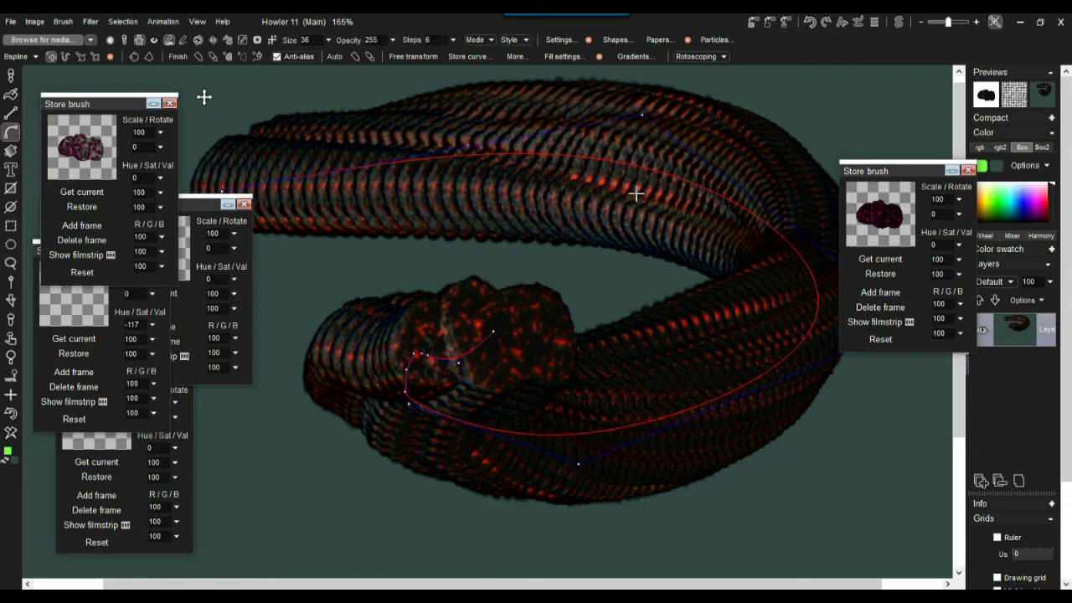
# Set the brush steps to 1, stroke over the painted curve and clear the canvas
pyautogui.click(454, 41)
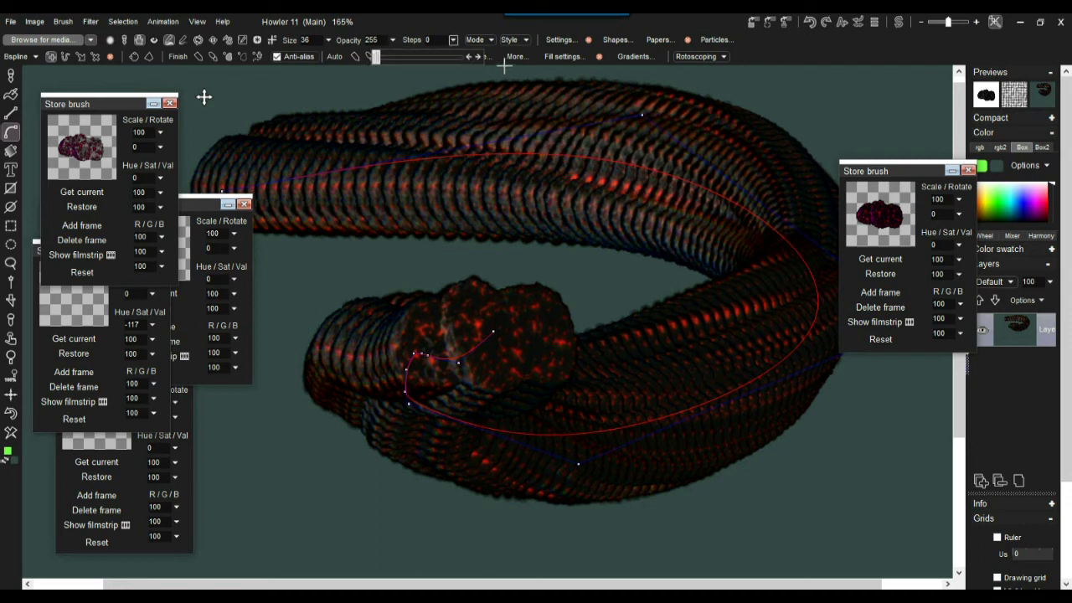
pyautogui.click(480, 57)
pyautogui.click(200, 57)
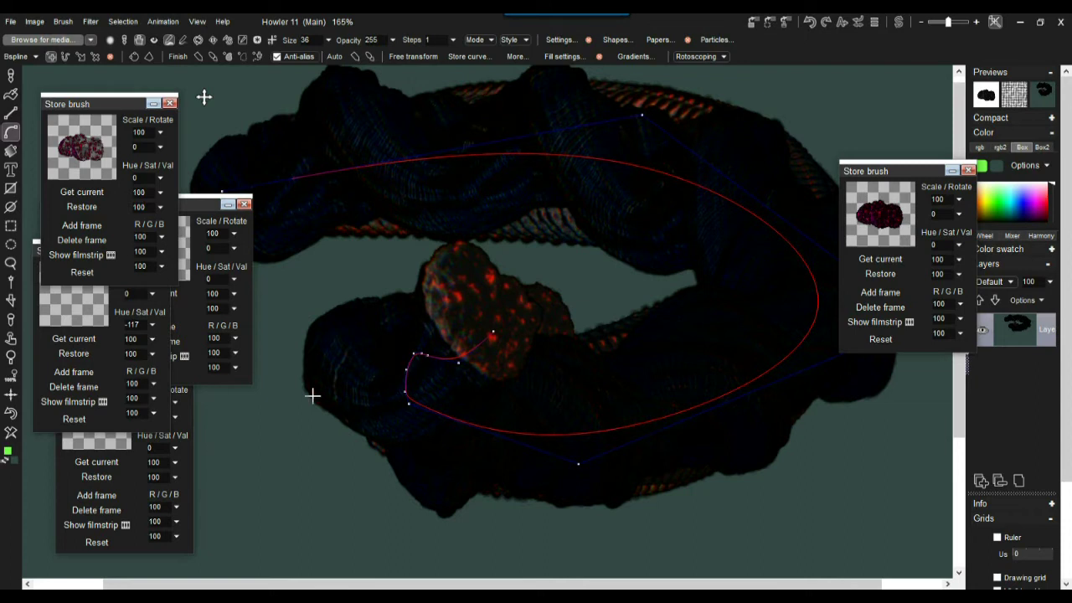
pyautogui.click(11, 433)
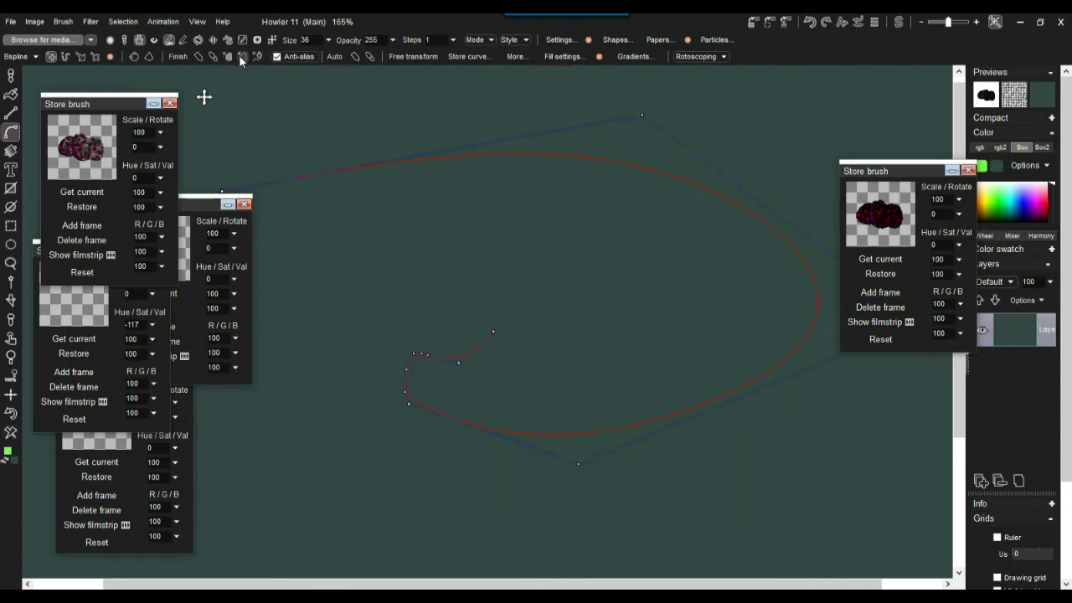
# Stroke the curve with the current brush steps, and stroke over it again with the steps set to 8
pyautogui.click(201, 57)
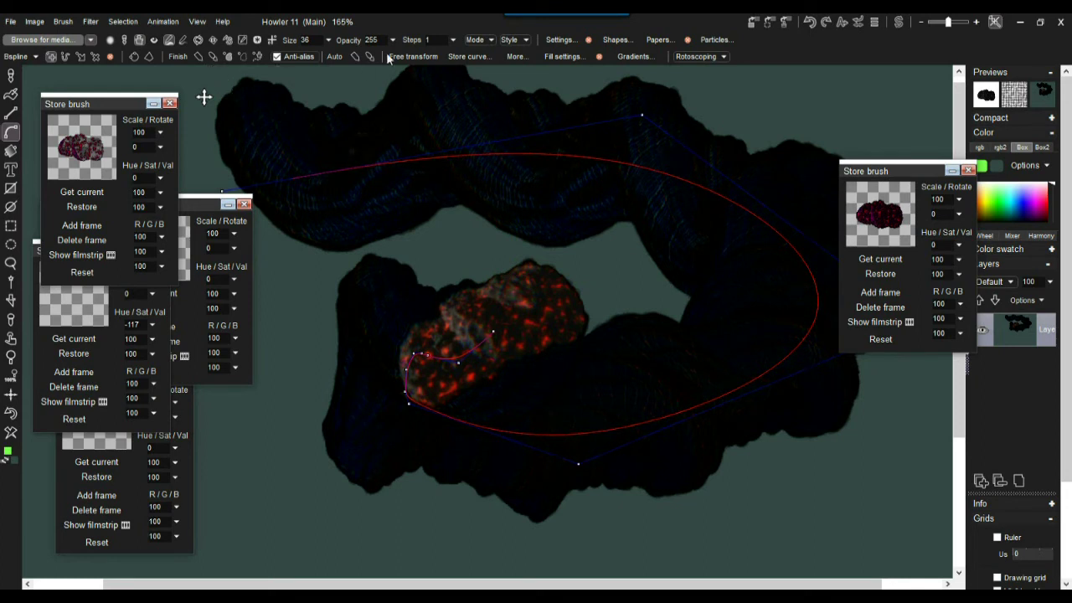
pyautogui.click(453, 41)
pyautogui.moveTo(381, 60); pyautogui.dragTo(378, 62)
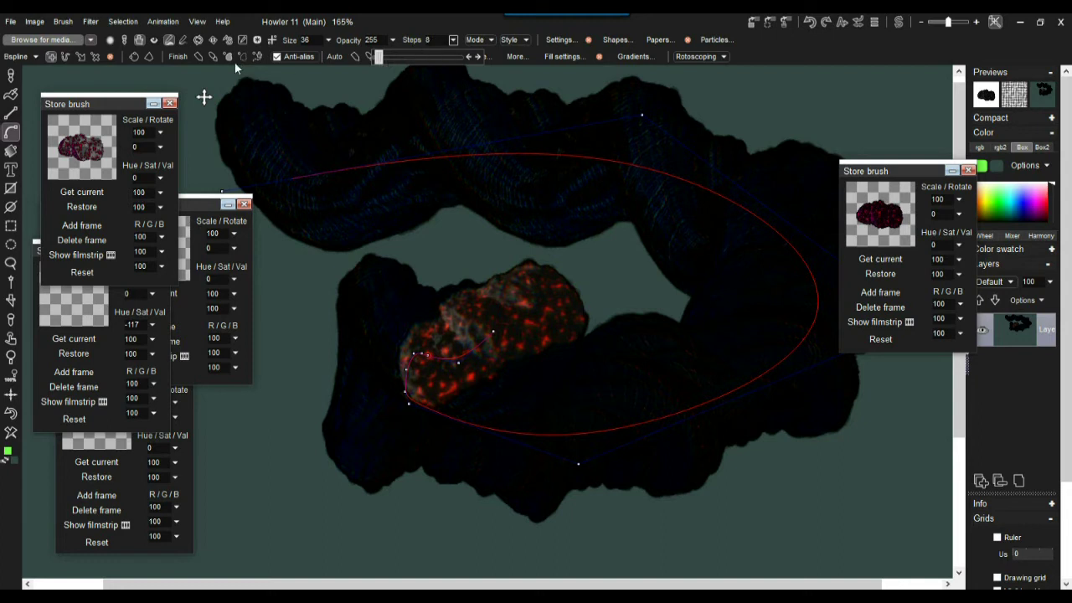
pyautogui.click(198, 57)
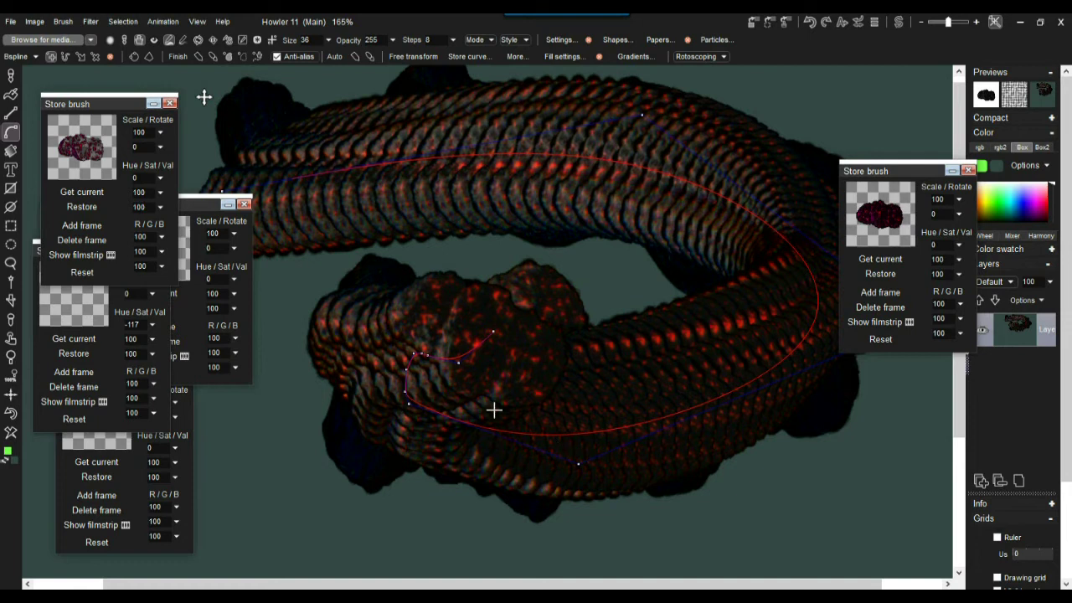
# Inspect the overlapping brush dabs up close, and stroke the curve again with the brush steps set to 3
pyautogui.scroll(2, 509, 276)
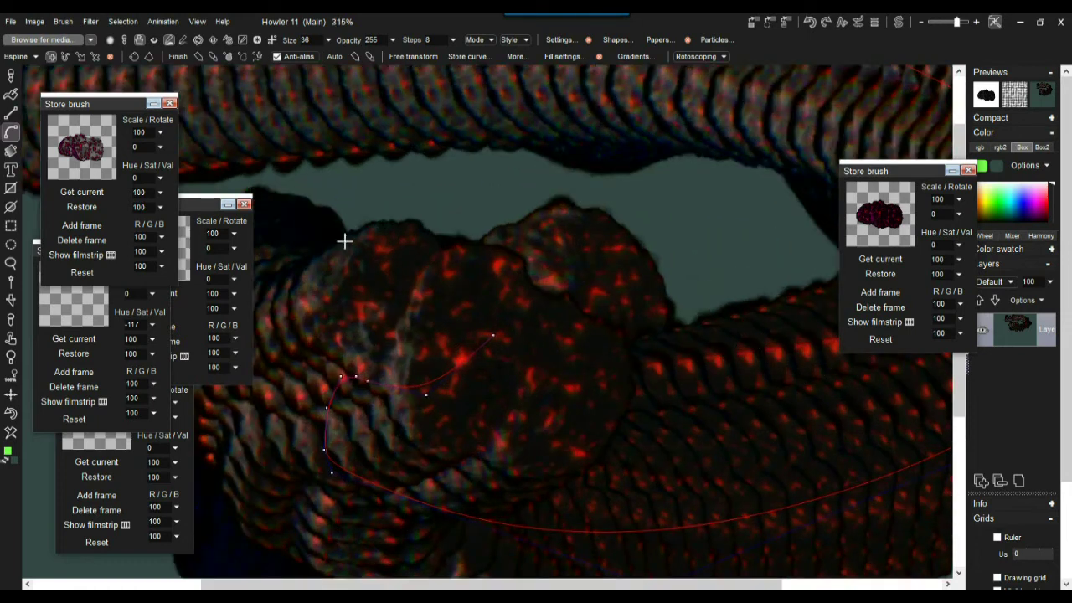
pyautogui.scroll(4, 349, 251)
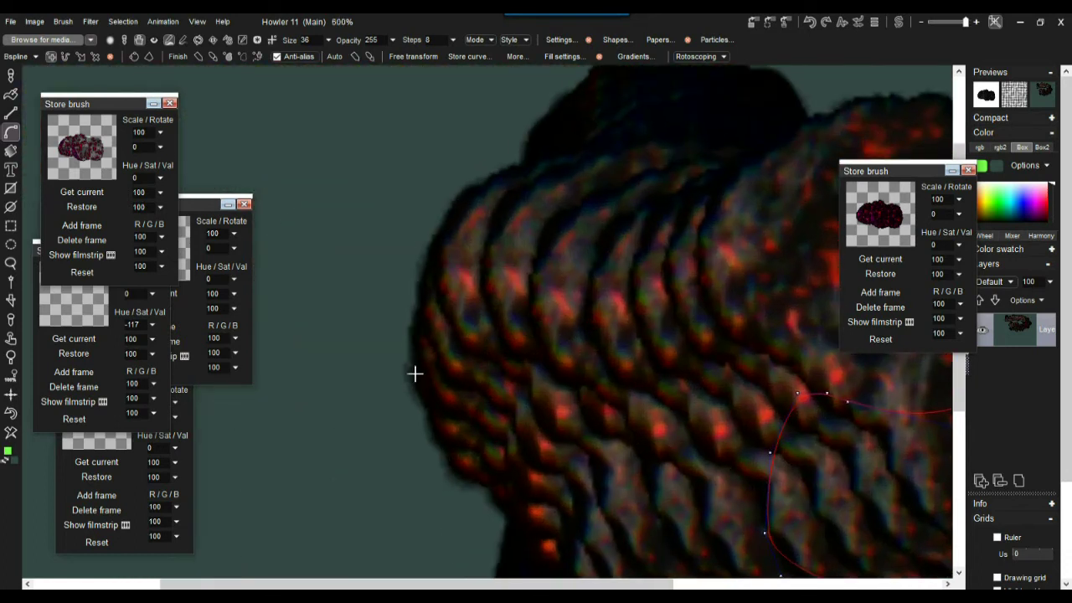
pyautogui.moveTo(617, 411); pyautogui.dragTo(392, 52)
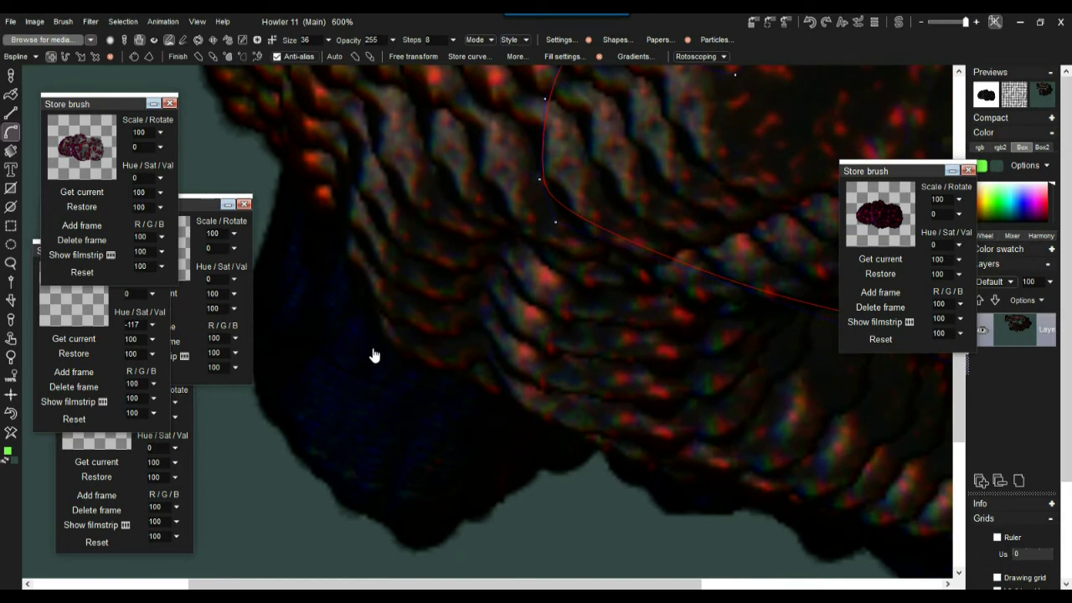
pyautogui.scroll(-2, 431, 322)
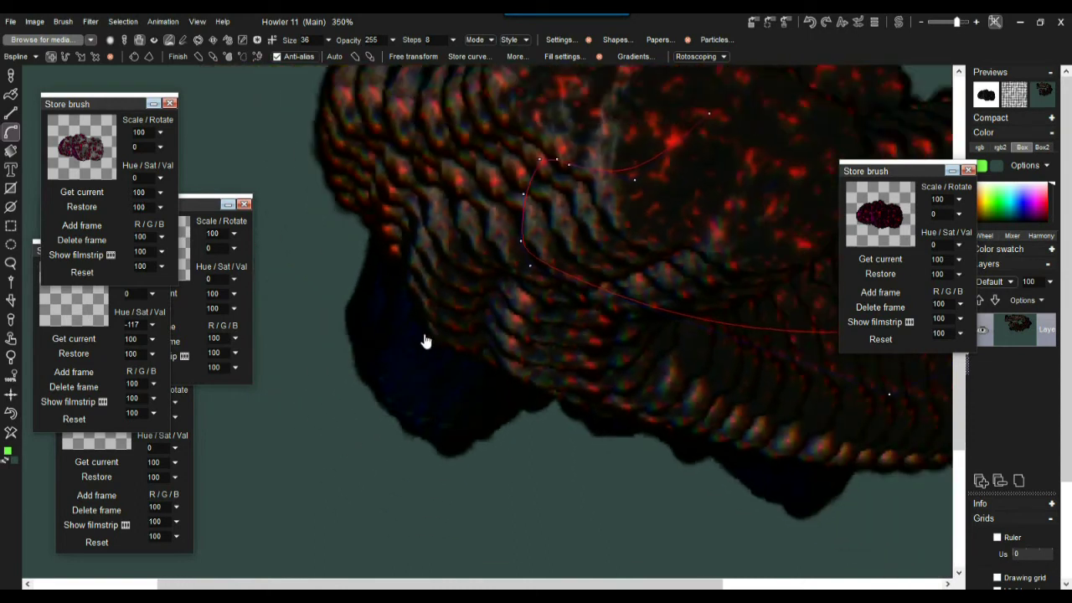
pyautogui.scroll(2, 519, 335)
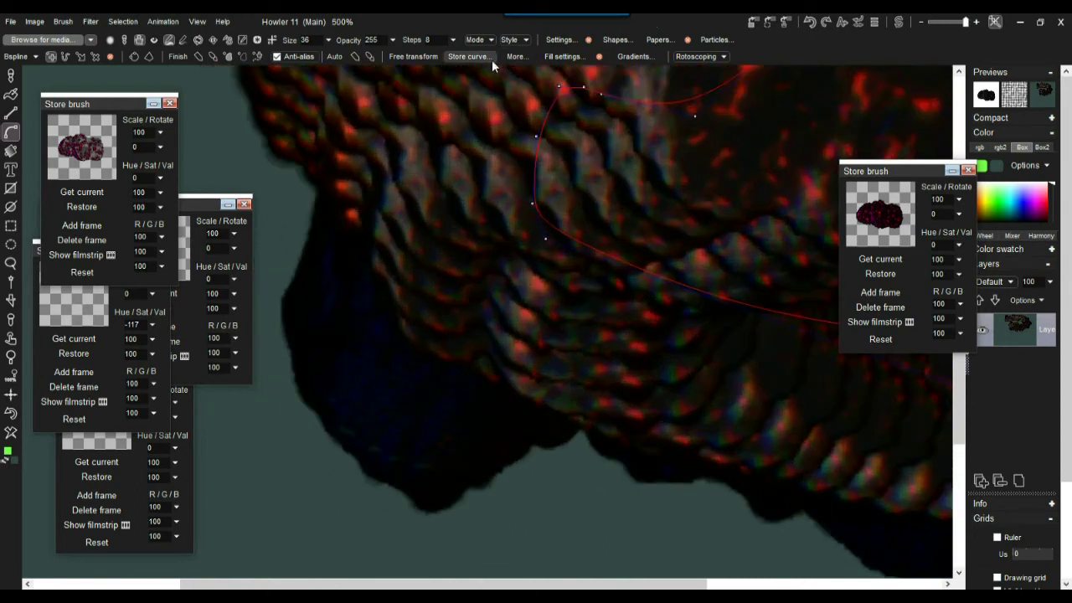
pyautogui.click(455, 39)
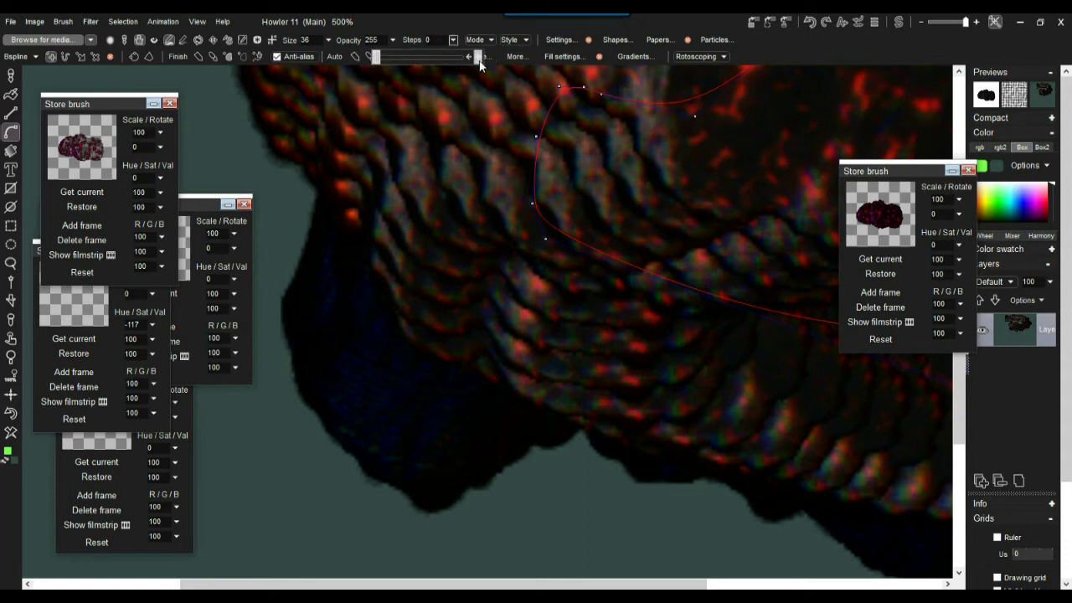
pyautogui.click(480, 60)
pyautogui.click(198, 55)
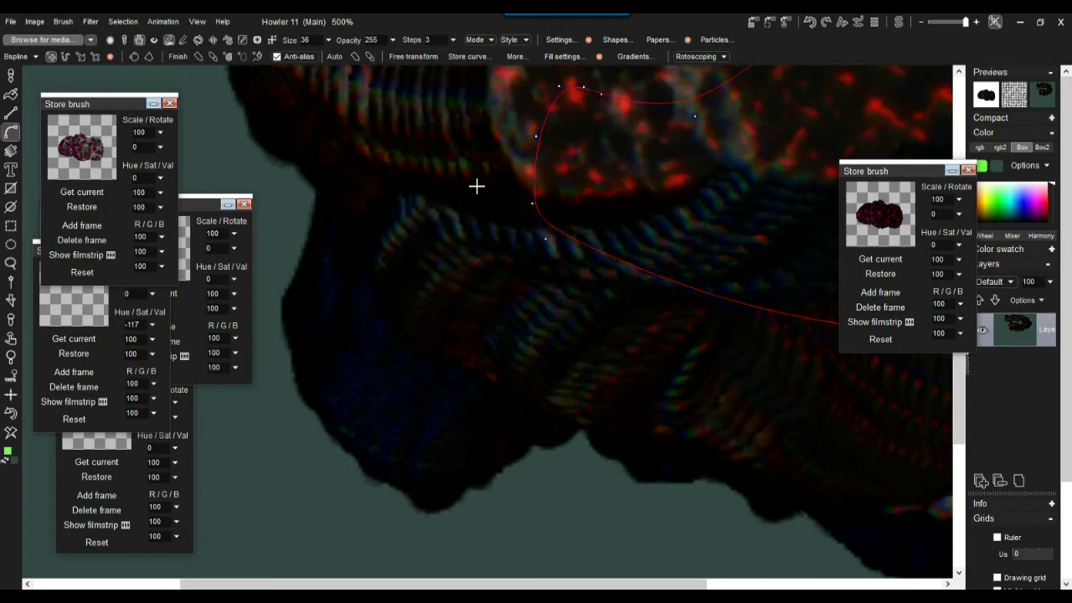
# Stroke over the curve with the brush steps set to 1 and examine the denser texture along it
pyautogui.scroll(-2, 395, 187)
pyautogui.moveTo(586, 124); pyautogui.dragTo(238, 179)
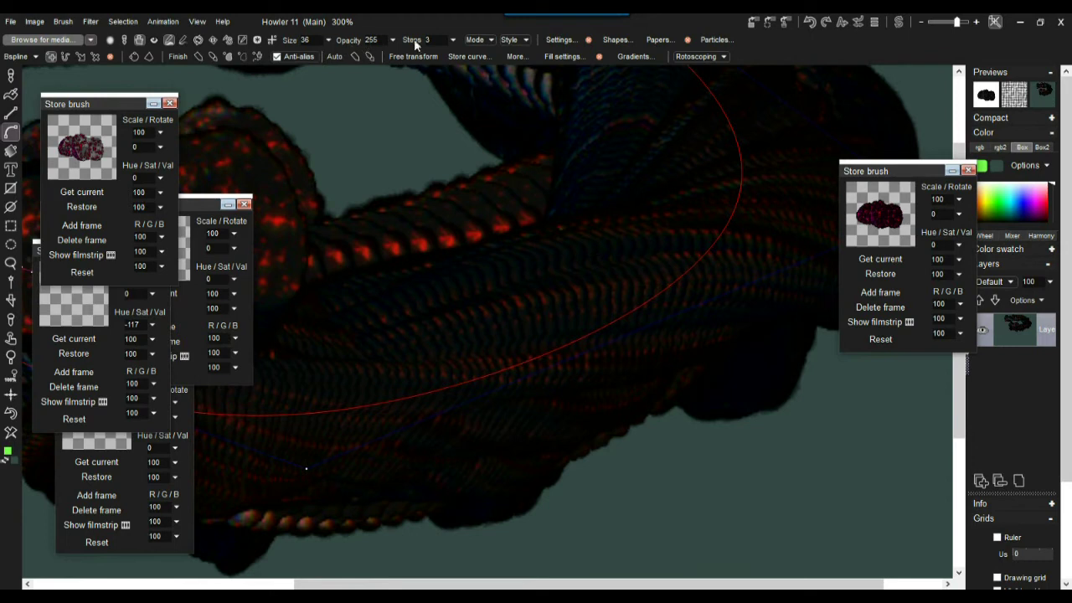
pyautogui.click(453, 39)
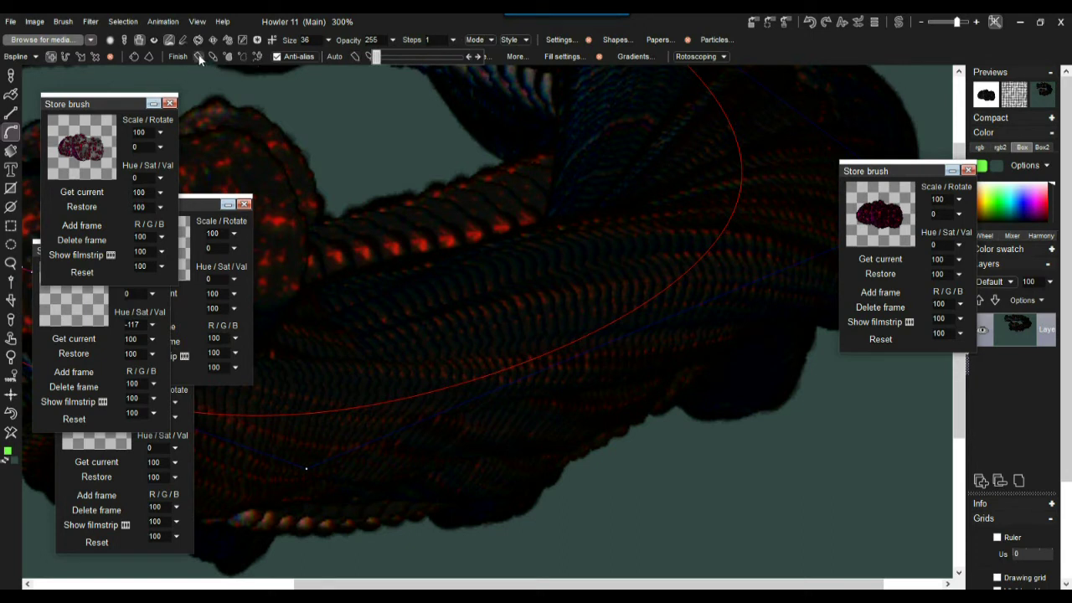
pyautogui.click(198, 55)
pyautogui.click(525, 366)
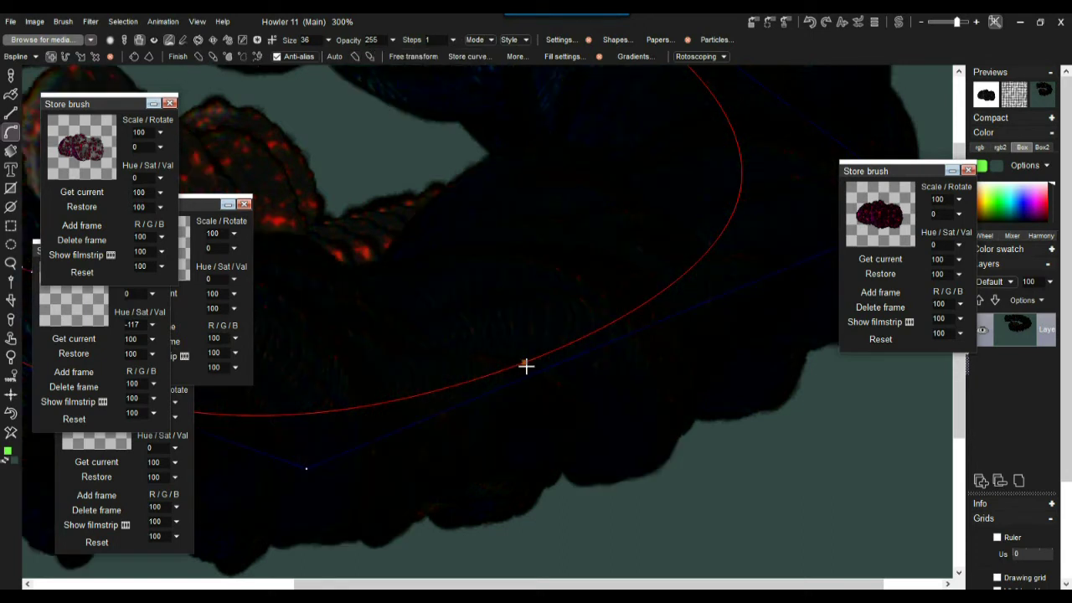
pyautogui.moveTo(390, 338); pyautogui.dragTo(757, 186)
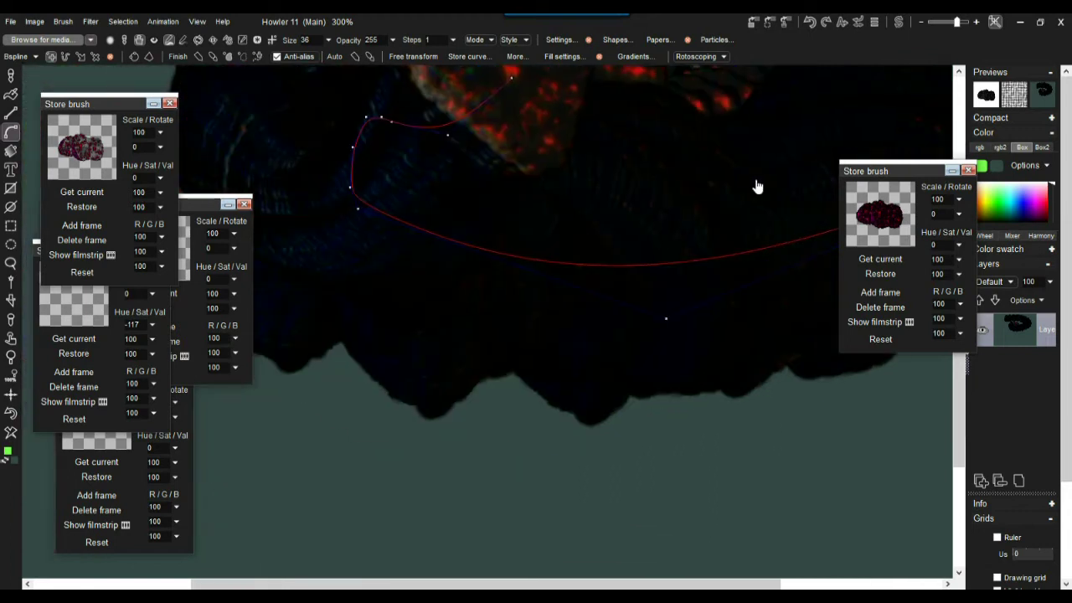
pyautogui.moveTo(495, 216); pyautogui.dragTo(526, 377)
pyautogui.moveTo(585, 244); pyautogui.dragTo(543, 402)
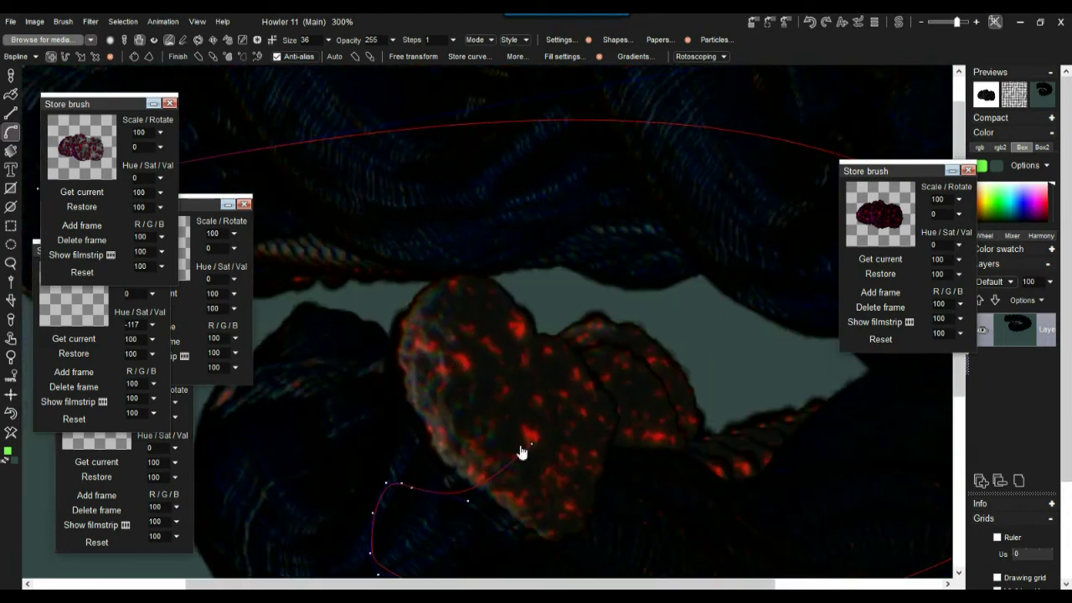
# Clear the canvas and repaint the curve with the unchanged lava-rock brush settings, viewing the whole canvas
pyautogui.click(11, 434)
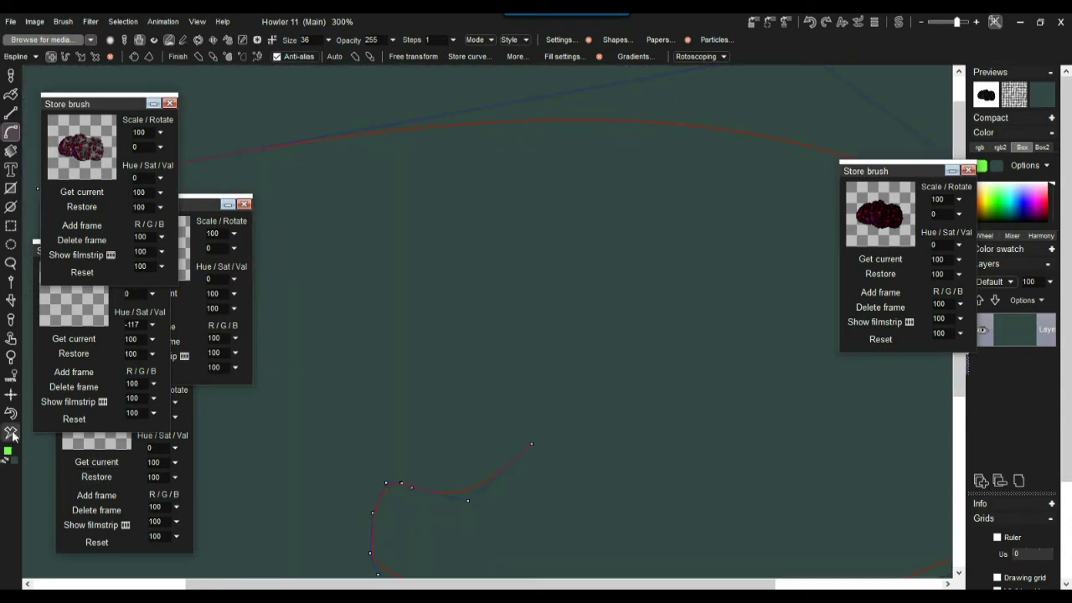
pyautogui.click(198, 55)
pyautogui.scroll(-5, 503, 231)
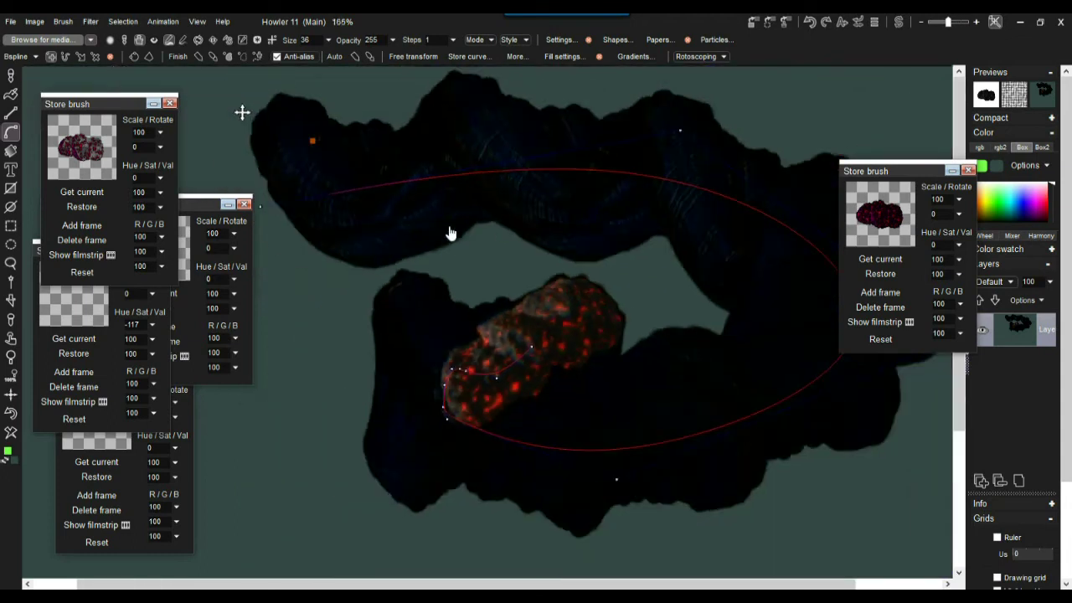
pyautogui.scroll(3, 520, 231)
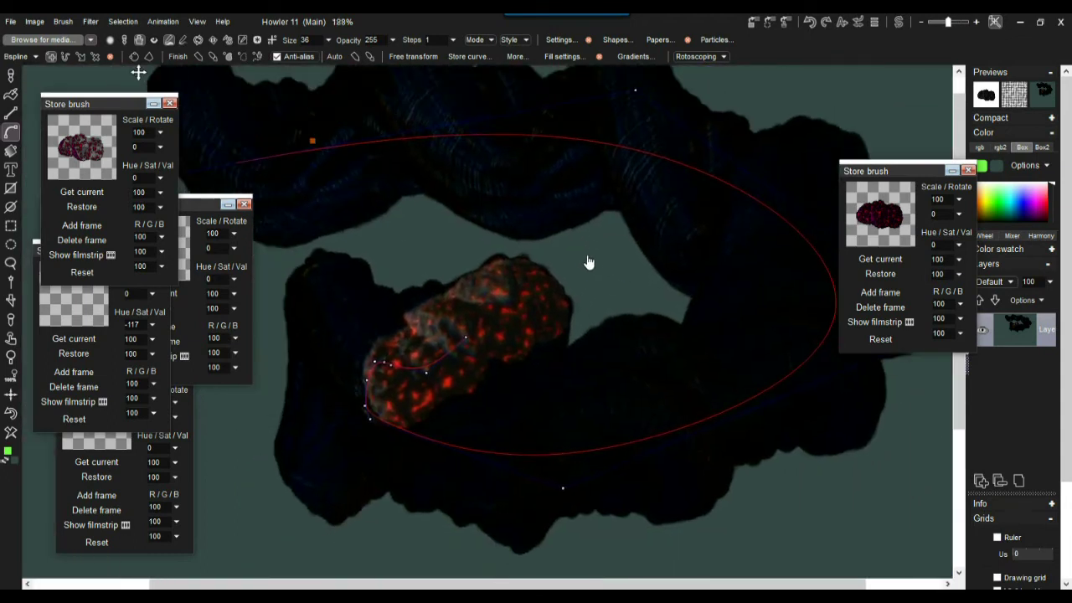
pyautogui.scroll(-4, 646, 263)
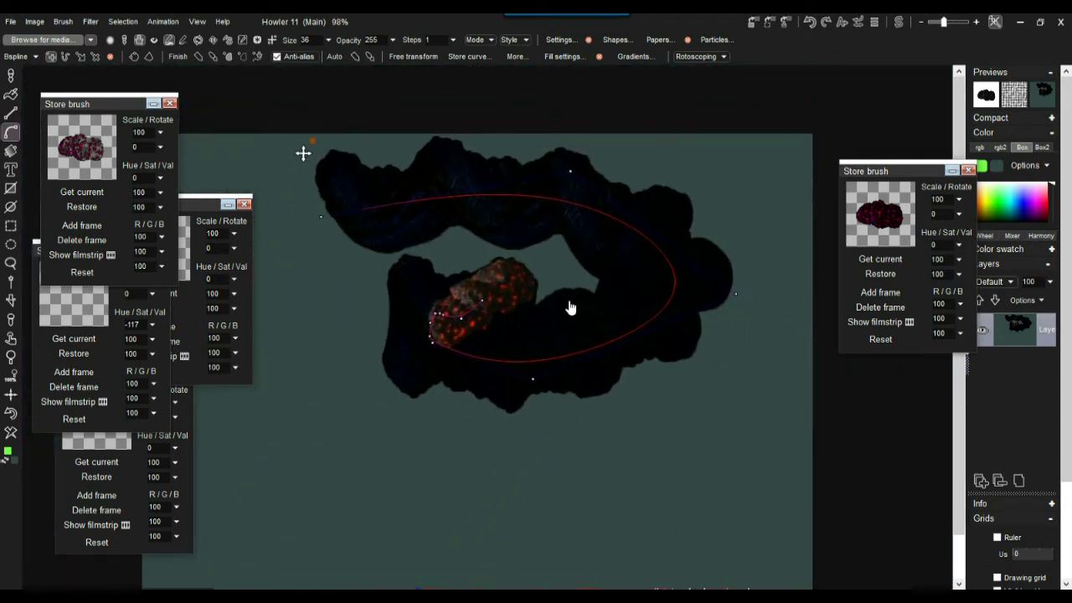
pyautogui.moveTo(602, 274); pyautogui.dragTo(629, 247)
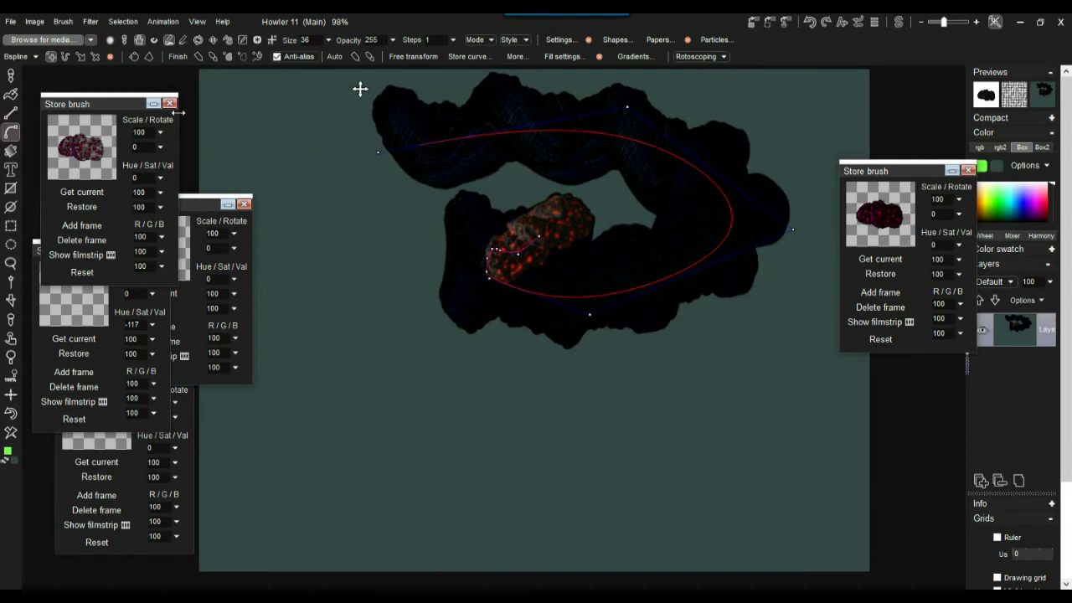
# Discard the old curve and place nine control points for a larger winding B-spline across the canvas
pyautogui.click(111, 53)
pyautogui.click(303, 145)
pyautogui.click(299, 329)
pyautogui.click(560, 375)
pyautogui.click(315, 534)
pyautogui.click(666, 499)
pyautogui.click(801, 371)
pyautogui.click(701, 157)
pyautogui.click(440, 141)
pyautogui.click(438, 223)
# Stroke the new curve with the lava-rock brush, and repaint it on a cleared canvas with the other finishing stroke style
pyautogui.click(192, 54)
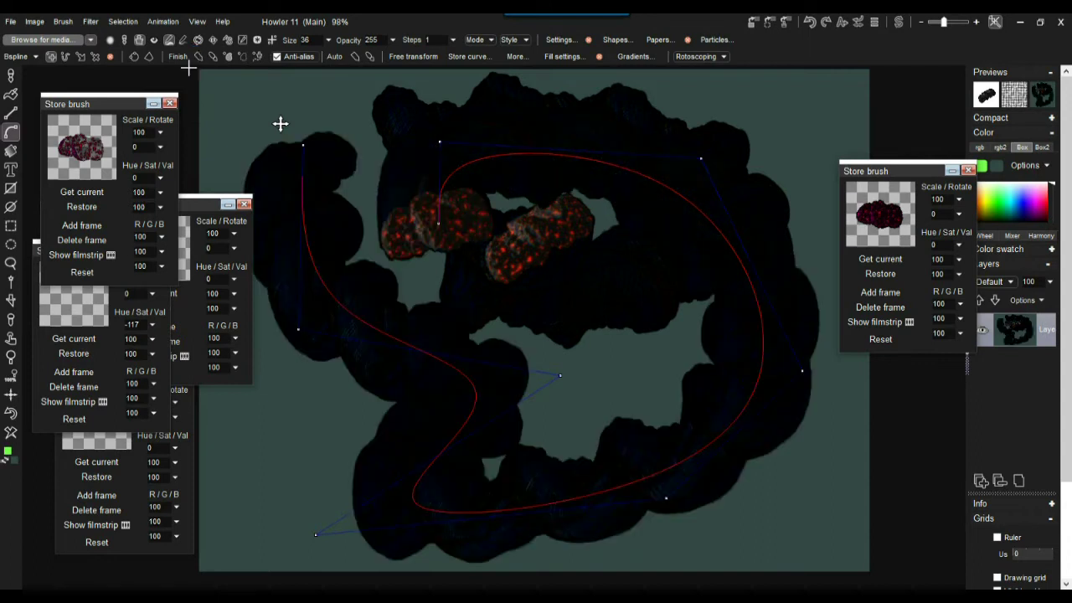
pyautogui.hotkey('ctrl', 'z')
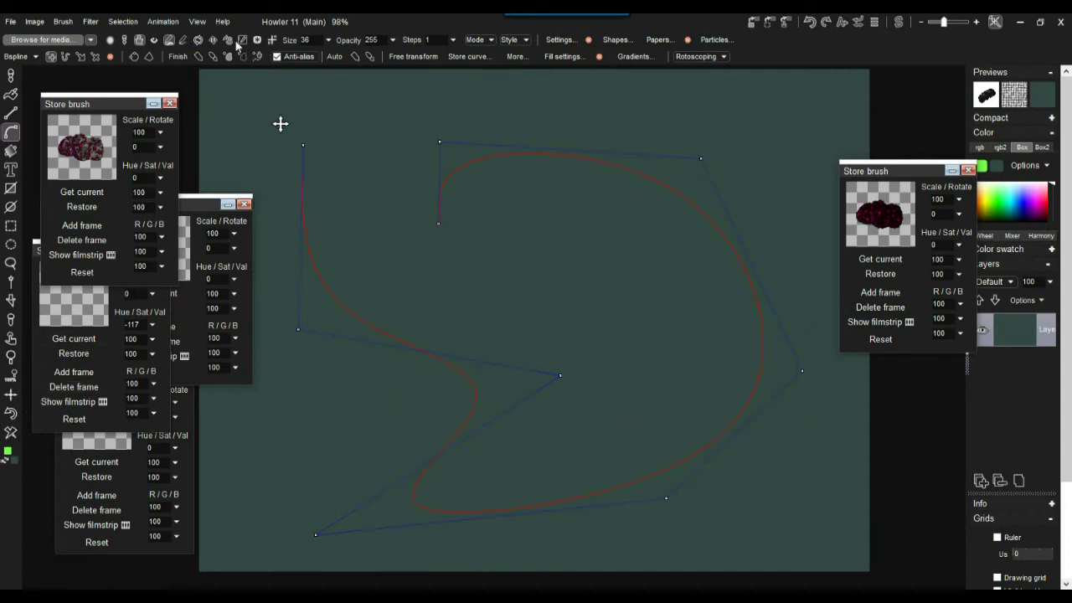
pyautogui.click(211, 56)
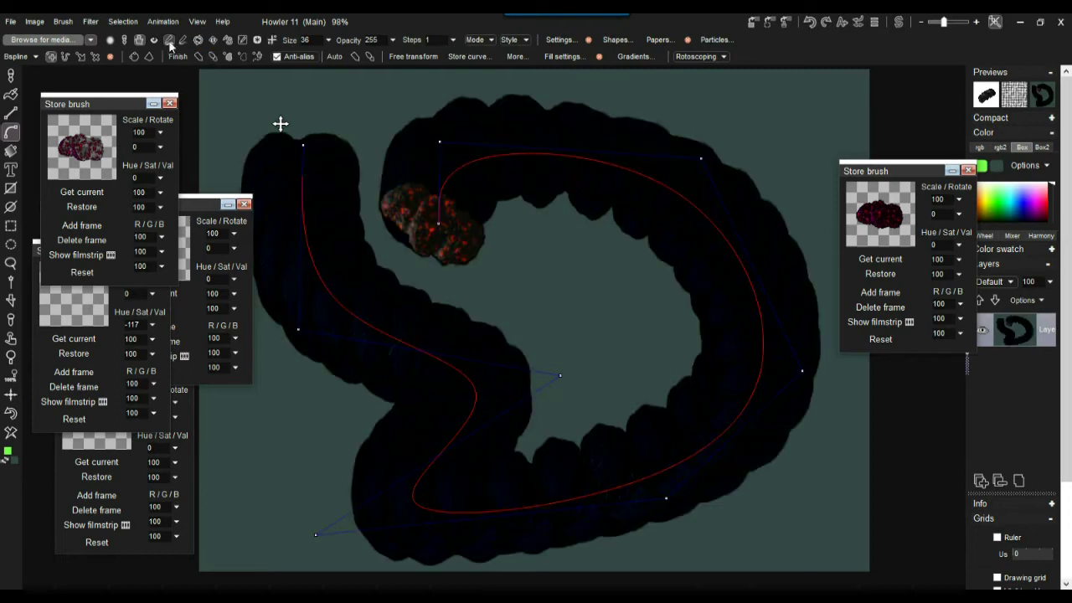
# Allow transforms for the custom brush in the brush settings and keep the settings window clear of the canvas
pyautogui.click(558, 40)
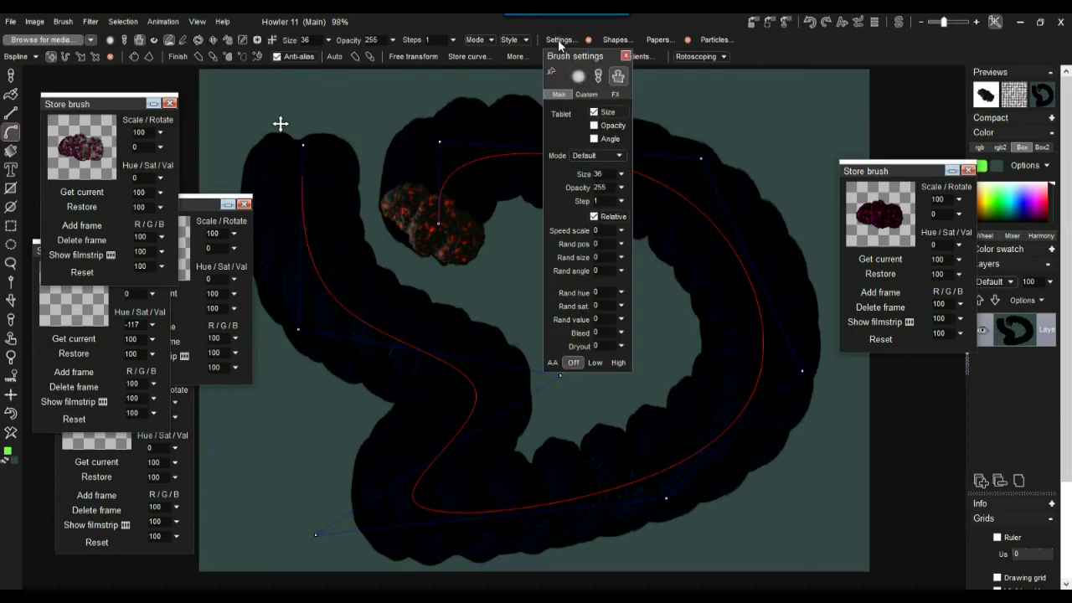
pyautogui.click(588, 95)
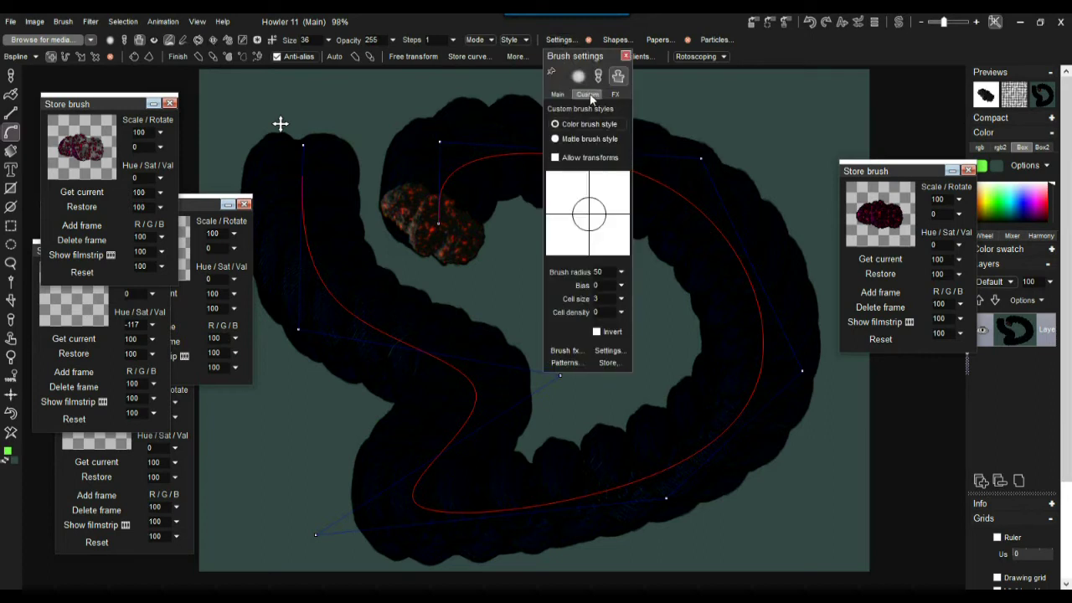
pyautogui.click(555, 158)
pyautogui.moveTo(572, 56)
pyautogui.mouseDown()
pyautogui.moveTo(938, 63)
pyautogui.moveTo(865, 56)
pyautogui.moveTo(841, 38)
pyautogui.moveTo(924, 38)
pyautogui.mouseUp()
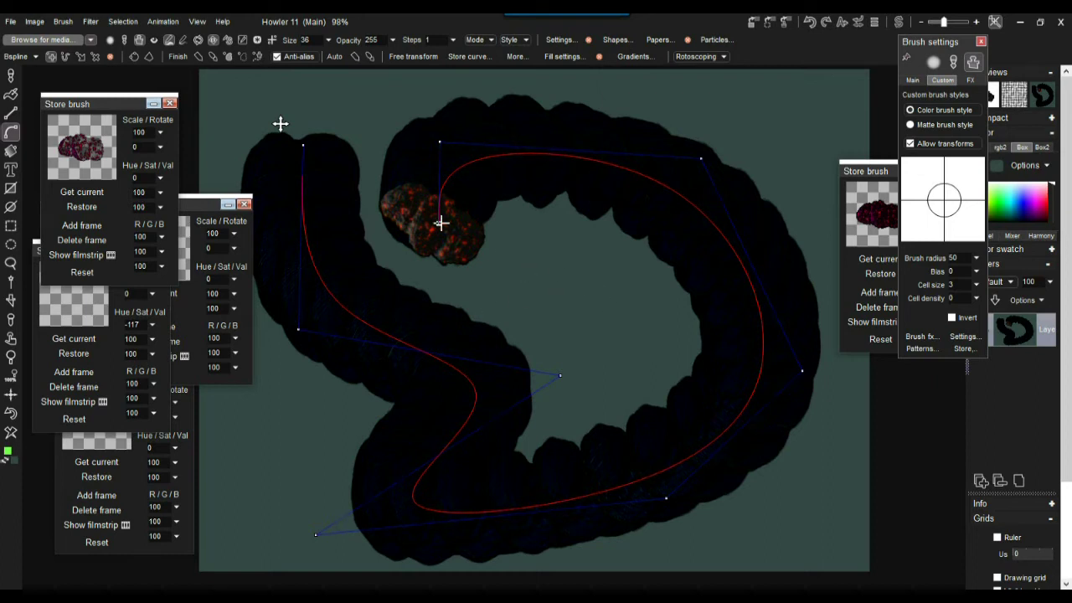
pyautogui.moveTo(436, 221); pyautogui.dragTo(442, 188)
pyautogui.moveTo(947, 42)
pyautogui.mouseDown()
pyautogui.moveTo(883, 62)
pyautogui.moveTo(888, 83)
pyautogui.moveTo(949, 82)
pyautogui.mouseUp()
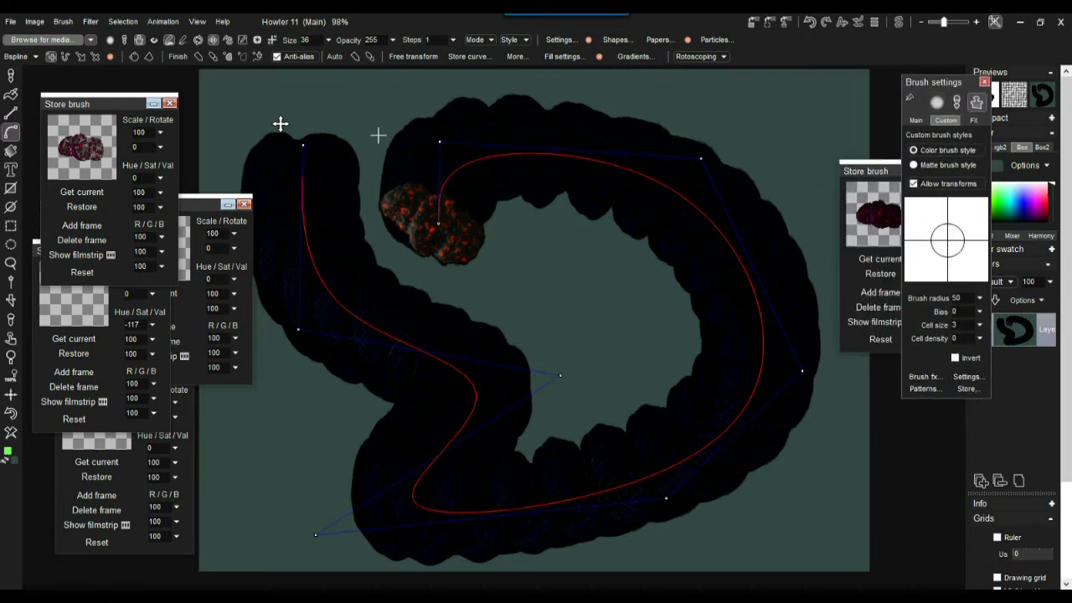
# Clear the canvas and stroke the curve with the tapering finish at the current brush size, and again at size 100
pyautogui.click(10, 432)
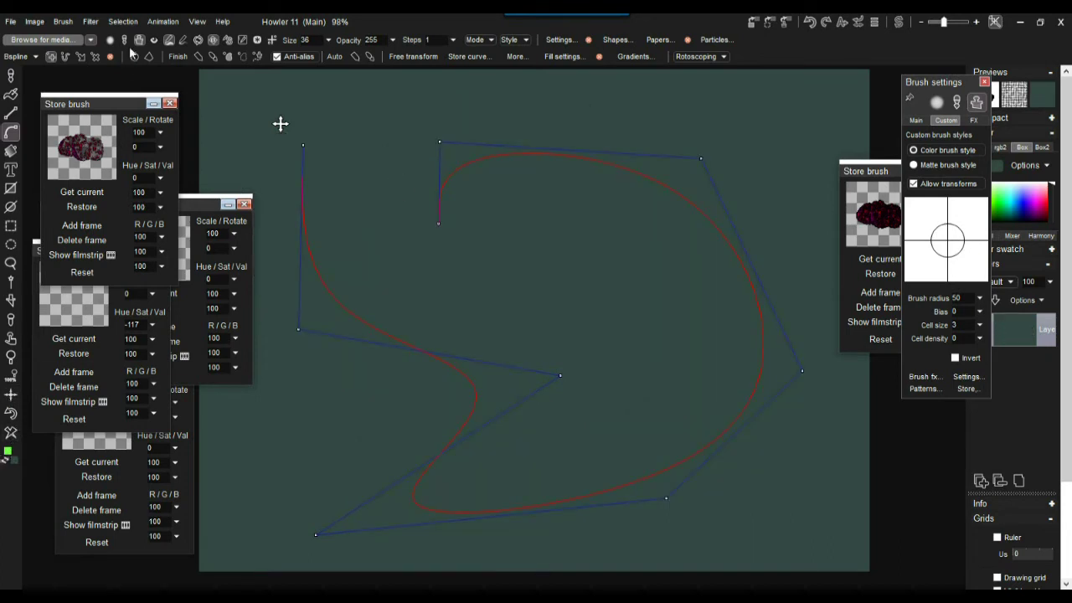
pyautogui.click(217, 56)
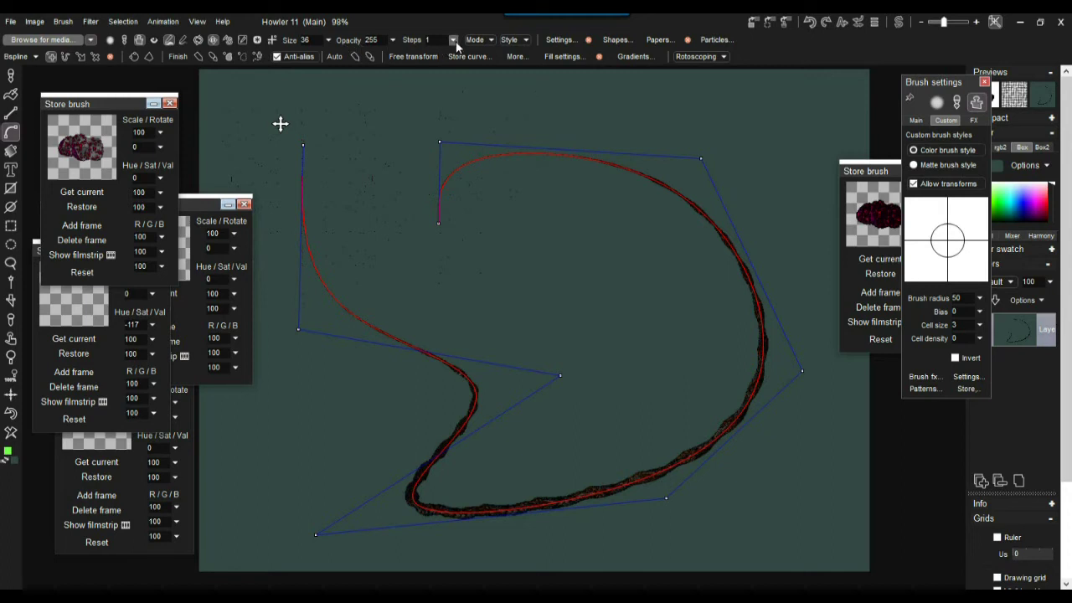
pyautogui.click(328, 40)
pyautogui.moveTo(321, 55); pyautogui.dragTo(385, 58)
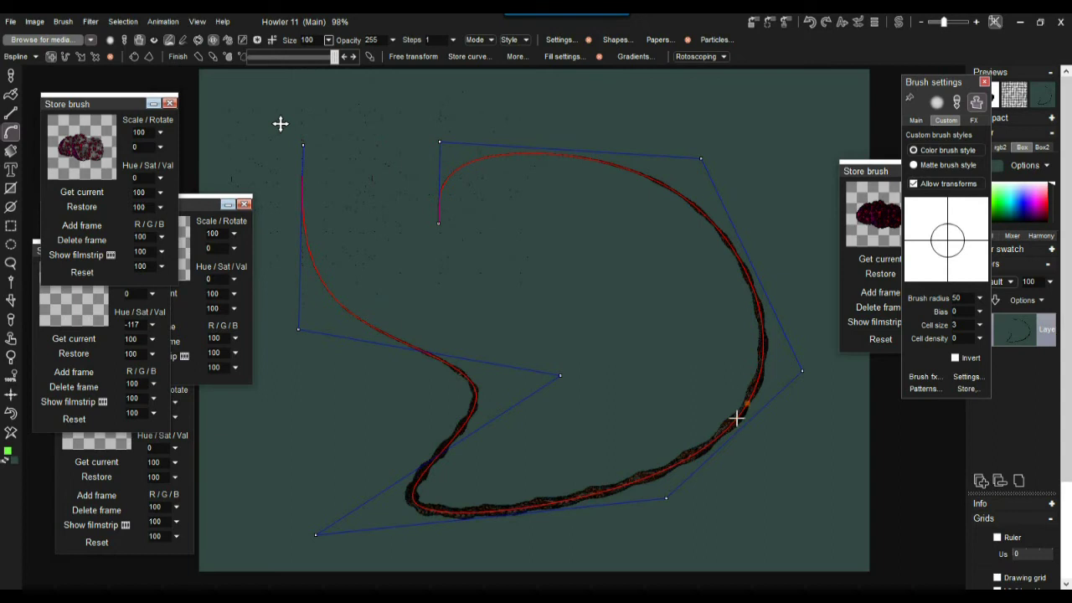
pyautogui.click(215, 58)
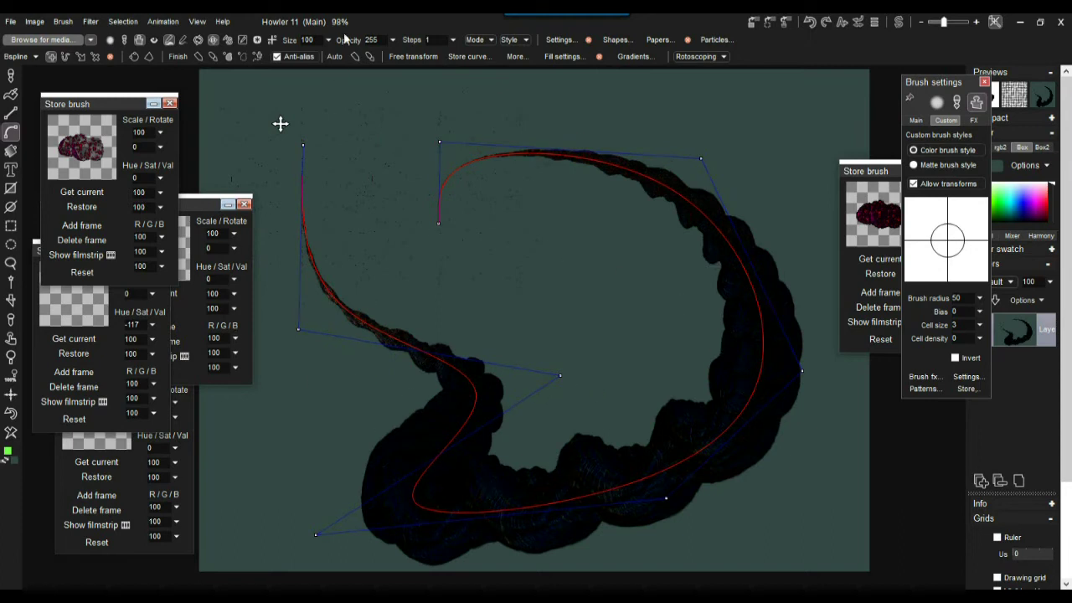
# Set the brush steps to 5, stroke over the curve, and repaint it on a cleared canvas
pyautogui.click(453, 41)
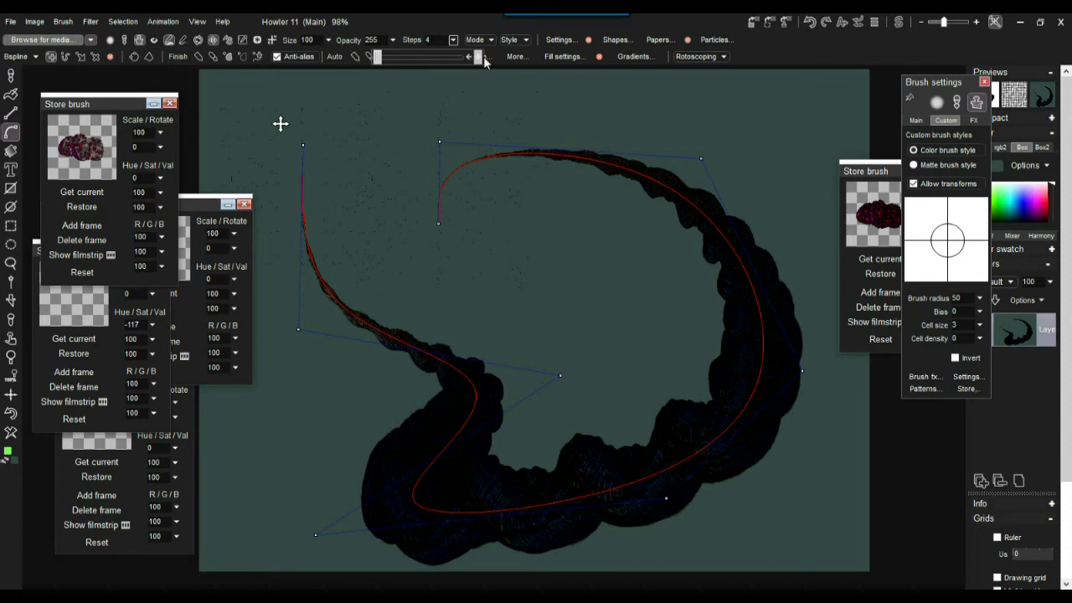
pyautogui.click(481, 58)
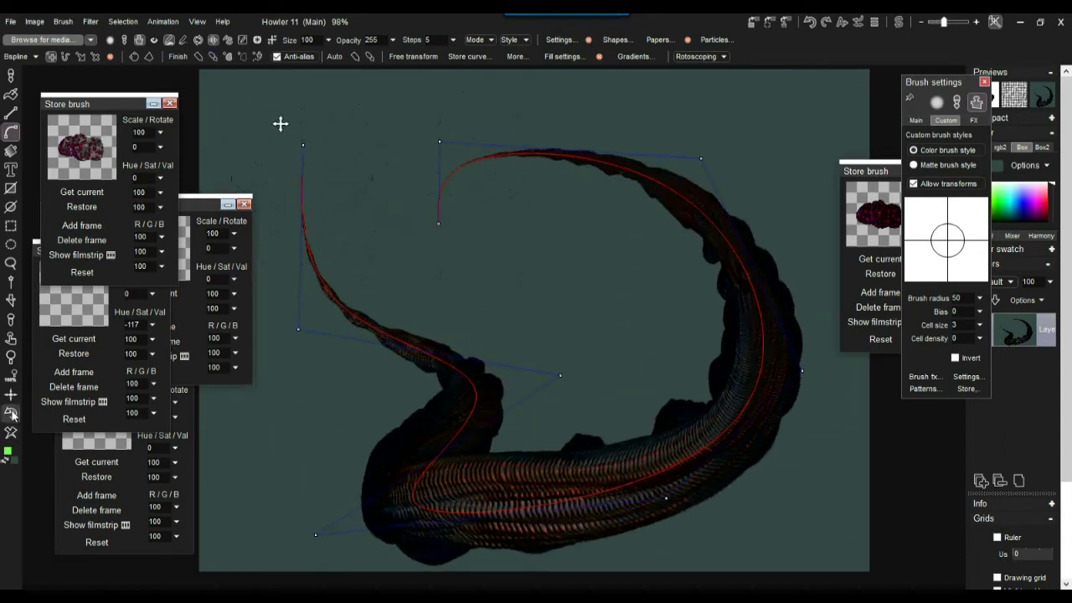
pyautogui.click(11, 432)
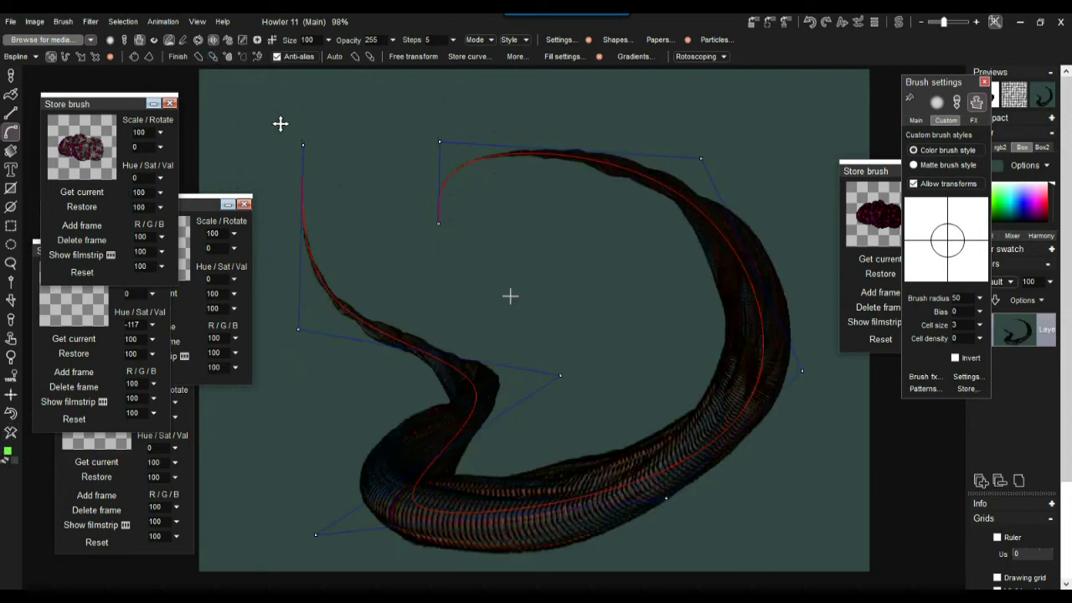
# Hide the curve's control points and examine the ribbed texture close up along the lower bends of the painted stroke
pyautogui.click(12, 77)
pyautogui.scroll(5, 440, 335)
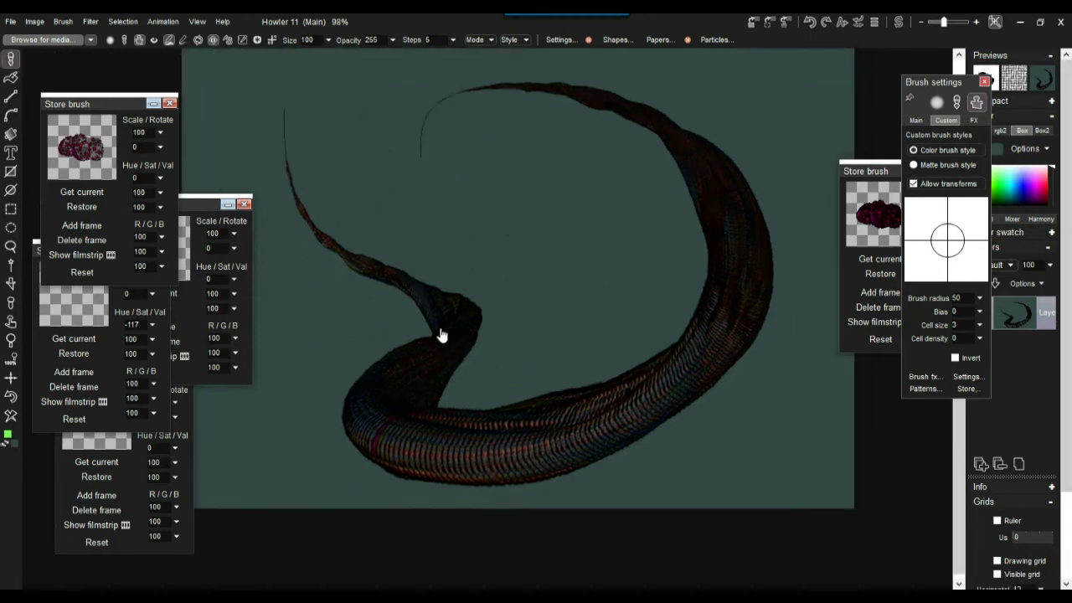
pyautogui.scroll(1, 502, 299)
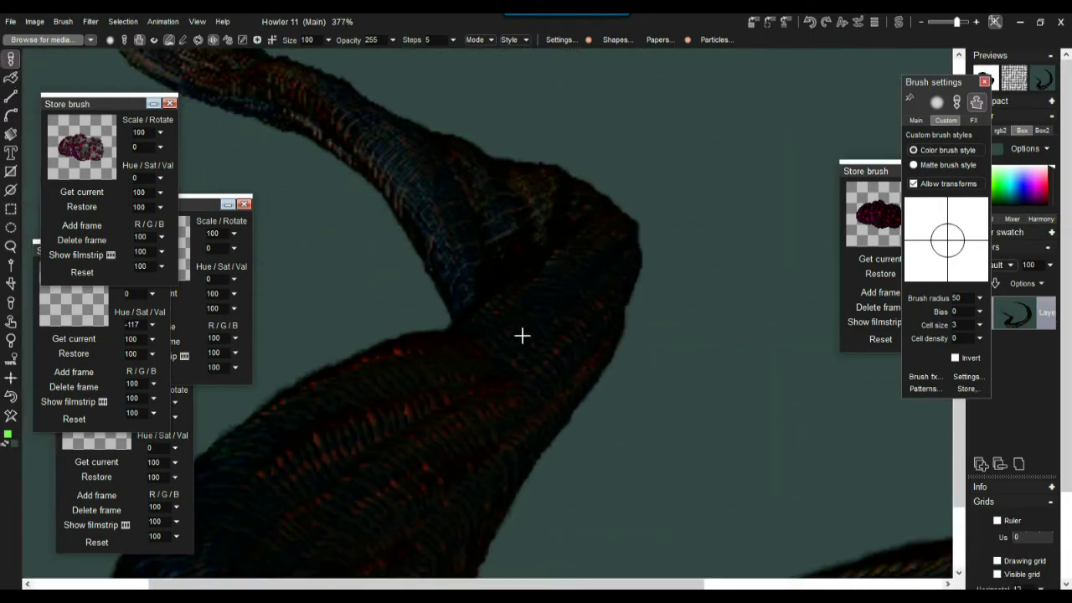
pyautogui.moveTo(377, 444); pyautogui.dragTo(765, 208)
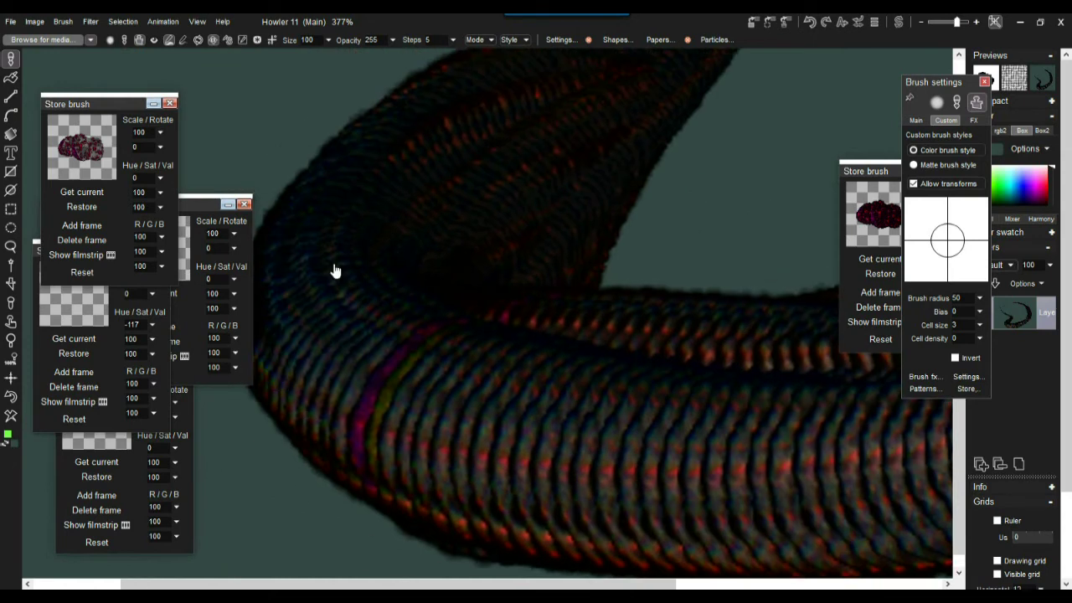
pyautogui.moveTo(672, 381); pyautogui.dragTo(742, 371)
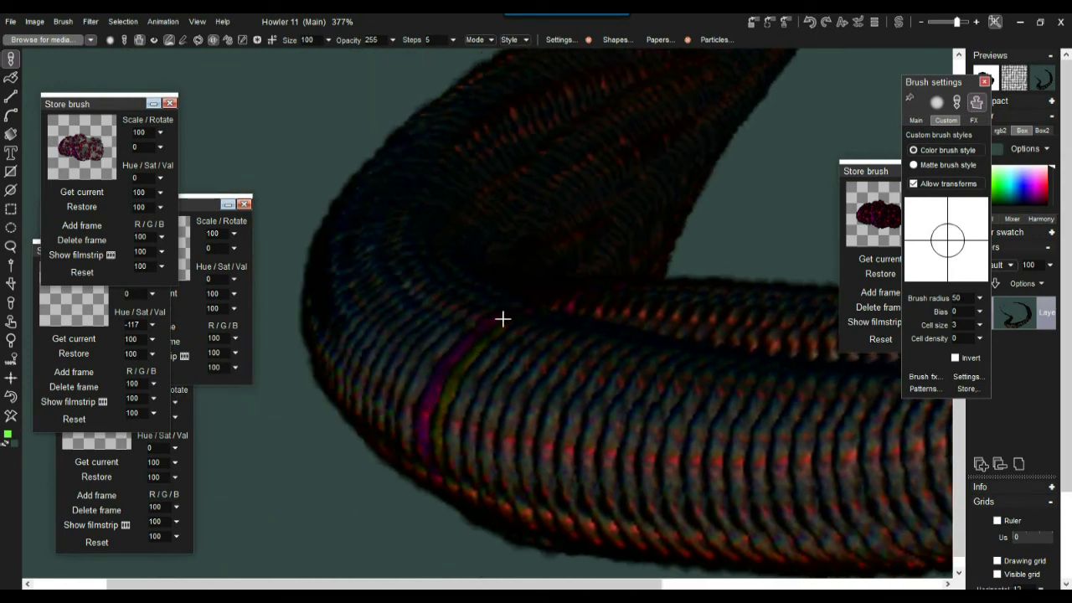
pyautogui.moveTo(708, 417); pyautogui.dragTo(403, 394)
pyautogui.moveTo(742, 327); pyautogui.dragTo(546, 392)
pyautogui.scroll(-3, 503, 390)
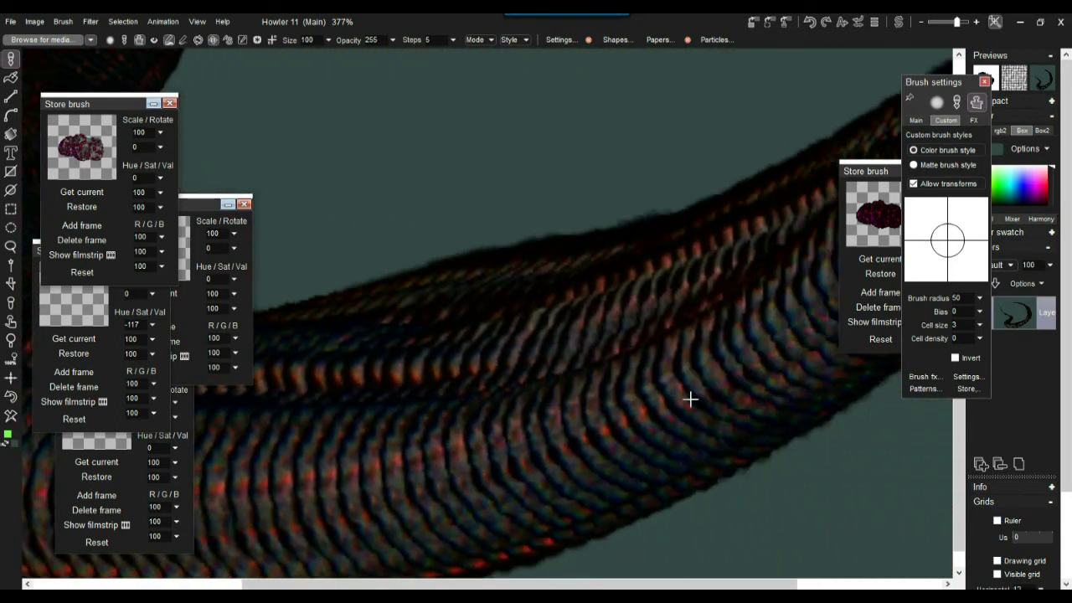
pyautogui.scroll(-4, 713, 325)
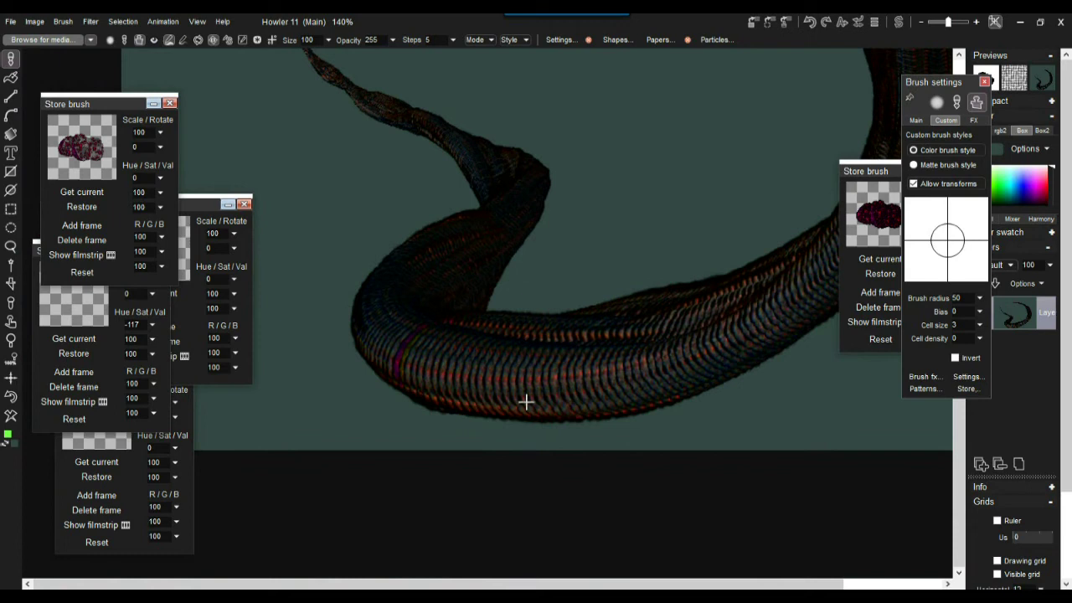
pyautogui.scroll(5, 581, 382)
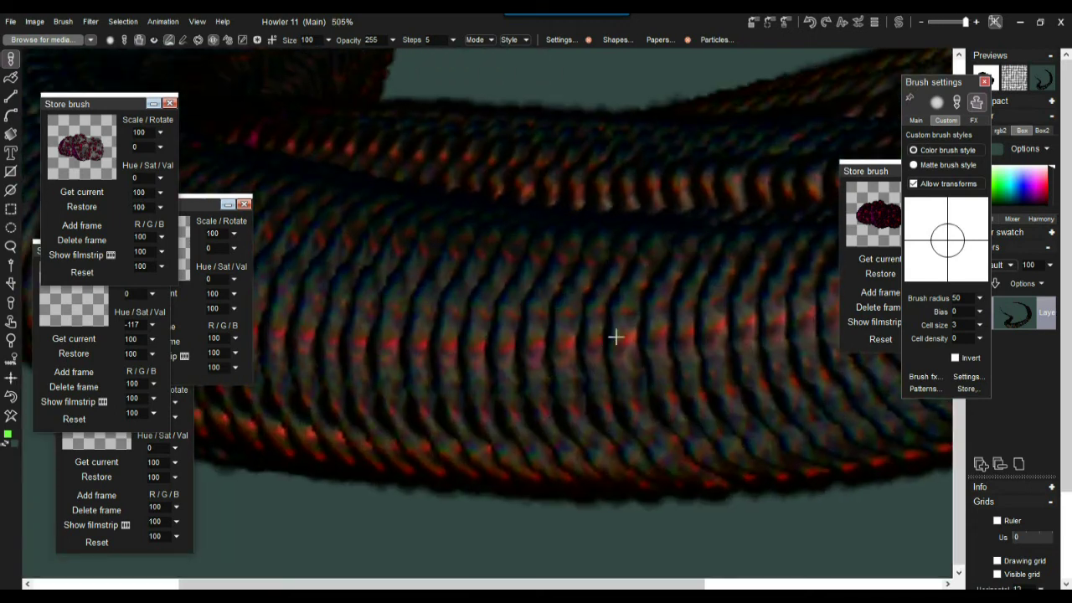
pyautogui.scroll(-3, 617, 335)
# Follow the painted stroke up to its thin upper tip and examine its detail and overall shape
pyautogui.moveTo(509, 331); pyautogui.dragTo(455, 398)
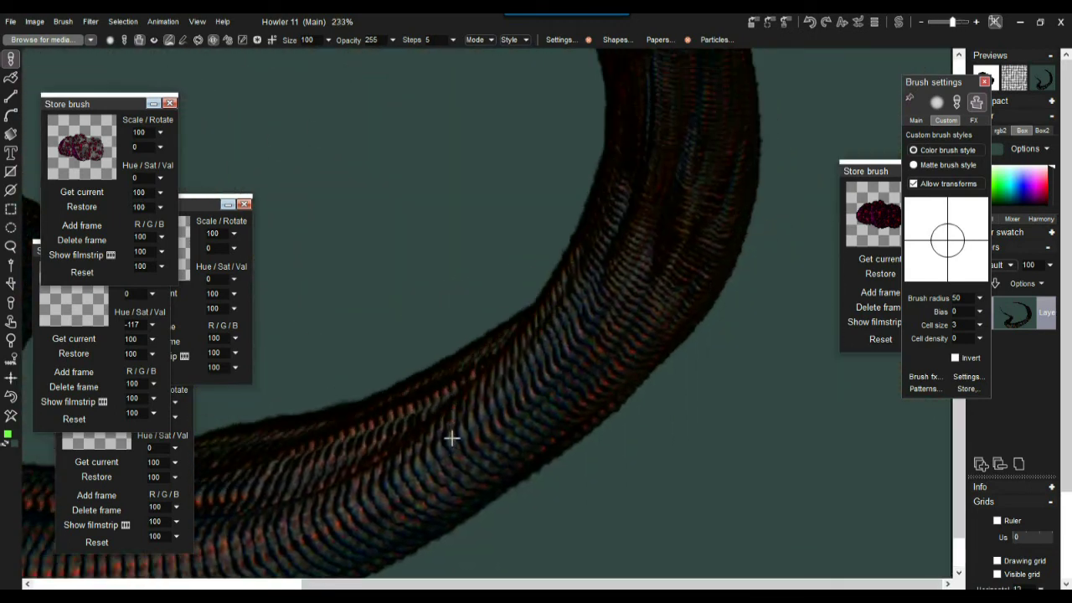
pyautogui.moveTo(638, 203)
pyautogui.mouseDown()
pyautogui.moveTo(692, 371)
pyautogui.moveTo(691, 446)
pyautogui.mouseUp()
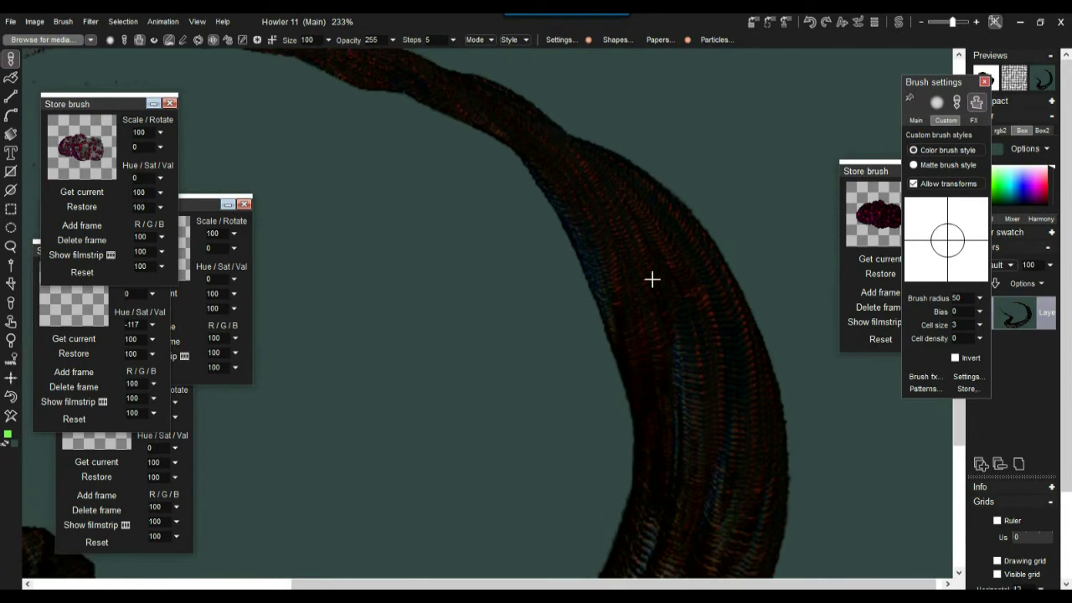
pyautogui.moveTo(531, 159)
pyautogui.mouseDown()
pyautogui.moveTo(684, 270)
pyautogui.moveTo(751, 388)
pyautogui.moveTo(762, 384)
pyautogui.mouseUp()
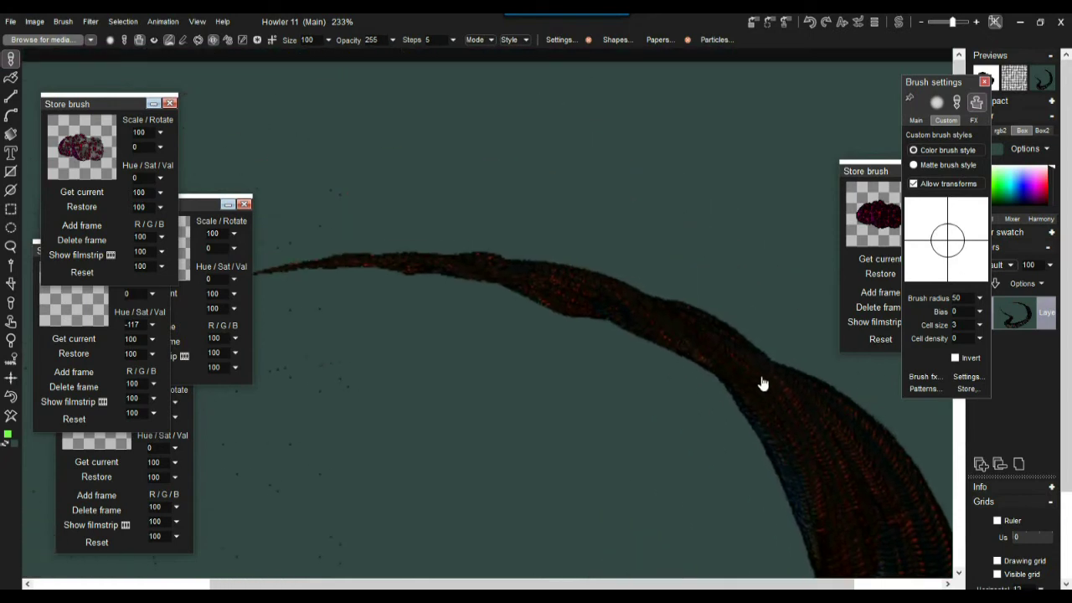
pyautogui.scroll(5, 749, 376)
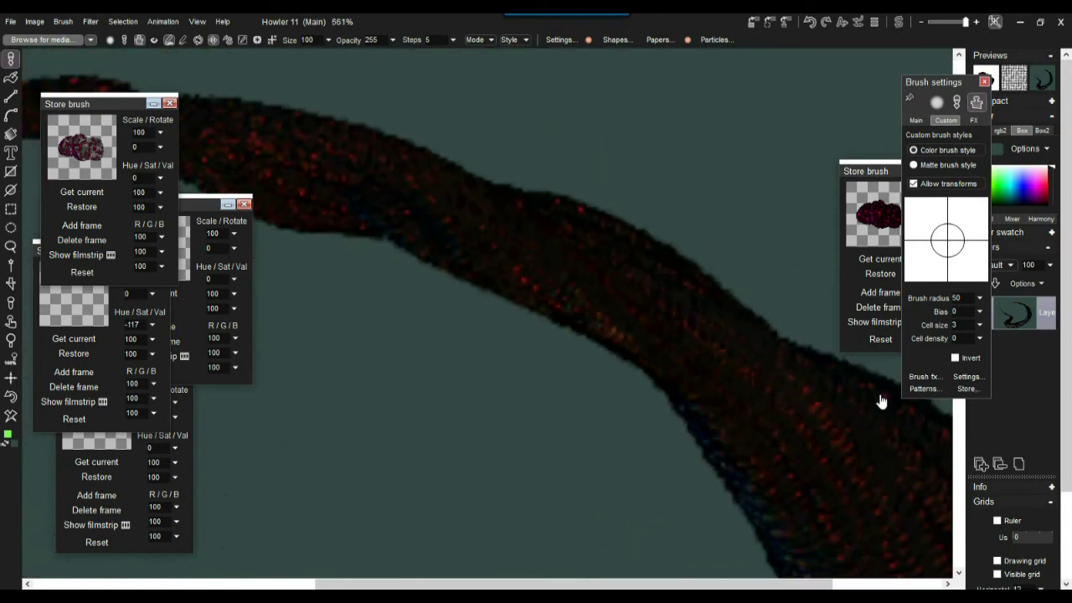
pyautogui.scroll(-5, 881, 402)
pyautogui.moveTo(748, 411); pyautogui.dragTo(727, 405)
pyautogui.moveTo(564, 434); pyautogui.dragTo(576, 221)
pyautogui.moveTo(653, 296); pyautogui.dragTo(582, 310)
pyautogui.moveTo(603, 383); pyautogui.dragTo(656, 316)
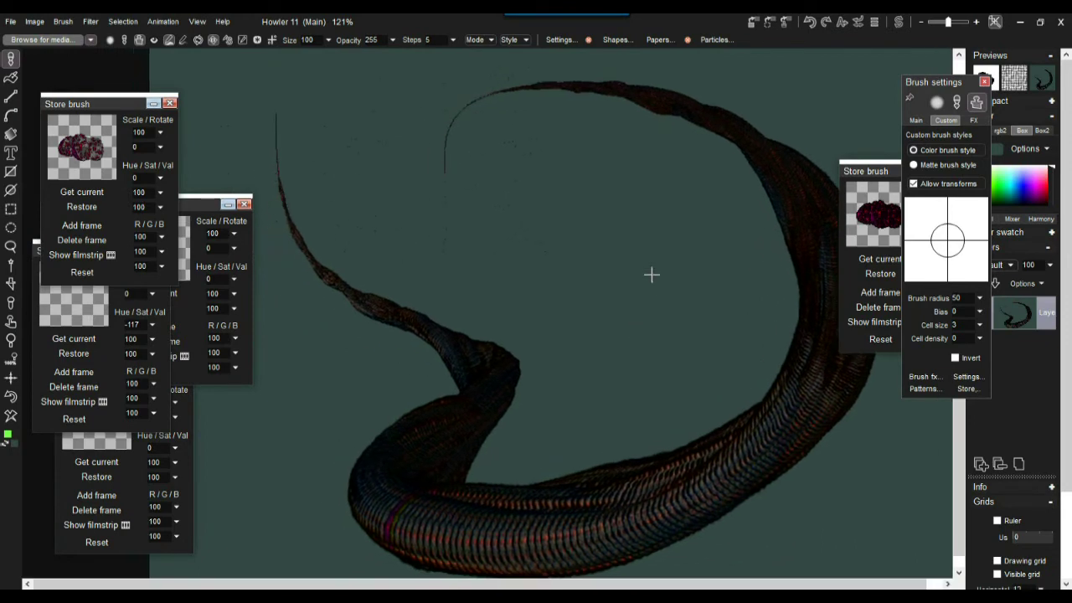
pyautogui.moveTo(549, 285)
pyautogui.mouseDown()
pyautogui.moveTo(632, 282)
pyautogui.moveTo(608, 301)
pyautogui.moveTo(602, 295)
pyautogui.mouseUp()
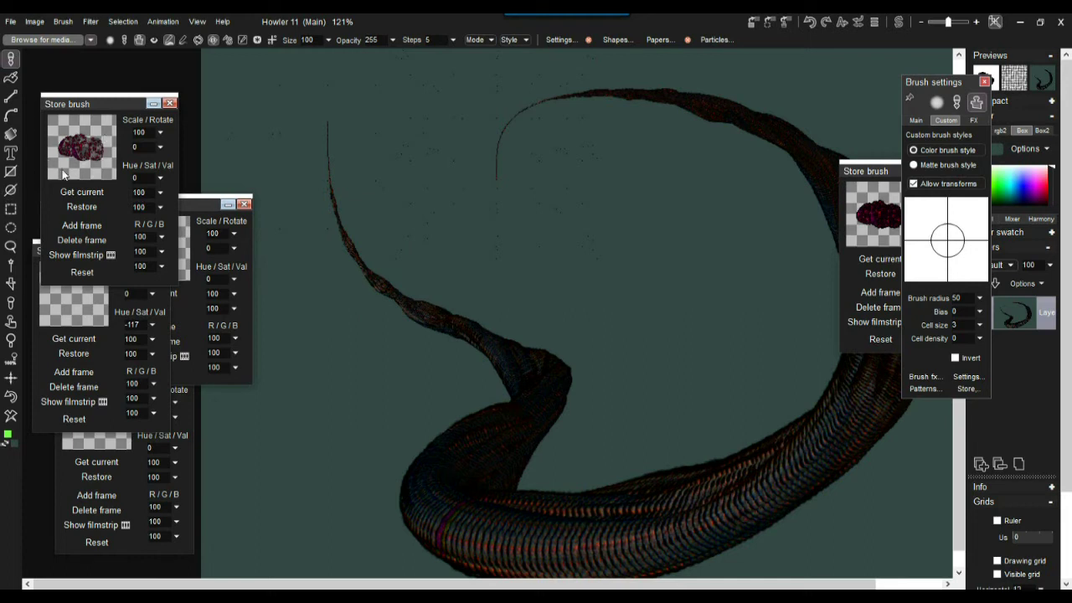
# Clear the canvas and discard the old control points to start a fresh B-spline curve
pyautogui.click(11, 417)
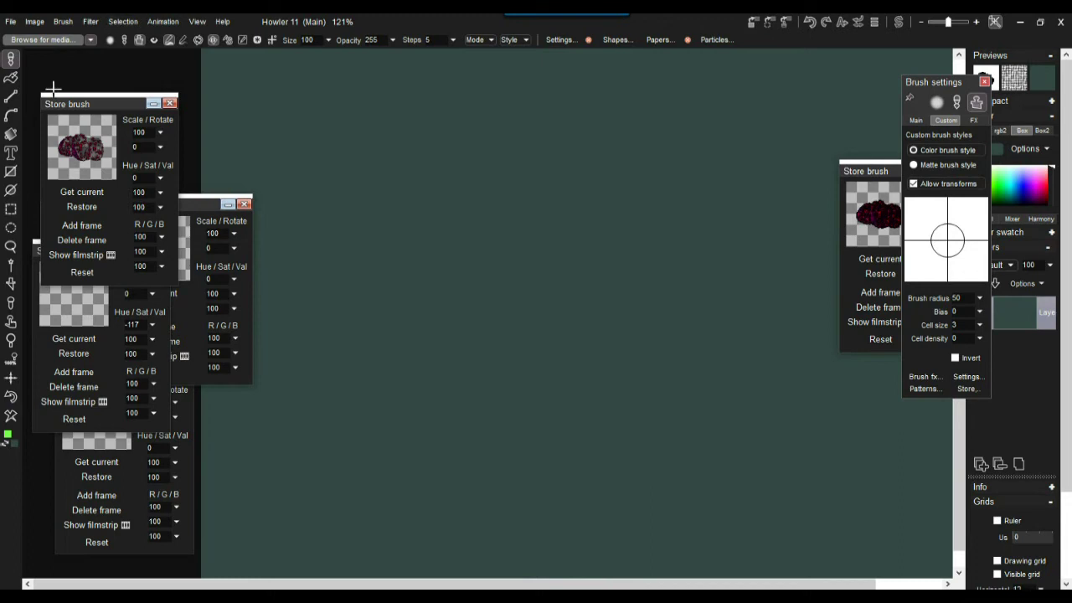
pyautogui.click(11, 115)
pyautogui.click(12, 133)
pyautogui.click(111, 56)
pyautogui.scroll(-5, 588, 141)
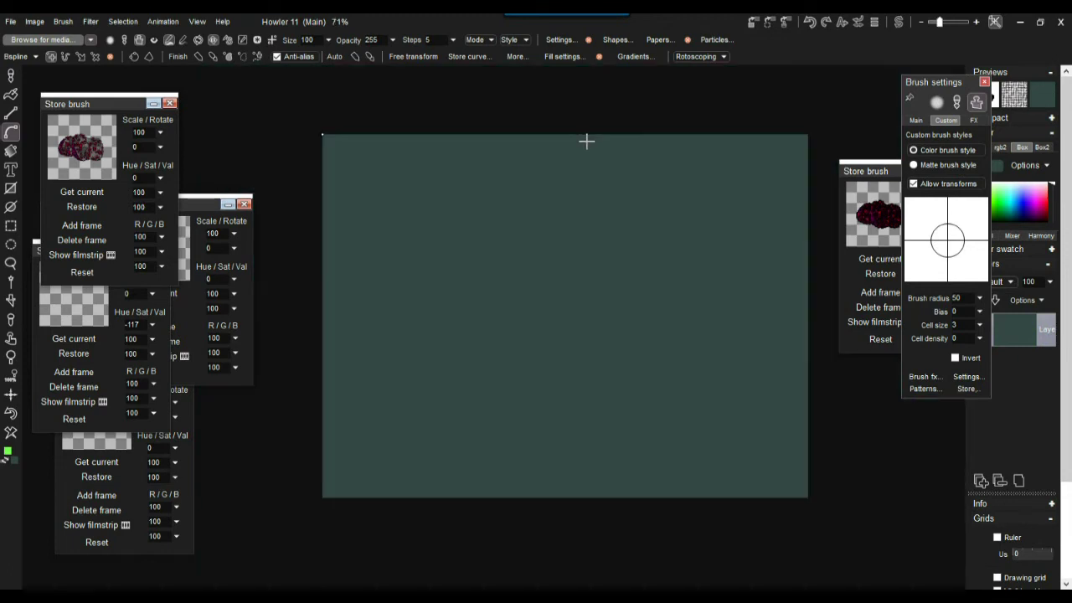
# Place the control points of a clockwise B-spline spiral's outer turns, starting near the canvas's upper-left corner
pyautogui.click(764, 170)
pyautogui.click(771, 451)
pyautogui.click(386, 466)
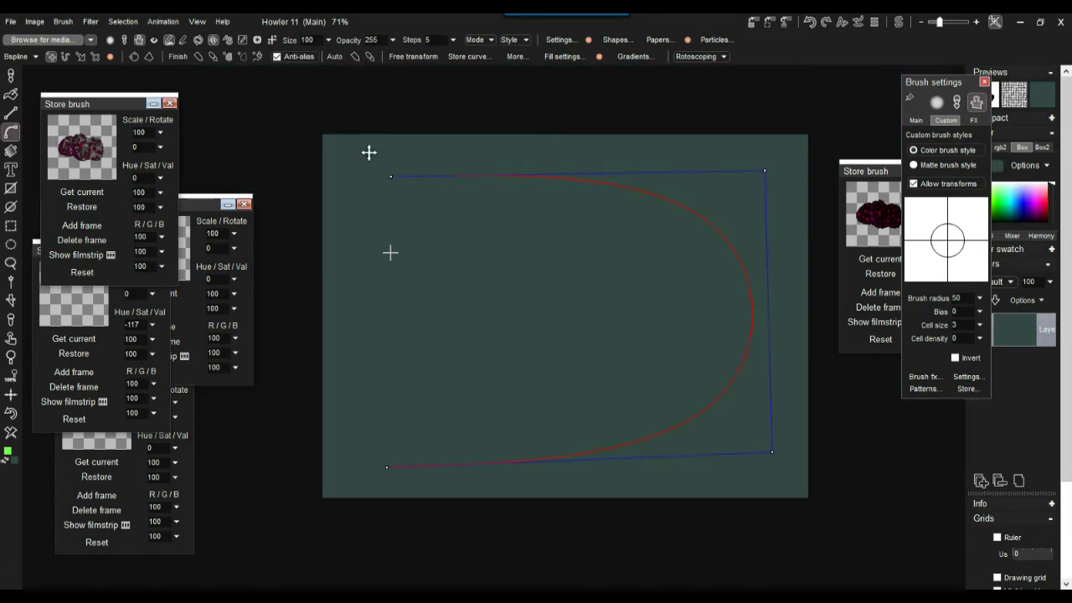
pyautogui.click(372, 218)
pyautogui.click(724, 202)
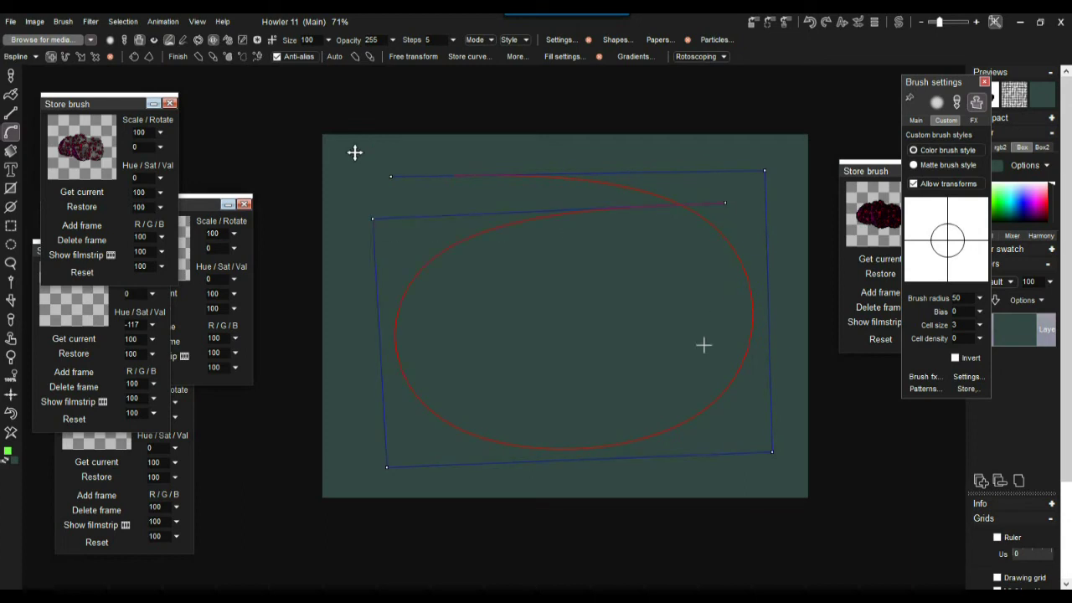
pyautogui.click(729, 407)
pyautogui.click(425, 424)
pyautogui.click(418, 263)
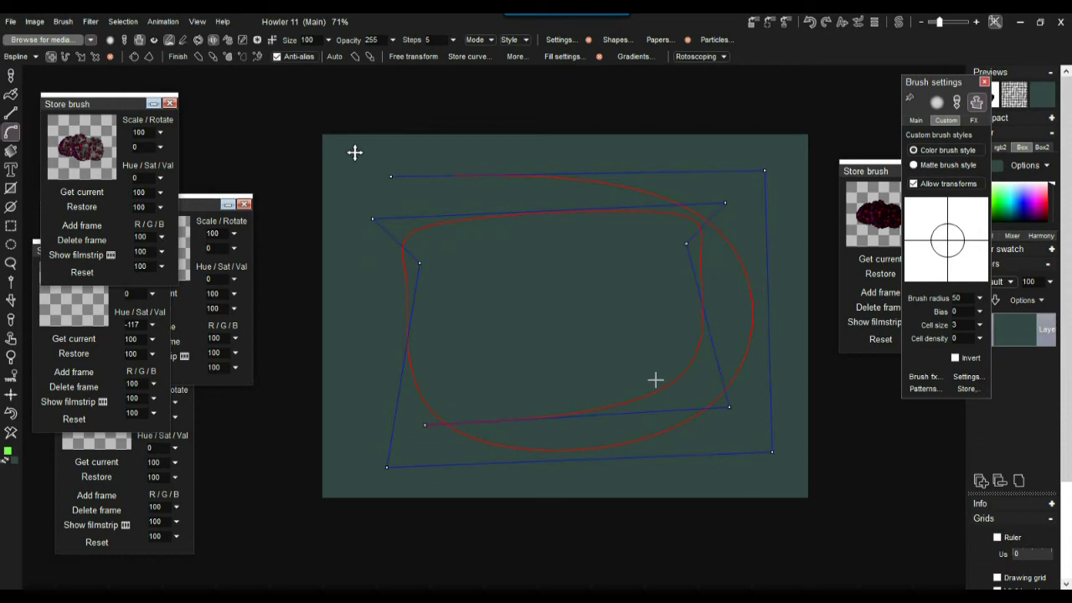
# Continue the B-spline spiral inward with control points for the inner turns, ending near the canvas centre
pyautogui.click(656, 379)
pyautogui.click(458, 372)
pyautogui.click(474, 265)
pyautogui.click(659, 265)
pyautogui.click(647, 327)
pyautogui.click(533, 333)
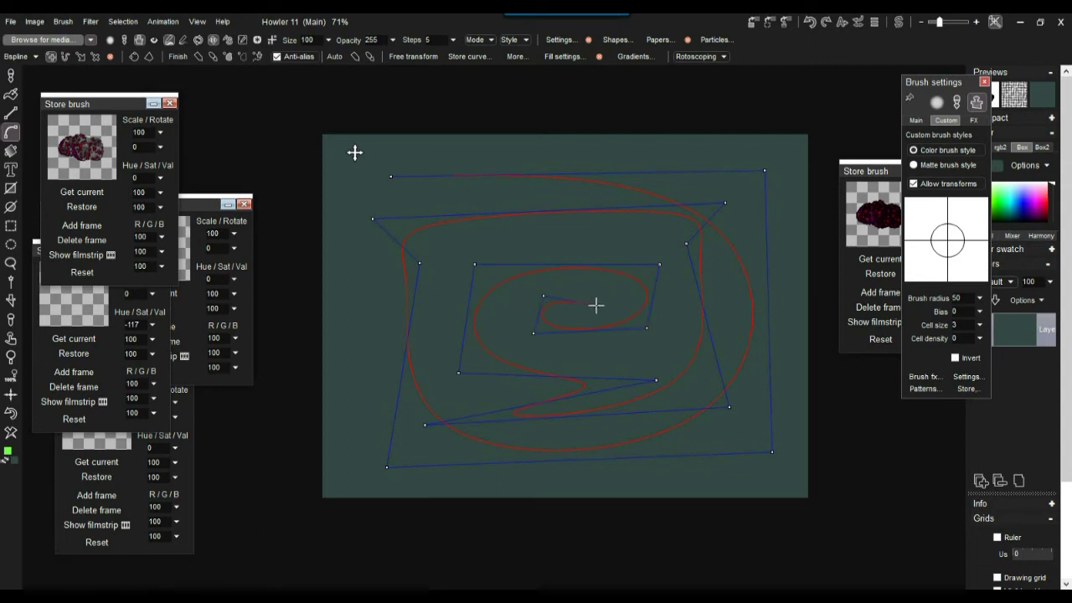
# Reposition the B-spline spiral's right-side and inner control points to even out its turns, and add an end point near the centre
pyautogui.moveTo(685, 243); pyautogui.dragTo(744, 275)
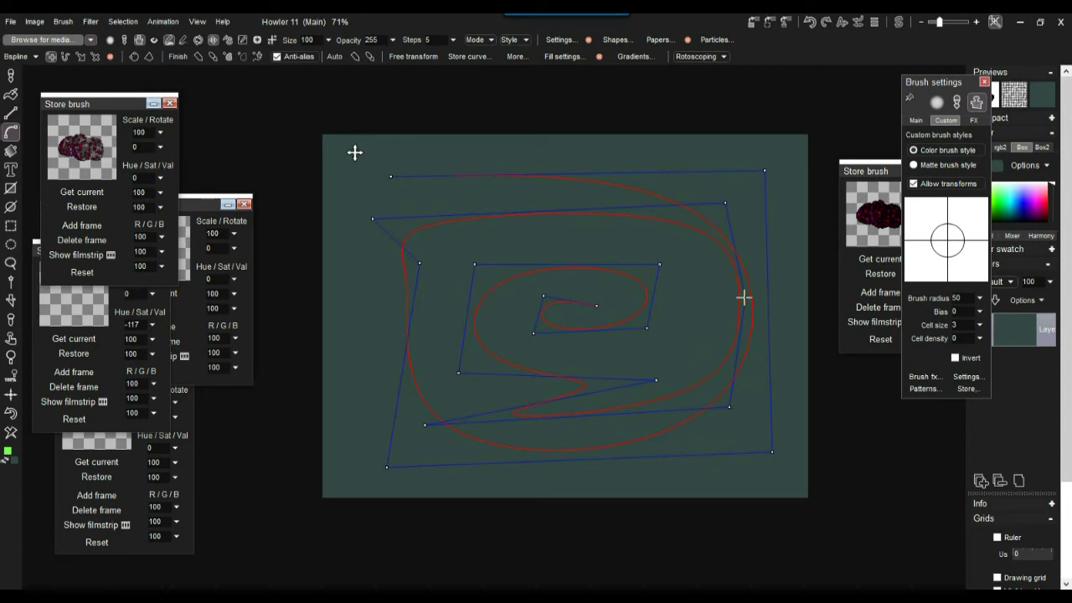
pyautogui.moveTo(730, 407); pyautogui.dragTo(732, 418)
pyautogui.moveTo(655, 387); pyautogui.dragTo(474, 378)
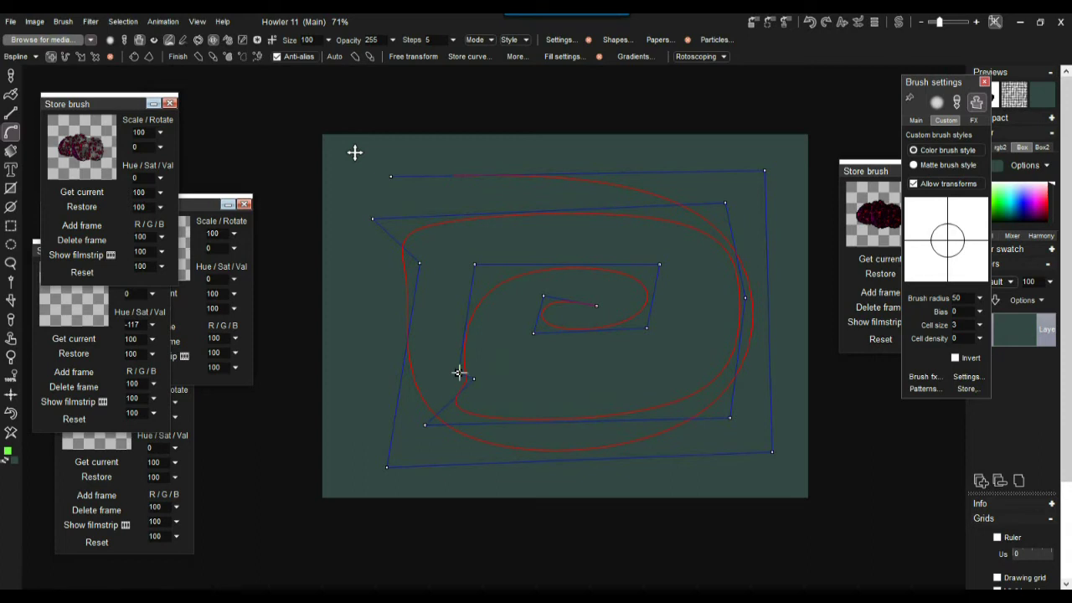
pyautogui.moveTo(657, 330); pyautogui.dragTo(675, 361)
pyautogui.moveTo(529, 333); pyautogui.dragTo(523, 366)
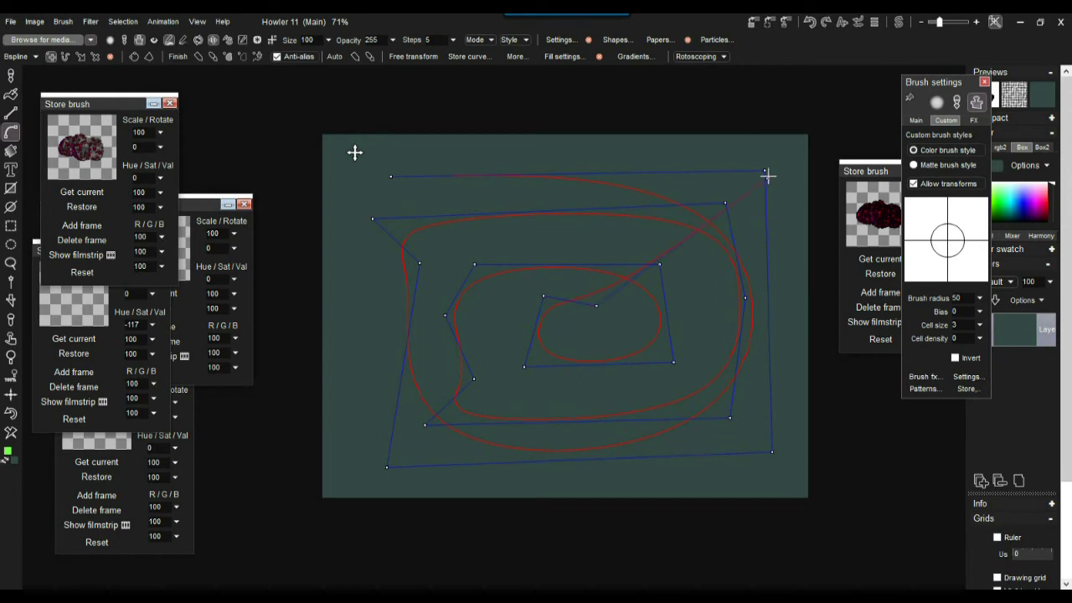
pyautogui.click(606, 337)
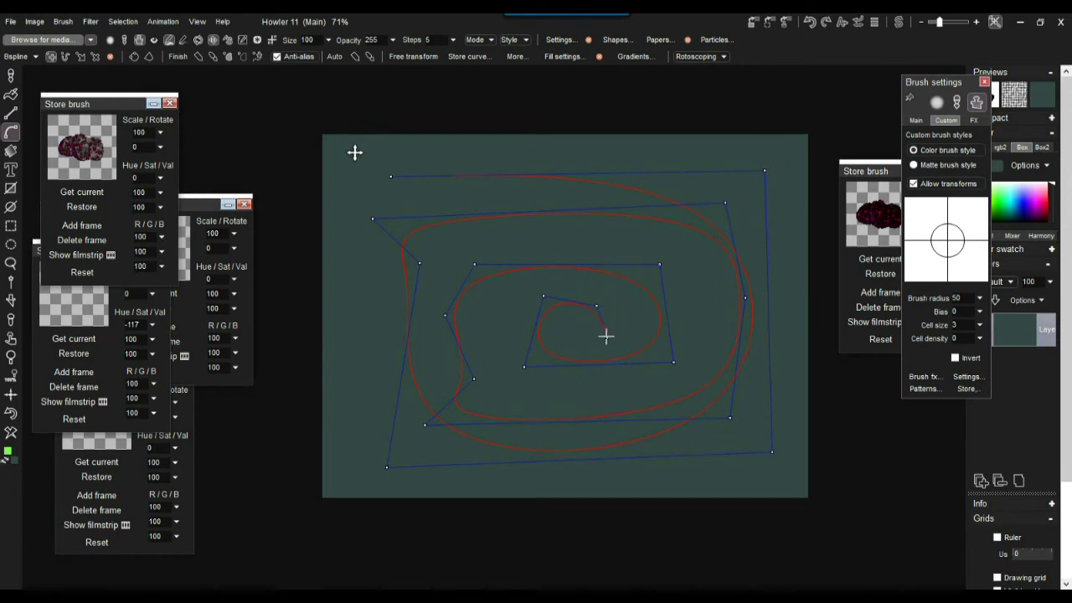
# Move the spiral's outer corner control points outward beyond the canvas edges to widen the outermost turn
pyautogui.moveTo(765, 168); pyautogui.dragTo(822, 139)
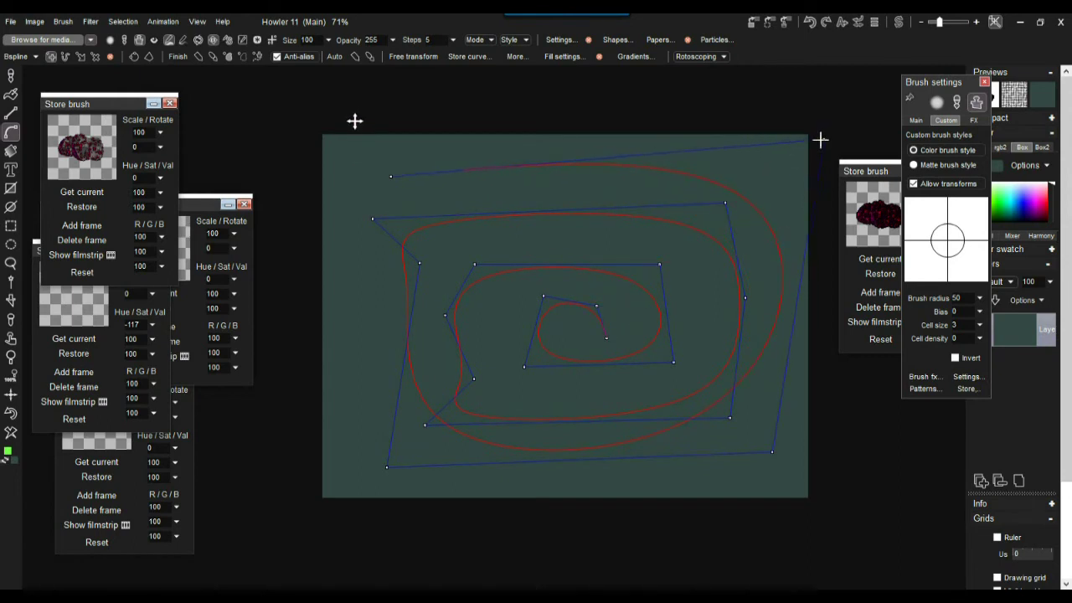
pyautogui.moveTo(772, 454); pyautogui.dragTo(798, 510)
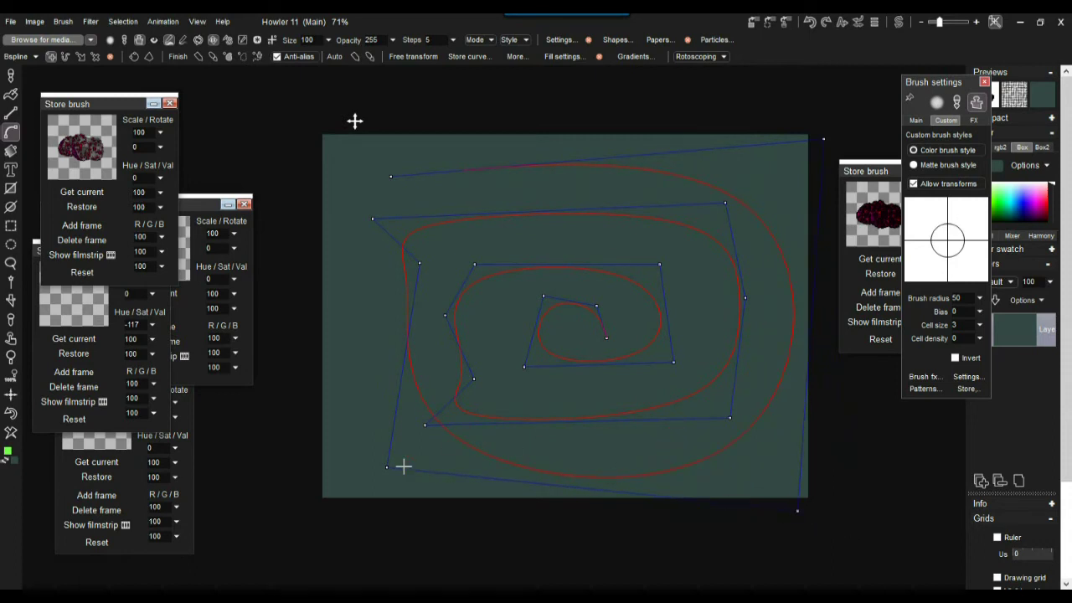
pyautogui.moveTo(387, 466); pyautogui.dragTo(242, 477)
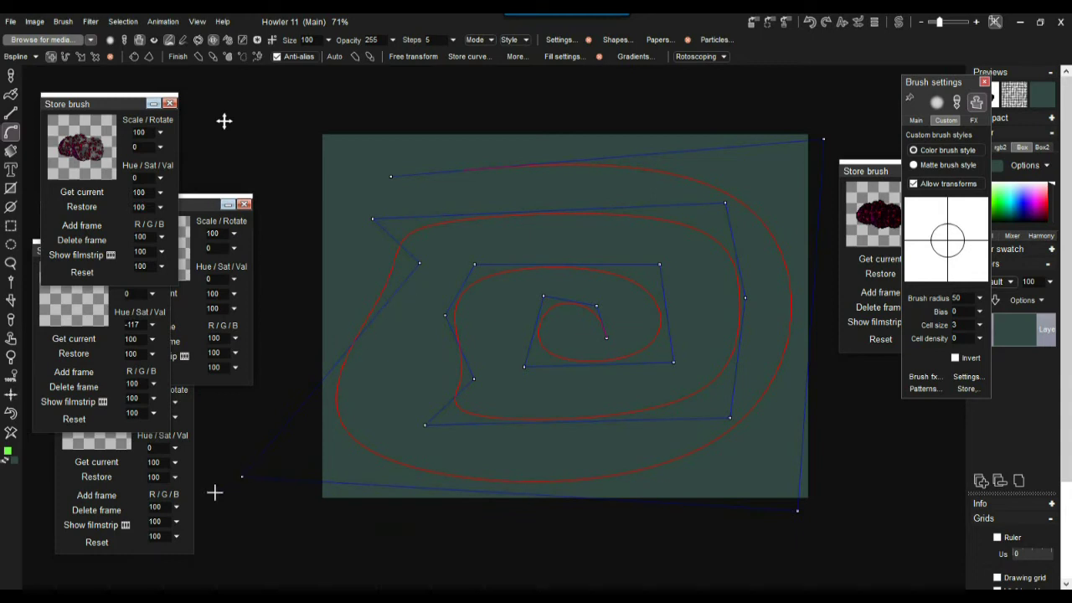
# Try the Catmull curve type on the spiral and return it to B-spline
pyautogui.click(37, 56)
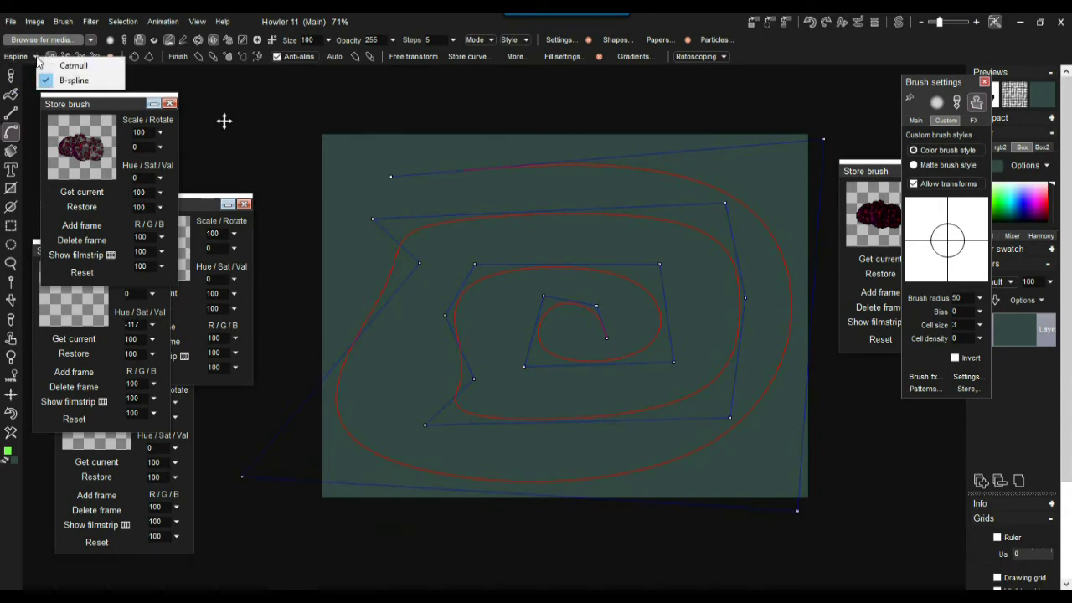
pyautogui.click(55, 66)
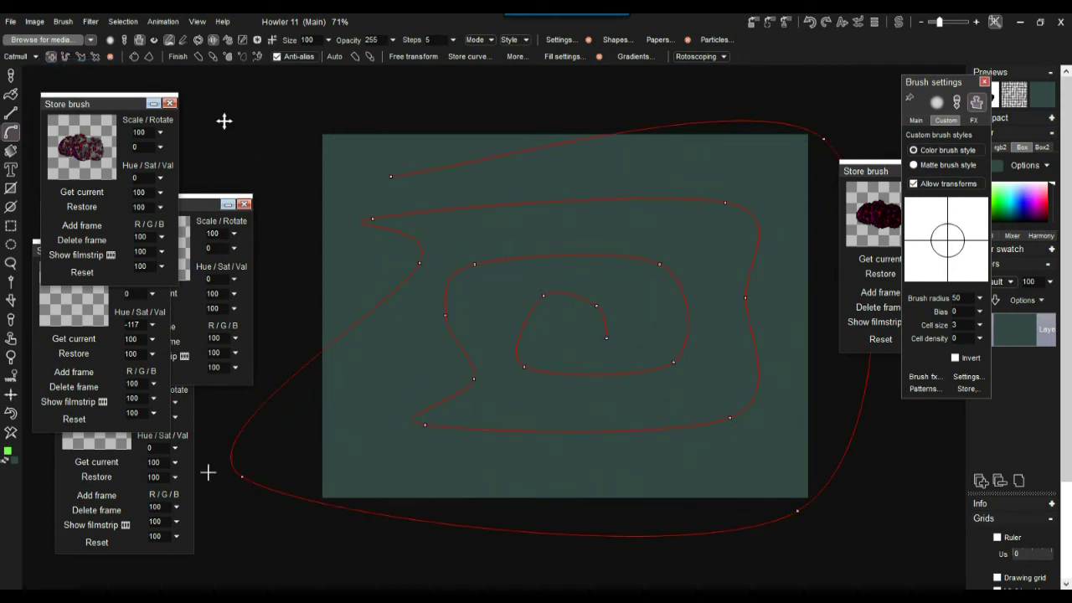
pyautogui.click(35, 58)
pyautogui.click(55, 78)
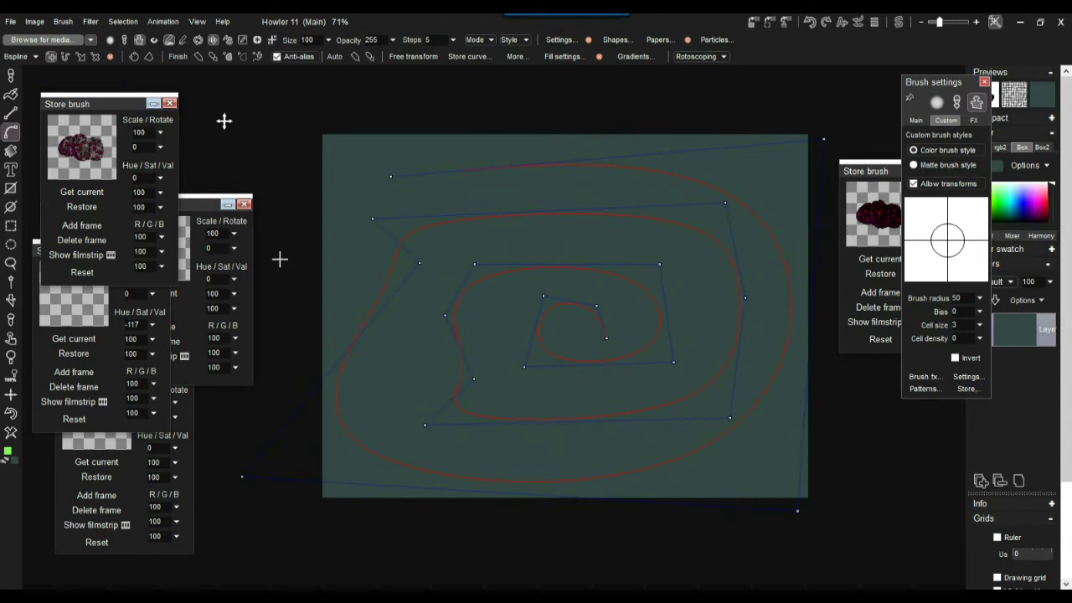
# Stroke the B-spline spiral with the lava-rock brush using the tapered finish, and clear the canvas
pyautogui.click(216, 57)
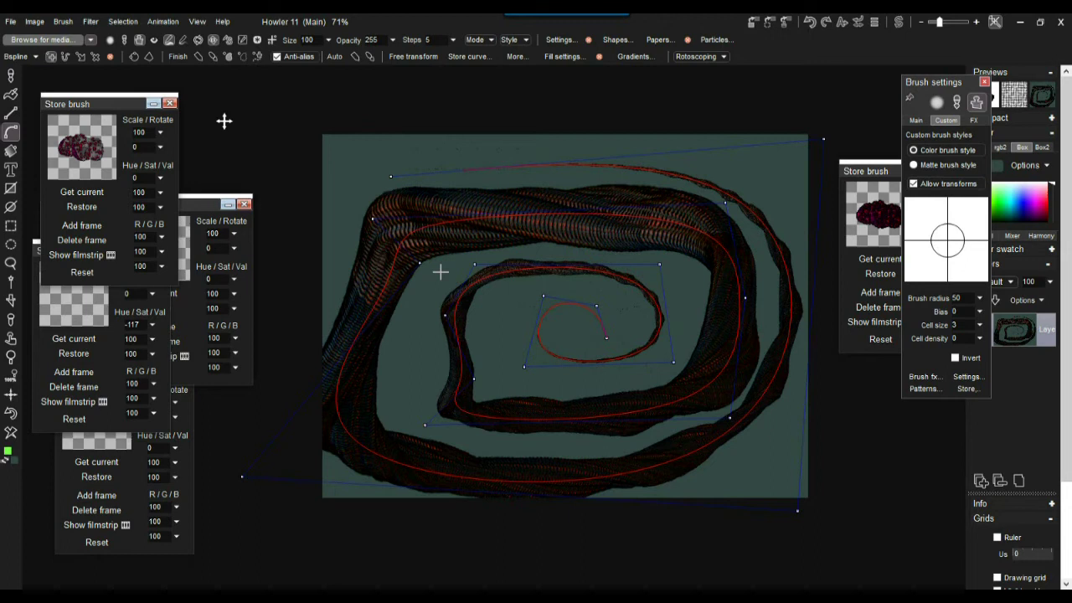
pyautogui.click(11, 433)
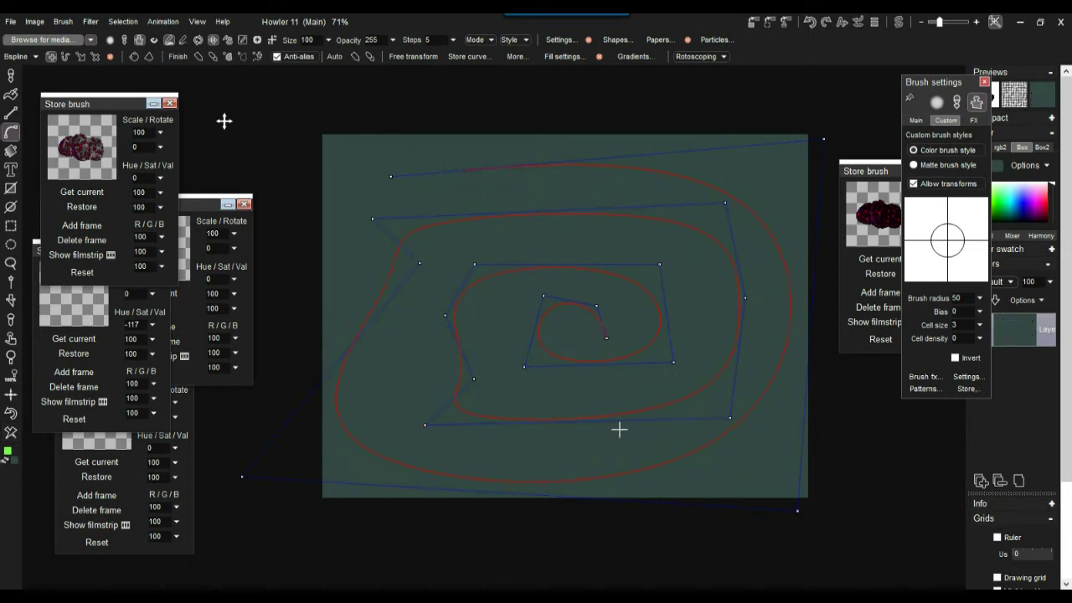
# Try closing the spiral into a loop and shifting its start point and the inner turn's upper-right control point
pyautogui.click(134, 57)
pyautogui.moveTo(390, 176); pyautogui.dragTo(370, 151)
pyautogui.moveTo(726, 201)
pyautogui.mouseDown()
pyautogui.moveTo(737, 209)
pyautogui.moveTo(740, 187)
pyautogui.moveTo(732, 207)
pyautogui.mouseUp()
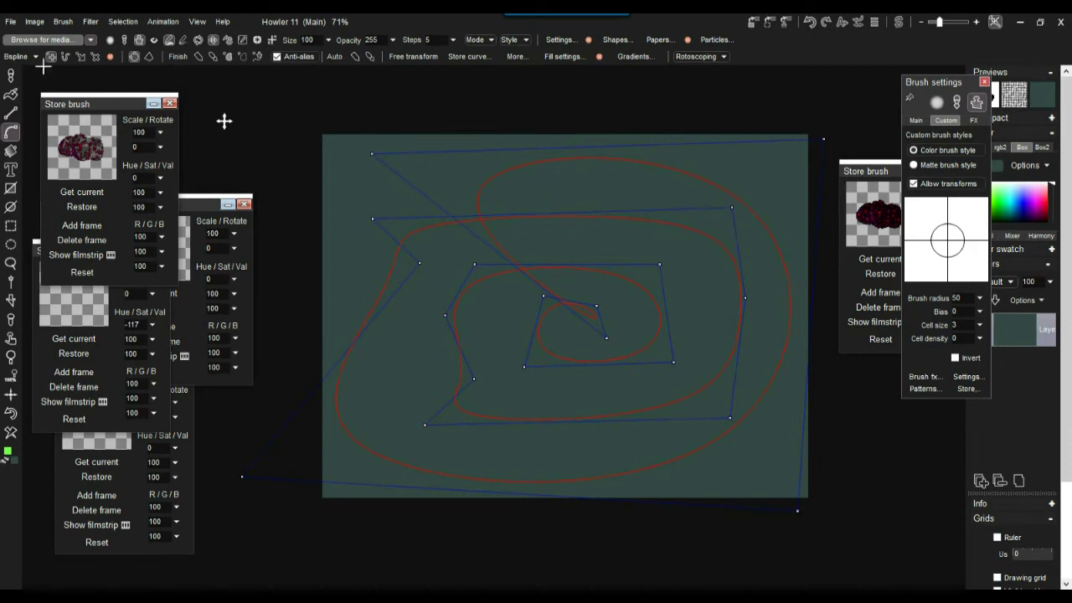
# Discard the spiral's control points and draw an open freehand curve winding from the canvas's upper-left to its lower-right area
pyautogui.click(110, 57)
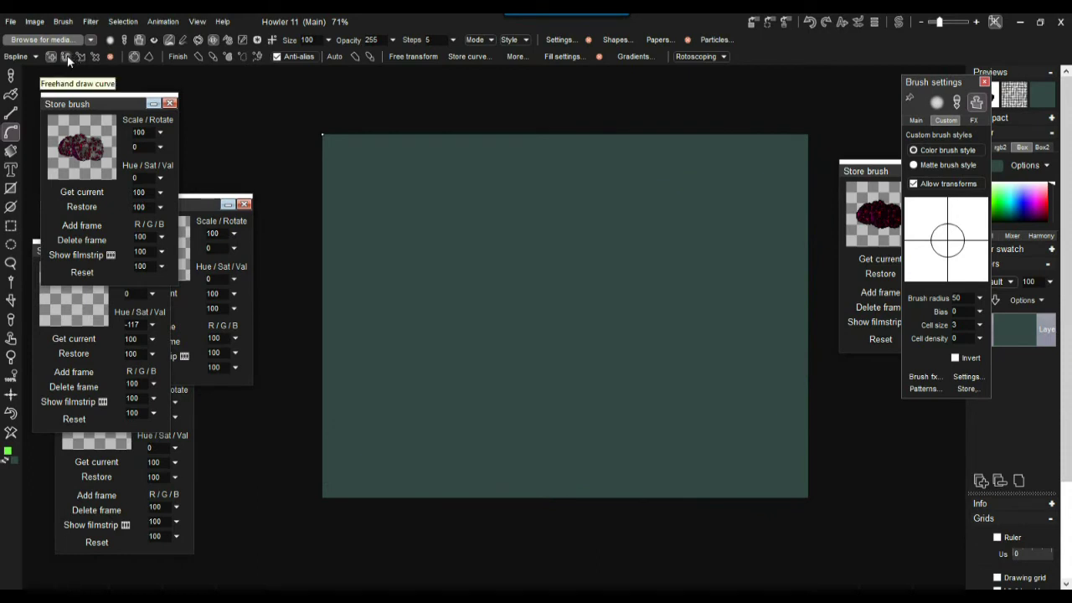
pyautogui.click(69, 60)
pyautogui.moveTo(377, 165)
pyautogui.mouseDown()
pyautogui.moveTo(423, 203)
pyautogui.moveTo(693, 354)
pyautogui.mouseUp()
pyautogui.moveTo(735, 318); pyautogui.dragTo(794, 450)
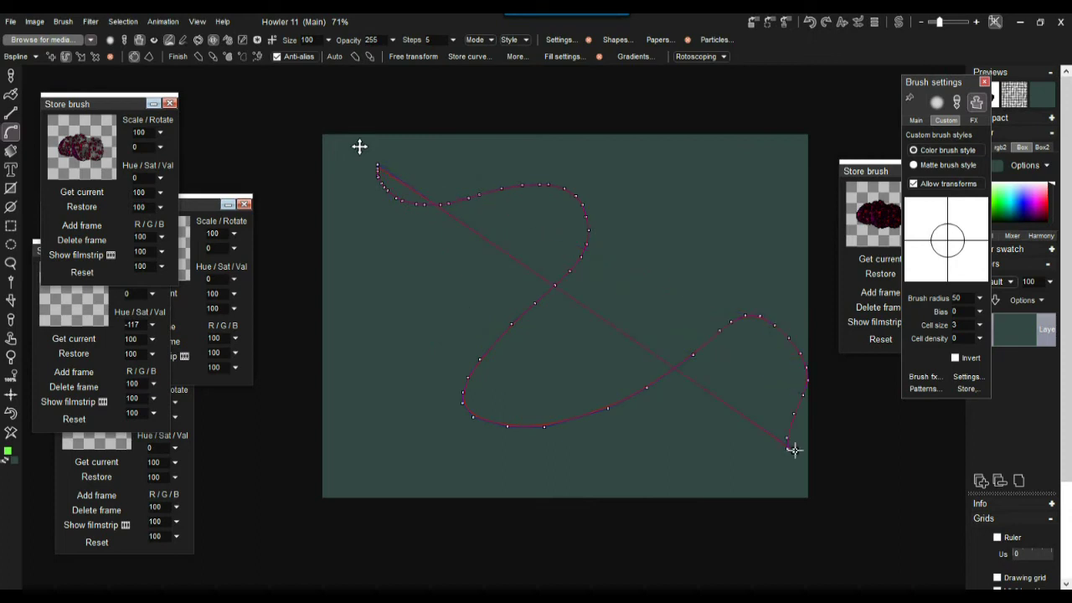
pyautogui.click(134, 54)
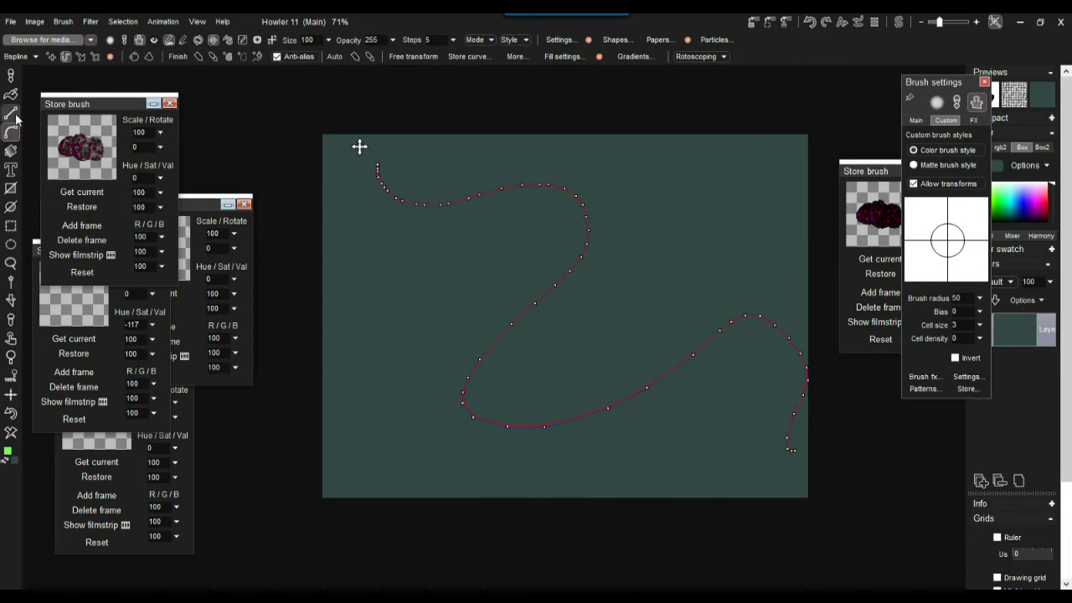
# Redraw the freehand curve several times, finishing with a wide clockwise arc that opens toward the canvas's left side
pyautogui.moveTo(377, 362)
pyautogui.mouseDown()
pyautogui.moveTo(427, 286)
pyautogui.moveTo(593, 292)
pyautogui.moveTo(715, 219)
pyautogui.mouseUp()
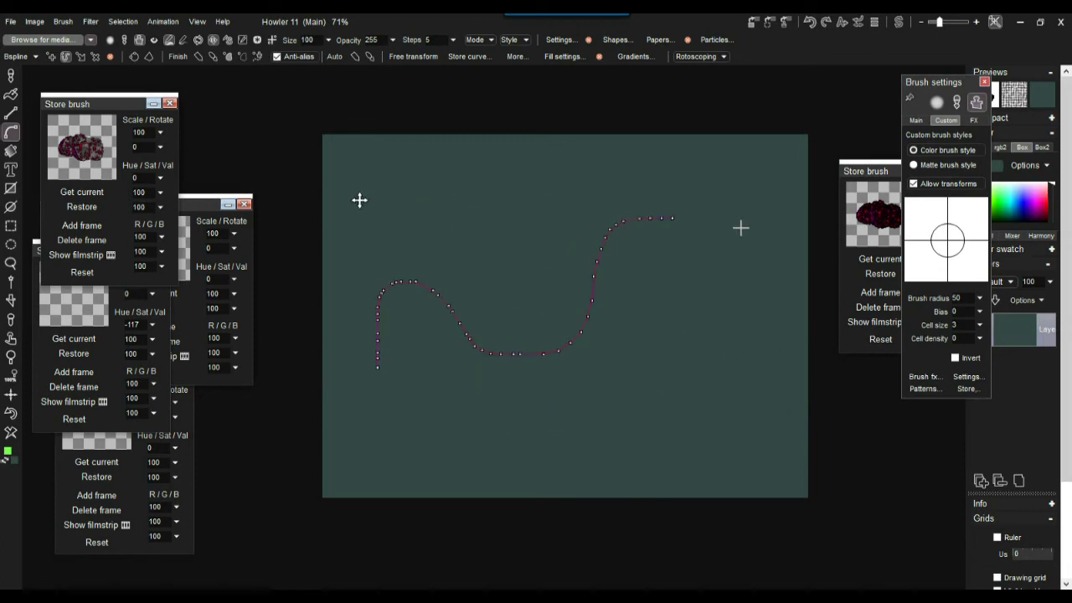
pyautogui.moveTo(374, 156)
pyautogui.mouseDown()
pyautogui.moveTo(408, 157)
pyautogui.moveTo(511, 392)
pyautogui.mouseUp()
pyautogui.moveTo(396, 194)
pyautogui.mouseDown()
pyautogui.moveTo(651, 242)
pyautogui.moveTo(475, 377)
pyautogui.mouseUp()
pyautogui.moveTo(491, 269)
pyautogui.mouseDown()
pyautogui.moveTo(488, 253)
pyautogui.moveTo(436, 349)
pyautogui.mouseUp()
# Stroke the freehand arc with the tapered lava-rock brush, clear the canvas and repeat the stroke
pyautogui.click(11, 433)
pyautogui.click(212, 57)
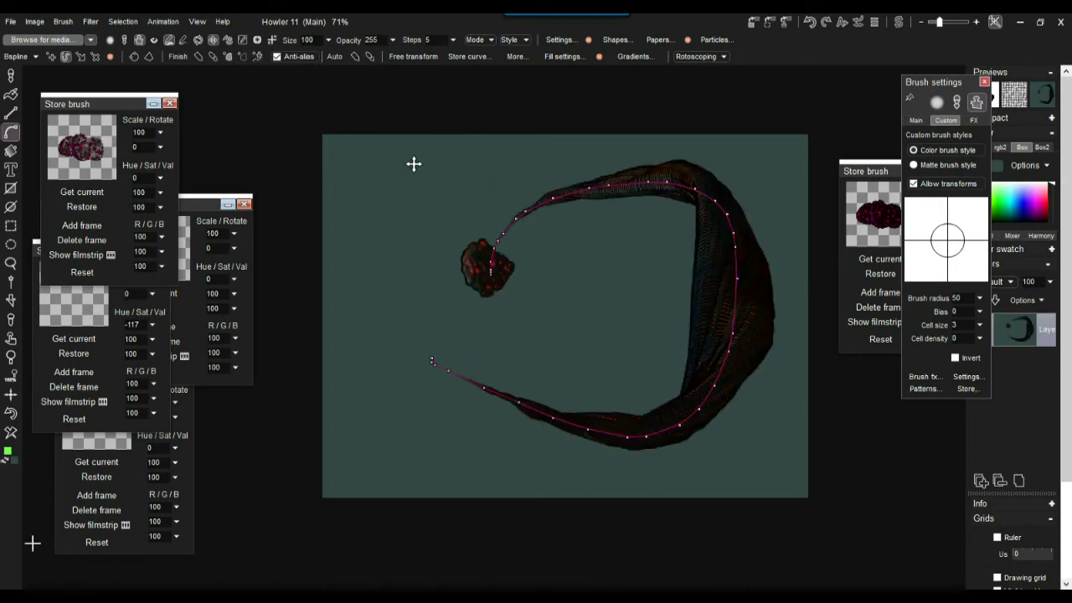
pyautogui.click(11, 433)
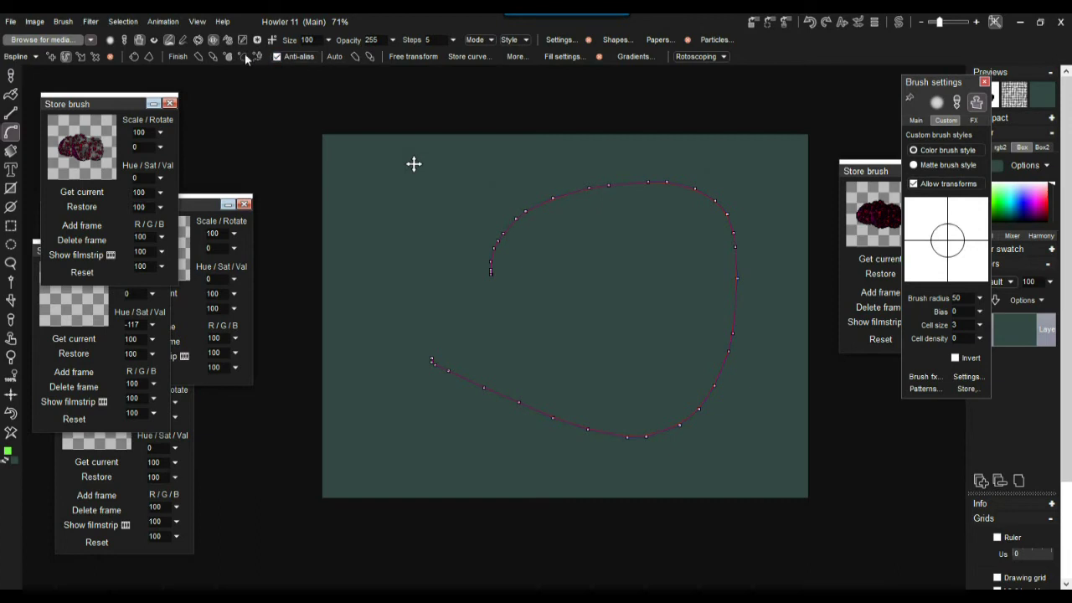
pyautogui.click(214, 54)
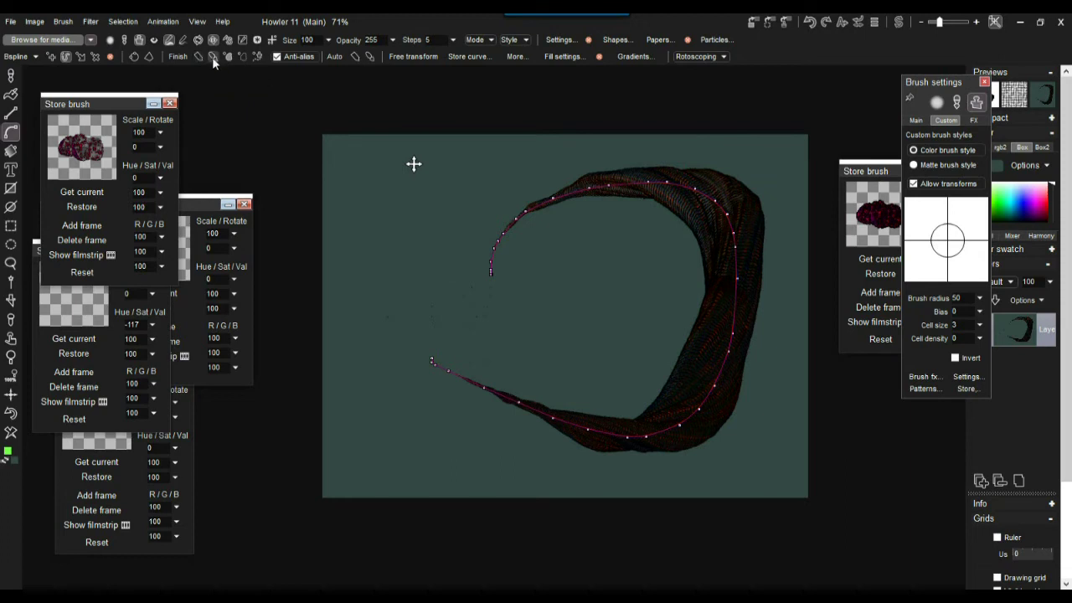
# Turn on automatic untapered stroking, clear the canvas and paint a new freehand arc opening toward the canvas's left side
pyautogui.click(355, 59)
pyautogui.click(12, 433)
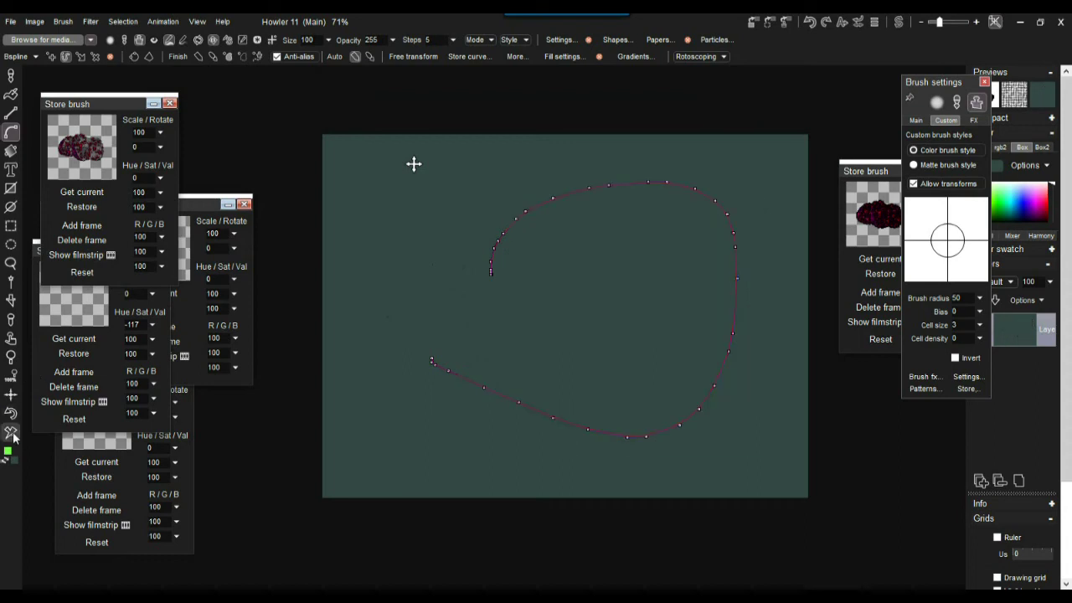
pyautogui.click(51, 57)
pyautogui.moveTo(402, 252)
pyautogui.mouseDown()
pyautogui.moveTo(659, 240)
pyautogui.moveTo(436, 377)
pyautogui.mouseUp()
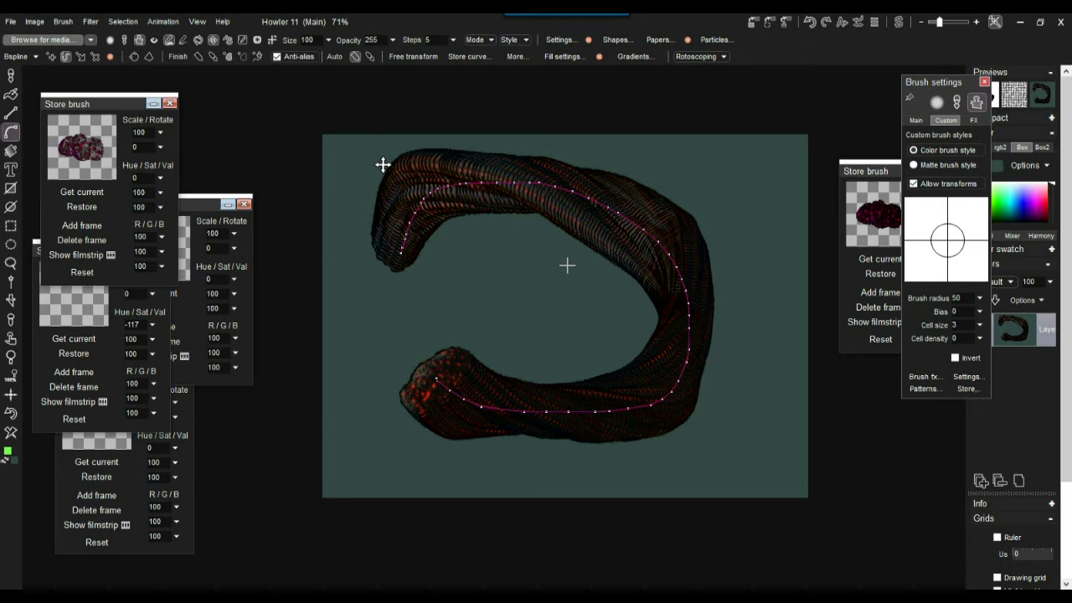
# Paint two freehand B-spline curves with the rock brush across the canvas, and clear the canvas
pyautogui.moveTo(759, 163)
pyautogui.mouseDown()
pyautogui.moveTo(536, 288)
pyautogui.moveTo(526, 456)
pyautogui.mouseUp()
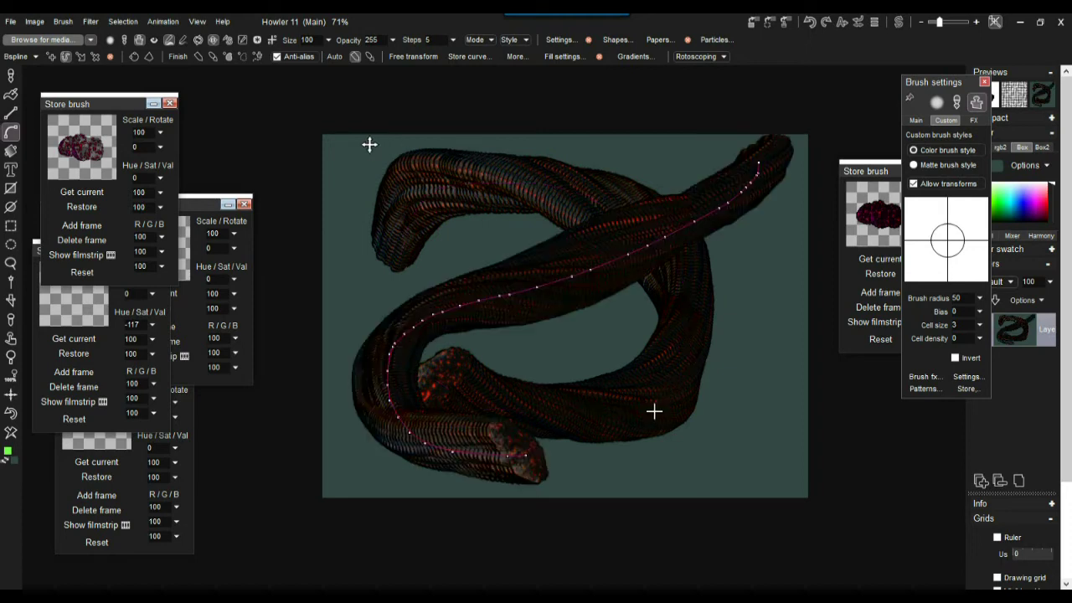
pyautogui.moveTo(326, 155)
pyautogui.mouseDown()
pyautogui.moveTo(425, 340)
pyautogui.moveTo(691, 372)
pyautogui.moveTo(828, 464)
pyautogui.mouseUp()
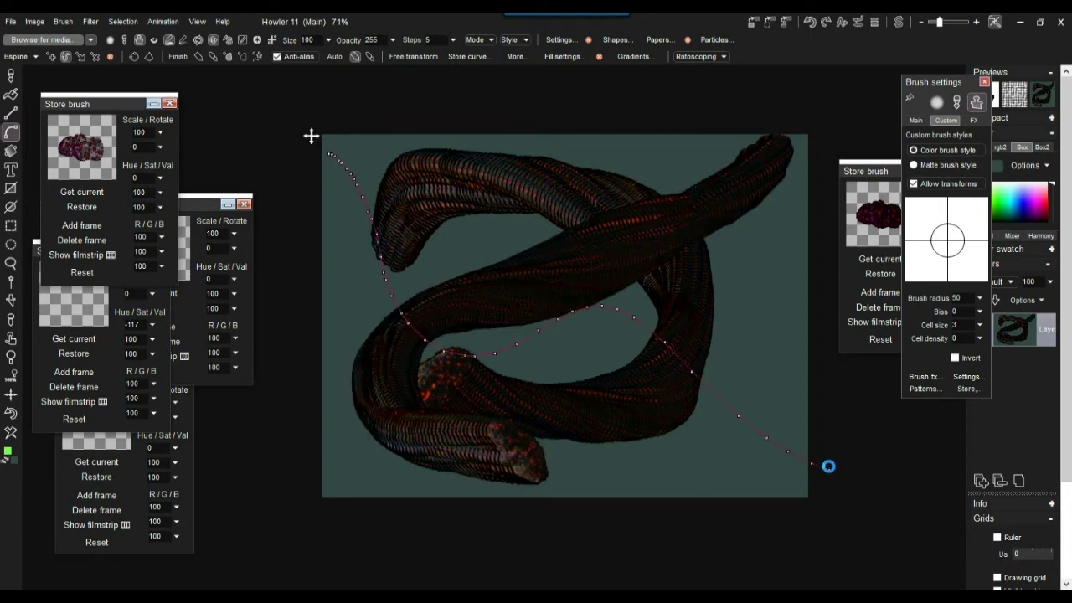
pyautogui.click(11, 433)
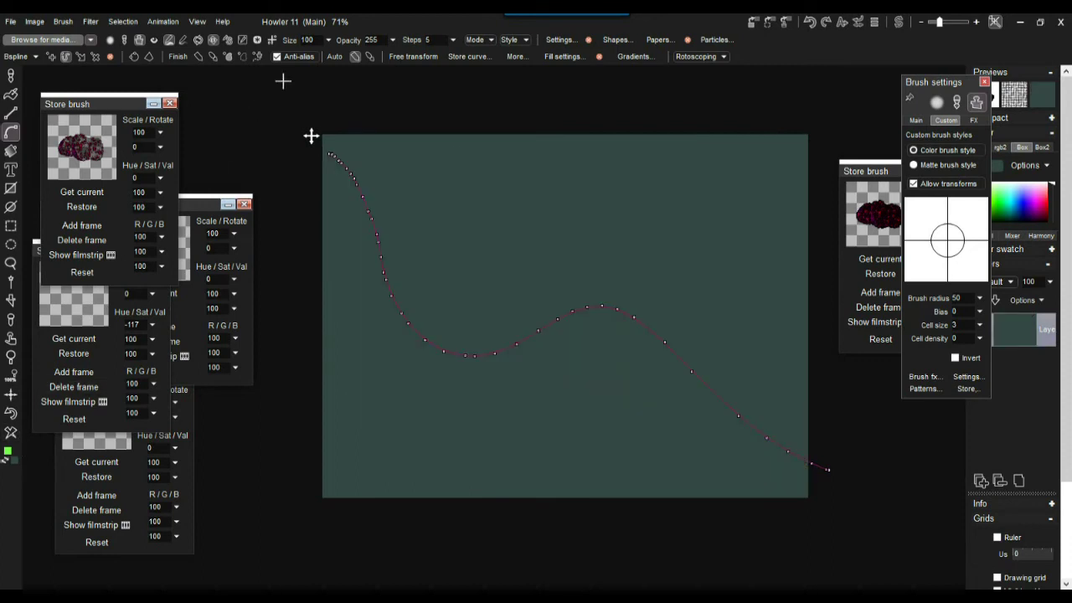
# Enable automatic tapered finishing for curves and paint four freehand tapered curves with the rock brush
pyautogui.click(370, 56)
pyautogui.moveTo(707, 334); pyautogui.dragTo(699, 273)
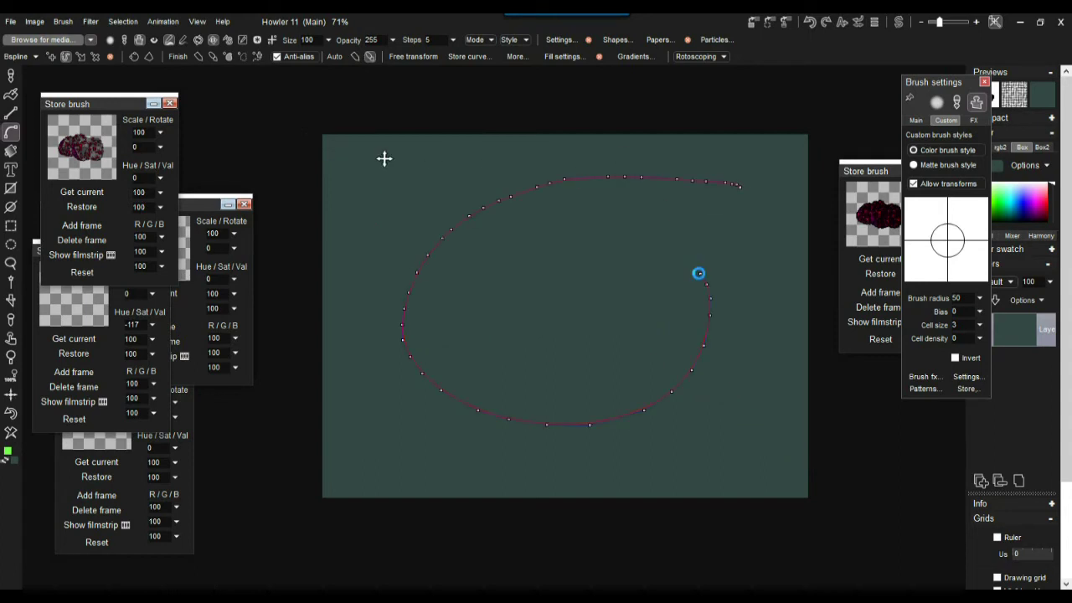
pyautogui.moveTo(591, 241)
pyautogui.mouseDown()
pyautogui.moveTo(698, 327)
pyautogui.moveTo(571, 449)
pyautogui.mouseUp()
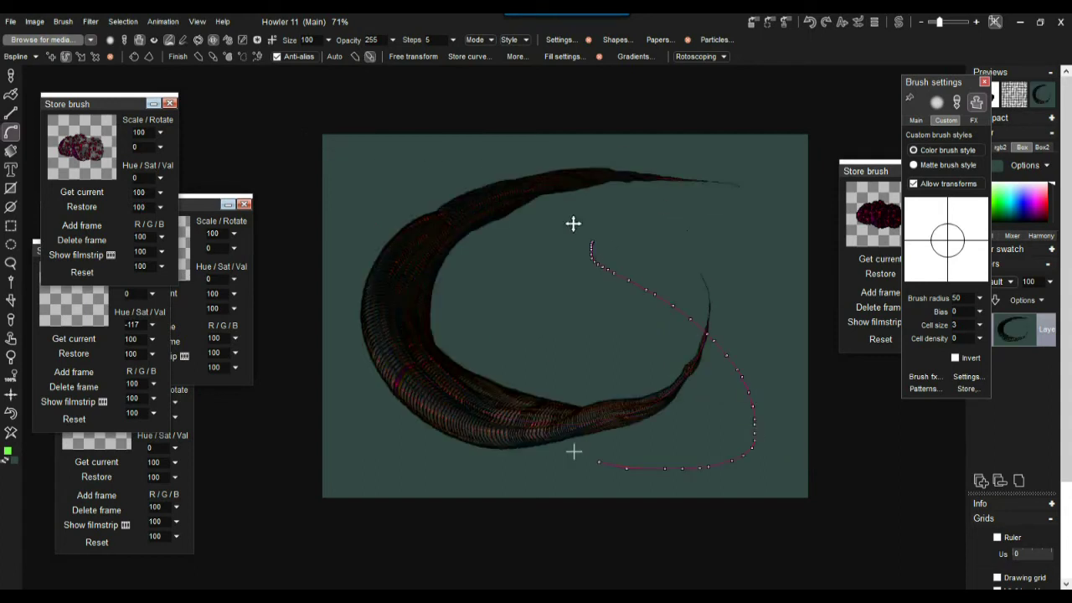
pyautogui.moveTo(559, 328)
pyautogui.mouseDown()
pyautogui.moveTo(330, 175)
pyautogui.moveTo(305, 177)
pyautogui.mouseUp()
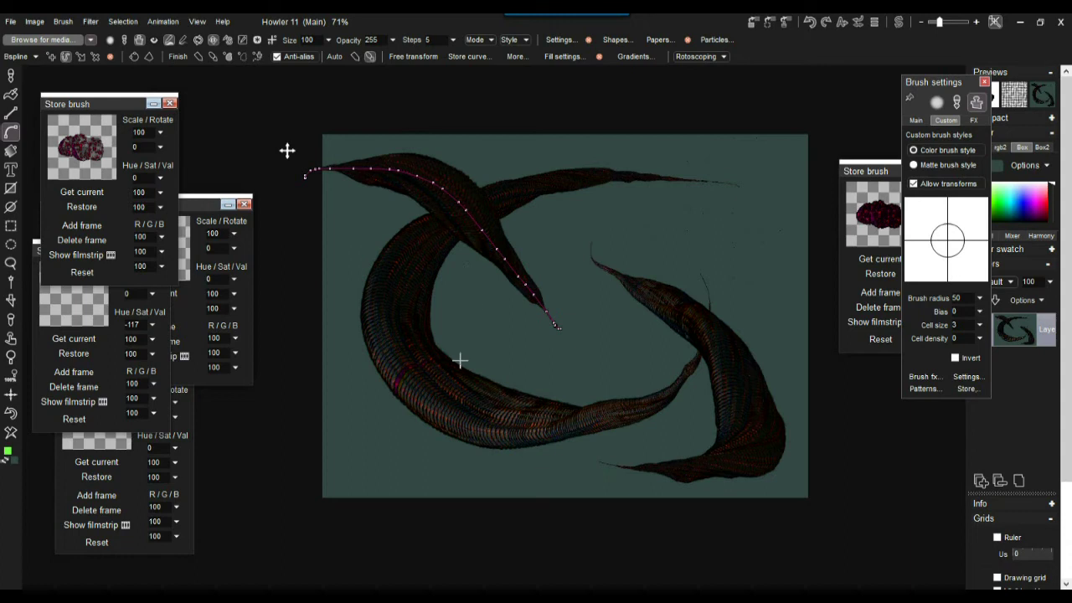
pyautogui.moveTo(502, 412)
pyautogui.mouseDown()
pyautogui.moveTo(482, 384)
pyautogui.moveTo(691, 217)
pyautogui.moveTo(739, 209)
pyautogui.mouseUp()
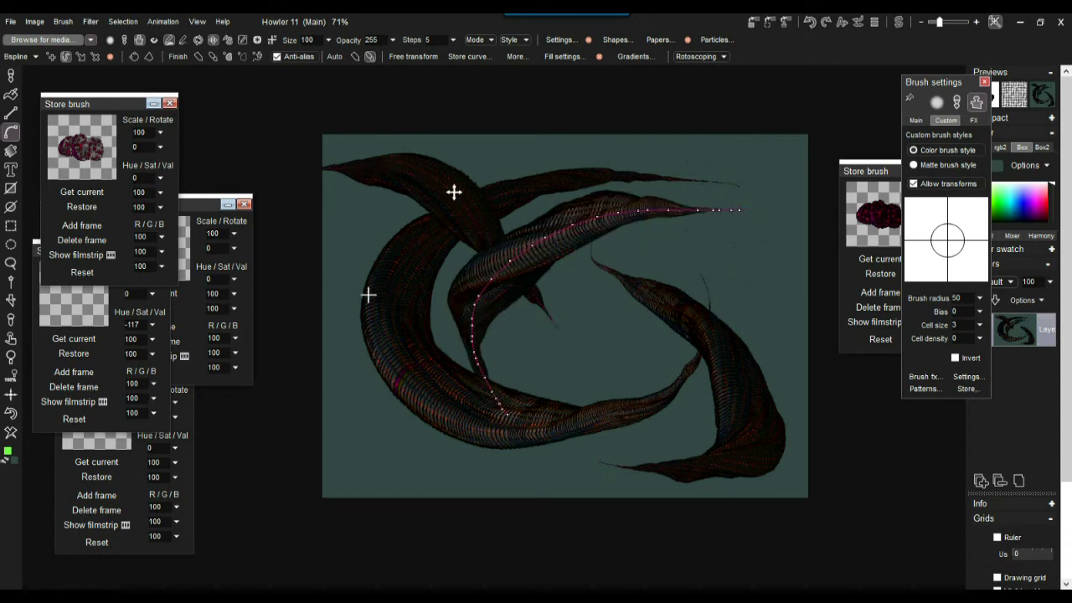
# Clear the canvas and paint one long tapered curve looping repeatedly across the whole canvas and beyond its edges
pyautogui.click(14, 432)
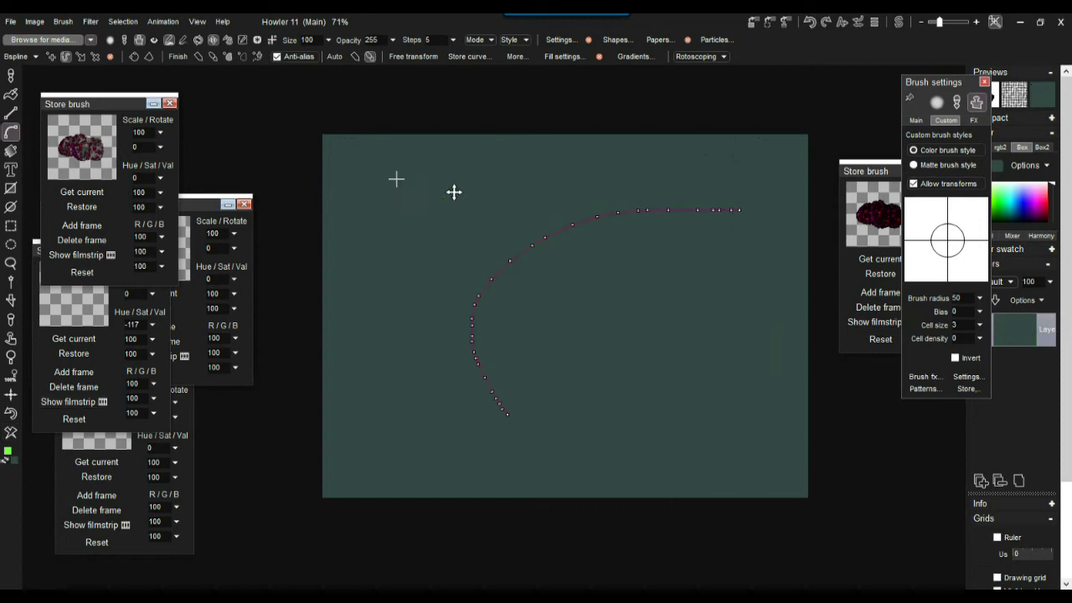
pyautogui.scroll(1, 494, 213)
pyautogui.moveTo(337, 126)
pyautogui.mouseDown()
pyautogui.moveTo(445, 199)
pyautogui.moveTo(510, 390)
pyautogui.moveTo(519, 110)
pyautogui.moveTo(617, 436)
pyautogui.moveTo(639, 81)
pyautogui.moveTo(751, 444)
pyautogui.moveTo(832, 84)
pyautogui.moveTo(273, 296)
pyautogui.moveTo(871, 492)
pyautogui.moveTo(309, 192)
pyautogui.moveTo(916, 271)
pyautogui.mouseUp()
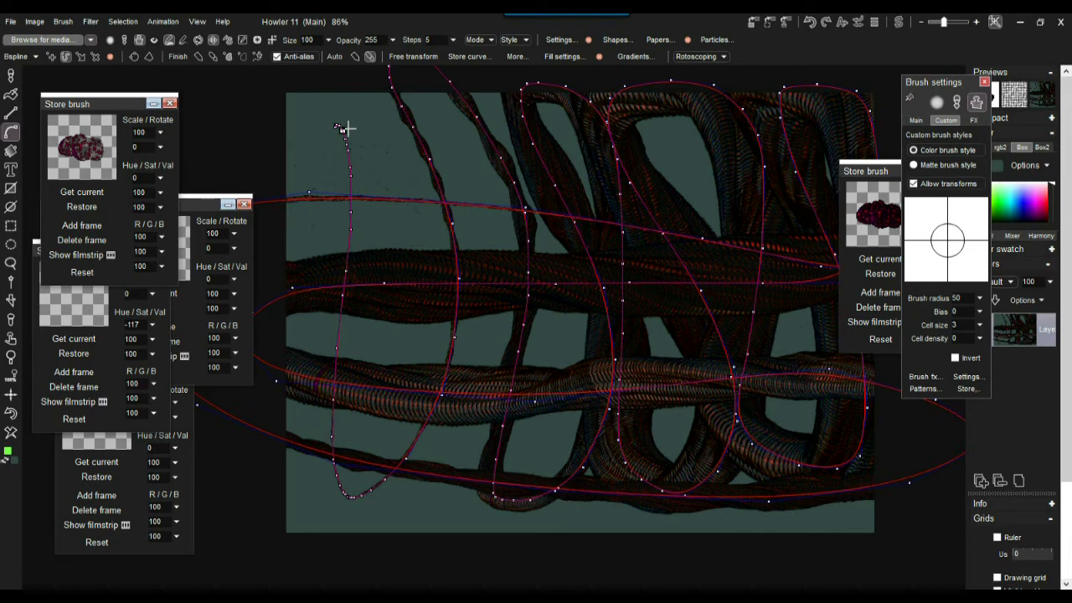
# Set the brush steps to 18, clear the canvas and repaint the same looping curve with a tapered finish
pyautogui.click(454, 39)
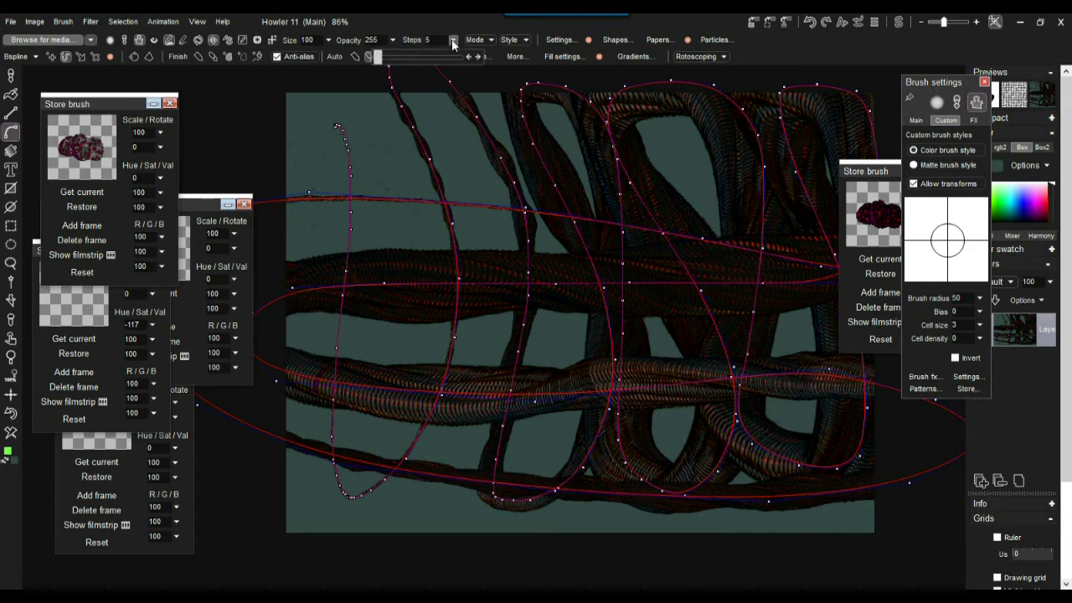
pyautogui.moveTo(384, 65); pyautogui.dragTo(384, 63)
pyautogui.click(11, 432)
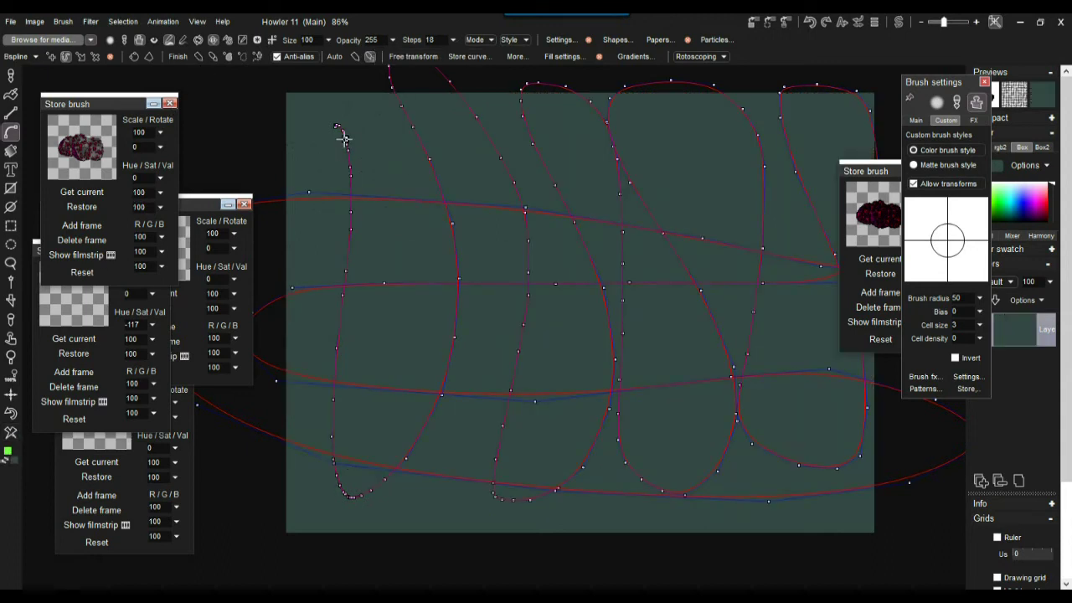
pyautogui.click(215, 57)
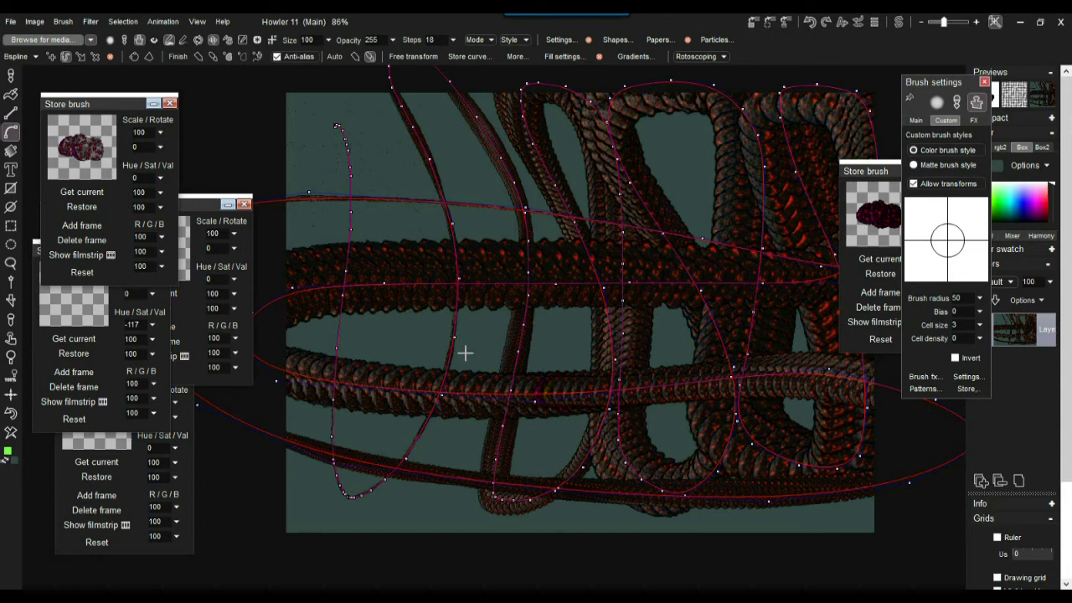
# Clear the canvas, paint a single tapered S-shaped curve with the rock brush, and clear it again
pyautogui.click(10, 431)
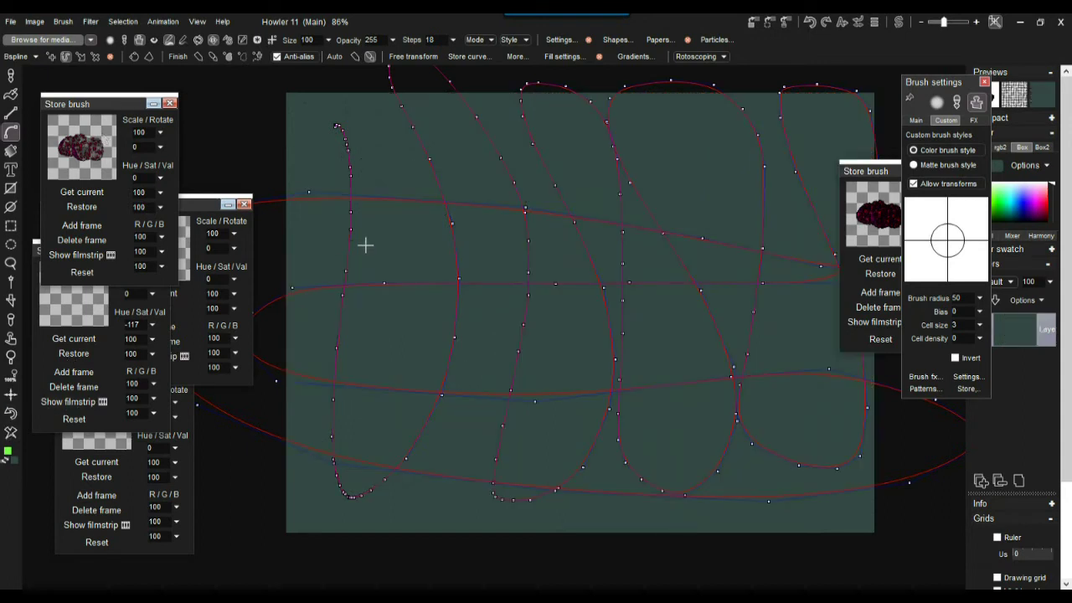
pyautogui.moveTo(396, 155)
pyautogui.mouseDown()
pyautogui.moveTo(572, 254)
pyautogui.moveTo(423, 414)
pyautogui.moveTo(724, 365)
pyautogui.moveTo(794, 474)
pyautogui.moveTo(852, 460)
pyautogui.mouseUp()
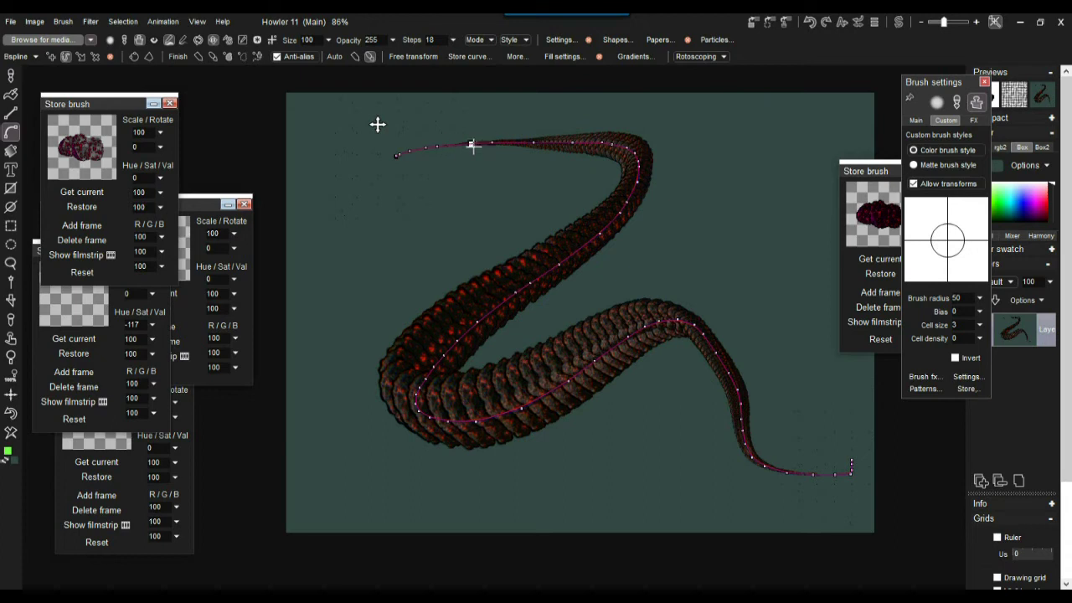
pyautogui.click(11, 433)
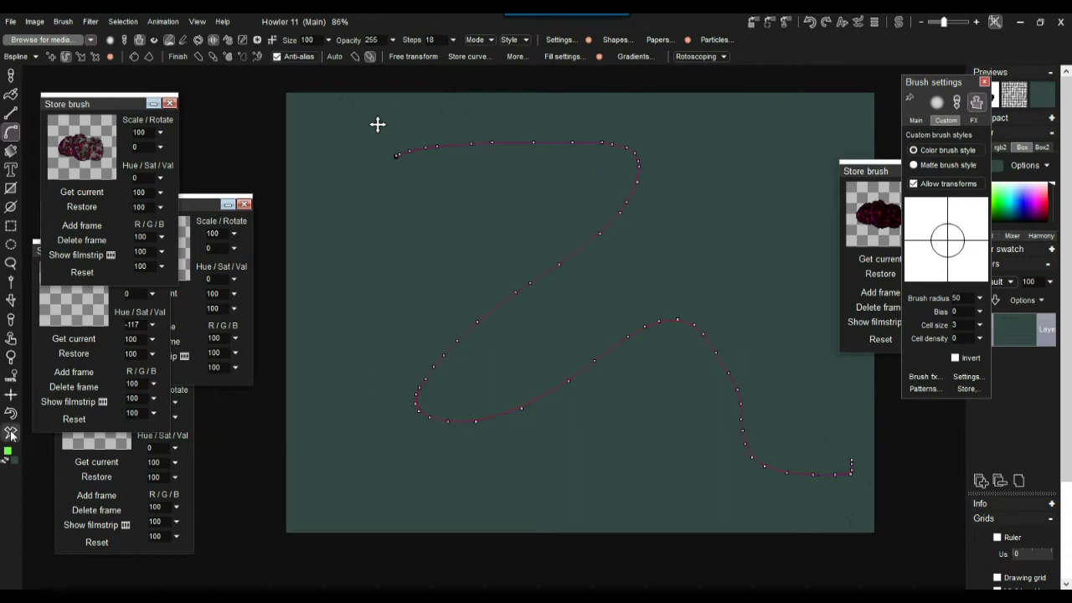
# Create an animation of 234 frames at 24 fps, initialized from the current frame
pyautogui.click(167, 22)
pyautogui.click(184, 30)
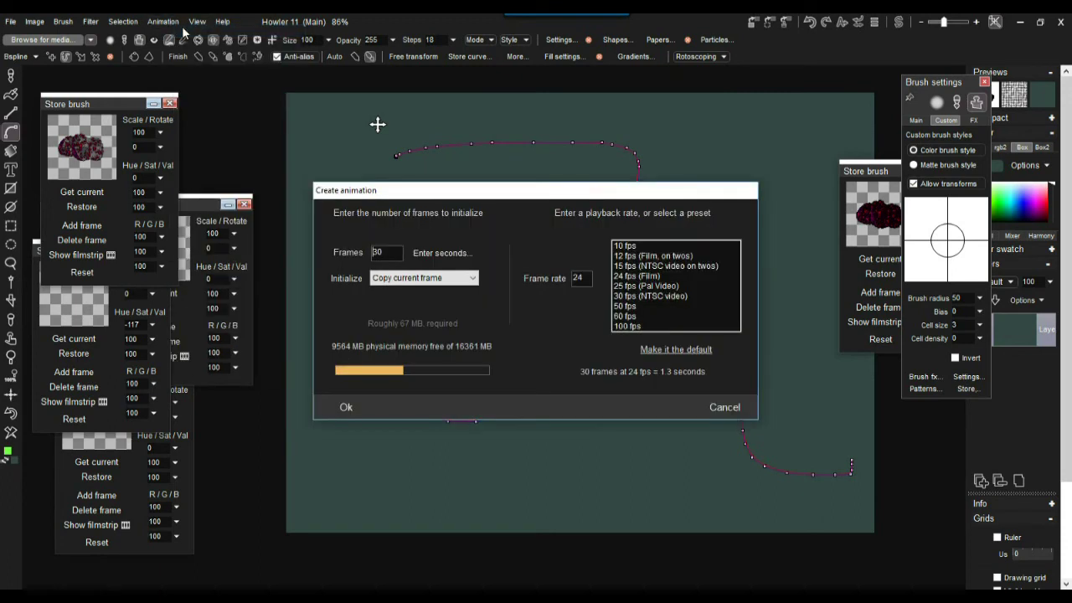
pyautogui.moveTo(388, 249); pyautogui.dragTo(340, 247)
pyautogui.write('240')
pyautogui.click(354, 402)
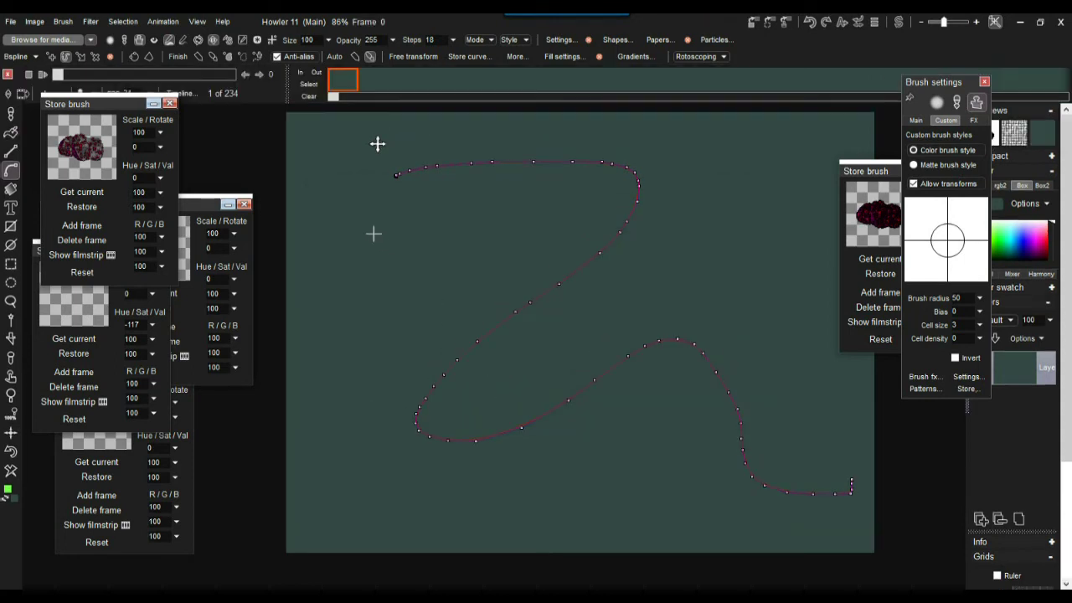
# Draw a winding curve down the canvas, clear its painted stroke and animate the rock brush along the curve over all frames
pyautogui.moveTo(362, 226)
pyautogui.mouseDown()
pyautogui.moveTo(391, 182)
pyautogui.moveTo(455, 304)
pyautogui.moveTo(504, 348)
pyautogui.moveTo(737, 447)
pyautogui.moveTo(478, 506)
pyautogui.mouseUp()
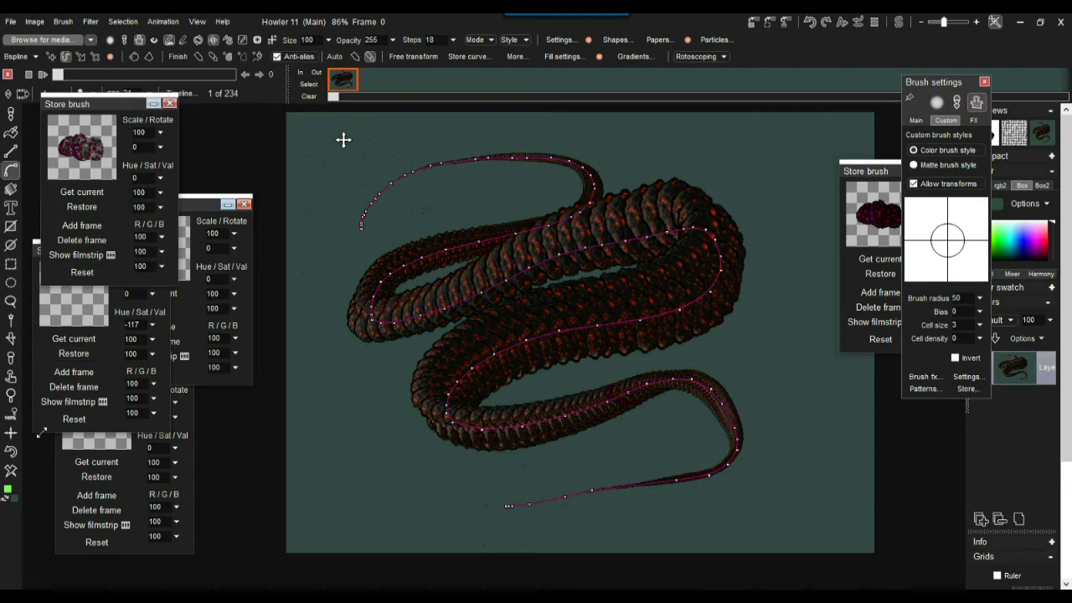
pyautogui.click(12, 452)
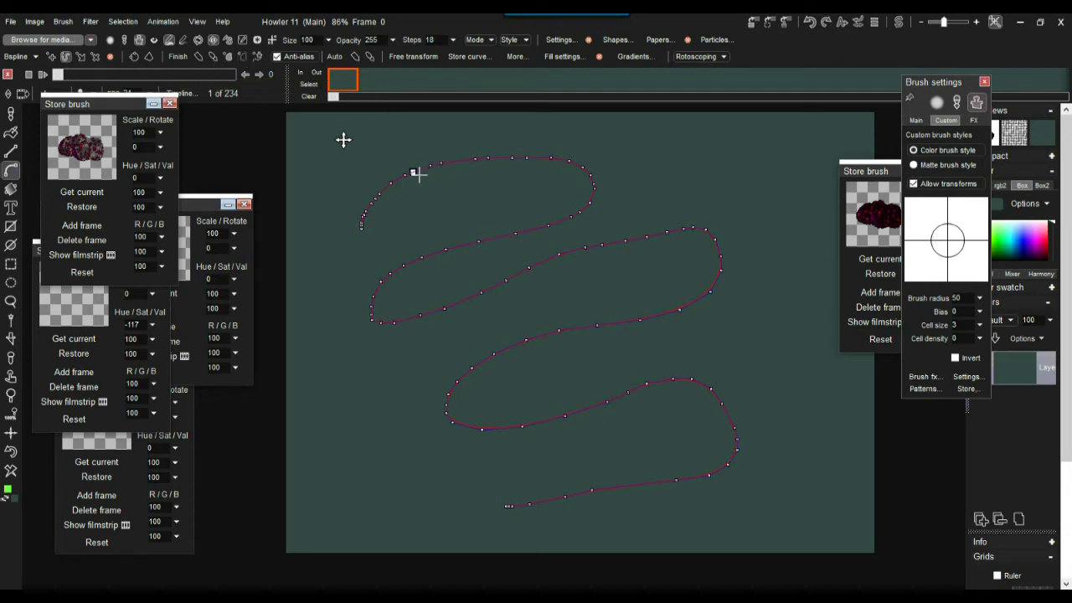
pyautogui.click(261, 55)
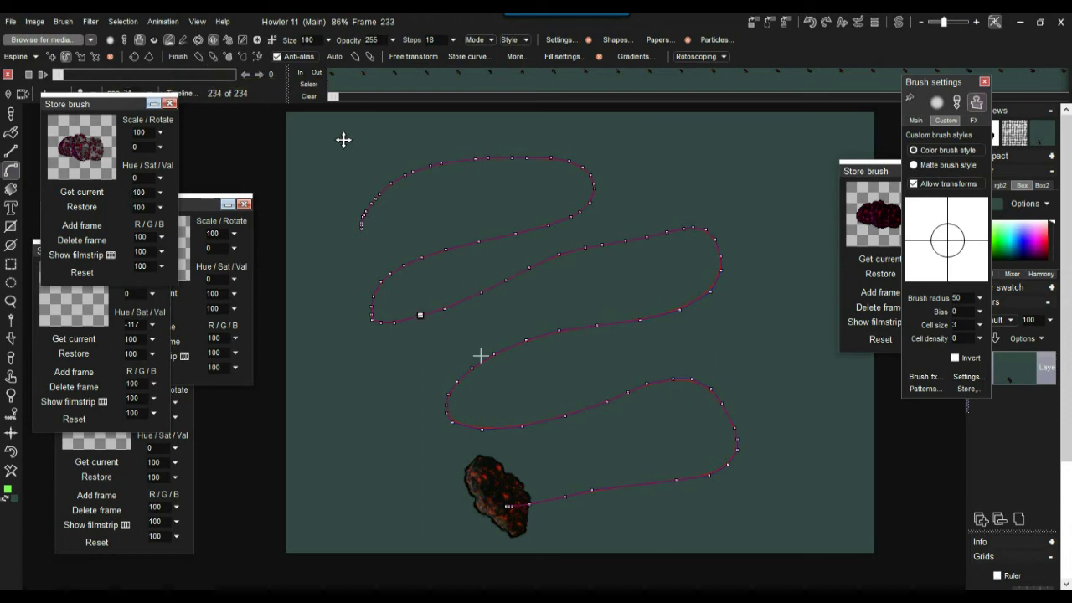
# Scrub through and play the animation to review the rock moving along the curve, and return to the first frame
pyautogui.click(375, 81)
pyautogui.moveTo(400, 80)
pyautogui.mouseDown()
pyautogui.moveTo(846, 80)
pyautogui.moveTo(213, 72)
pyautogui.mouseUp()
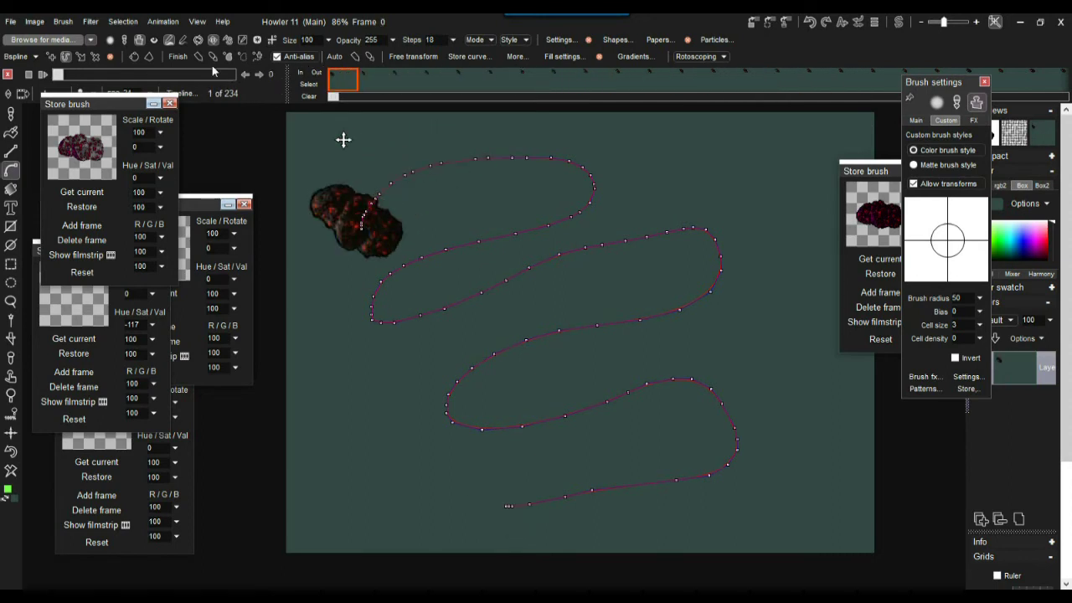
pyautogui.click(61, 73)
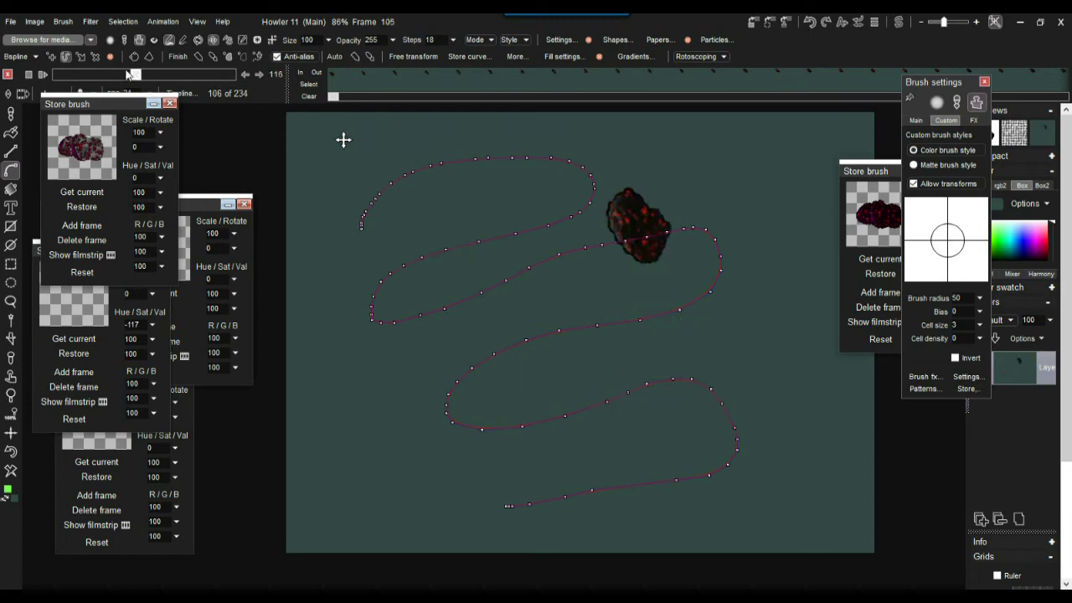
pyautogui.click(43, 75)
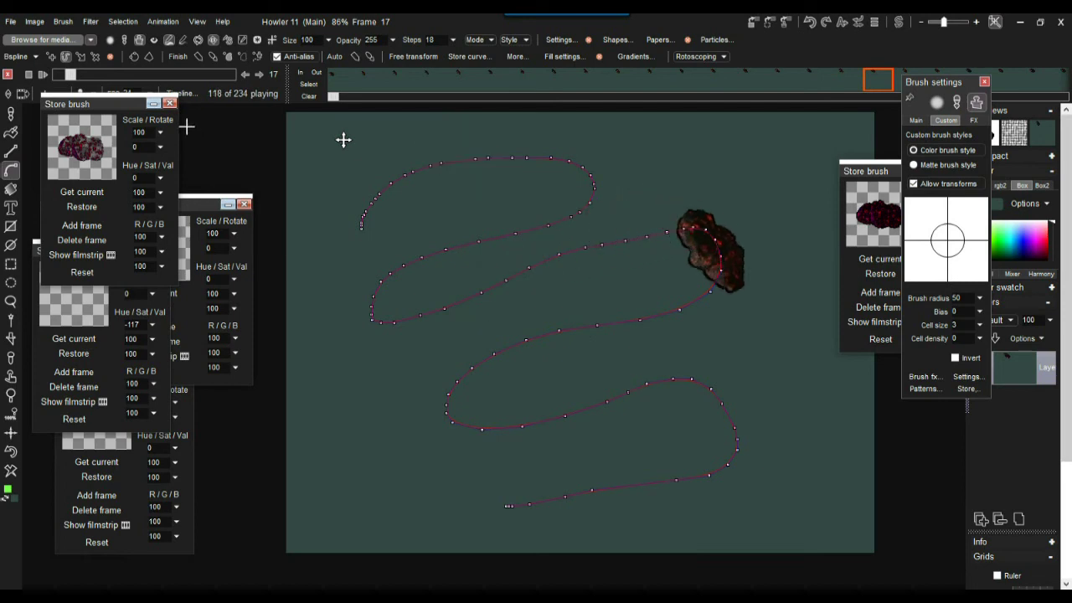
pyautogui.moveTo(125, 76); pyautogui.dragTo(58, 75)
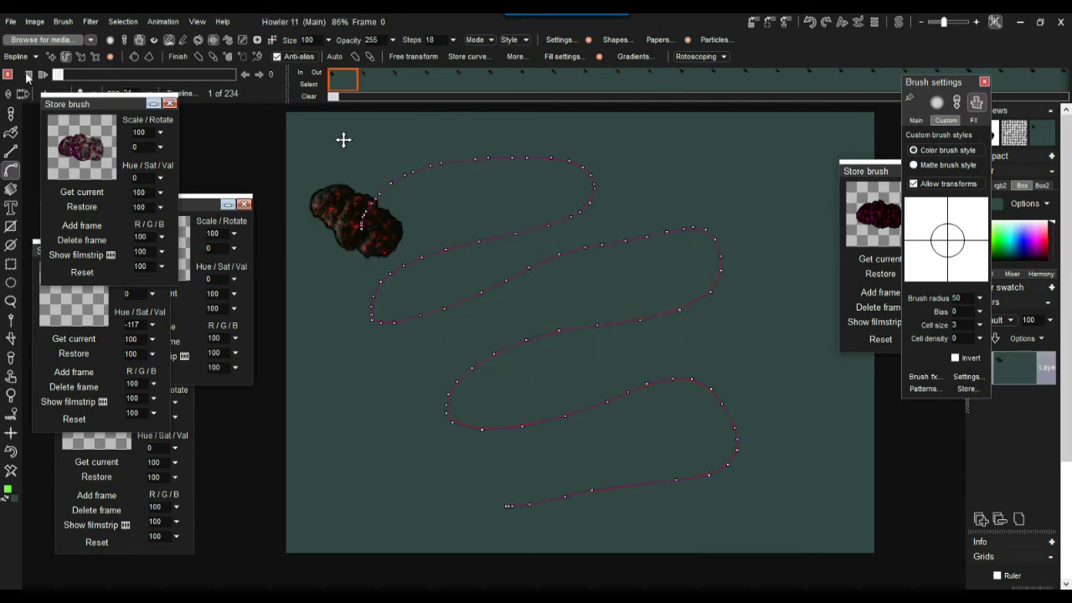
# Clear the first frame and draw a filled green ellipse wider than the canvas as a low hill along its lower edge
pyautogui.click(12, 246)
pyautogui.moveTo(515, 537); pyautogui.dragTo(696, 445)
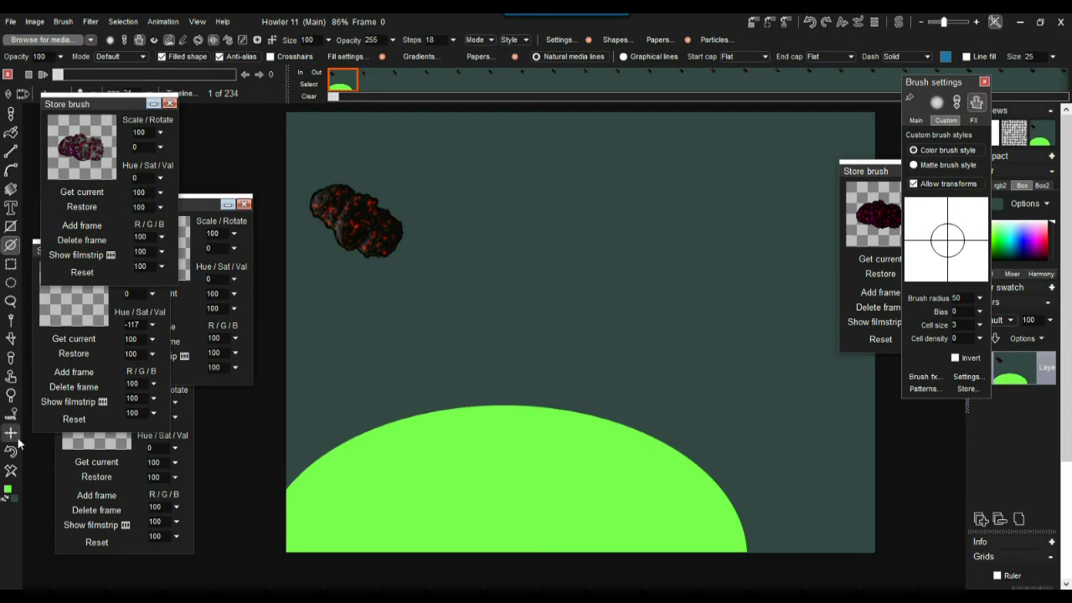
pyautogui.click(11, 474)
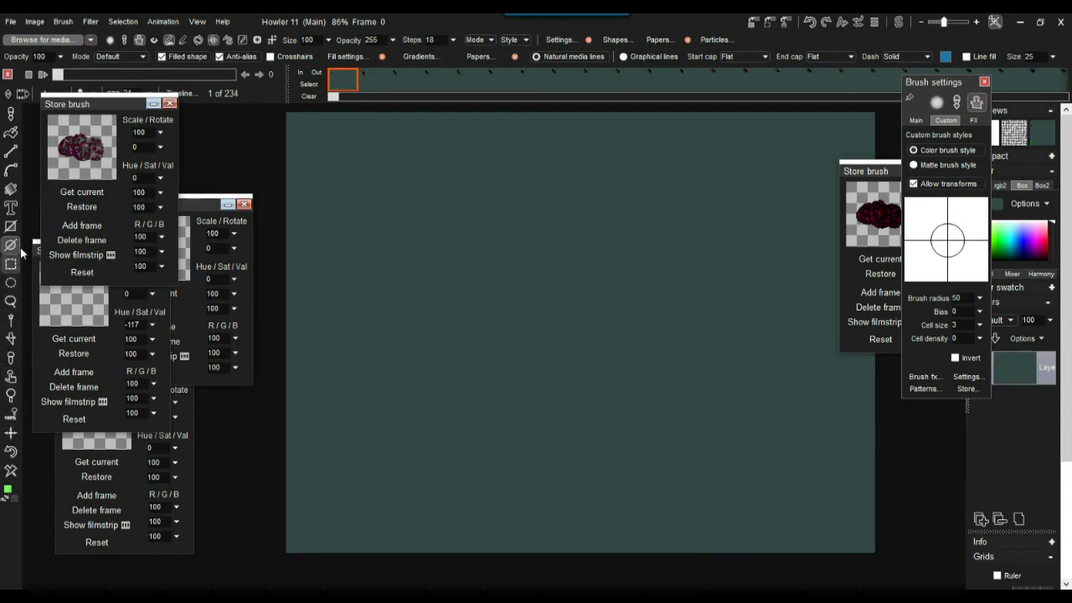
pyautogui.scroll(-3, 589, 469)
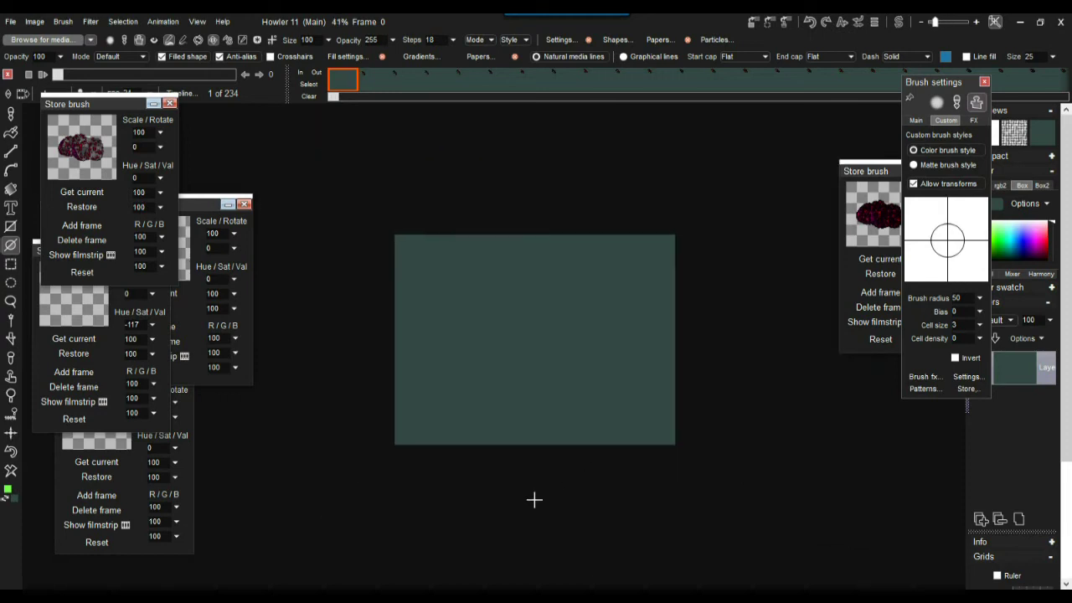
pyautogui.moveTo(560, 423); pyautogui.dragTo(726, 399)
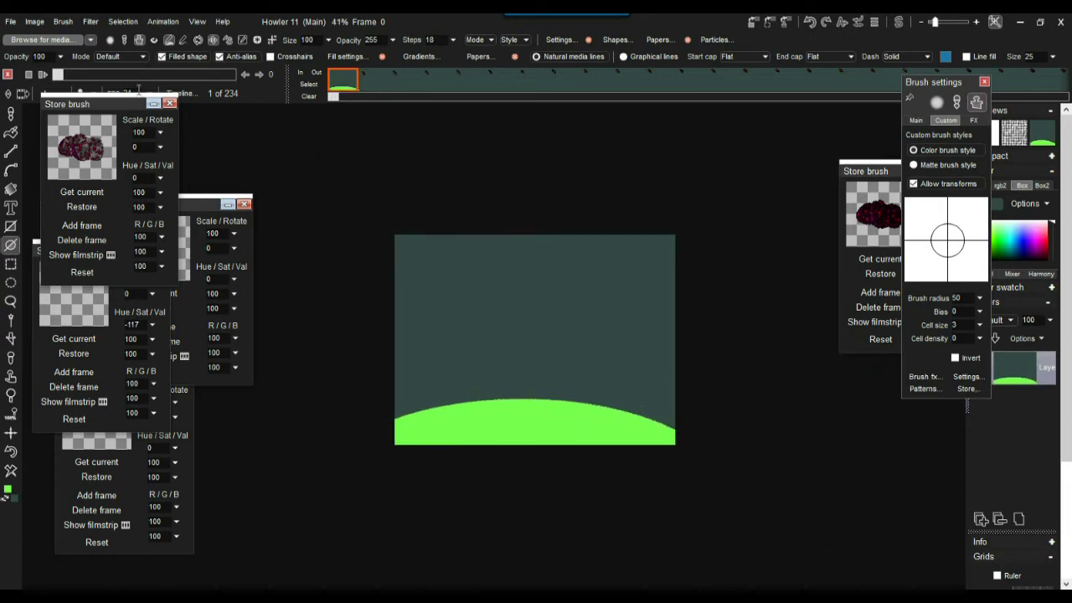
# Create a 123-frame animation at 24 fps from copies of the current frame, freeing the existing animation
pyautogui.click(163, 21)
pyautogui.click(184, 28)
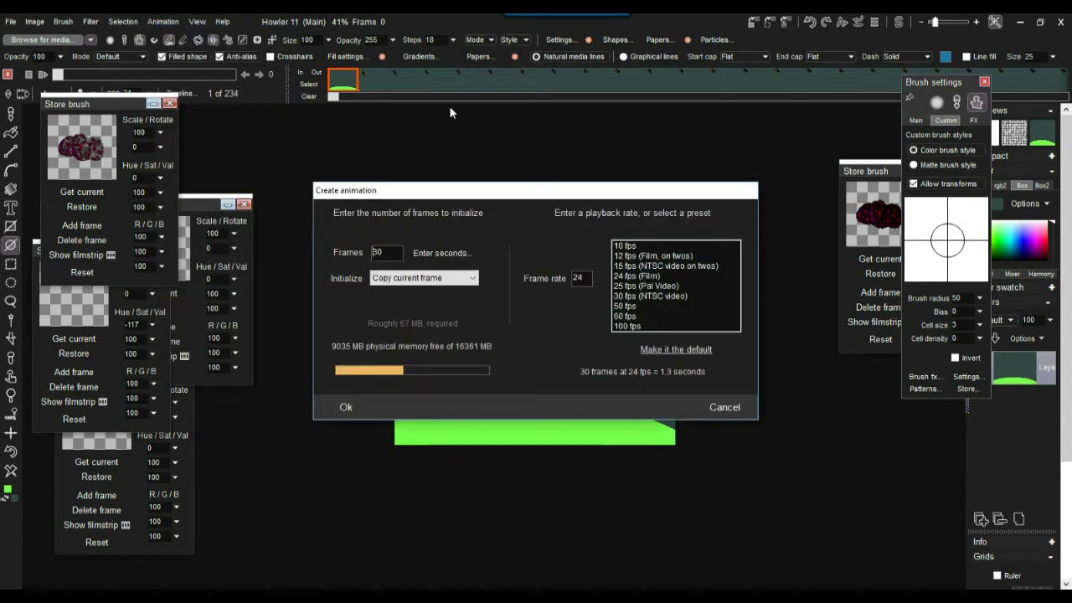
pyautogui.write('123')
pyautogui.click(352, 405)
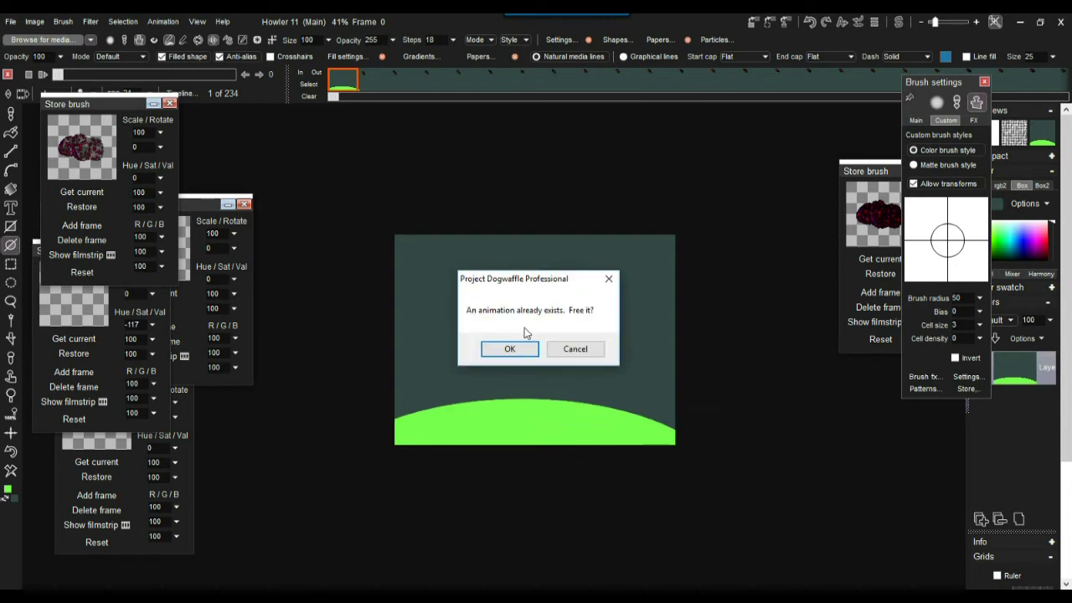
pyautogui.click(510, 349)
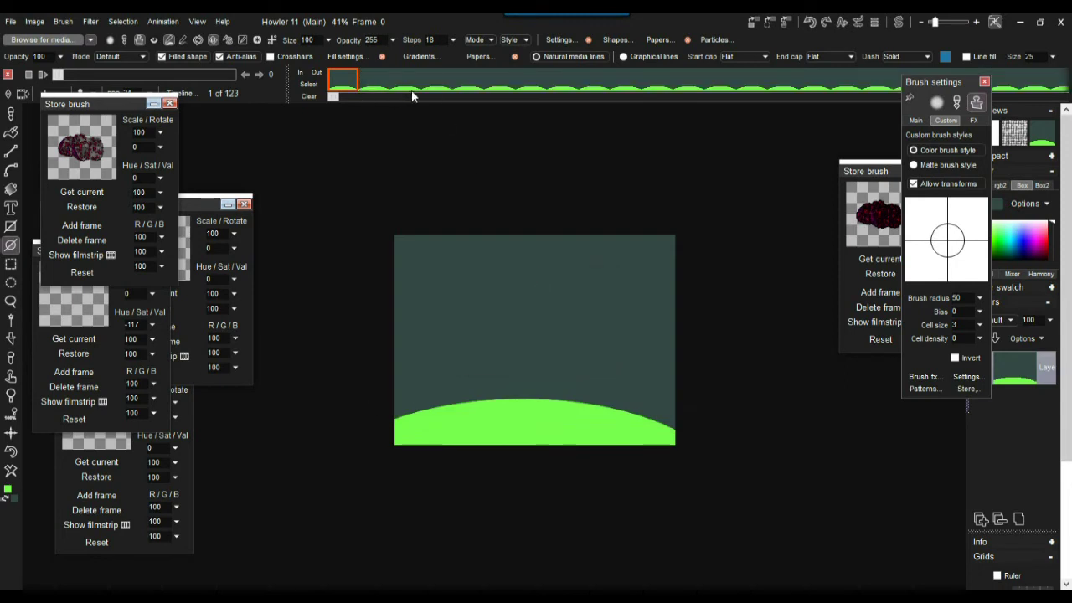
# Load the dark red rock brush from its separate brush store
pyautogui.scroll(3, 515, 322)
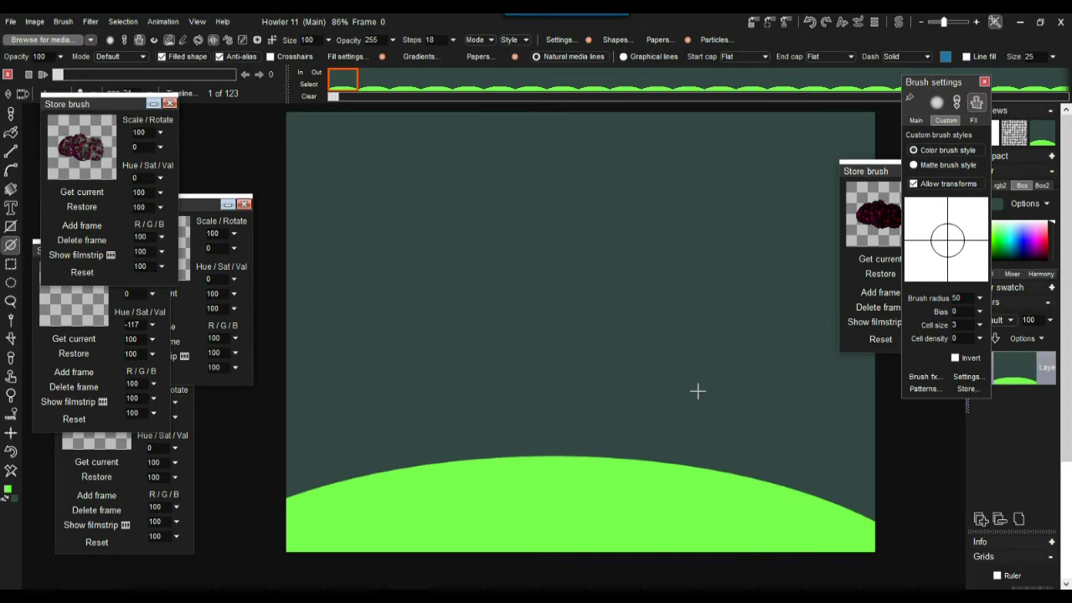
pyautogui.click(77, 146)
pyautogui.click(868, 211)
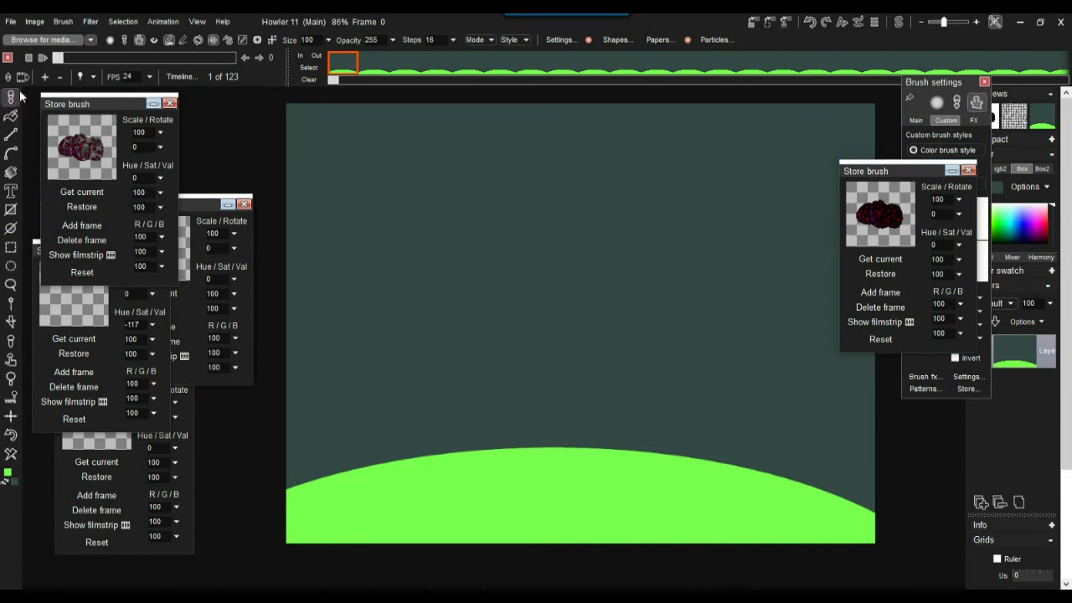
# Clear the previous curve and draw a new B-spline from the upper-right sky, swinging beyond the canvas's left edge, to outside its lower-right corner
pyautogui.click(13, 155)
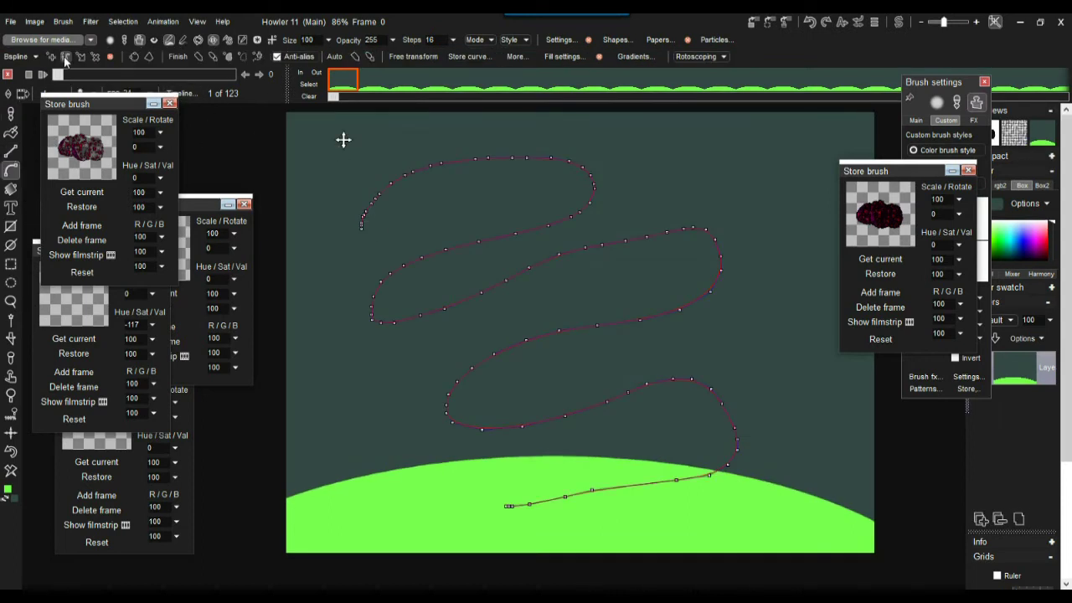
pyautogui.click(842, 129)
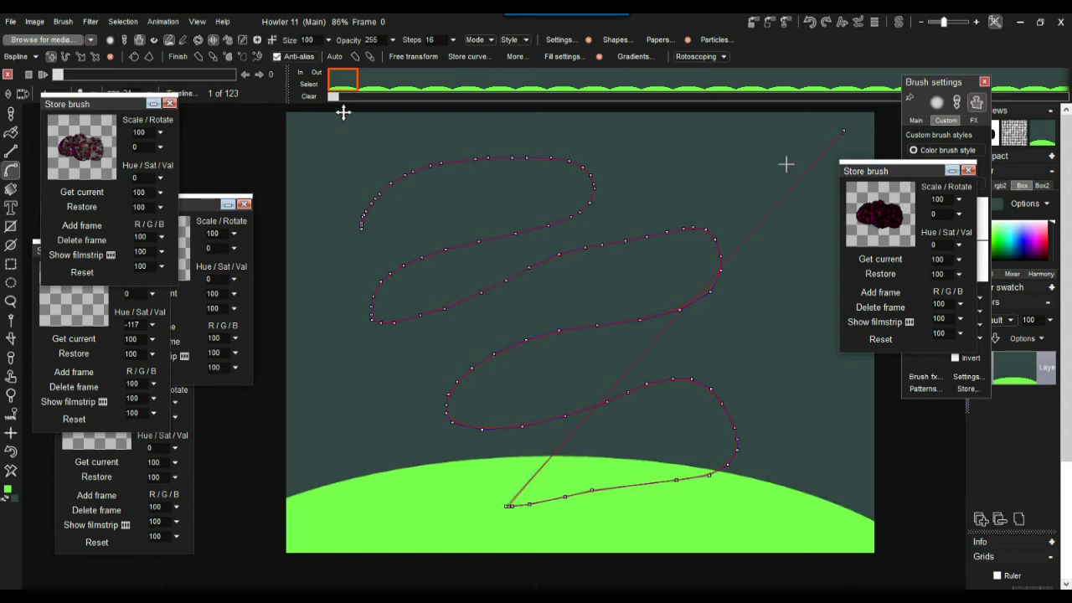
pyautogui.click(112, 56)
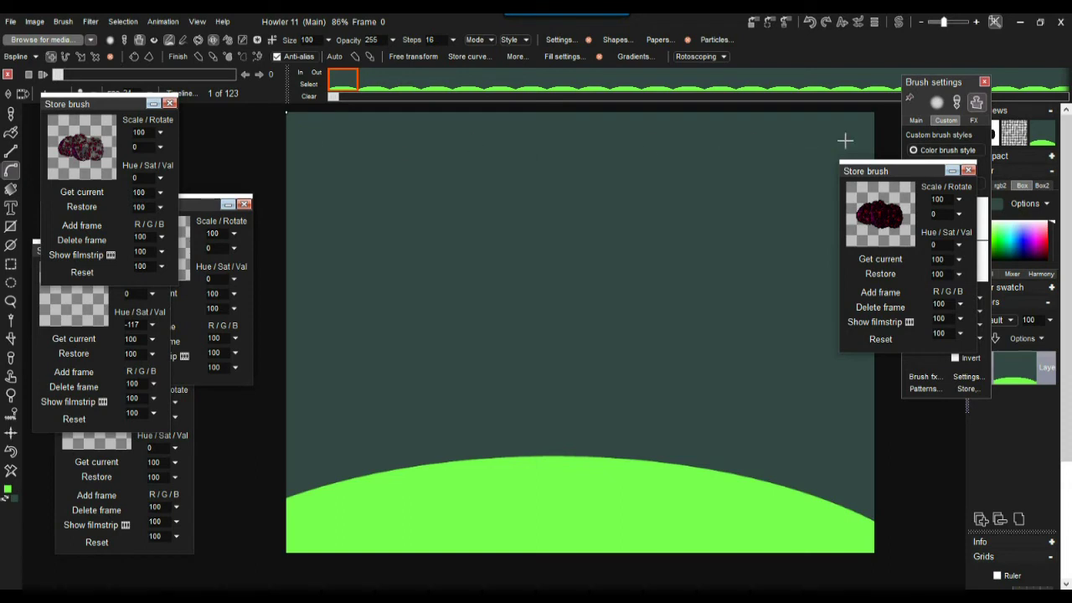
pyautogui.click(334, 203)
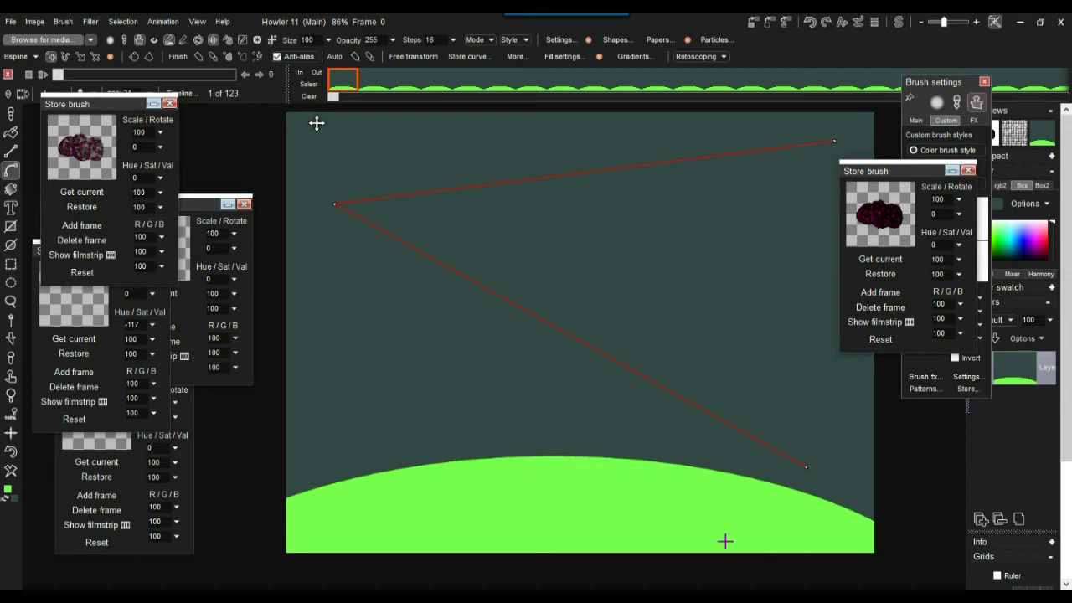
pyautogui.click(384, 485)
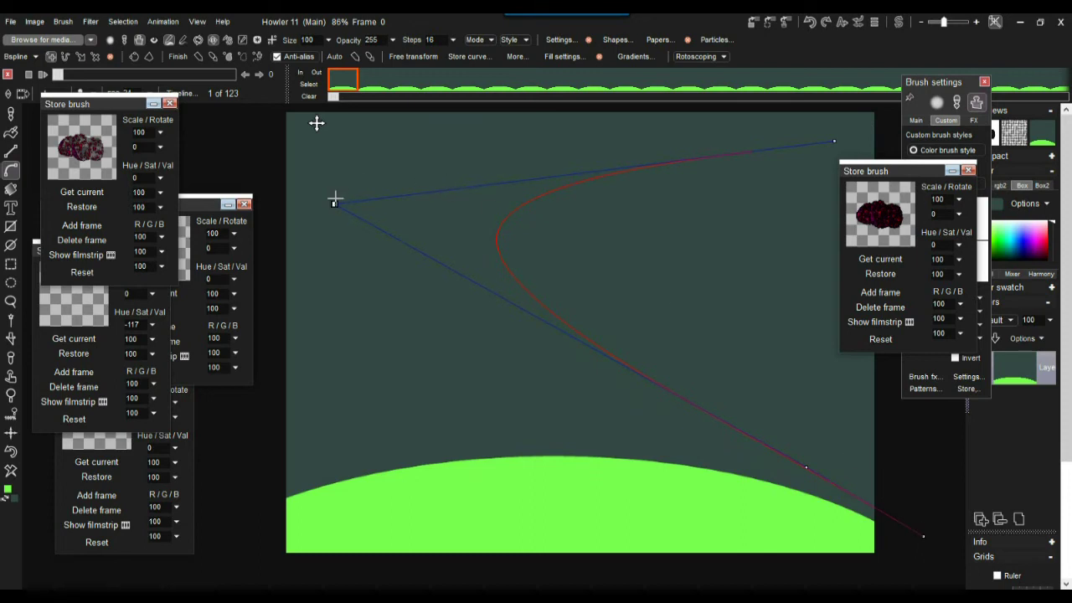
pyautogui.moveTo(314, 121); pyautogui.dragTo(162, 170)
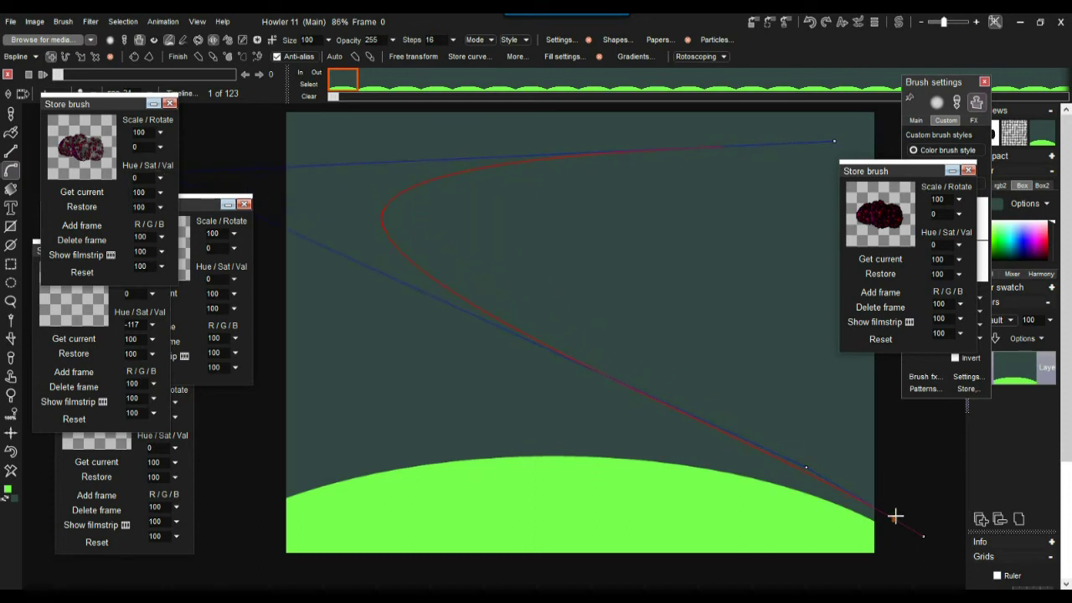
# Stroke the curve with the rock brush on the current frame only, and undo the painted trail
pyautogui.click(199, 58)
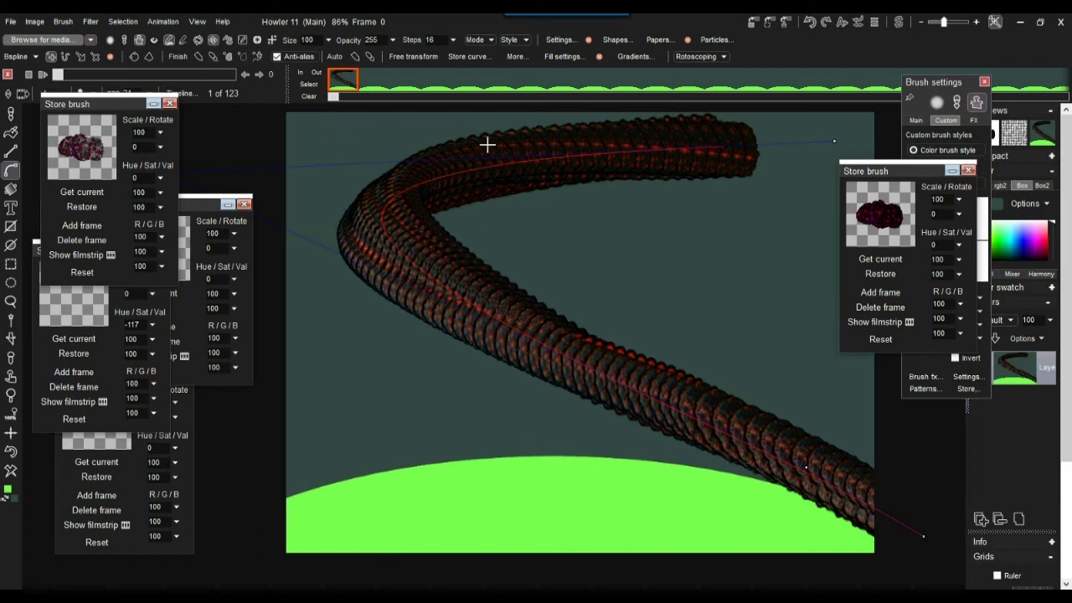
pyautogui.click(13, 453)
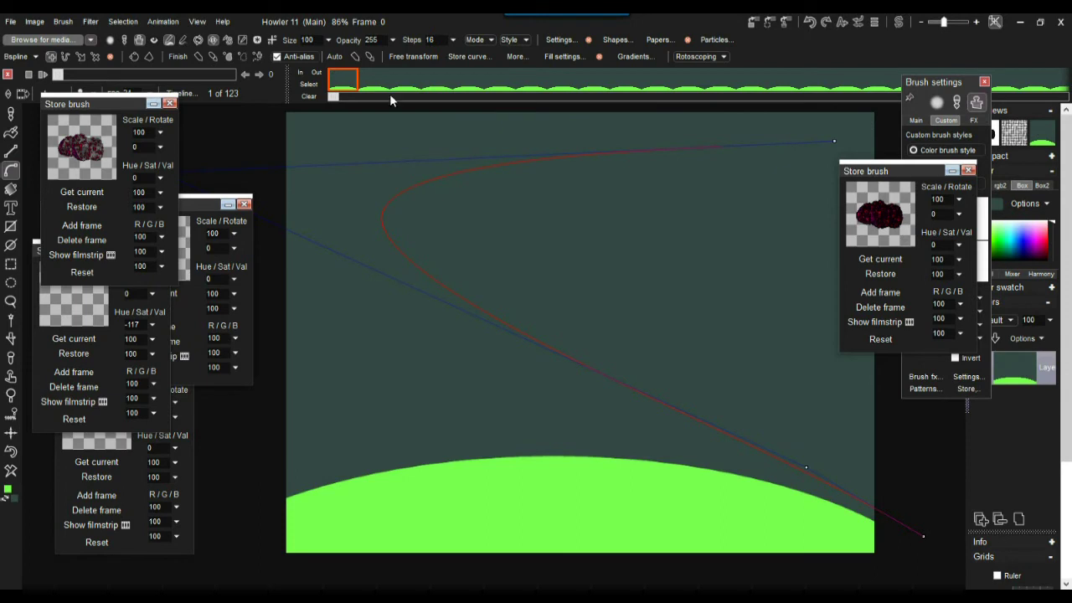
# Animate the rock brush along the curve across all frames, and play and scrub through the animation to review its motion
pyautogui.click(258, 56)
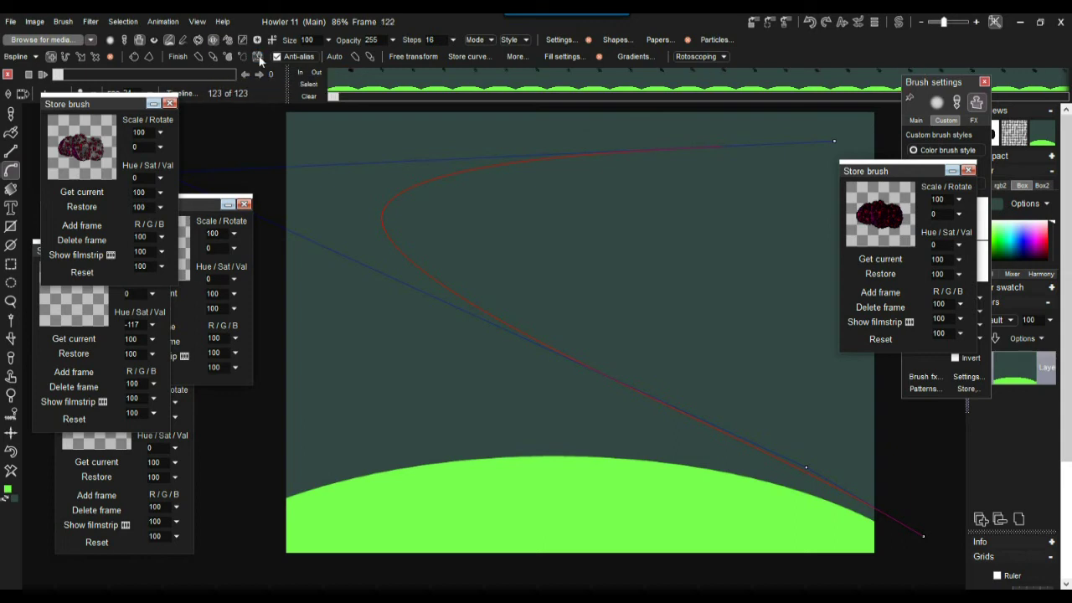
pyautogui.moveTo(75, 76)
pyautogui.mouseDown()
pyautogui.moveTo(137, 70)
pyautogui.moveTo(250, 89)
pyautogui.moveTo(35, 76)
pyautogui.mouseUp()
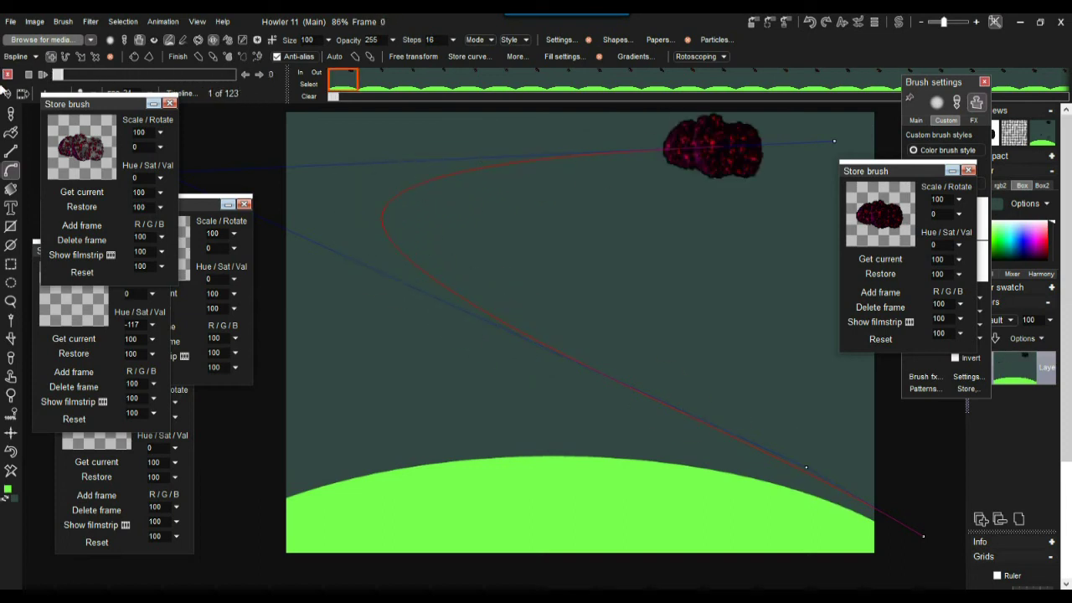
pyautogui.click(42, 74)
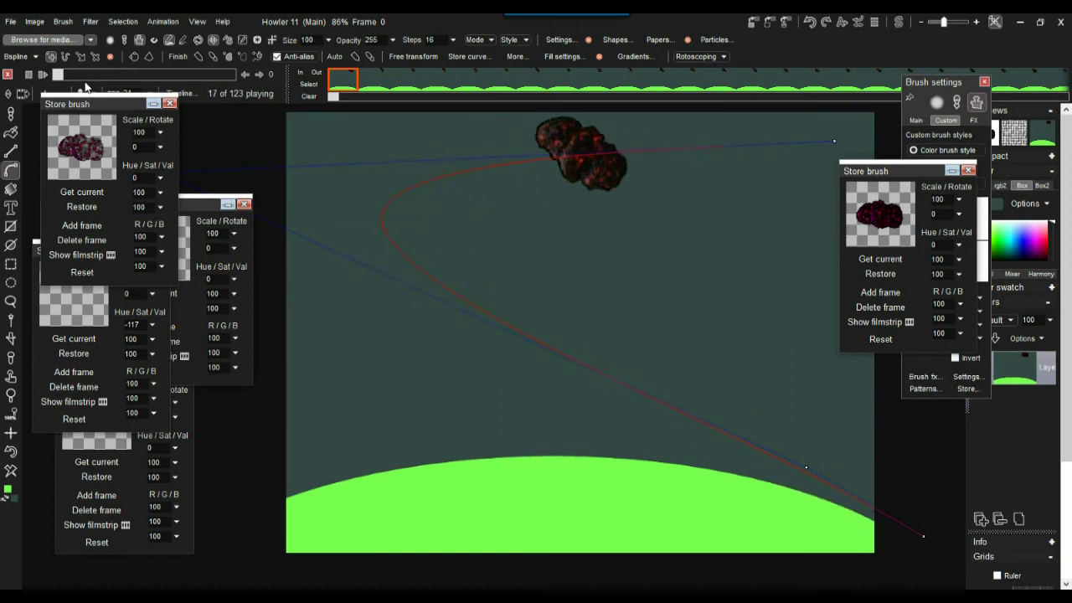
pyautogui.moveTo(81, 76); pyautogui.dragTo(163, 76)
# Minimise the small rock brush store and the empty ones in front, move the bee brush store into clear space, and load the bee brush
pyautogui.click(153, 104)
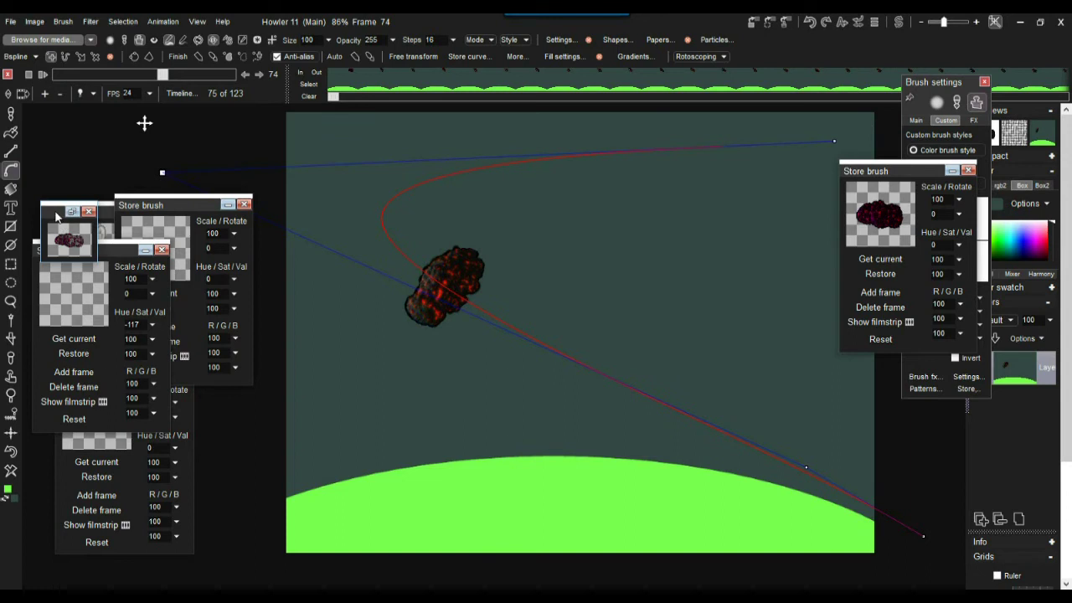
pyautogui.moveTo(57, 216); pyautogui.dragTo(50, 142)
pyautogui.moveTo(181, 209); pyautogui.dragTo(193, 161)
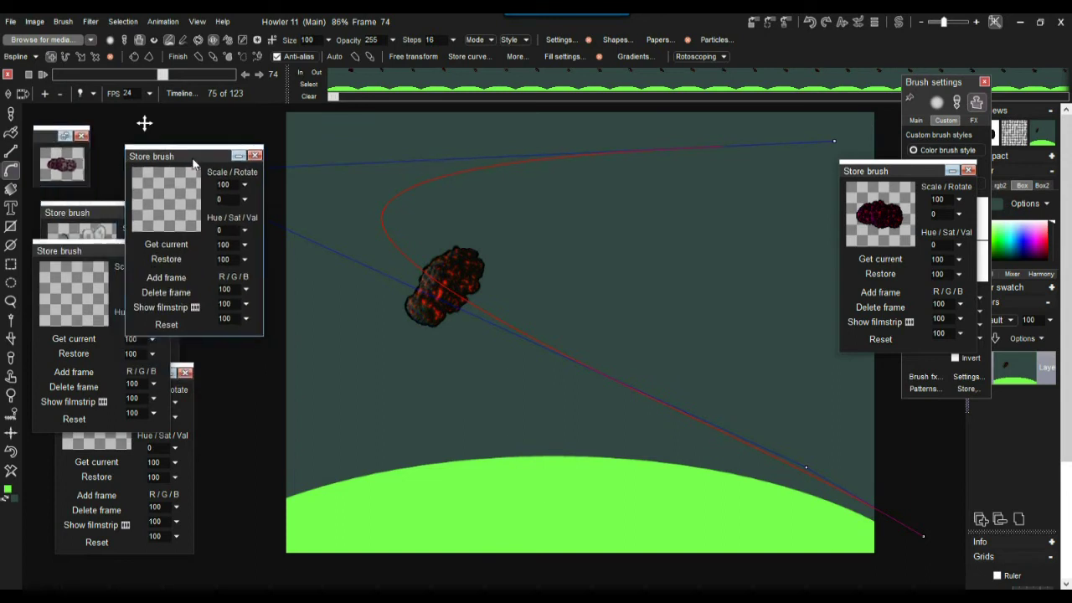
pyautogui.click(239, 156)
pyautogui.click(88, 213)
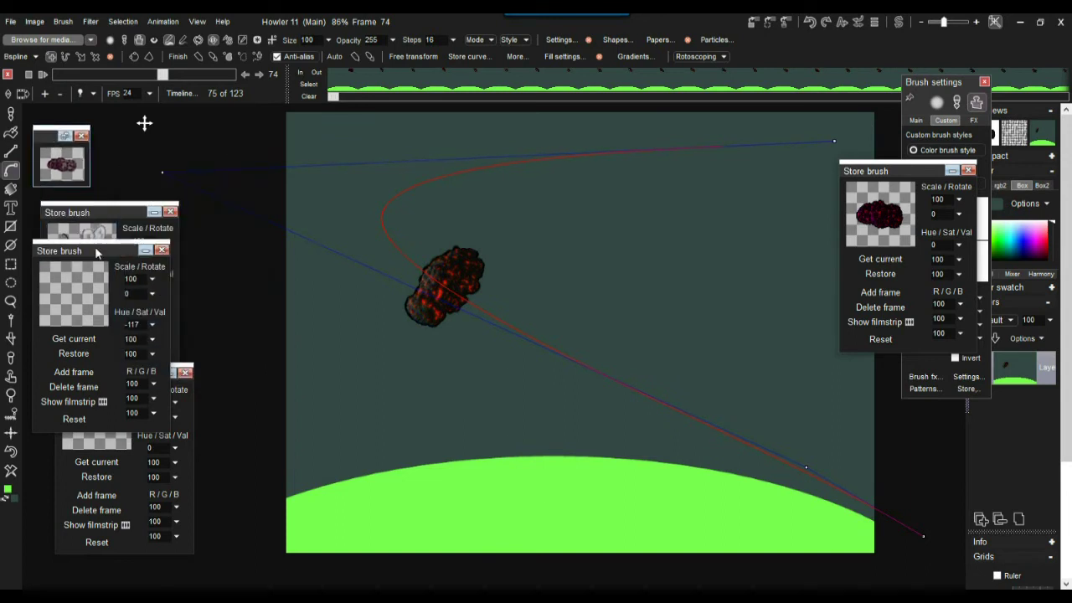
pyautogui.click(122, 255)
pyautogui.click(145, 251)
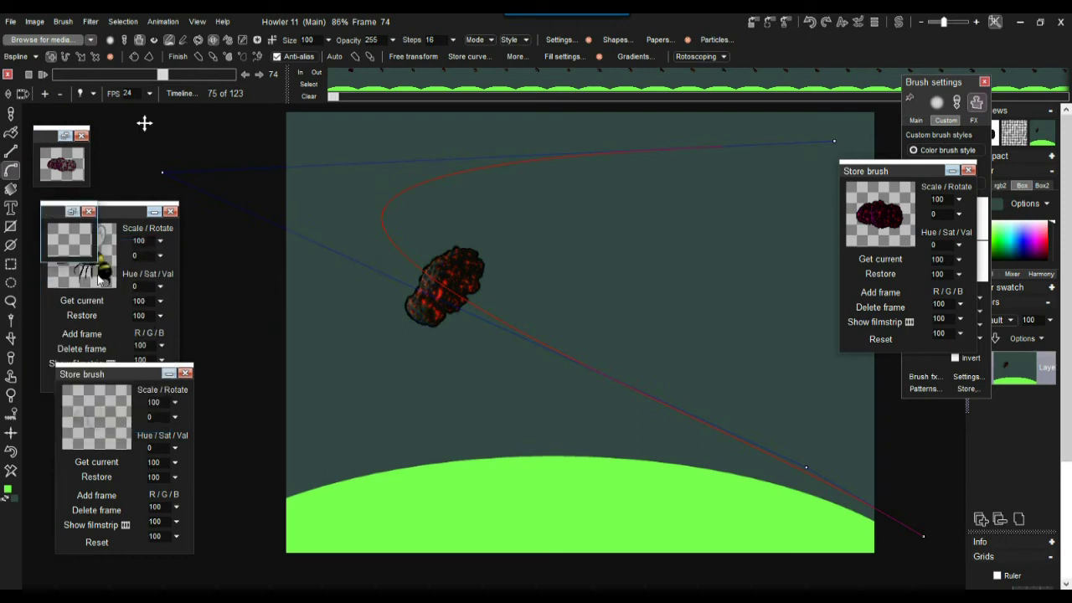
pyautogui.moveTo(121, 217); pyautogui.dragTo(179, 186)
pyautogui.click(150, 220)
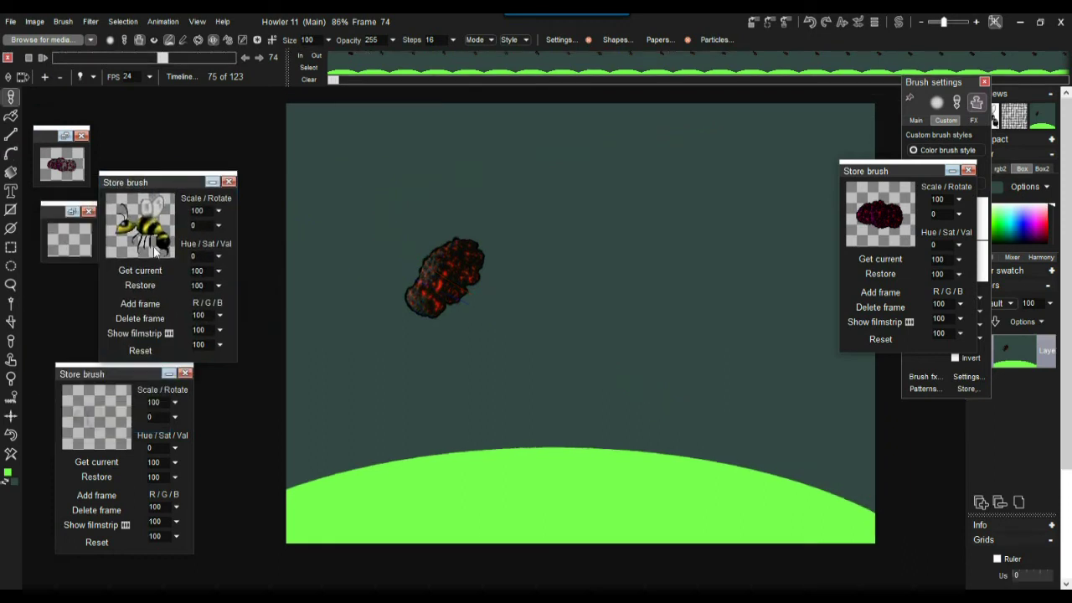
# Paint a looping trial stroke with the bee brush, show its filmstrip enlarged to examine the brush frames, and undo the stroke
pyautogui.moveTo(403, 174)
pyautogui.mouseDown()
pyautogui.moveTo(501, 198)
pyautogui.moveTo(548, 329)
pyautogui.moveTo(806, 333)
pyautogui.moveTo(660, 253)
pyautogui.moveTo(509, 323)
pyautogui.moveTo(360, 328)
pyautogui.moveTo(516, 450)
pyautogui.moveTo(620, 335)
pyautogui.mouseUp()
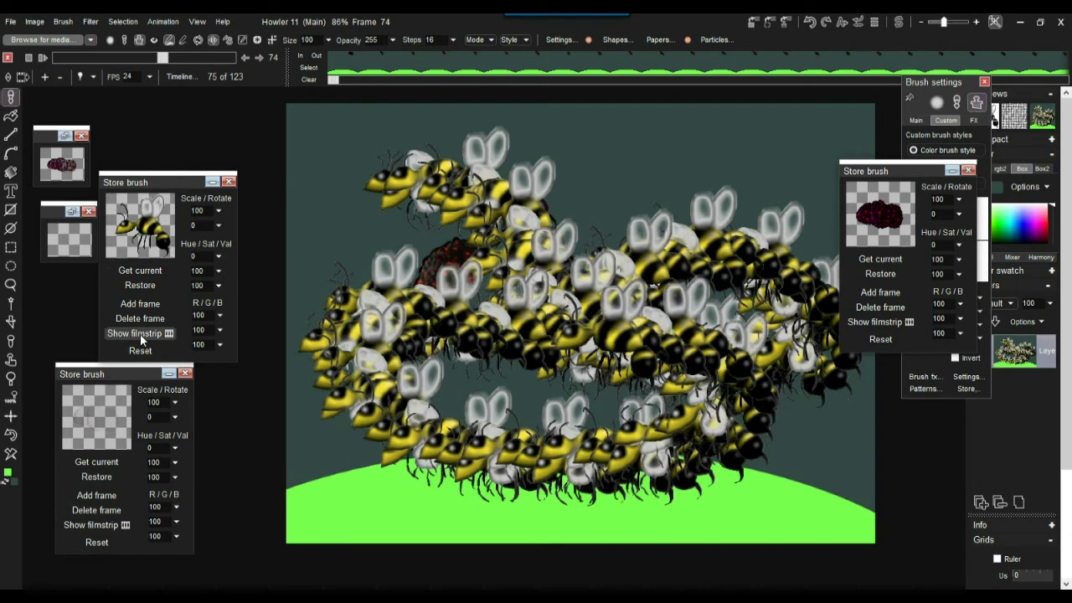
pyautogui.click(140, 333)
pyautogui.moveTo(320, 229); pyautogui.dragTo(321, 312)
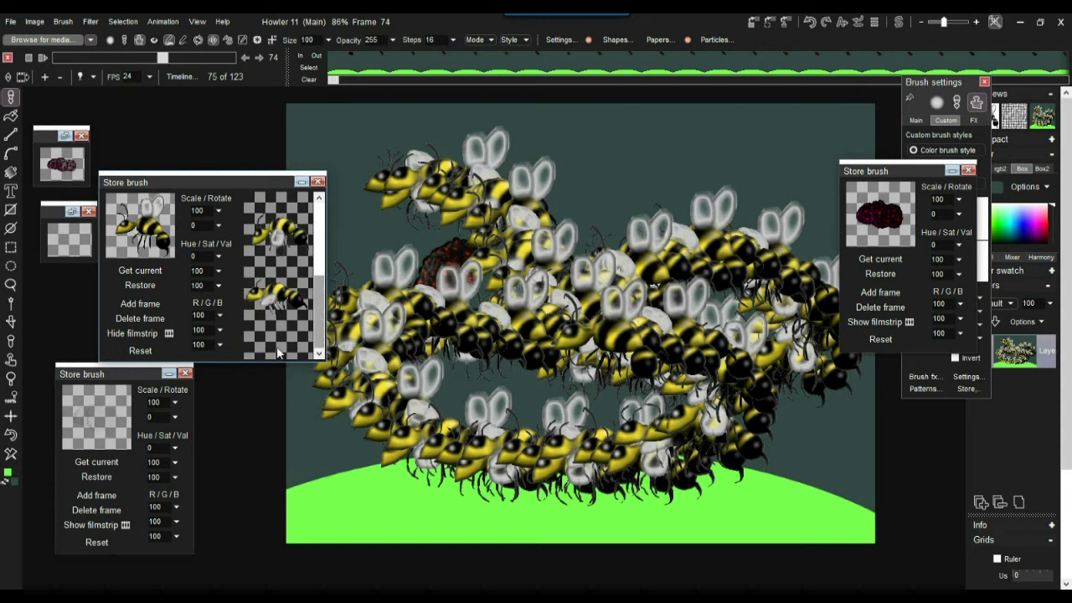
pyautogui.moveTo(263, 360); pyautogui.dragTo(247, 564)
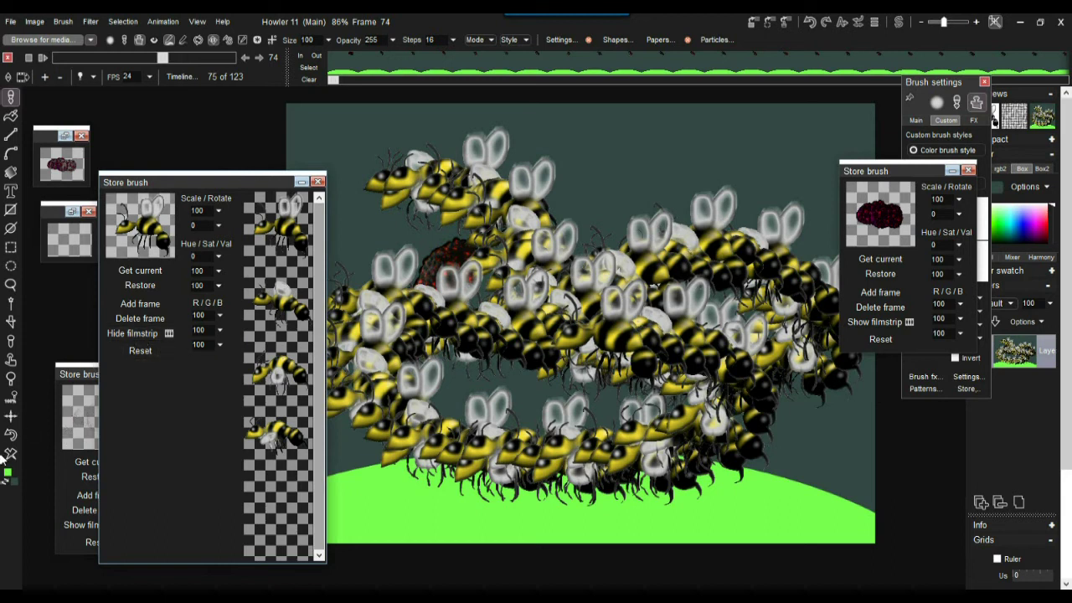
pyautogui.click(10, 419)
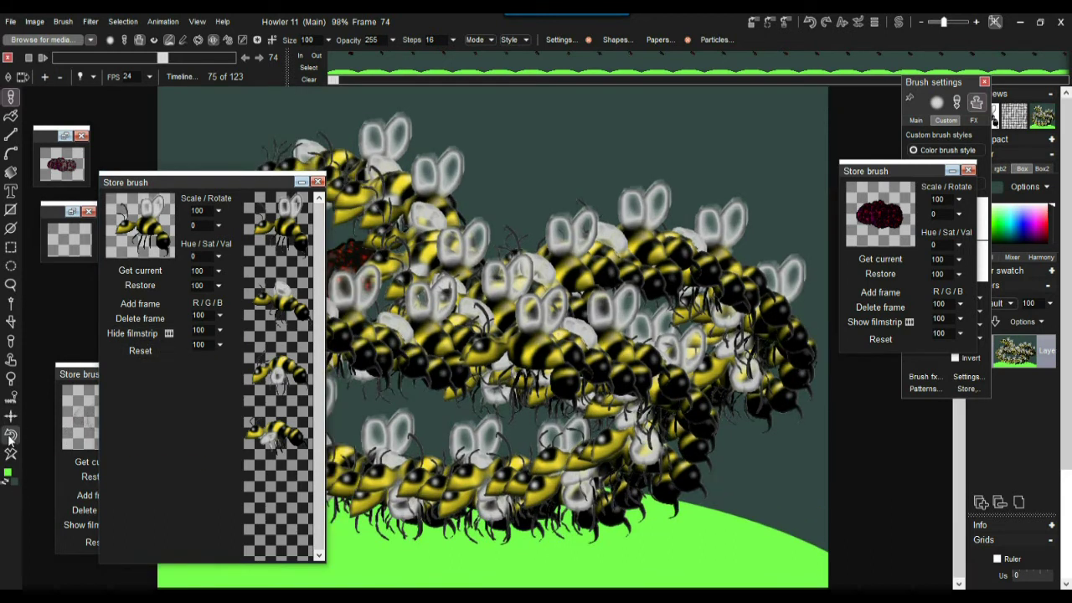
pyautogui.hotkey('ctrl', 'z')
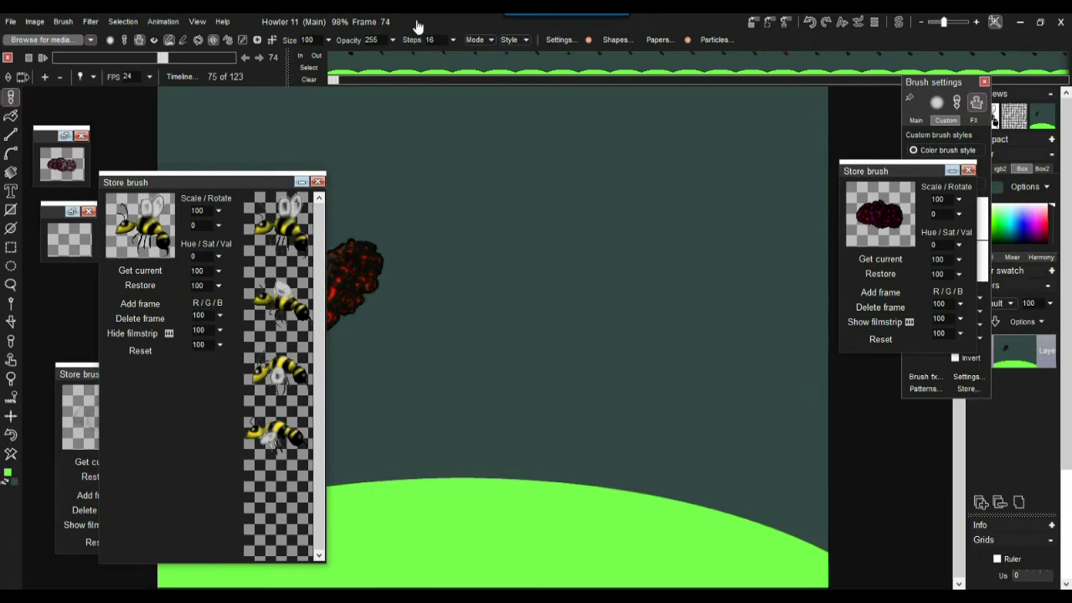
# Return to the first animation frame, hide the bee brush's filmstrip and move its store clear of the canvas
pyautogui.moveTo(351, 70); pyautogui.dragTo(373, 74)
pyautogui.click(59, 57)
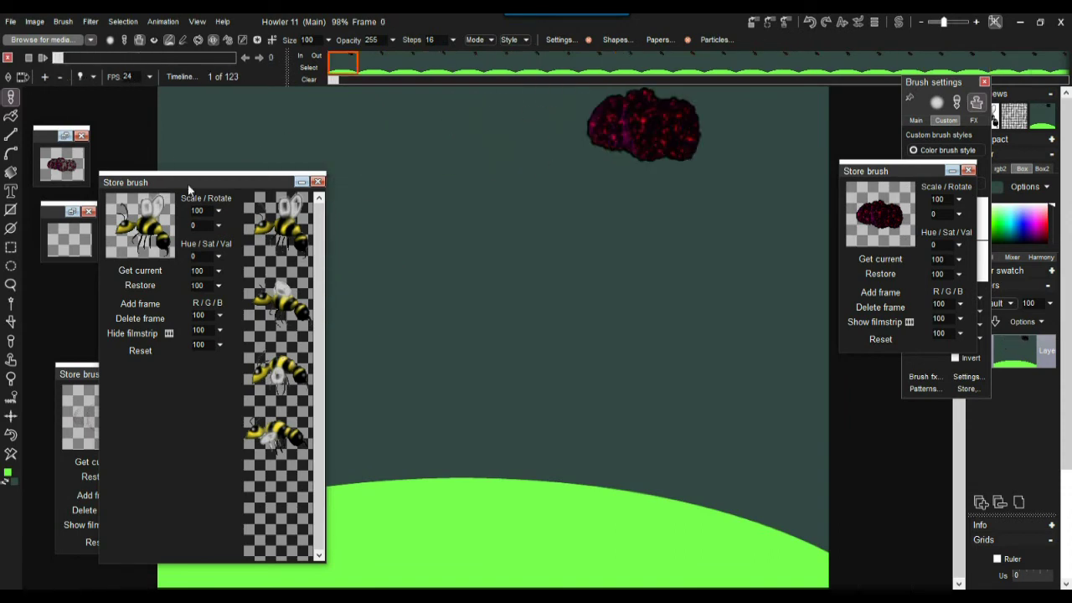
pyautogui.click(144, 334)
pyautogui.moveTo(181, 191); pyautogui.dragTo(125, 282)
pyautogui.scroll(-2, 546, 242)
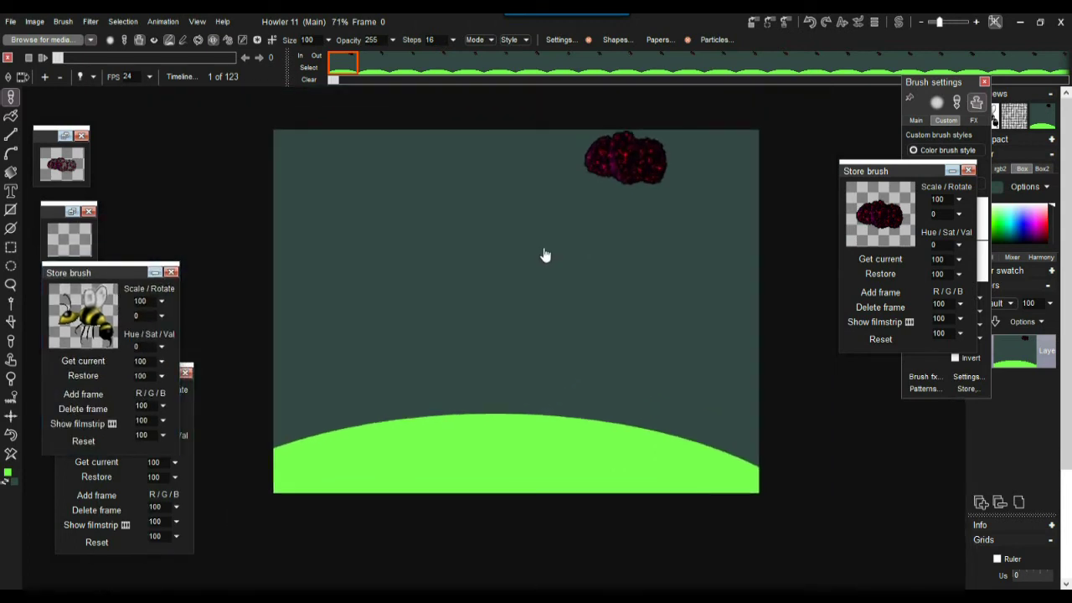
# Store the rock animation in memory as a backup and place its preview window beside the canvas
pyautogui.moveTo(64, 60)
pyautogui.mouseDown()
pyautogui.moveTo(106, 59)
pyautogui.moveTo(86, 59)
pyautogui.mouseUp()
pyautogui.click(172, 23)
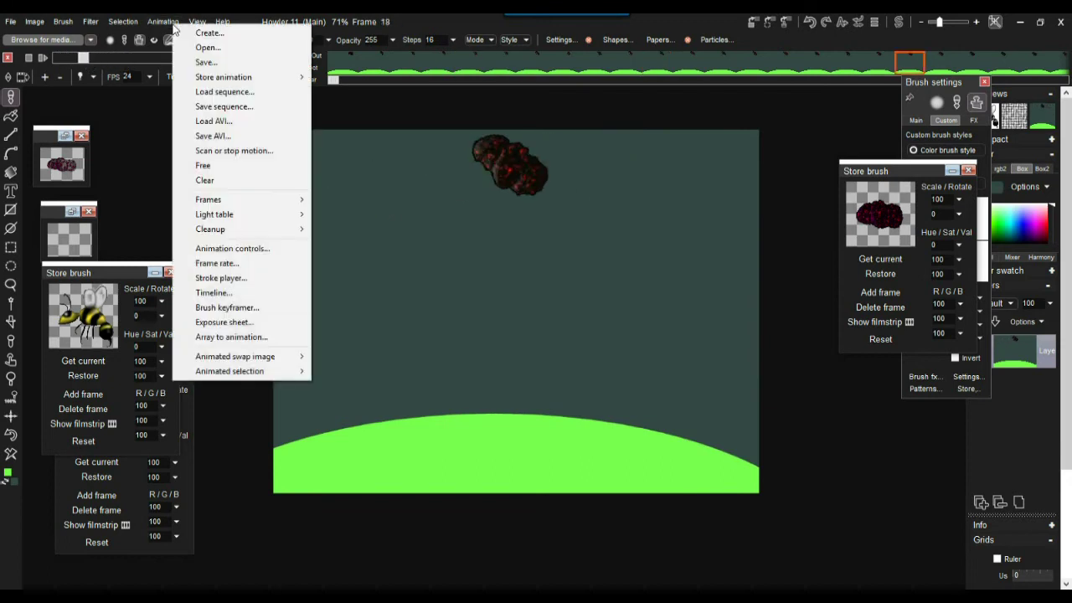
pyautogui.moveTo(199, 81)
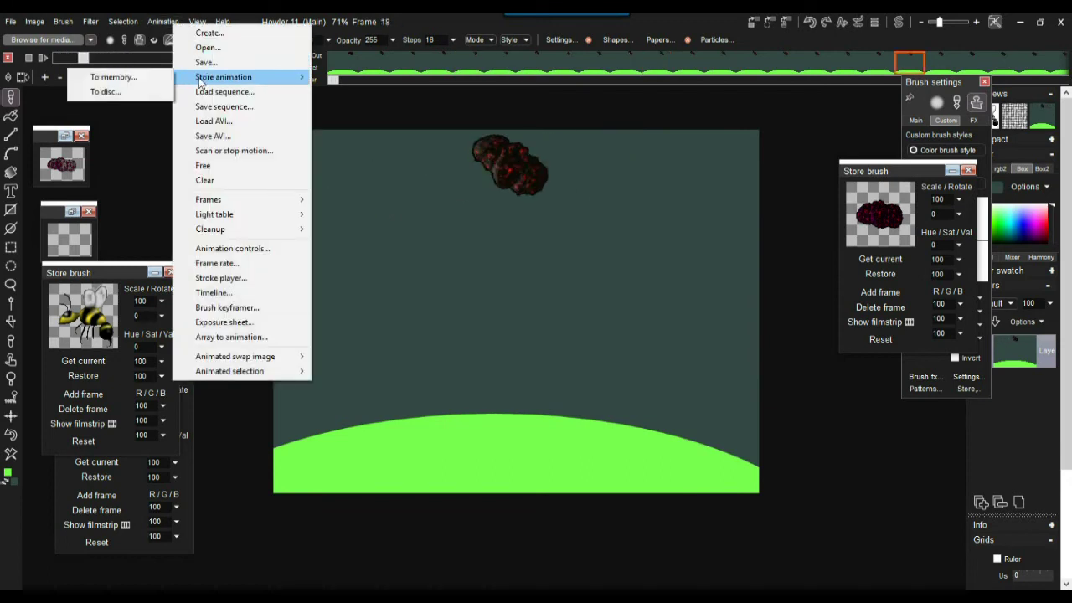
pyautogui.click(127, 78)
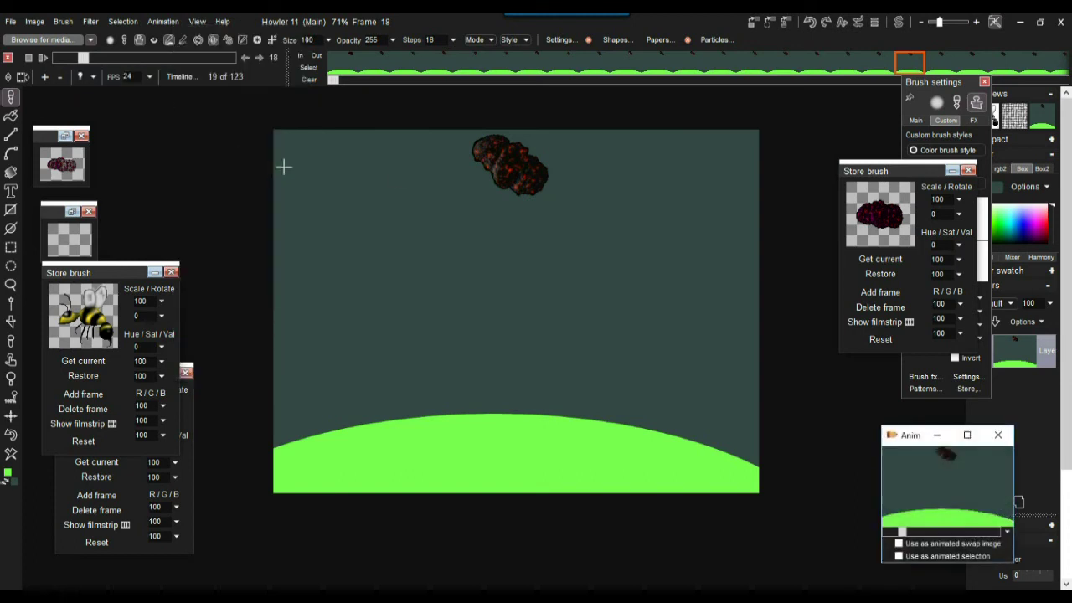
pyautogui.moveTo(915, 442); pyautogui.dragTo(831, 417)
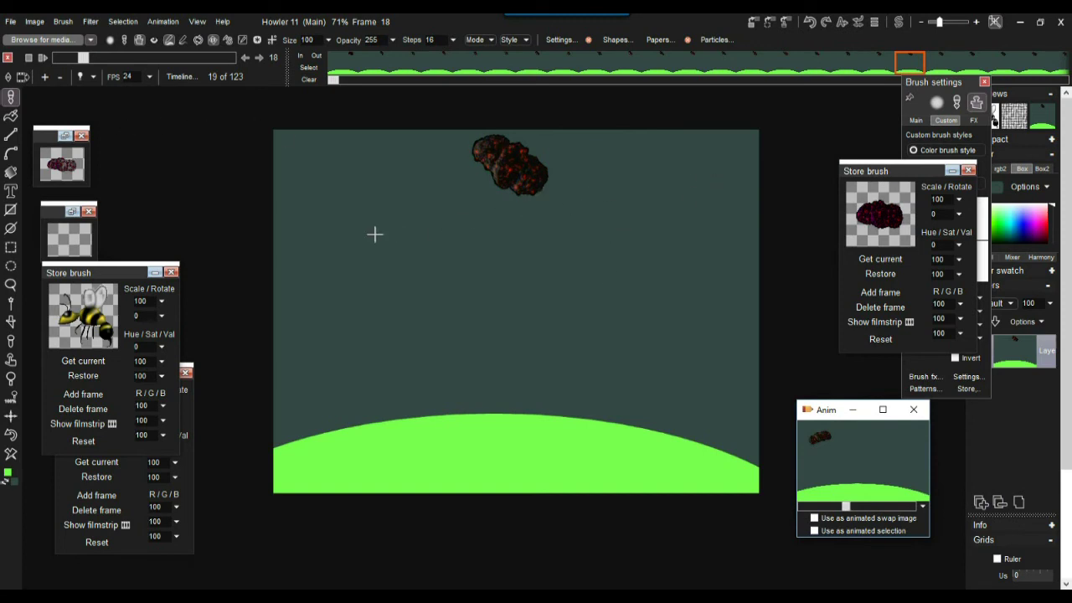
# Paint trial bee strokes leftward across the sky on the current frame, and undo each one
pyautogui.moveTo(725, 180)
pyautogui.mouseDown()
pyautogui.moveTo(526, 225)
pyautogui.moveTo(385, 272)
pyautogui.mouseUp()
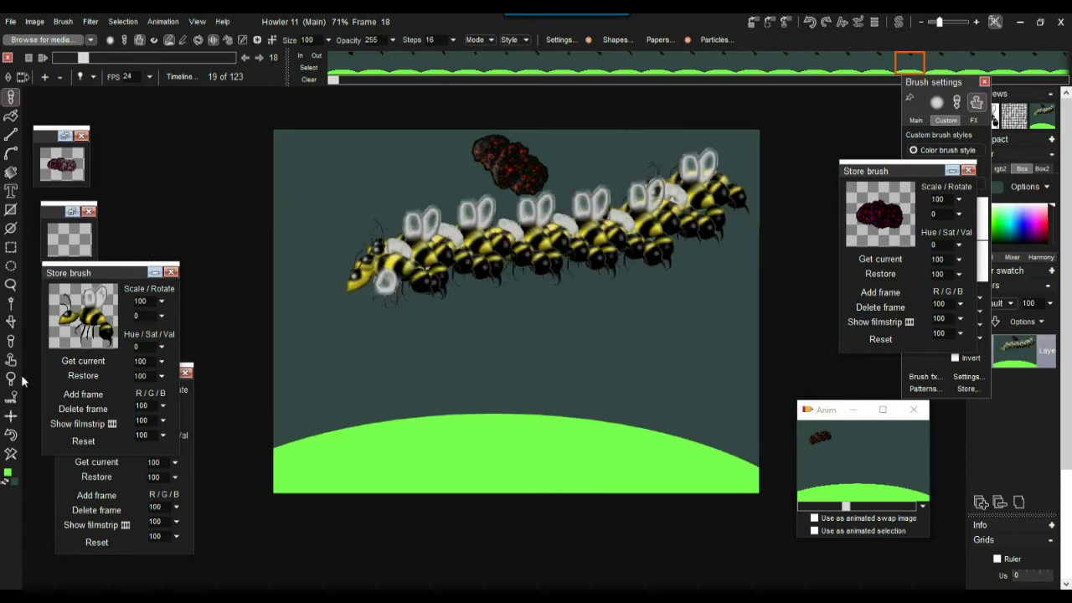
pyautogui.click(10, 436)
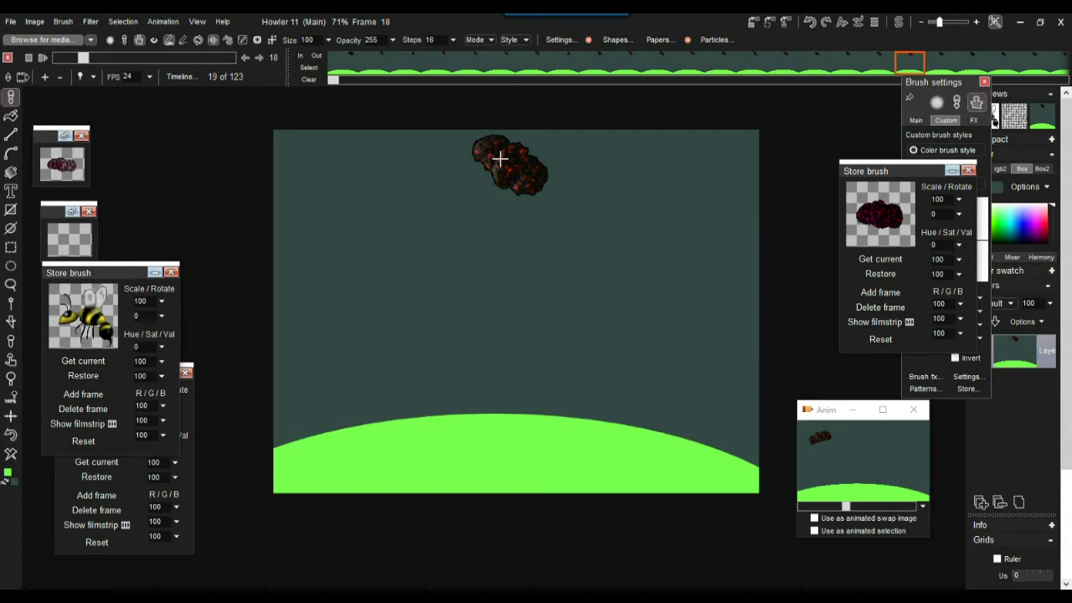
pyautogui.click(11, 99)
pyautogui.moveTo(702, 180)
pyautogui.mouseDown()
pyautogui.moveTo(574, 203)
pyautogui.moveTo(474, 243)
pyautogui.moveTo(372, 244)
pyautogui.mouseUp()
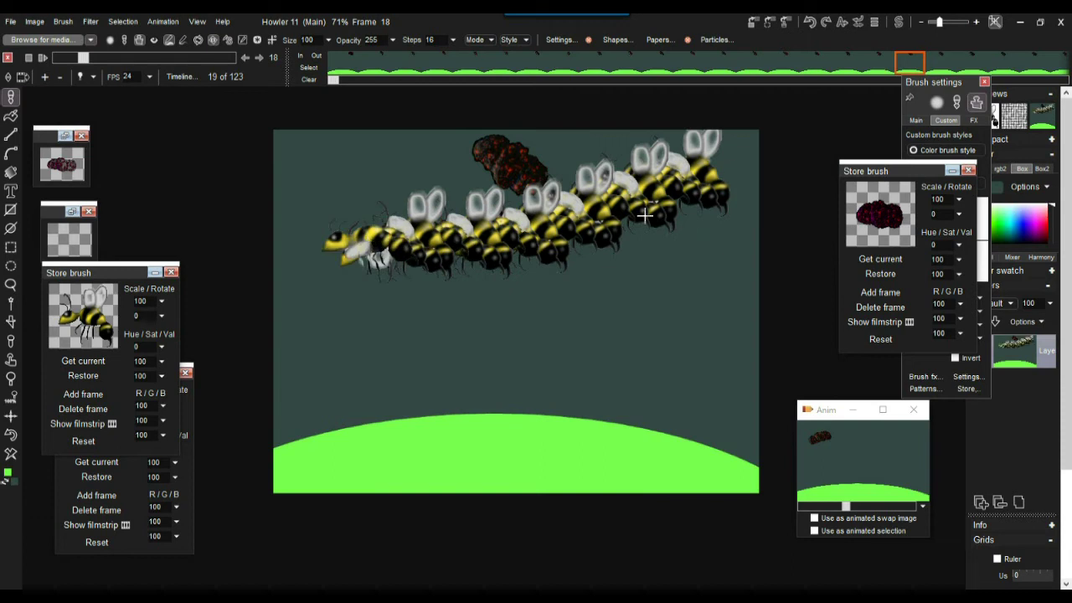
pyautogui.click(11, 435)
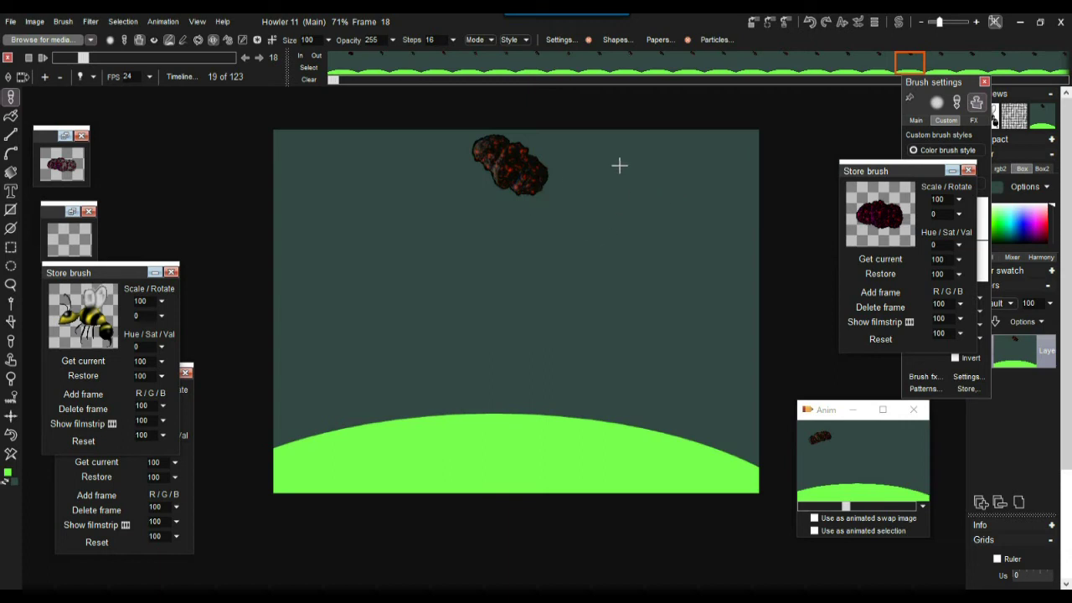
# Paint the bee across the sky while the animation frames advance, and play and scrub through the result
pyautogui.moveTo(704, 176)
pyautogui.mouseDown()
pyautogui.moveTo(681, 206)
pyautogui.moveTo(663, 200)
pyautogui.moveTo(661, 225)
pyautogui.moveTo(633, 232)
pyautogui.moveTo(593, 187)
pyautogui.moveTo(578, 186)
pyautogui.moveTo(562, 210)
pyautogui.moveTo(489, 202)
pyautogui.moveTo(464, 189)
pyautogui.moveTo(475, 163)
pyautogui.moveTo(489, 185)
pyautogui.moveTo(466, 252)
pyautogui.moveTo(473, 266)
pyautogui.moveTo(538, 282)
pyautogui.moveTo(676, 226)
pyautogui.moveTo(674, 167)
pyautogui.moveTo(614, 168)
pyautogui.moveTo(440, 232)
pyautogui.moveTo(223, 220)
pyautogui.moveTo(132, 194)
pyautogui.mouseUp()
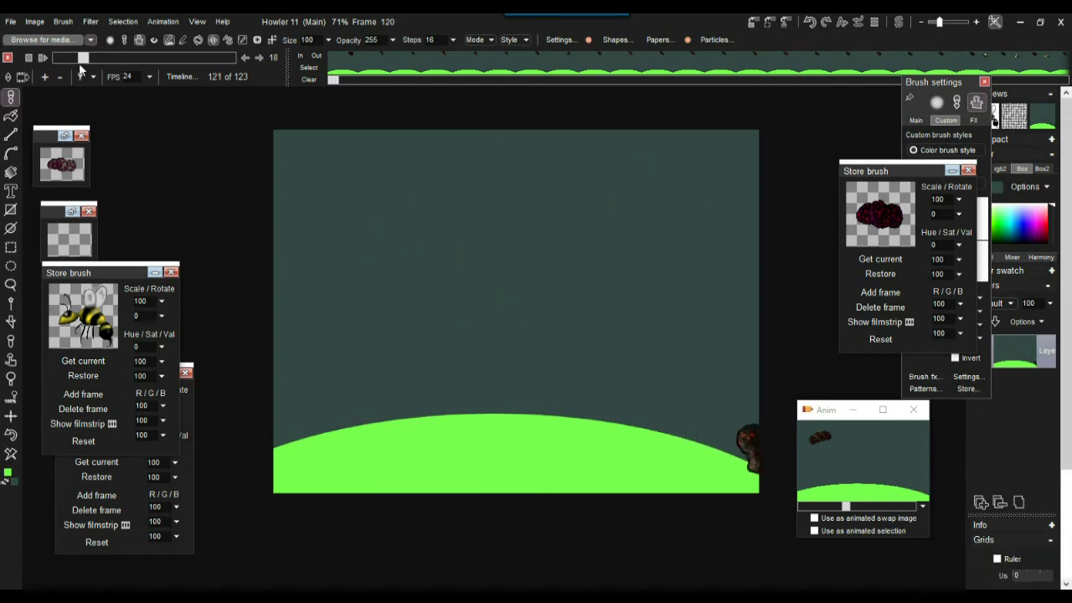
pyautogui.click(43, 57)
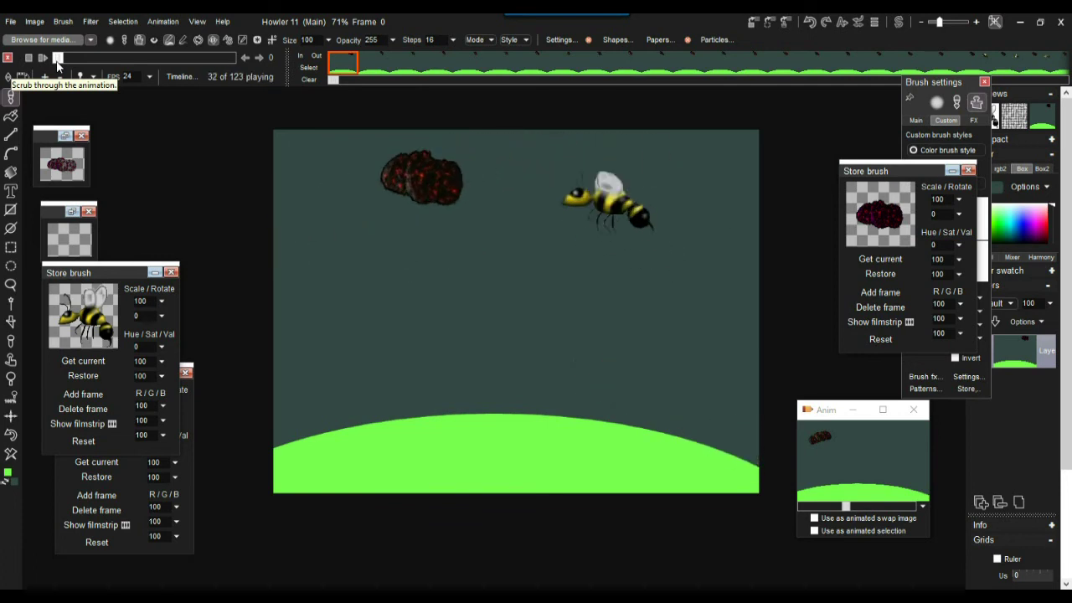
pyautogui.moveTo(71, 61); pyautogui.dragTo(158, 57)
pyautogui.moveTo(123, 57); pyautogui.dragTo(177, 57)
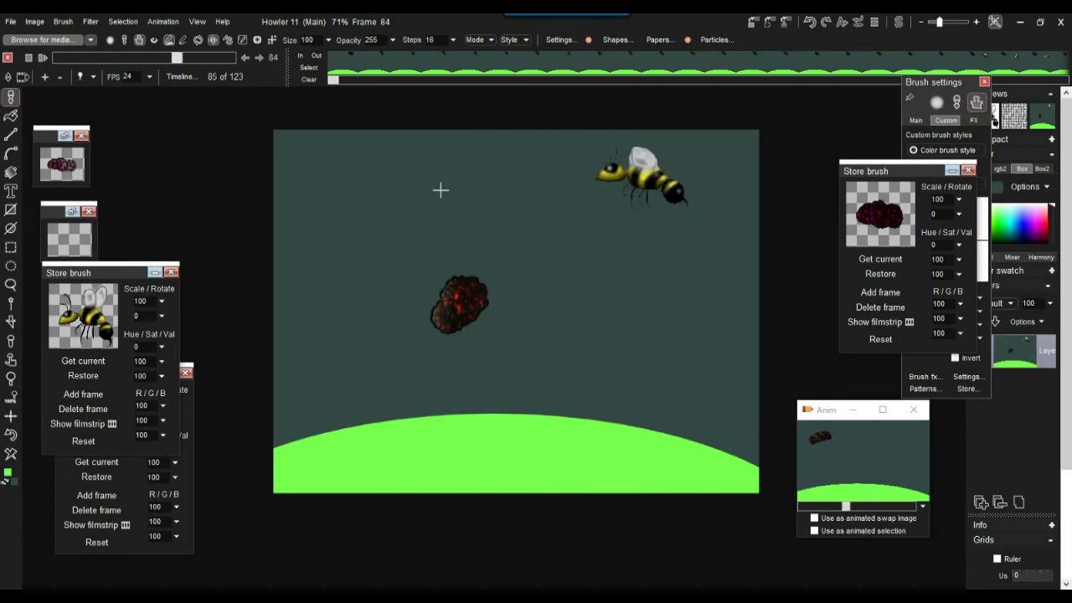
# Restore the rock animation from its memory backup, discarding the frames with the painted bee
pyautogui.click(864, 459)
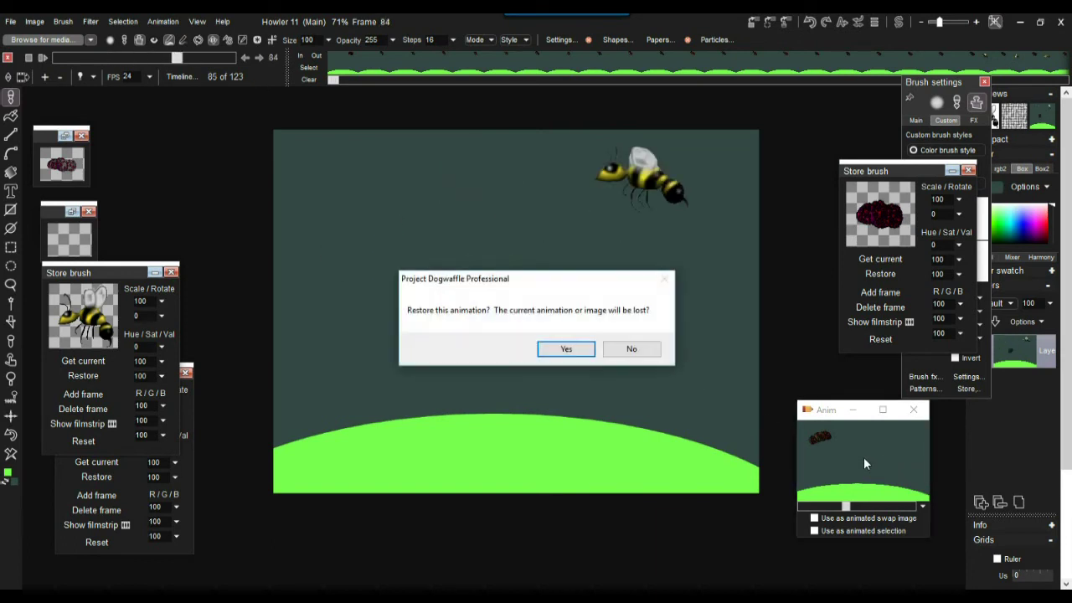
pyautogui.click(566, 350)
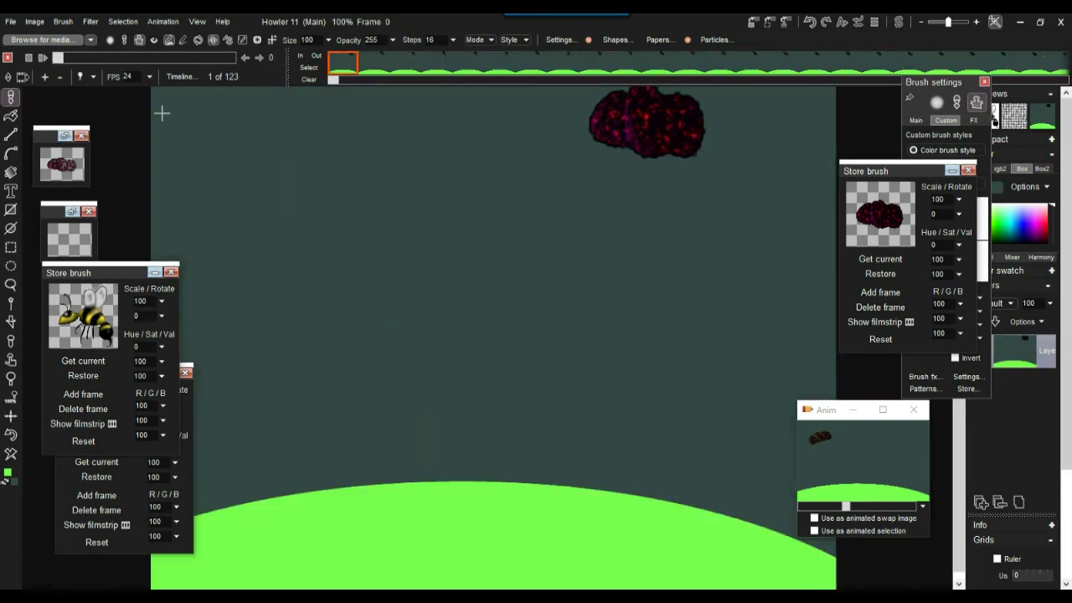
pyautogui.scroll(-2, 527, 252)
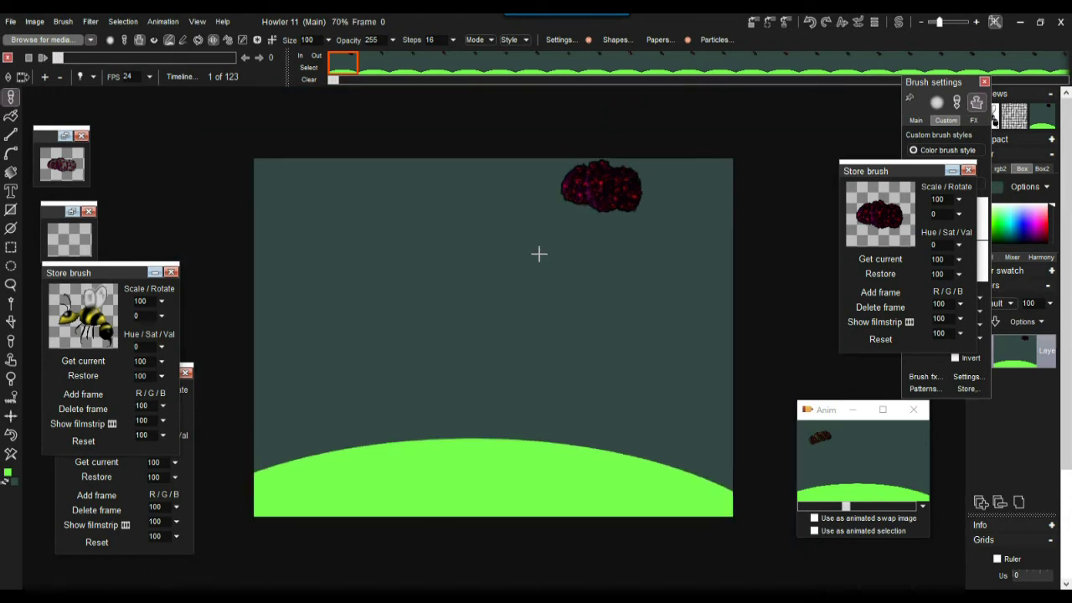
# Replace the old curve with a five-point zigzag B-spline from right of centre above the hill to the canvas's left edge, stepping through the frames
pyautogui.click(10, 153)
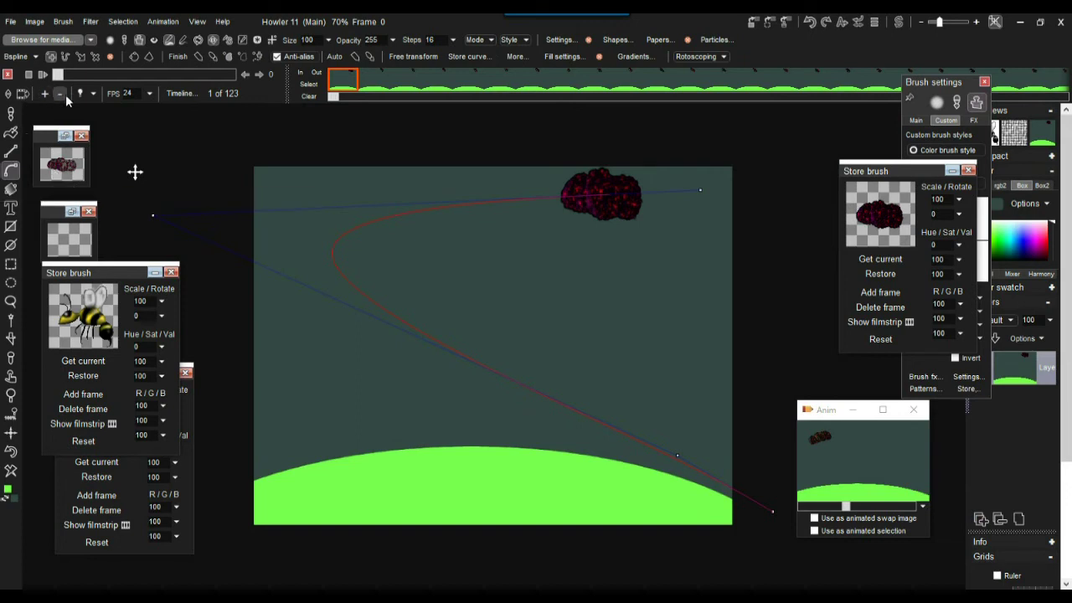
pyautogui.click(108, 57)
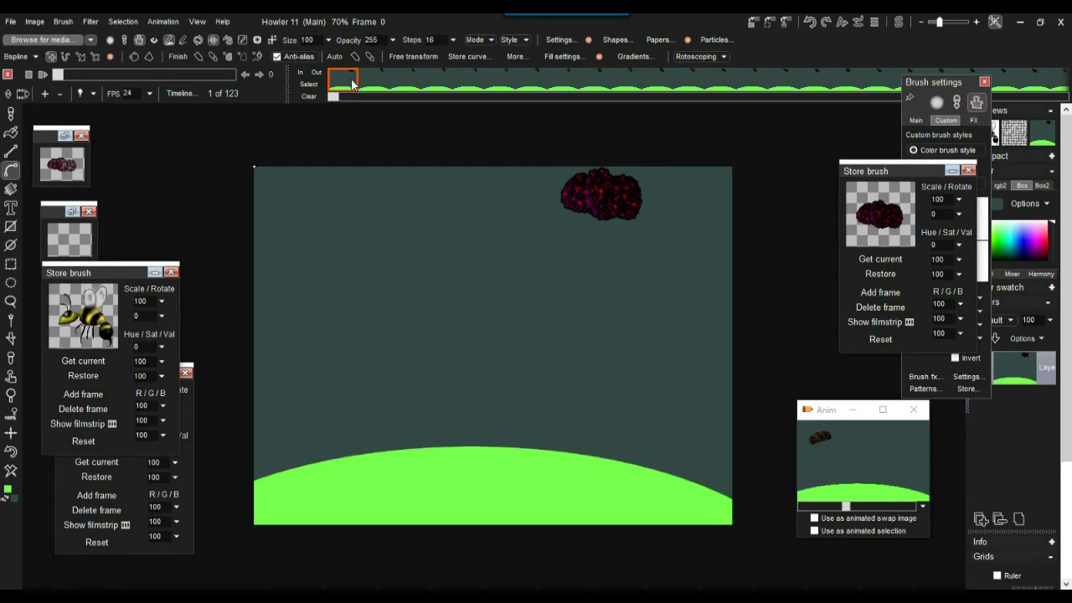
pyautogui.moveTo(63, 76); pyautogui.dragTo(3, 78)
pyautogui.moveTo(60, 75); pyautogui.dragTo(102, 77)
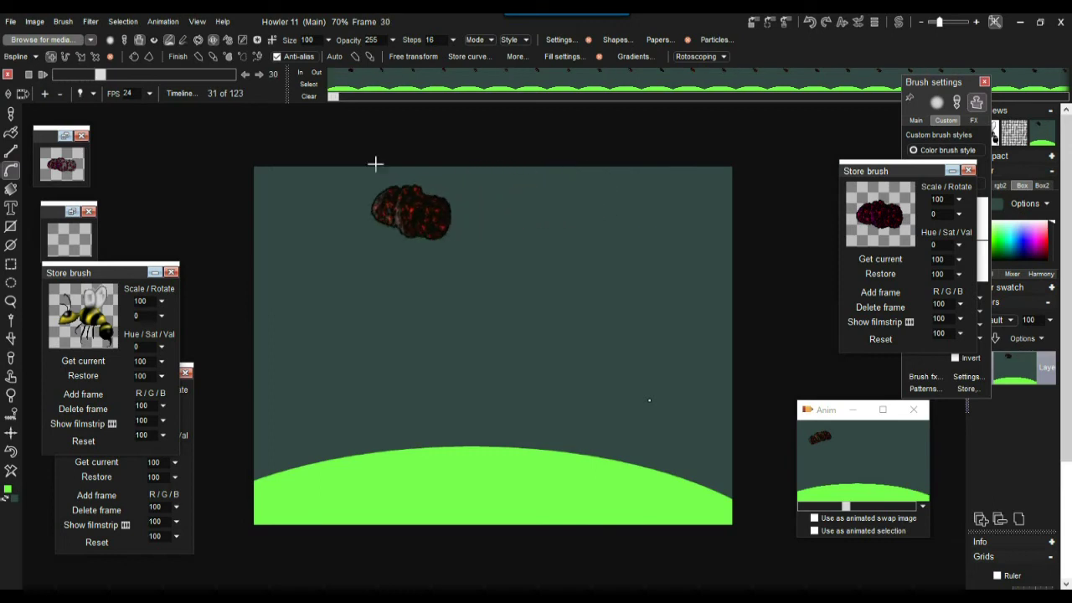
pyautogui.click(621, 211)
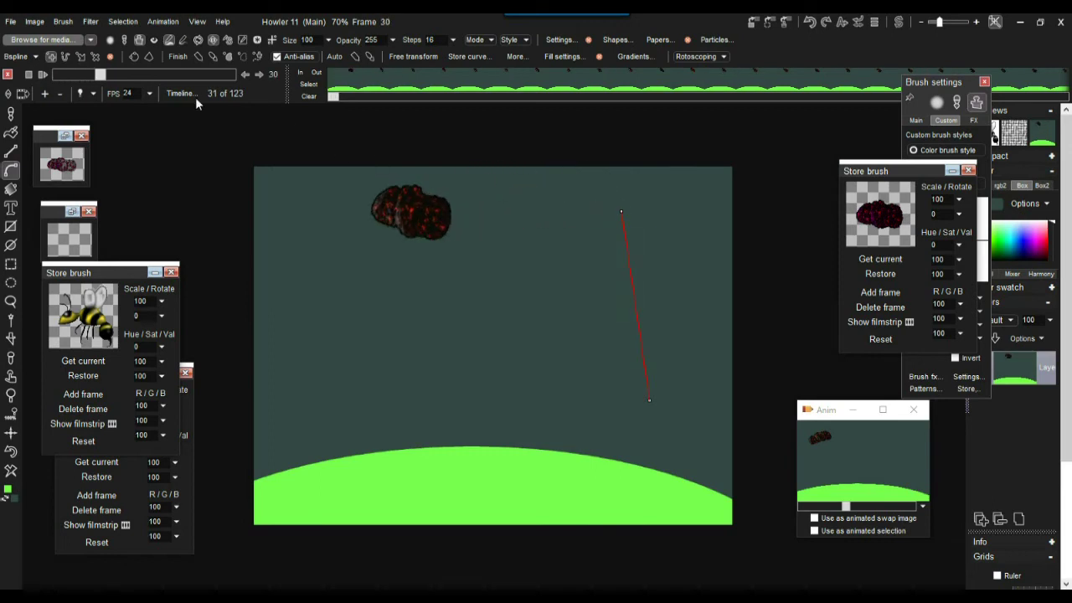
pyautogui.moveTo(105, 74); pyautogui.dragTo(154, 81)
pyautogui.moveTo(502, 257)
pyautogui.mouseDown()
pyautogui.moveTo(473, 268)
pyautogui.moveTo(427, 269)
pyautogui.moveTo(432, 261)
pyautogui.mouseUp()
pyautogui.moveTo(166, 75); pyautogui.dragTo(185, 75)
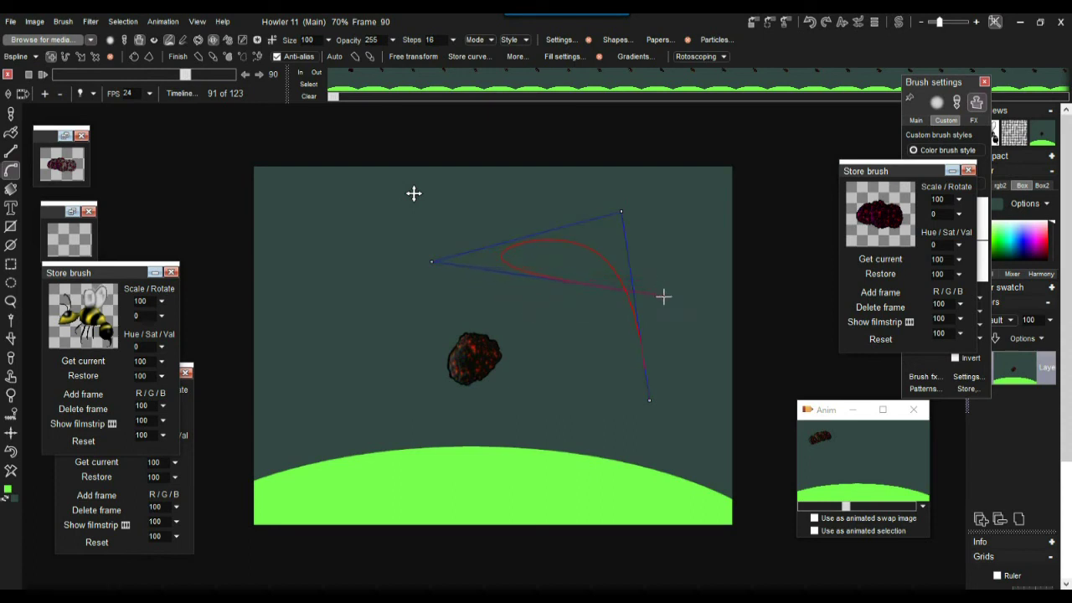
pyautogui.moveTo(198, 76); pyautogui.dragTo(242, 75)
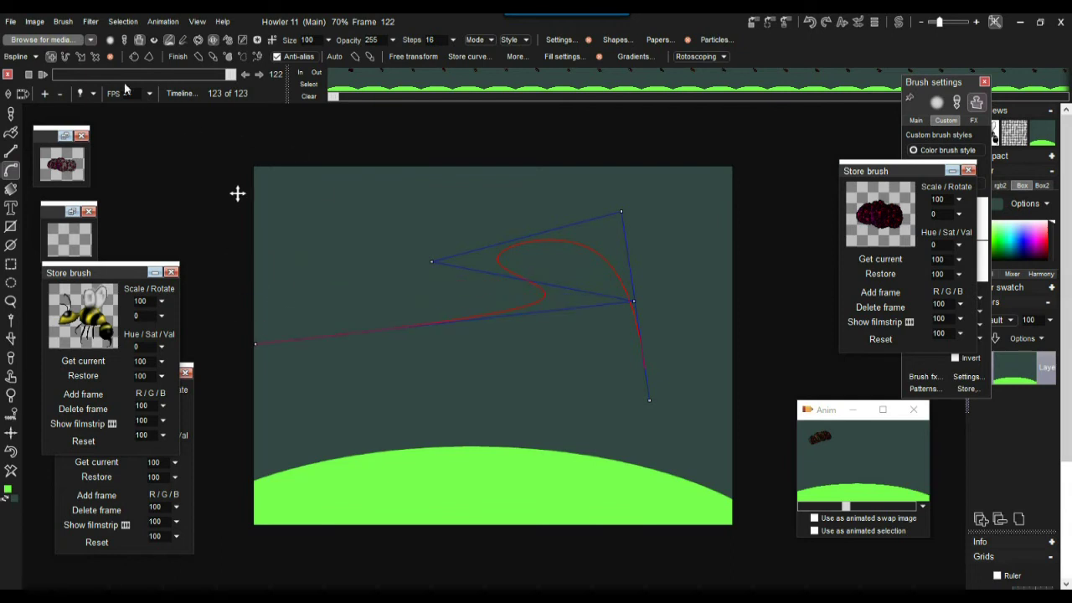
# Rewind to the first frame, animate the bee brush along the B-spline over all frames, and play back the result
pyautogui.moveTo(66, 74); pyautogui.dragTo(35, 72)
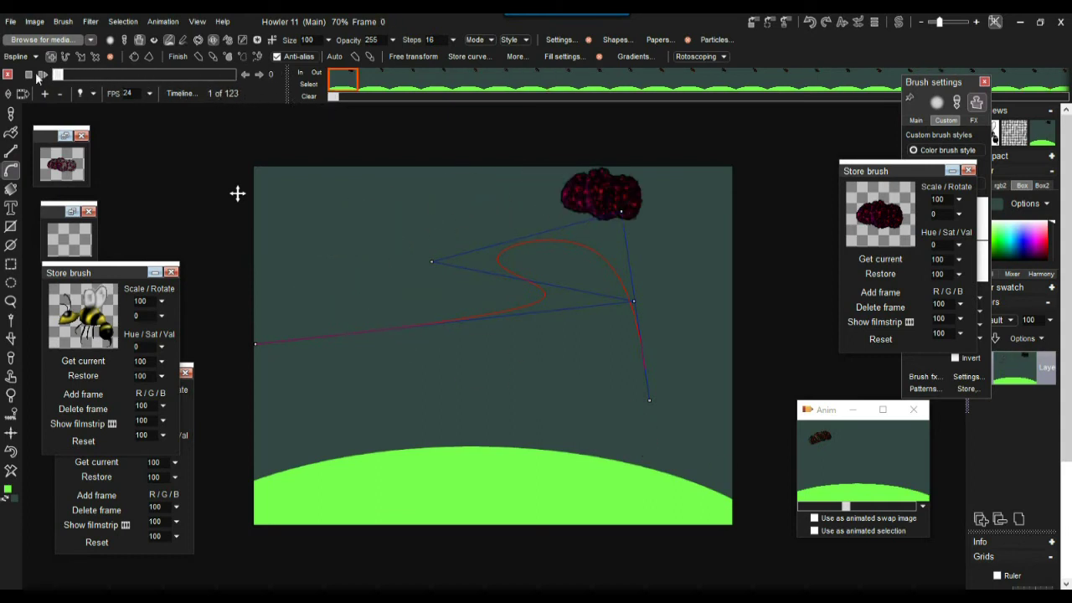
pyautogui.click(7, 73)
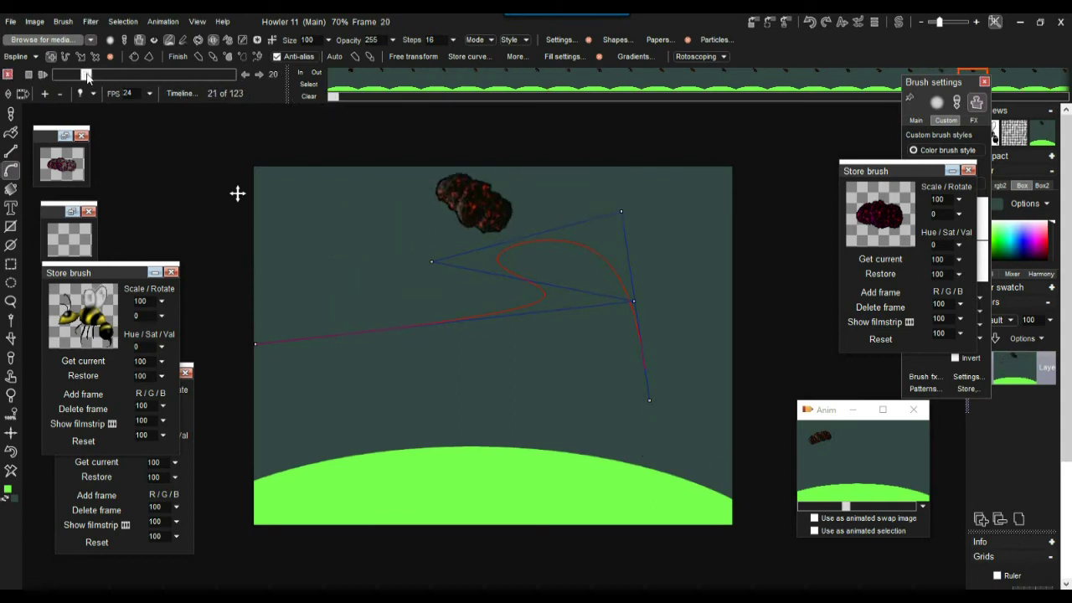
pyautogui.click(259, 57)
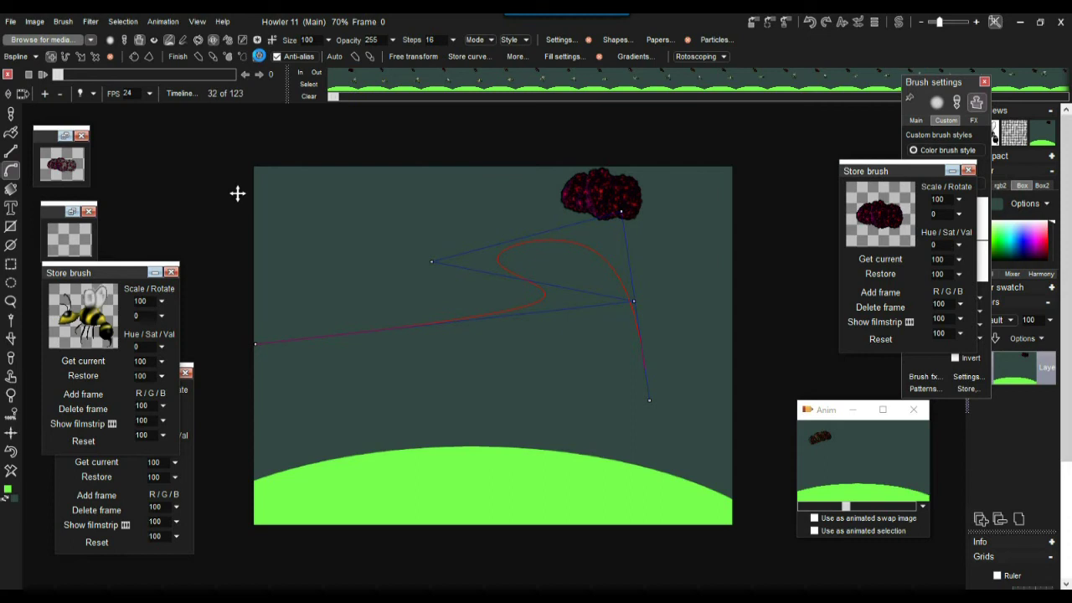
pyautogui.click(44, 74)
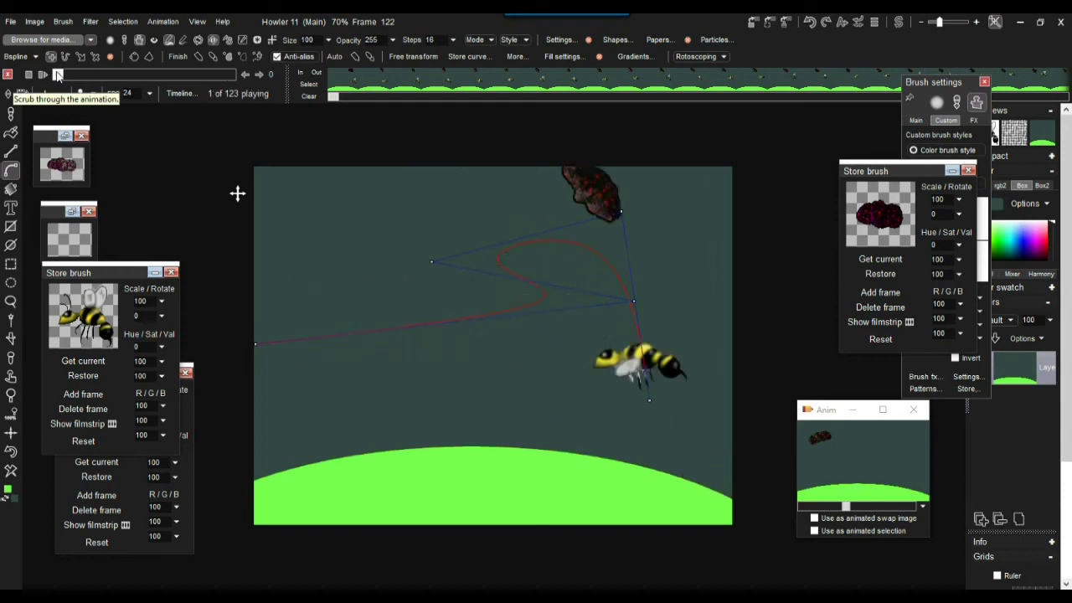
pyautogui.moveTo(96, 73); pyautogui.dragTo(57, 75)
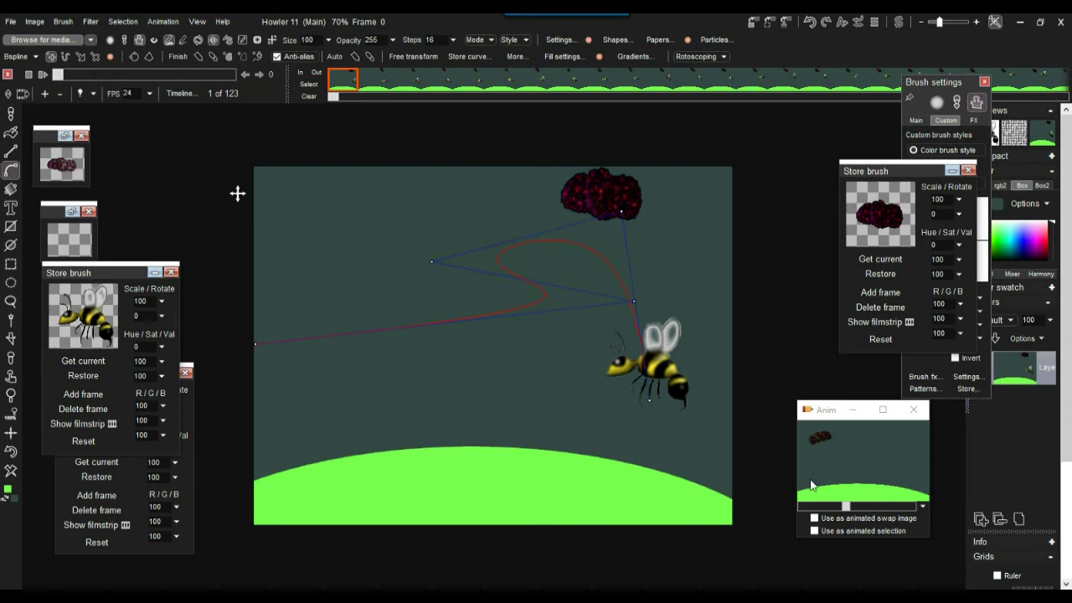
# Go to frame 90, move the bee path's fourth control point farther right, and insert a raised point before the path's end
pyautogui.moveTo(74, 75); pyautogui.dragTo(186, 92)
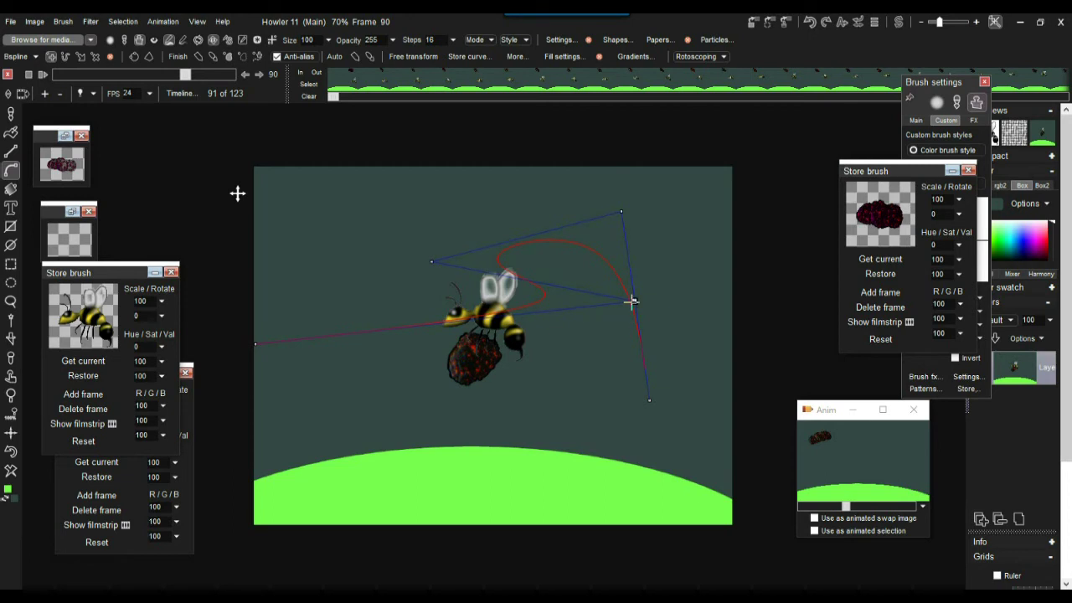
pyautogui.moveTo(635, 294); pyautogui.dragTo(665, 286)
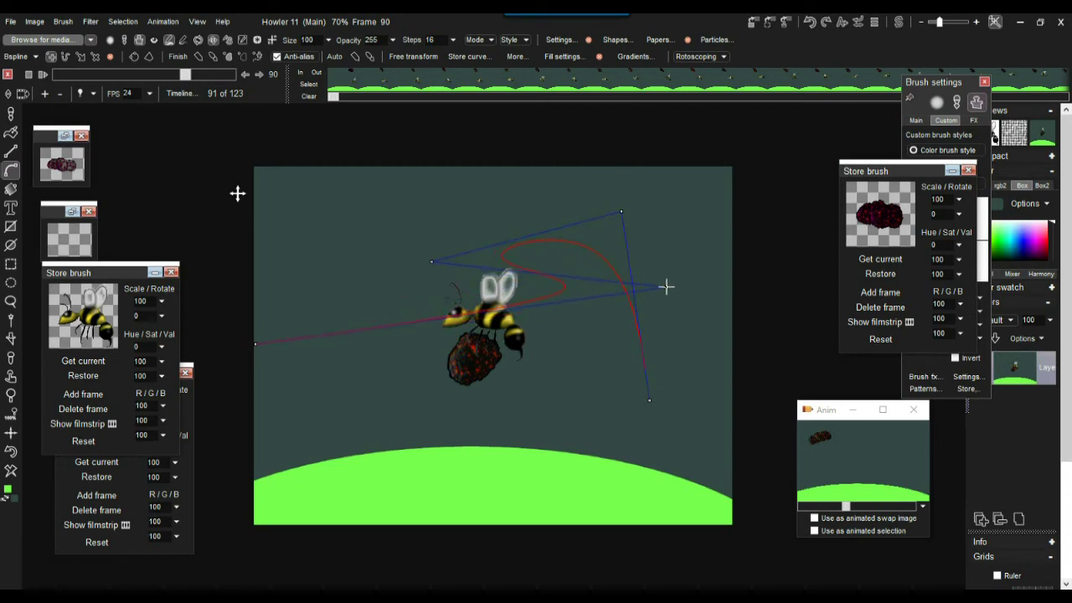
pyautogui.moveTo(448, 317); pyautogui.dragTo(479, 229)
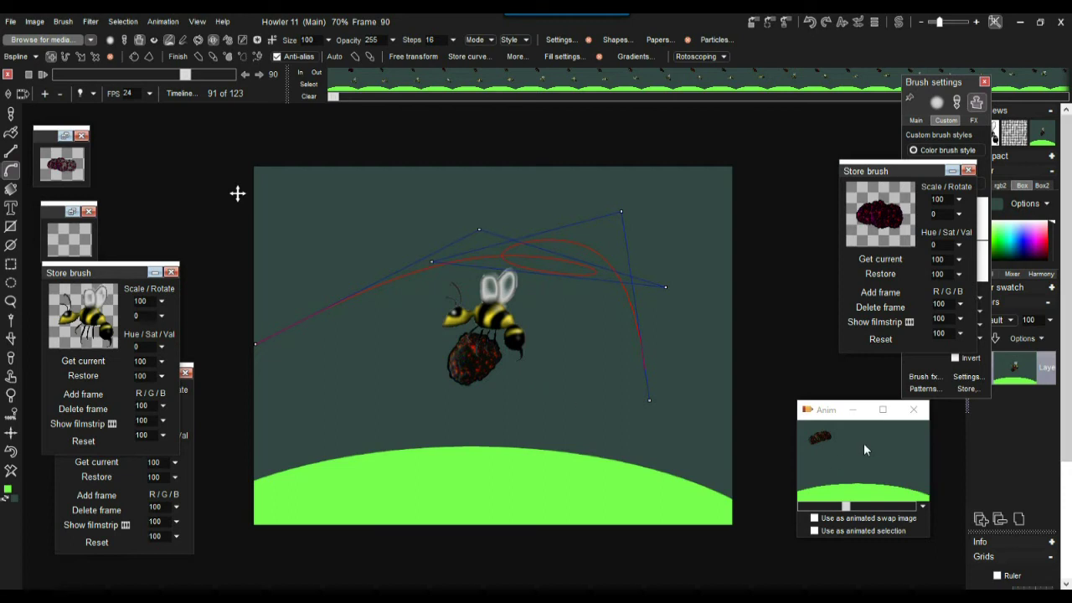
# Restore the backed-up rock animation again, scrub through its frames, and return to the first frame
pyautogui.doubleClick(915, 467)
pyautogui.click(592, 354)
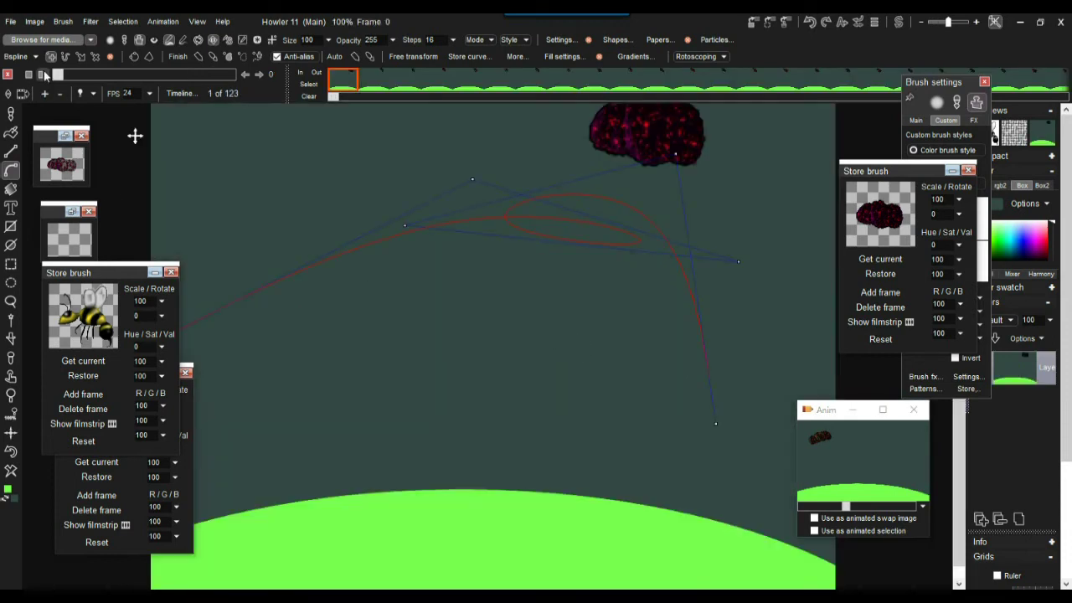
pyautogui.moveTo(59, 75); pyautogui.dragTo(358, 96)
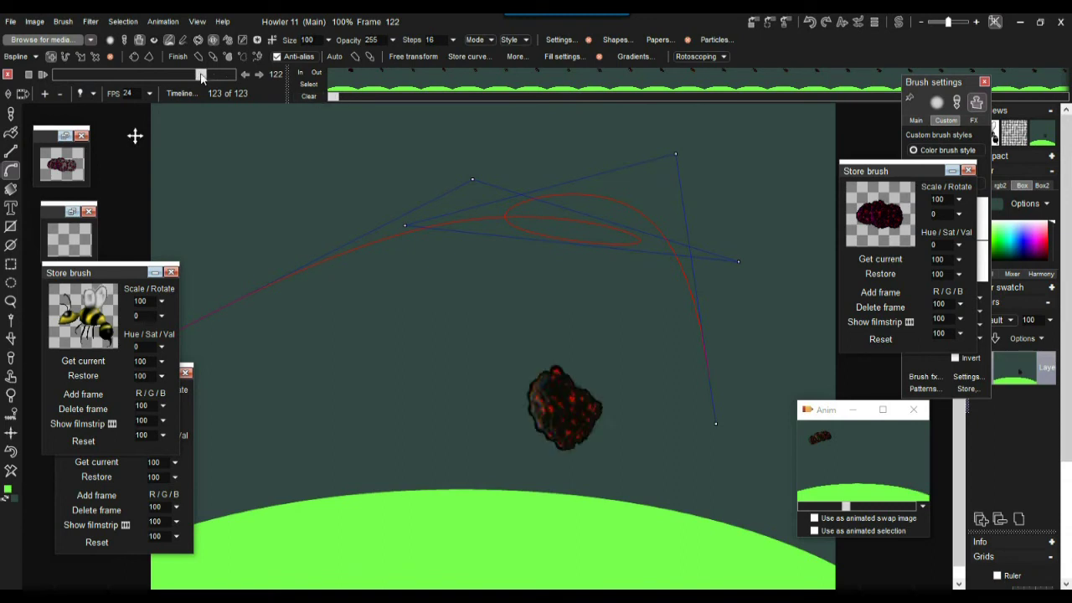
pyautogui.moveTo(202, 74); pyautogui.dragTo(55, 72)
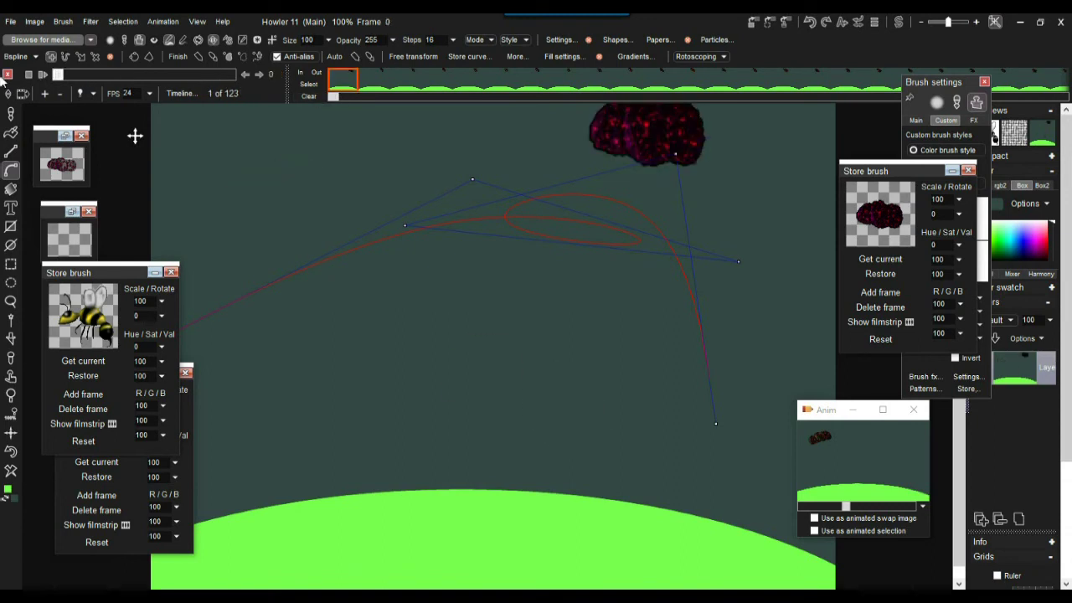
# Animate the bee brush along the reshaped B-spline across all frames, and play and scrub through the result
pyautogui.click(257, 56)
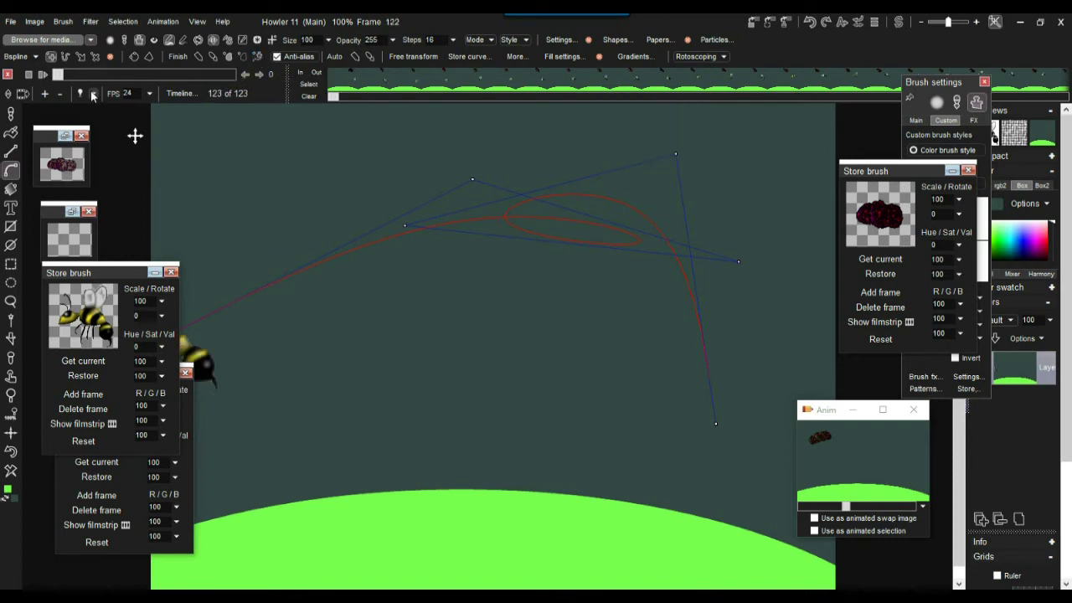
pyautogui.click(44, 74)
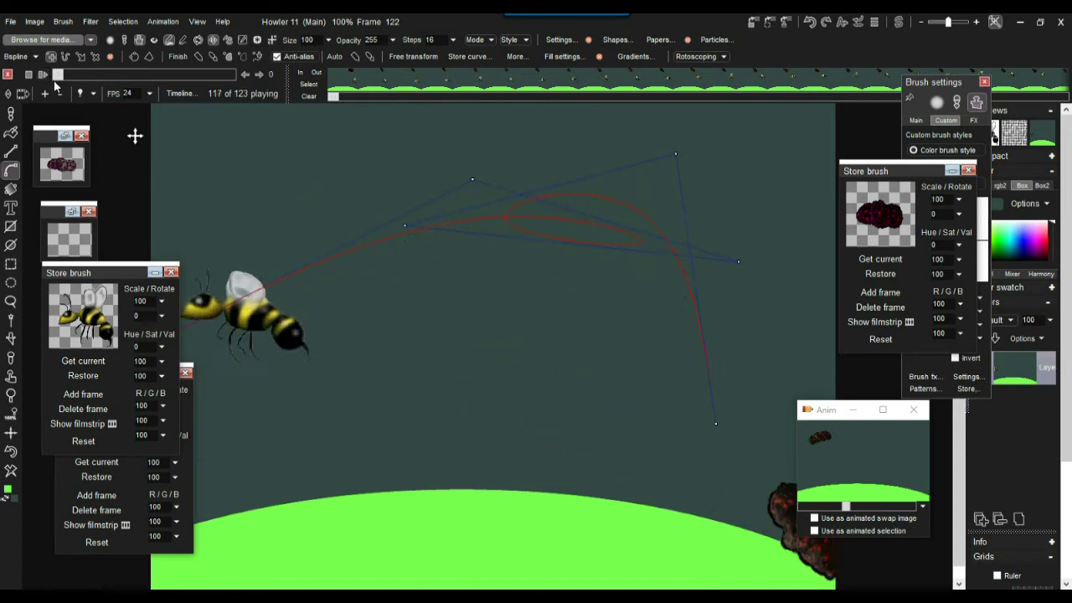
pyautogui.moveTo(59, 74); pyautogui.dragTo(164, 74)
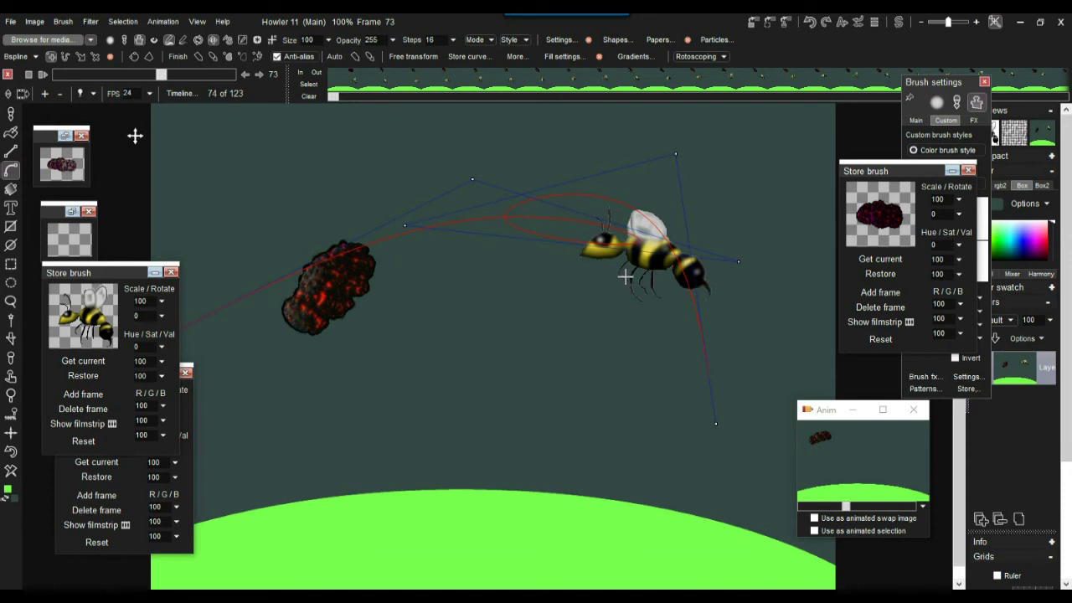
# Set the stored bee brush's scale to 44 and move its store clear of the curve
pyautogui.moveTo(129, 270); pyautogui.dragTo(144, 212)
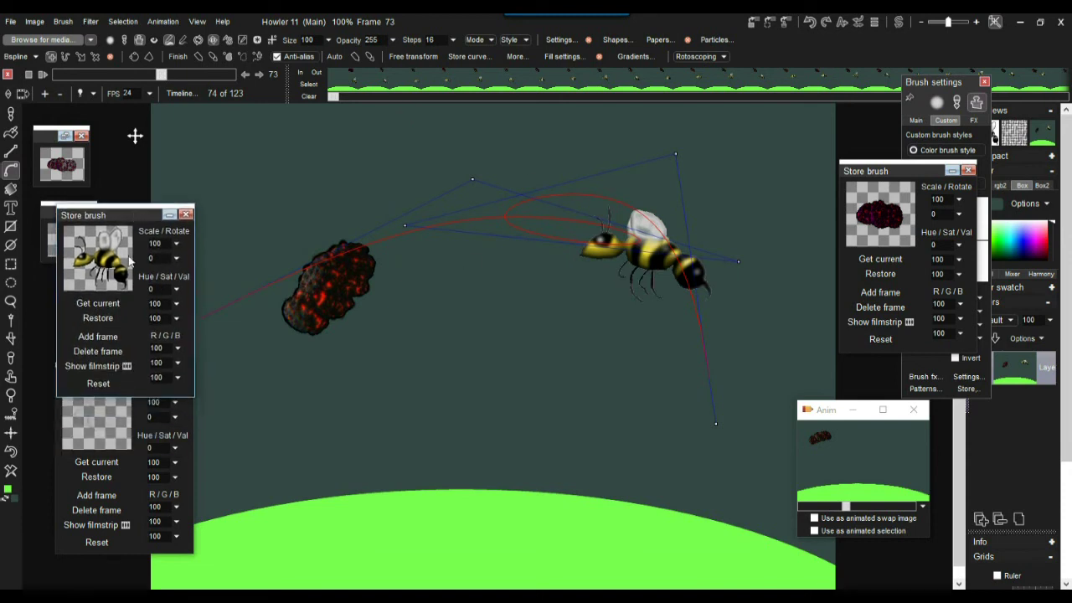
pyautogui.click(165, 244)
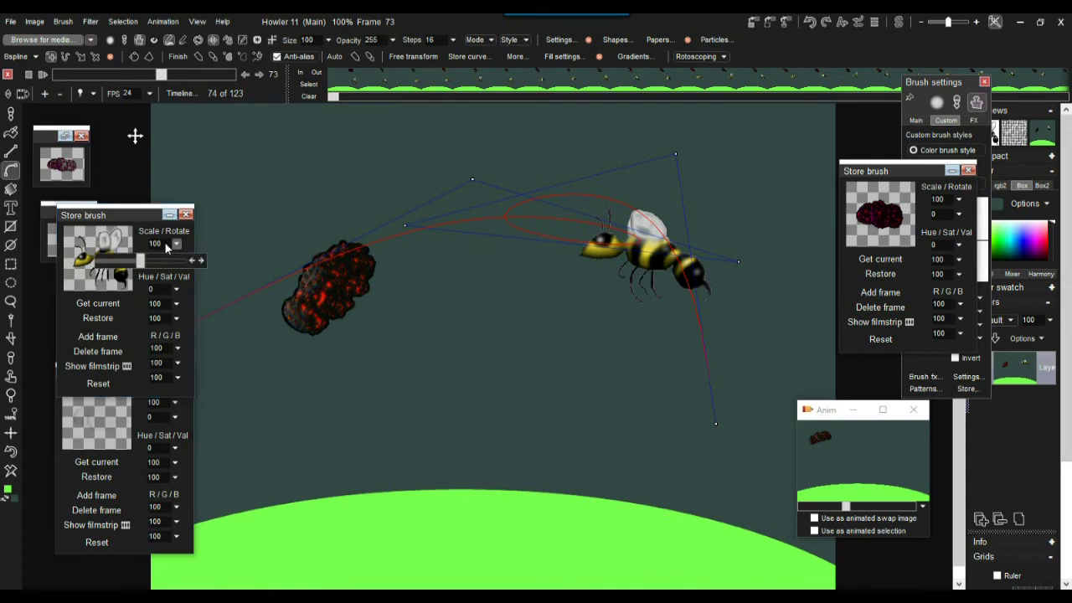
pyautogui.moveTo(142, 265); pyautogui.dragTo(117, 273)
pyautogui.moveTo(136, 212); pyautogui.dragTo(133, 326)
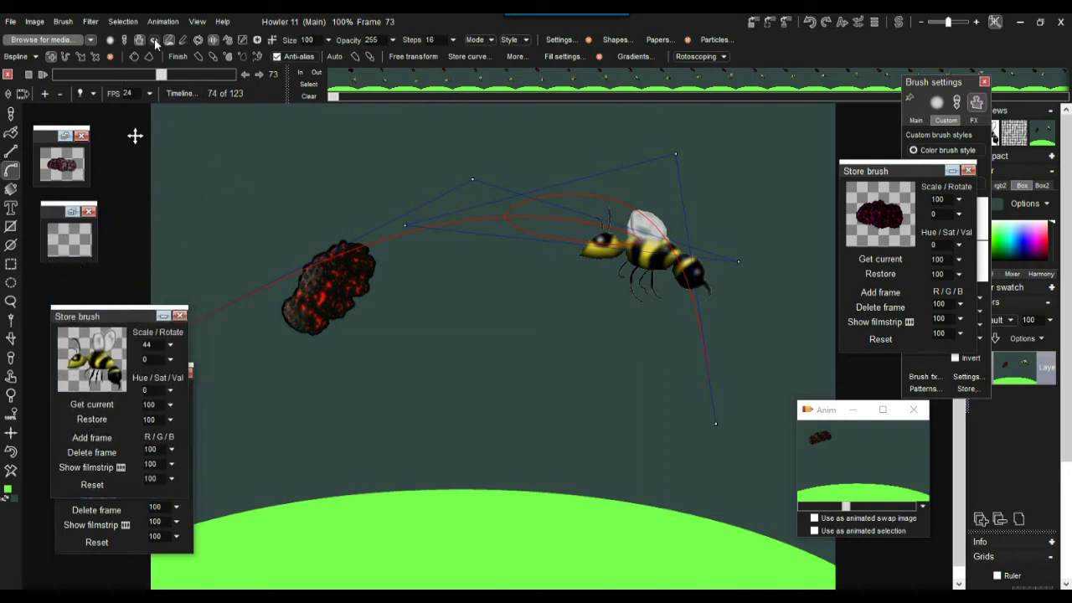
# Shift the whole B-spline to the right so its end point lies inside the canvas near the rock
pyautogui.click(12, 115)
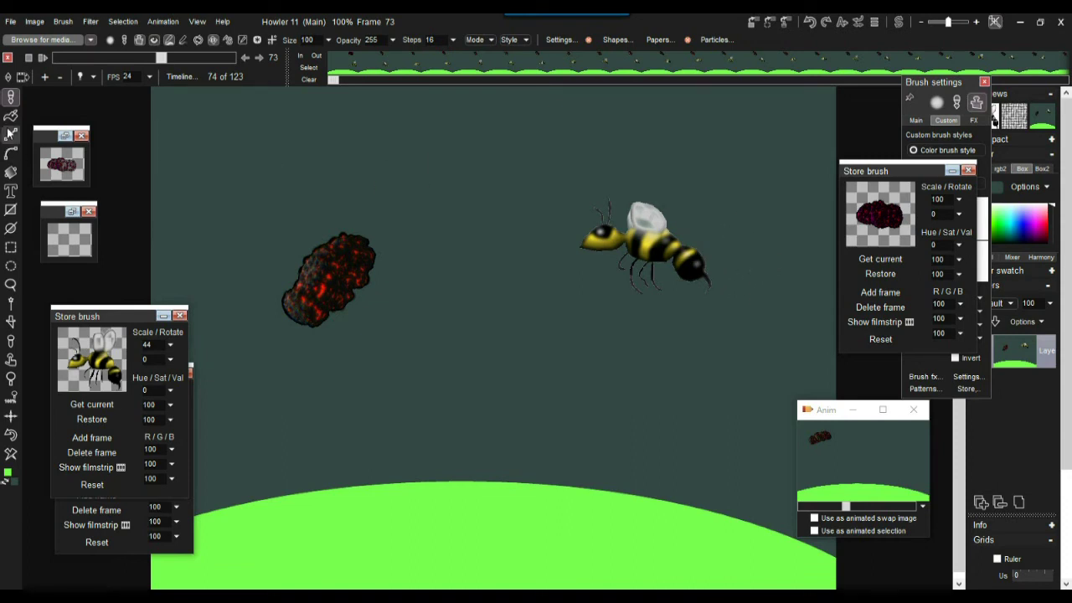
pyautogui.click(10, 154)
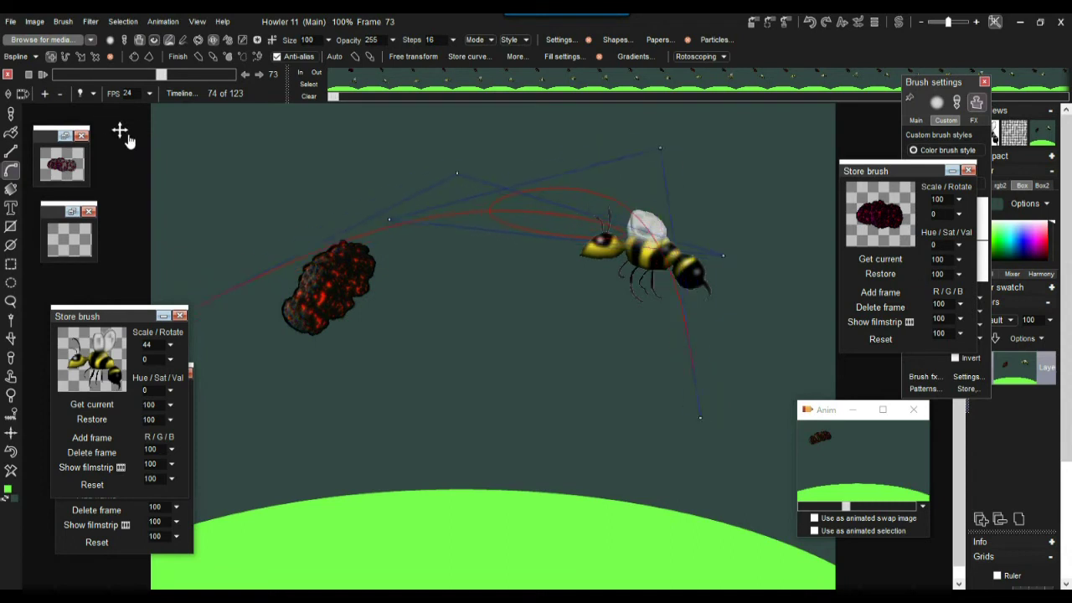
pyautogui.moveTo(141, 140); pyautogui.dragTo(268, 144)
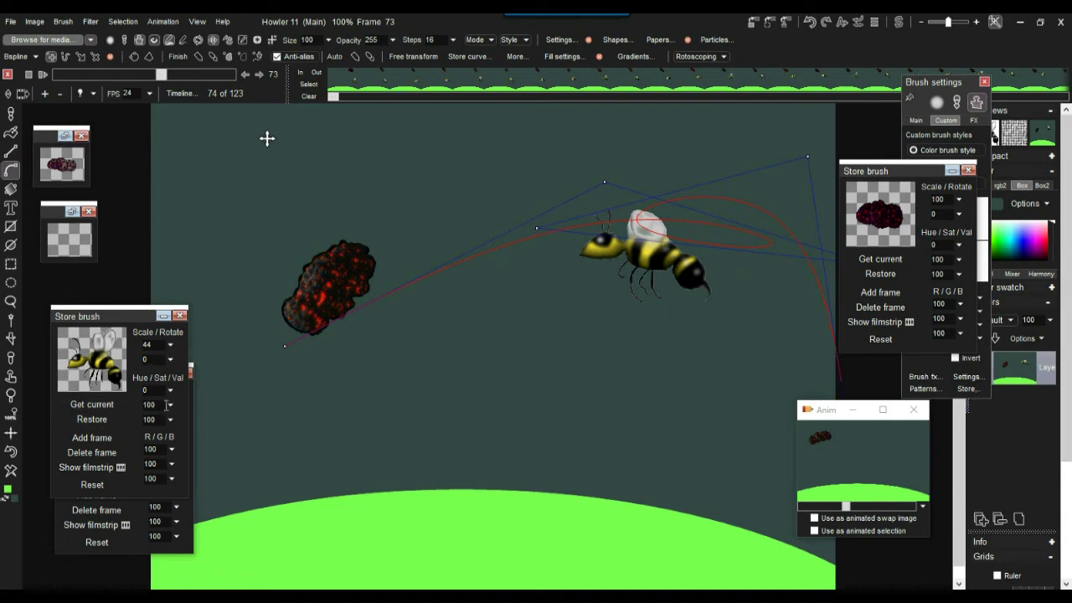
# Set the stored bee's hue to 44, animate it along the shifted curve, and scrub to frame 46
pyautogui.click(171, 393)
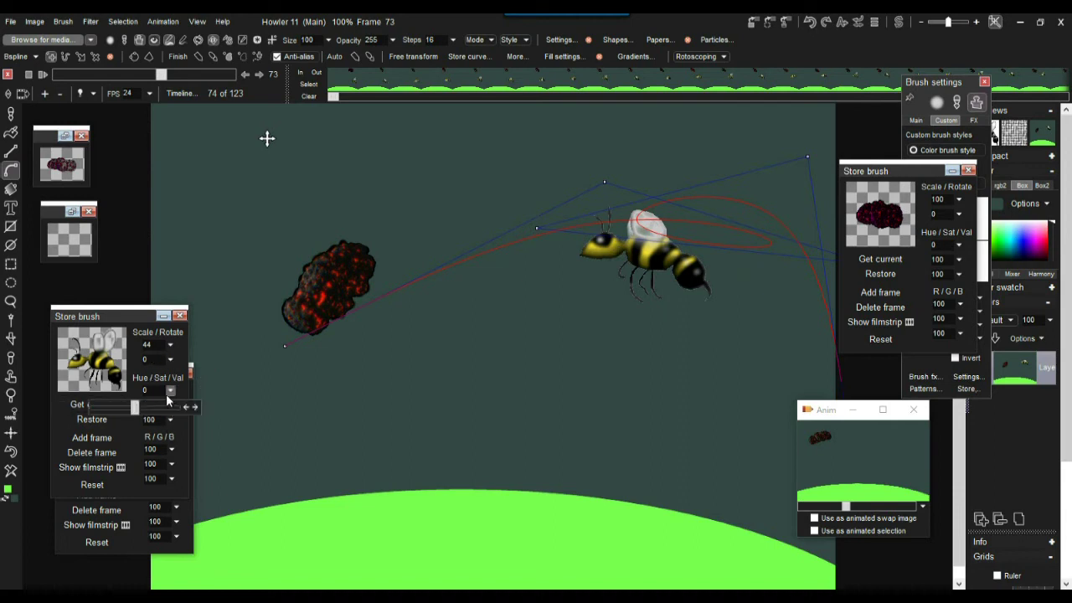
pyautogui.moveTo(136, 409); pyautogui.dragTo(145, 408)
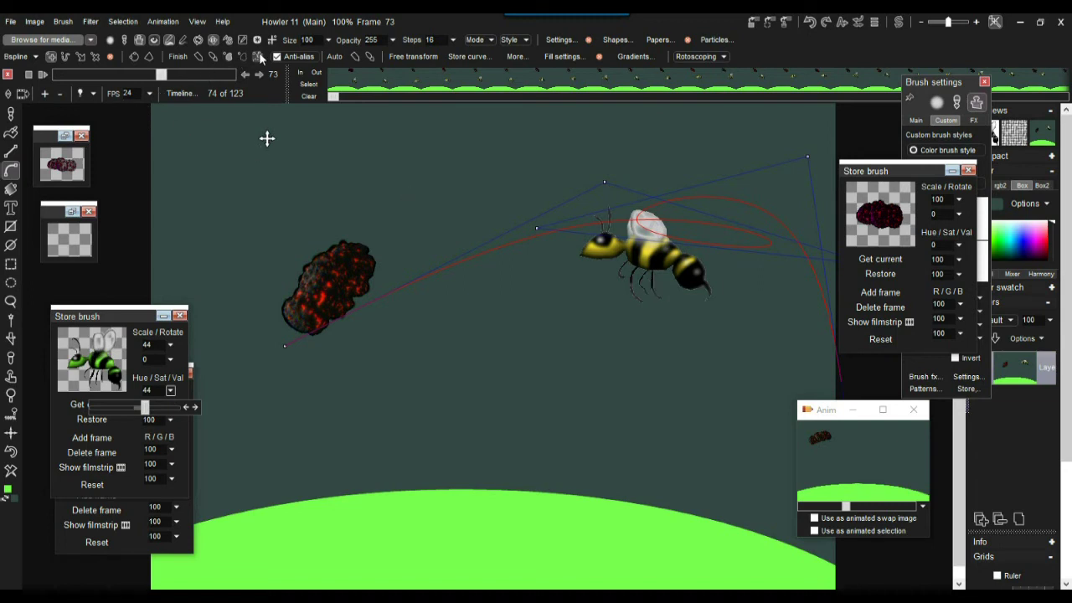
pyautogui.moveTo(61, 76); pyautogui.dragTo(123, 97)
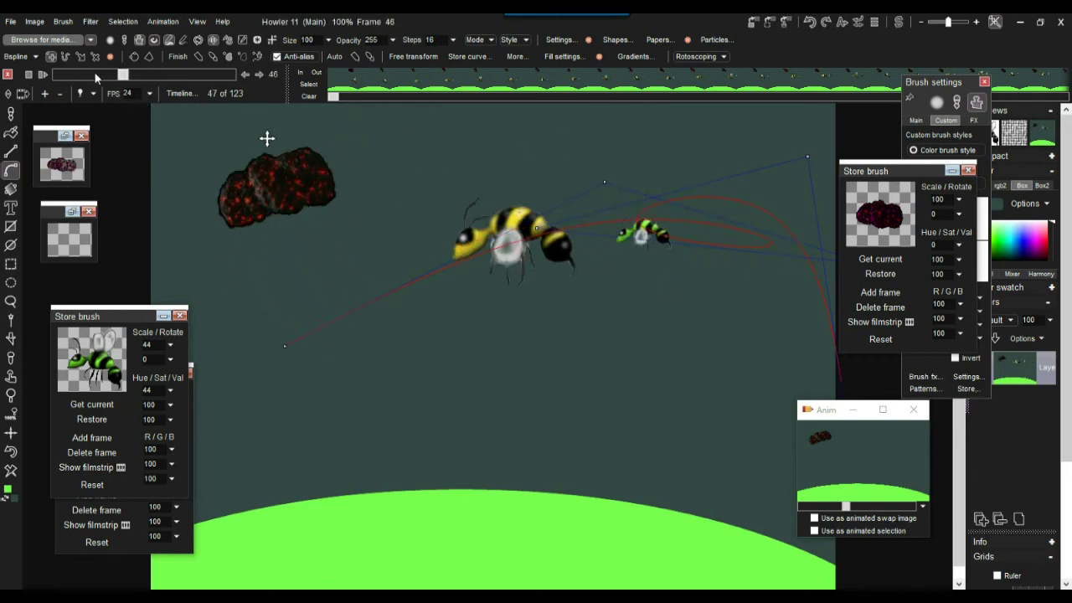
# Shift the curve slightly up and right, set the stored bee's scale to 32, and animate another bee along it
pyautogui.moveTo(267, 141); pyautogui.dragTo(280, 118)
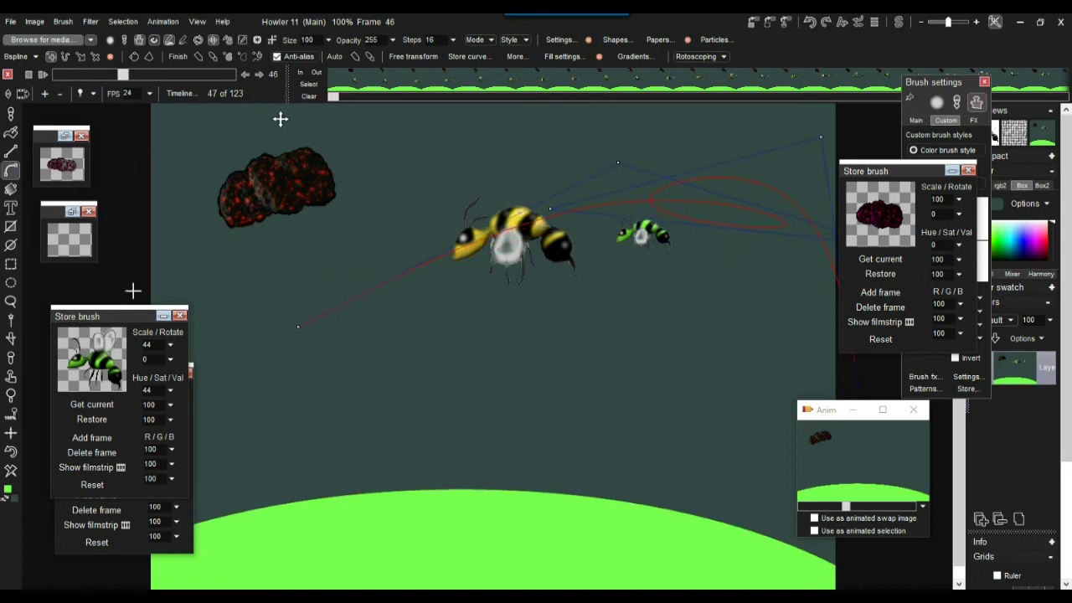
pyautogui.moveTo(170, 347); pyautogui.dragTo(106, 362)
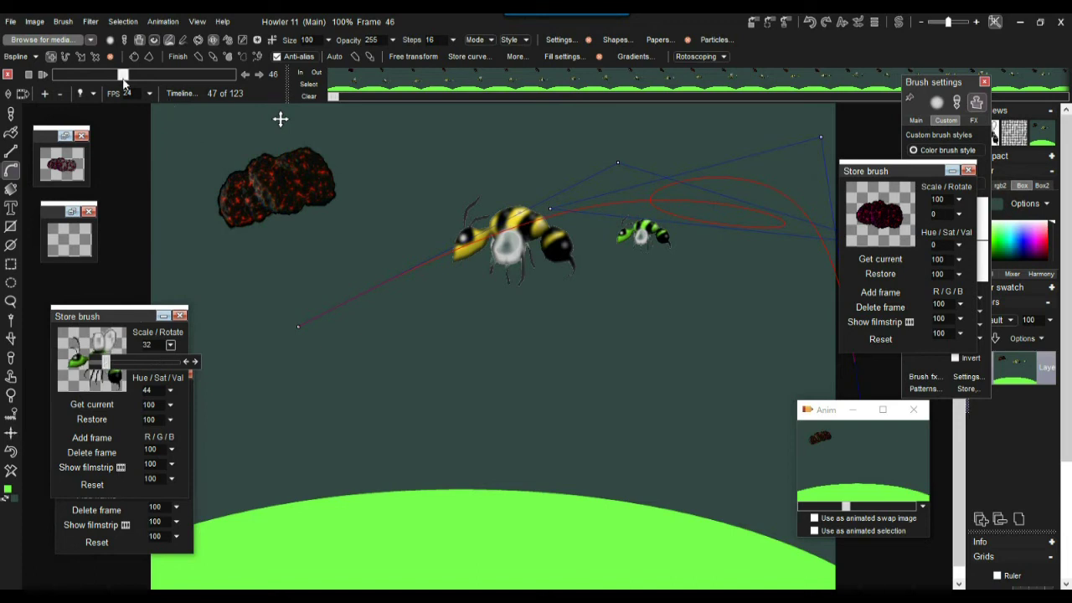
pyautogui.click(260, 55)
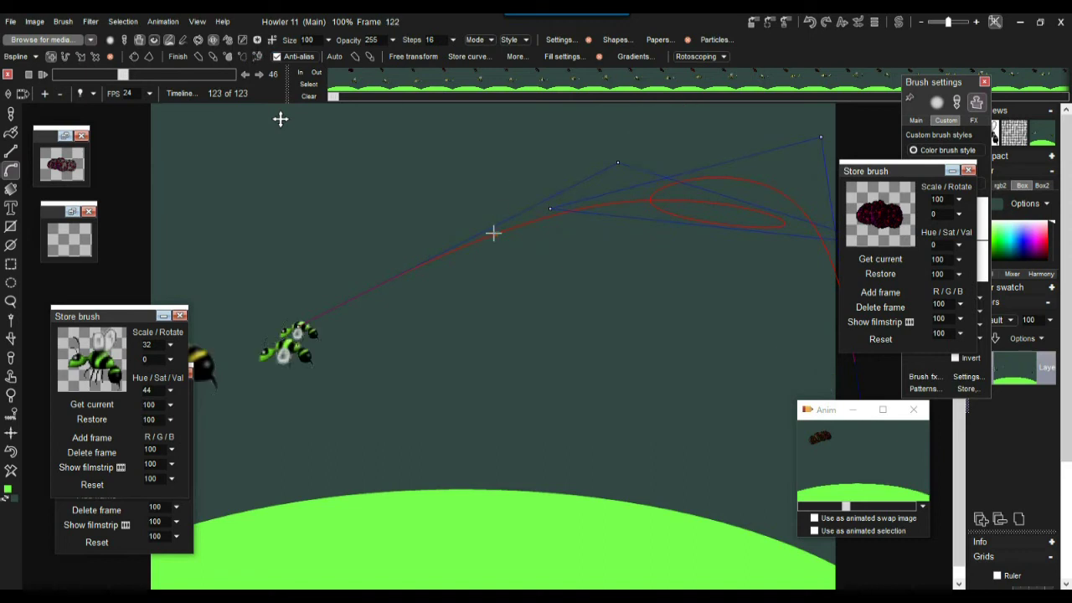
# Set the stored bee's scale to 22, shift the B-spline down, animate another bee along it, and scrub to frame 37
pyautogui.click(170, 345)
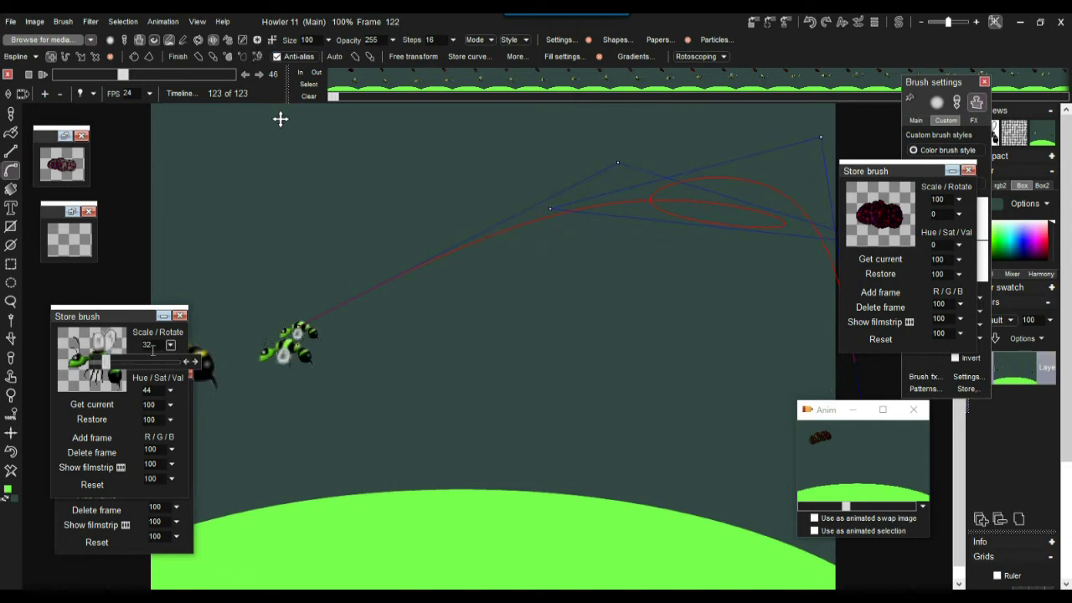
pyautogui.moveTo(110, 366); pyautogui.dragTo(102, 364)
pyautogui.moveTo(281, 118); pyautogui.dragTo(279, 150)
pyautogui.click(259, 56)
pyautogui.moveTo(125, 76)
pyautogui.mouseDown()
pyautogui.moveTo(168, 75)
pyautogui.moveTo(112, 77)
pyautogui.mouseUp()
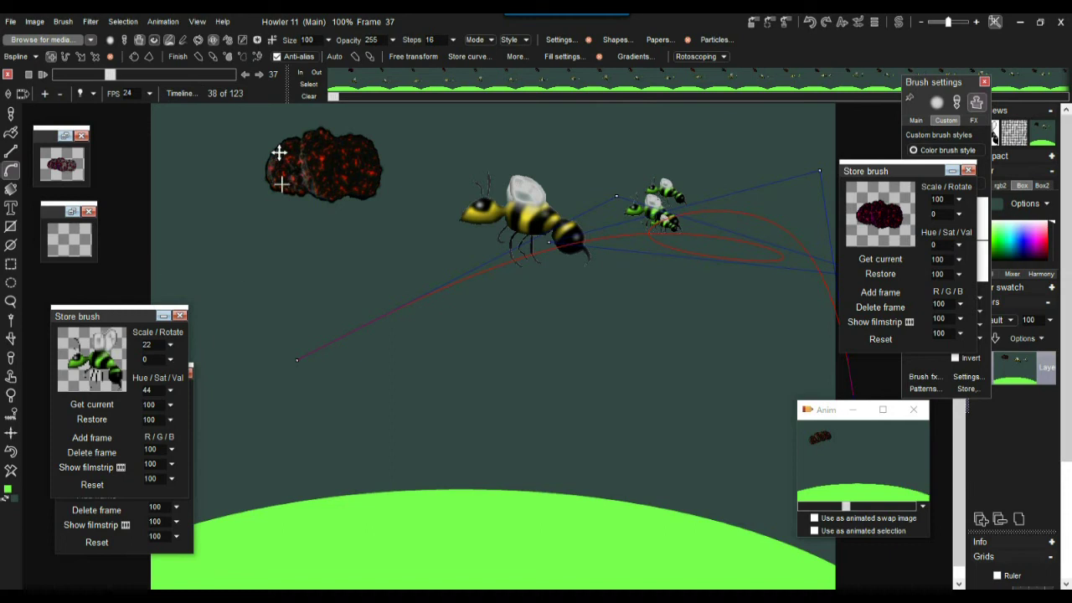
# Shift the B-spline slightly left and up, animate another small bee along it, and scrub to frame 92
pyautogui.moveTo(279, 154); pyautogui.dragTo(247, 139)
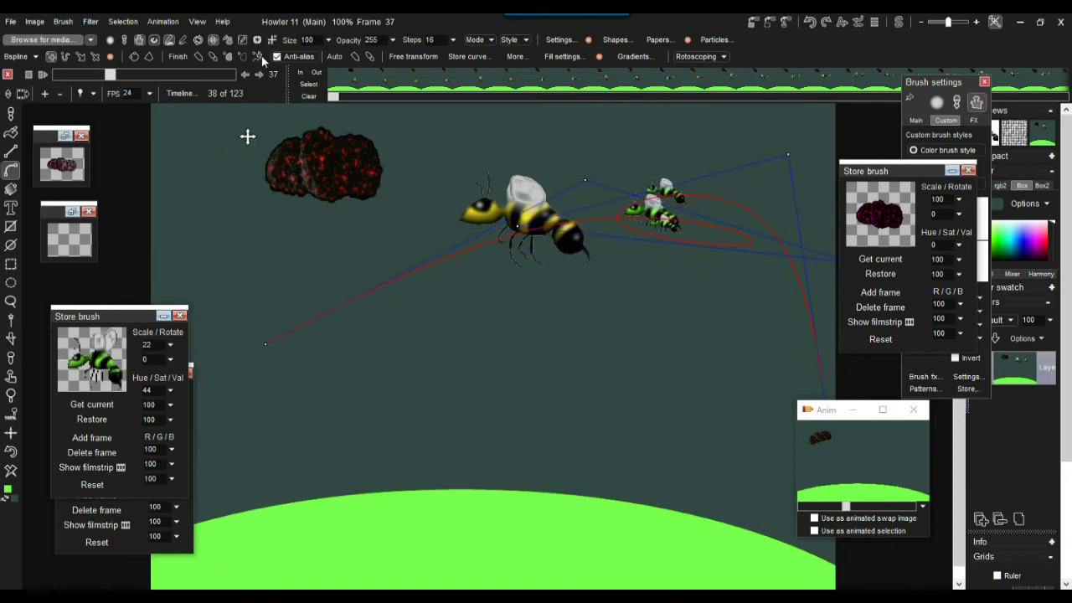
pyautogui.click(259, 58)
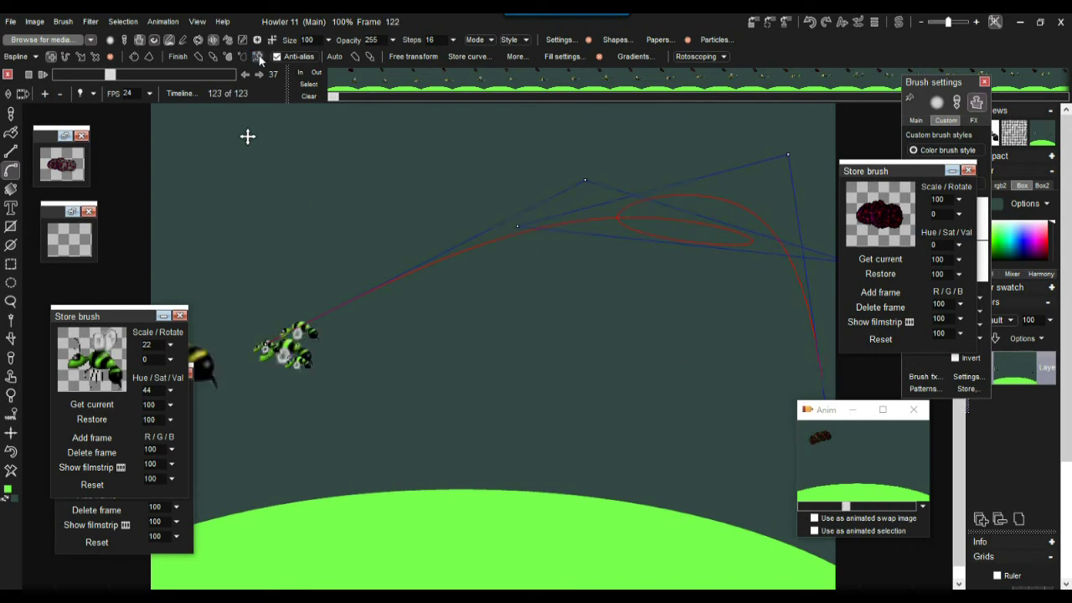
pyautogui.moveTo(112, 77); pyautogui.dragTo(191, 77)
# Shift the B-spline right and slightly down, animate another bee along it, and scrub to frame 99
pyautogui.moveTo(243, 136); pyautogui.dragTo(327, 158)
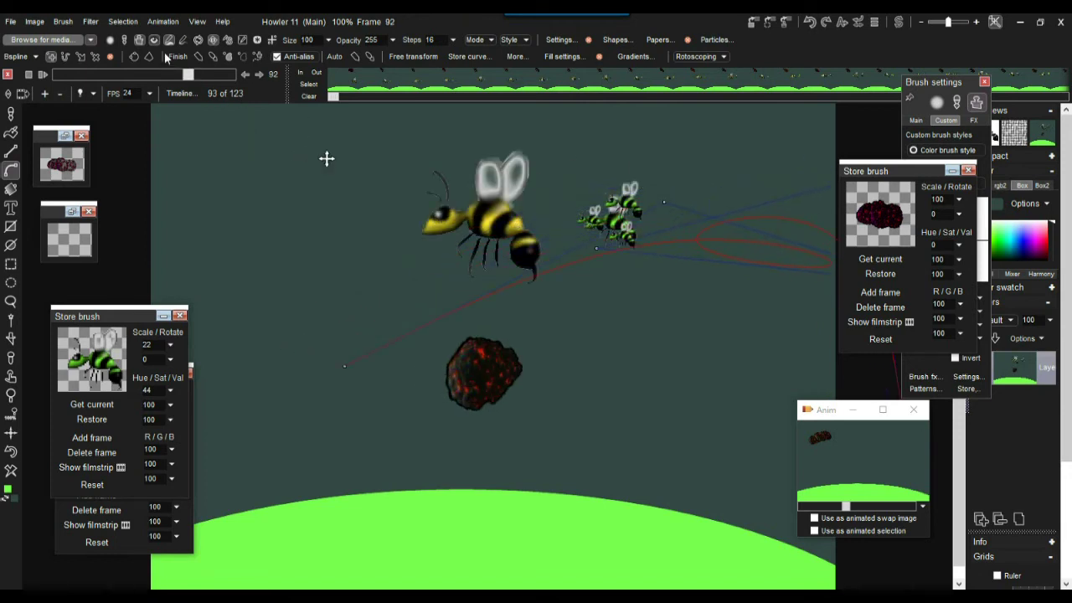
pyautogui.click(259, 59)
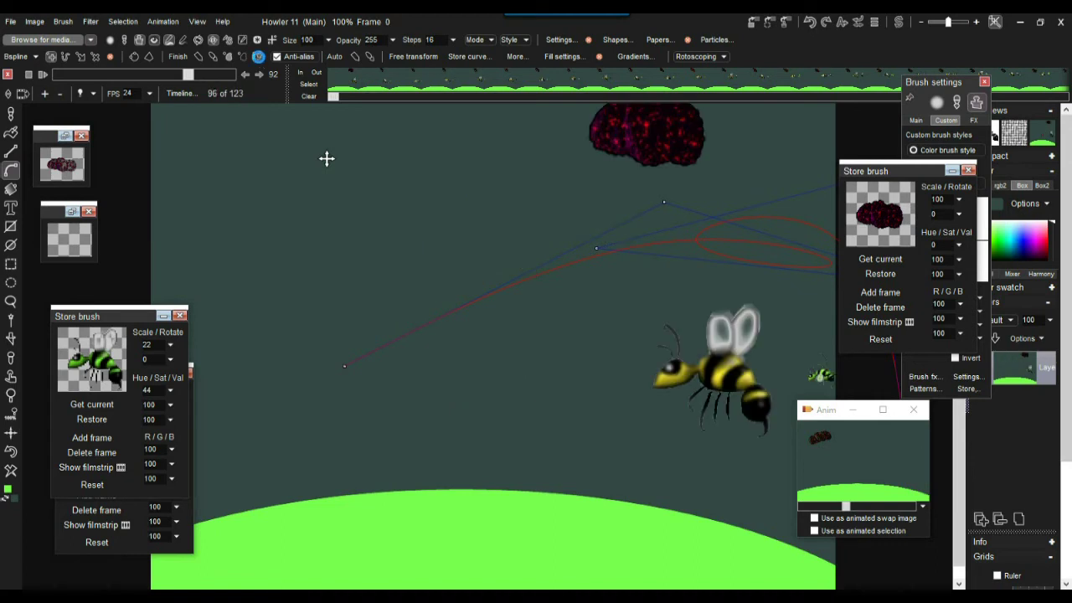
pyautogui.moveTo(190, 77)
pyautogui.mouseDown()
pyautogui.moveTo(208, 75)
pyautogui.moveTo(155, 73)
pyautogui.moveTo(198, 76)
pyautogui.mouseUp()
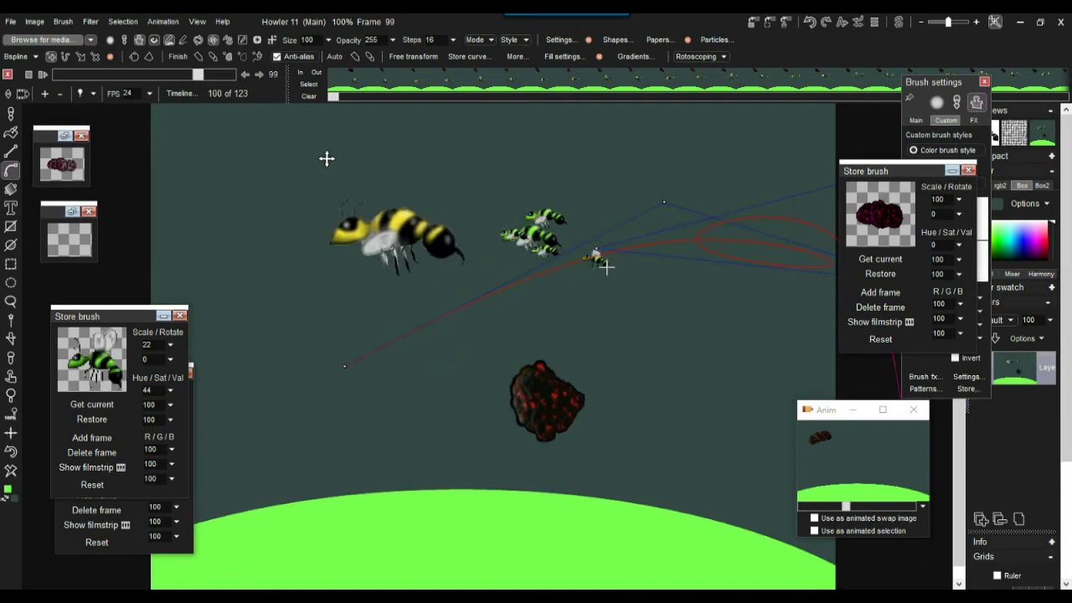
# Shift the B-spline up and right, animate another bee along it, and inspect the swarm up close at frame 109
pyautogui.moveTo(328, 159); pyautogui.dragTo(376, 127)
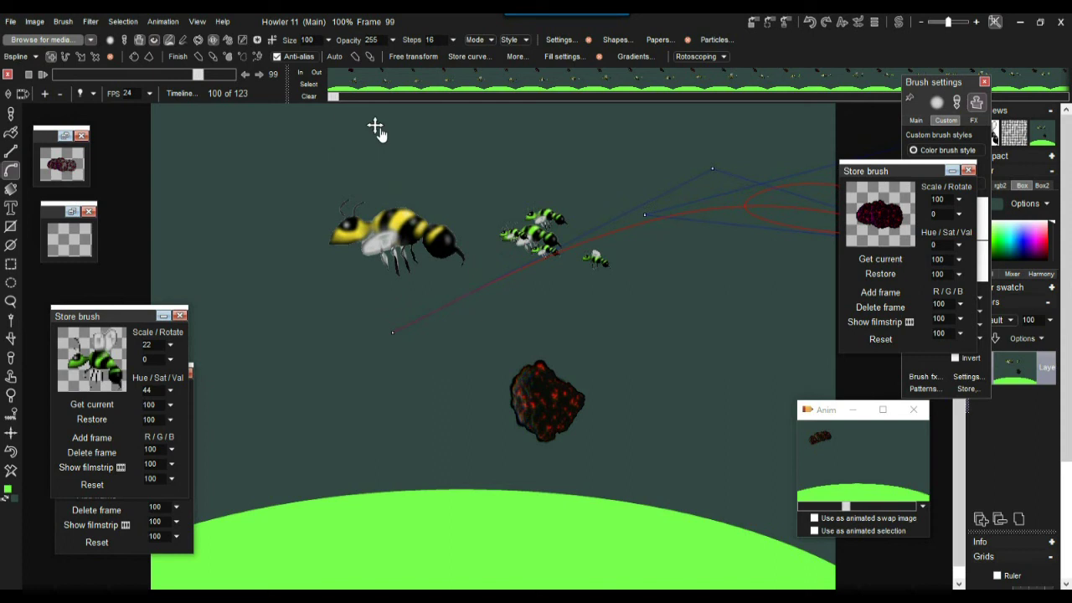
pyautogui.click(261, 55)
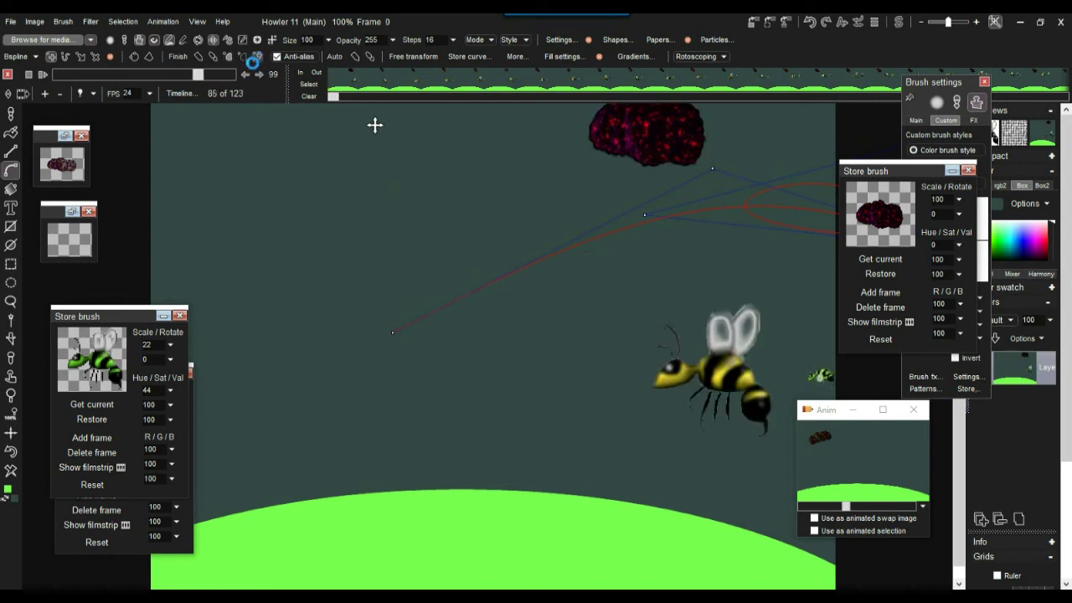
pyautogui.moveTo(202, 73)
pyautogui.mouseDown()
pyautogui.moveTo(84, 75)
pyautogui.moveTo(238, 76)
pyautogui.moveTo(195, 84)
pyautogui.moveTo(212, 81)
pyautogui.mouseUp()
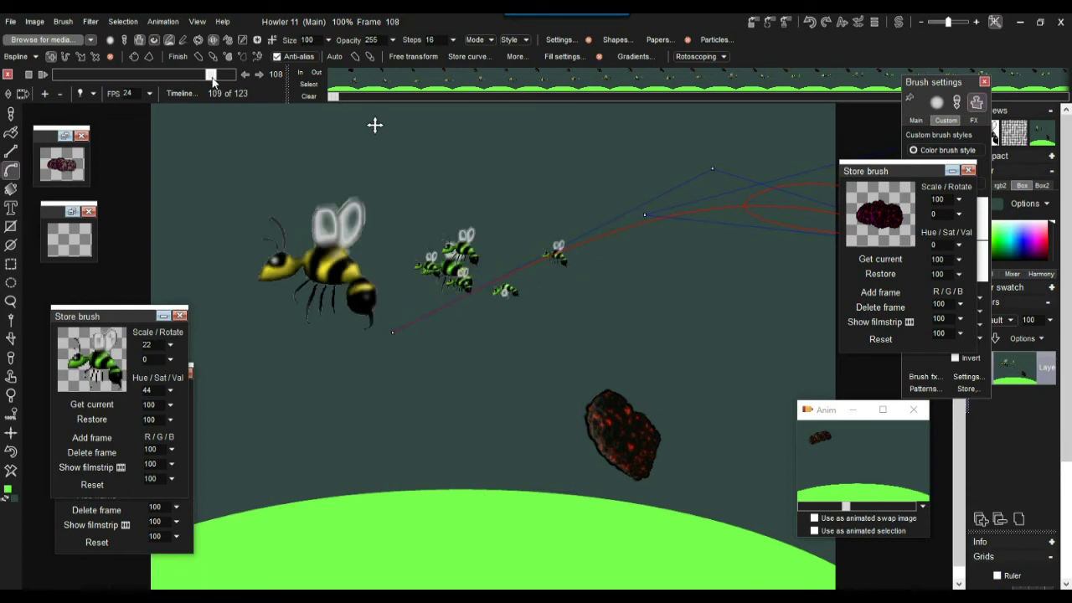
pyautogui.scroll(1, 469, 268)
pyautogui.scroll(3, 471, 268)
pyautogui.scroll(-1, 519, 280)
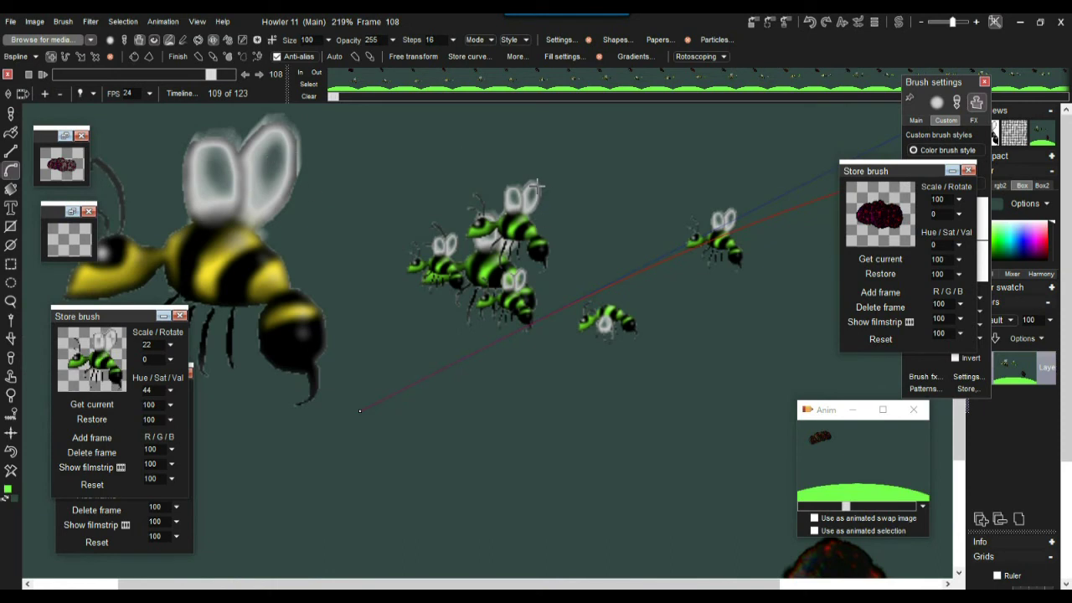
pyautogui.moveTo(210, 76); pyautogui.dragTo(214, 81)
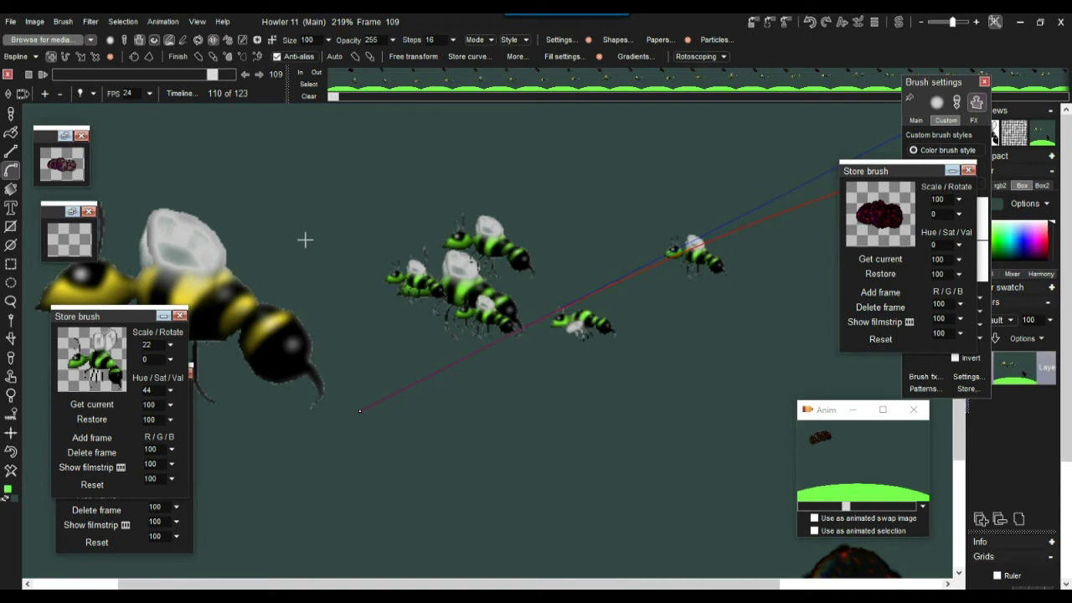
# Toggle the animated brush option Go to first frame on mouse down and check that it is enabled
pyautogui.click(66, 23)
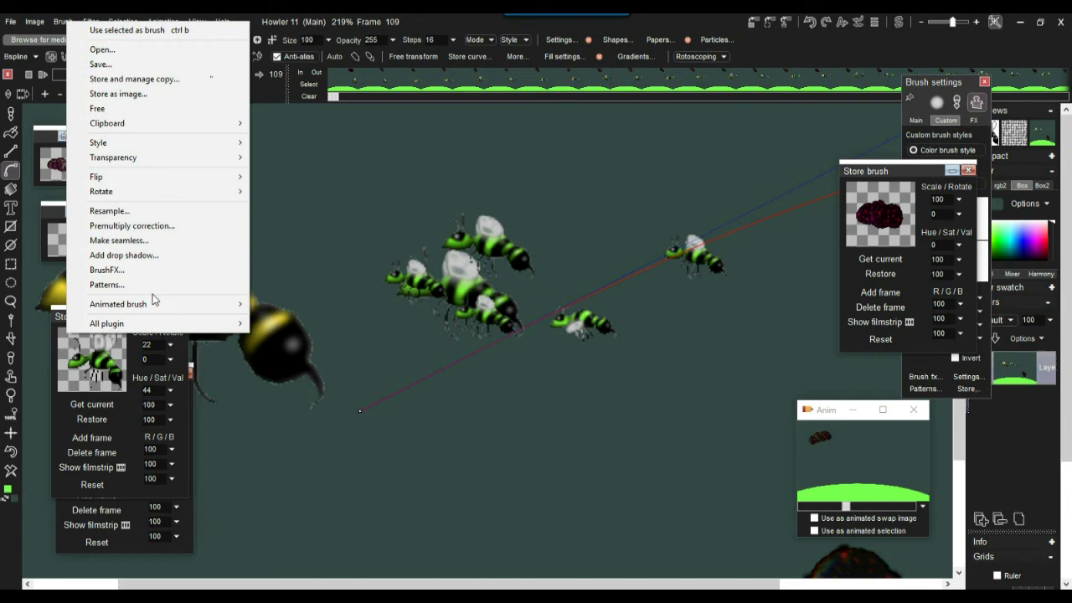
pyautogui.moveTo(136, 305)
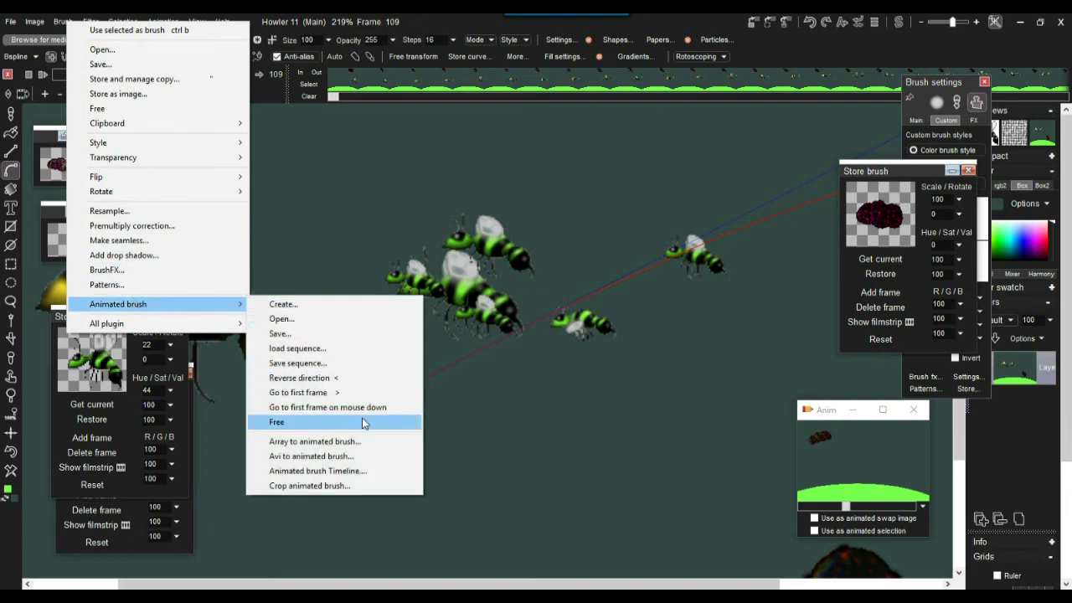
pyautogui.click(302, 408)
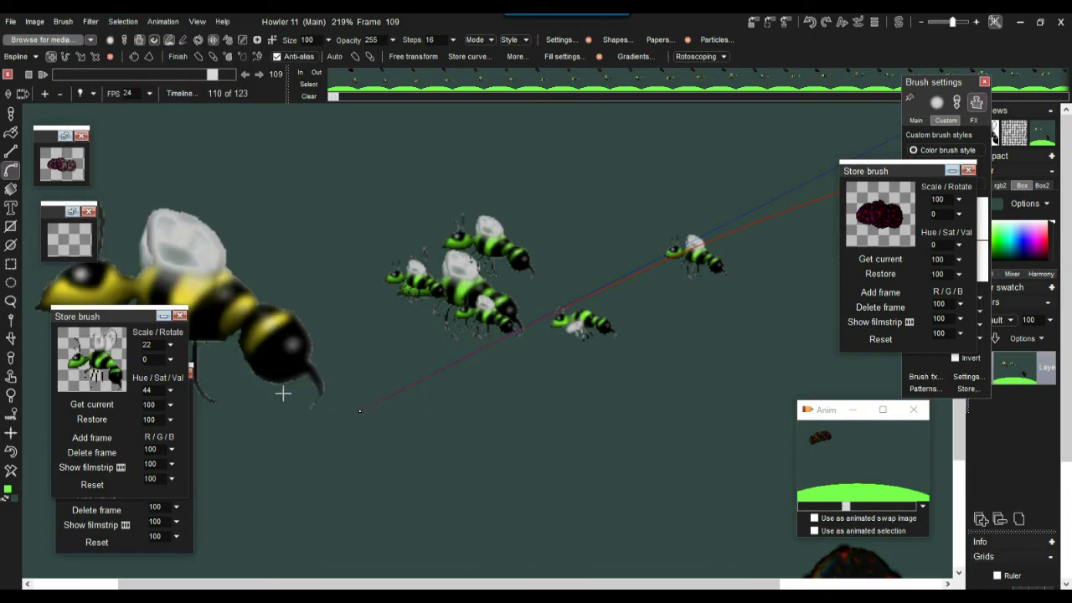
pyautogui.click(65, 23)
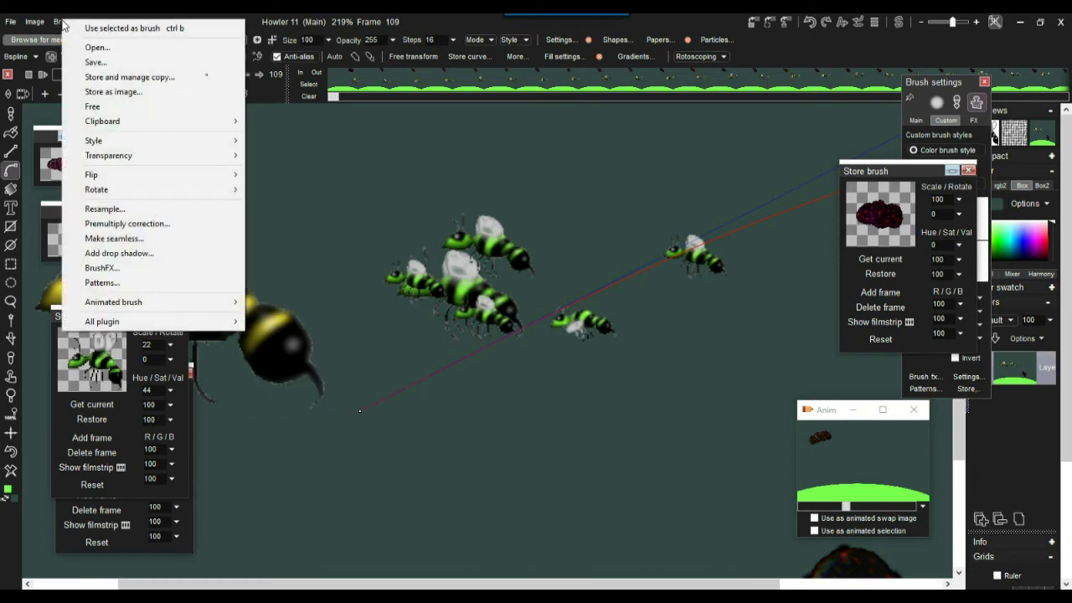
pyautogui.moveTo(159, 304)
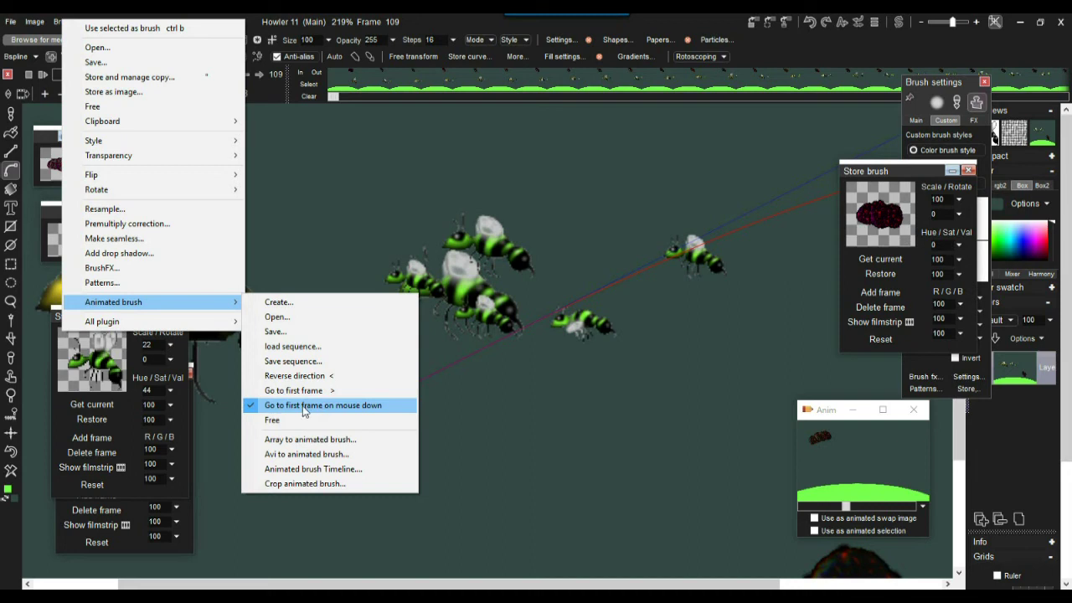
pyautogui.click(425, 27)
# Shift the B-spline down below the swarm and animate another bee along it
pyautogui.scroll(-4, 349, 218)
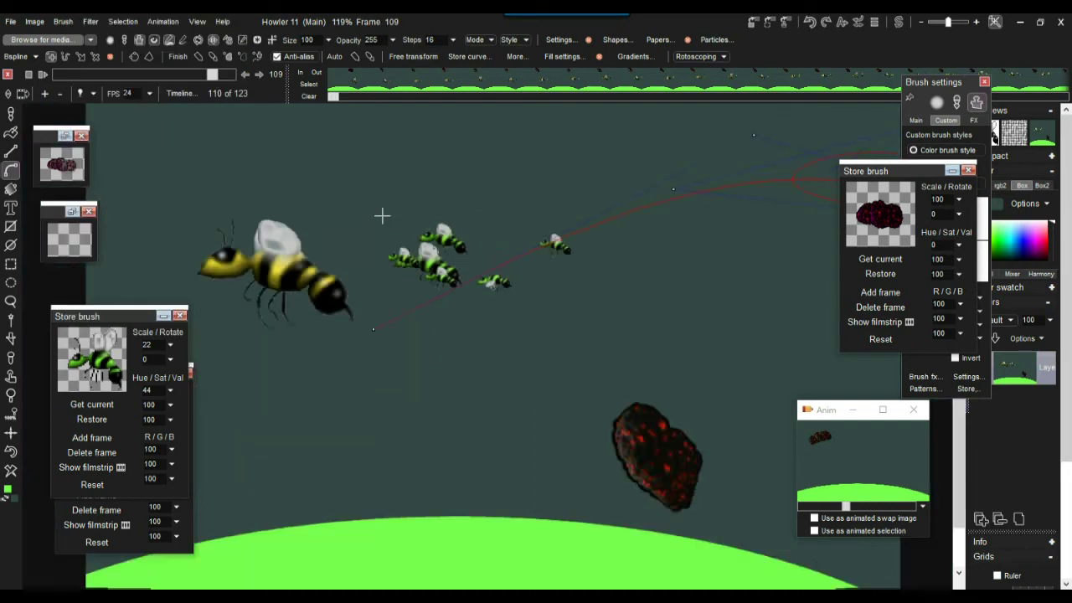
pyautogui.moveTo(455, 290); pyautogui.dragTo(336, 218)
pyautogui.moveTo(302, 159); pyautogui.dragTo(304, 199)
pyautogui.click(260, 57)
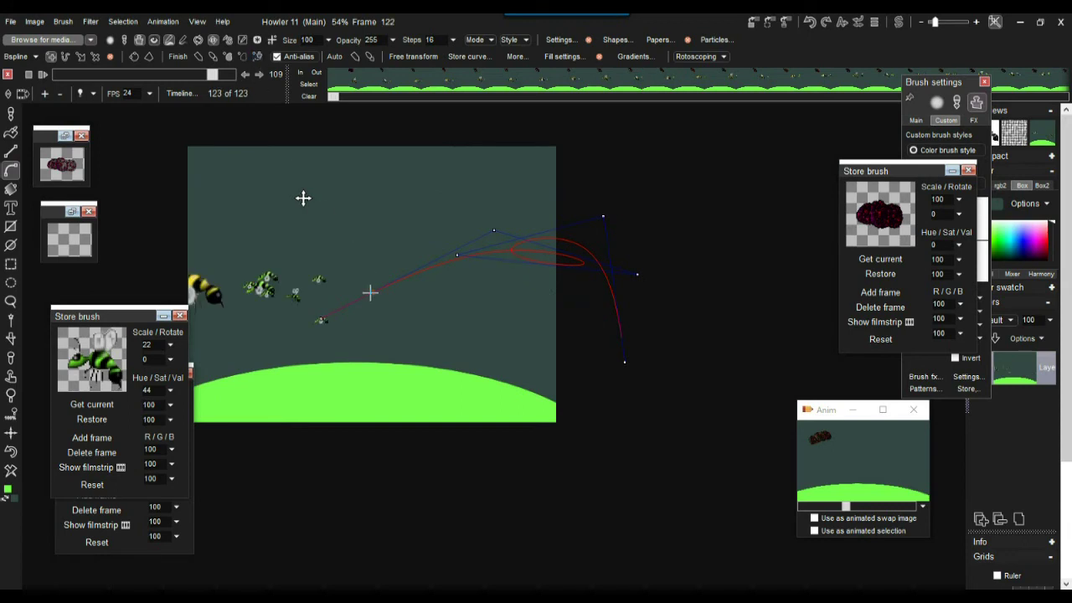
# Examine the wing poses and spacing of the green bees in the last frame up close
pyautogui.scroll(3, 272, 289)
pyautogui.scroll(3, 336, 293)
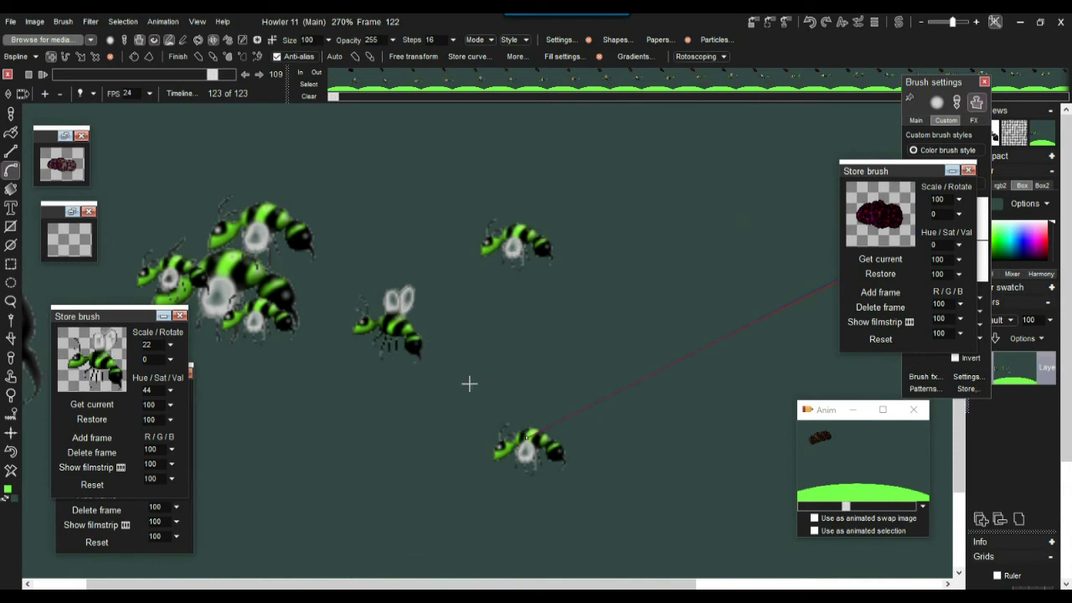
pyautogui.moveTo(308, 291); pyautogui.dragTo(830, 284)
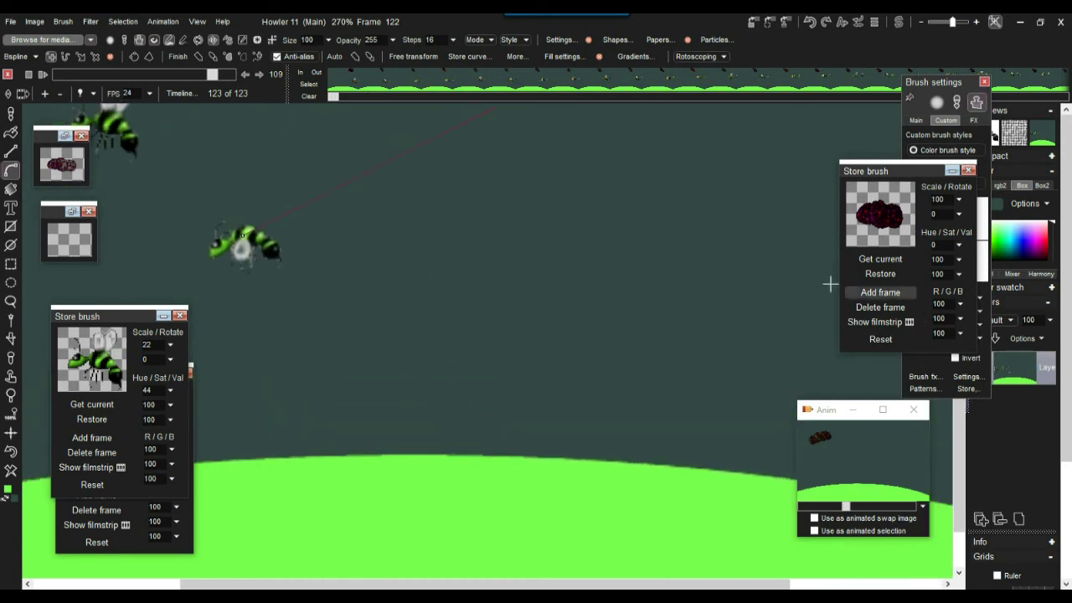
pyautogui.scroll(-5, 584, 257)
pyautogui.moveTo(384, 187); pyautogui.dragTo(325, 107)
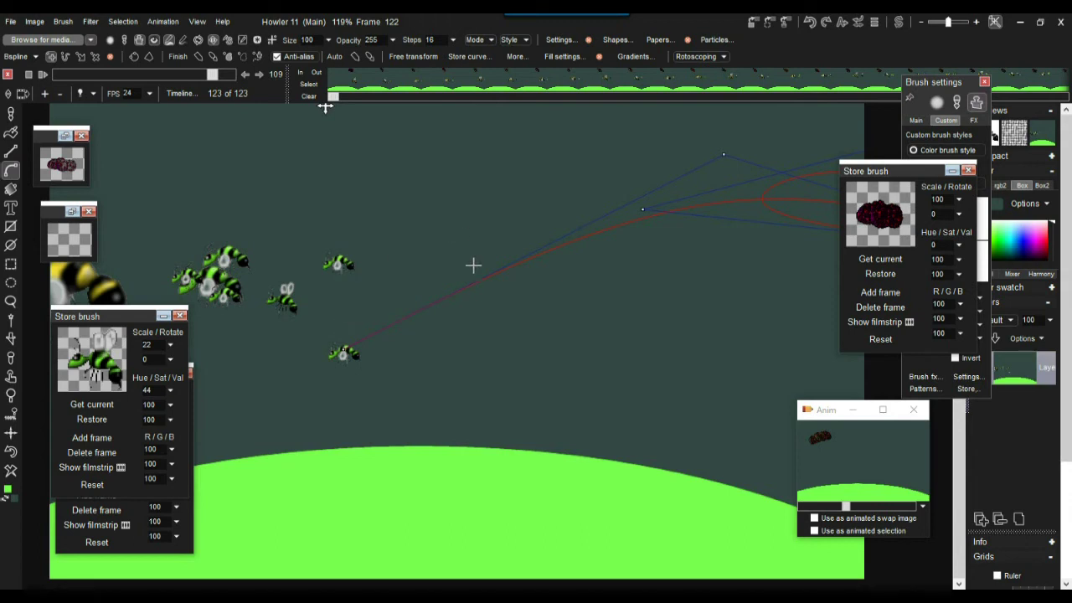
pyautogui.moveTo(413, 248); pyautogui.dragTo(483, 224)
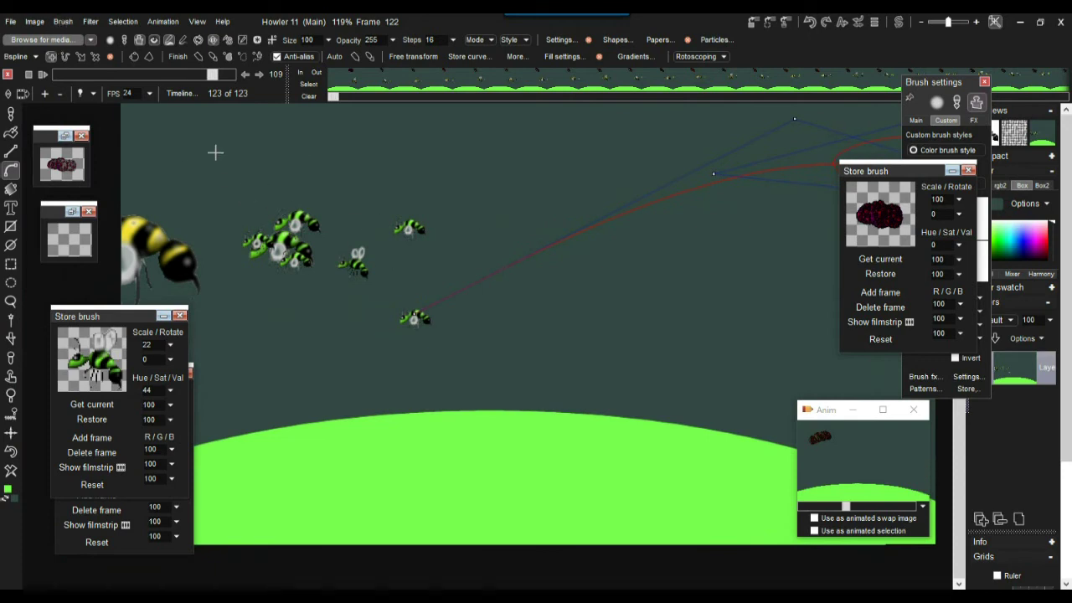
pyautogui.scroll(-3, 503, 285)
pyautogui.moveTo(433, 200); pyautogui.dragTo(441, 236)
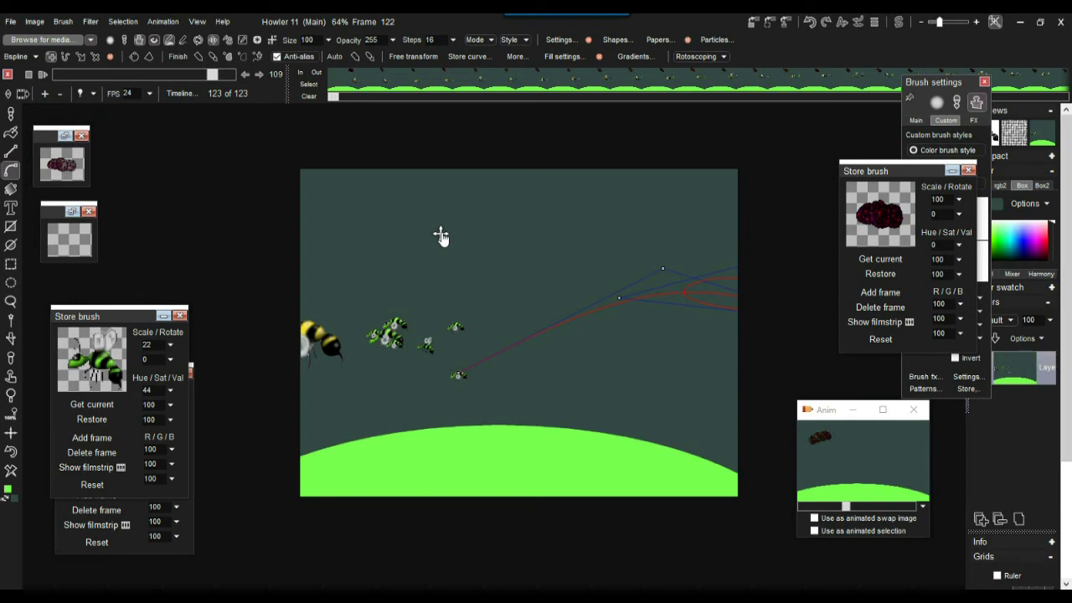
# Shift the B-spline up and right, animate another bee along it, and shift the curve further up and right
pyautogui.moveTo(440, 236); pyautogui.dragTo(478, 215)
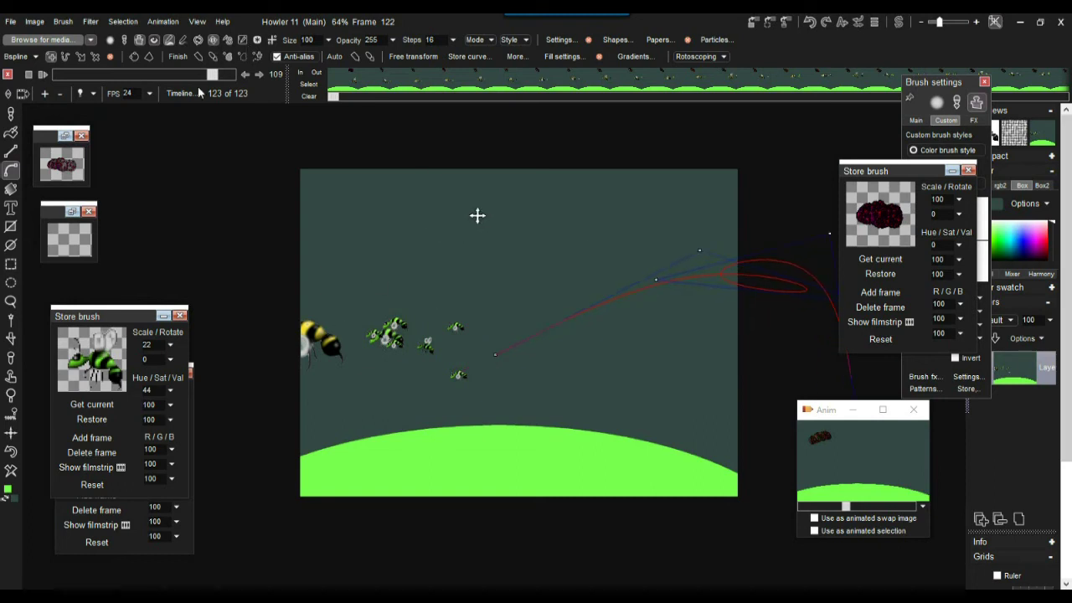
pyautogui.click(259, 57)
pyautogui.moveTo(477, 215); pyautogui.dragTo(527, 181)
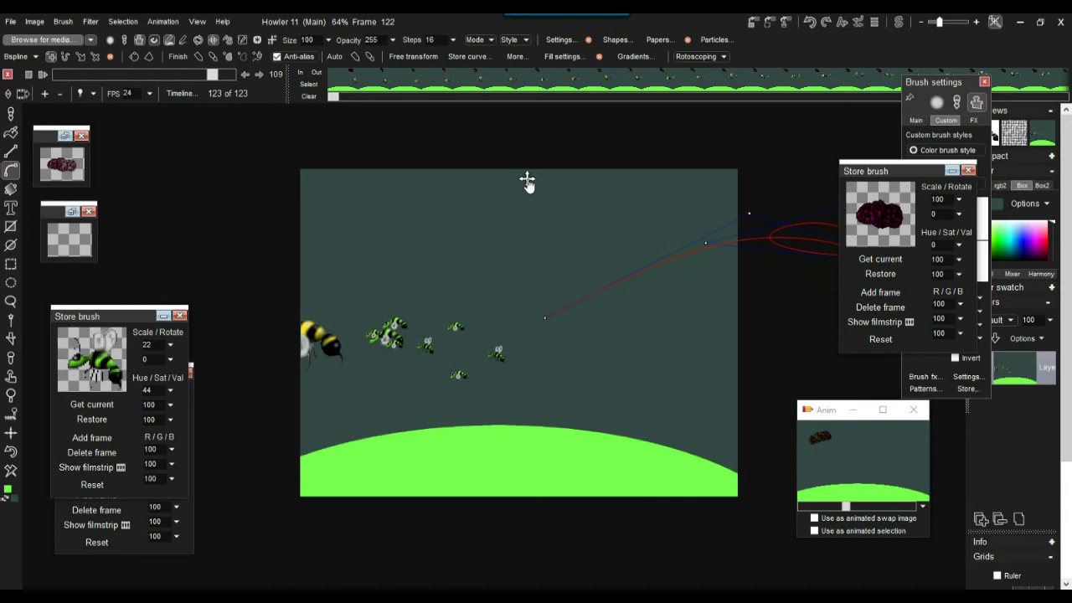
# Set the stored bee's scale to 36, saturation to 141, value to 57 and red to 196
pyautogui.click(170, 346)
pyautogui.moveTo(102, 362); pyautogui.dragTo(107, 364)
pyautogui.click(128, 315)
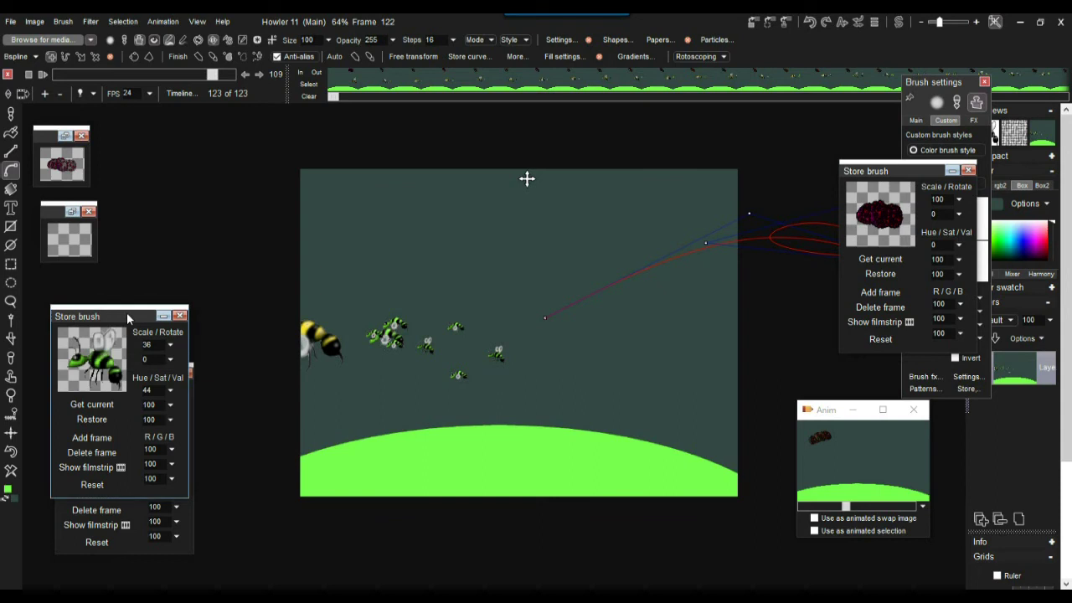
pyautogui.click(172, 405)
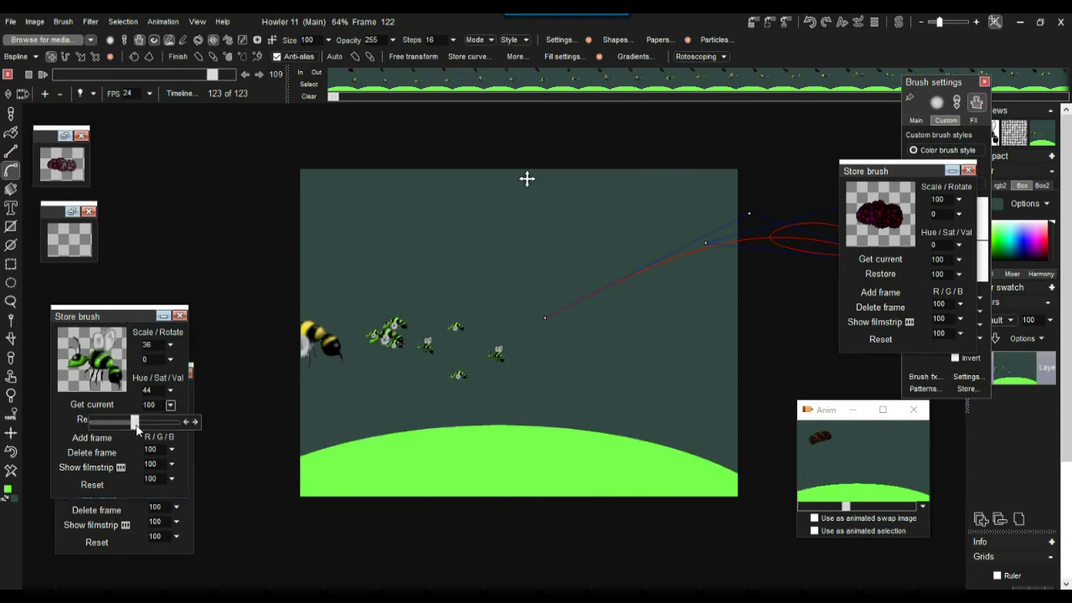
pyautogui.moveTo(136, 422); pyautogui.dragTo(155, 423)
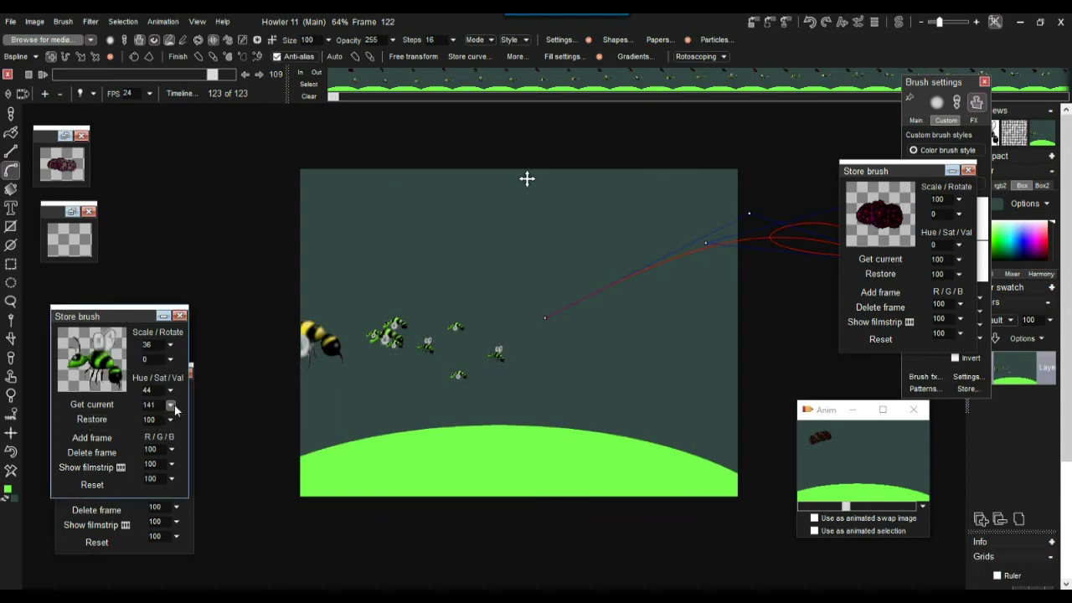
pyautogui.click(171, 420)
pyautogui.moveTo(152, 436); pyautogui.dragTo(117, 437)
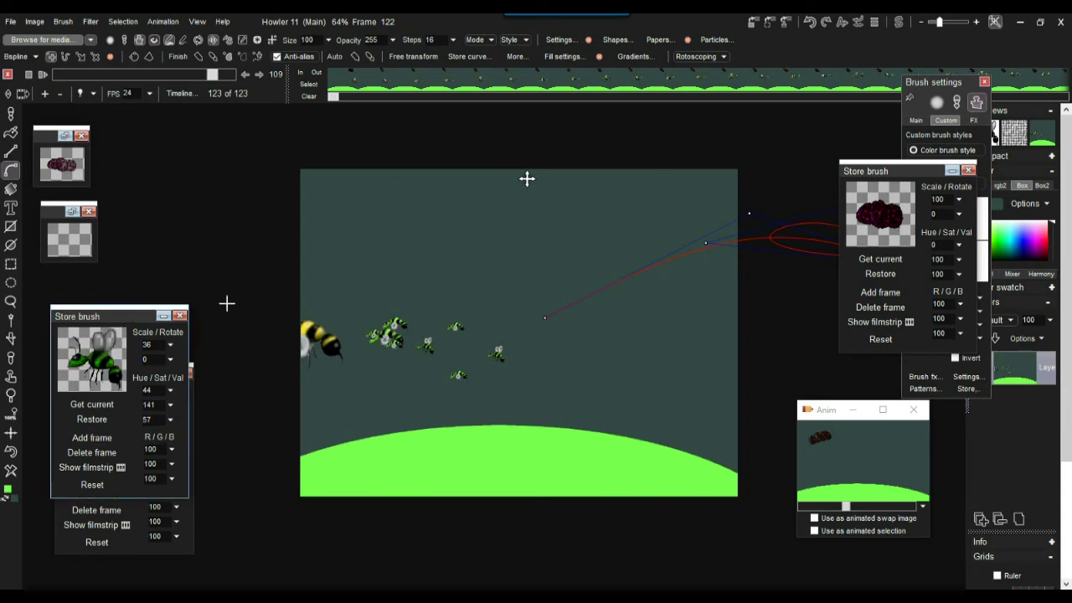
pyautogui.click(173, 450)
pyautogui.click(146, 468)
pyautogui.moveTo(155, 474); pyautogui.dragTo(176, 471)
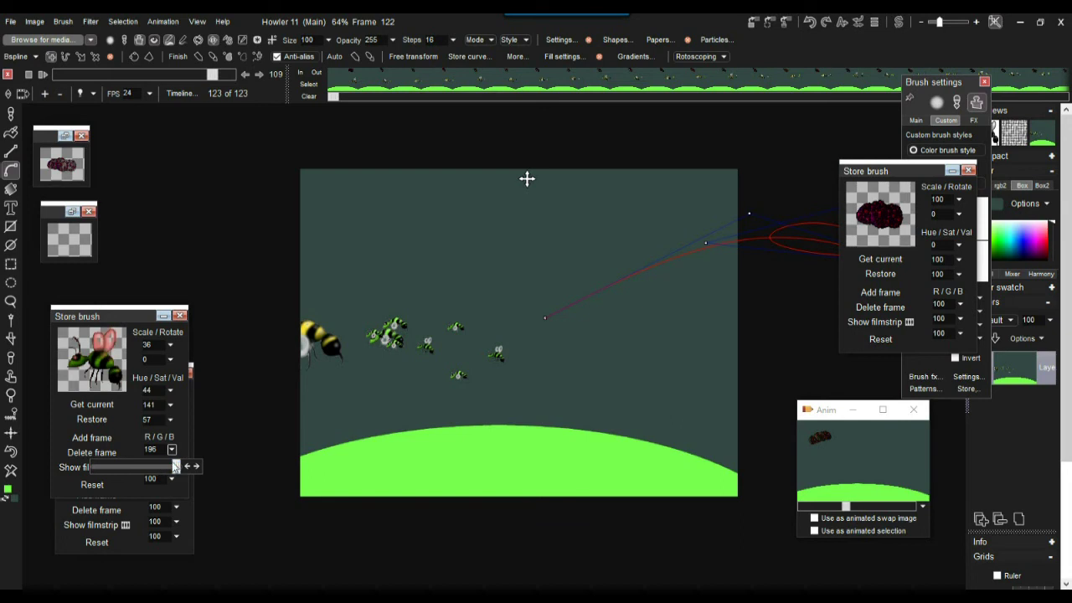
pyautogui.click(134, 316)
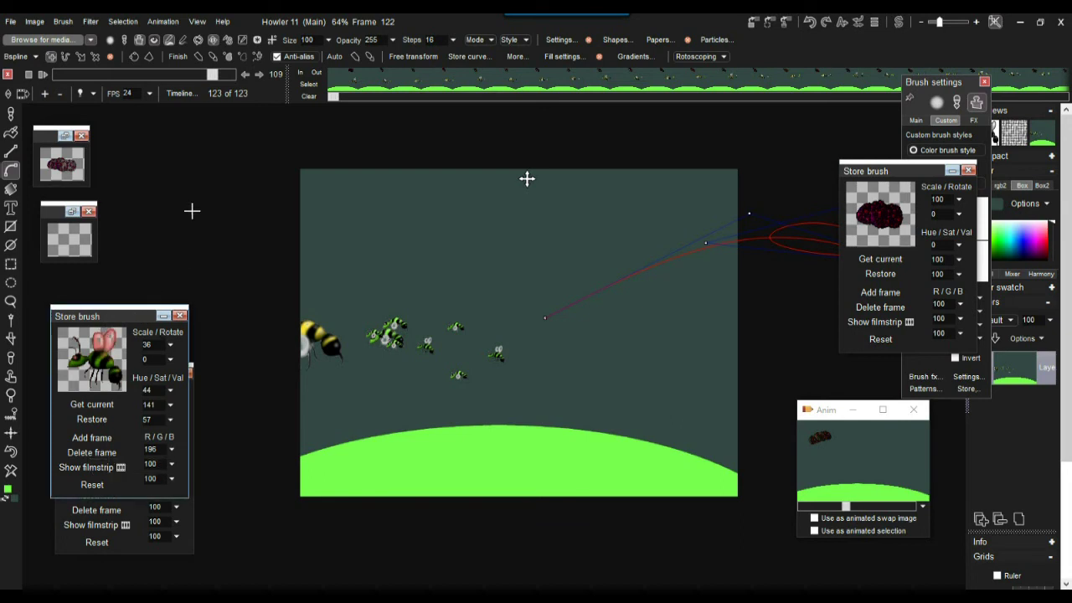
# Animate the recoloured bee along the shifted B-spline and play the animation
pyautogui.click(258, 57)
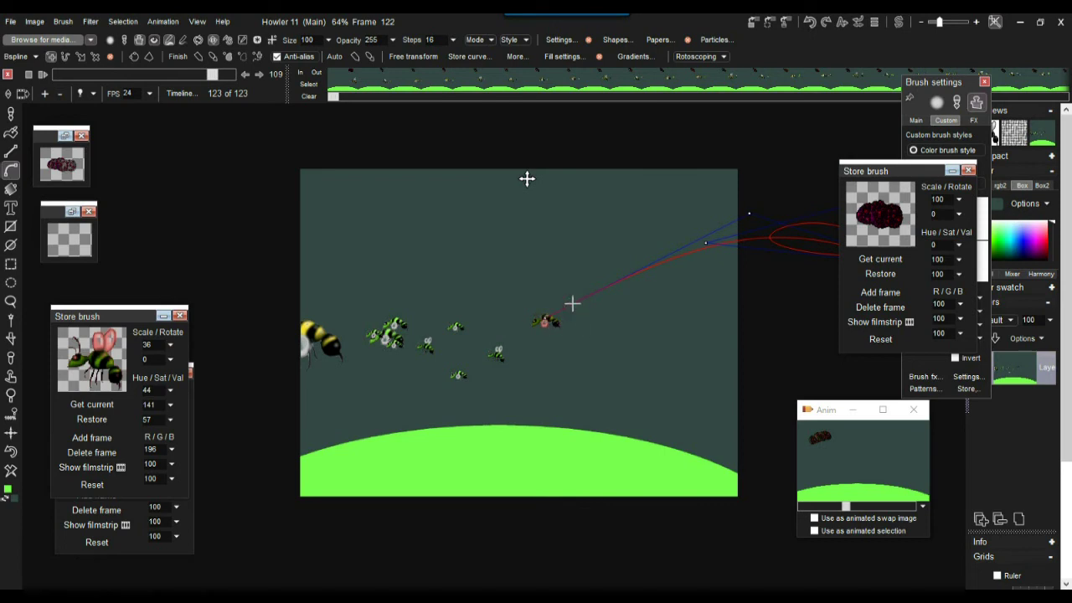
pyautogui.click(44, 75)
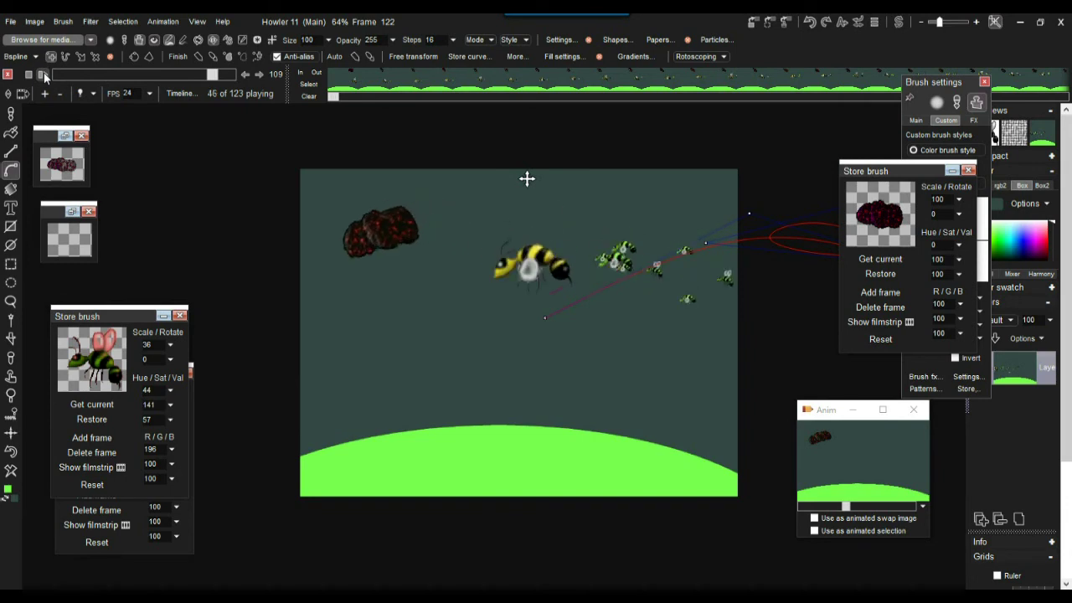
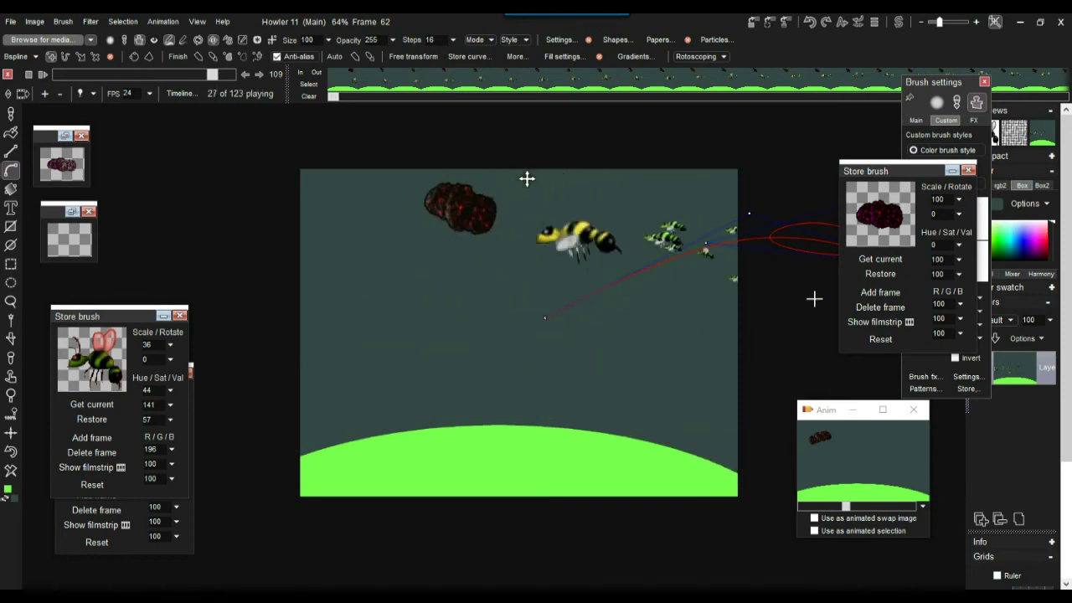
# Go back to frame 39, shift the B-spline left, and fold its middle control points into a zigzag
pyautogui.moveTo(94, 74)
pyautogui.mouseDown()
pyautogui.moveTo(131, 76)
pyautogui.moveTo(113, 74)
pyautogui.mouseUp()
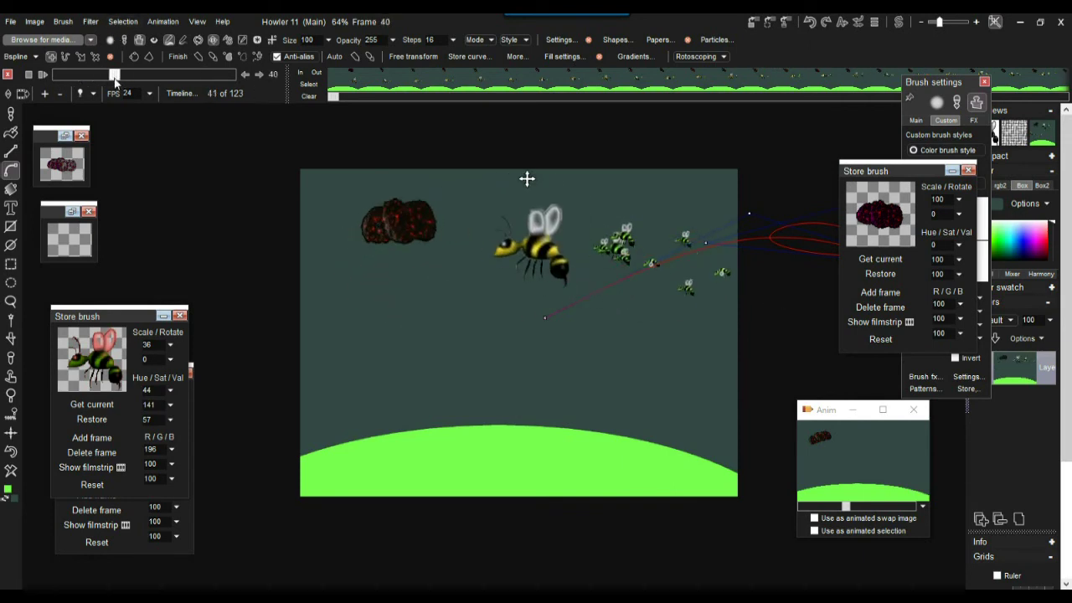
pyautogui.moveTo(563, 248); pyautogui.dragTo(394, 252)
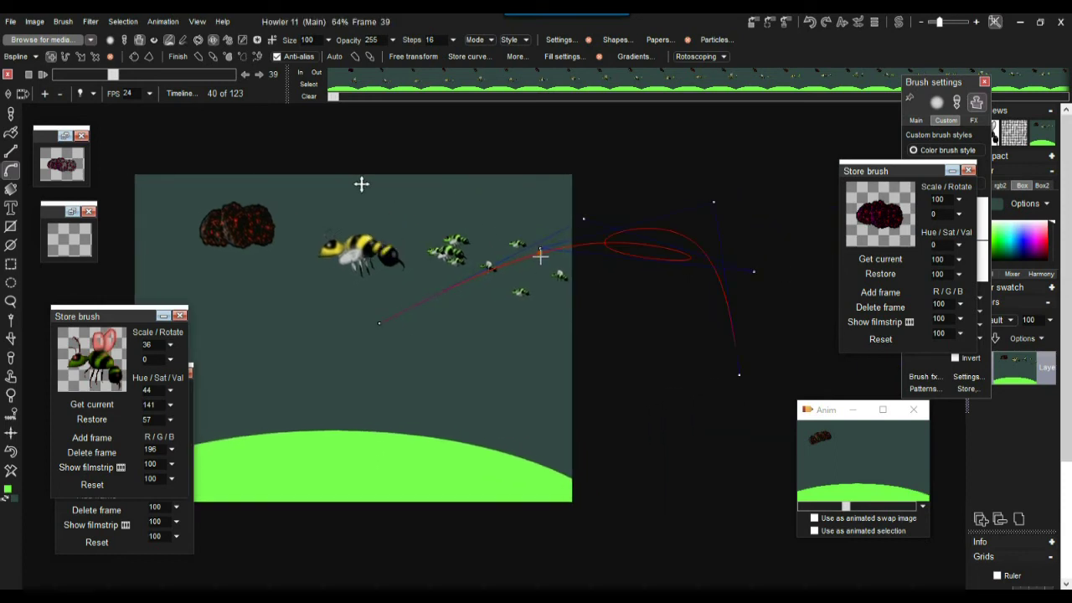
pyautogui.moveTo(361, 186); pyautogui.dragTo(337, 187)
pyautogui.moveTo(520, 251); pyautogui.dragTo(476, 218)
pyautogui.moveTo(564, 223); pyautogui.dragTo(539, 267)
pyautogui.moveTo(729, 278); pyautogui.dragTo(642, 283)
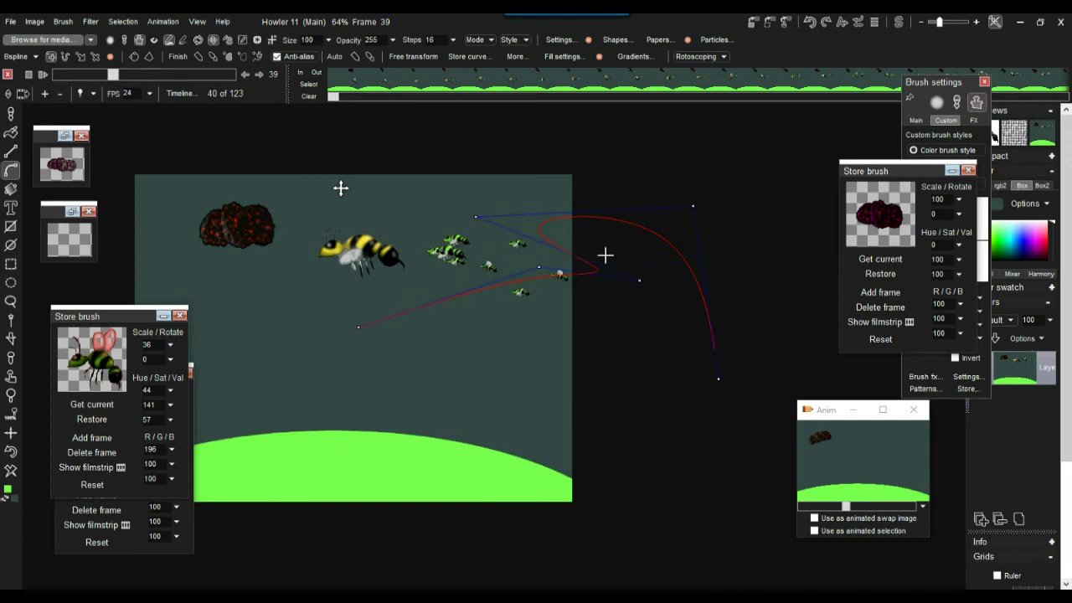
pyautogui.moveTo(692, 204); pyautogui.dragTo(653, 201)
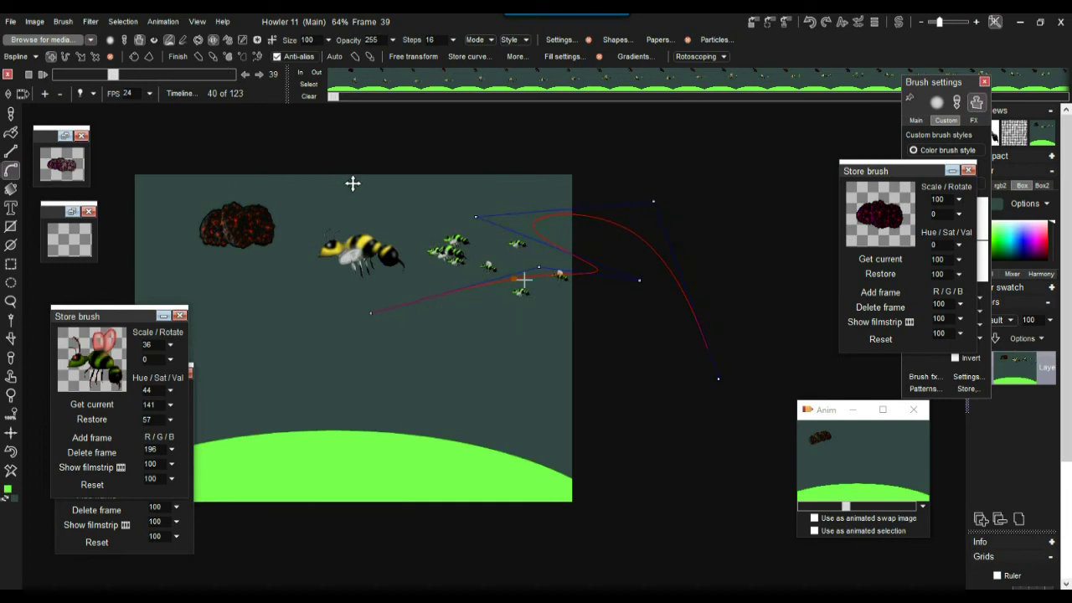
# Fine-tune the zigzag B-spline's end and middle control points and animate the recoloured bee along it
pyautogui.click(82, 57)
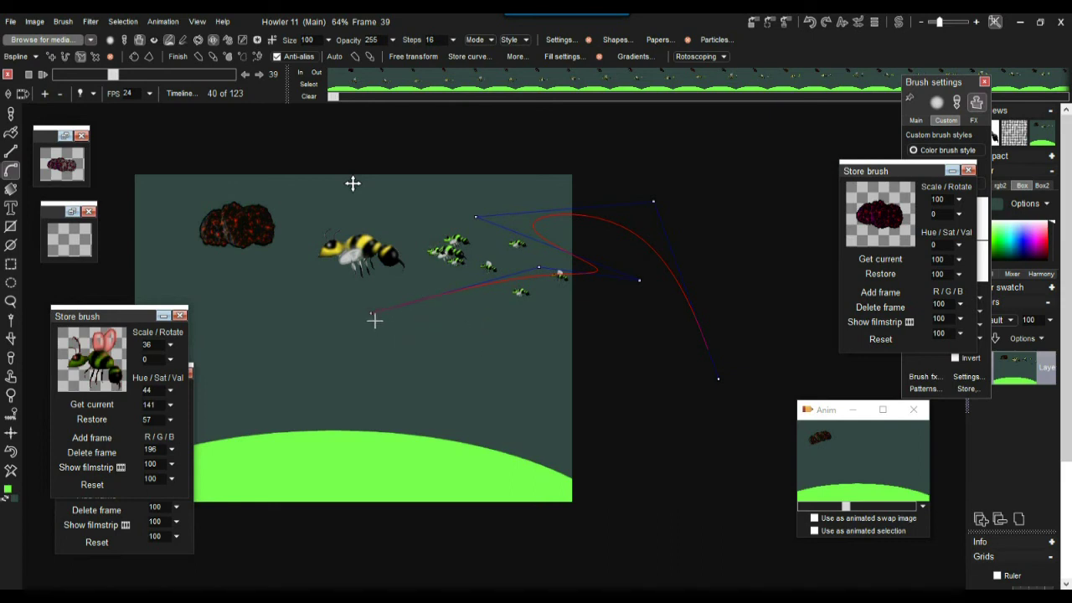
pyautogui.moveTo(374, 314)
pyautogui.mouseDown()
pyautogui.moveTo(416, 294)
pyautogui.moveTo(383, 306)
pyautogui.mouseUp()
pyautogui.moveTo(720, 378); pyautogui.dragTo(724, 369)
pyautogui.moveTo(638, 284); pyautogui.dragTo(603, 291)
pyautogui.moveTo(475, 216); pyautogui.dragTo(475, 212)
pyautogui.moveTo(539, 267); pyautogui.dragTo(531, 265)
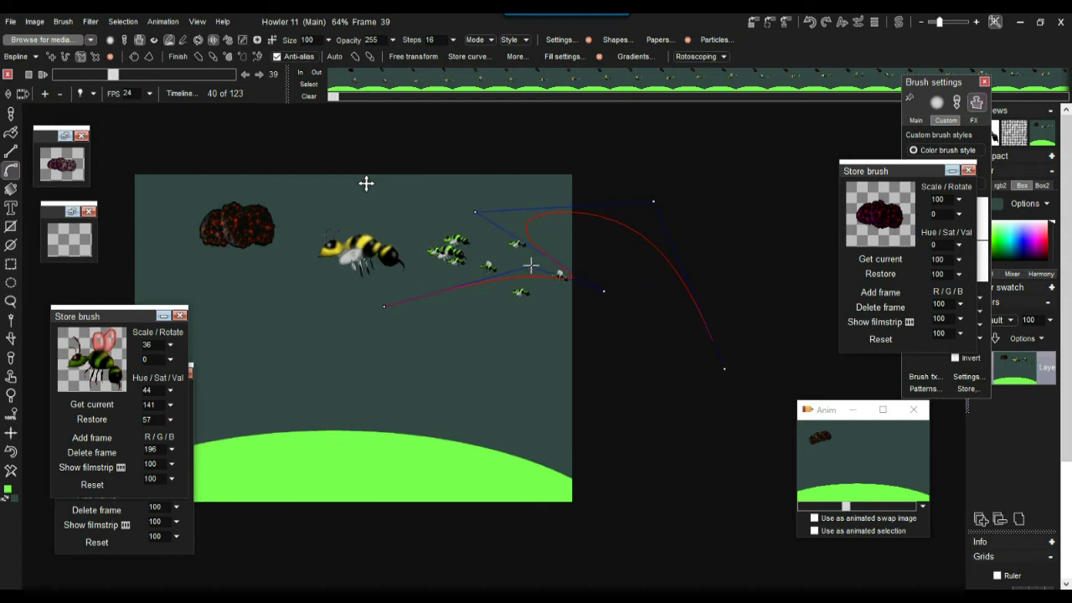
pyautogui.click(258, 57)
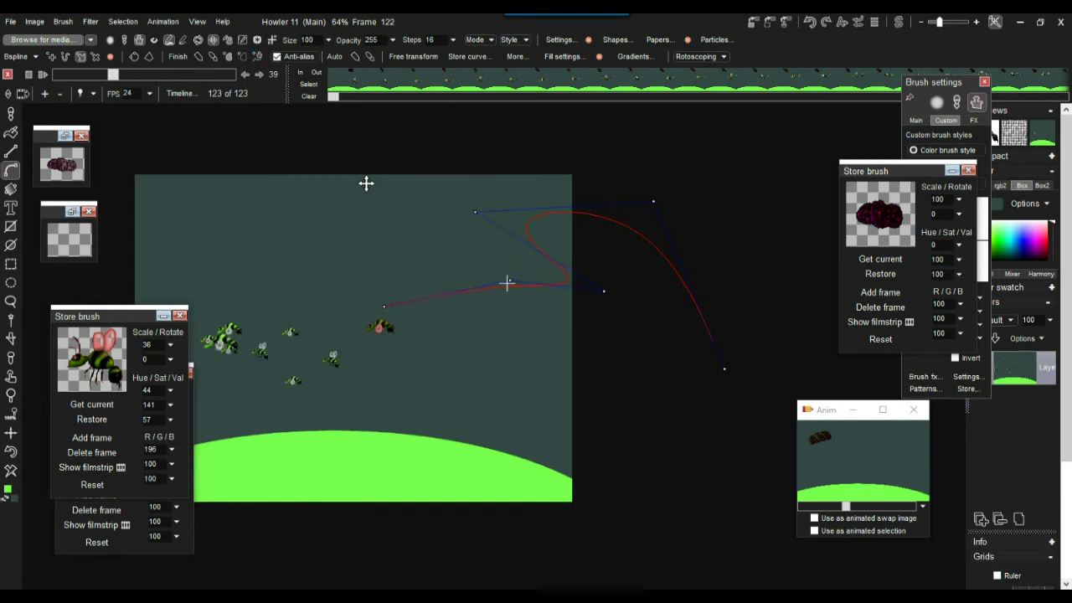
# Pull the B-spline's upper control points left, raise its finishing end slightly, and animate another recoloured bee along it
pyautogui.moveTo(603, 289); pyautogui.dragTo(585, 260)
pyautogui.moveTo(475, 212); pyautogui.dragTo(446, 227)
pyautogui.moveTo(653, 199); pyautogui.dragTo(598, 178)
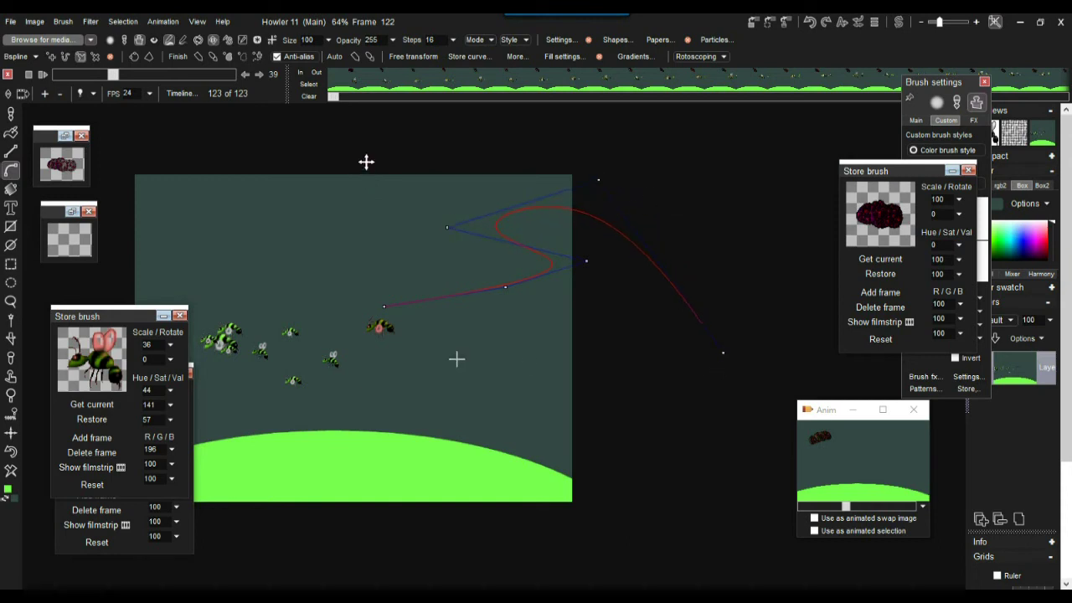
pyautogui.moveTo(384, 306); pyautogui.dragTo(380, 292)
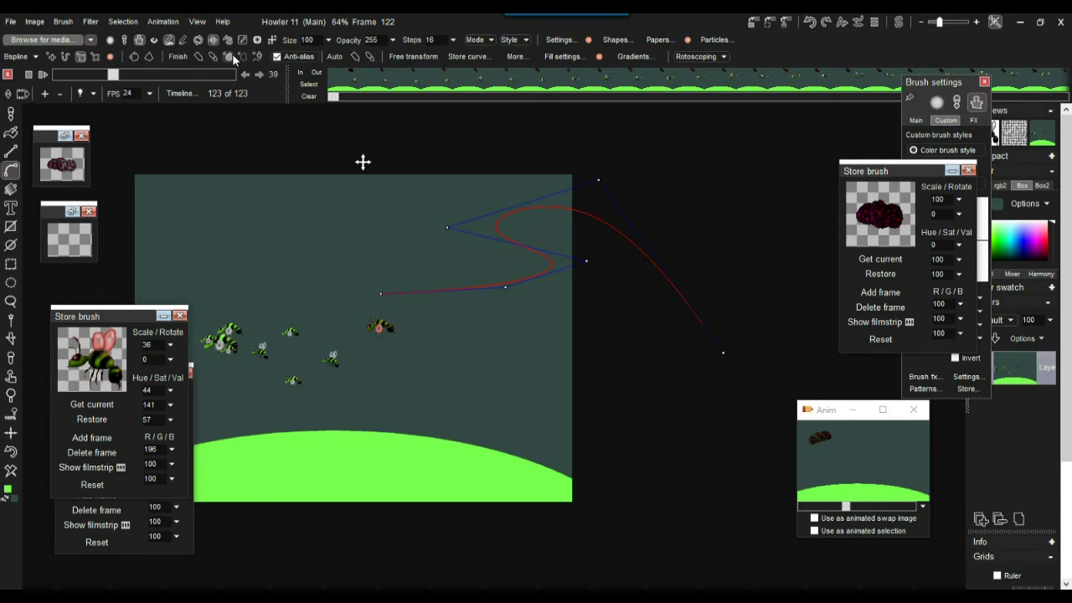
pyautogui.click(258, 56)
# Compress the B-spline into a narrower S-shape, move its finishing end right and down, and animate one more recoloured bee along it
pyautogui.moveTo(493, 299); pyautogui.dragTo(483, 323)
pyautogui.moveTo(445, 227); pyautogui.dragTo(438, 256)
pyautogui.moveTo(585, 252); pyautogui.dragTo(550, 255)
pyautogui.moveTo(603, 174); pyautogui.dragTo(548, 182)
pyautogui.moveTo(722, 346); pyautogui.dragTo(703, 300)
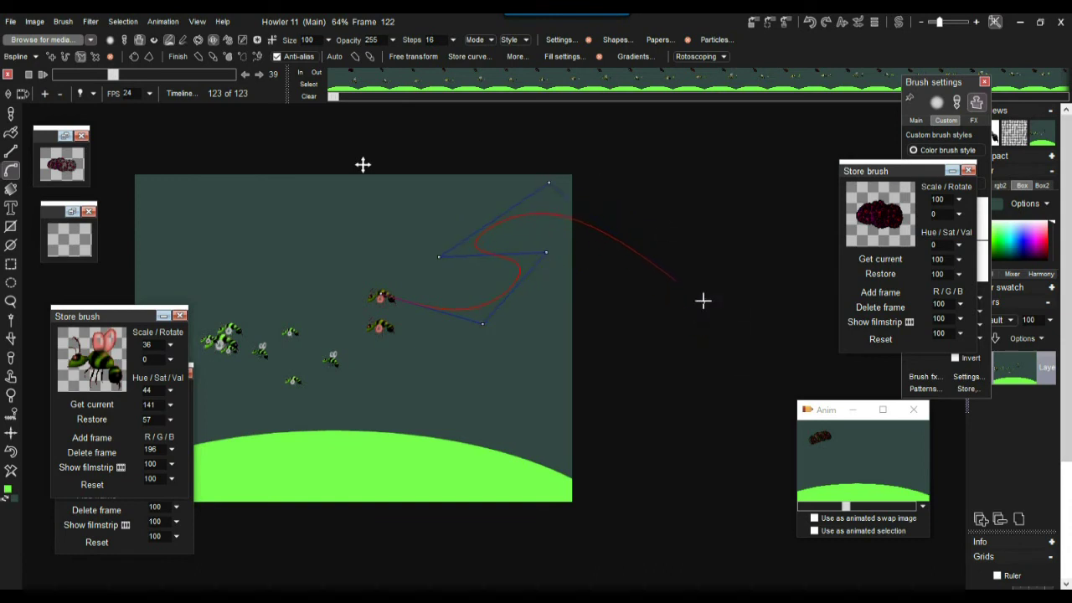
pyautogui.moveTo(379, 298); pyautogui.dragTo(405, 315)
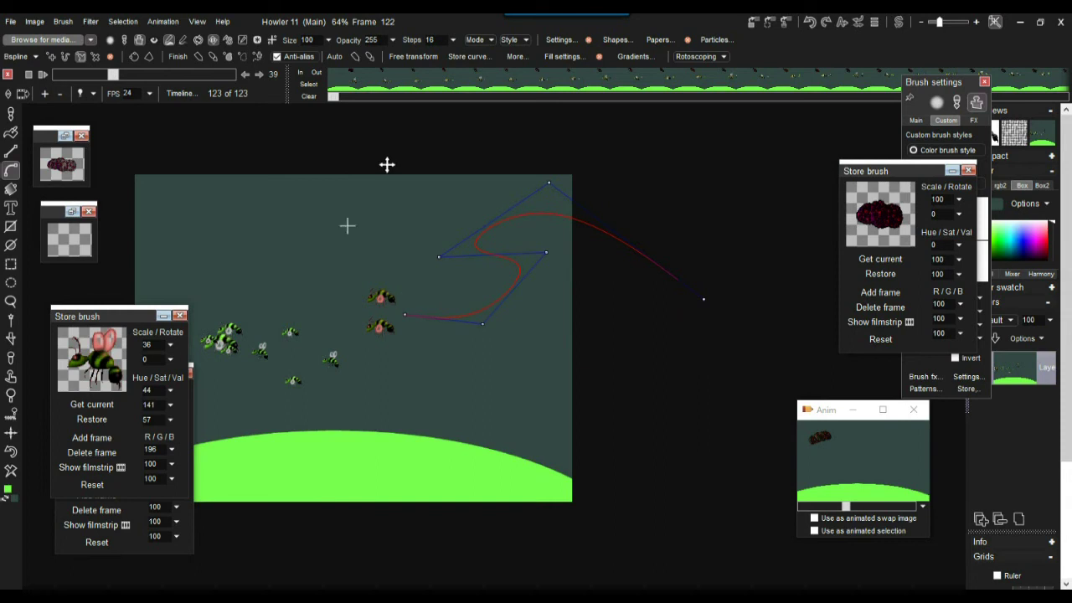
pyautogui.click(256, 57)
# Play the animation and scrub through its frames to check the red-winged bees' paths, ending at the first frame
pyautogui.click(43, 73)
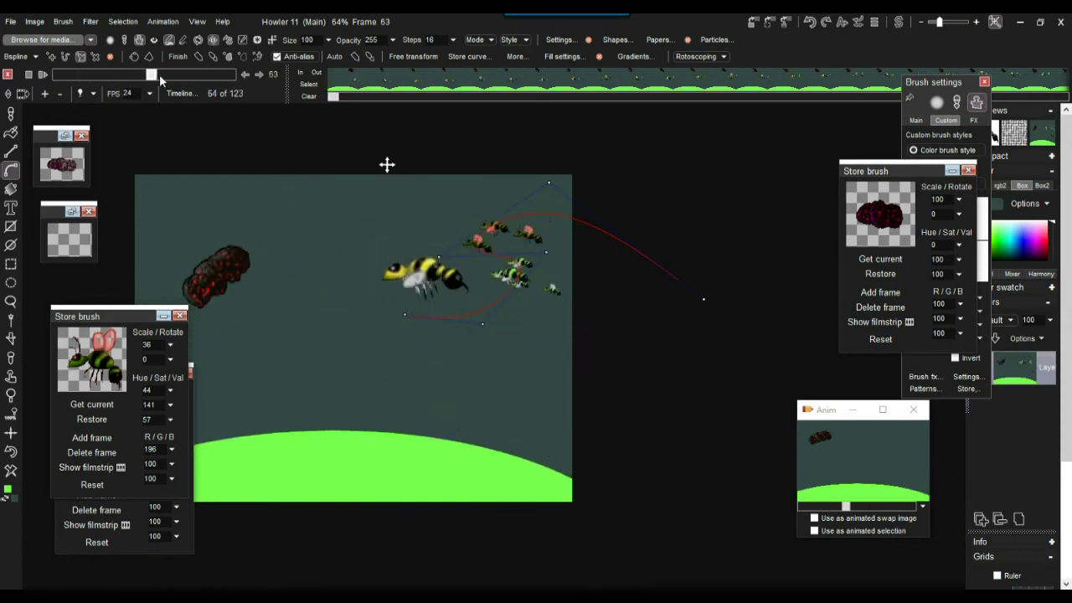
pyautogui.click(42, 76)
pyautogui.click(42, 75)
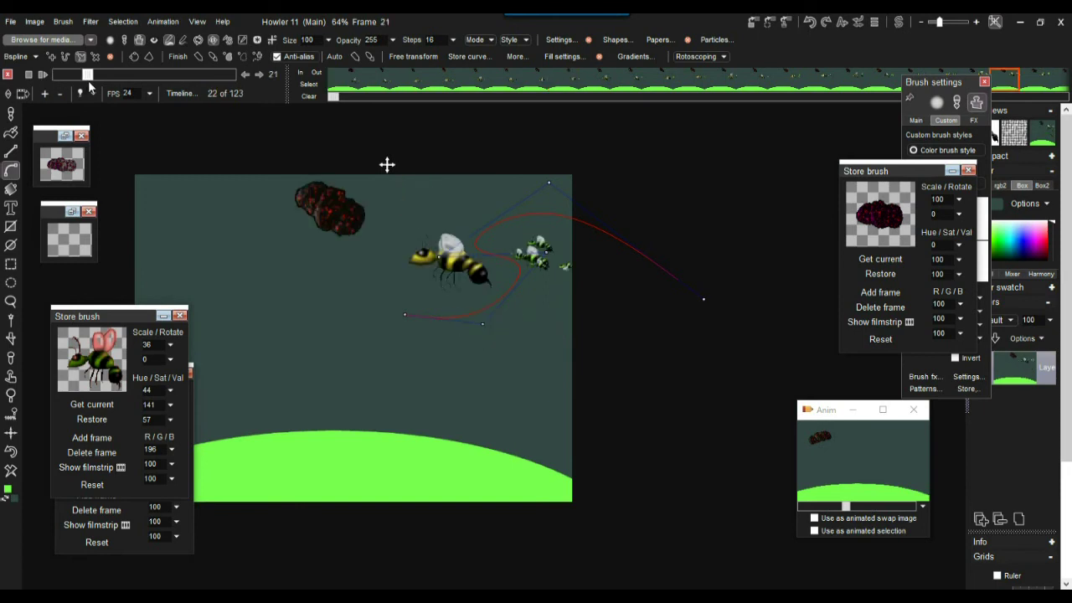
pyautogui.moveTo(72, 80); pyautogui.dragTo(209, 88)
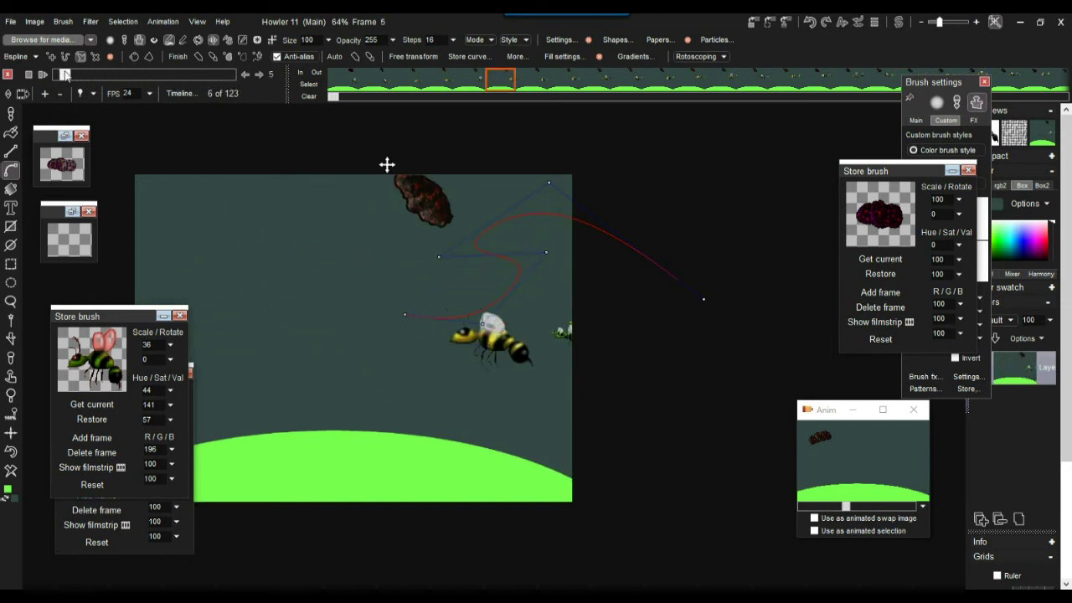
pyautogui.moveTo(65, 75); pyautogui.dragTo(47, 77)
# Shift the B-spline down and left, store it as a curve, and recall the stored curve after altering the middle points
pyautogui.moveTo(387, 164)
pyautogui.mouseDown()
pyautogui.moveTo(342, 185)
pyautogui.moveTo(351, 186)
pyautogui.mouseUp()
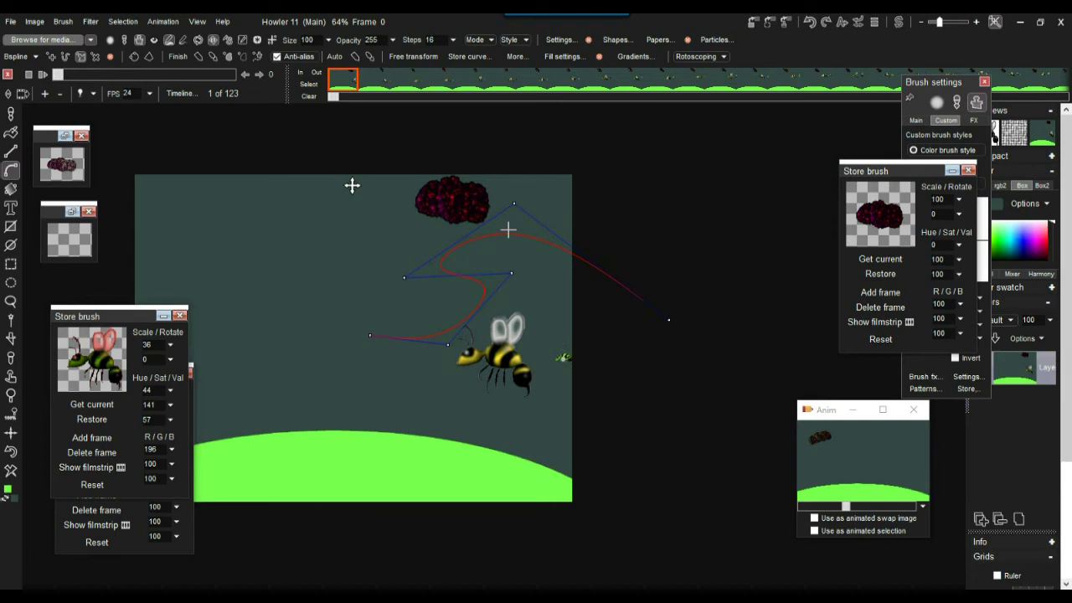
pyautogui.moveTo(830, 412)
pyautogui.mouseDown()
pyautogui.moveTo(780, 371)
pyautogui.moveTo(846, 412)
pyautogui.mouseUp()
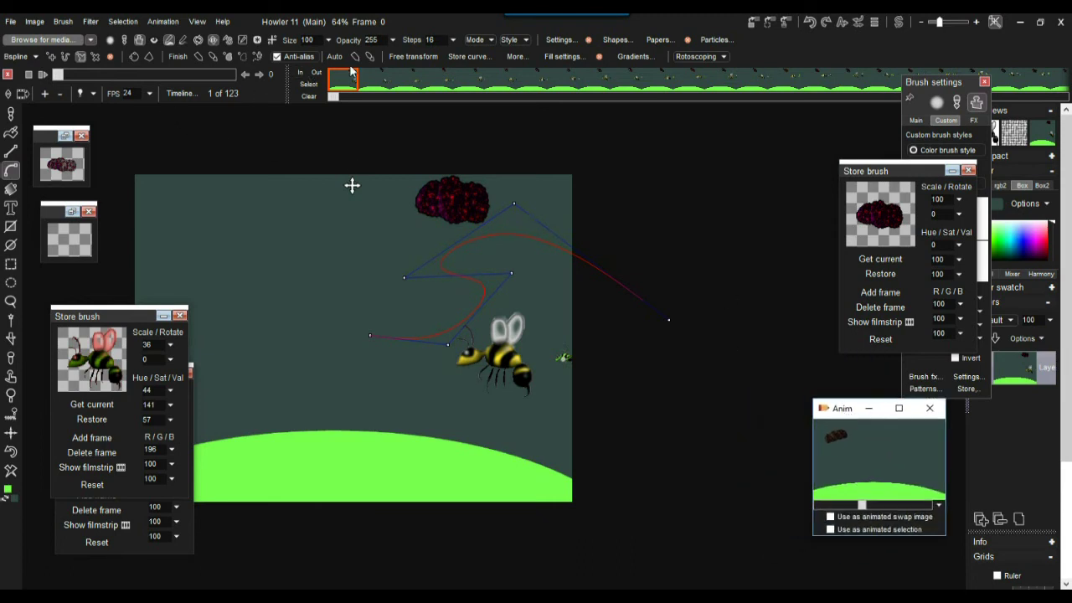
pyautogui.click(461, 60)
pyautogui.moveTo(154, 134); pyautogui.dragTo(734, 144)
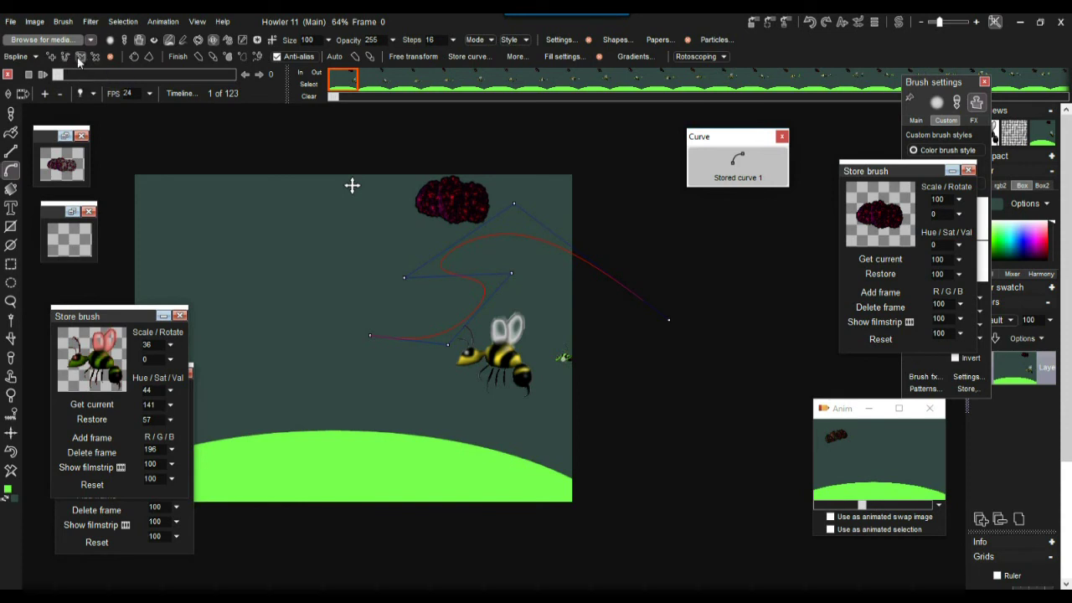
pyautogui.moveTo(509, 273)
pyautogui.mouseDown()
pyautogui.moveTo(557, 319)
pyautogui.moveTo(516, 280)
pyautogui.mouseUp()
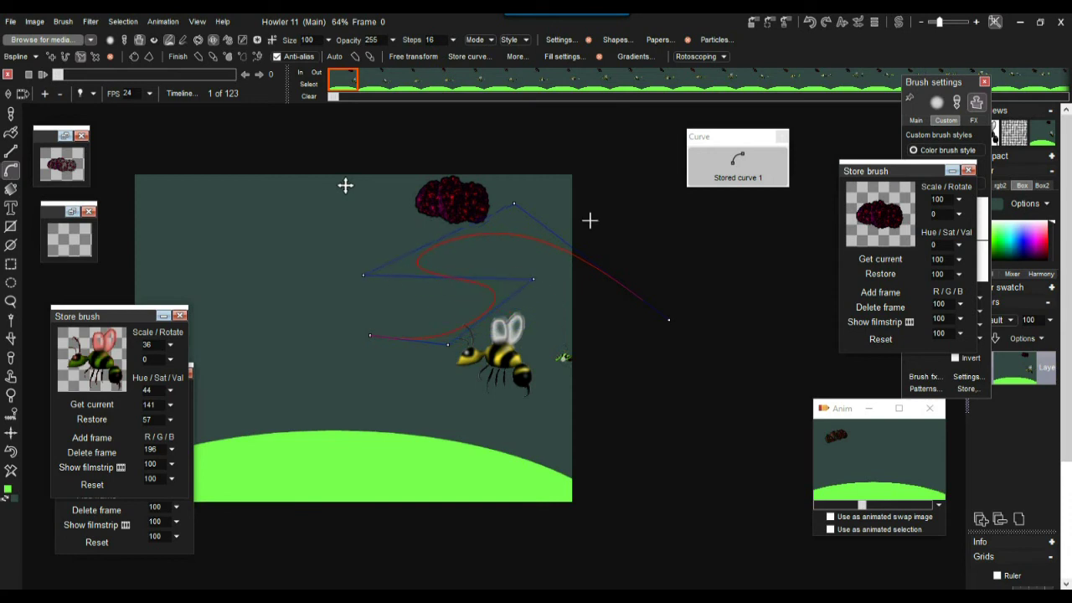
pyautogui.click(708, 164)
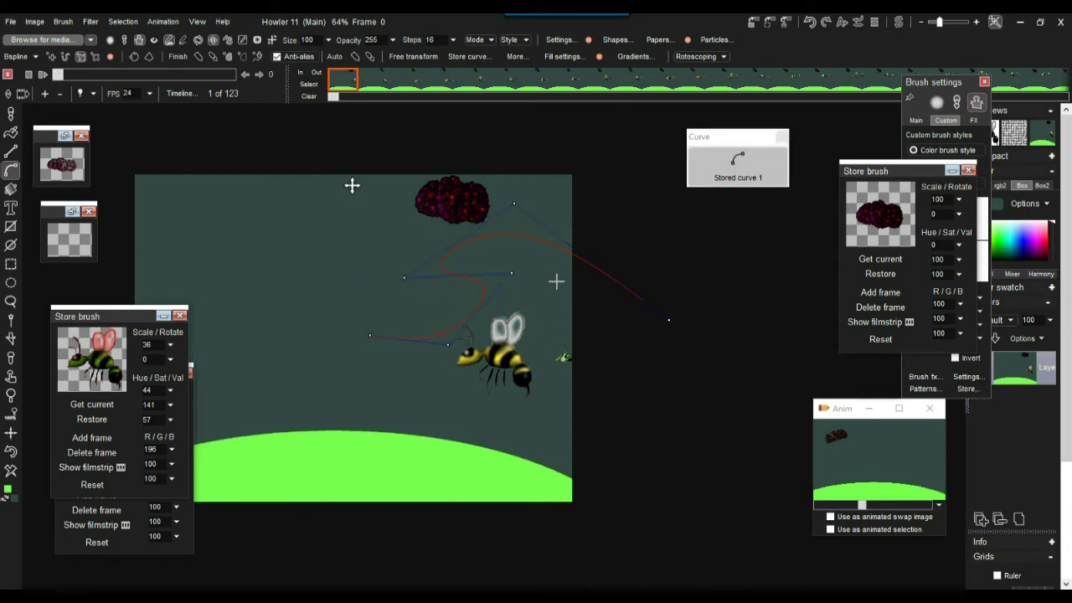
# Widen the recalled curve's middle bends, bring its outer end closer to the canvas edge, and animate a bee along it
pyautogui.moveTo(670, 316); pyautogui.dragTo(604, 258)
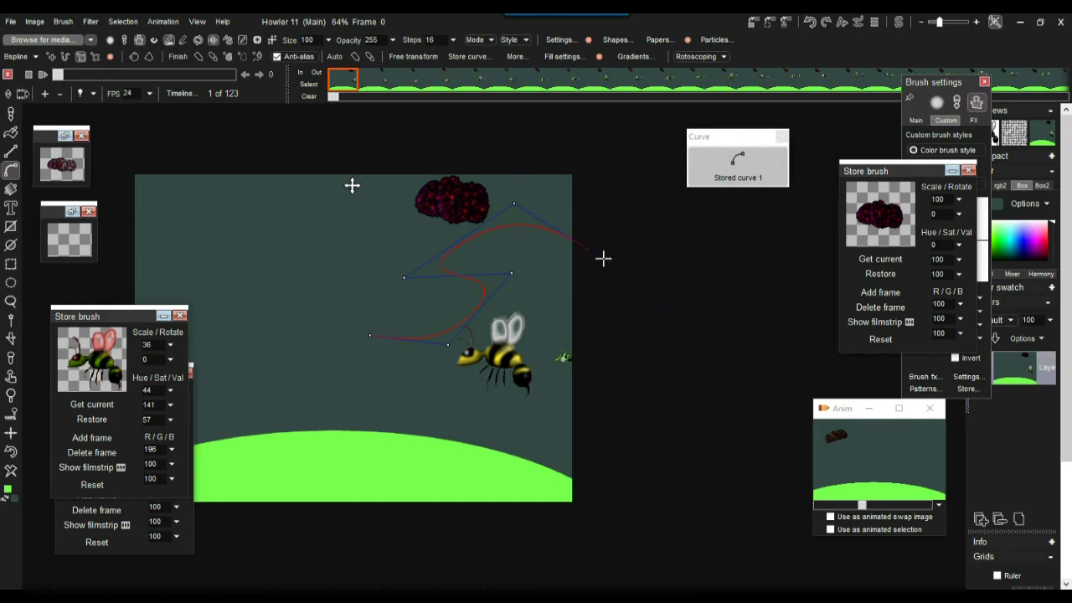
pyautogui.moveTo(517, 204); pyautogui.dragTo(497, 204)
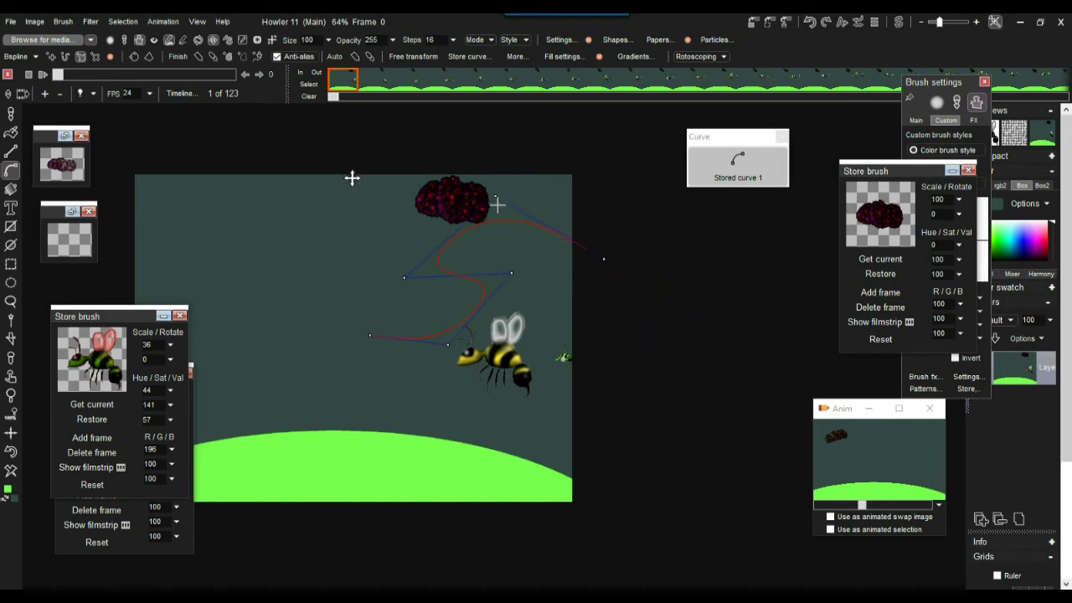
pyautogui.moveTo(404, 277); pyautogui.dragTo(386, 267)
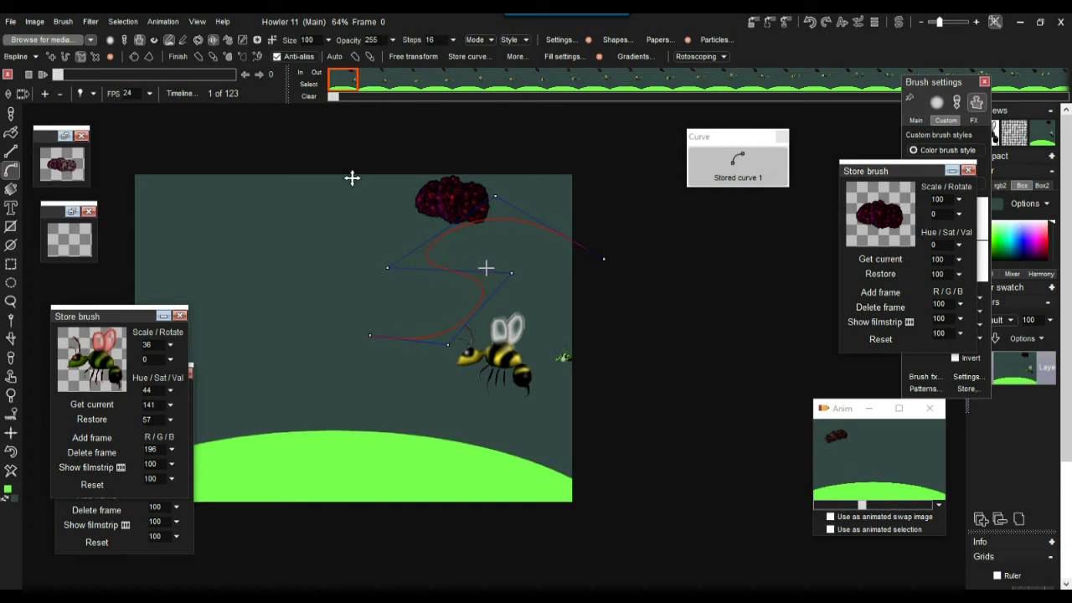
pyautogui.moveTo(509, 272); pyautogui.dragTo(545, 264)
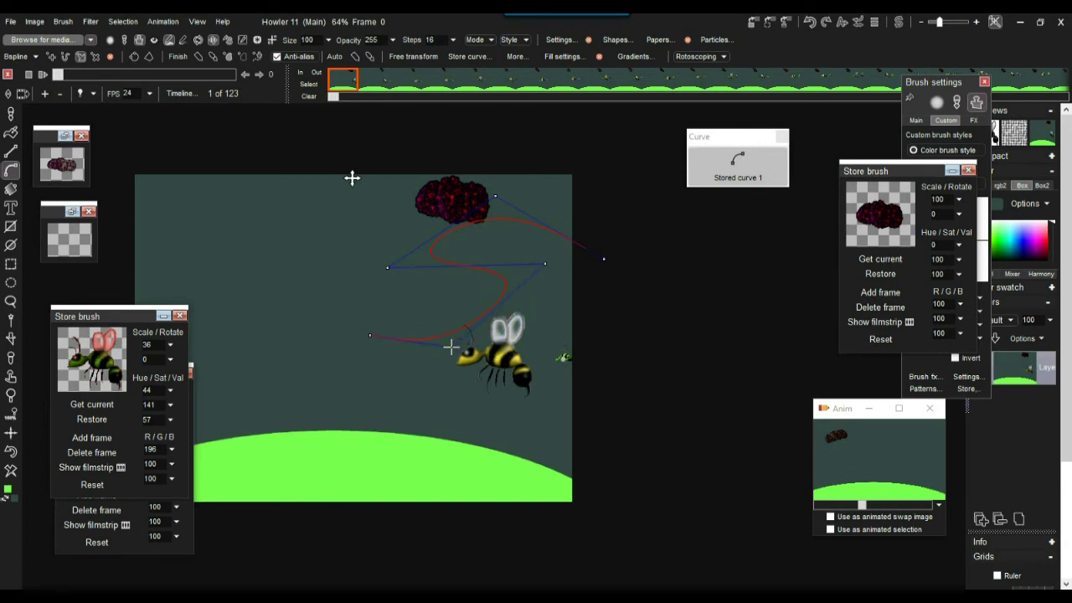
pyautogui.moveTo(373, 334); pyautogui.dragTo(350, 310)
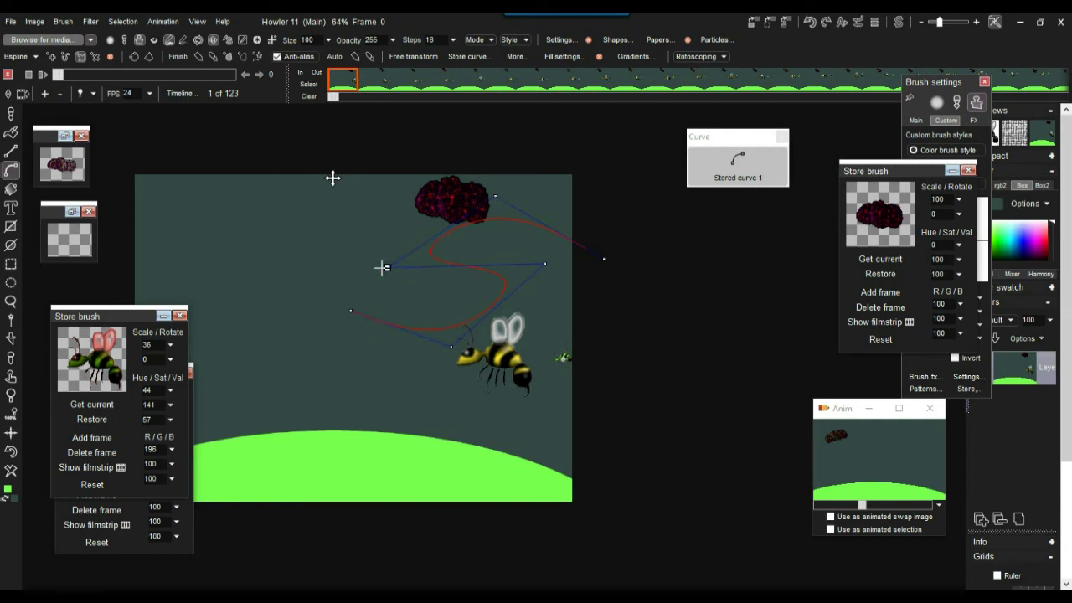
pyautogui.moveTo(389, 267); pyautogui.dragTo(360, 250)
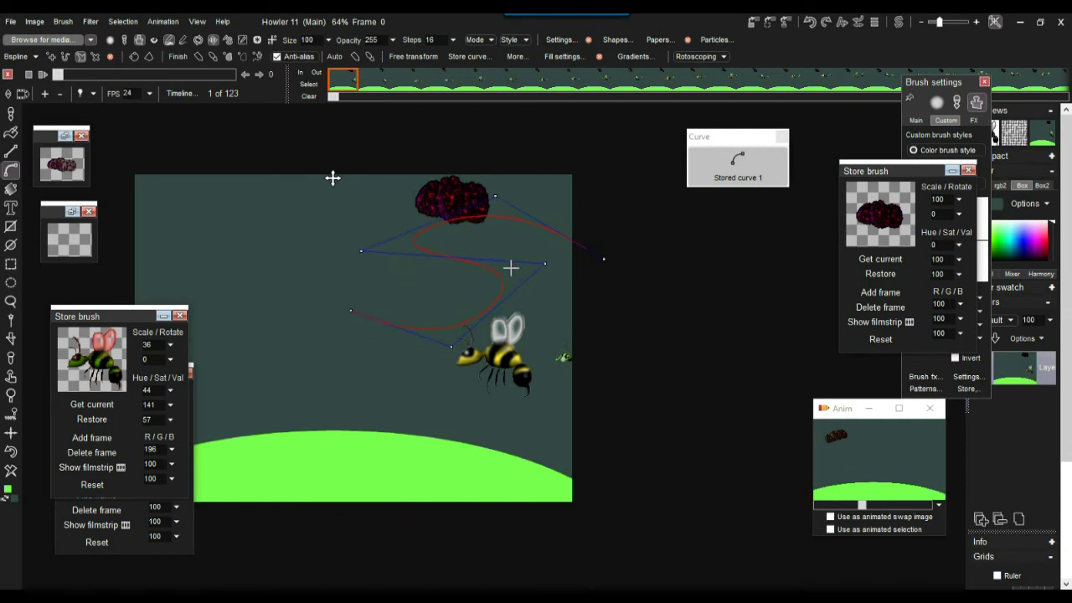
pyautogui.moveTo(361, 251); pyautogui.dragTo(375, 276)
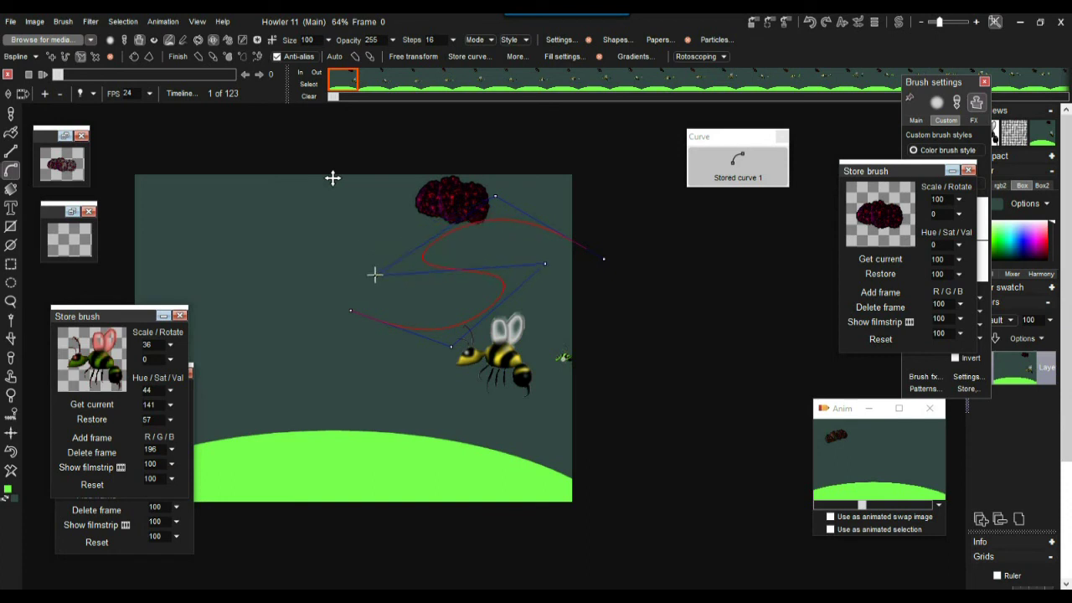
pyautogui.moveTo(604, 259); pyautogui.dragTo(581, 241)
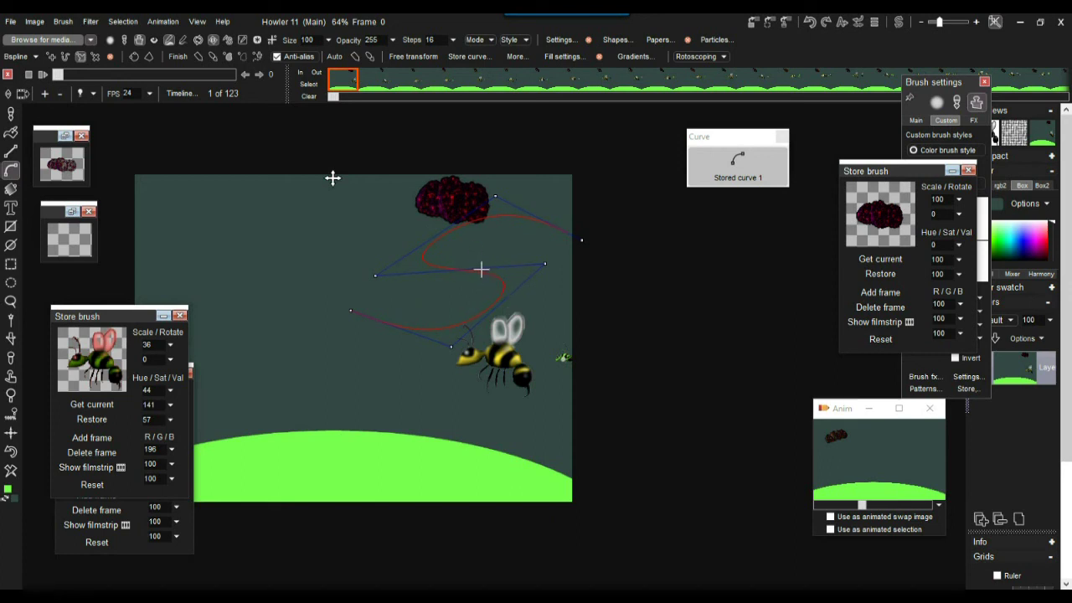
pyautogui.click(258, 75)
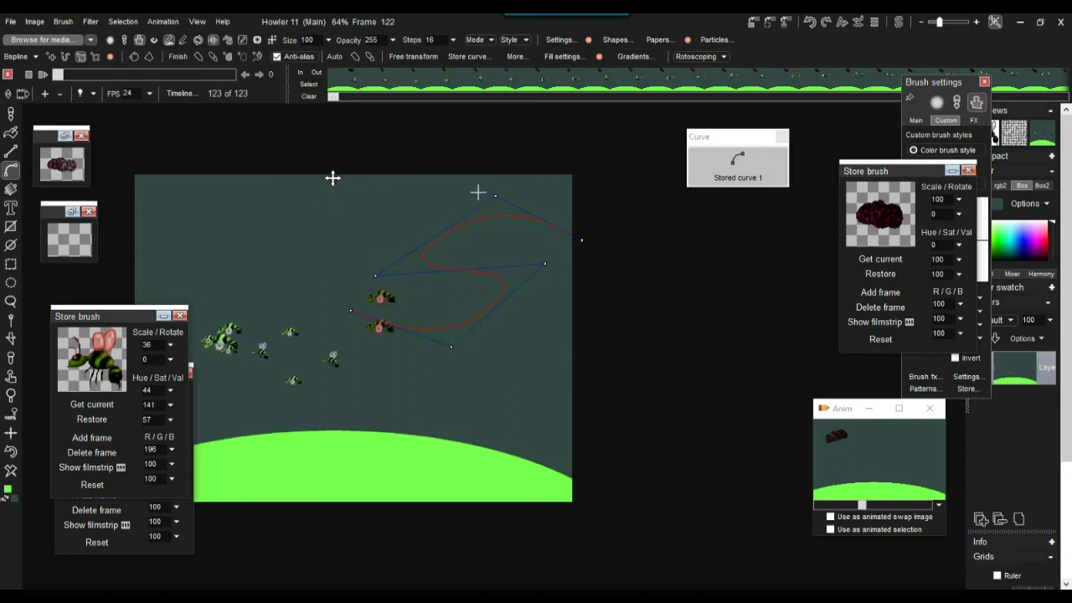
# Reshape the B-spline into a compact S lying entirely inside the canvas and animate another bee along it
pyautogui.moveTo(581, 238); pyautogui.dragTo(533, 204)
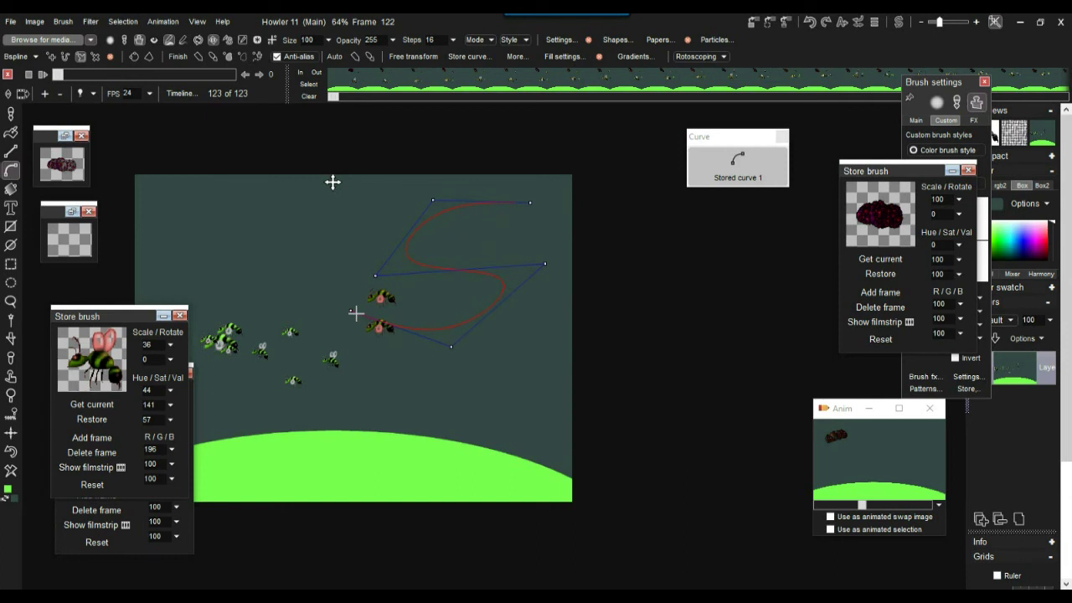
pyautogui.moveTo(381, 326); pyautogui.dragTo(383, 359)
pyautogui.moveTo(450, 347); pyautogui.dragTo(513, 346)
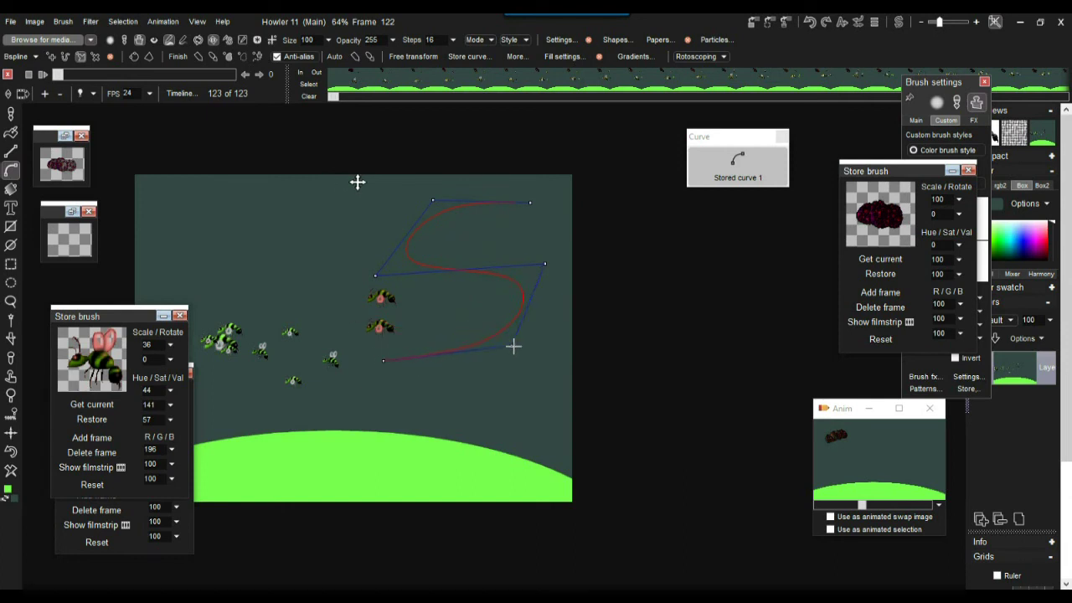
pyautogui.moveTo(545, 263); pyautogui.dragTo(498, 266)
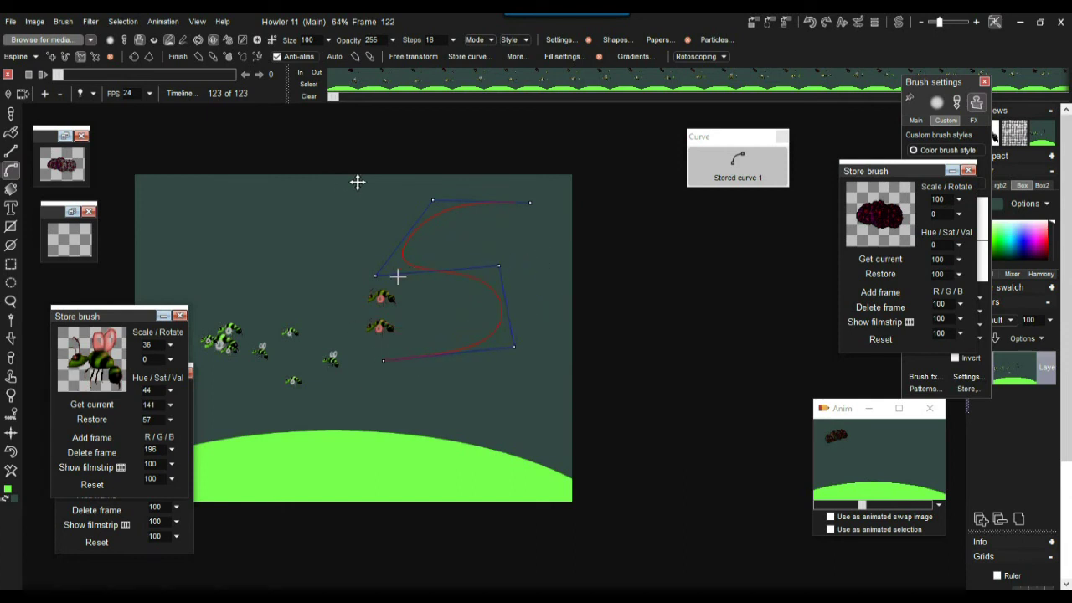
pyautogui.moveTo(375, 275); pyautogui.dragTo(418, 284)
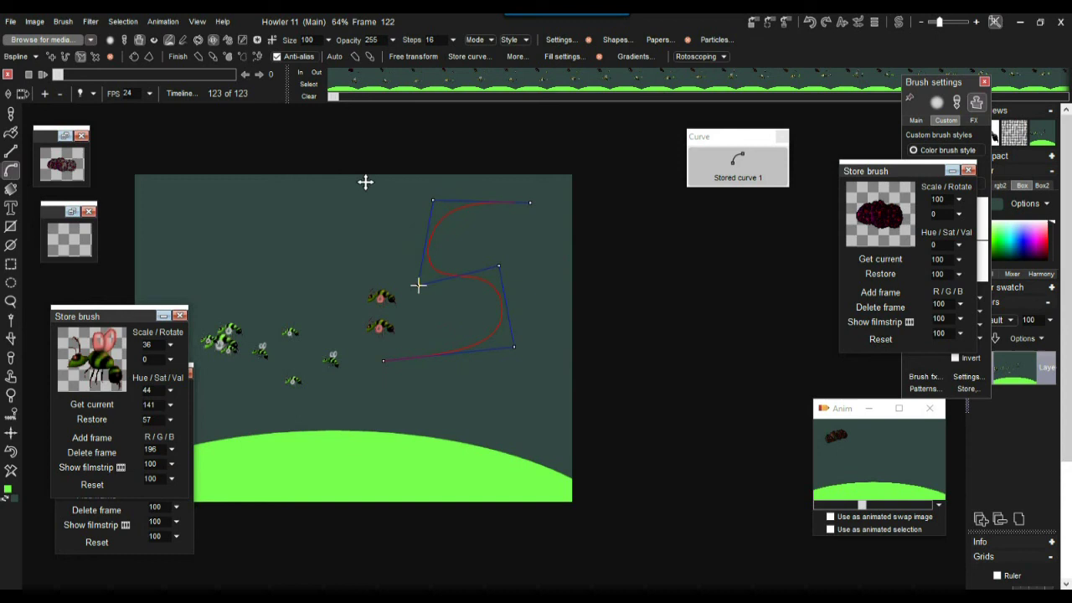
pyautogui.click(254, 56)
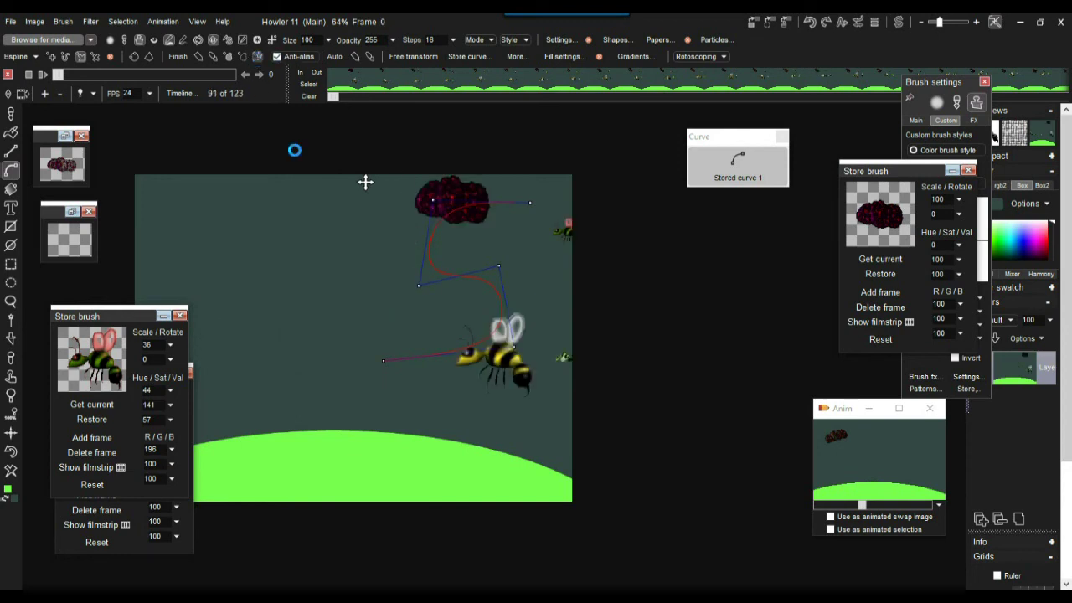
# Reshape the B-spline so its start drops from the upper middle, kinks sharply, and bulges to the canvas's right edge, and animate another bee along it
pyautogui.moveTo(434, 199); pyautogui.dragTo(376, 221)
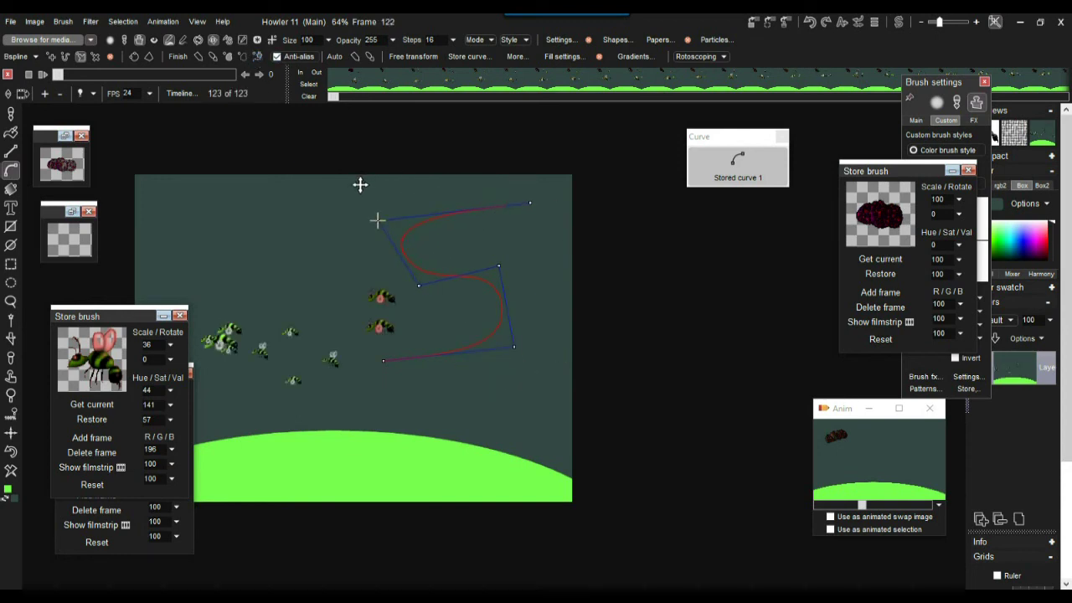
pyautogui.moveTo(531, 203); pyautogui.dragTo(449, 204)
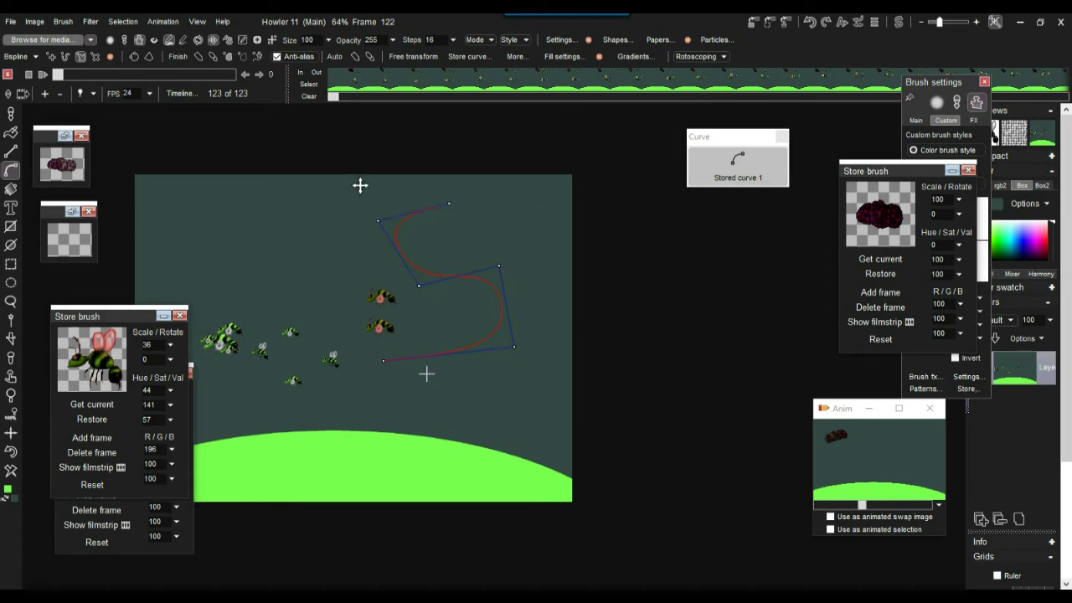
pyautogui.moveTo(513, 347); pyautogui.dragTo(578, 341)
pyautogui.moveTo(500, 271); pyautogui.dragTo(475, 266)
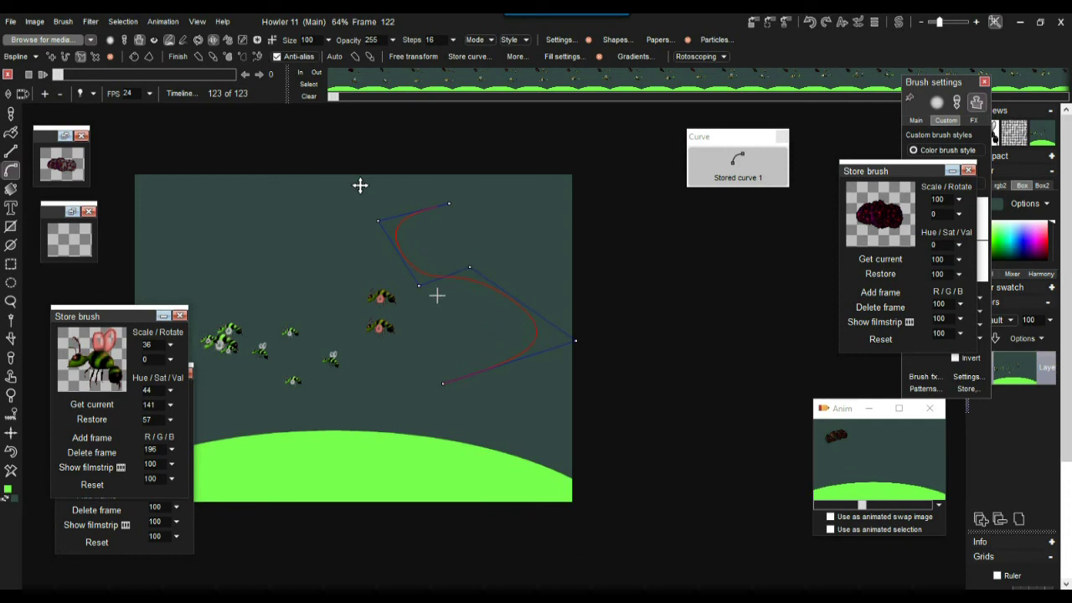
pyautogui.moveTo(418, 286); pyautogui.dragTo(448, 299)
pyautogui.moveTo(377, 220); pyautogui.dragTo(362, 275)
pyautogui.moveTo(452, 202)
pyautogui.mouseDown()
pyautogui.moveTo(371, 204)
pyautogui.moveTo(371, 218)
pyautogui.mouseUp()
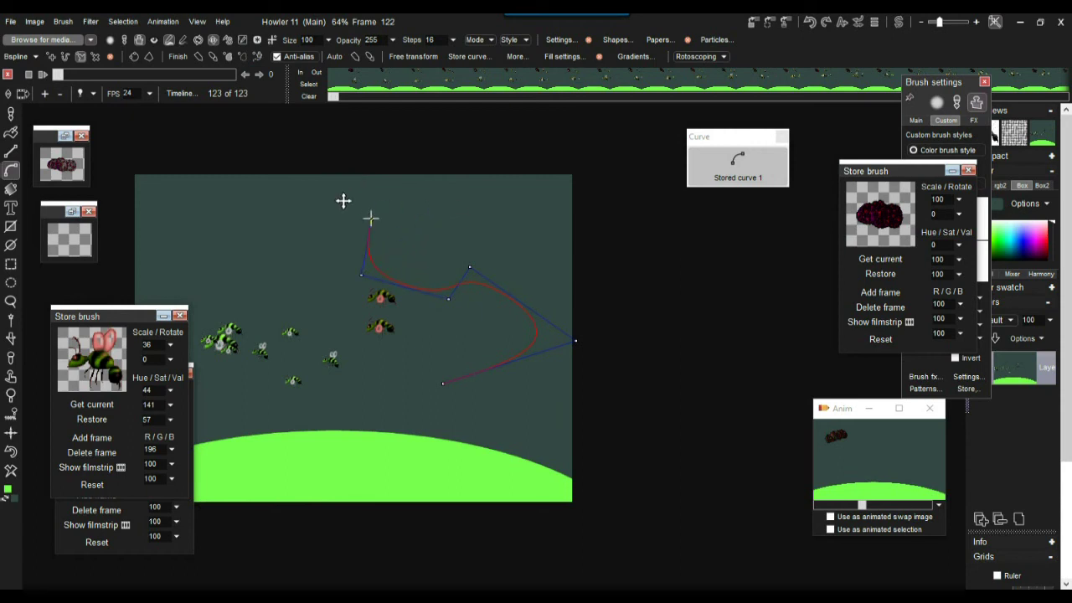
pyautogui.moveTo(470, 268); pyautogui.dragTo(444, 262)
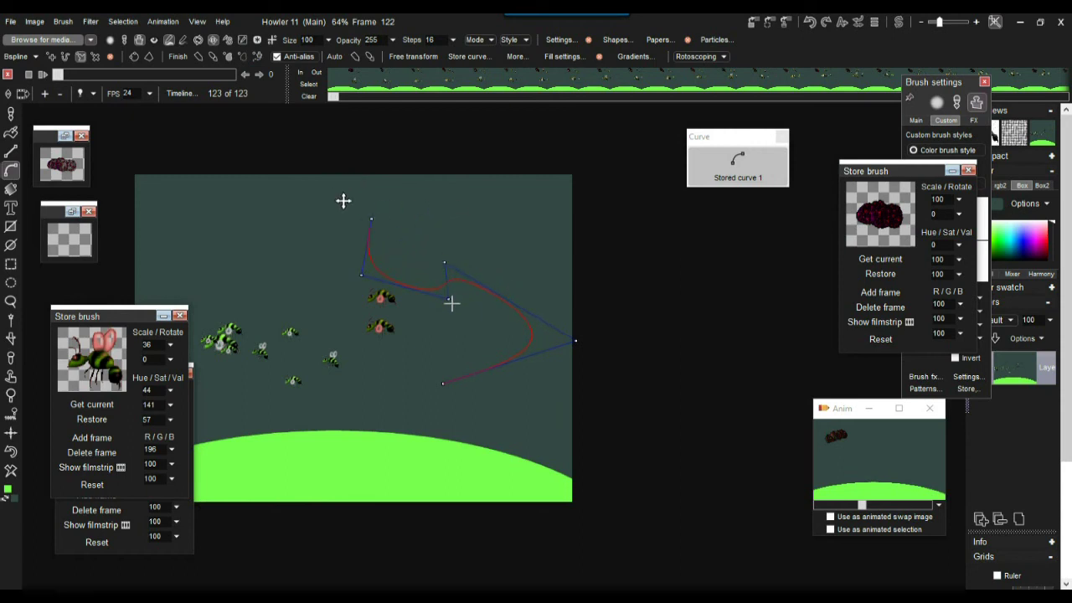
pyautogui.moveTo(452, 306); pyautogui.dragTo(476, 318)
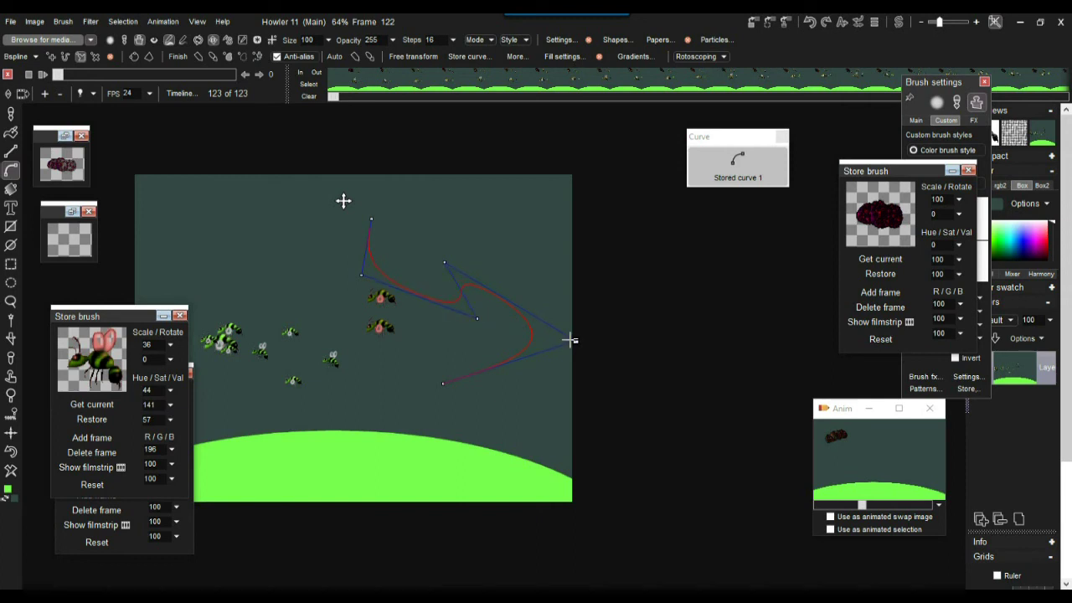
pyautogui.moveTo(577, 341); pyautogui.dragTo(574, 289)
pyautogui.click(259, 56)
# Play the animation from the first frame to check the newly added bee, and scrub back to frame 2
pyautogui.moveTo(60, 76)
pyautogui.mouseDown()
pyautogui.moveTo(221, 75)
pyautogui.moveTo(25, 82)
pyautogui.moveTo(76, 79)
pyautogui.moveTo(57, 78)
pyautogui.mouseUp()
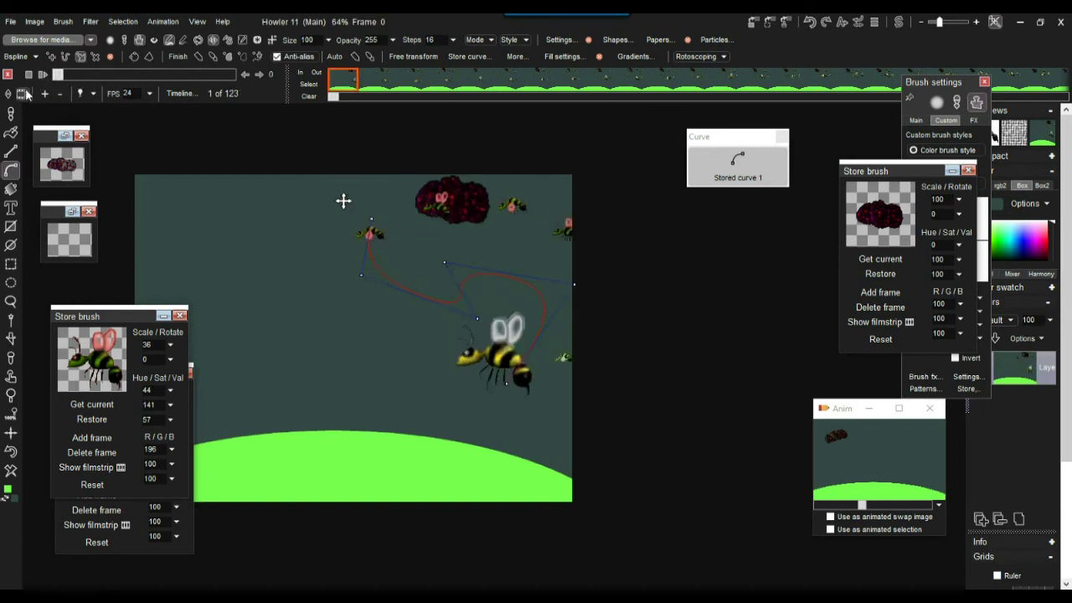
pyautogui.click(44, 75)
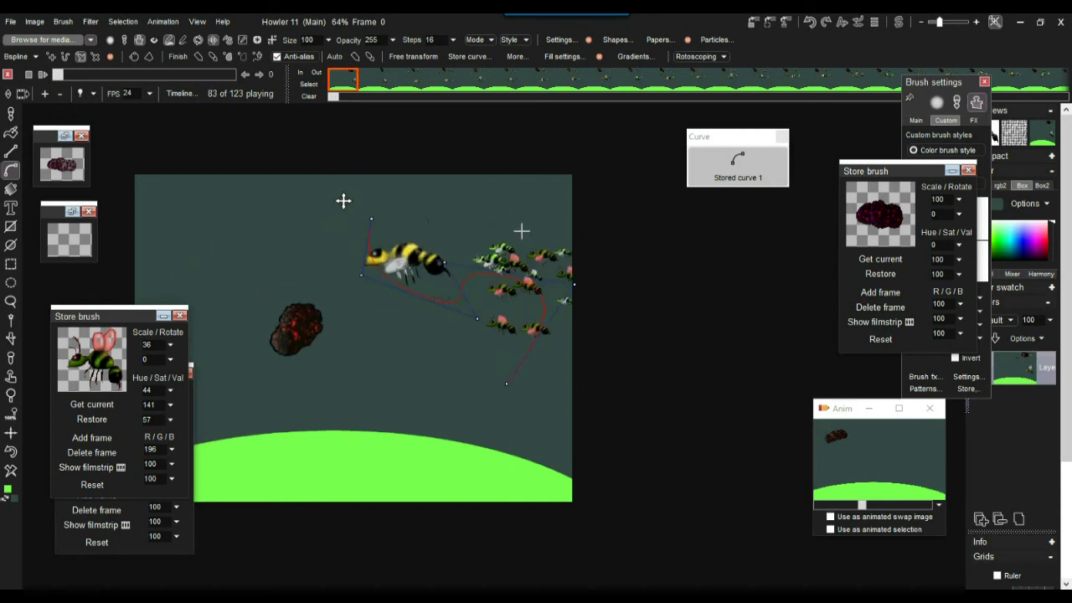
pyautogui.moveTo(104, 76); pyautogui.dragTo(61, 75)
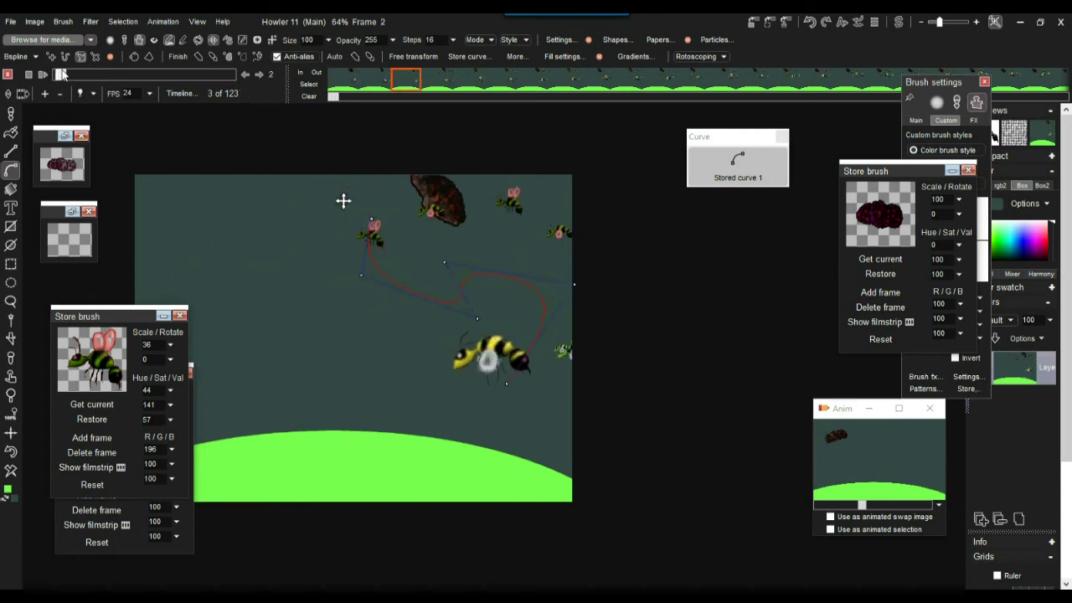
# Shift the B-spline toward the canvas's left side and reshape it into a long descending slope followed by a raised hook
pyautogui.moveTo(344, 201); pyautogui.dragTo(234, 179)
pyautogui.moveTo(360, 275); pyautogui.dragTo(329, 301)
pyautogui.moveTo(474, 317); pyautogui.dragTo(449, 306)
pyautogui.moveTo(444, 264); pyautogui.dragTo(412, 262)
pyautogui.moveTo(578, 284); pyautogui.dragTo(550, 241)
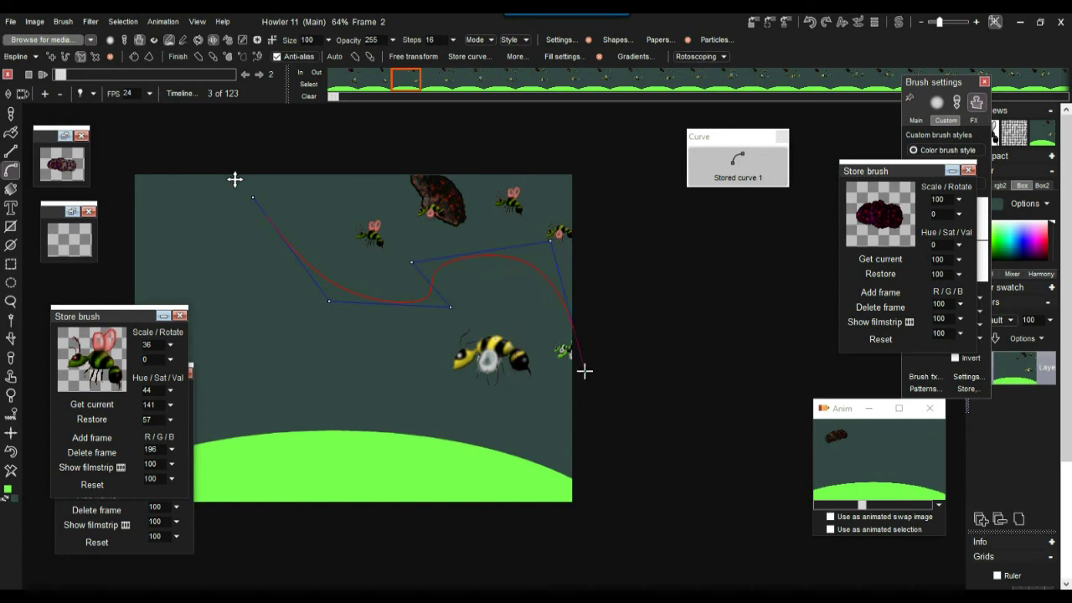
pyautogui.moveTo(541, 365); pyautogui.dragTo(542, 291)
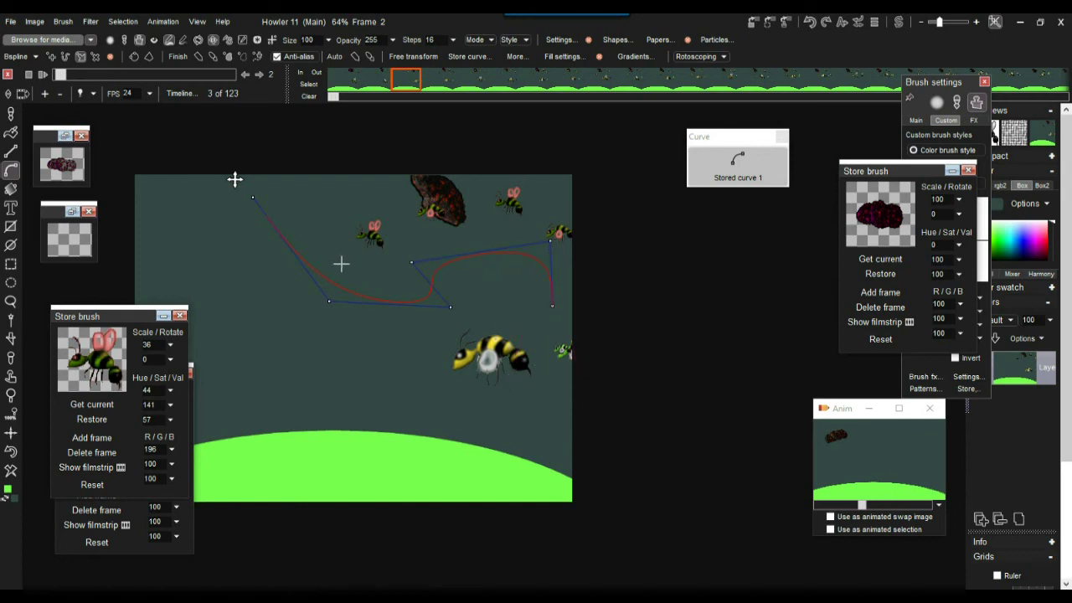
pyautogui.moveTo(235, 180); pyautogui.dragTo(207, 177)
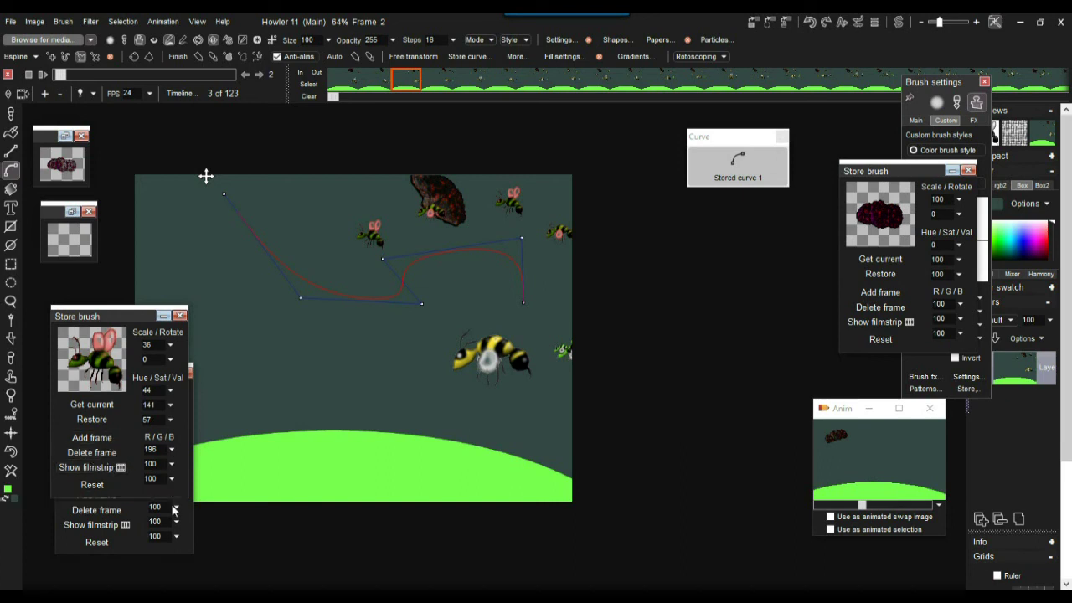
# Set the stored bee brush's R/G/B values to 28, 193 and 185, and animate it along the reshaped curve
pyautogui.click(173, 479)
pyautogui.moveTo(132, 497); pyautogui.dragTo(171, 497)
pyautogui.click(171, 465)
pyautogui.click(172, 465)
pyautogui.moveTo(136, 483); pyautogui.dragTo(178, 478)
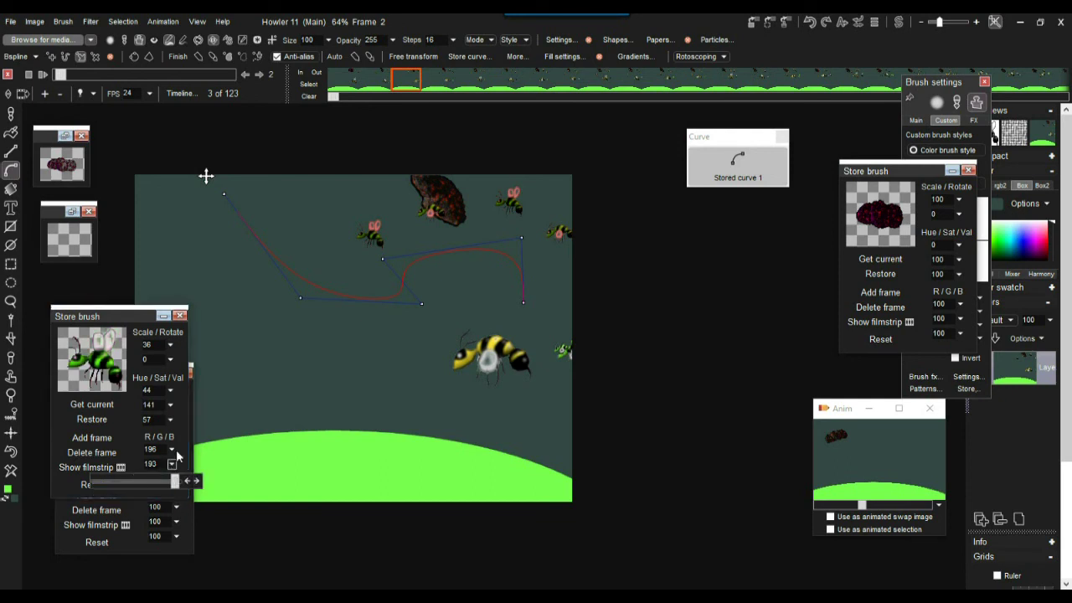
pyautogui.click(171, 450)
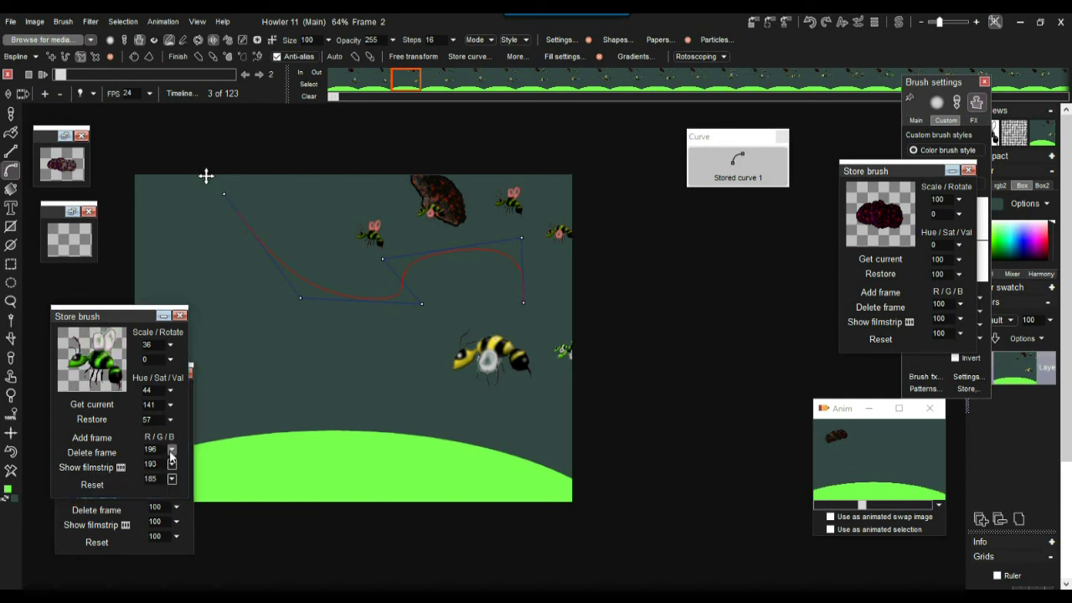
pyautogui.moveTo(150, 467); pyautogui.dragTo(109, 470)
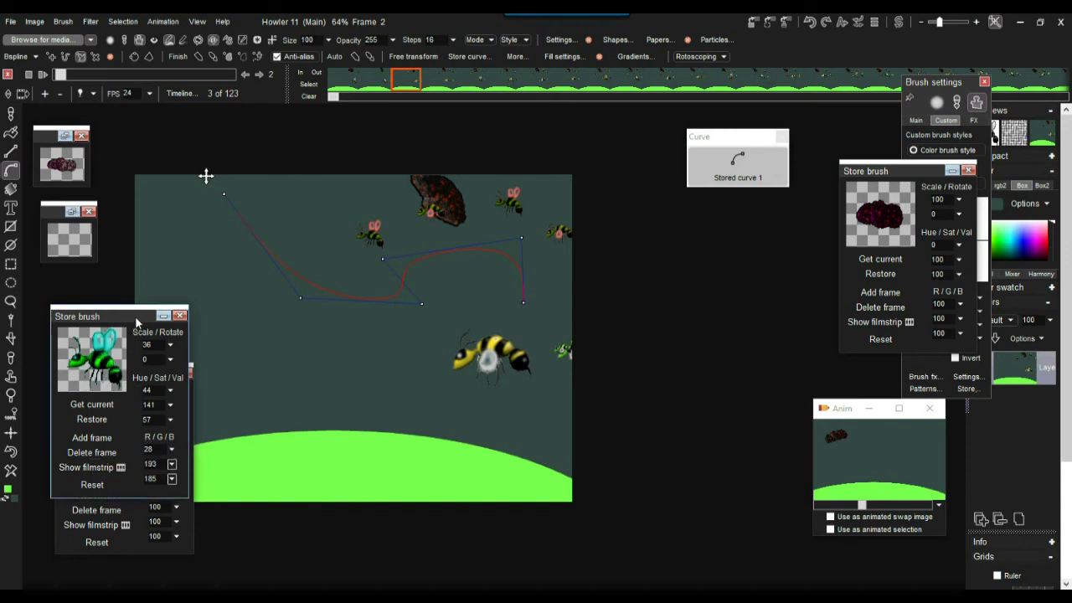
pyautogui.click(258, 58)
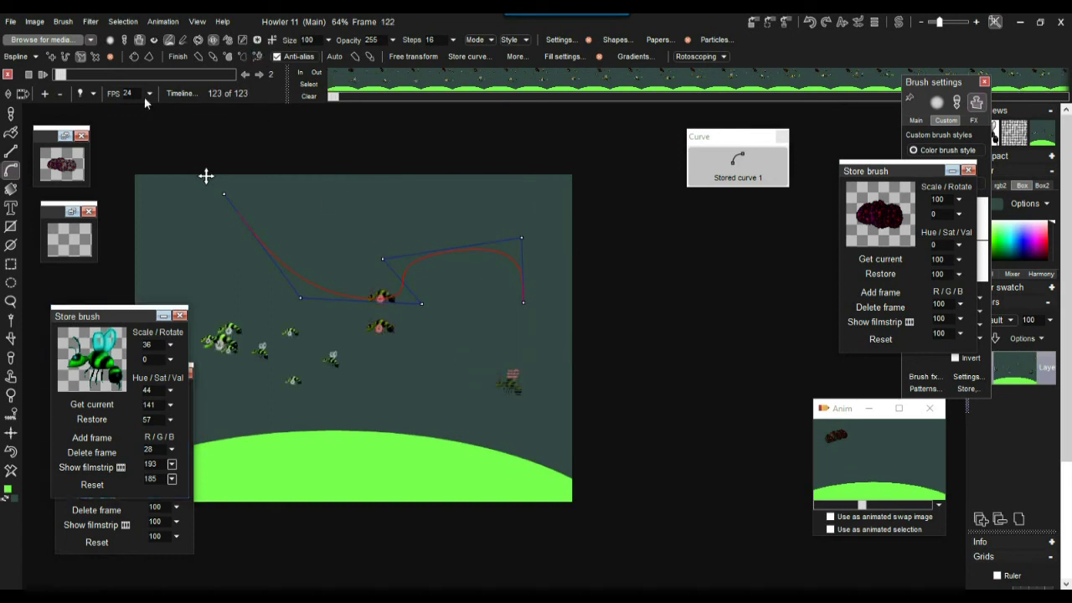
# Play the animation and scrub through its frames to check the turquoise-winged bee's path up close, ending at frame 40
pyautogui.moveTo(748, 139); pyautogui.dragTo(985, 510)
pyautogui.moveTo(315, 253); pyautogui.dragTo(443, 242)
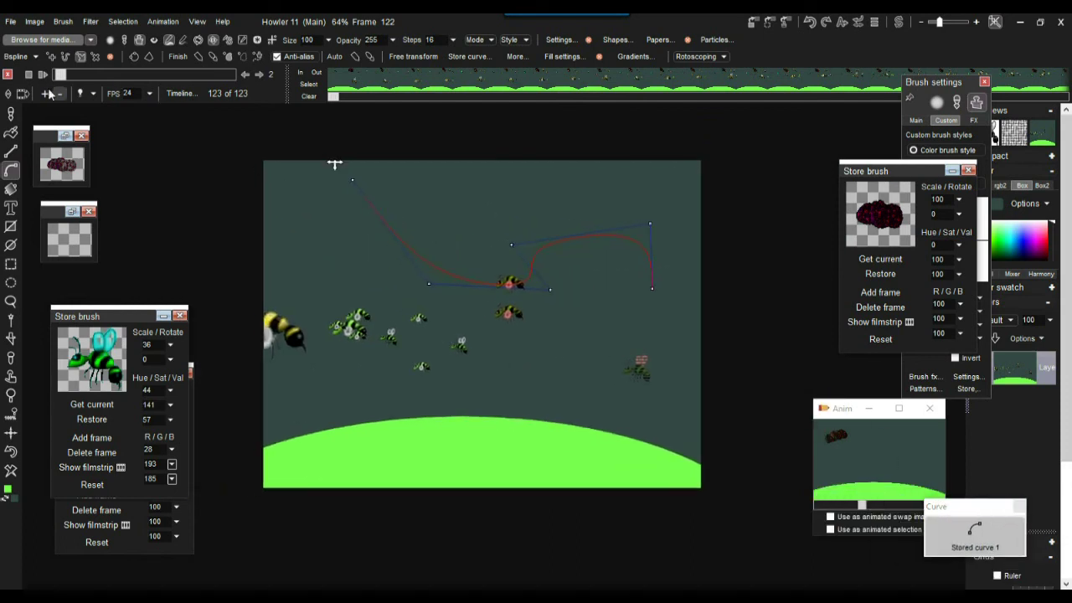
pyautogui.click(11, 114)
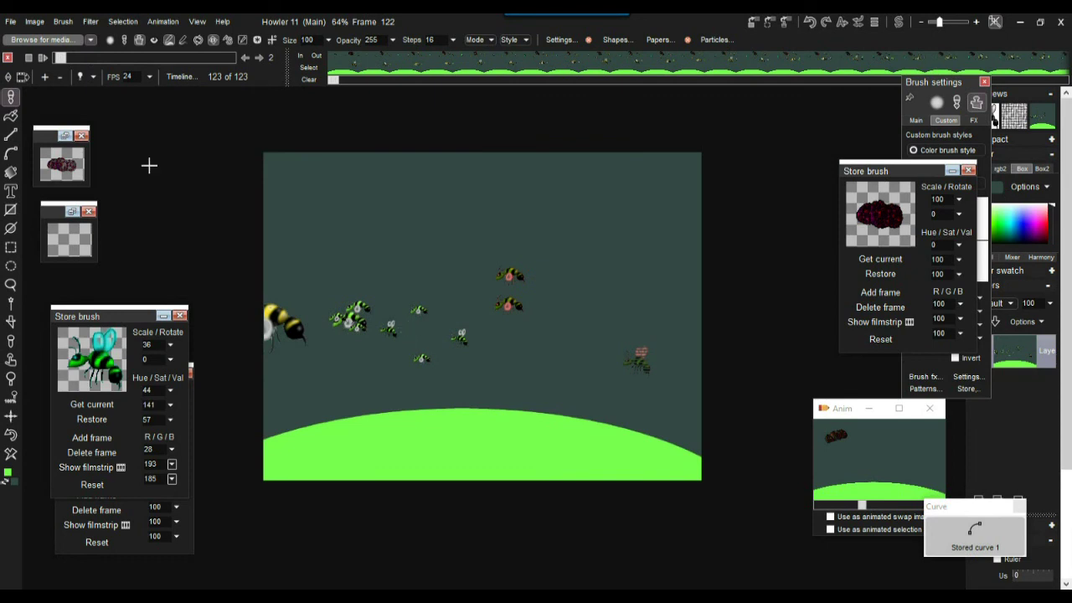
pyautogui.click(9, 153)
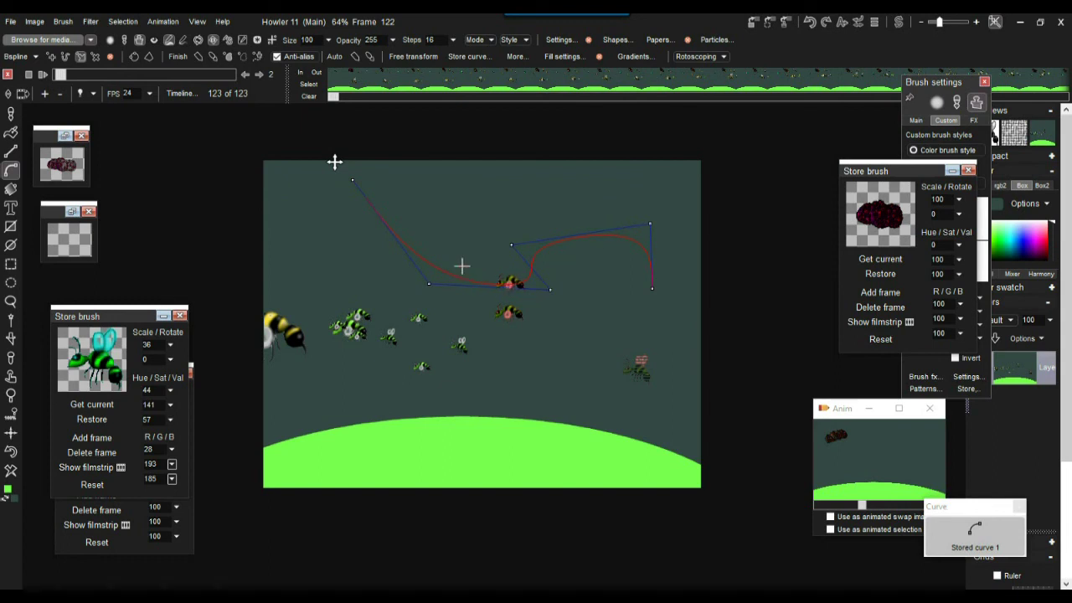
pyautogui.moveTo(235, 75); pyautogui.dragTo(72, 75)
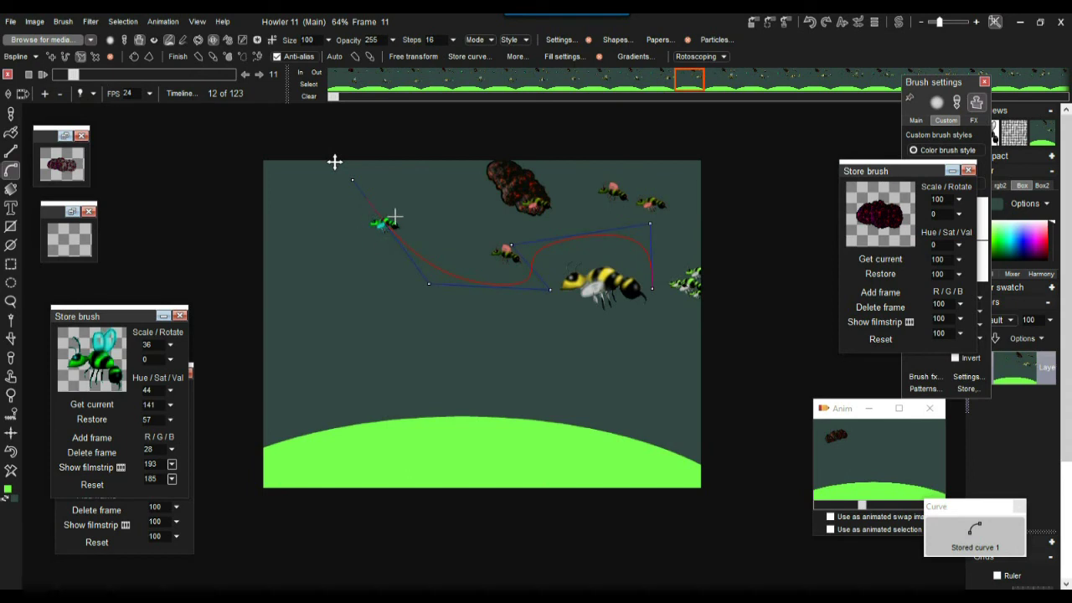
pyautogui.scroll(5, 406, 220)
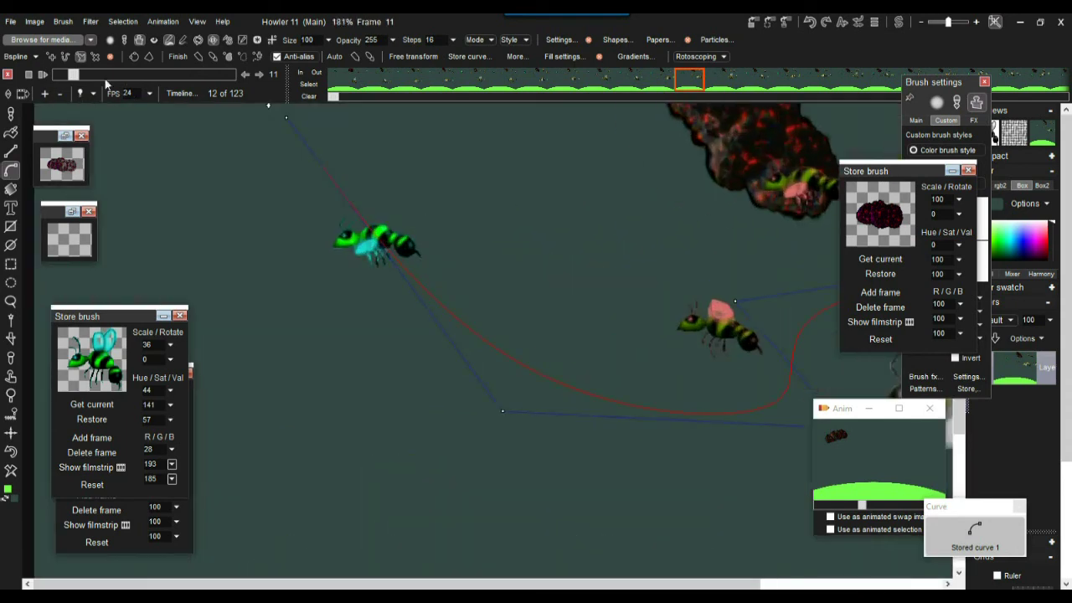
pyautogui.moveTo(73, 75); pyautogui.dragTo(138, 82)
pyautogui.moveTo(486, 240); pyautogui.dragTo(566, 334)
pyautogui.click(42, 75)
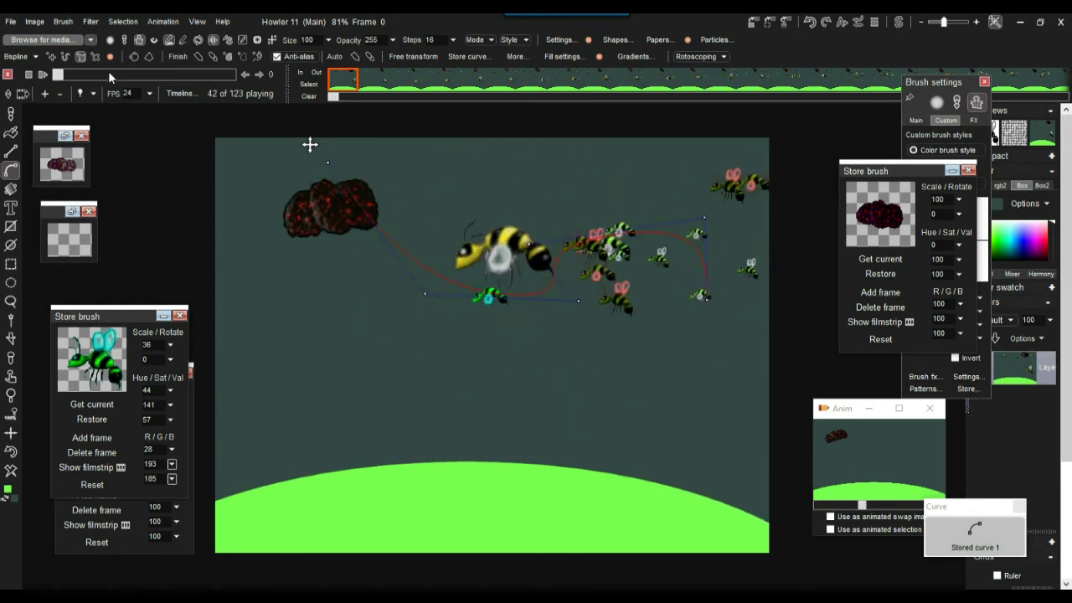
pyautogui.moveTo(60, 75); pyautogui.dragTo(114, 76)
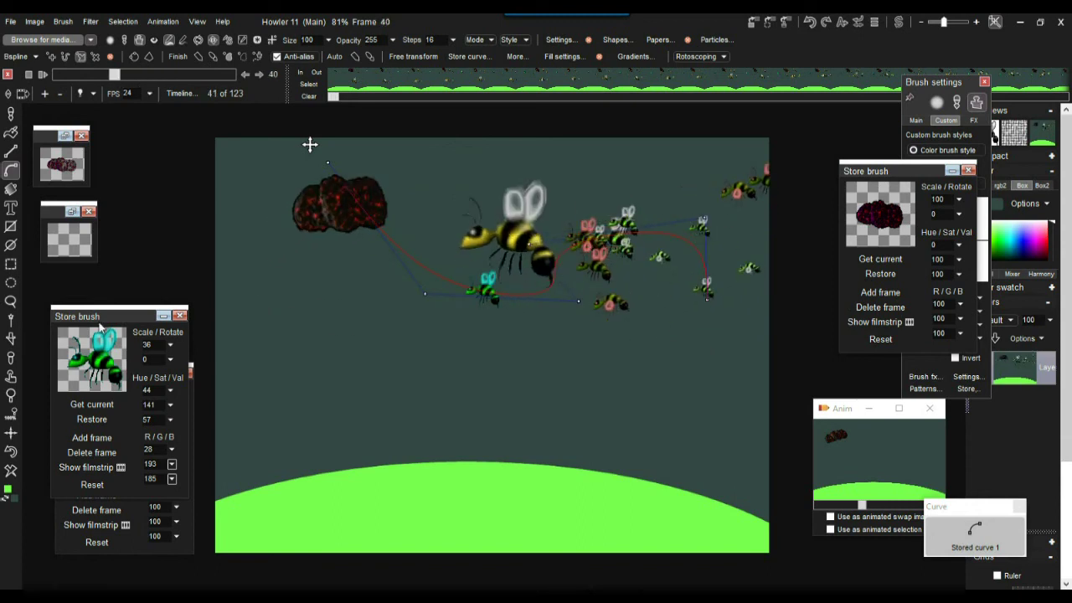
# Show the filmstrip of the stored bee brush and look through its animation frames
pyautogui.moveTo(99, 316)
pyautogui.mouseDown()
pyautogui.moveTo(102, 283)
pyautogui.moveTo(170, 128)
pyautogui.mouseUp()
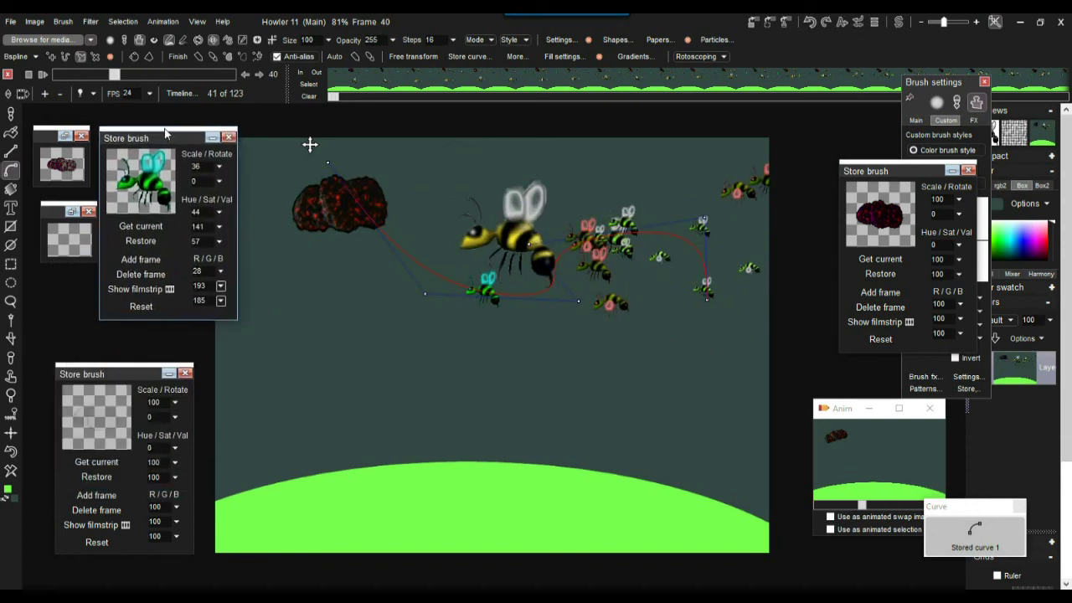
pyautogui.click(160, 278)
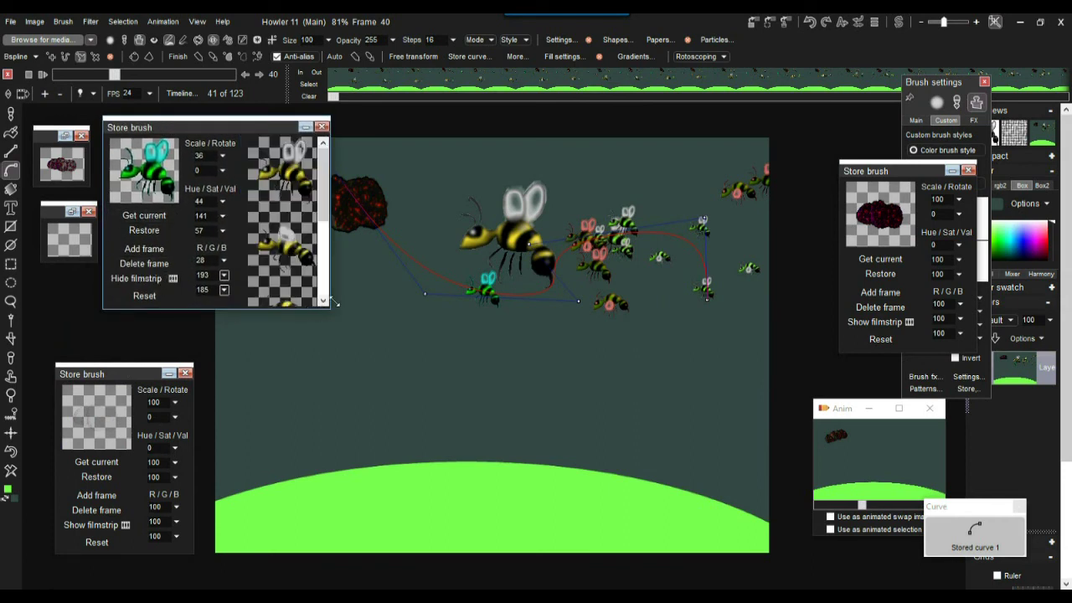
pyautogui.scroll(-3, 333, 297)
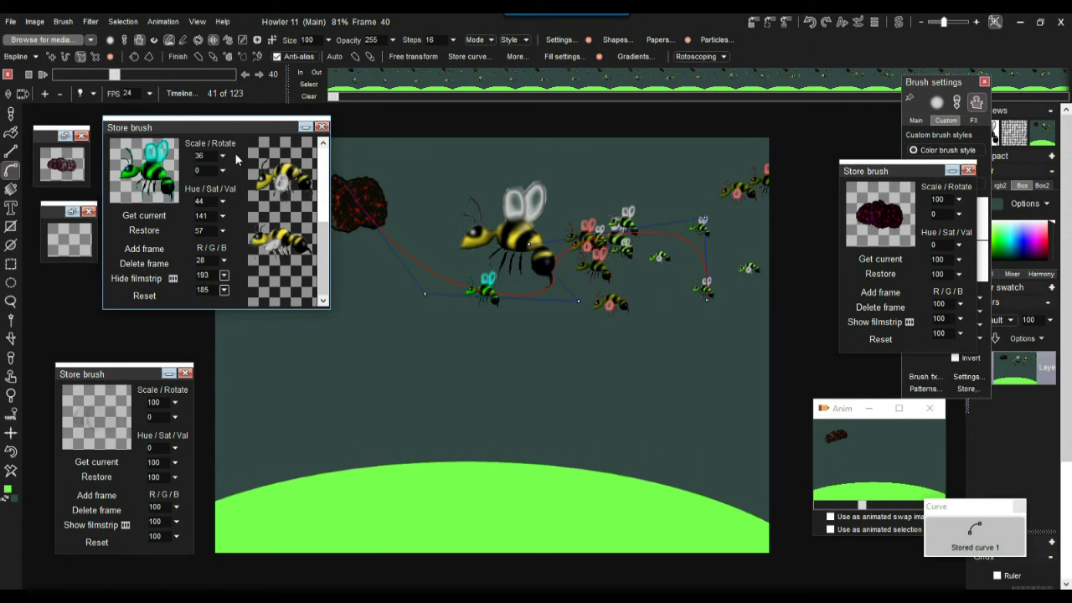
pyautogui.moveTo(222, 130)
pyautogui.mouseDown()
pyautogui.moveTo(244, 161)
pyautogui.moveTo(284, 317)
pyautogui.moveTo(245, 283)
pyautogui.mouseUp()
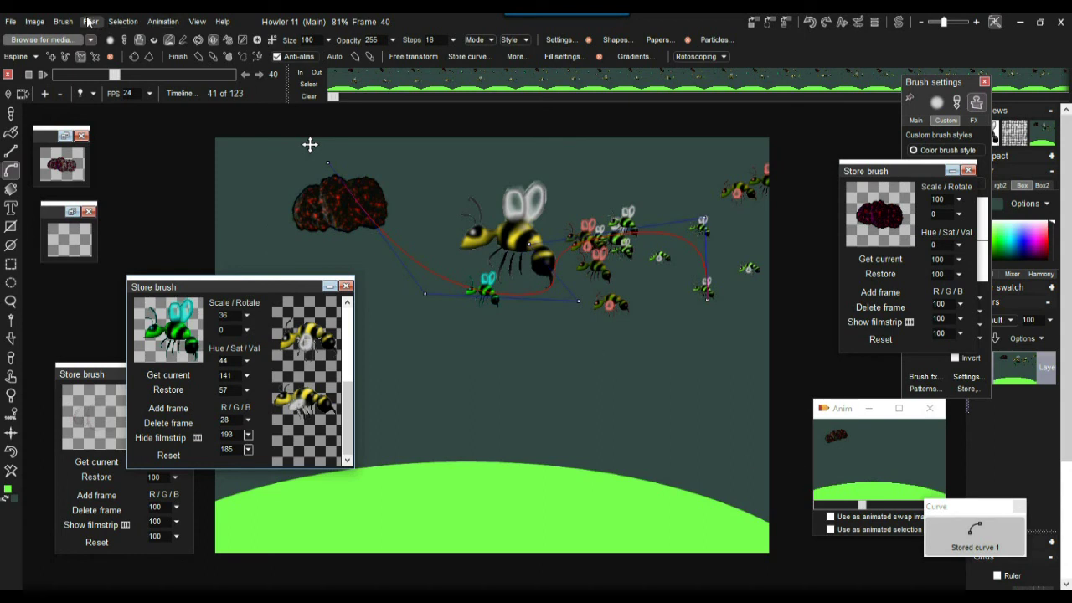
# Start loading a brush image sequence and check the poserrun2-colorful and poserrun folders under 7 - ANIMATIONS in the Presentation folder
pyautogui.click(61, 24)
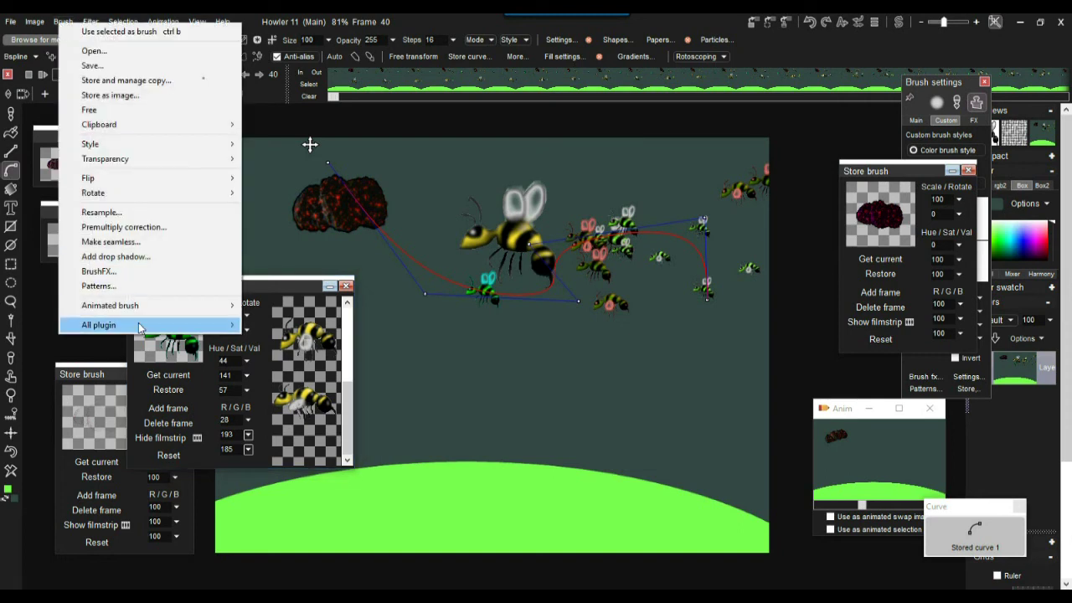
pyautogui.moveTo(145, 312)
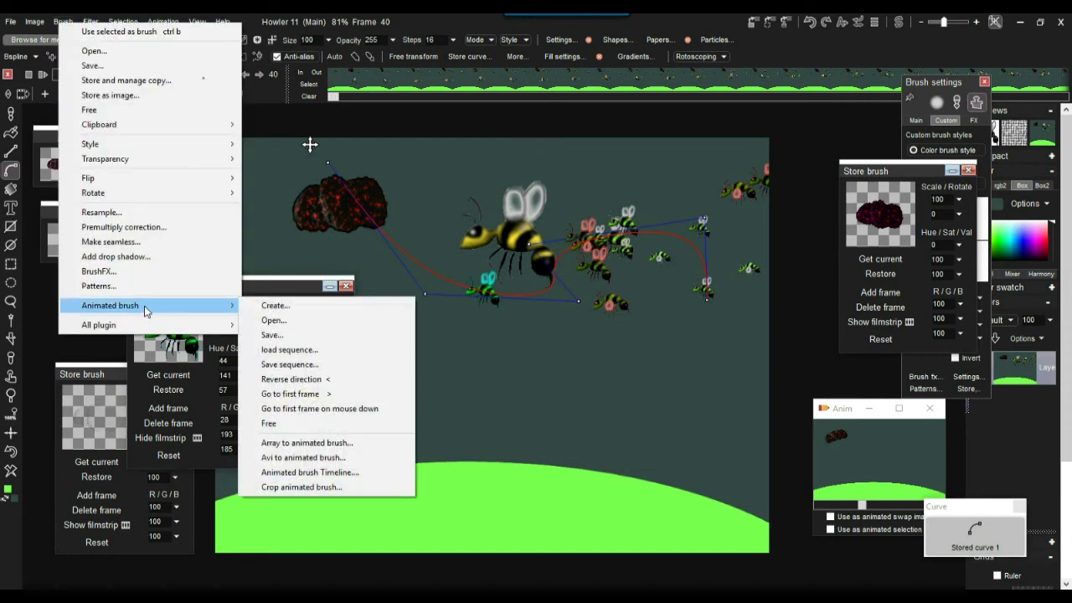
pyautogui.click(329, 356)
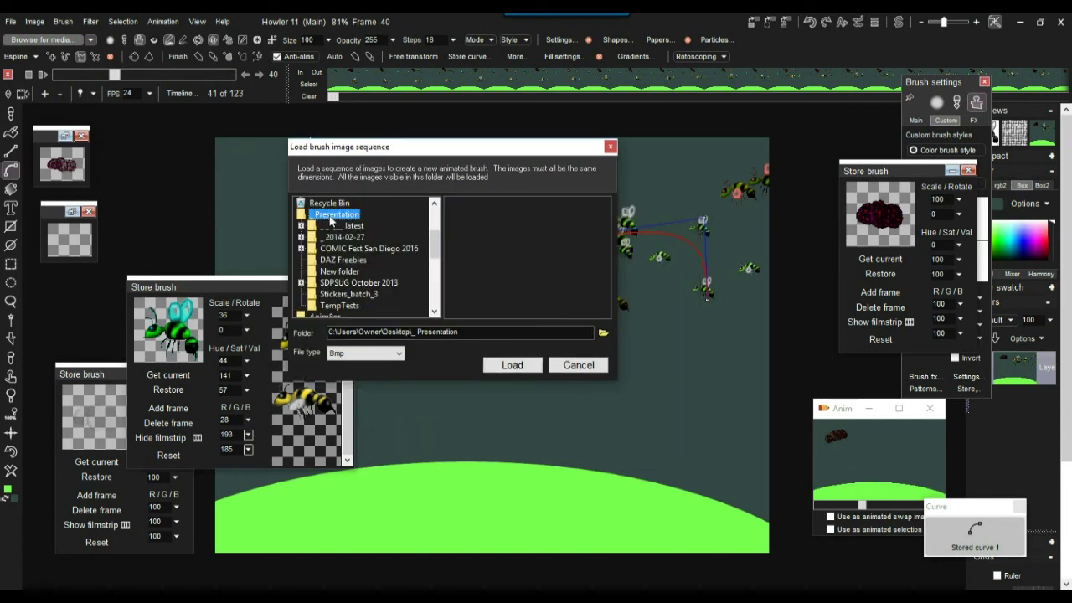
pyautogui.doubleClick(343, 226)
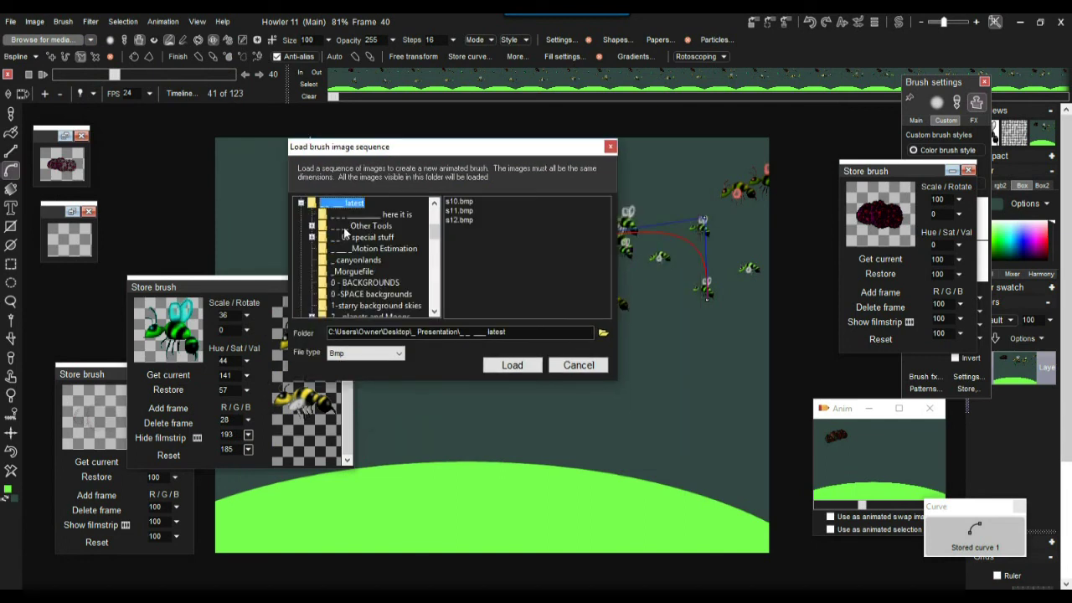
pyautogui.moveTo(435, 229)
pyautogui.mouseDown()
pyautogui.moveTo(436, 250)
pyautogui.moveTo(437, 238)
pyautogui.mouseUp()
pyautogui.moveTo(438, 239); pyautogui.dragTo(438, 260)
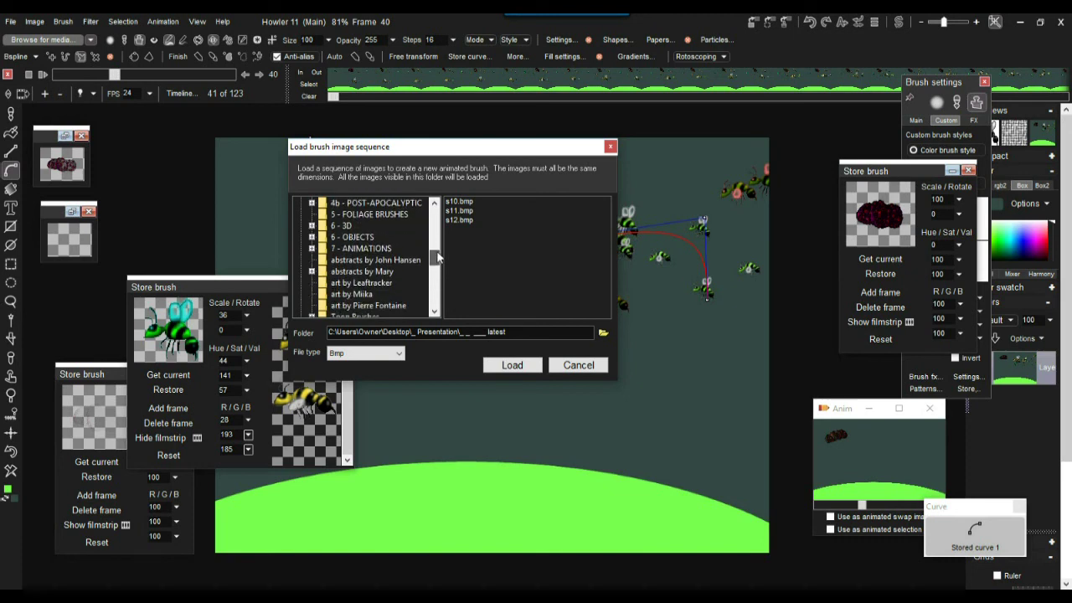
pyautogui.doubleClick(373, 249)
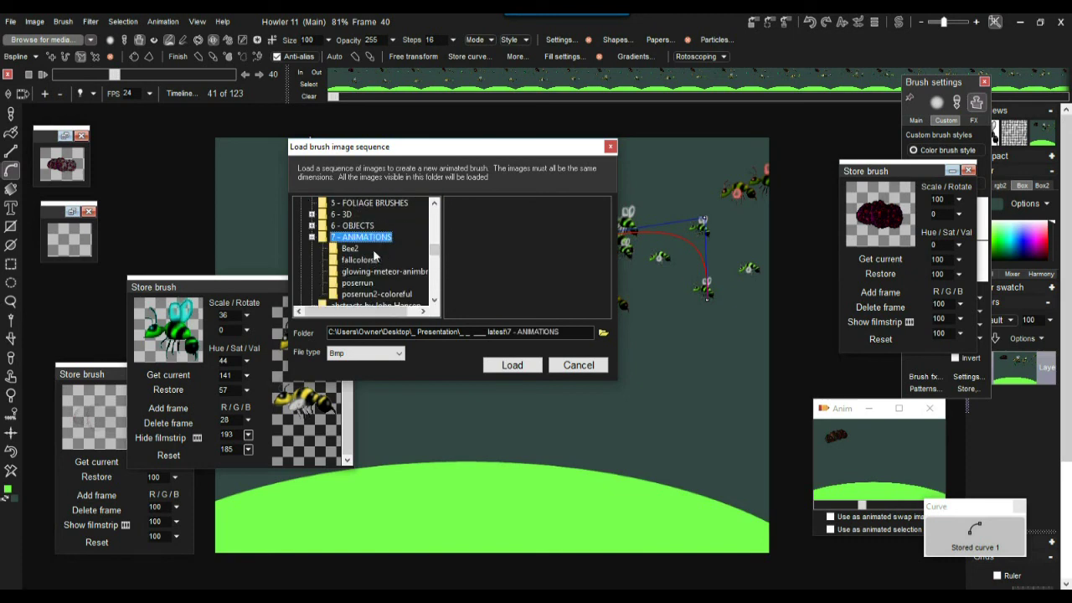
pyautogui.click(372, 295)
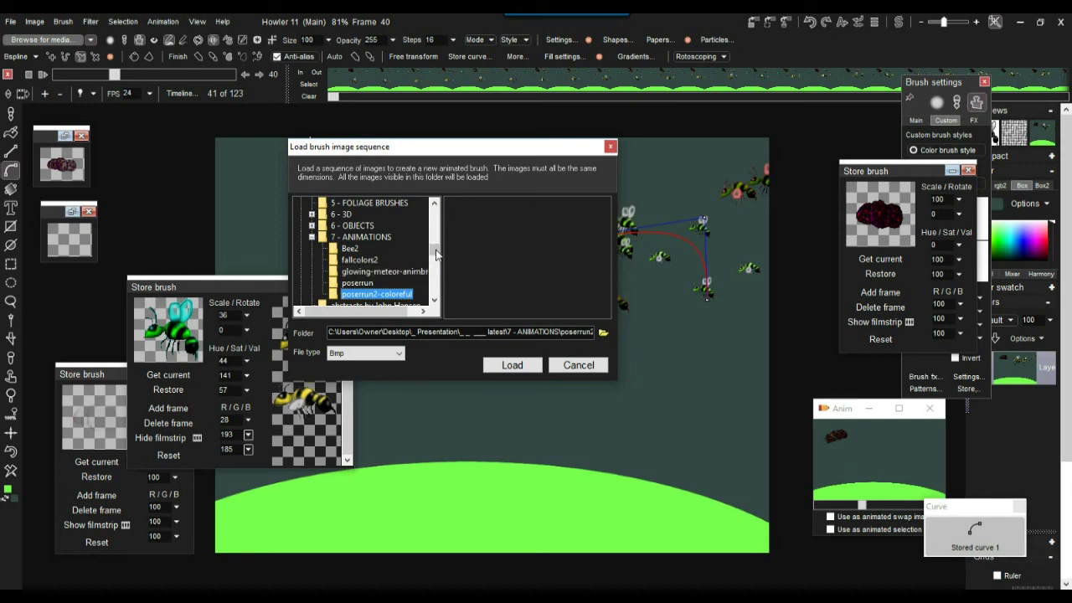
pyautogui.scroll(-1, 437, 252)
pyautogui.click(369, 239)
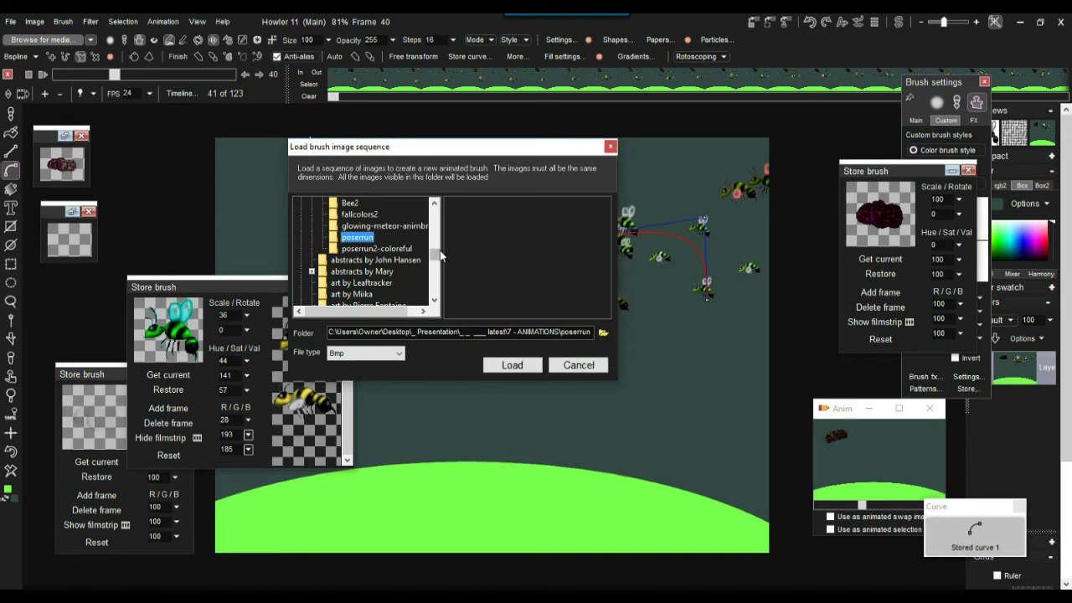
# Expand the Toon Brushes folder and look through the neighbouring folders for an animated brush sequence
pyautogui.moveTo(433, 252); pyautogui.dragTo(443, 266)
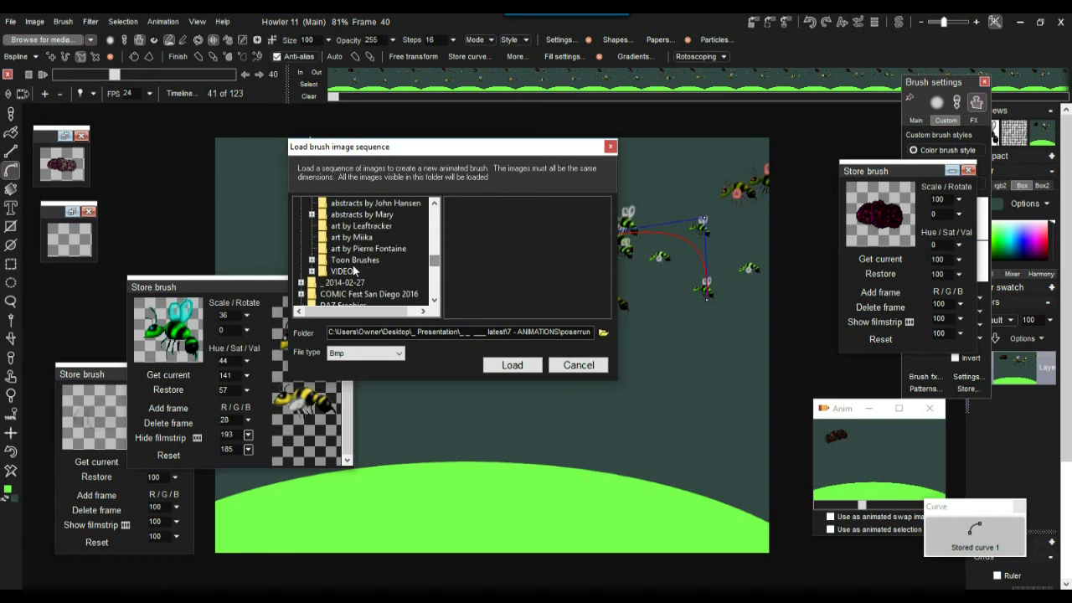
pyautogui.click(311, 261)
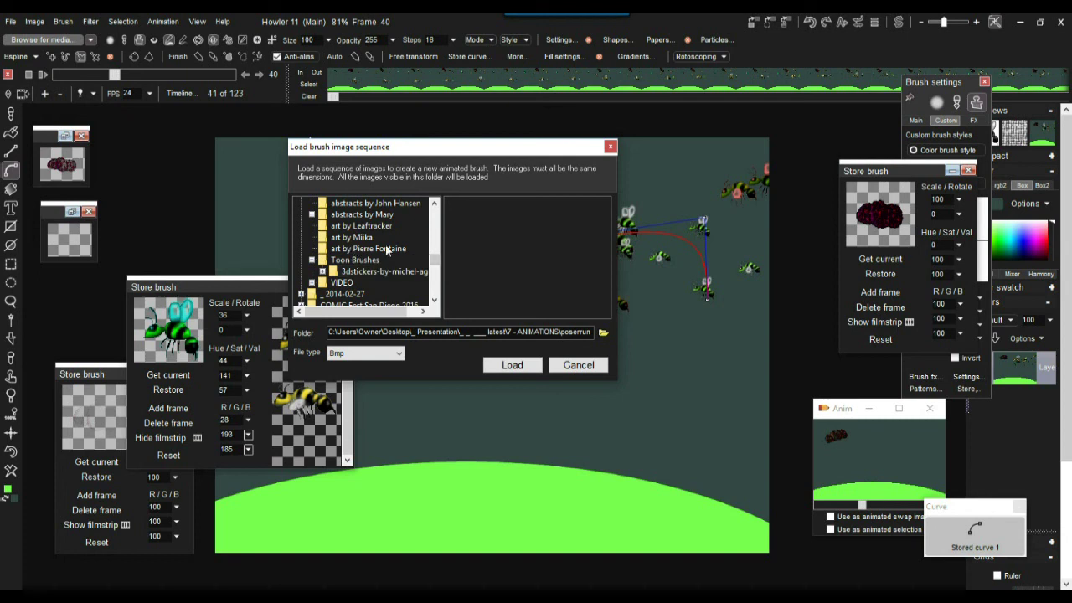
pyautogui.moveTo(436, 269); pyautogui.dragTo(442, 239)
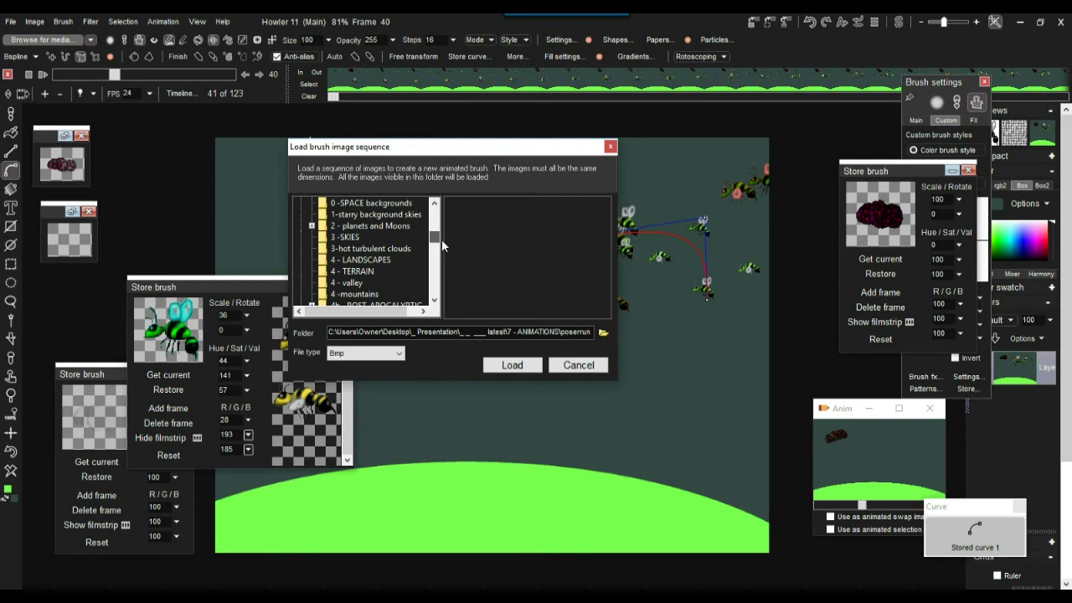
pyautogui.moveTo(441, 239); pyautogui.dragTo(442, 246)
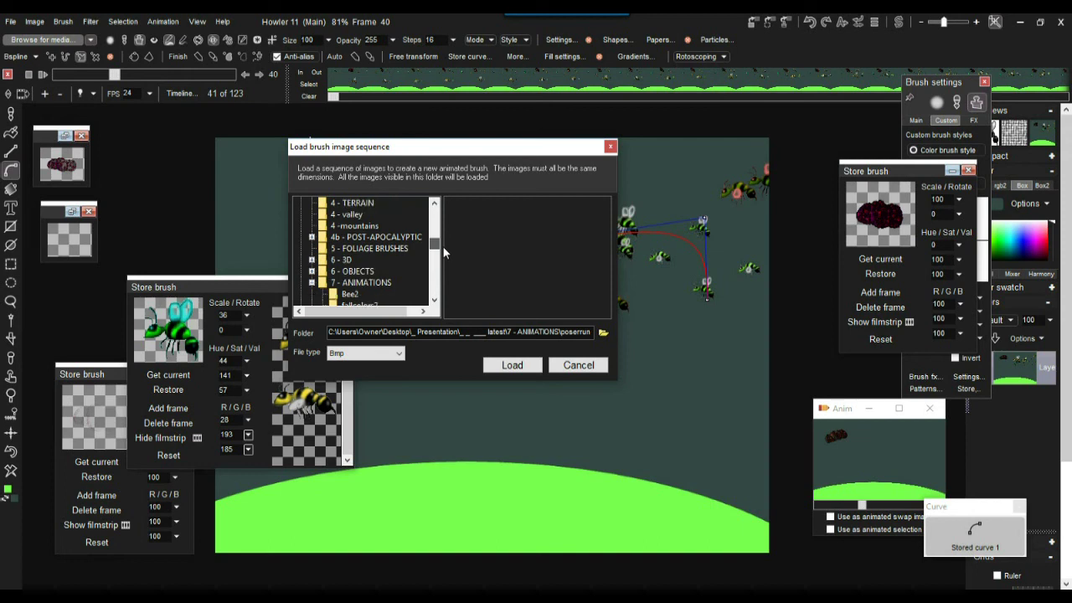
# Expand the 6 - OBJECTS folder and examine its subfolders, including the PEGASUS Starship and fromRingo archives, for brush images
pyautogui.click(311, 271)
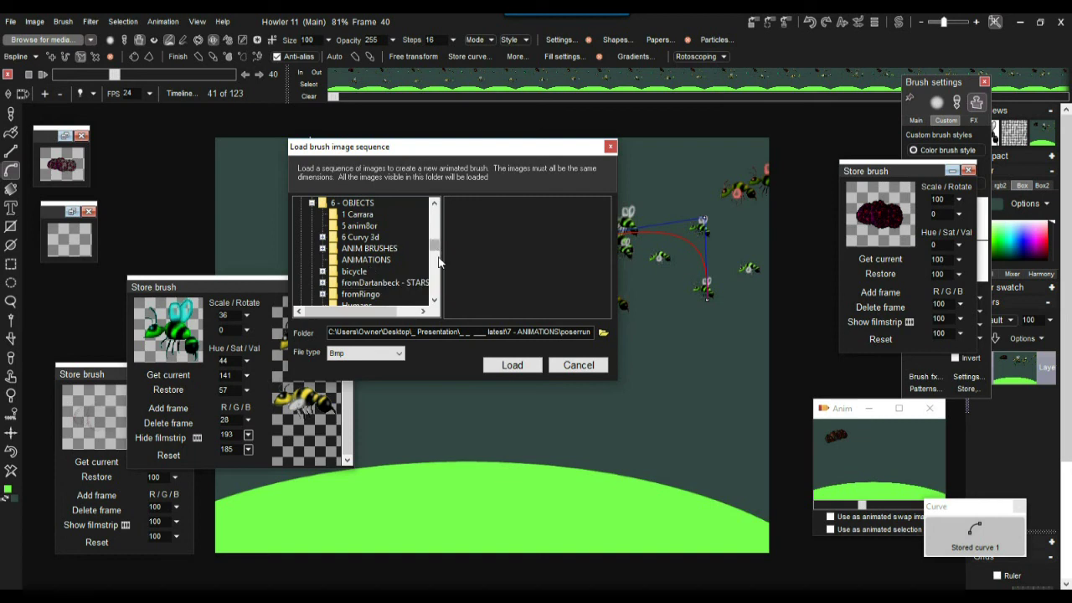
pyautogui.scroll(-2, 435, 253)
pyautogui.scroll(-2, 436, 255)
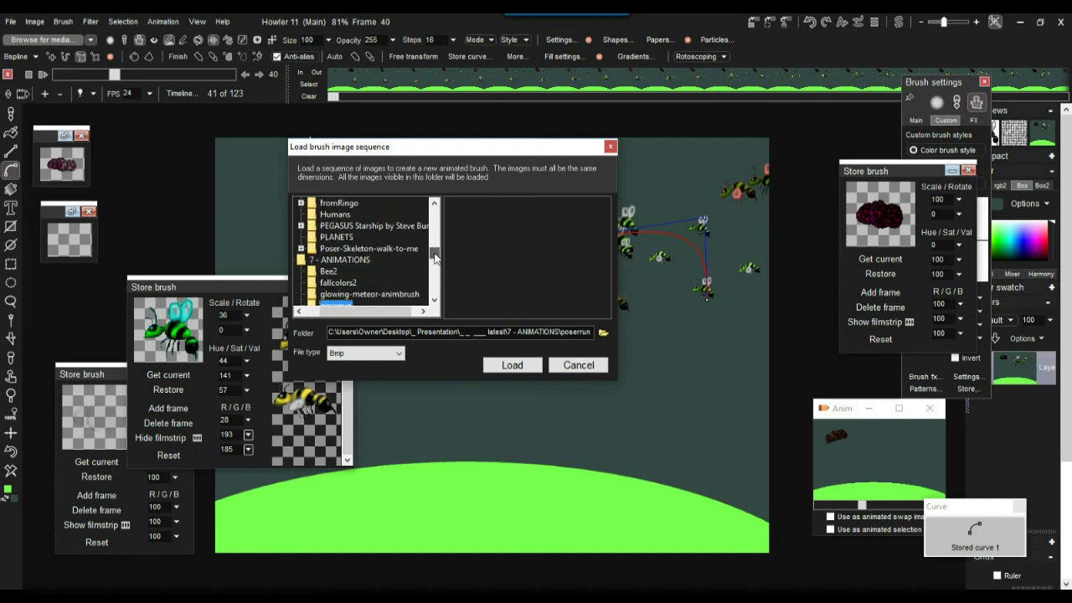
pyautogui.scroll(-3, 435, 261)
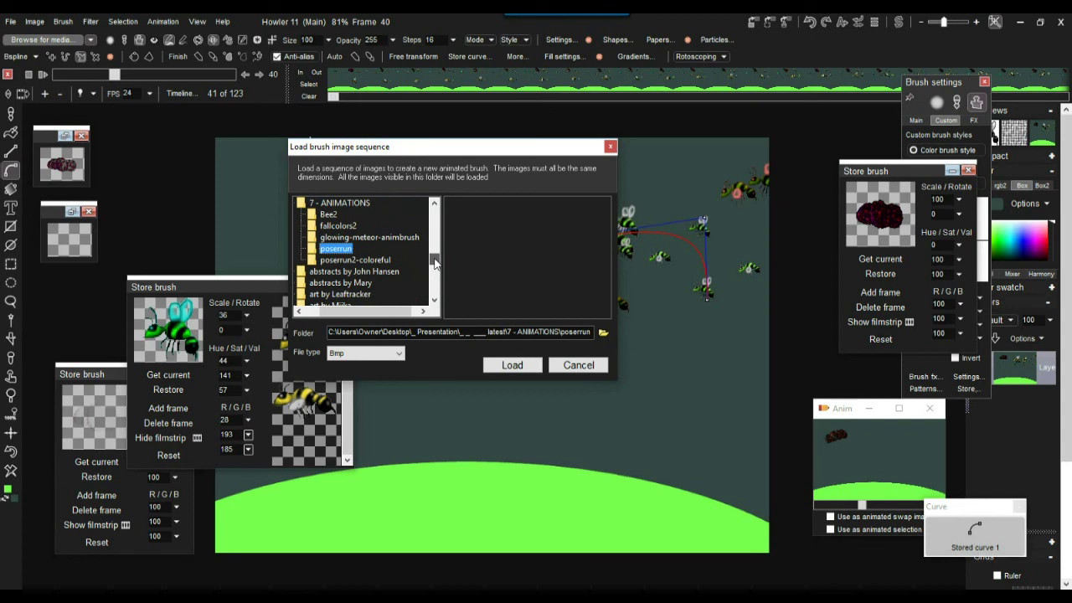
pyautogui.moveTo(435, 264); pyautogui.dragTo(434, 255)
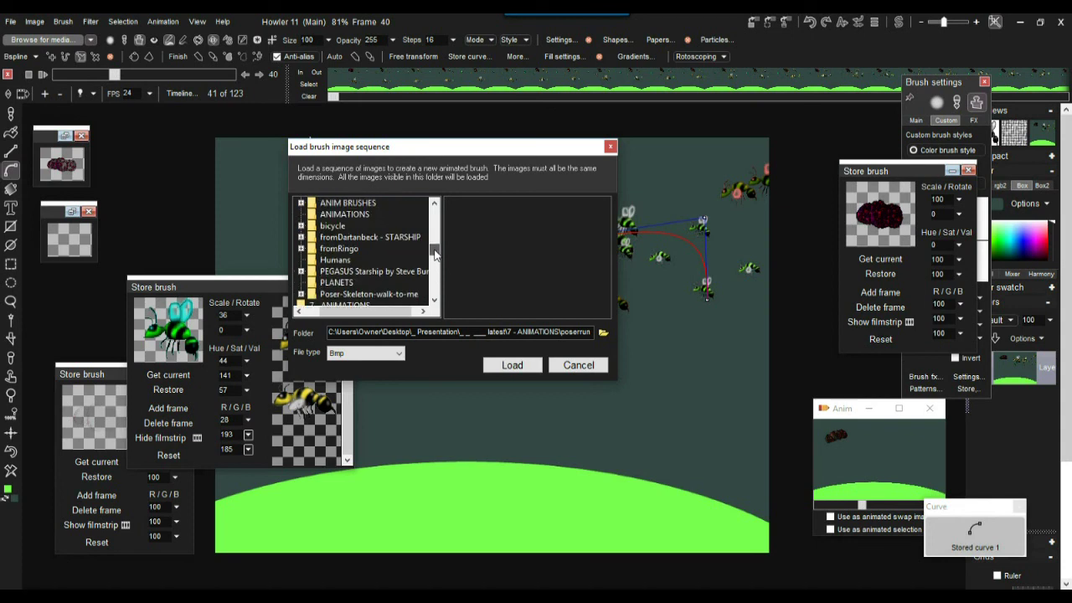
pyautogui.click(317, 262)
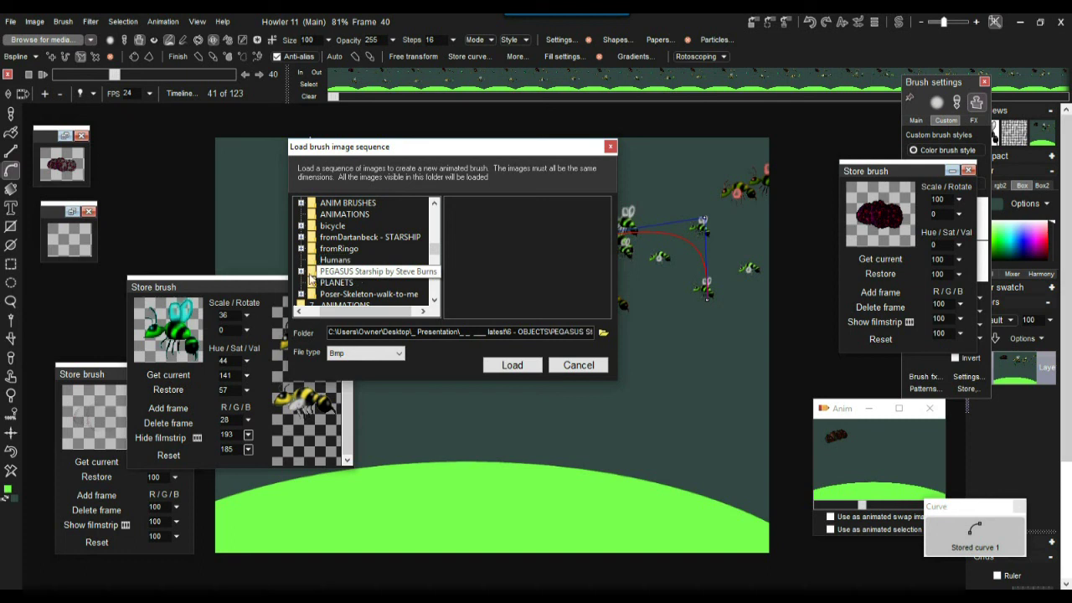
pyautogui.click(315, 274)
pyautogui.click(302, 272)
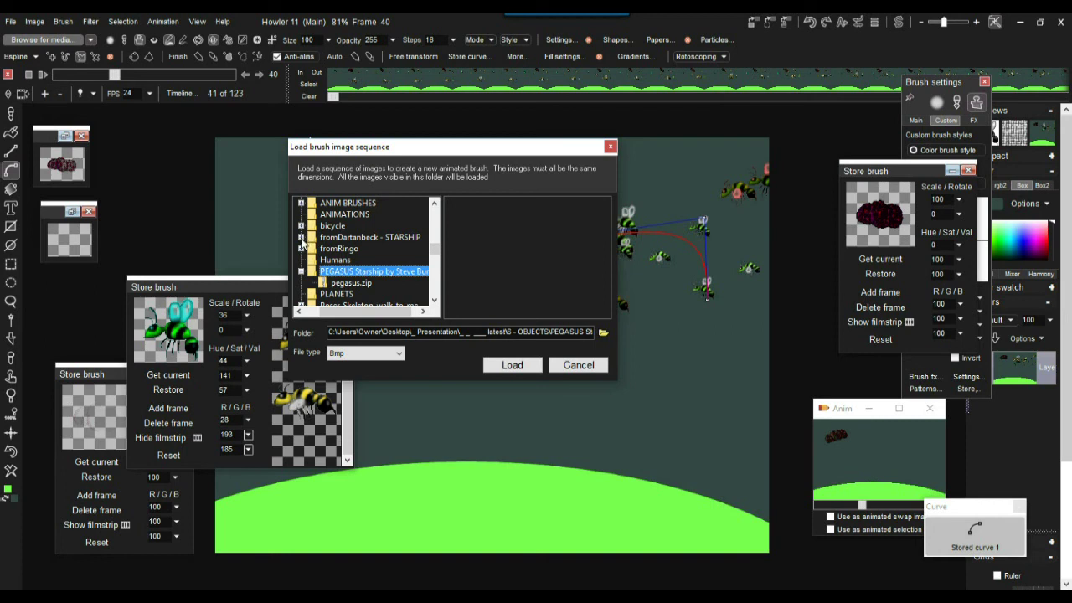
pyautogui.click(301, 249)
pyautogui.click(350, 260)
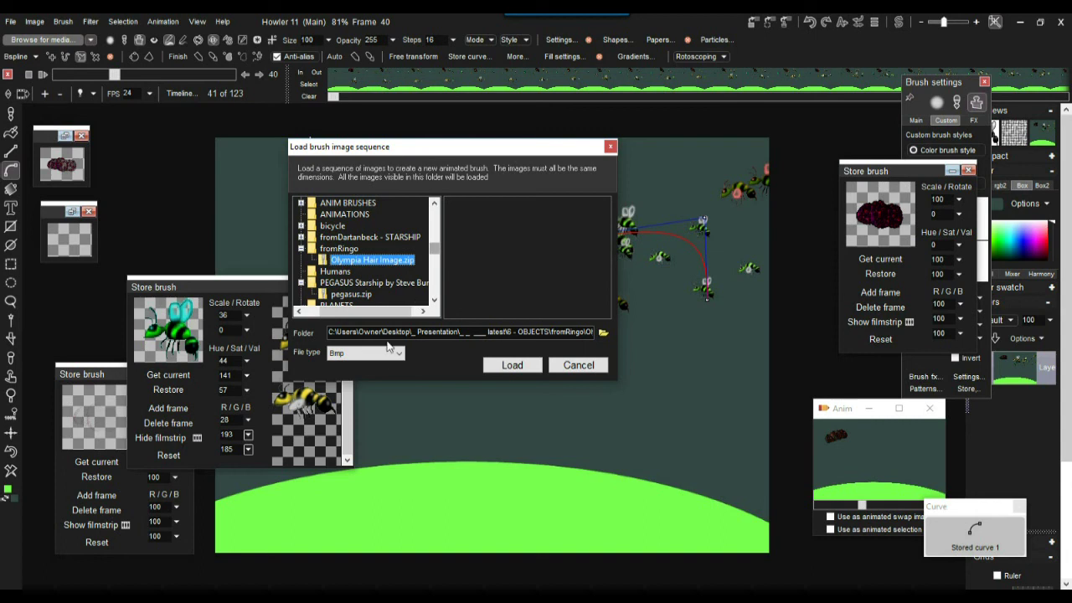
# Set the file type to Targa and choose the Running Man folder inside ANIM BRUSHES
pyautogui.click(399, 355)
pyautogui.click(362, 366)
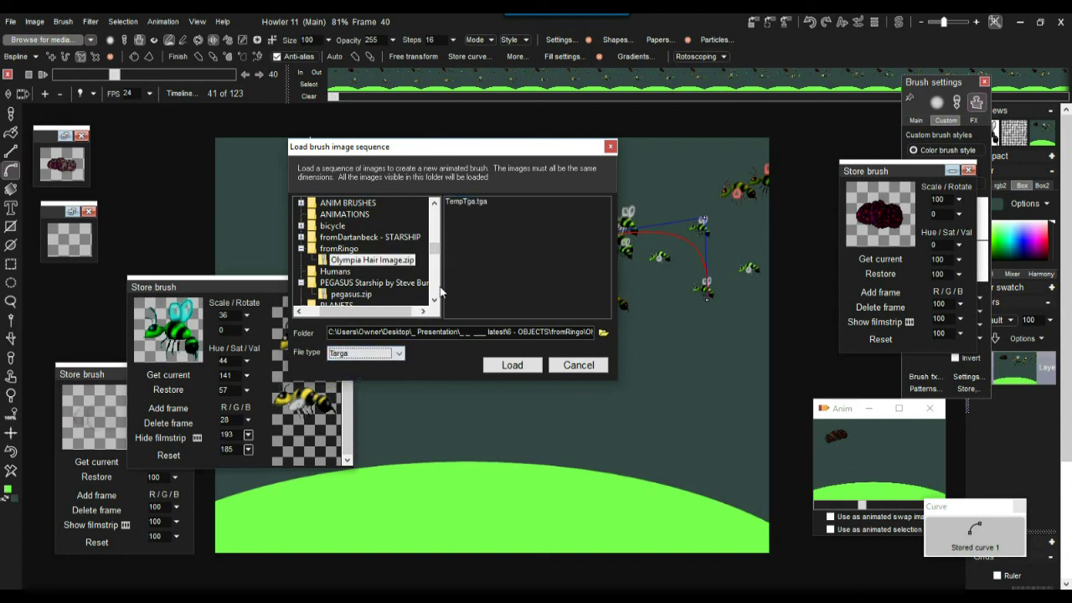
pyautogui.moveTo(436, 249); pyautogui.dragTo(435, 245)
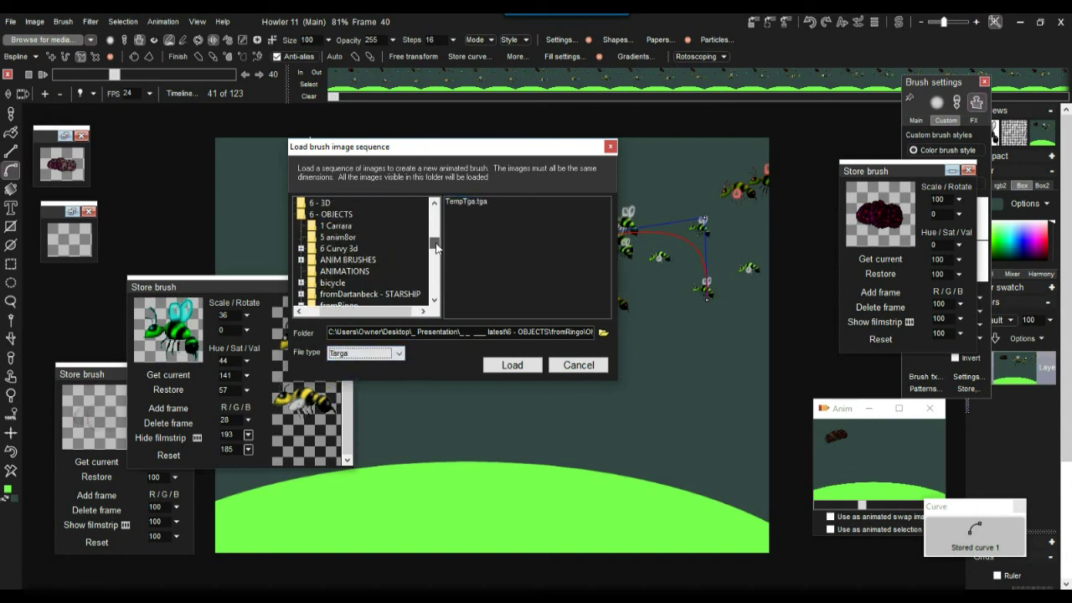
pyautogui.click(315, 262)
pyautogui.click(301, 261)
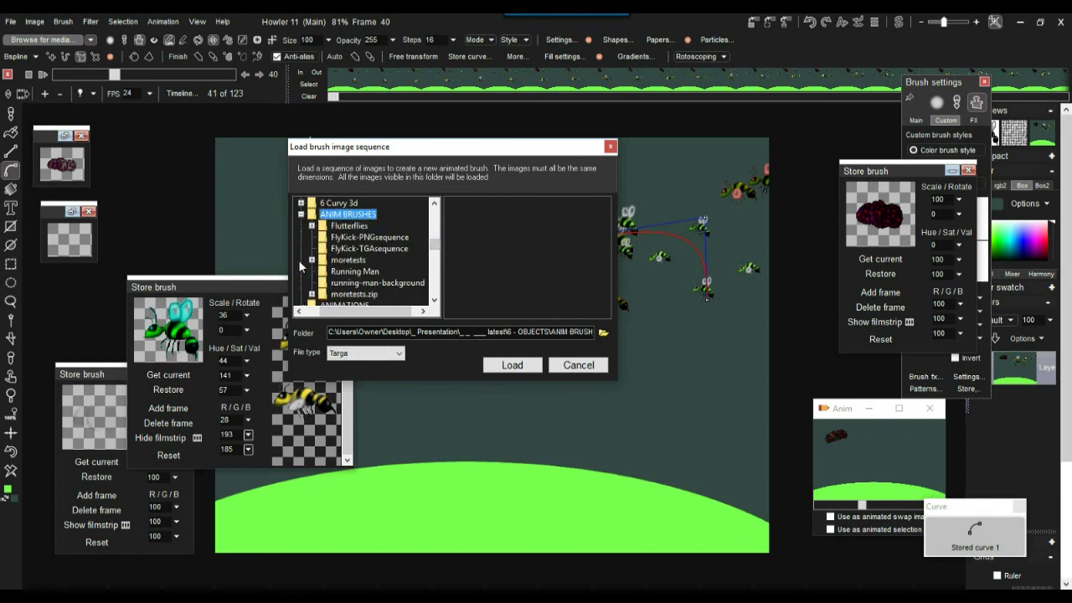
pyautogui.click(342, 271)
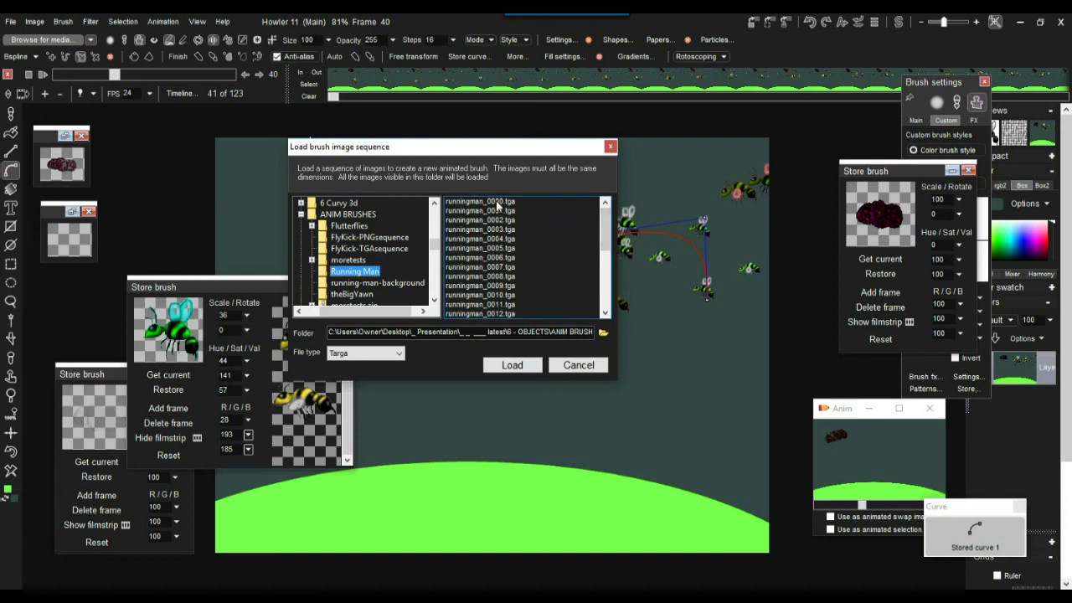
# Compare the Bmp and Targa file types for the Running Man folder, and load its Targa sequence with runningman_0000.tga selected
pyautogui.moveTo(605, 220)
pyautogui.mouseDown()
pyautogui.moveTo(603, 283)
pyautogui.moveTo(600, 222)
pyautogui.moveTo(553, 192)
pyautogui.moveTo(607, 222)
pyautogui.moveTo(609, 295)
pyautogui.moveTo(605, 220)
pyautogui.mouseUp()
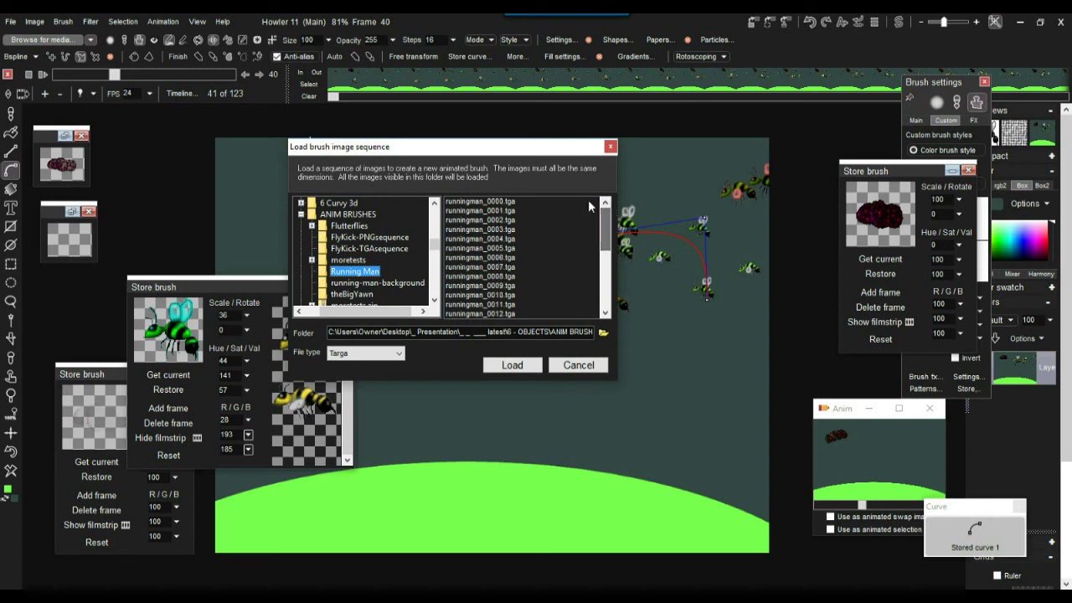
pyautogui.click(501, 221)
pyautogui.moveTo(503, 225)
pyautogui.mouseDown()
pyautogui.moveTo(503, 304)
pyautogui.moveTo(502, 203)
pyautogui.mouseUp()
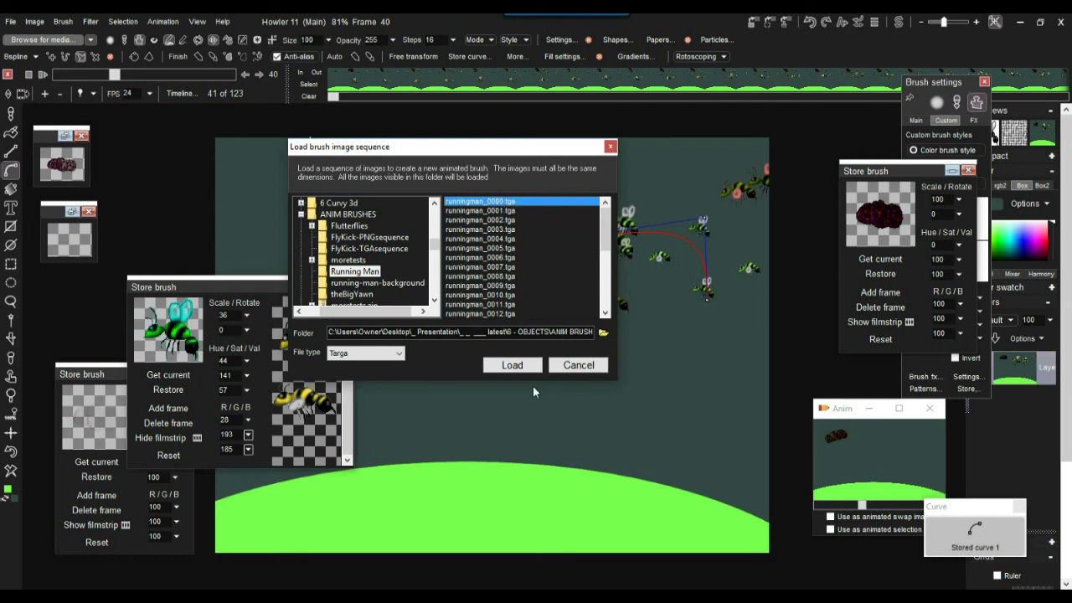
pyautogui.click(383, 356)
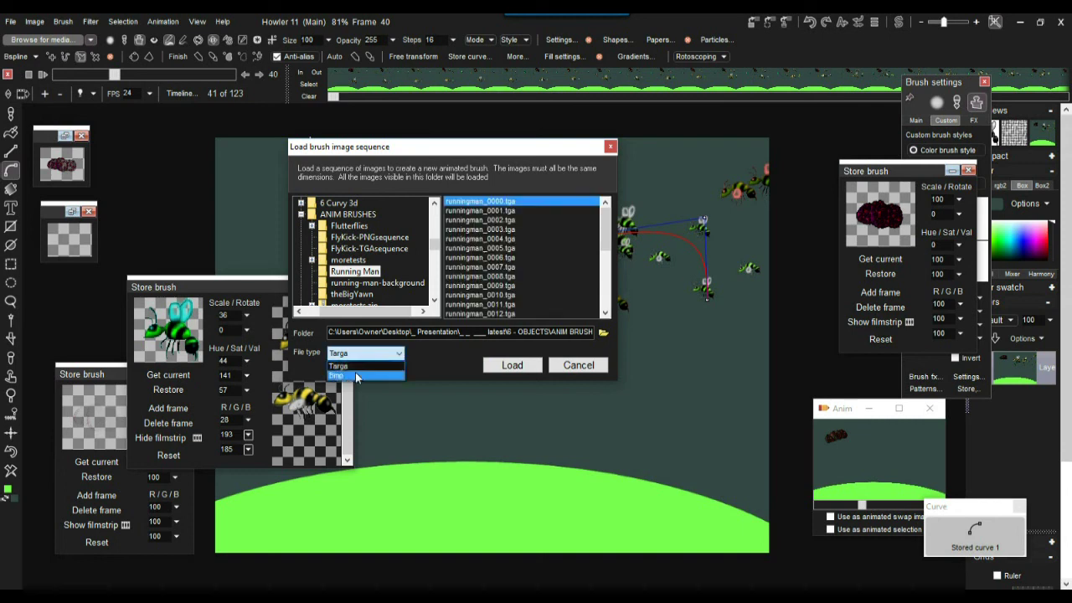
pyautogui.click(355, 371)
pyautogui.click(355, 360)
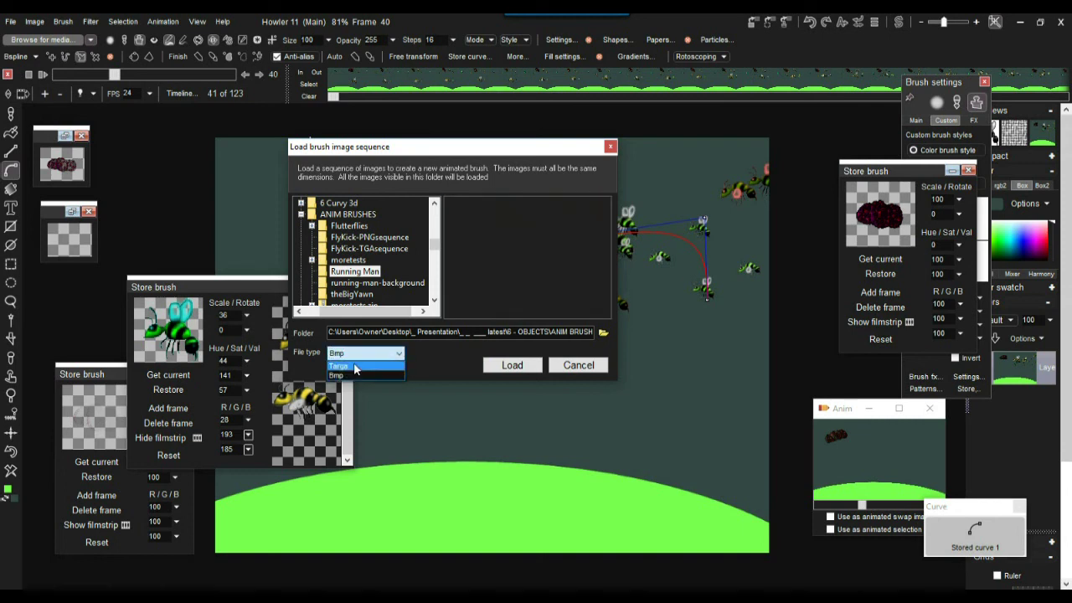
pyautogui.click(355, 378)
pyautogui.click(498, 203)
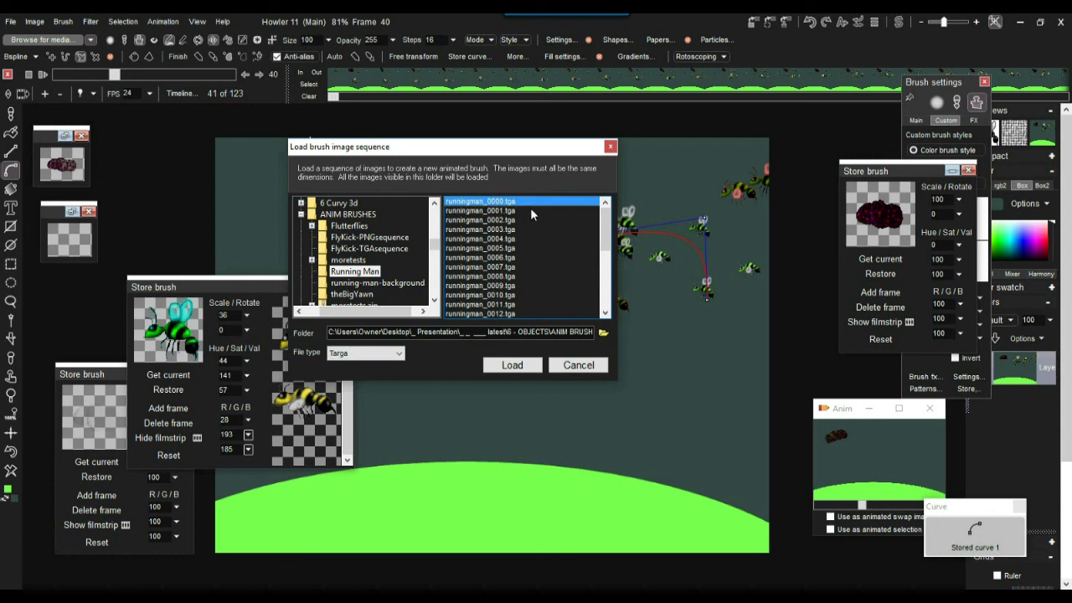
pyautogui.click(513, 366)
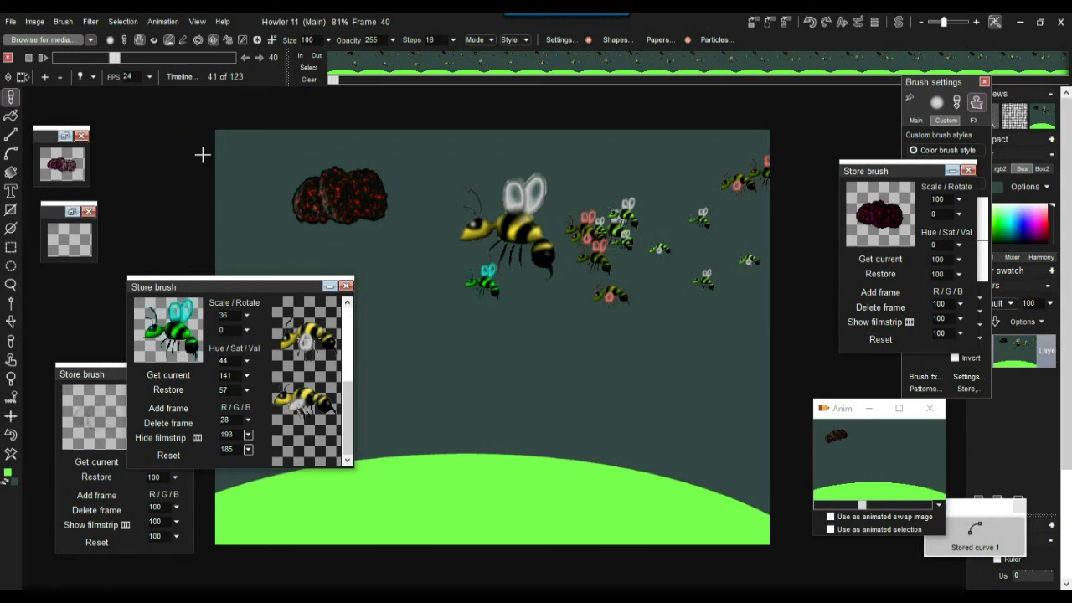
# Store and manage a copy of the loaded running-man brush, and place its window over the canvas beside the bee
pyautogui.click(62, 22)
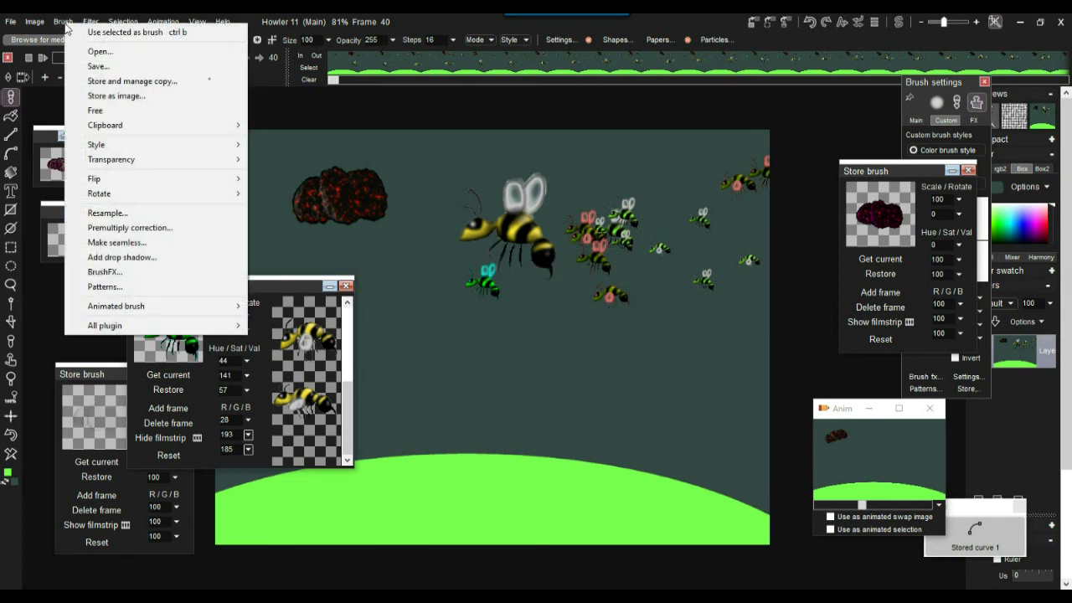
pyautogui.click(113, 81)
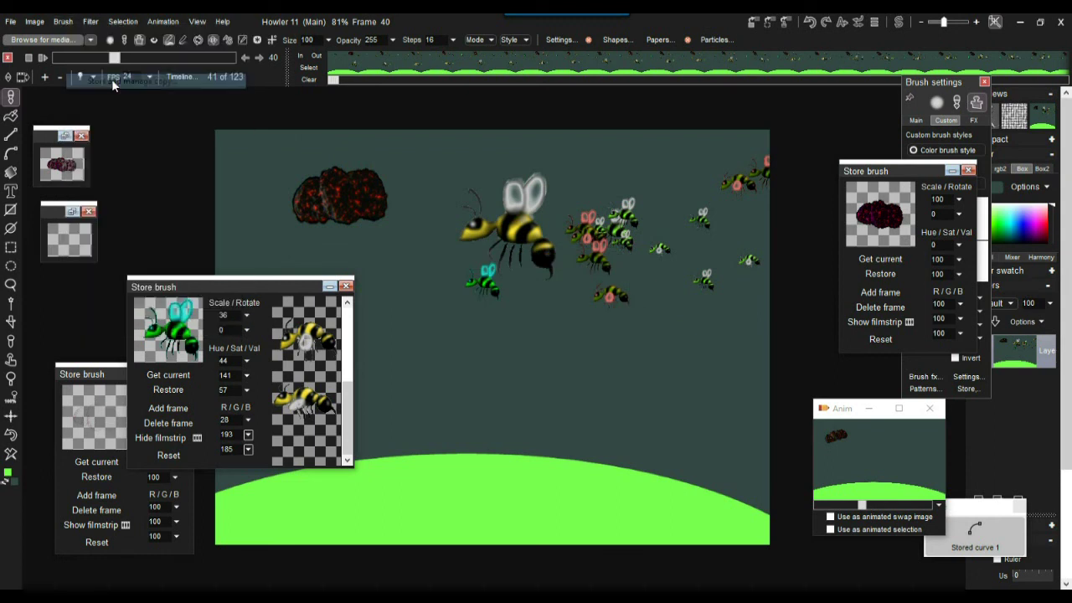
pyautogui.moveTo(122, 210); pyautogui.dragTo(454, 165)
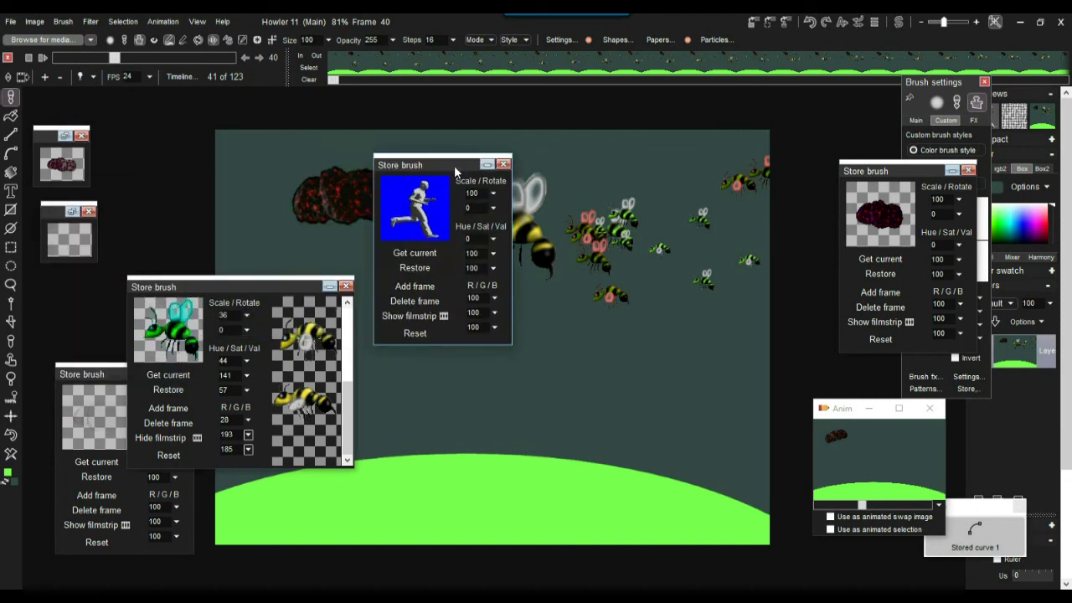
# Show the running-man brush's filmstrip, look through its frames, and move its window to the canvas's right side
pyautogui.click(421, 316)
pyautogui.moveTo(595, 193); pyautogui.dragTo(598, 344)
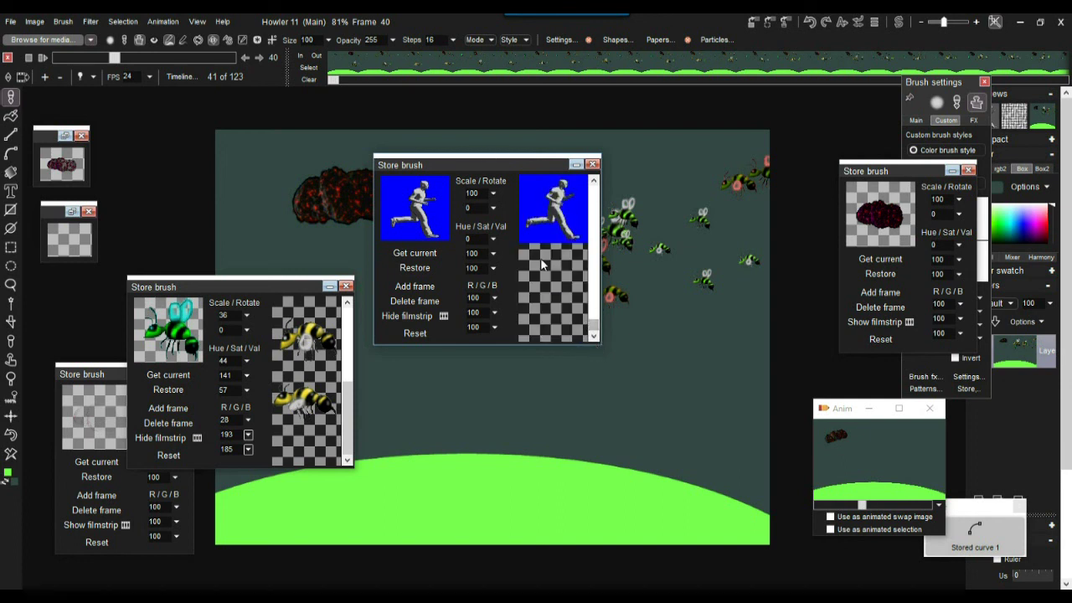
pyautogui.moveTo(594, 324); pyautogui.dragTo(610, 174)
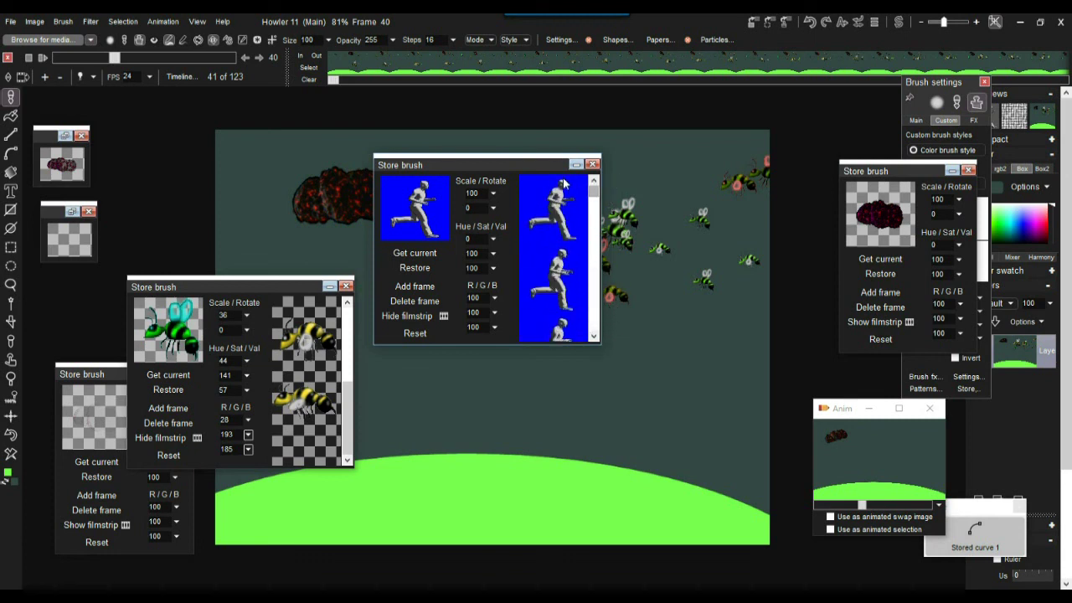
pyautogui.moveTo(449, 164); pyautogui.dragTo(751, 174)
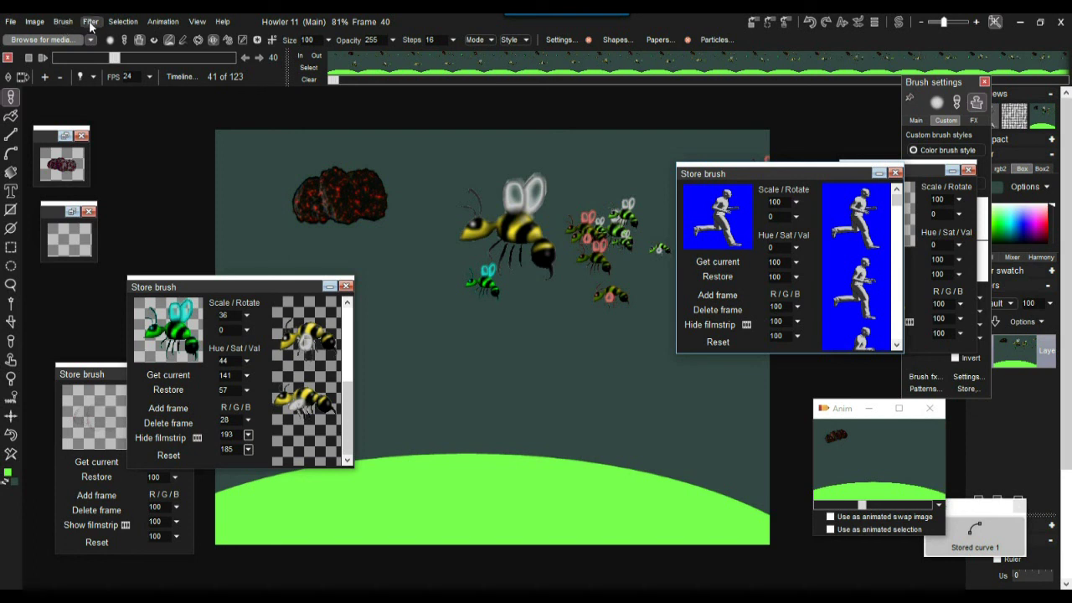
pyautogui.click(63, 22)
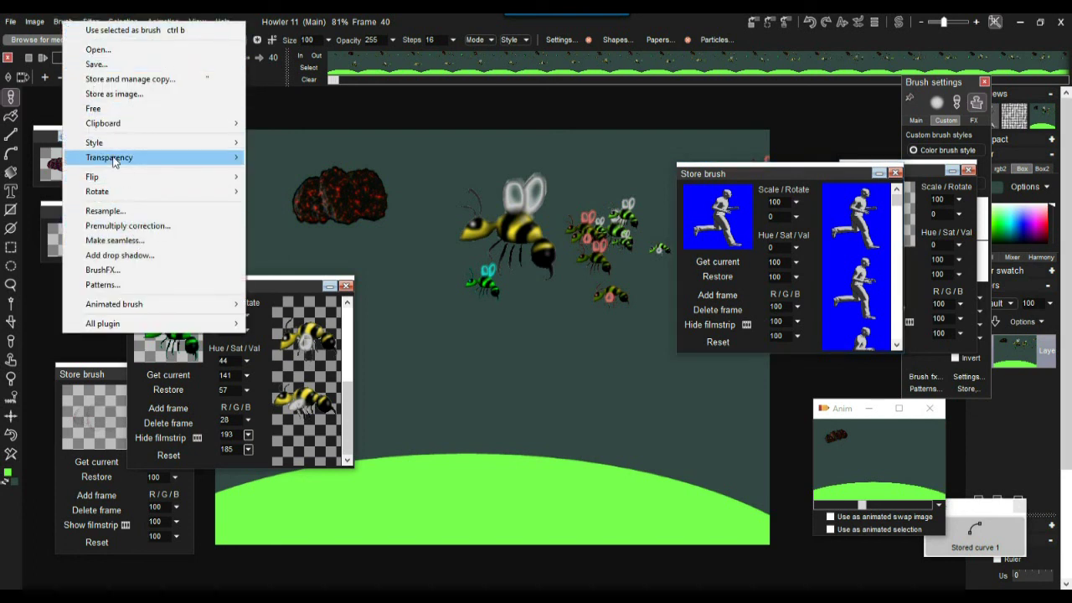
pyautogui.moveTo(113, 160)
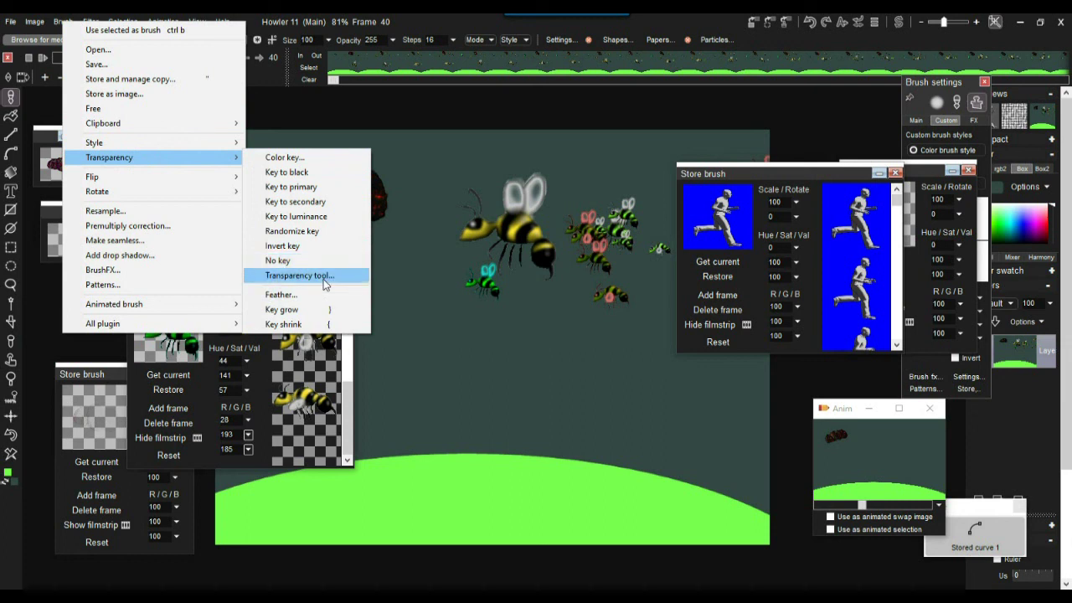
pyautogui.click(288, 157)
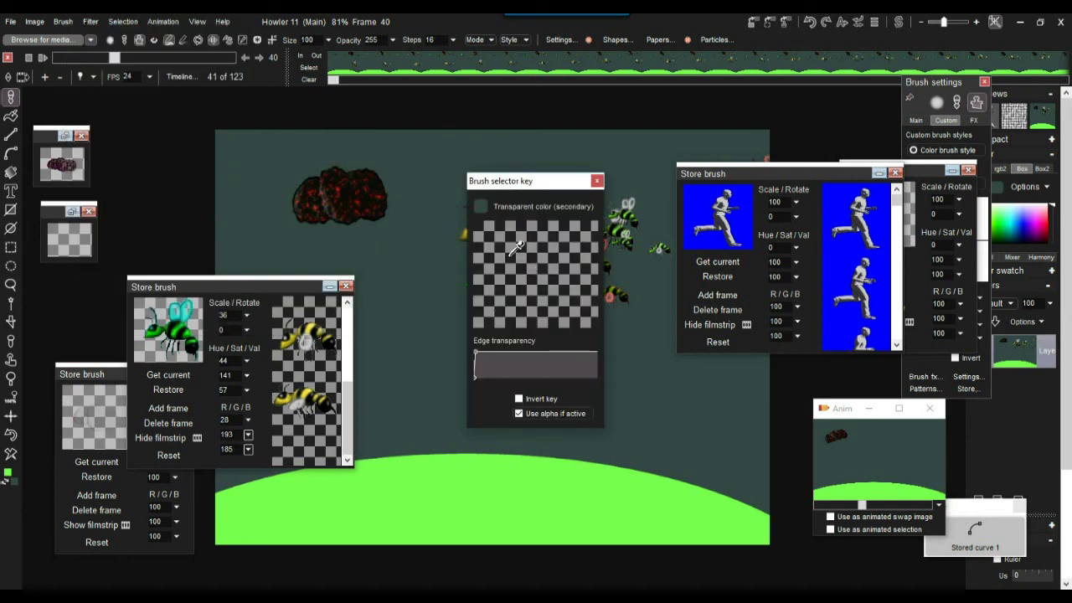
pyautogui.click(572, 264)
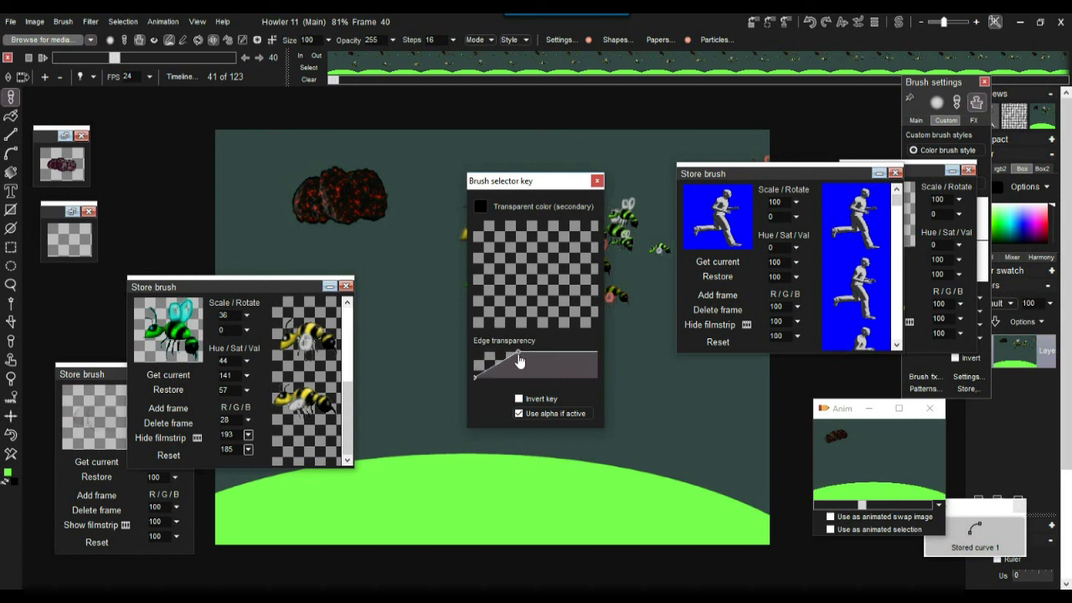
pyautogui.click(598, 181)
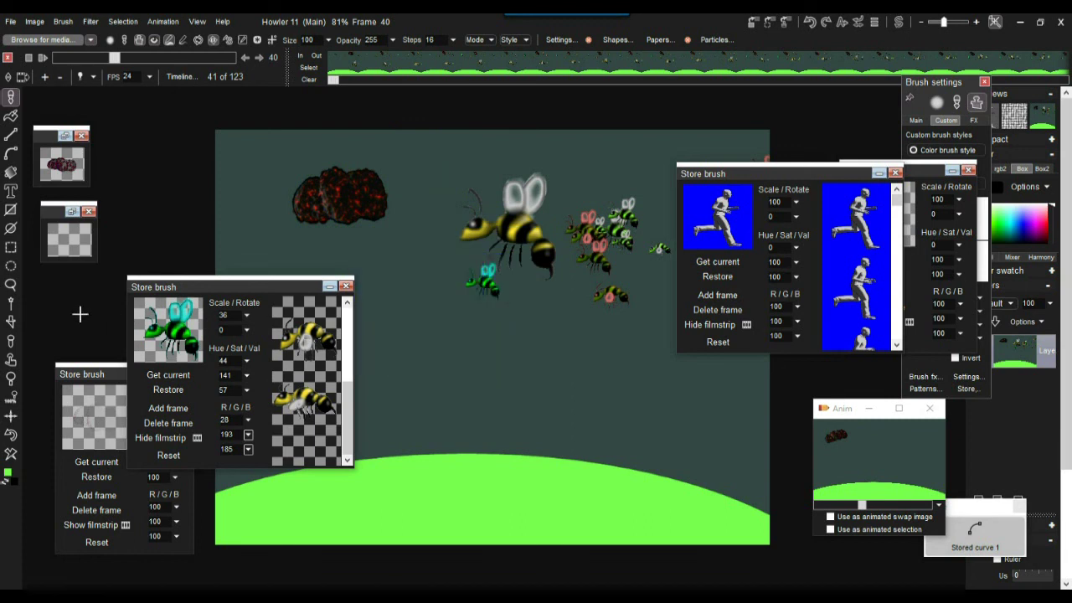
# Key out the running-man brush's blue background with the Brush selector, and shift the edge transparency ramp to tighten the cut-out
pyautogui.click(12, 323)
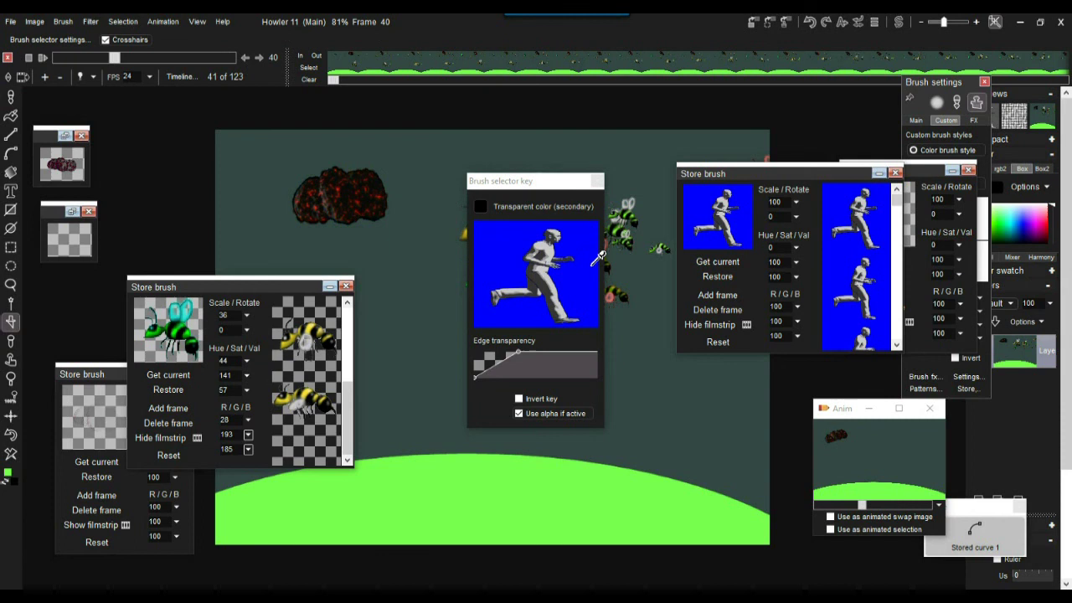
pyautogui.click(505, 234)
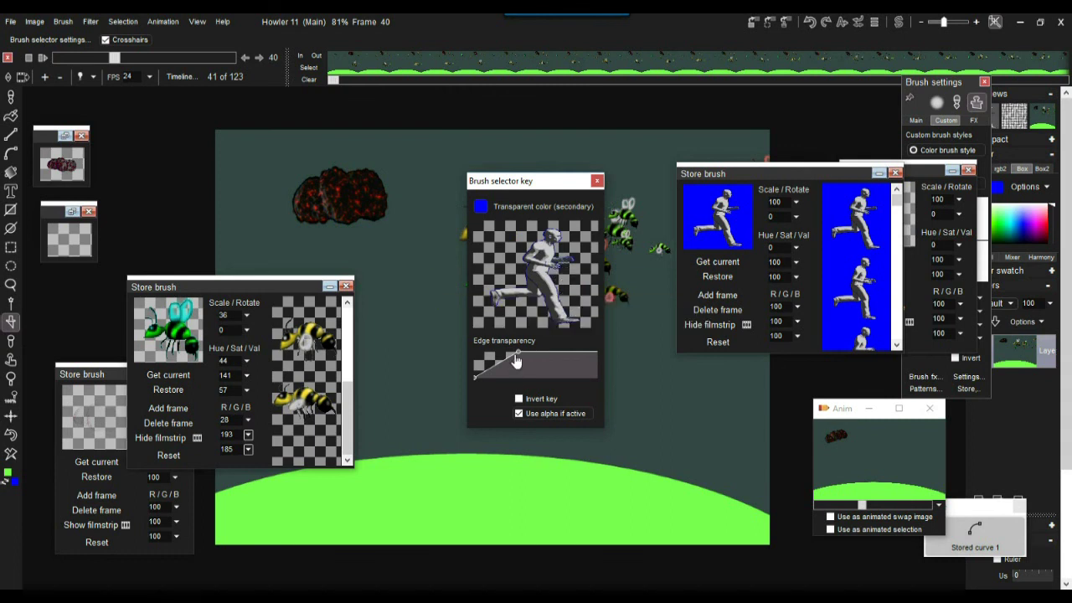
pyautogui.moveTo(516, 356); pyautogui.dragTo(480, 357)
pyautogui.moveTo(476, 358); pyautogui.dragTo(565, 362)
pyautogui.moveTo(475, 377); pyautogui.dragTo(520, 385)
# Store and manage a copy of the keyed running-man brush, and move its window and the Brush selector key window off the canvas
pyautogui.click(63, 22)
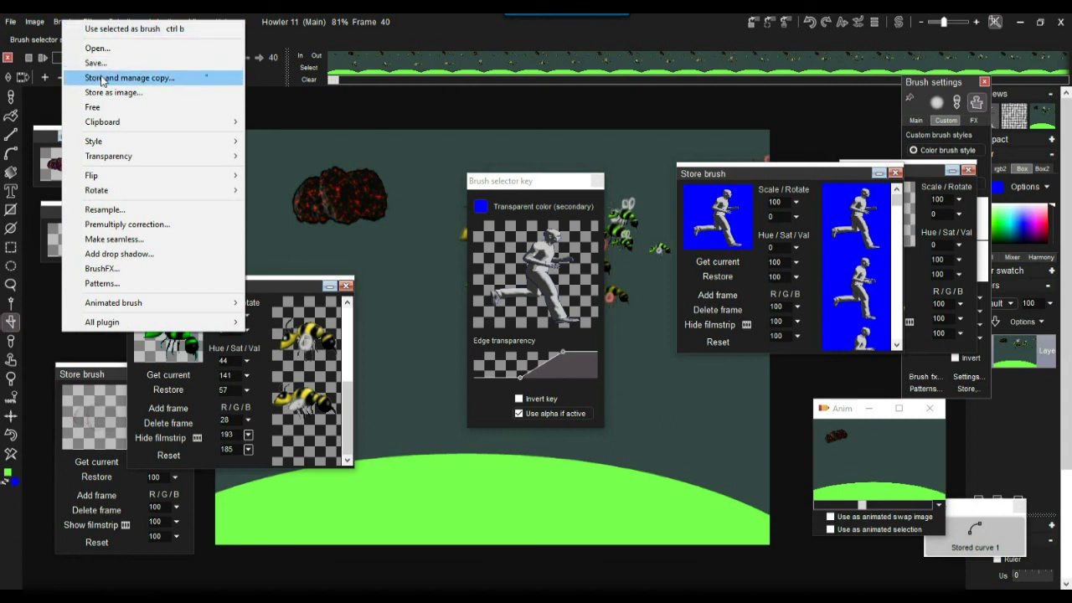
pyautogui.click(101, 78)
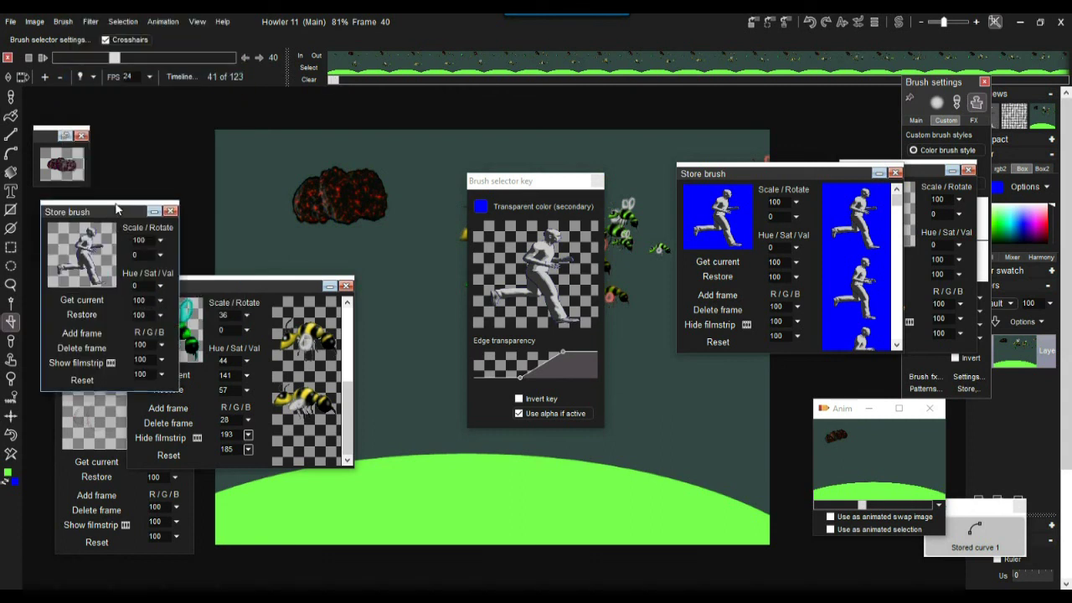
pyautogui.moveTo(117, 211); pyautogui.dragTo(175, 132)
pyautogui.click(154, 171)
pyautogui.moveTo(515, 191)
pyautogui.mouseDown()
pyautogui.moveTo(833, 359)
pyautogui.moveTo(904, 383)
pyautogui.mouseUp()
# Show the keyed running-man brush's filmstrip and delete its black frame, test-painting the runner over the canvas
pyautogui.moveTo(369, 209)
pyautogui.mouseDown()
pyautogui.moveTo(570, 259)
pyautogui.moveTo(553, 243)
pyautogui.moveTo(671, 327)
pyautogui.moveTo(536, 335)
pyautogui.moveTo(448, 241)
pyautogui.moveTo(599, 241)
pyautogui.moveTo(128, 242)
pyautogui.mouseUp()
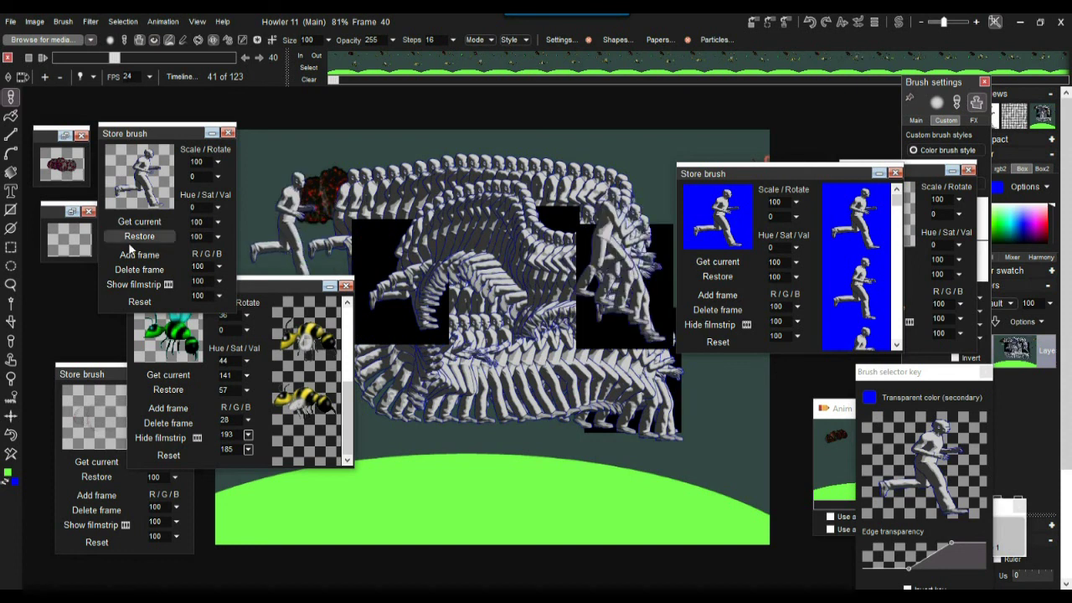
pyautogui.click(127, 284)
pyautogui.moveTo(320, 168); pyautogui.dragTo(328, 304)
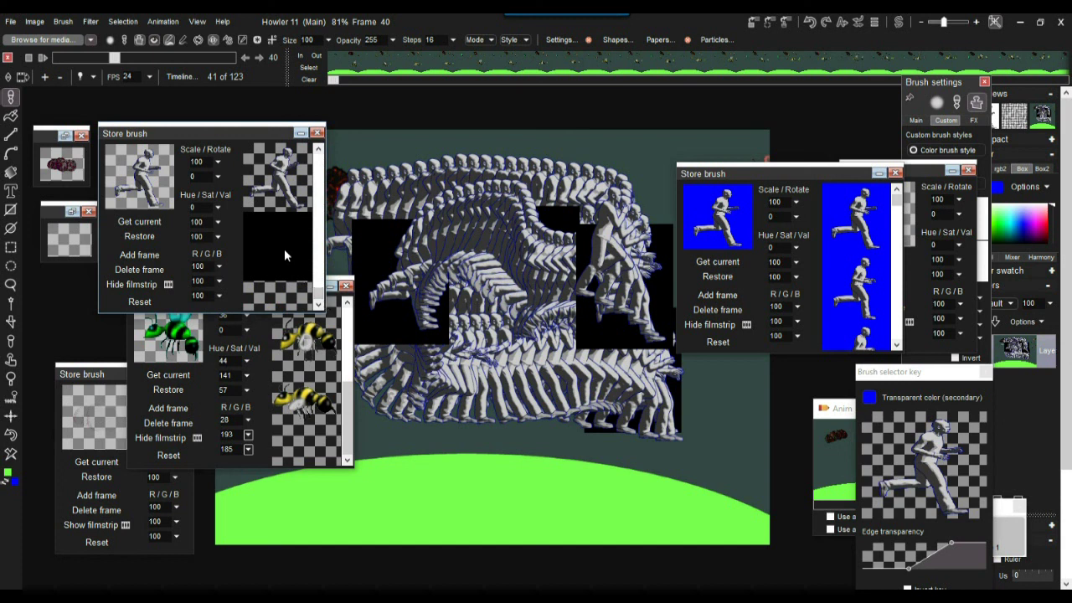
pyautogui.click(140, 269)
pyautogui.click(516, 350)
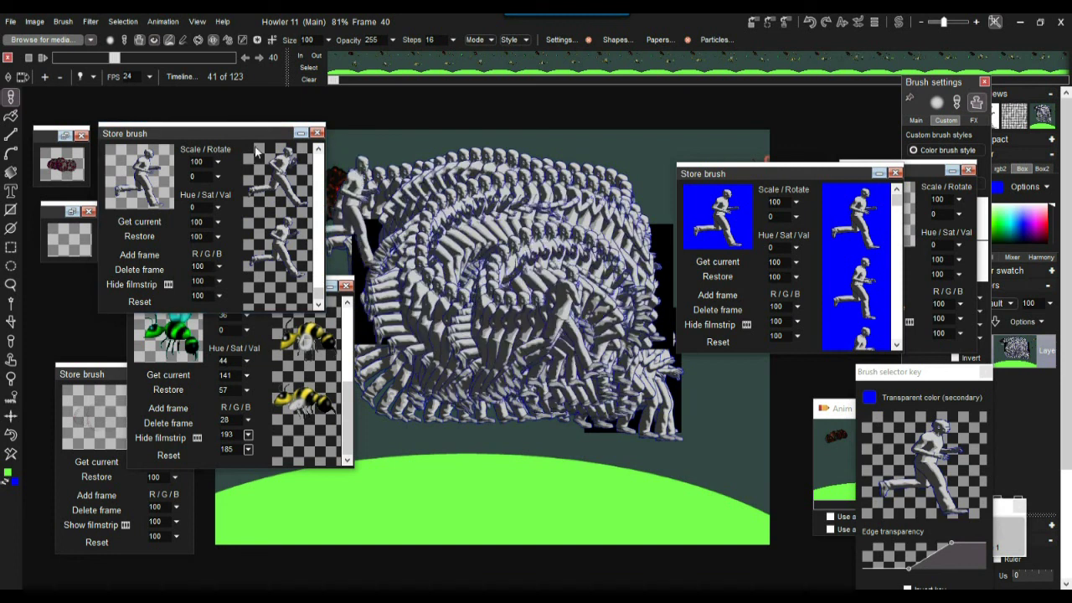
# Move the keyed runner's Store brush window aside, and minimize the stored blue-background runner and dark-red cloud brushes
pyautogui.moveTo(263, 133)
pyautogui.mouseDown()
pyautogui.moveTo(207, 145)
pyautogui.moveTo(215, 273)
pyautogui.mouseUp()
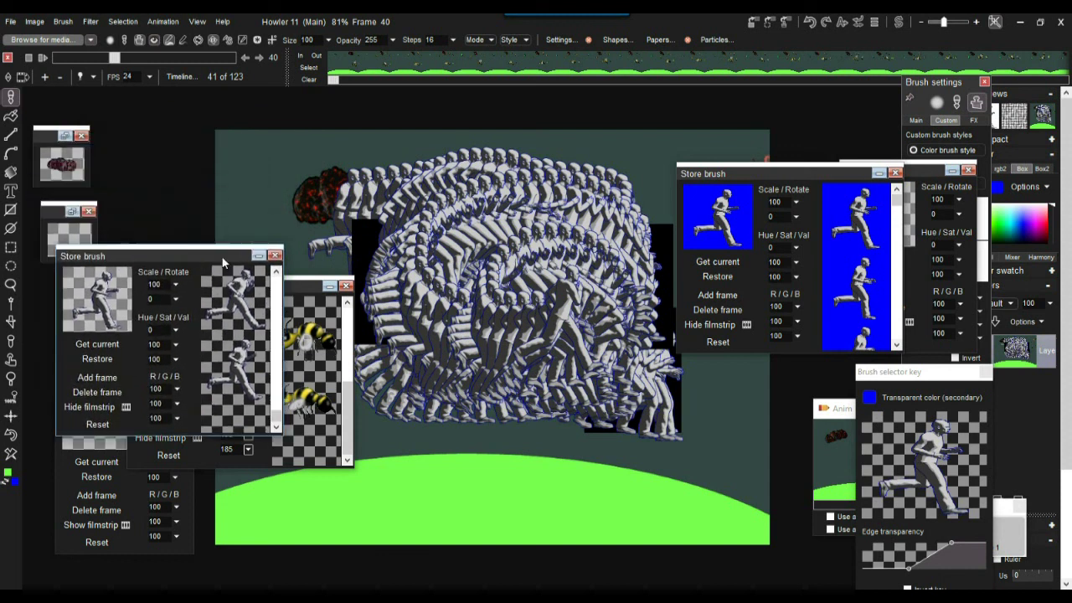
pyautogui.click(879, 173)
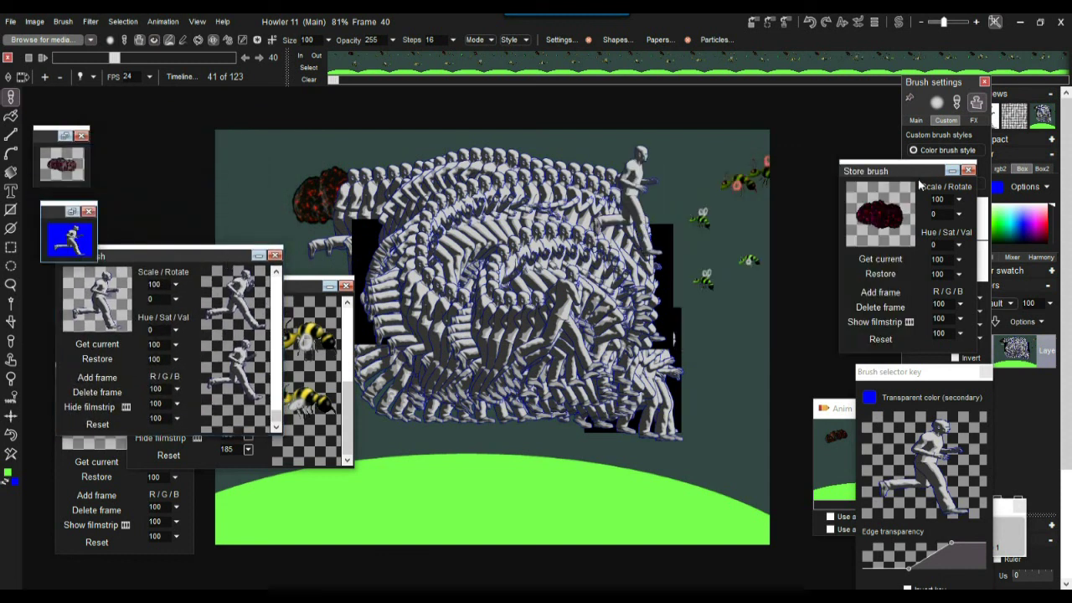
pyautogui.click(951, 171)
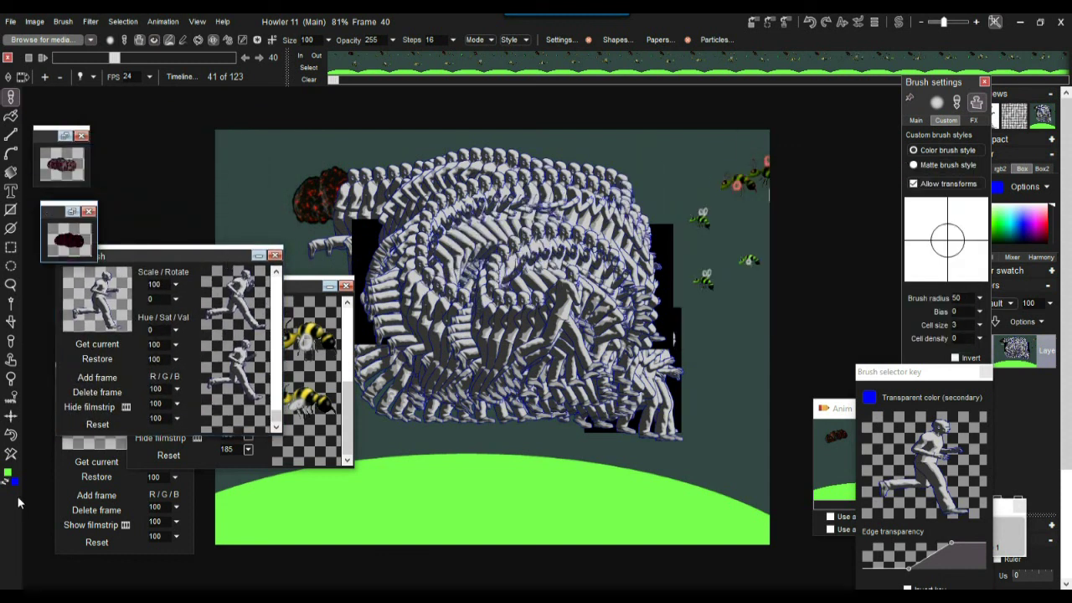
# Undo the running-man test strokes on the canvas
pyautogui.click(12, 436)
pyautogui.click(12, 436)
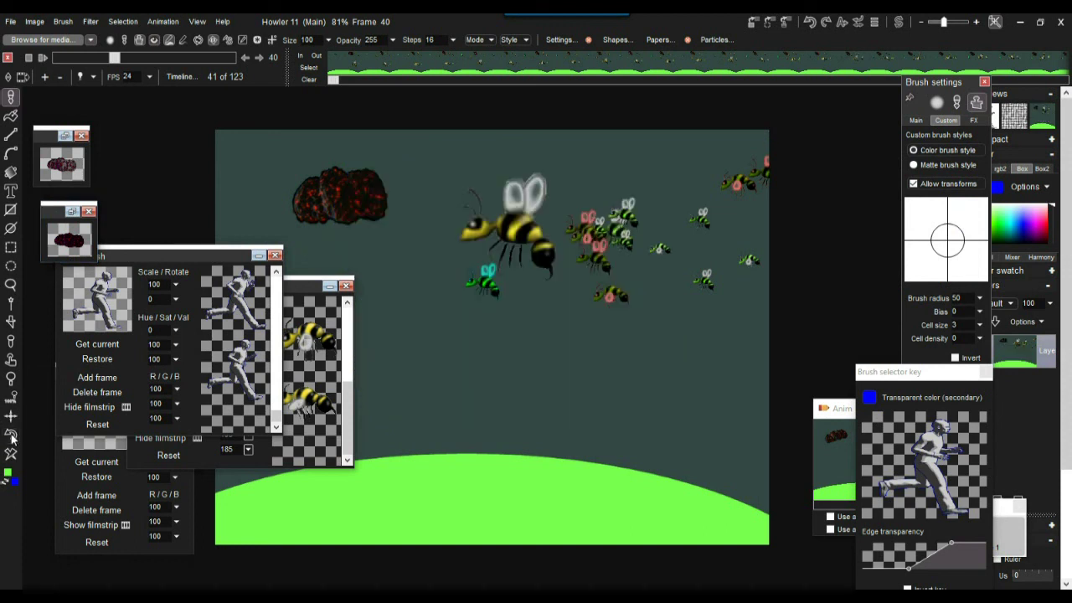
pyautogui.click(11, 436)
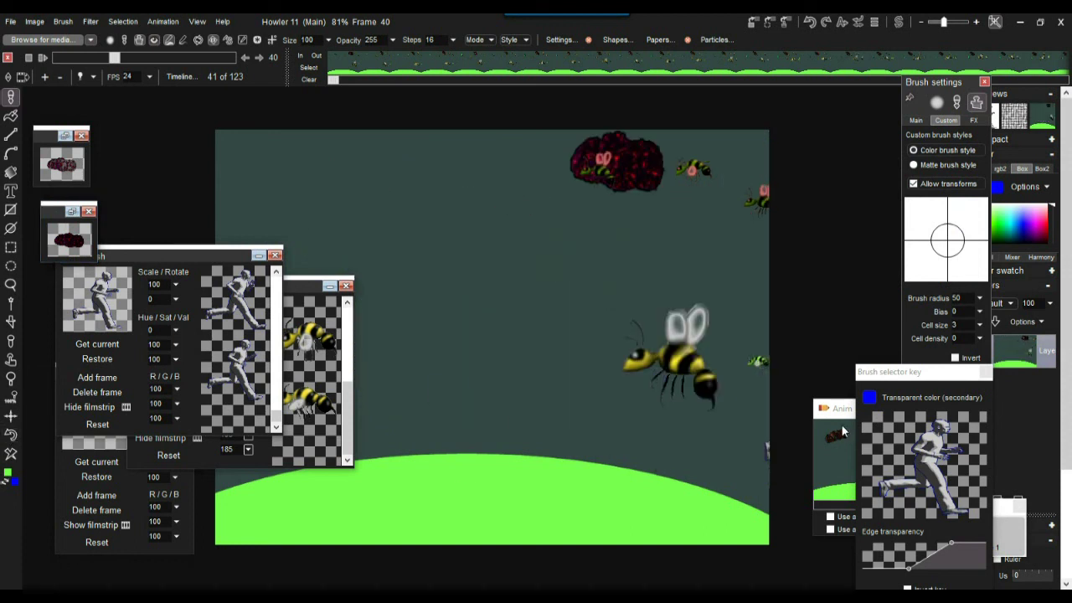
# Scrub the animation to frame 57, and move the running-man and green-bee Store brush windows clear of the canvas
pyautogui.moveTo(55, 57); pyautogui.dragTo(355, 75)
pyautogui.moveTo(259, 73); pyautogui.dragTo(139, 91)
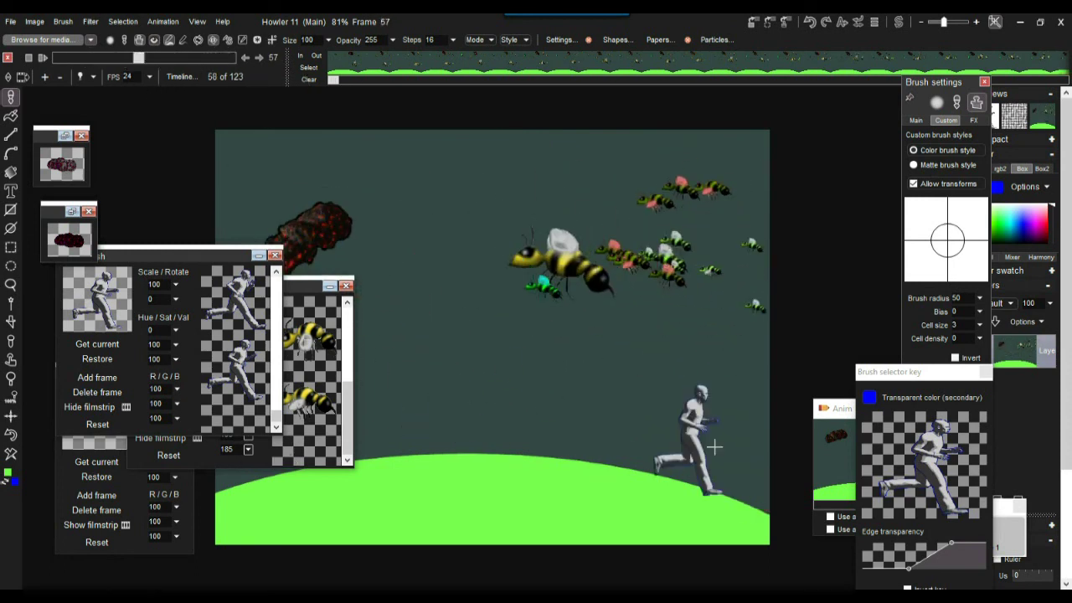
pyautogui.scroll(-3, 589, 210)
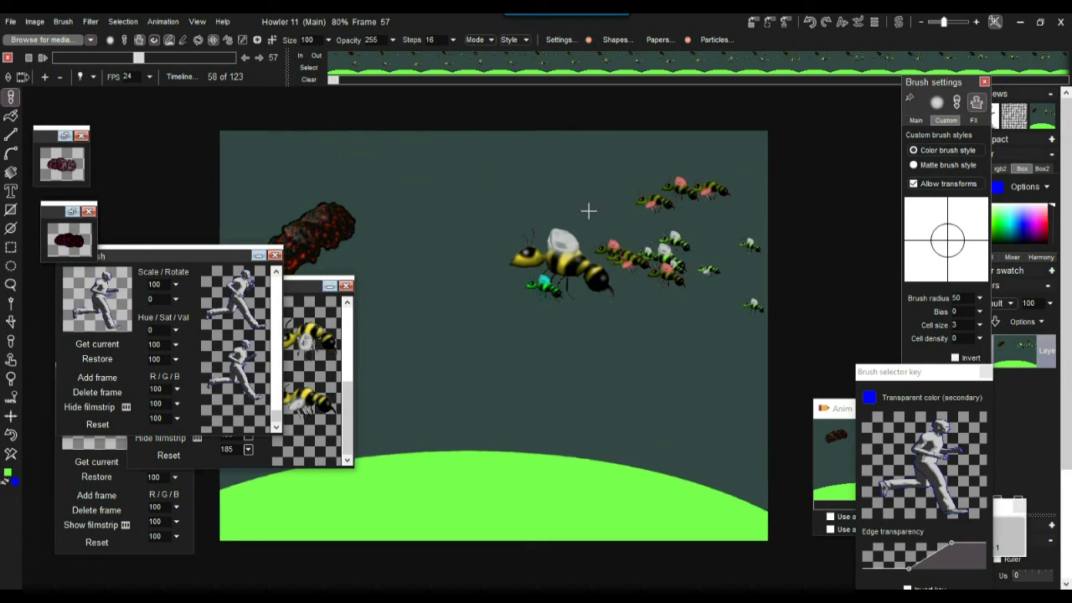
pyautogui.moveTo(530, 205)
pyautogui.mouseDown()
pyautogui.moveTo(506, 231)
pyautogui.moveTo(566, 167)
pyautogui.mouseUp()
pyautogui.moveTo(206, 256)
pyautogui.mouseDown()
pyautogui.moveTo(181, 335)
pyautogui.moveTo(187, 386)
pyautogui.mouseUp()
pyautogui.moveTo(187, 280); pyautogui.dragTo(156, 393)
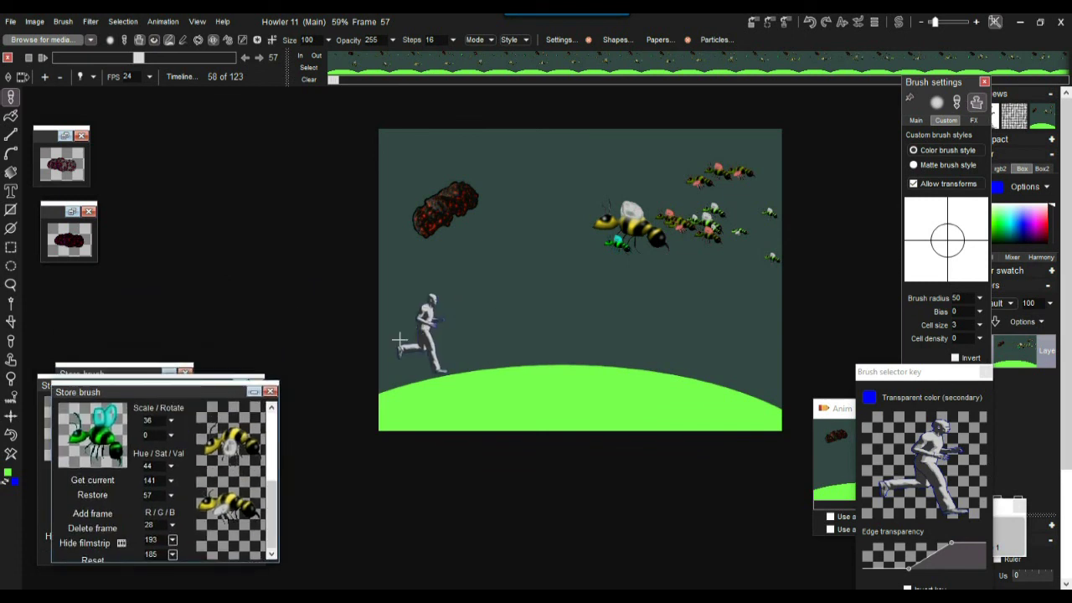
# Try a running-man stroke across the hill from left to right, and undo it
pyautogui.moveTo(377, 350)
pyautogui.mouseDown()
pyautogui.moveTo(498, 335)
pyautogui.moveTo(640, 344)
pyautogui.moveTo(833, 383)
pyautogui.mouseUp()
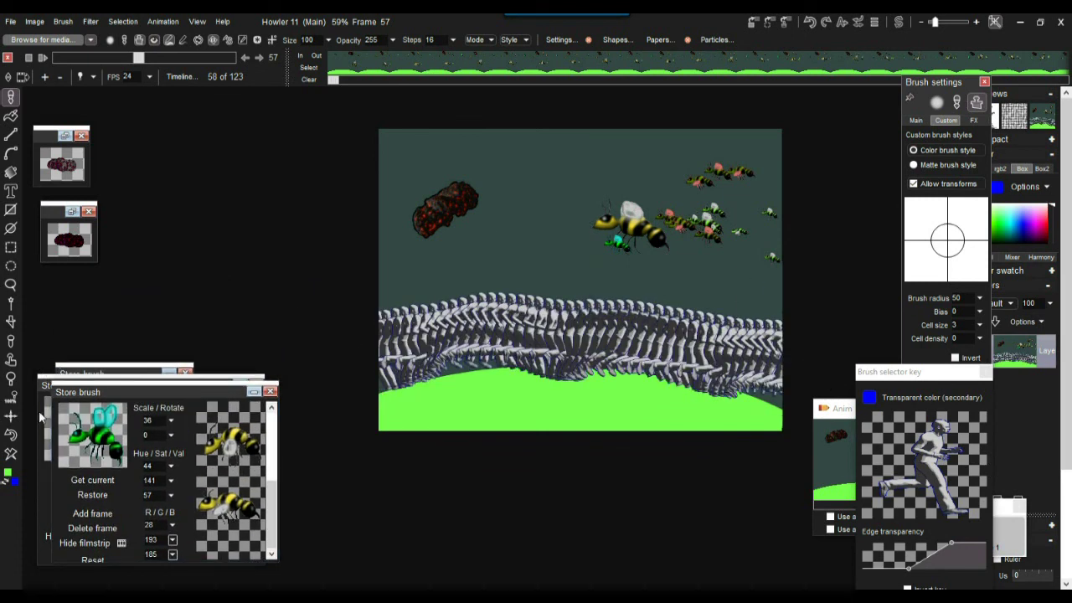
pyautogui.click(10, 436)
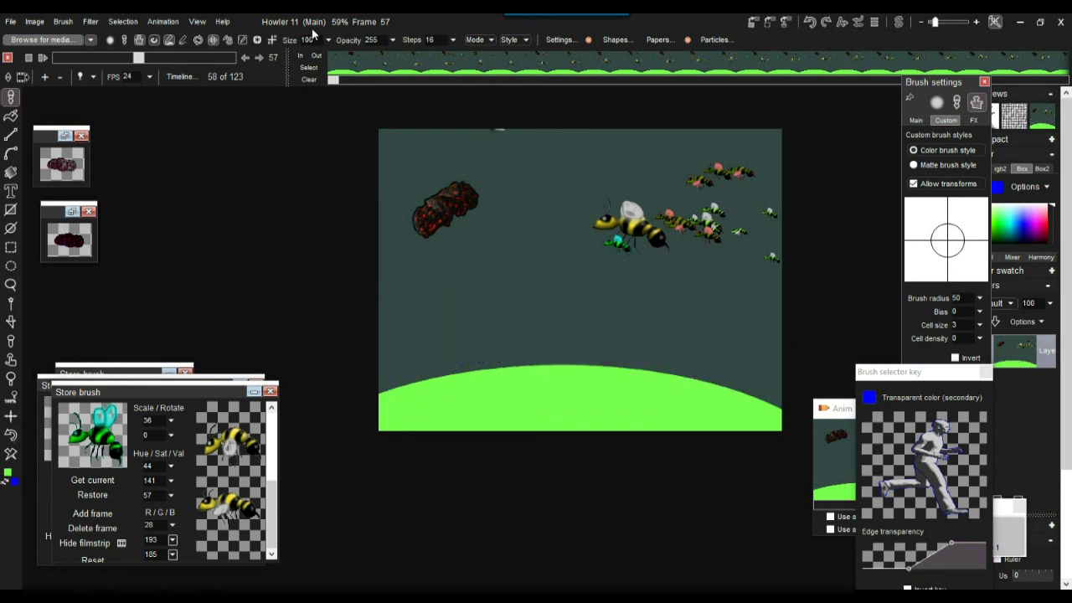
# Store a copy of the current animation, and place its Anim window just below the canvas
pyautogui.click(167, 23)
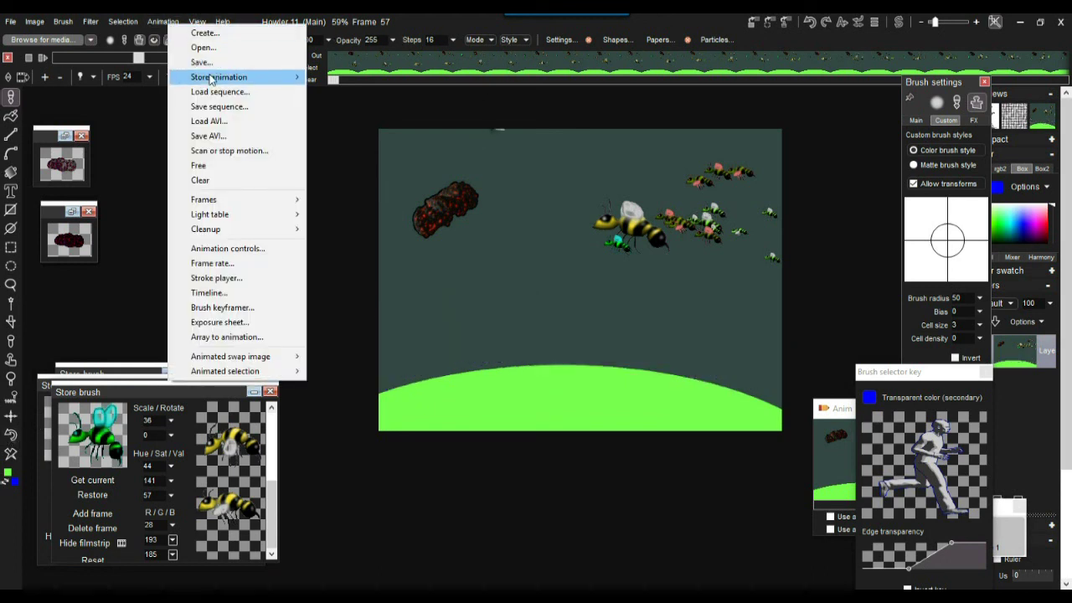
pyautogui.moveTo(207, 77)
pyautogui.click(141, 80)
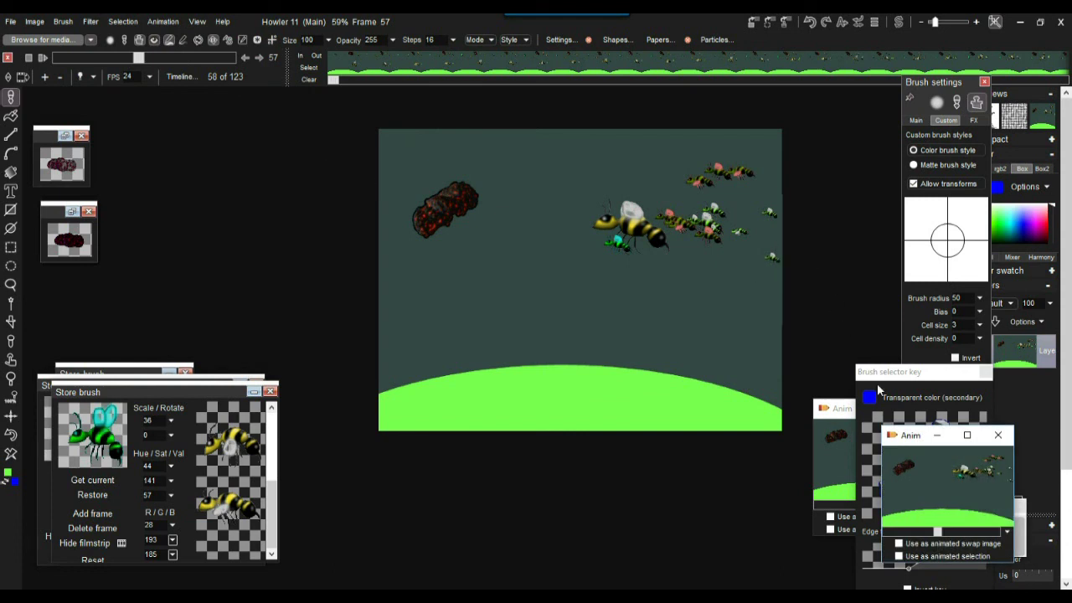
pyautogui.moveTo(893, 441); pyautogui.dragTo(677, 457)
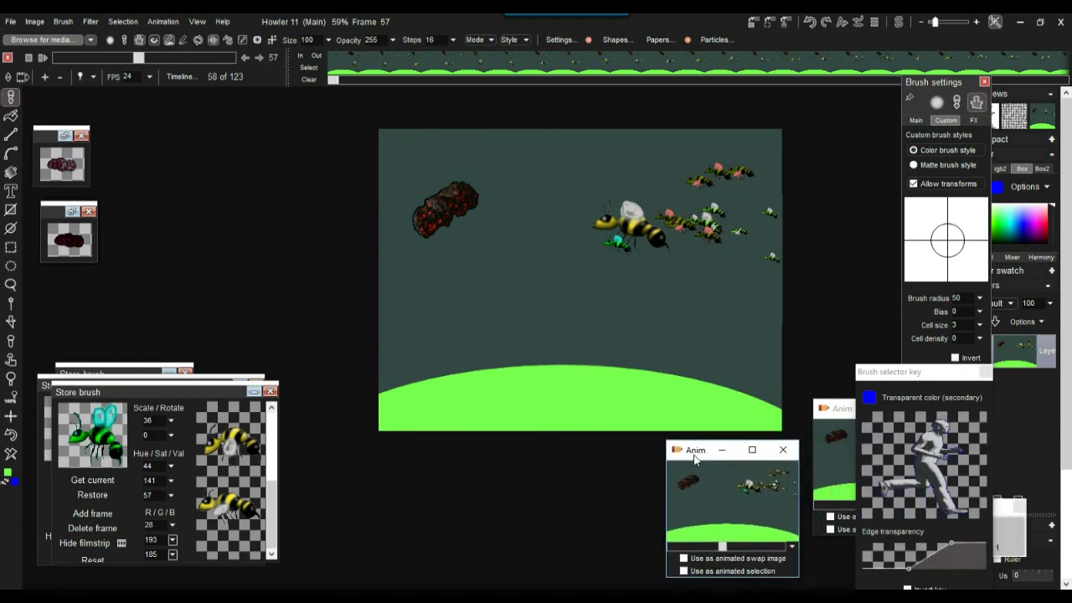
# Try an arched running-man stroke following the hilltop, and undo it
pyautogui.moveTo(373, 366)
pyautogui.mouseDown()
pyautogui.moveTo(484, 316)
pyautogui.moveTo(590, 313)
pyautogui.moveTo(771, 367)
pyautogui.moveTo(810, 398)
pyautogui.mouseUp()
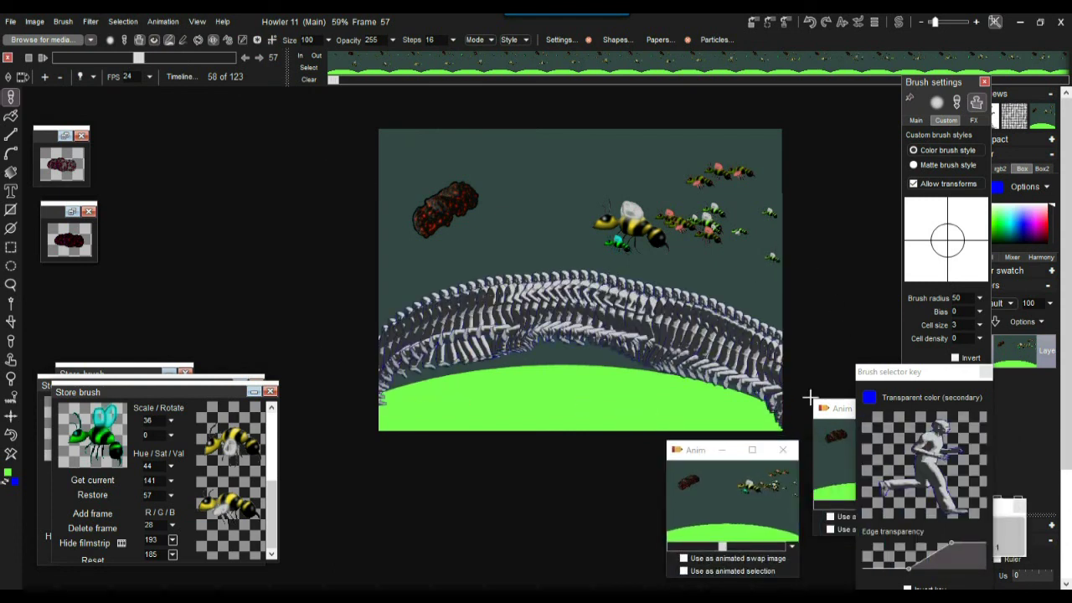
pyautogui.click(11, 434)
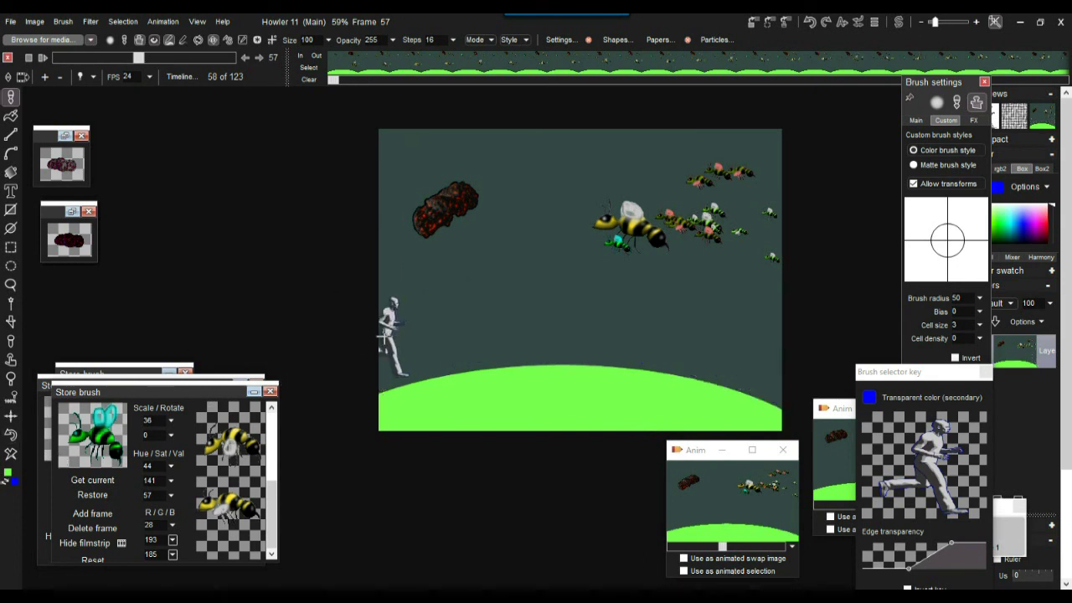
# Animate the running man across the hill from left to right, and check the result by playing and scrubbing to frame 16
pyautogui.moveTo(365, 362)
pyautogui.mouseDown()
pyautogui.moveTo(448, 339)
pyautogui.moveTo(631, 340)
pyautogui.moveTo(812, 393)
pyautogui.mouseUp()
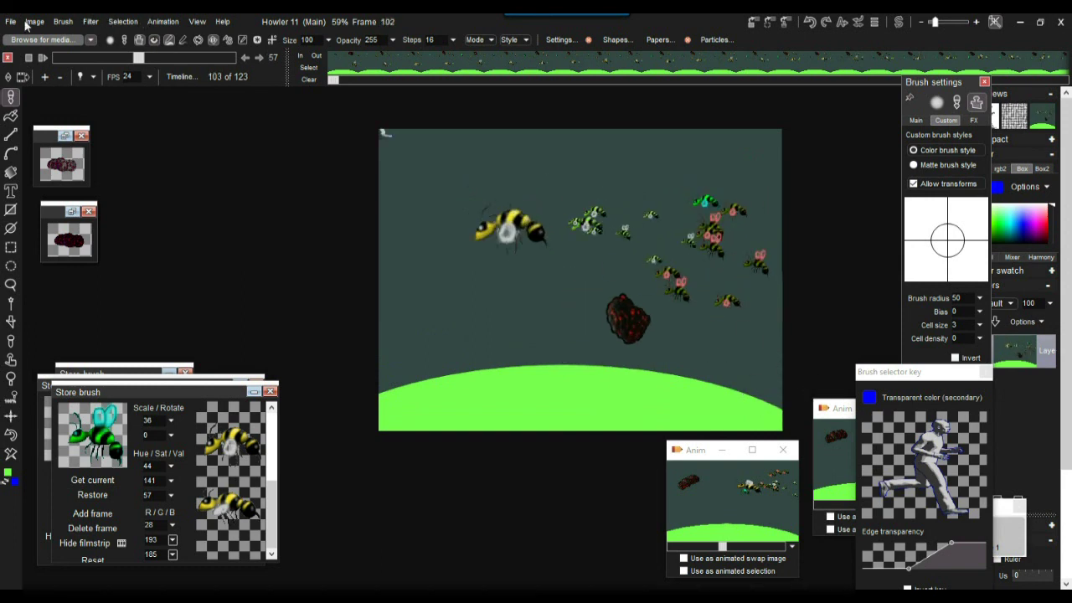
pyautogui.click(41, 57)
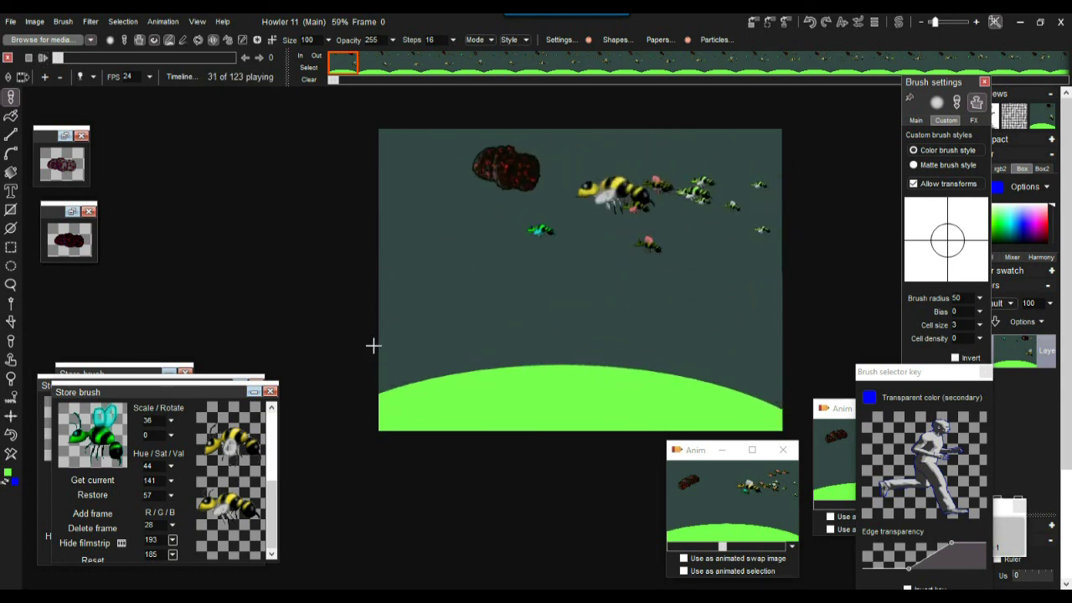
pyautogui.click(167, 58)
pyautogui.moveTo(167, 60); pyautogui.dragTo(188, 63)
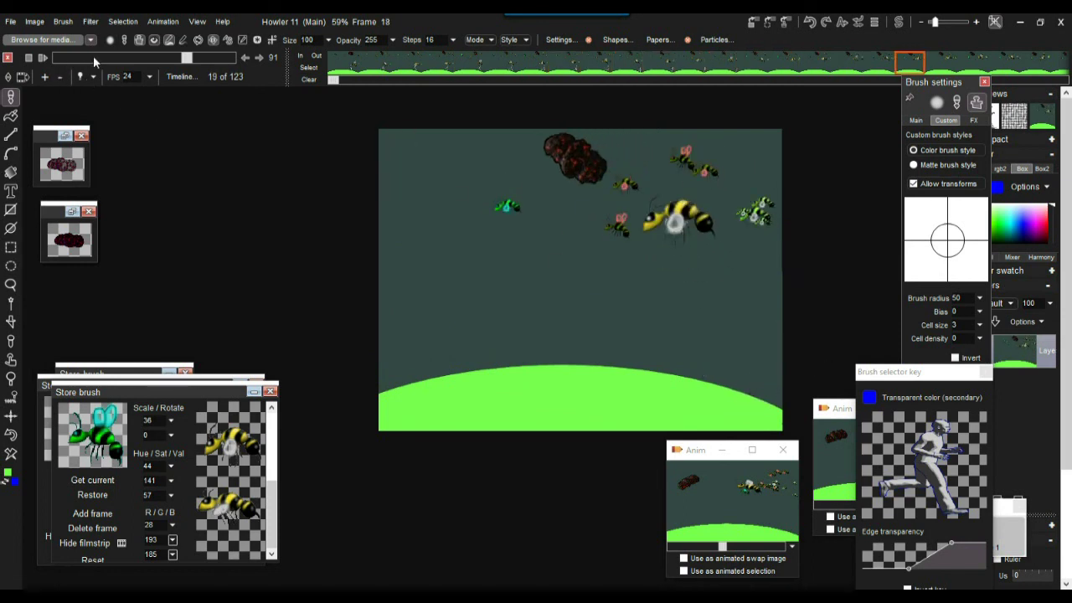
pyautogui.moveTo(188, 60); pyautogui.dragTo(82, 75)
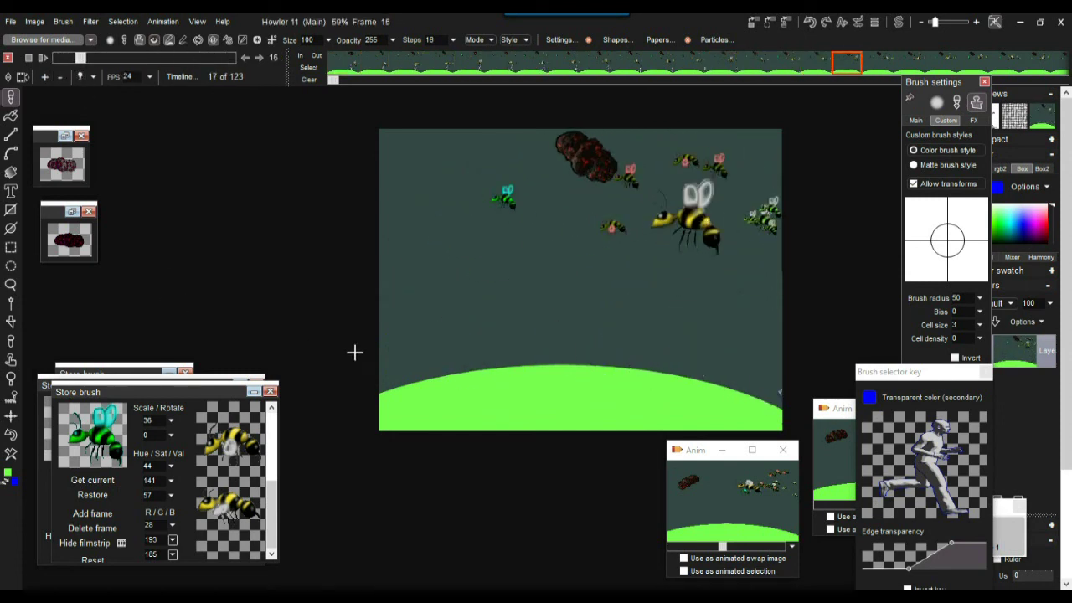
# Play the animation to check the runners, set the brush steps to 6, and go to frame 1
pyautogui.press('space')
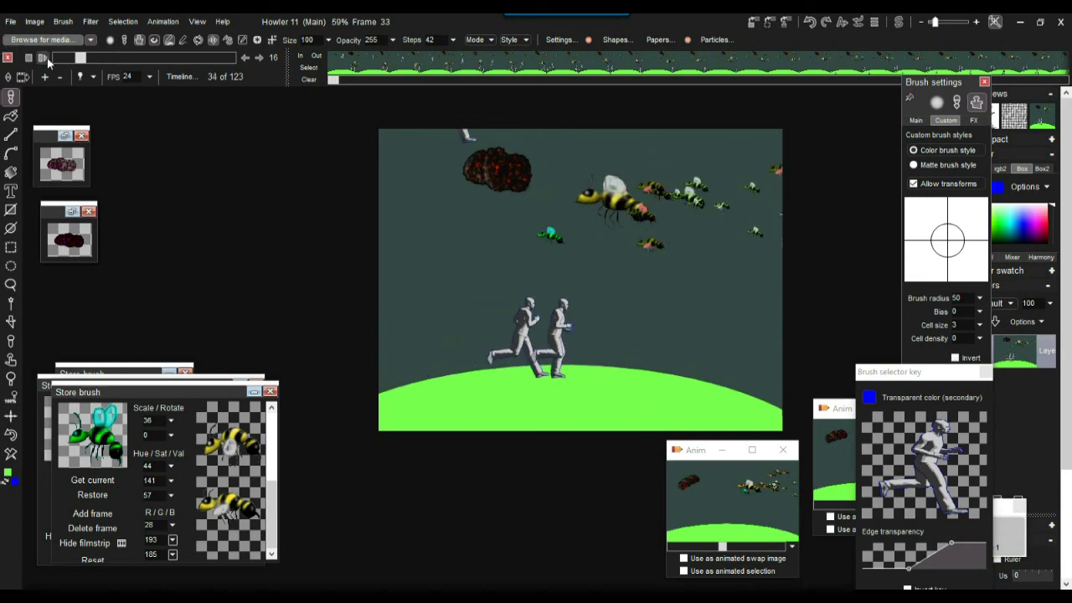
pyautogui.click(42, 57)
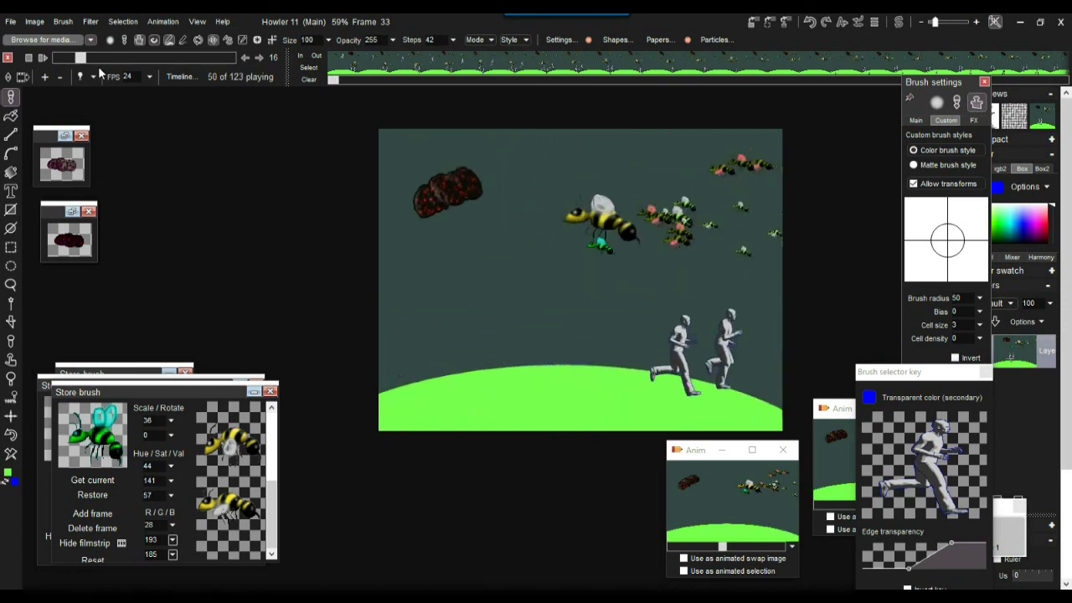
pyautogui.click(454, 40)
pyautogui.moveTo(387, 57); pyautogui.dragTo(379, 67)
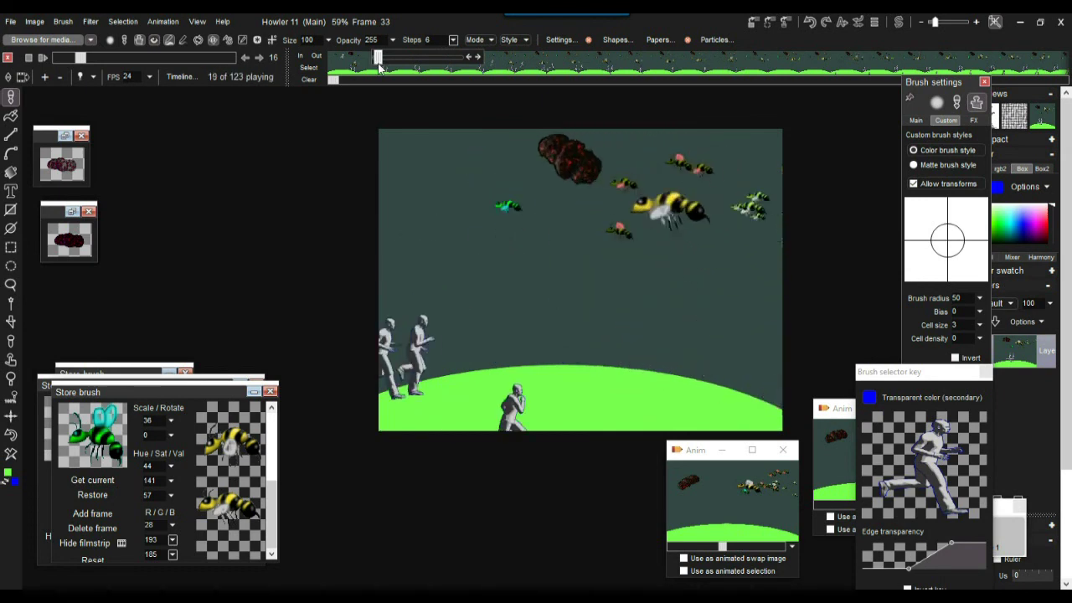
pyautogui.click(61, 57)
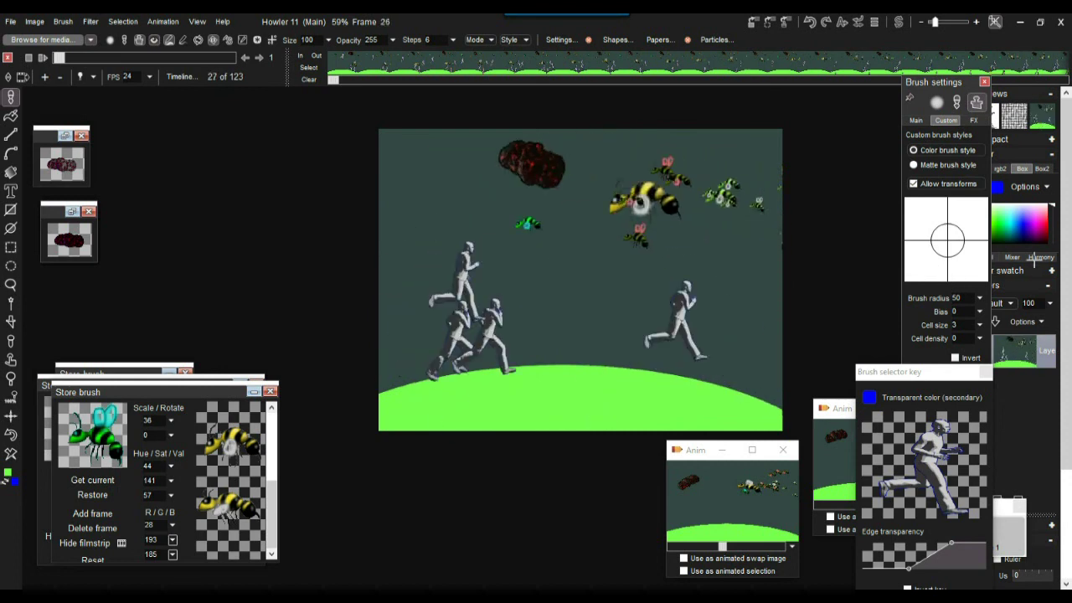
# Check the runners by playing the animation and scrubbing to frame 25, and try a downward-sloping freehand running-man stroke across the canvas, undoing it
pyautogui.click(46, 58)
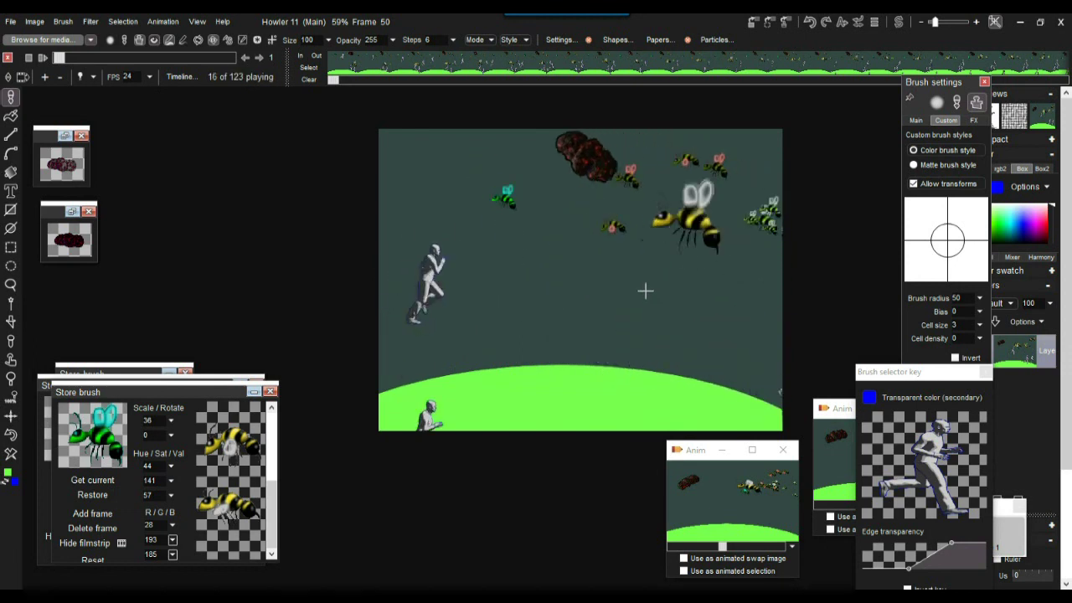
pyautogui.click(64, 58)
pyautogui.moveTo(65, 60); pyautogui.dragTo(94, 69)
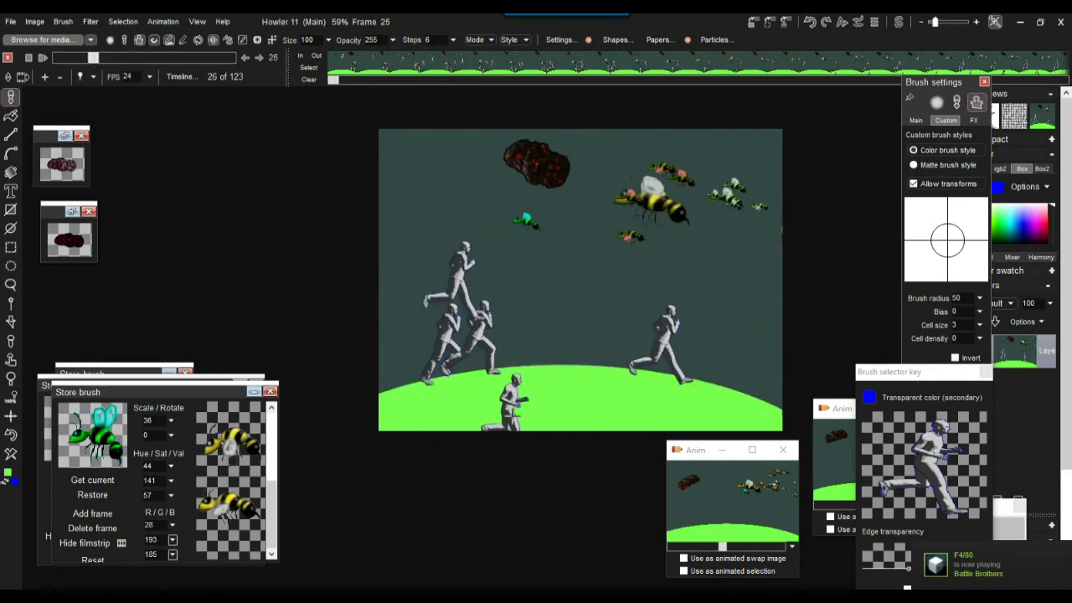
pyautogui.moveTo(381, 217)
pyautogui.mouseDown()
pyautogui.moveTo(587, 239)
pyautogui.moveTo(826, 316)
pyautogui.mouseUp()
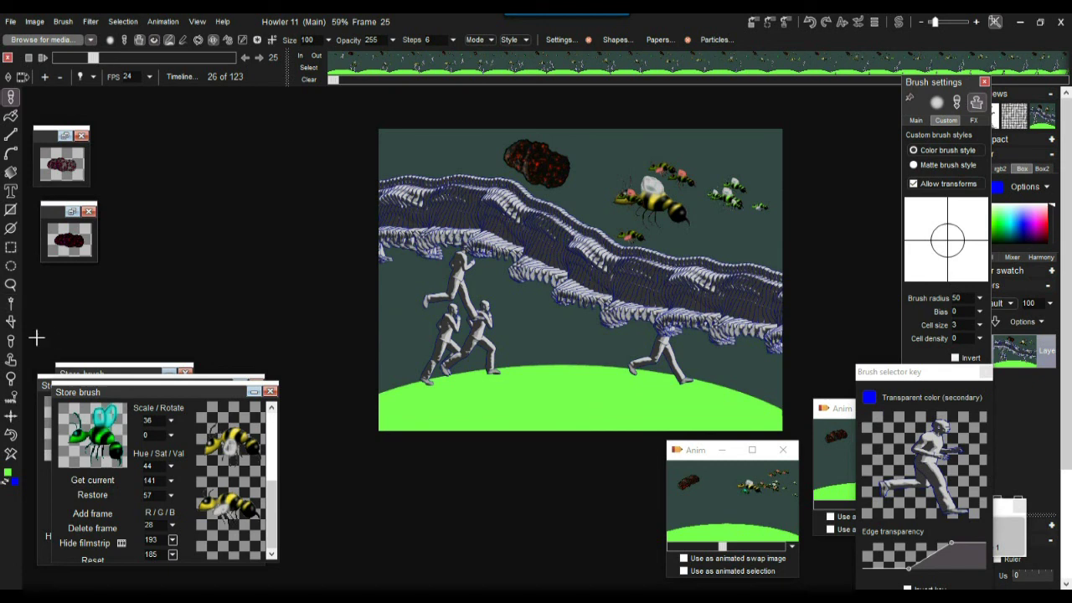
pyautogui.click(10, 436)
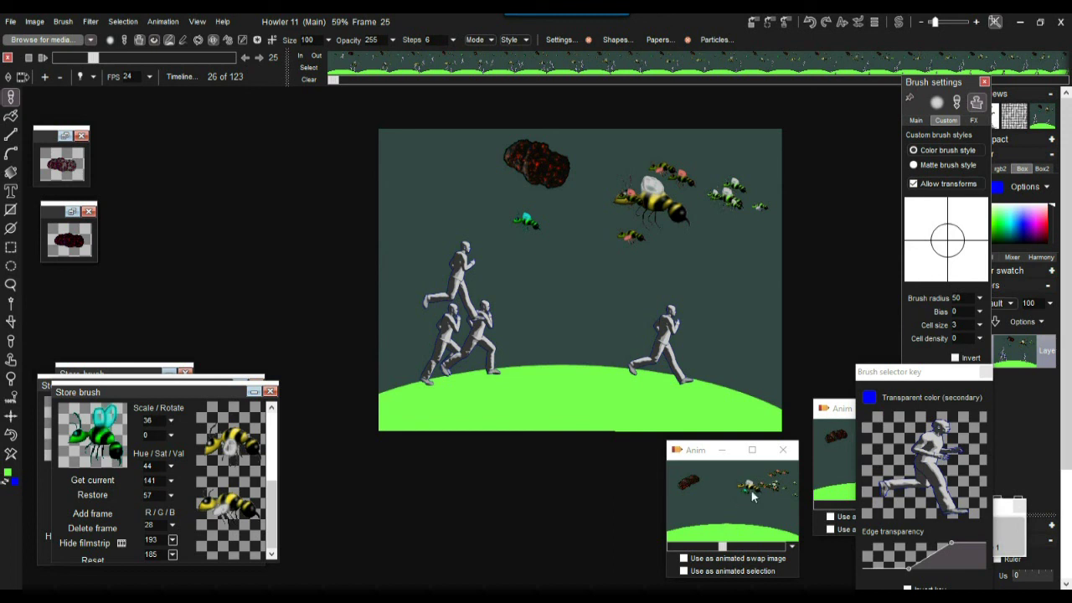
# Restore the stored animation copy to the canvas, and go to frame 3 with the Bspline curve tool active
pyautogui.click(727, 490)
pyautogui.click(550, 348)
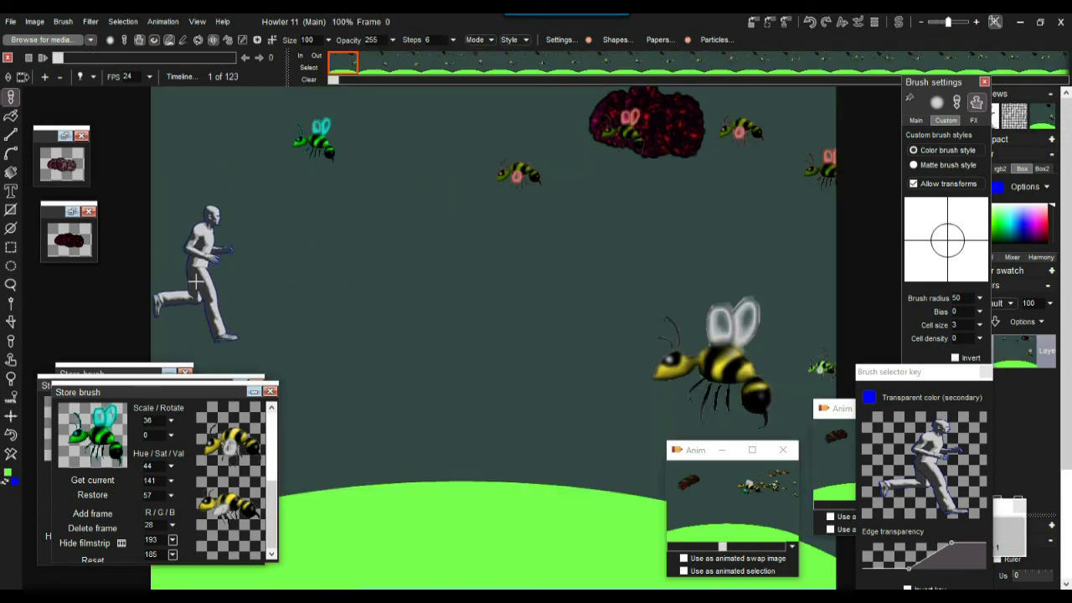
pyautogui.click(11, 155)
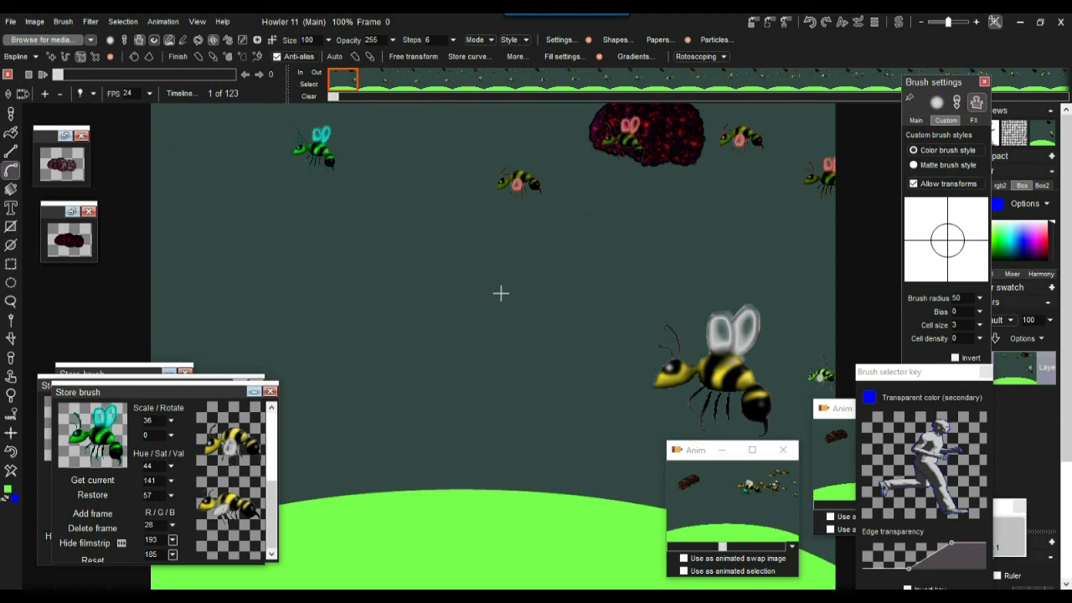
pyautogui.moveTo(591, 256); pyautogui.dragTo(554, 265)
pyautogui.moveTo(153, 71); pyautogui.dragTo(44, 98)
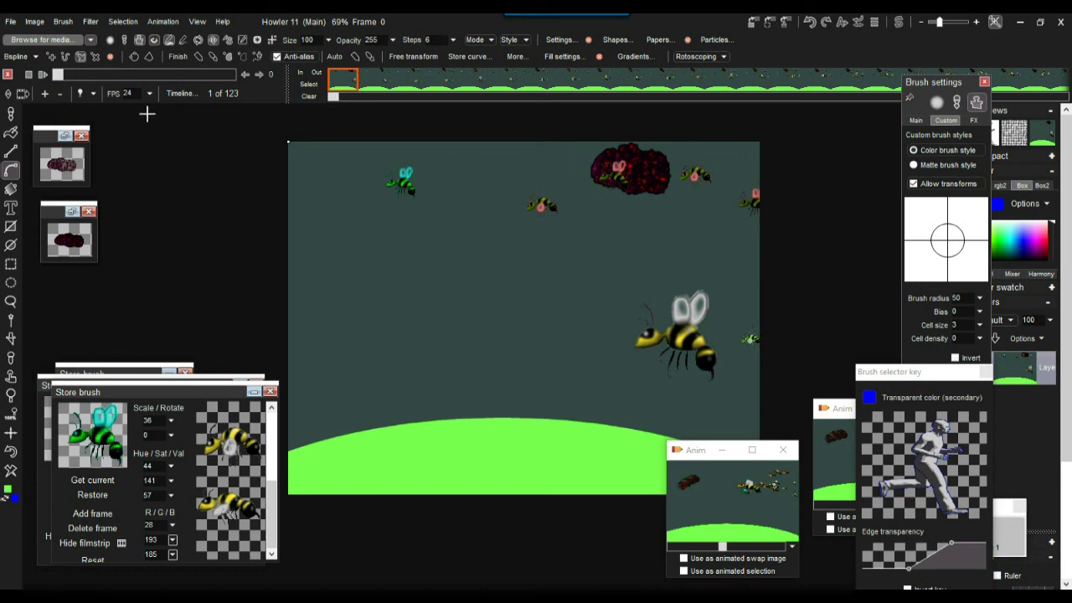
pyautogui.moveTo(61, 73)
pyautogui.mouseDown()
pyautogui.moveTo(106, 82)
pyautogui.moveTo(66, 85)
pyautogui.mouseUp()
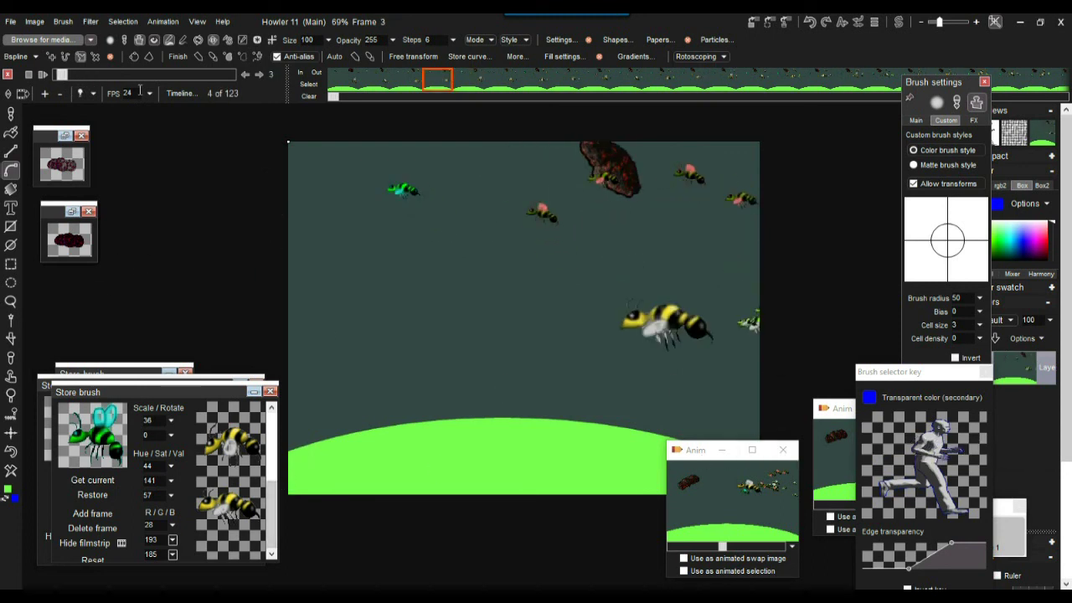
# Flip the running-man brush horizontally so that it faces the opposite way
pyautogui.click(62, 23)
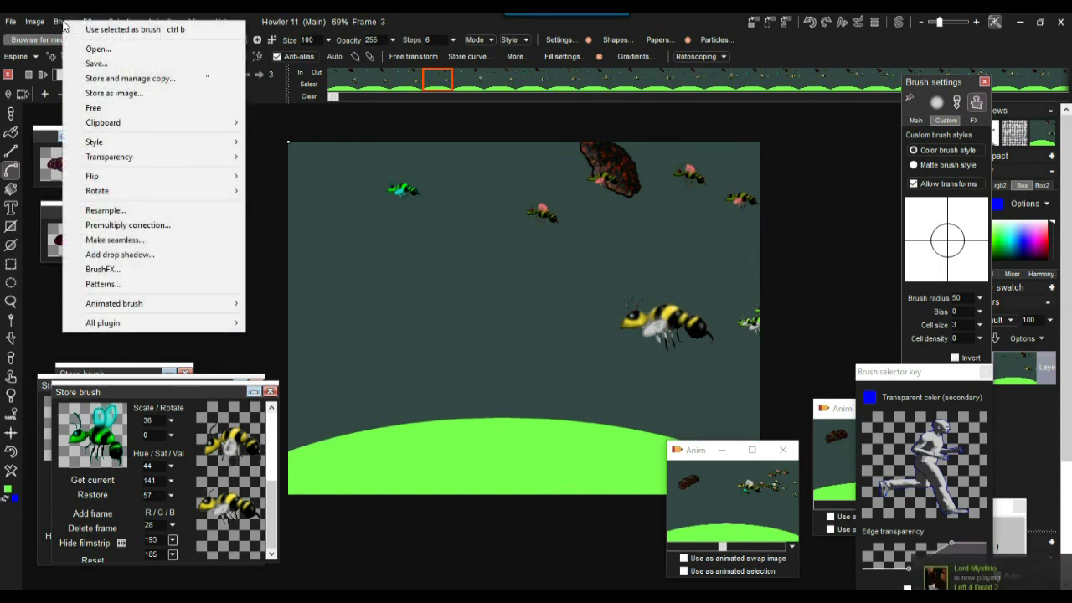
pyautogui.moveTo(128, 180)
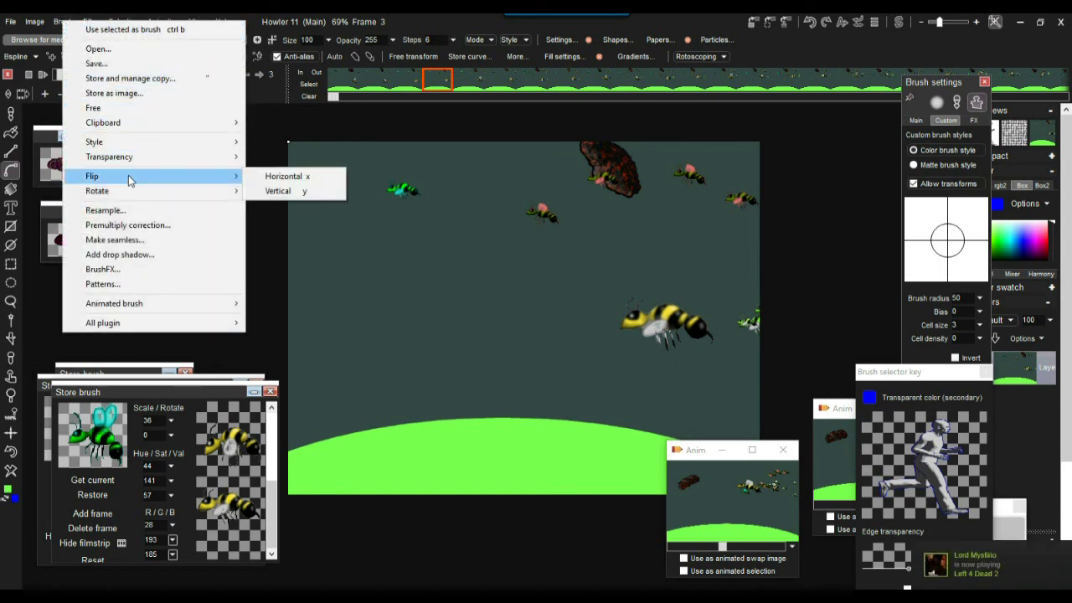
pyautogui.click(307, 177)
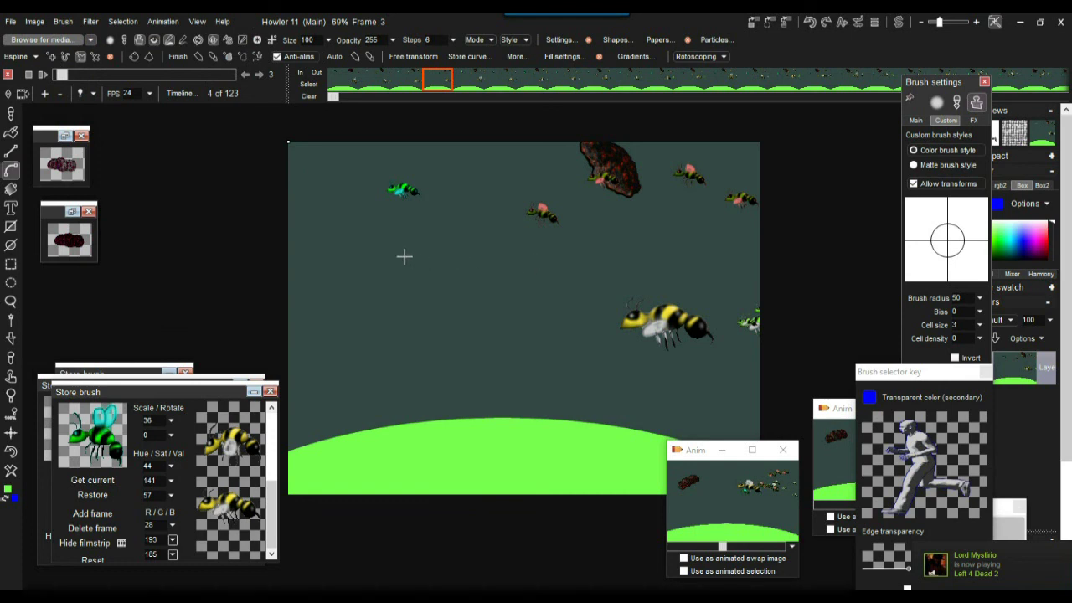
# Try a freehand stroke with the flipped running man in the middle of frame 3, and undo it
pyautogui.click(7, 75)
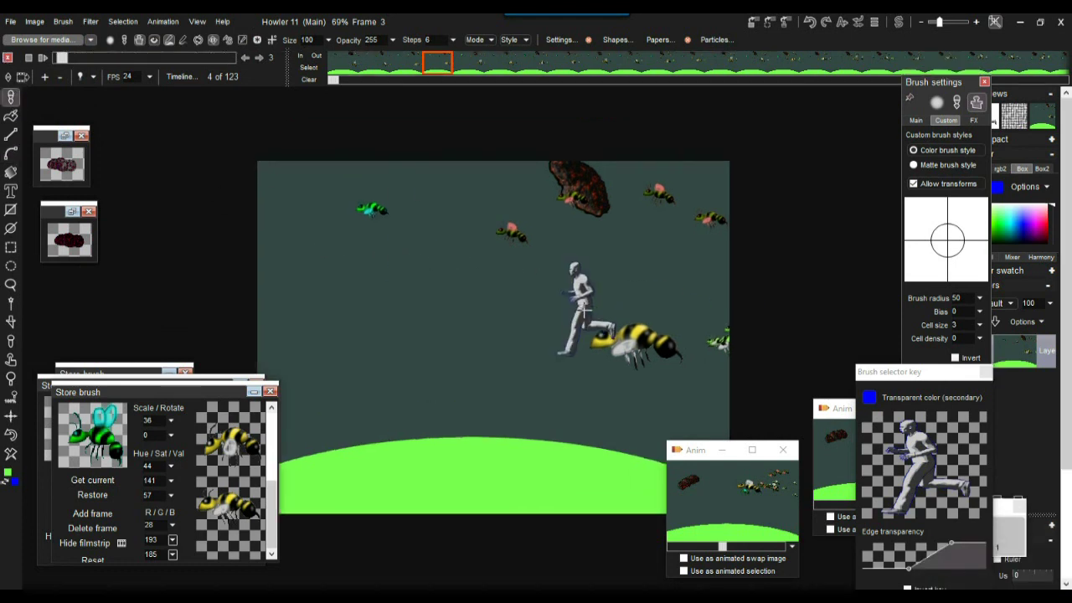
pyautogui.moveTo(469, 317)
pyautogui.mouseDown()
pyautogui.moveTo(395, 307)
pyautogui.moveTo(379, 338)
pyautogui.moveTo(439, 331)
pyautogui.mouseUp()
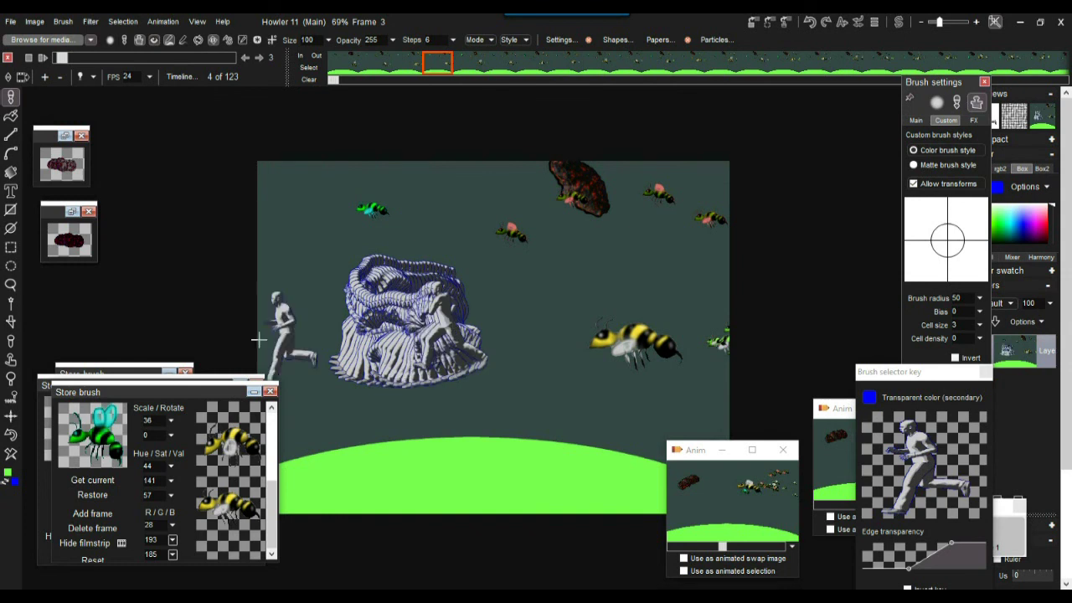
pyautogui.click(18, 433)
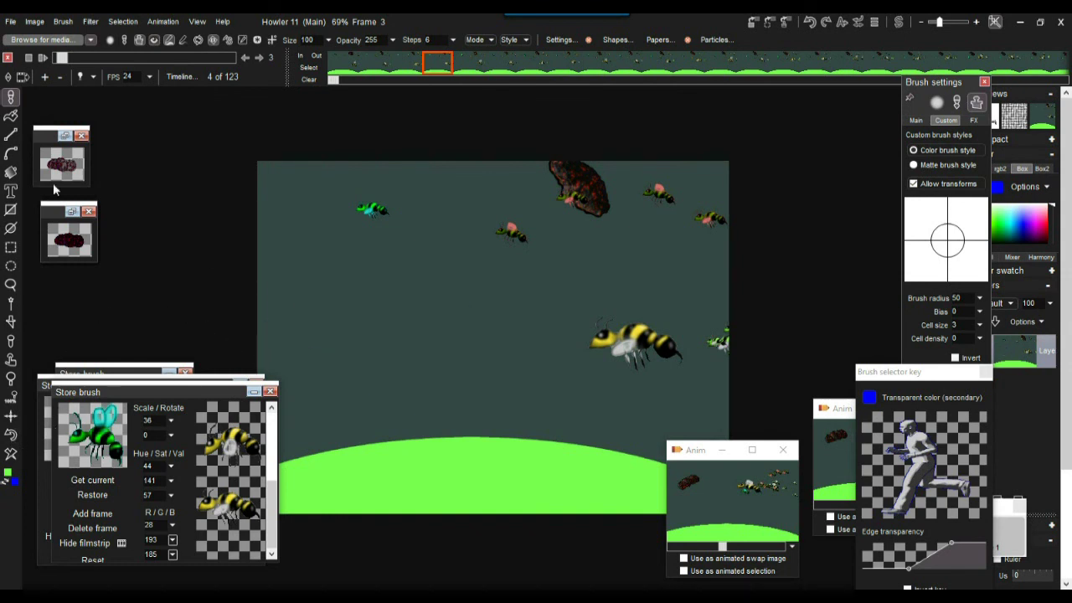
# Start a Bspline curve by placing a point just ahead of the large bee at each of frames 0, 23 and 56
pyautogui.click(12, 154)
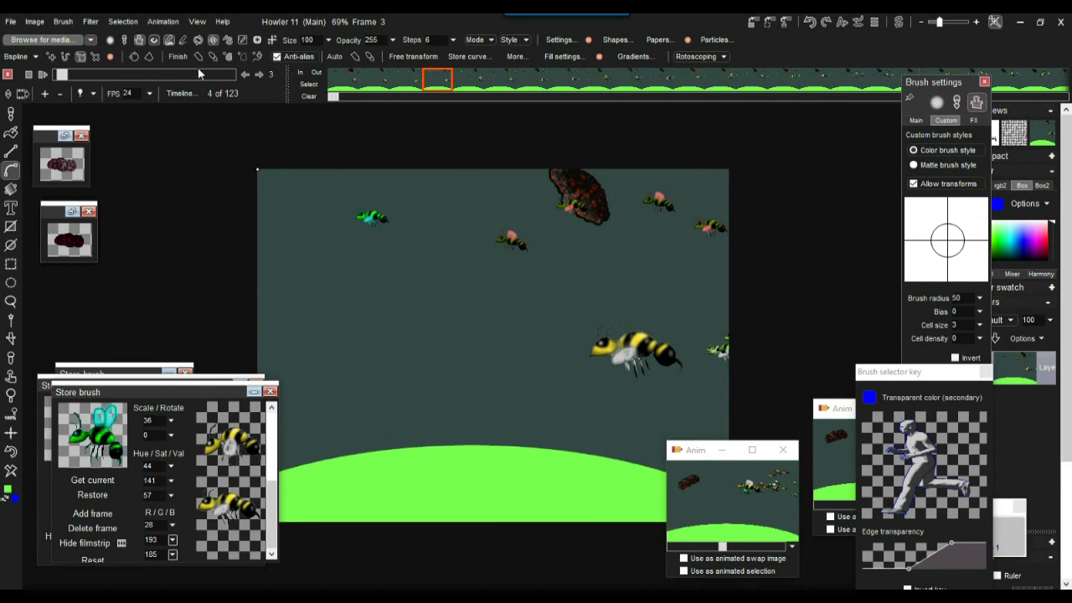
pyautogui.moveTo(63, 76); pyautogui.dragTo(42, 75)
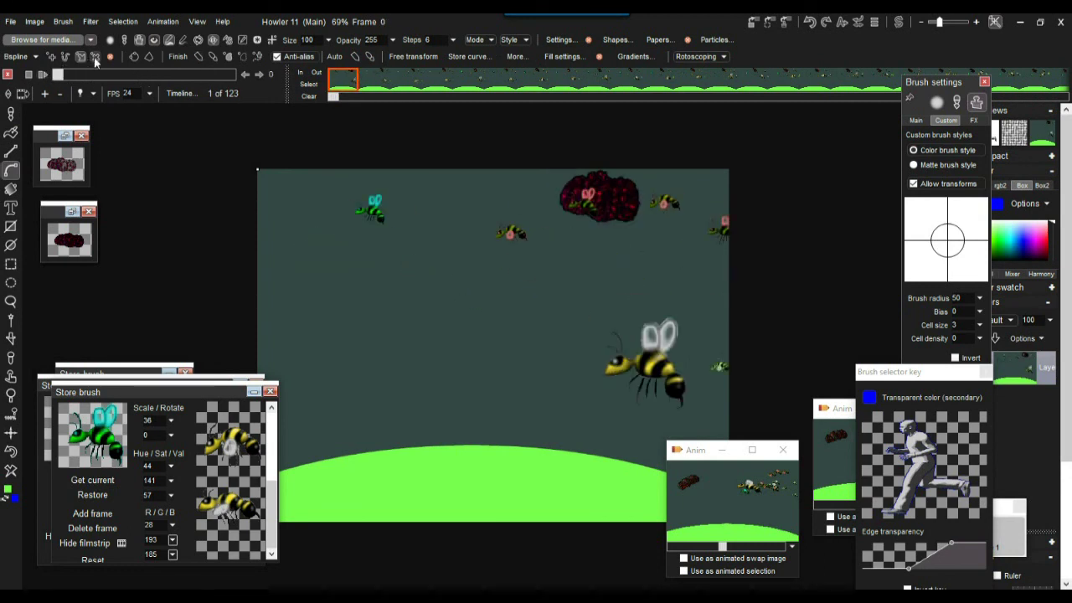
pyautogui.click(51, 56)
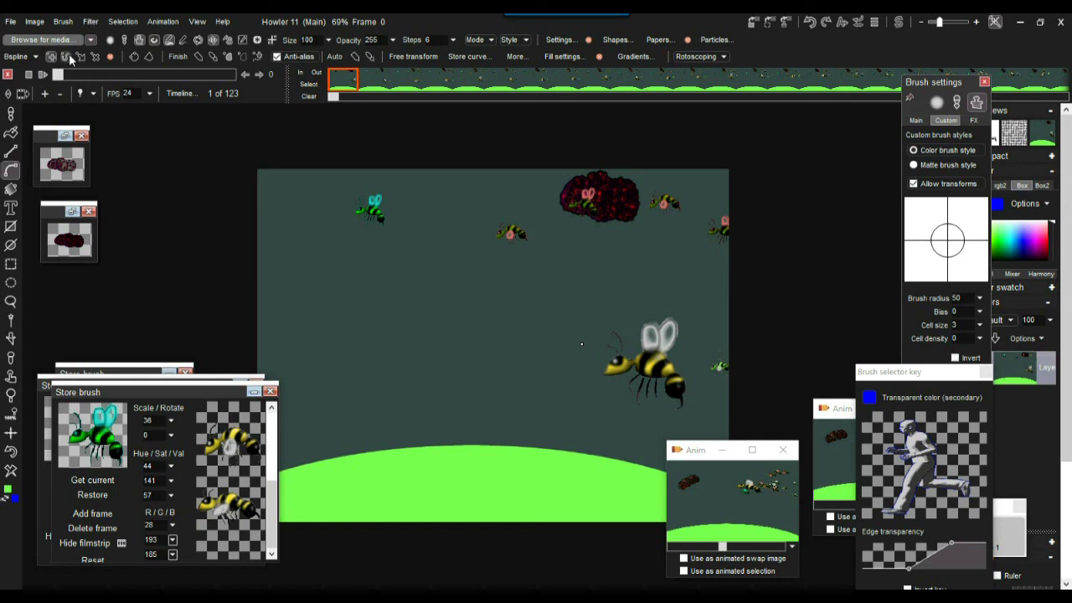
pyautogui.click(88, 75)
pyautogui.moveTo(90, 78); pyautogui.dragTo(92, 78)
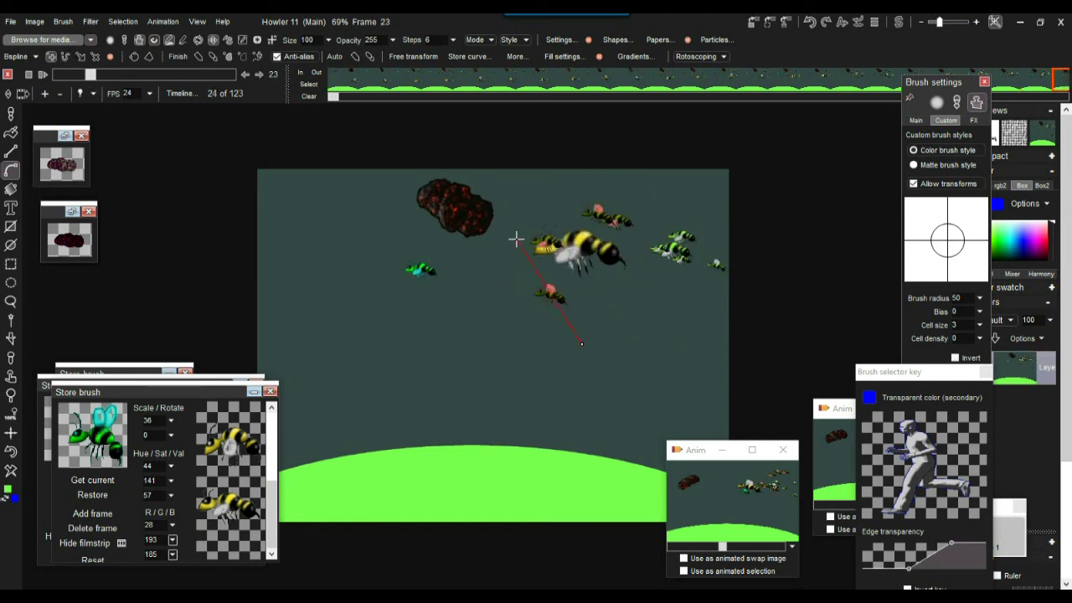
pyautogui.click(515, 240)
pyautogui.moveTo(92, 77); pyautogui.dragTo(138, 76)
pyautogui.click(421, 222)
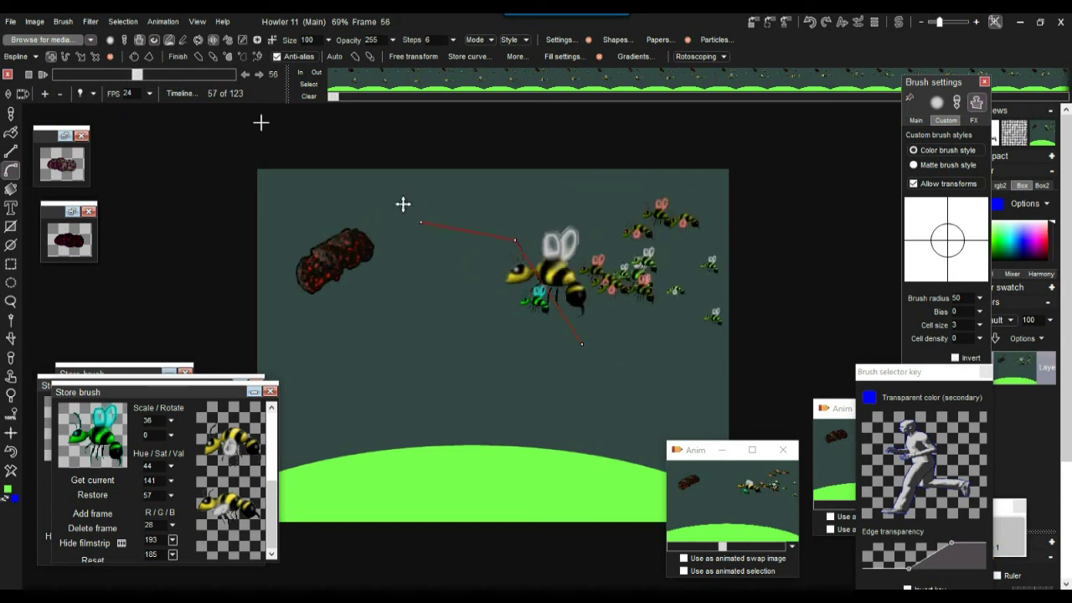
# Extend the curve with points ahead of the large bee at frames 78 and 100, and end it beyond the canvas's left edge at frame 122
pyautogui.moveTo(155, 79)
pyautogui.mouseDown()
pyautogui.moveTo(187, 76)
pyautogui.moveTo(168, 75)
pyautogui.mouseUp()
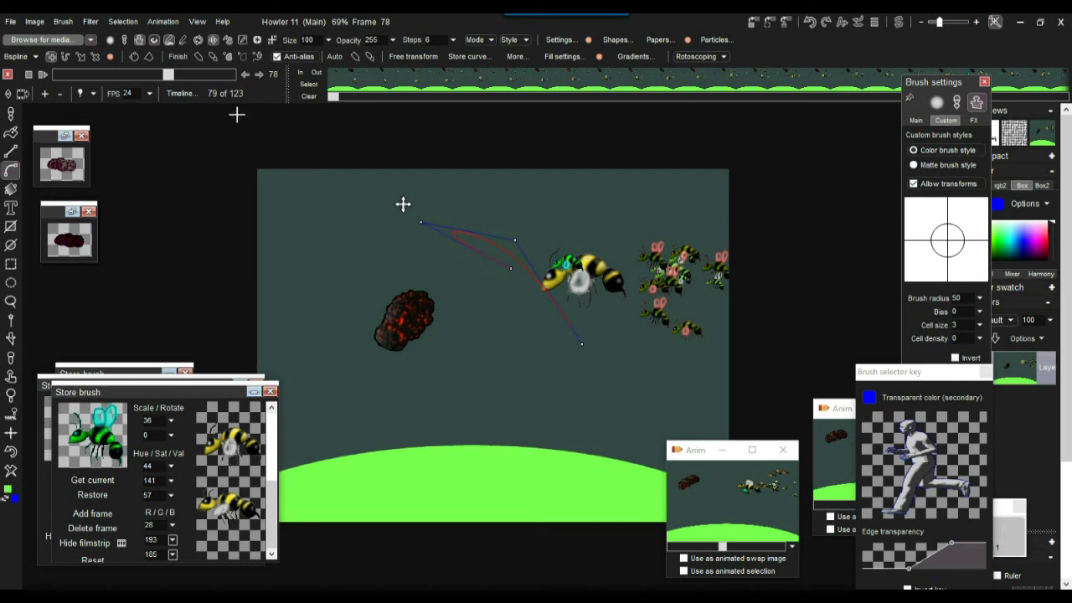
pyautogui.moveTo(174, 74); pyautogui.dragTo(205, 75)
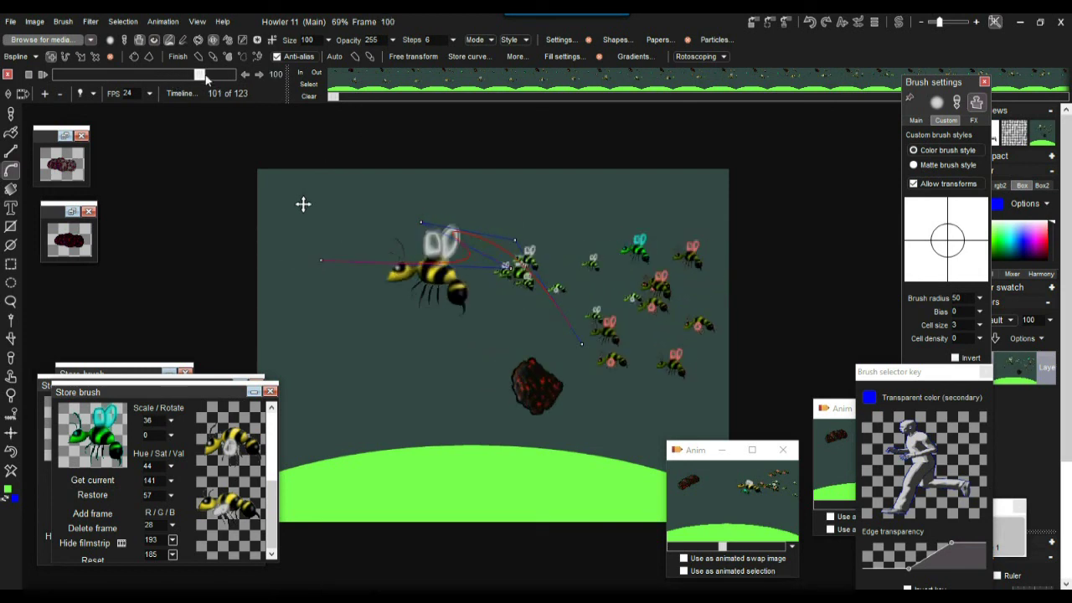
pyautogui.moveTo(206, 76); pyautogui.dragTo(234, 75)
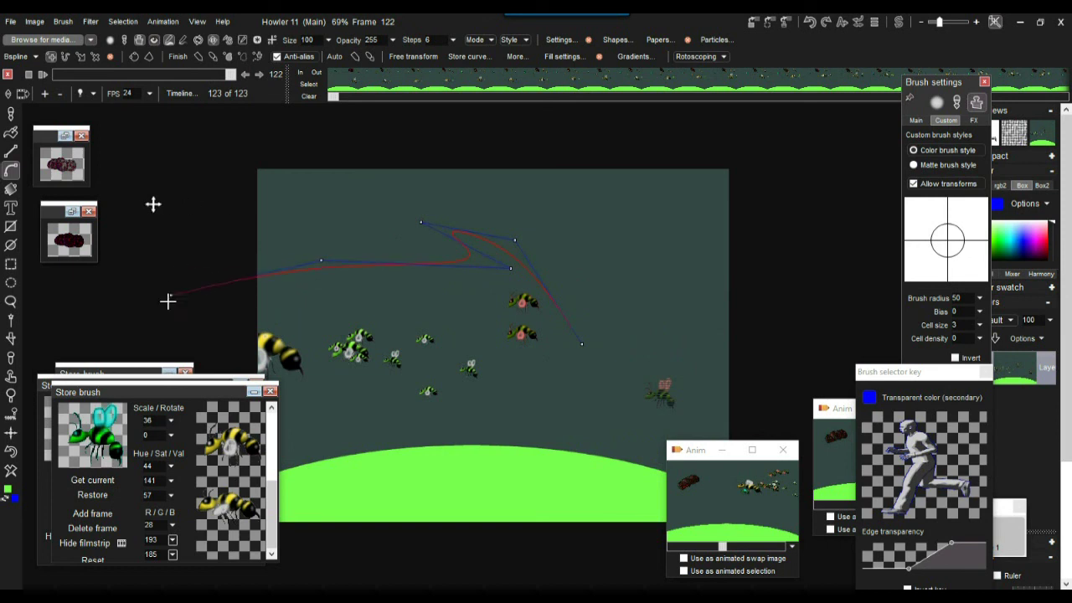
pyautogui.click(143, 345)
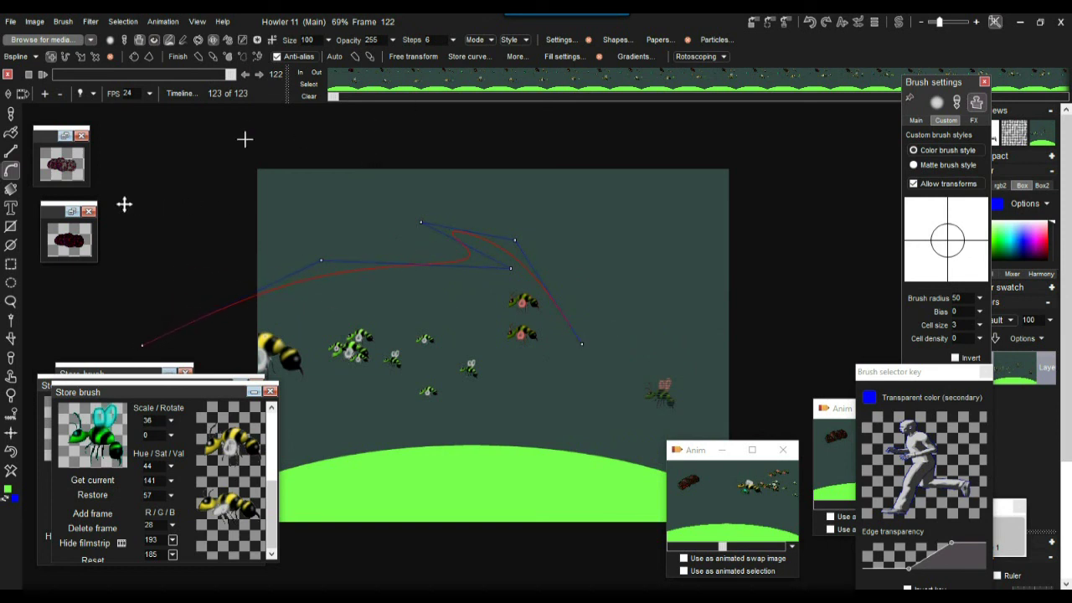
# Undo a trial single-frame stroke of the curve, and animate the flipped running man along it, returning to frame 0
pyautogui.click(200, 57)
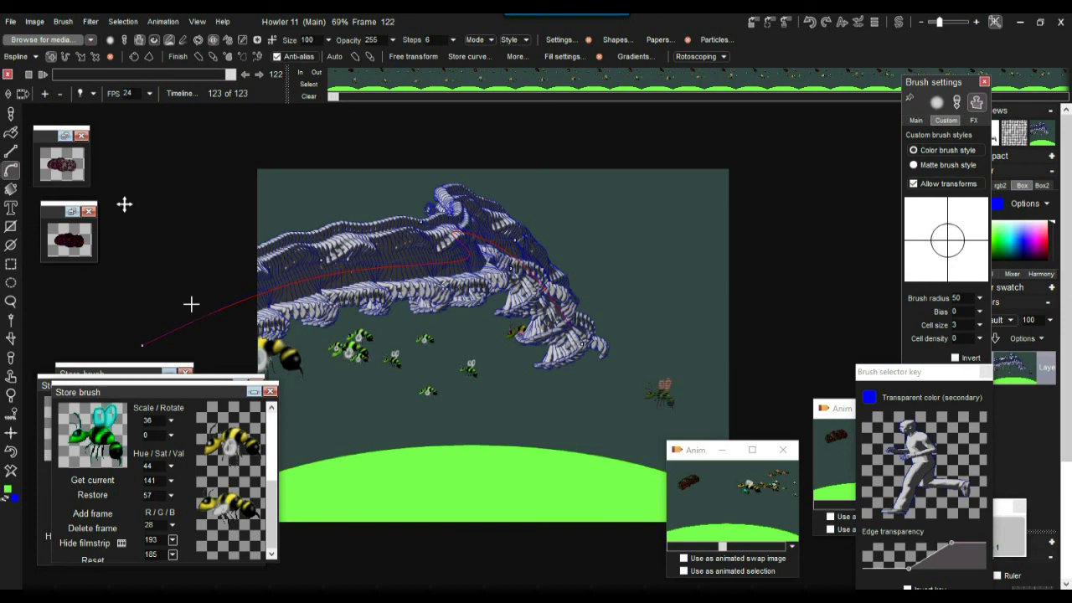
pyautogui.click(10, 453)
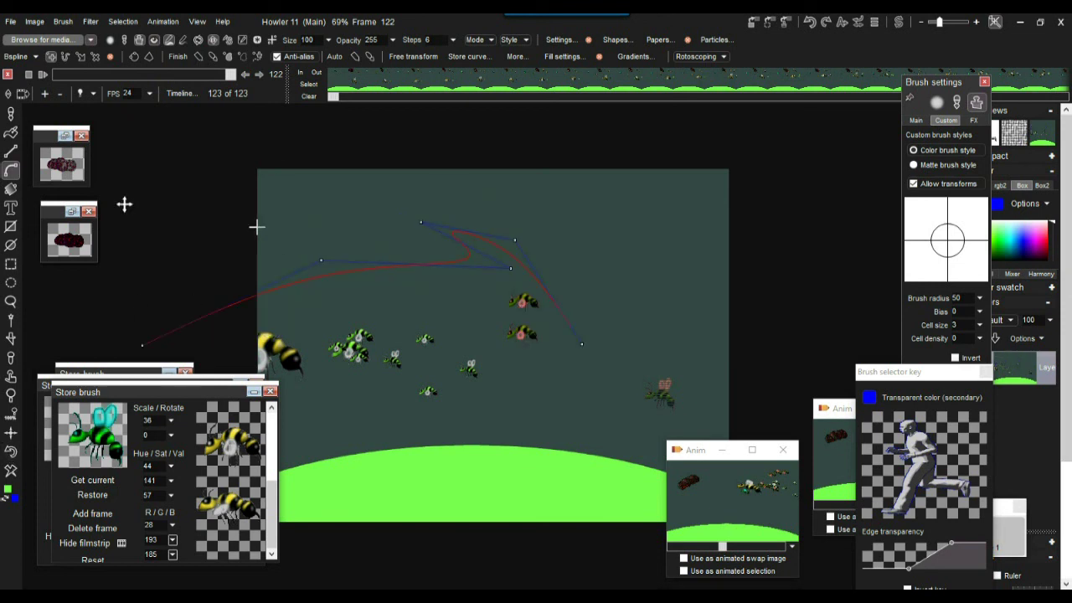
pyautogui.click(260, 51)
pyautogui.moveTo(221, 75); pyautogui.dragTo(3, 107)
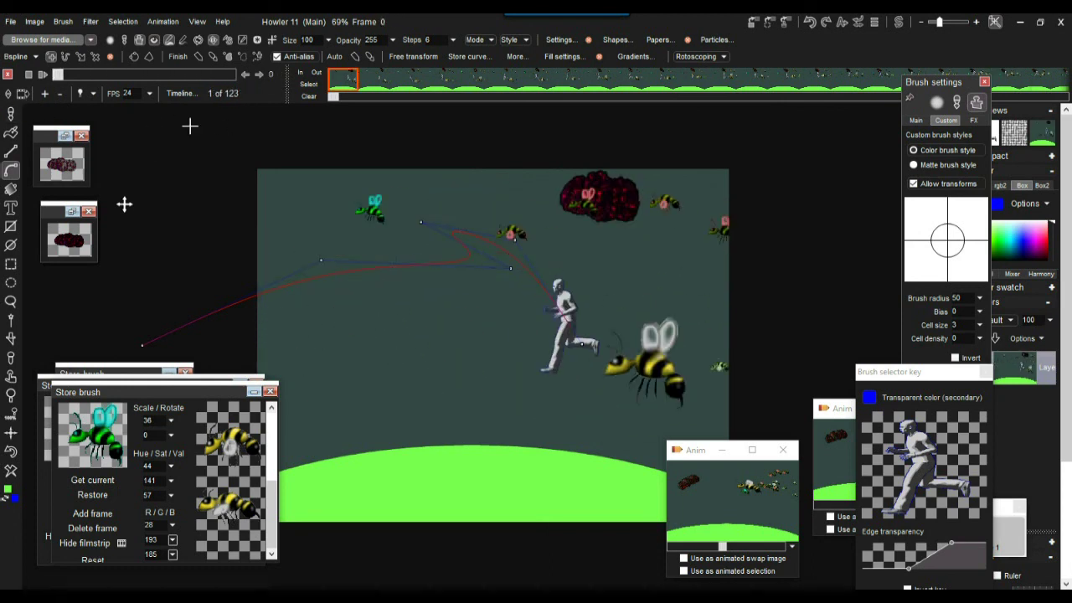